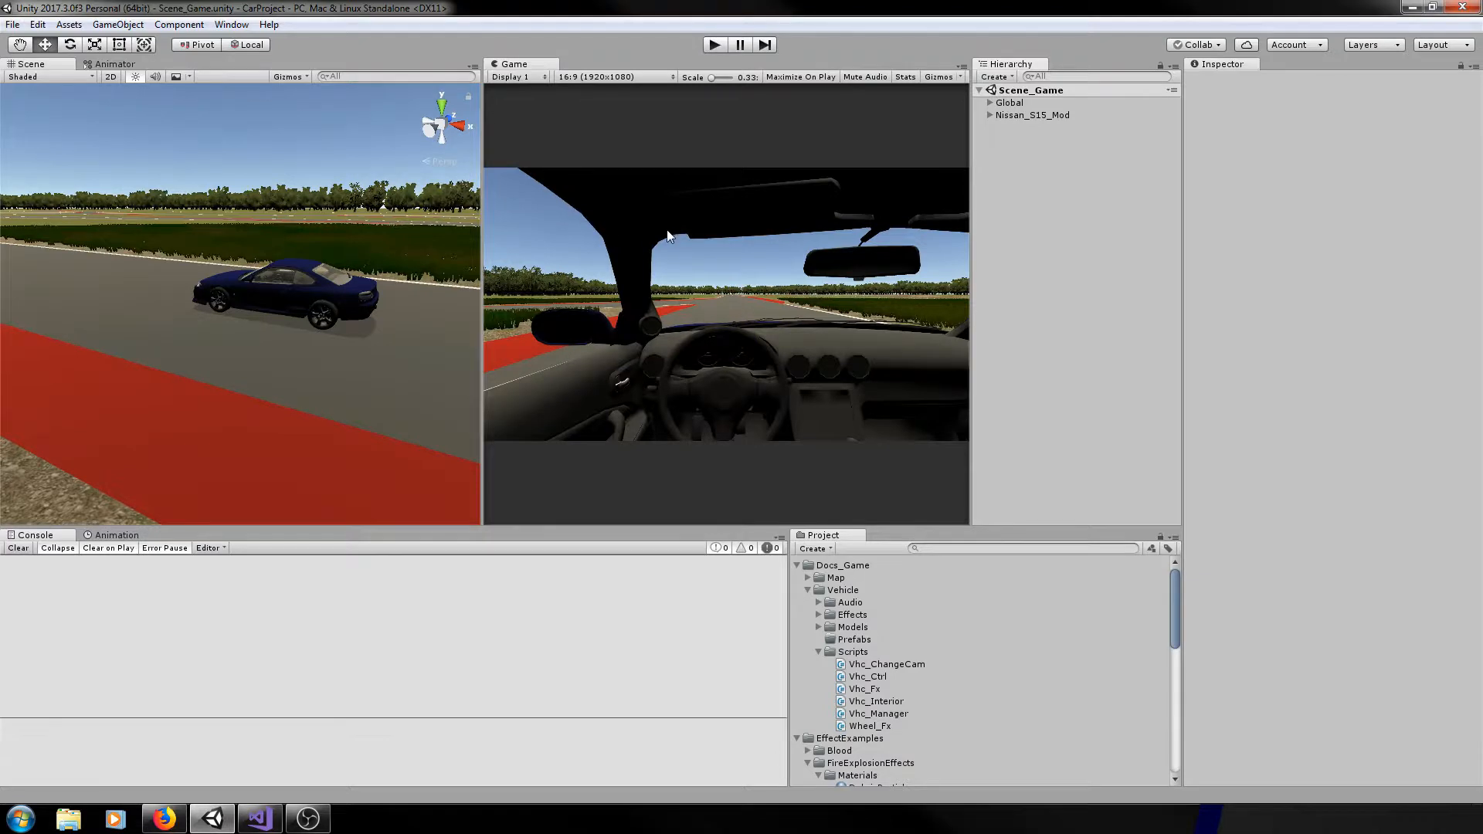
- Create a UI canvas in the scene and rename it Canvas_Vehicle
right_click(1035, 191)
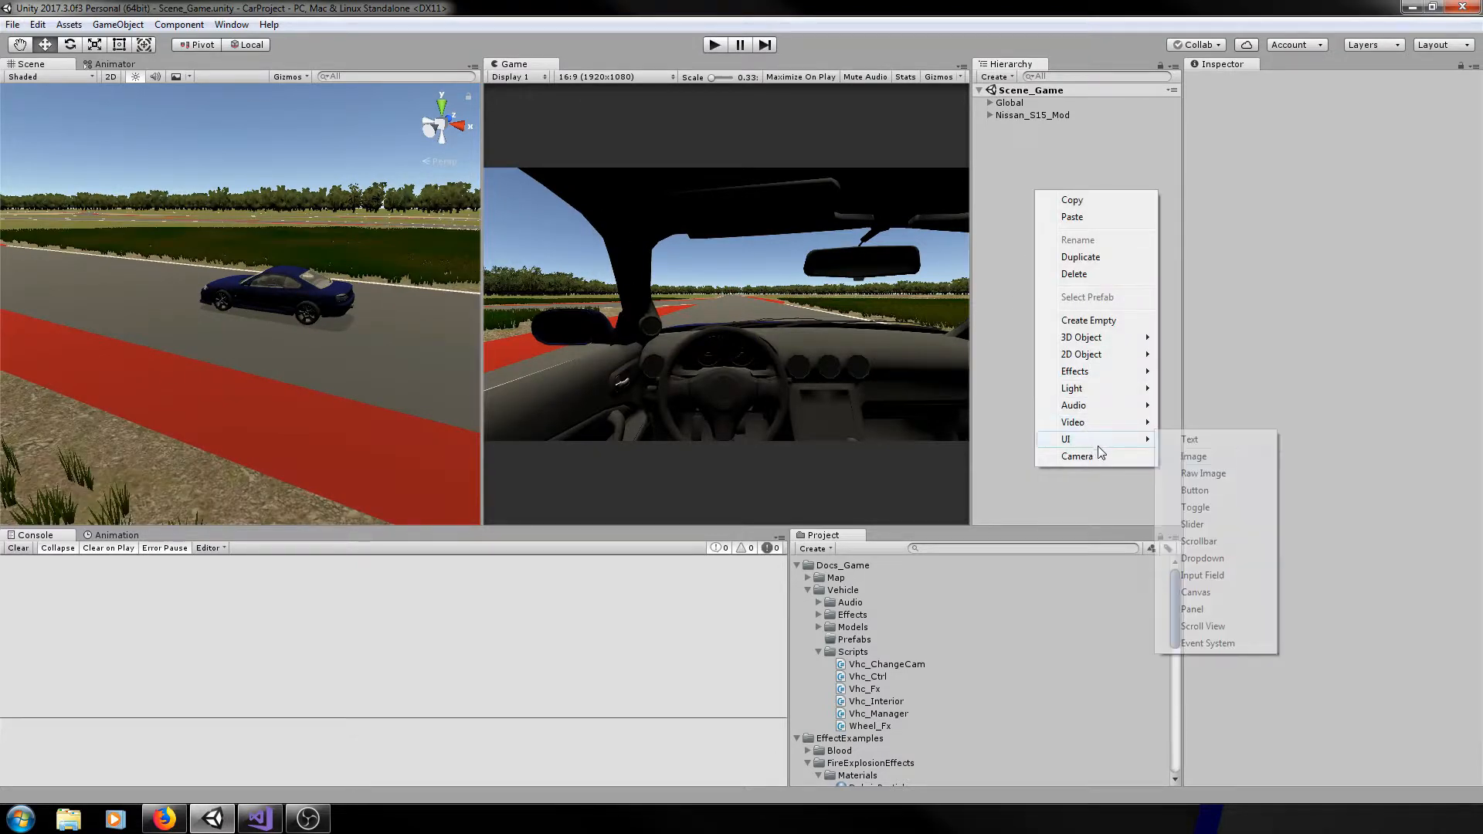
left_click(1196, 592)
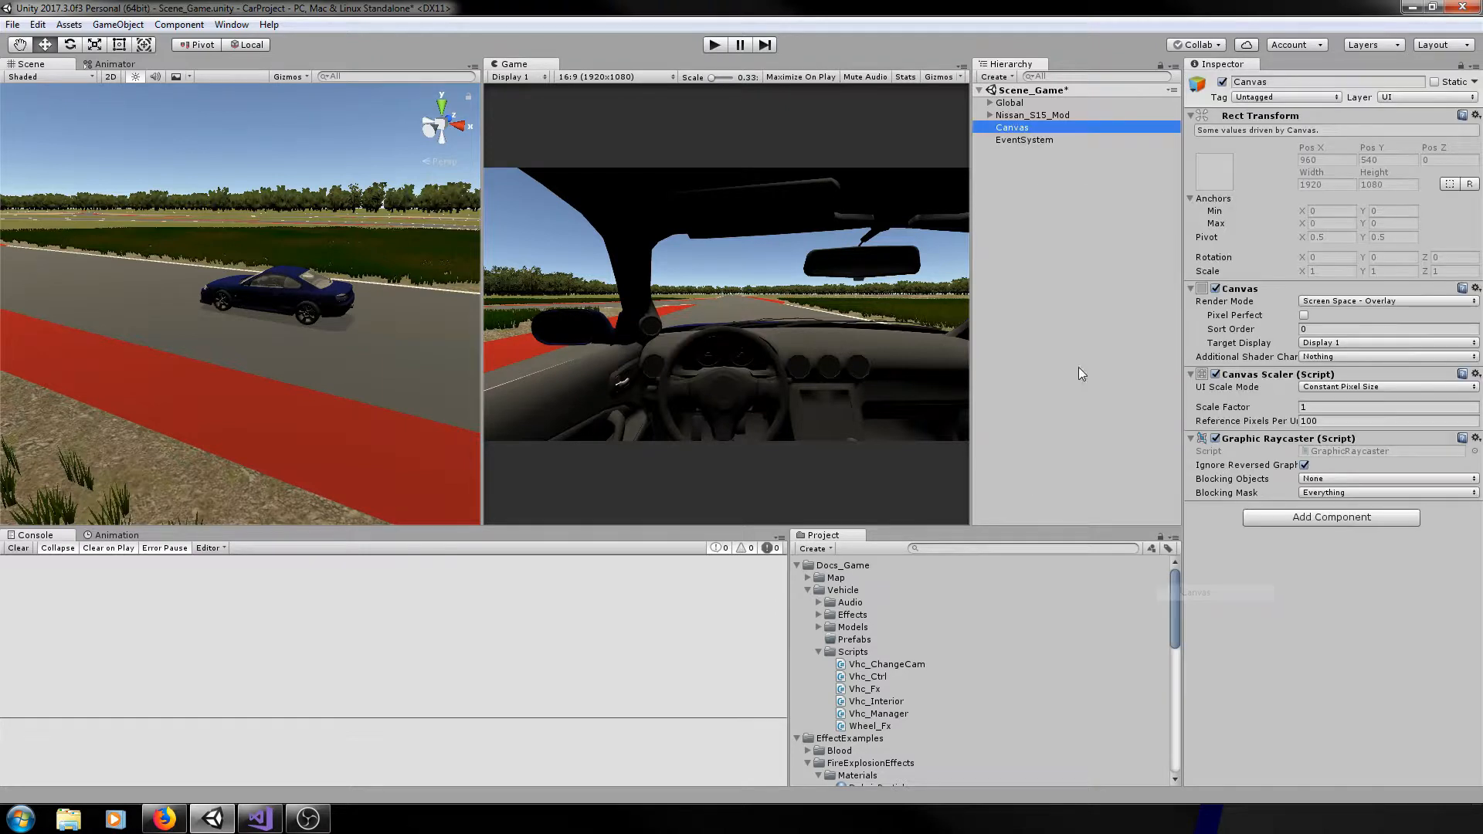
left_click(1045, 128)
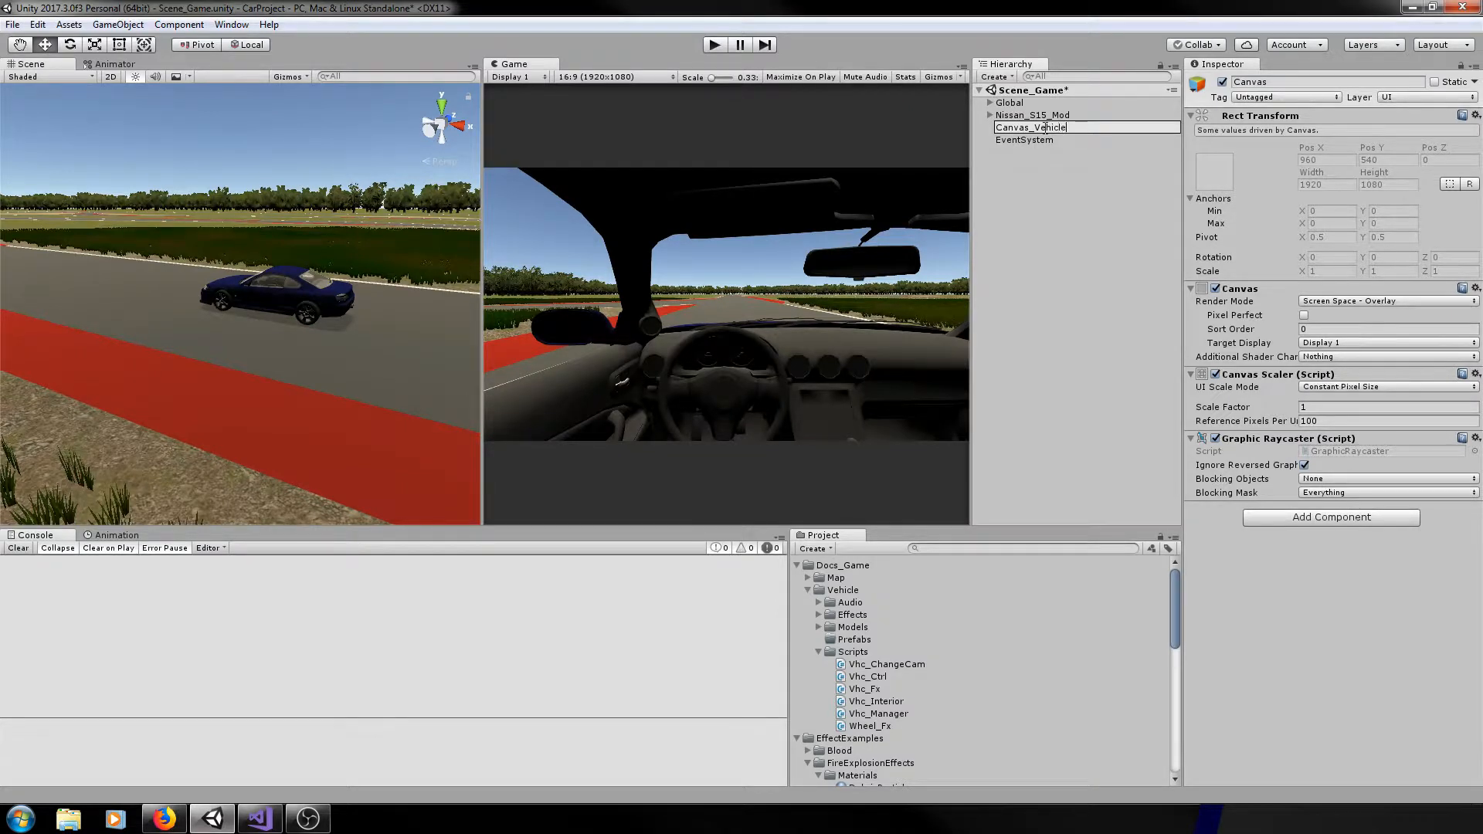
type("_Vehicle")
key("Return")
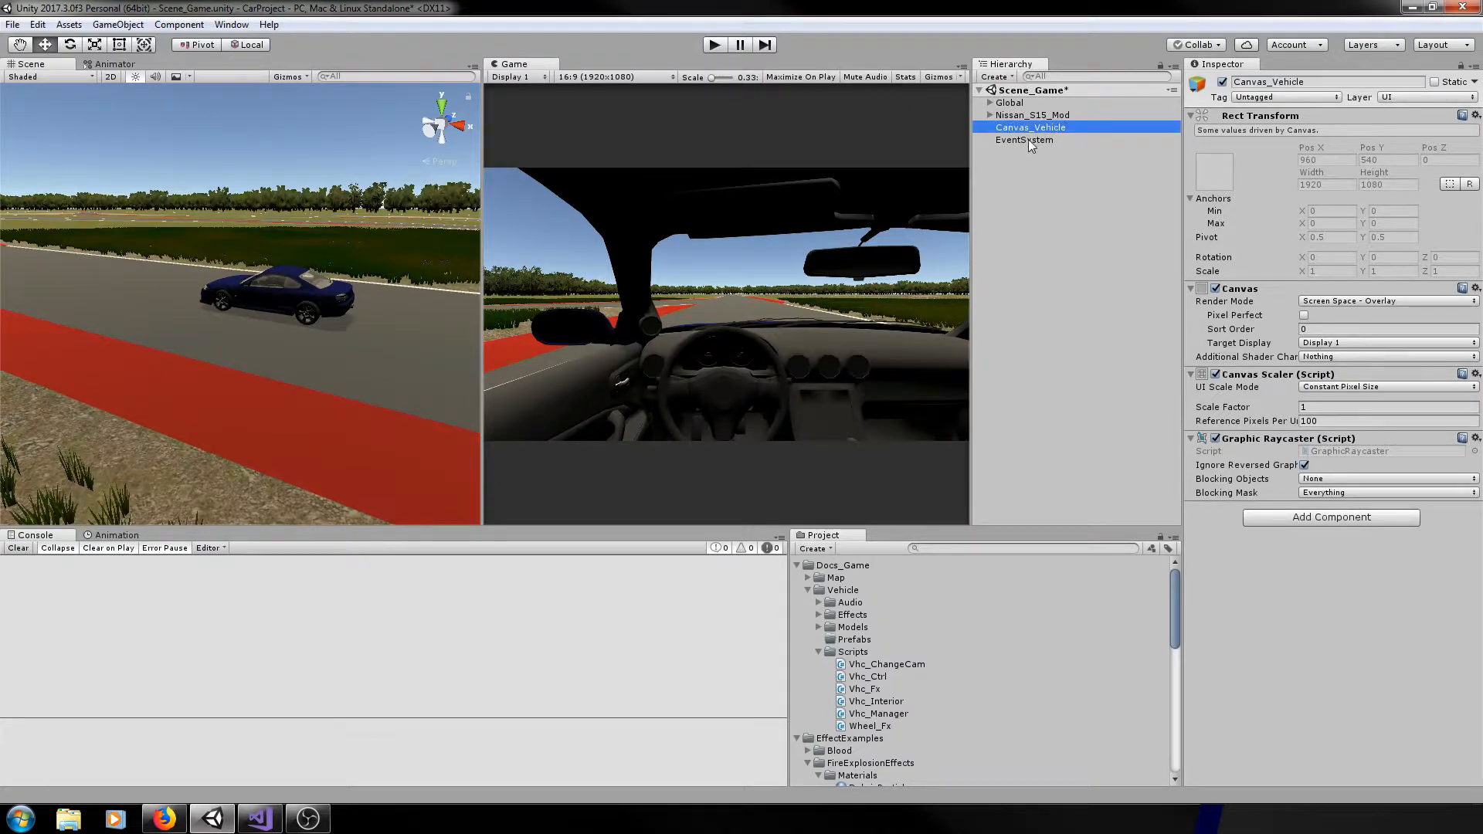
- Create an empty child object named All_Canvas under Global and move Canvas_Vehicle and EventSystem into it
left_click(1024, 142)
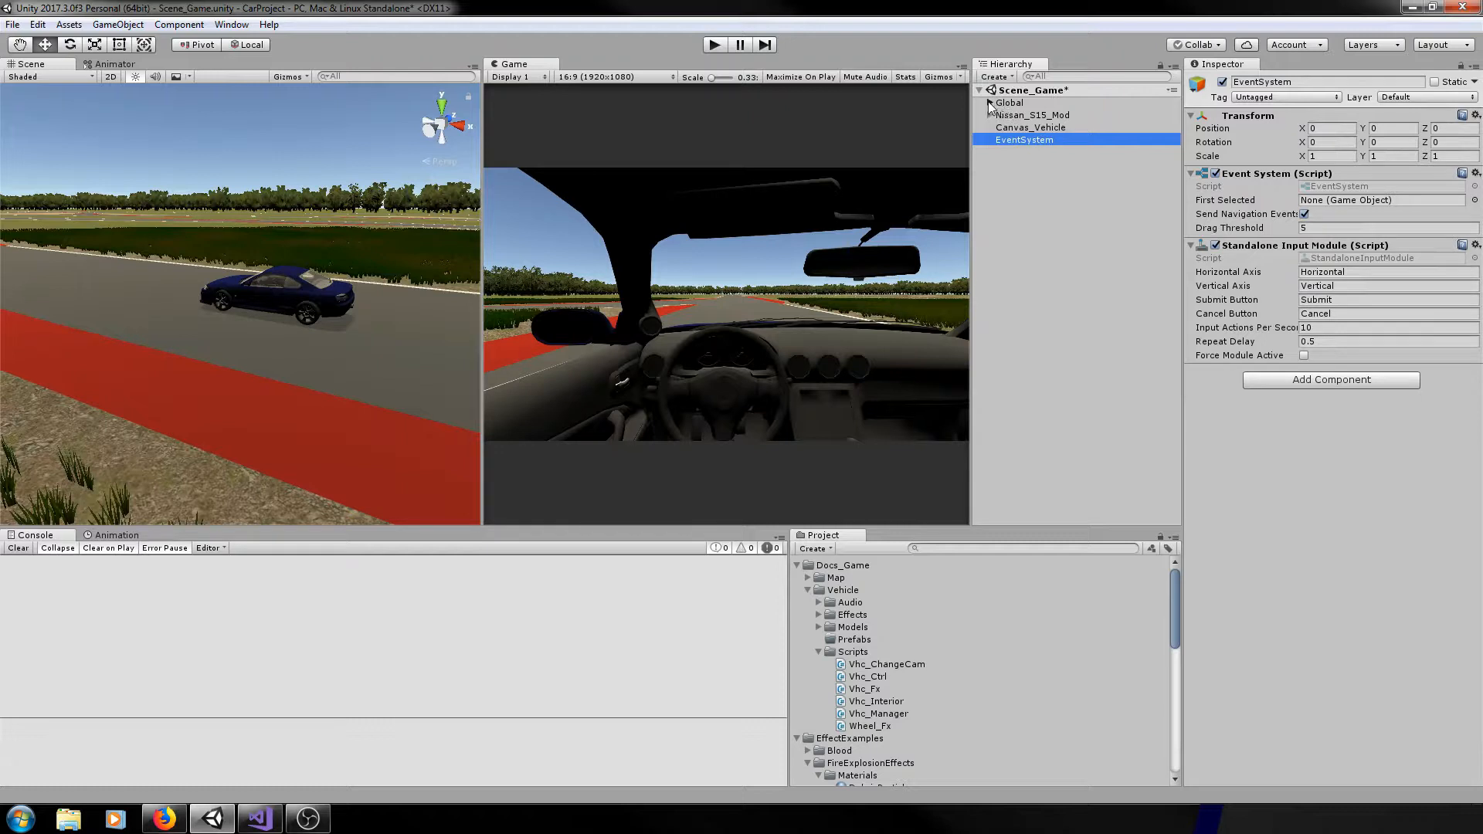
left_click(990, 103)
left_click(1030, 153)
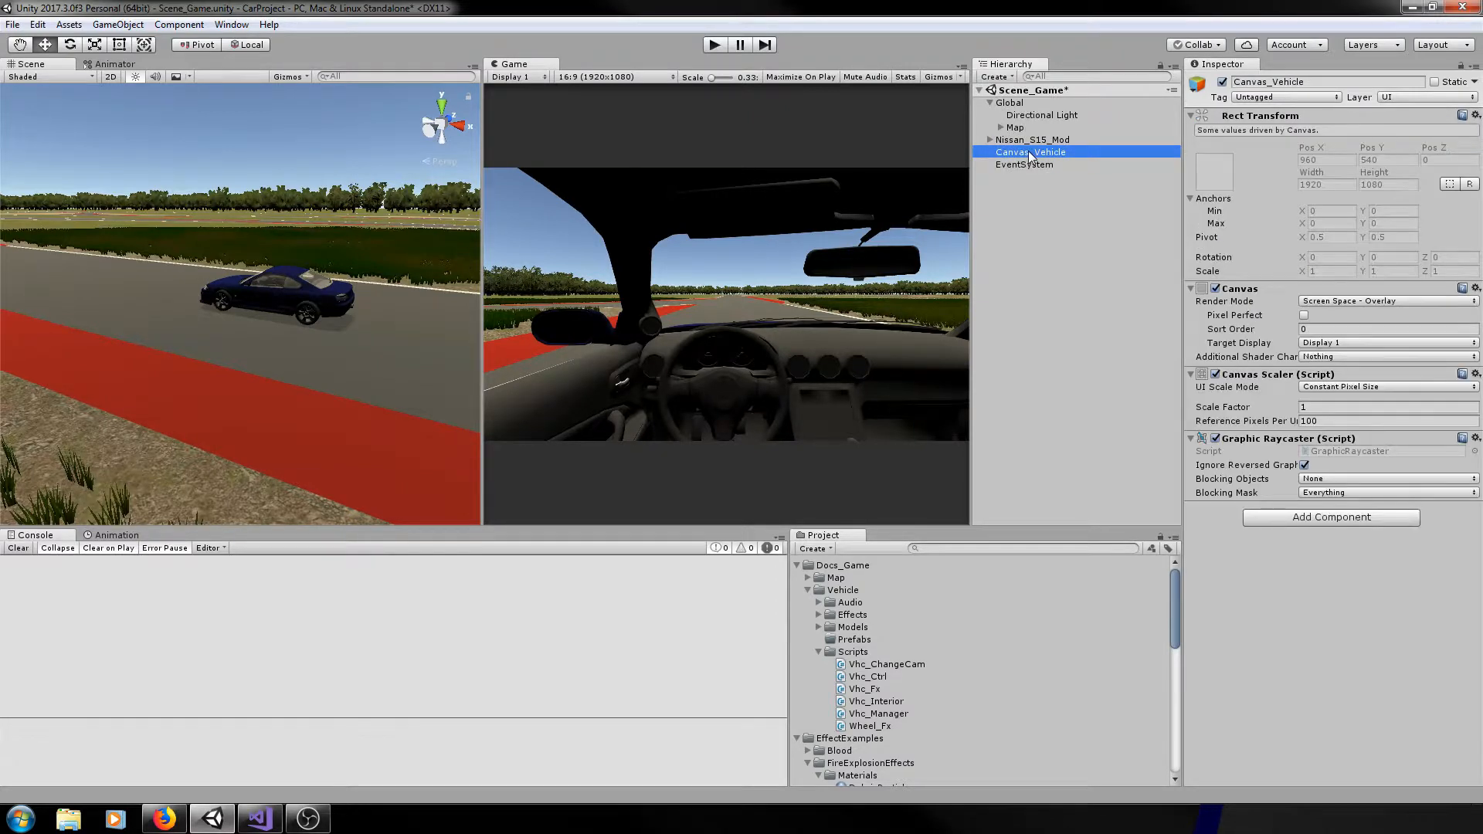
right_click(1023, 202)
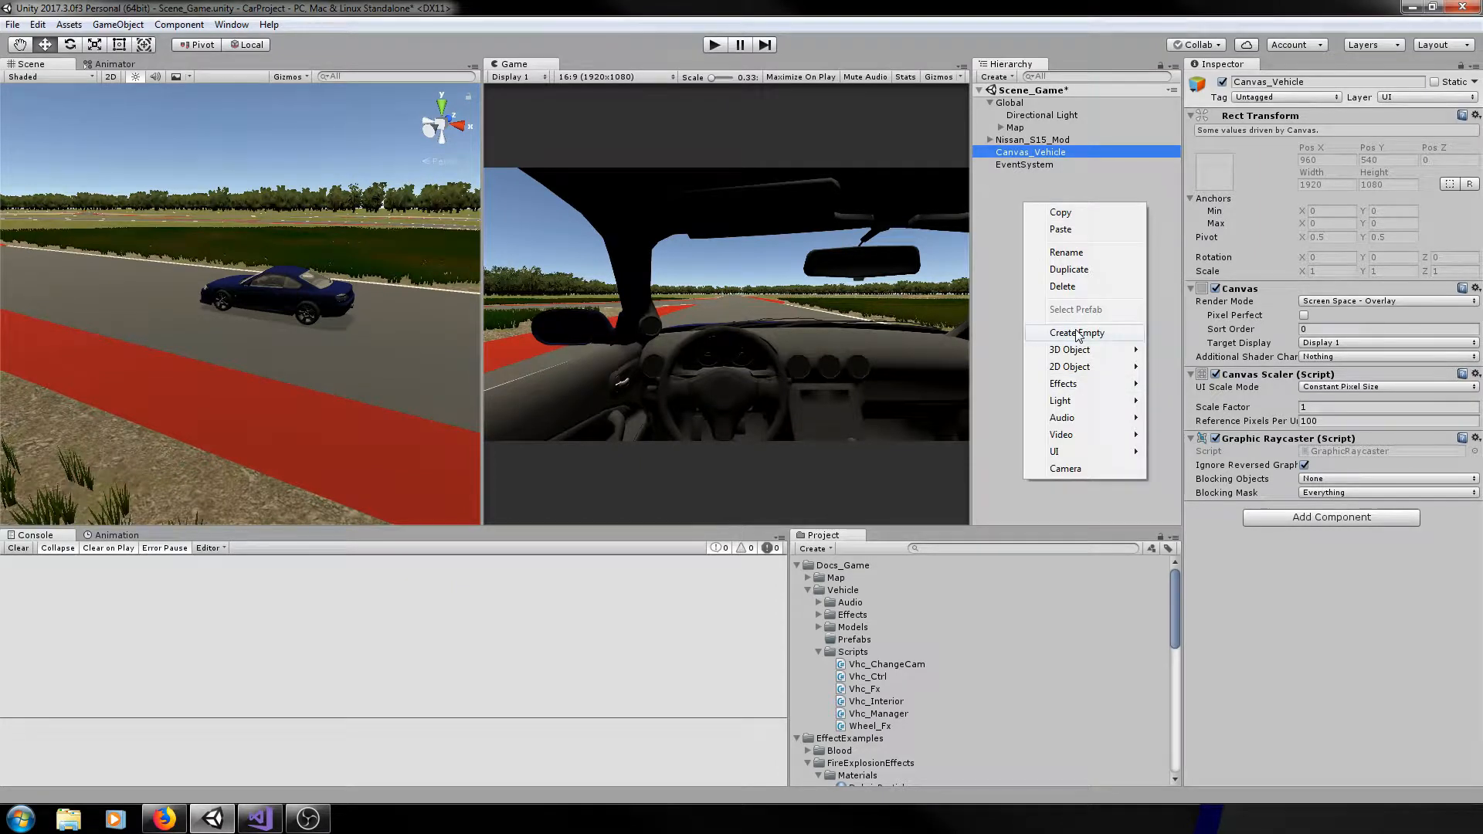
left_click(1018, 195)
left_click(1017, 104)
right_click(1017, 108)
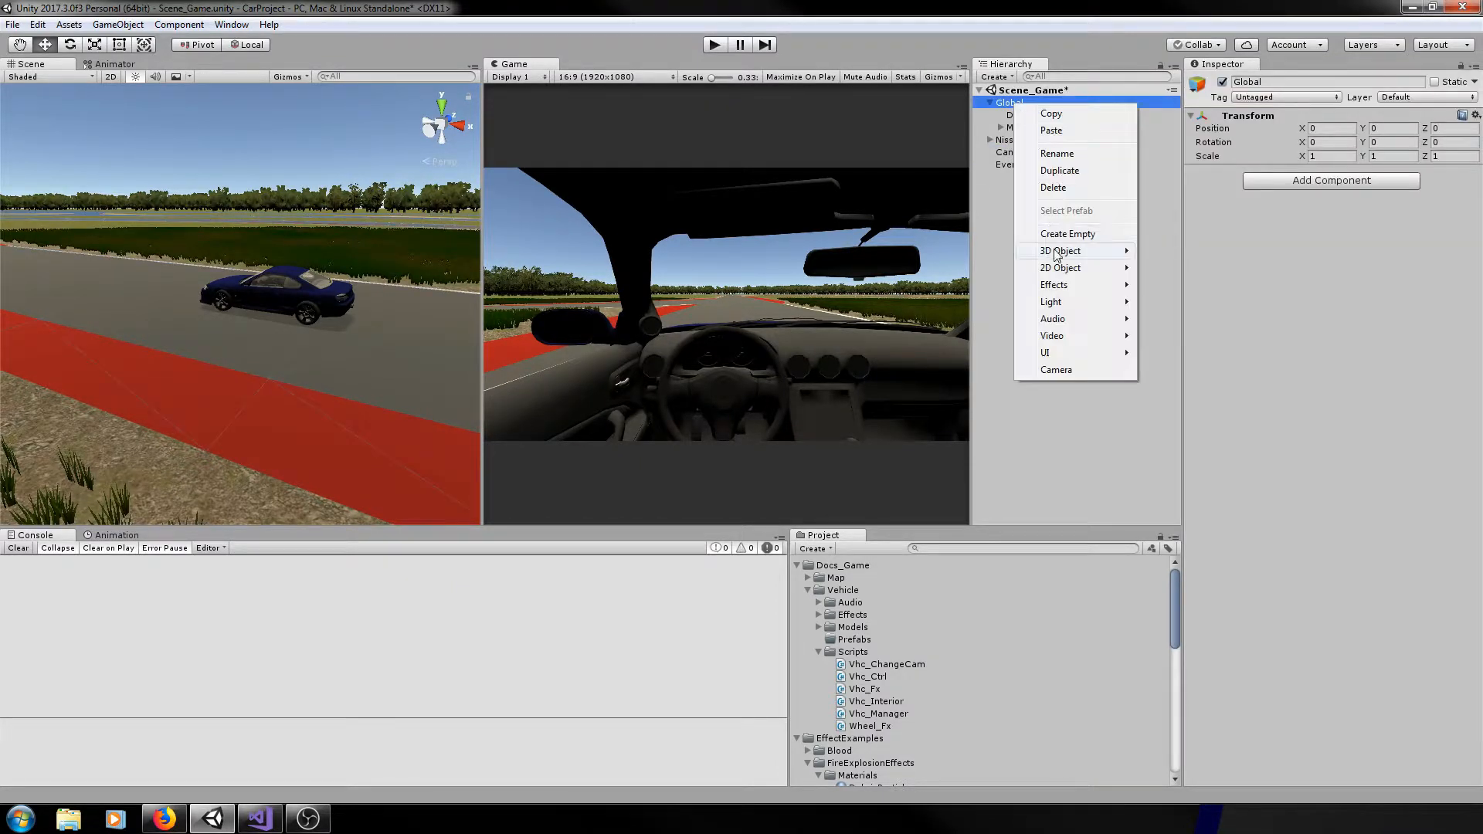
left_click(1057, 235)
left_click(1058, 139)
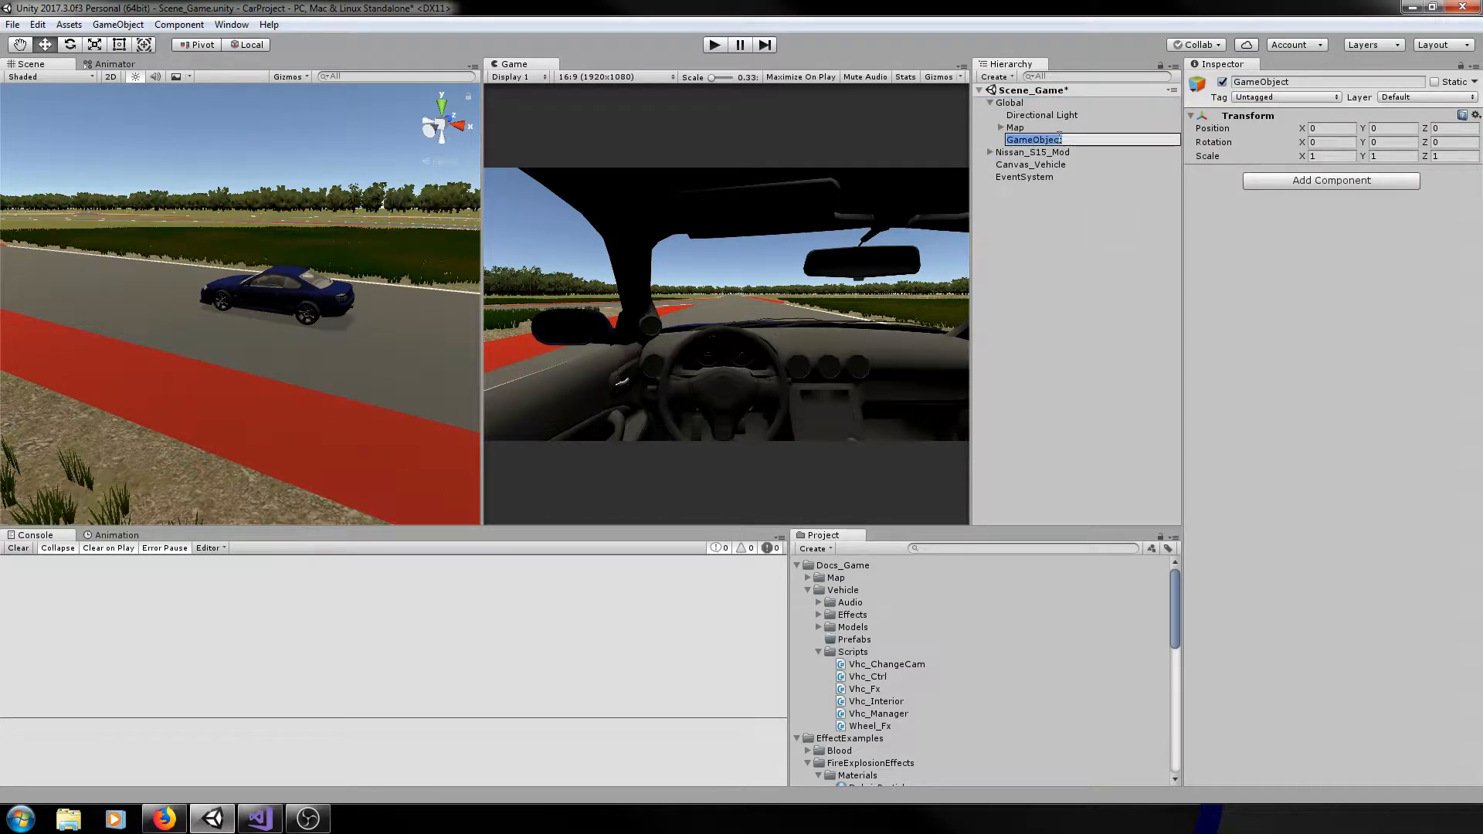
type("All_Canvas")
key("Return")
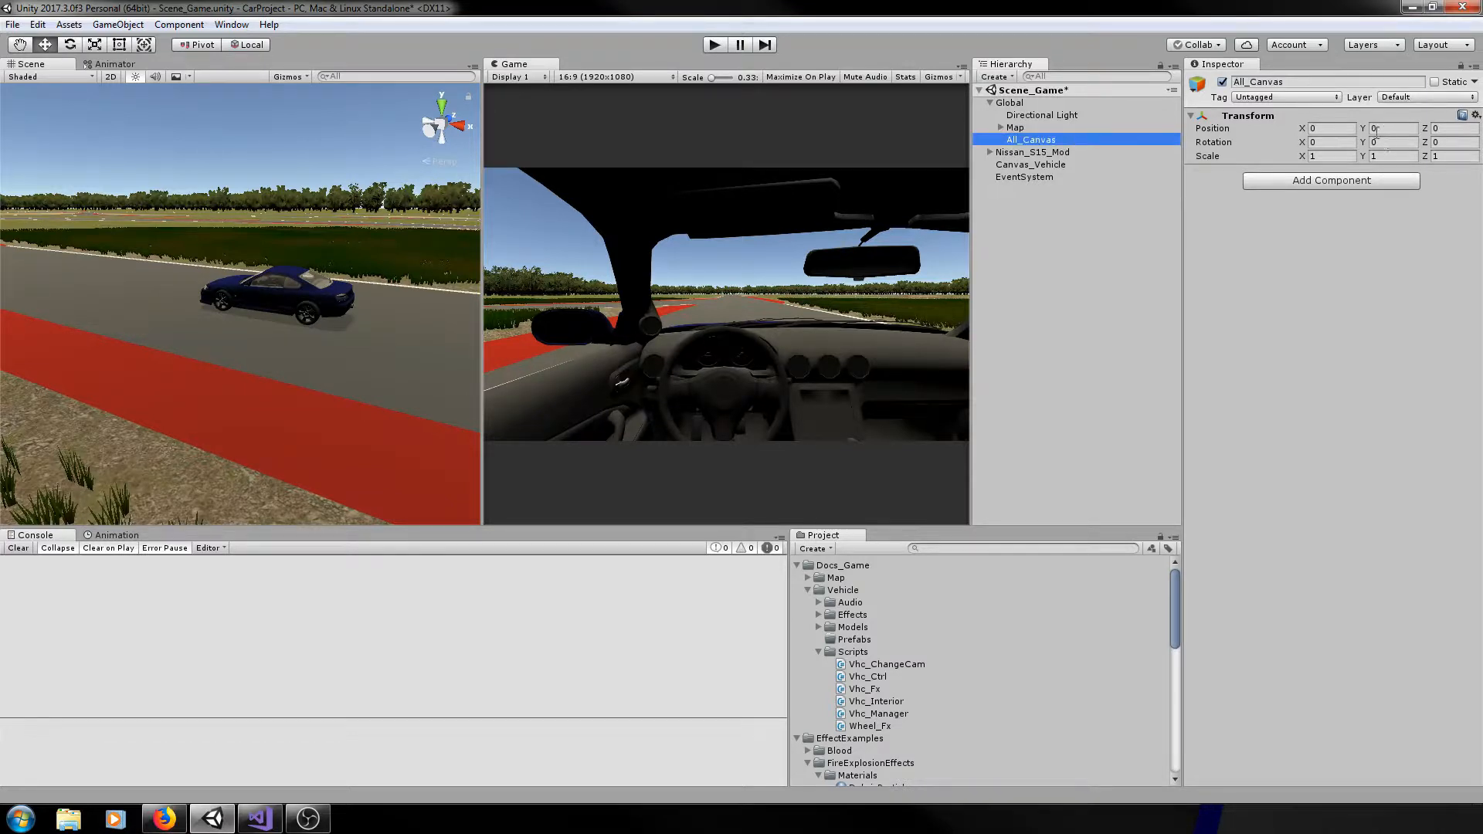
mouse_move(1035, 167)
left_mouse_down()
mouse_move(1035, 143)
mouse_move(1026, 162)
mouse_move(1055, 171)
mouse_move(1051, 148)
left_mouse_up()
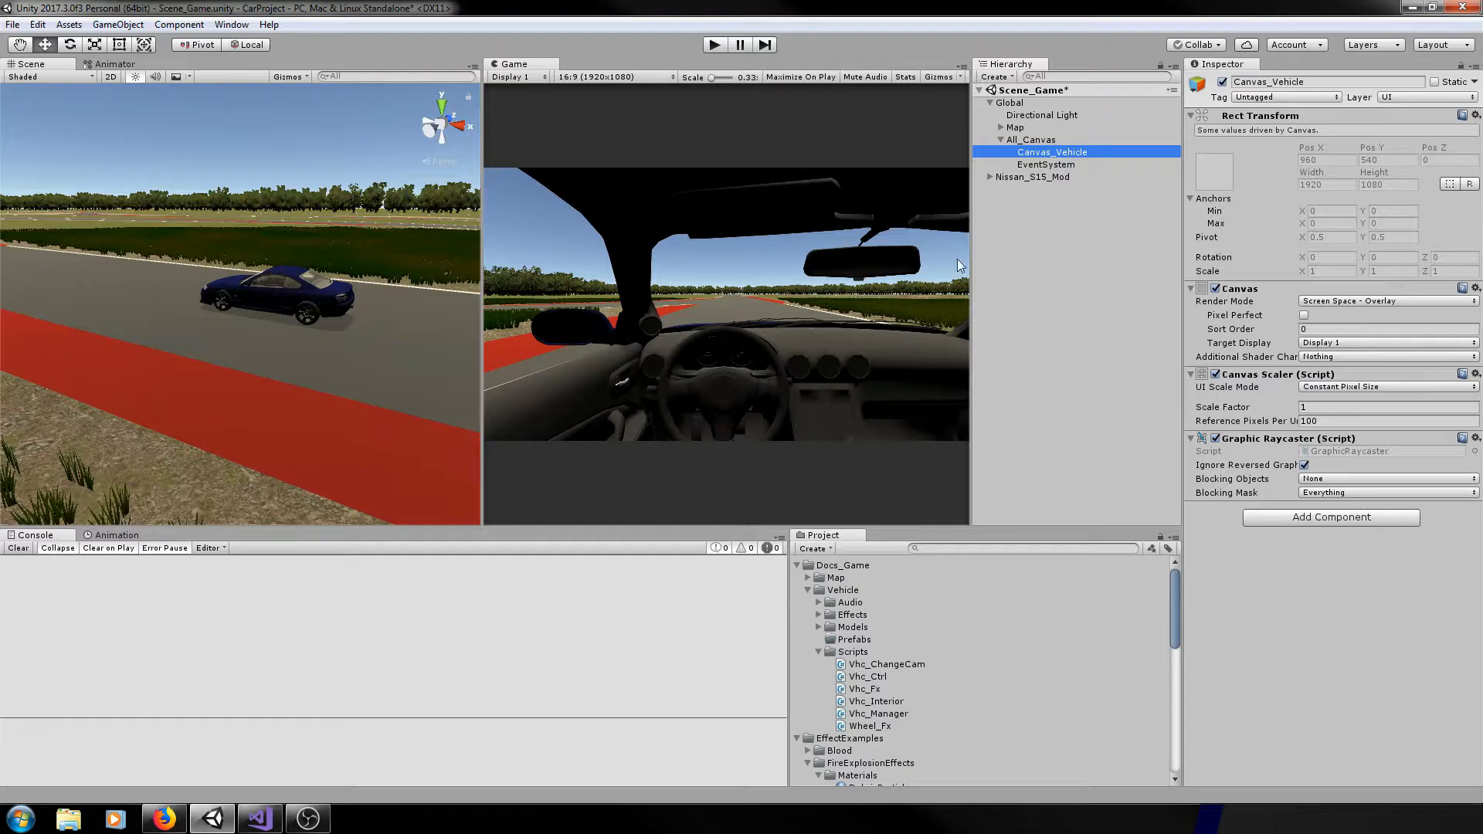
- Add a UI Image under Canvas_Vehicle and set its color to a semi-transparent dark grey, RGB 36, 36, 36
right_click(1056, 153)
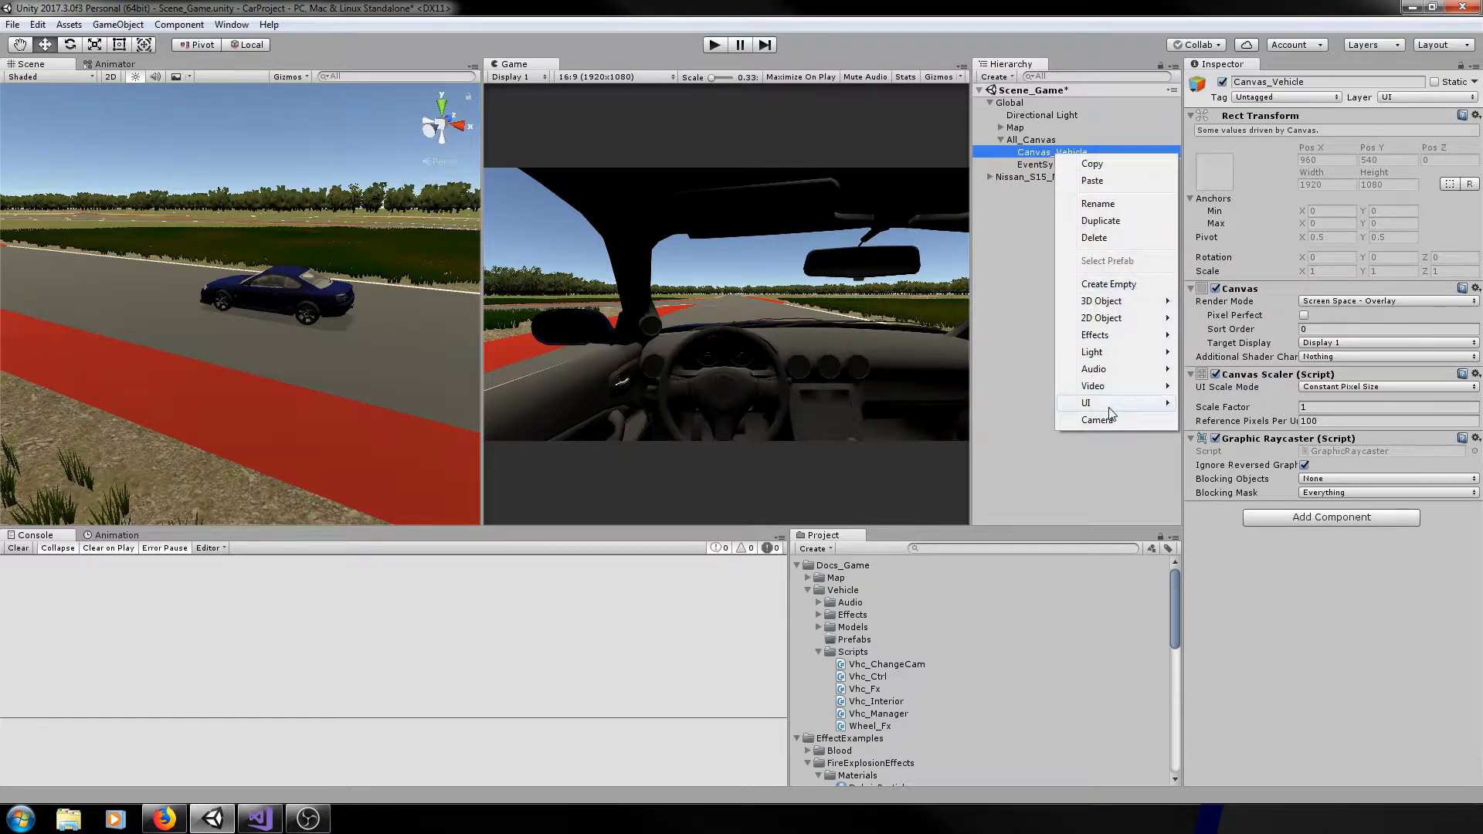
mouse_move(1109, 407)
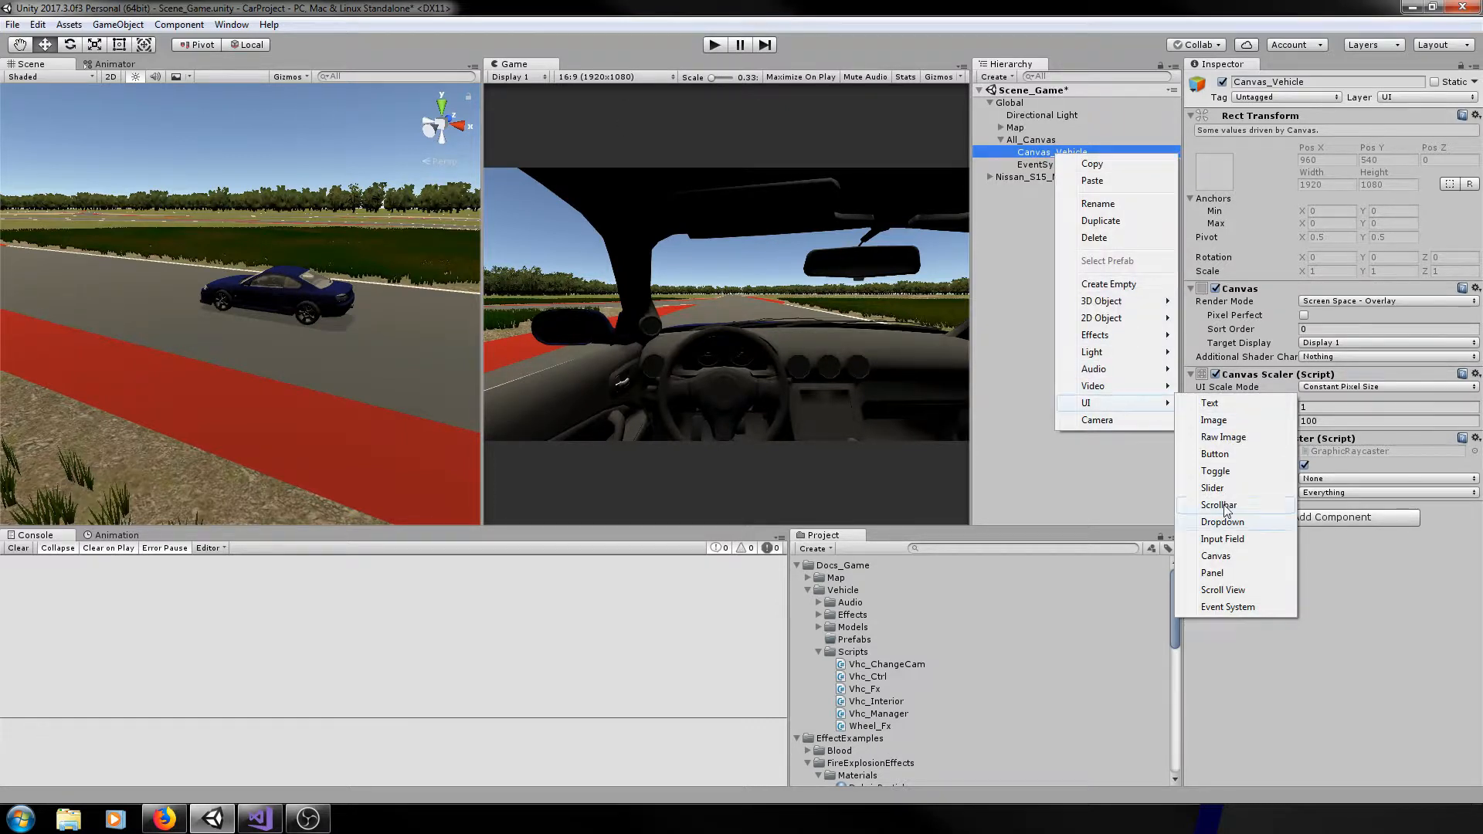
left_click(1216, 422)
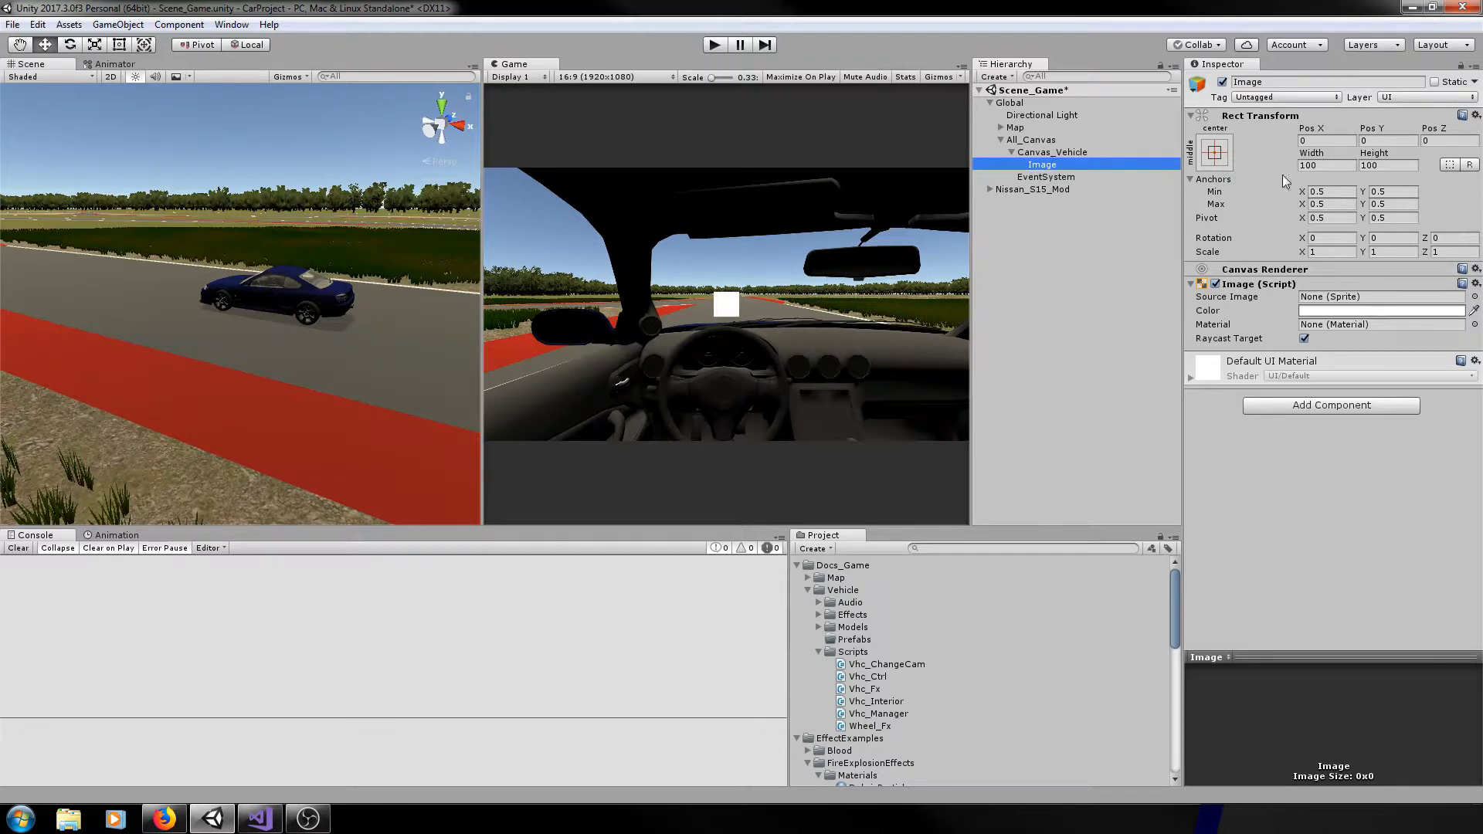
left_click(1342, 312)
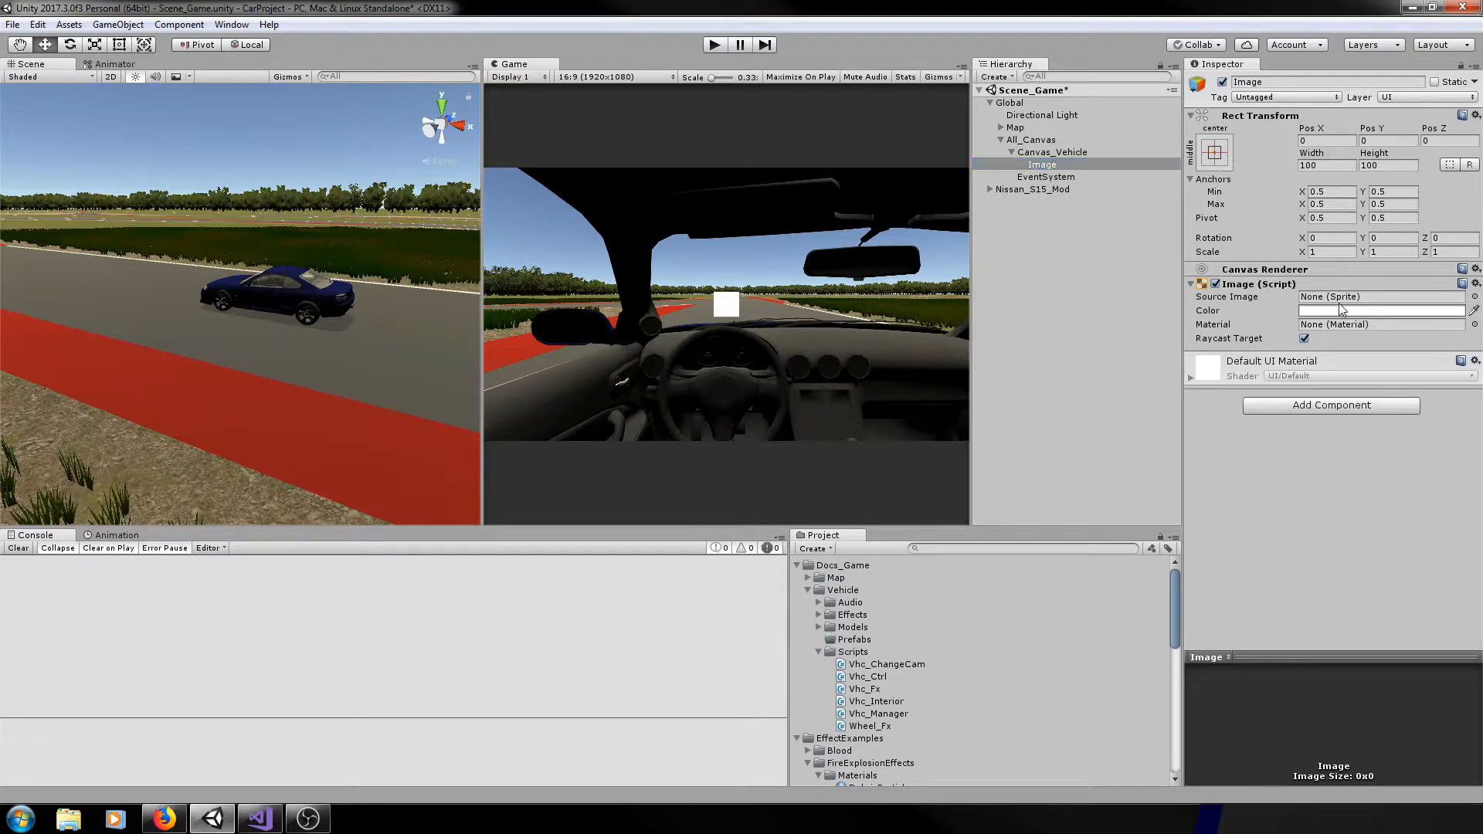
left_click_drag(1097, 354, 939, 368)
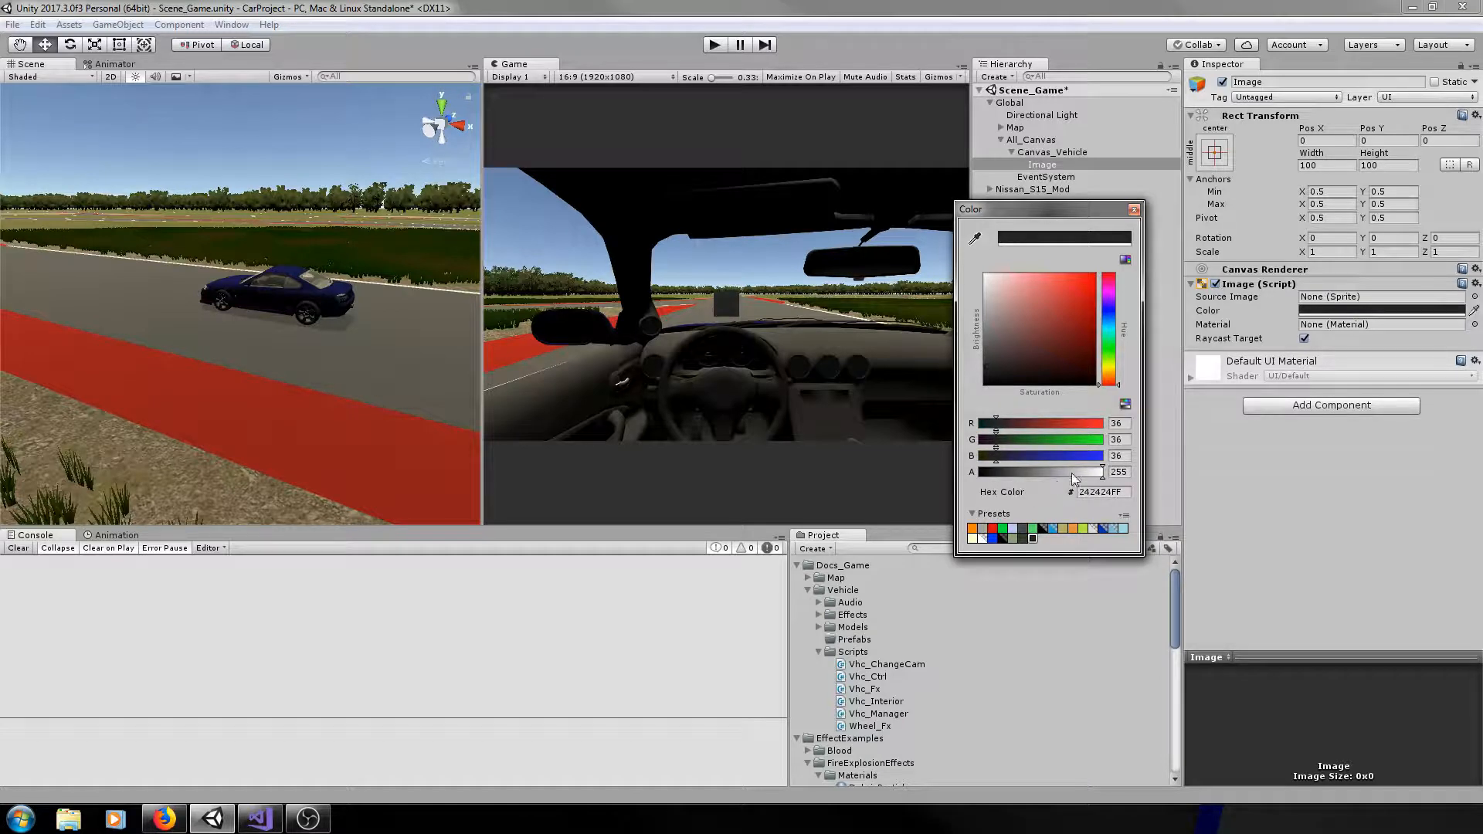
left_click(1072, 473)
left_click(1133, 210)
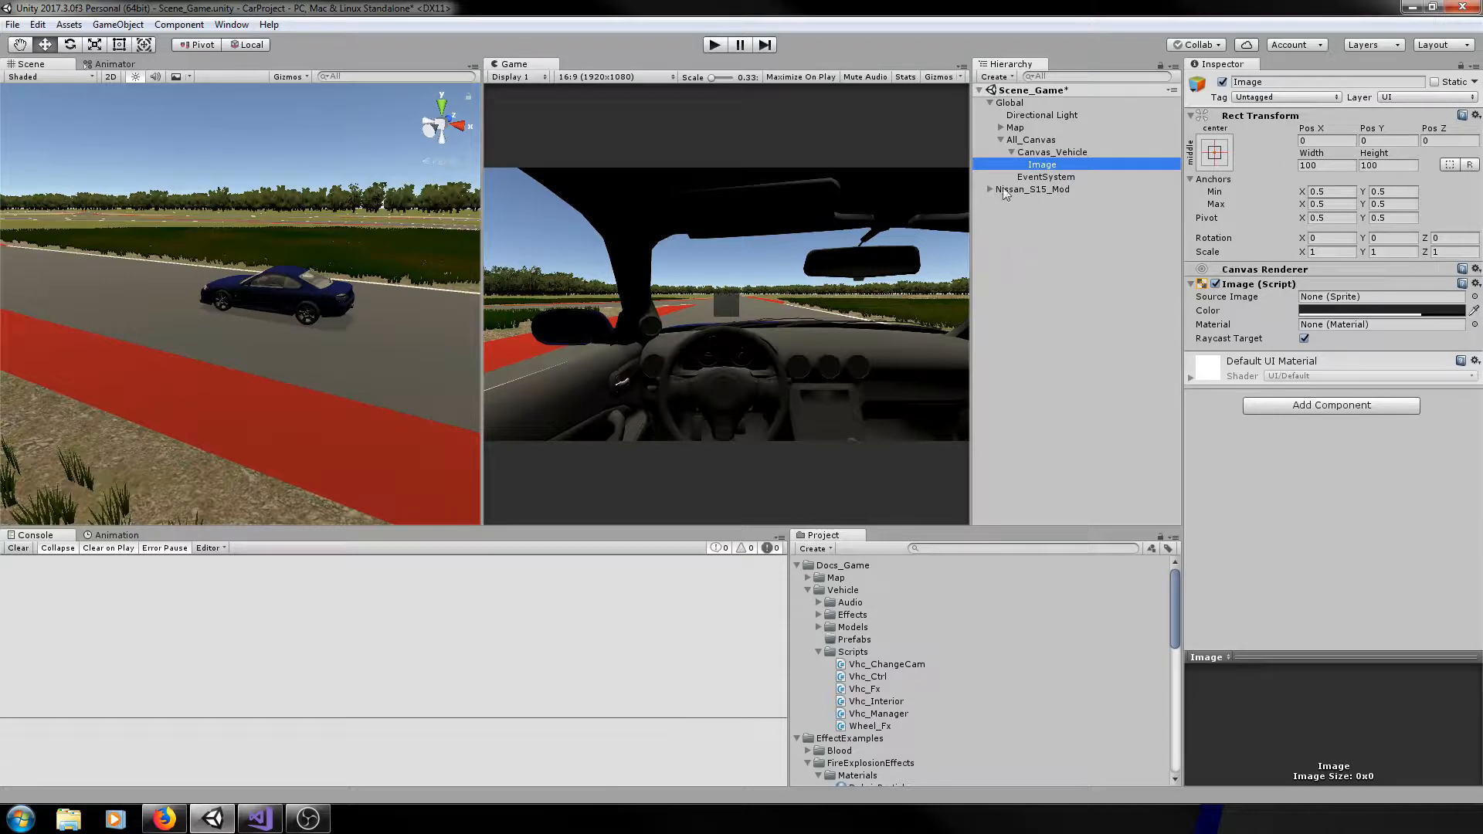
- In the 2D scene view, move the image to the canvas's upper-left corner and enlarge it to about 427 by 235
left_click(109, 77)
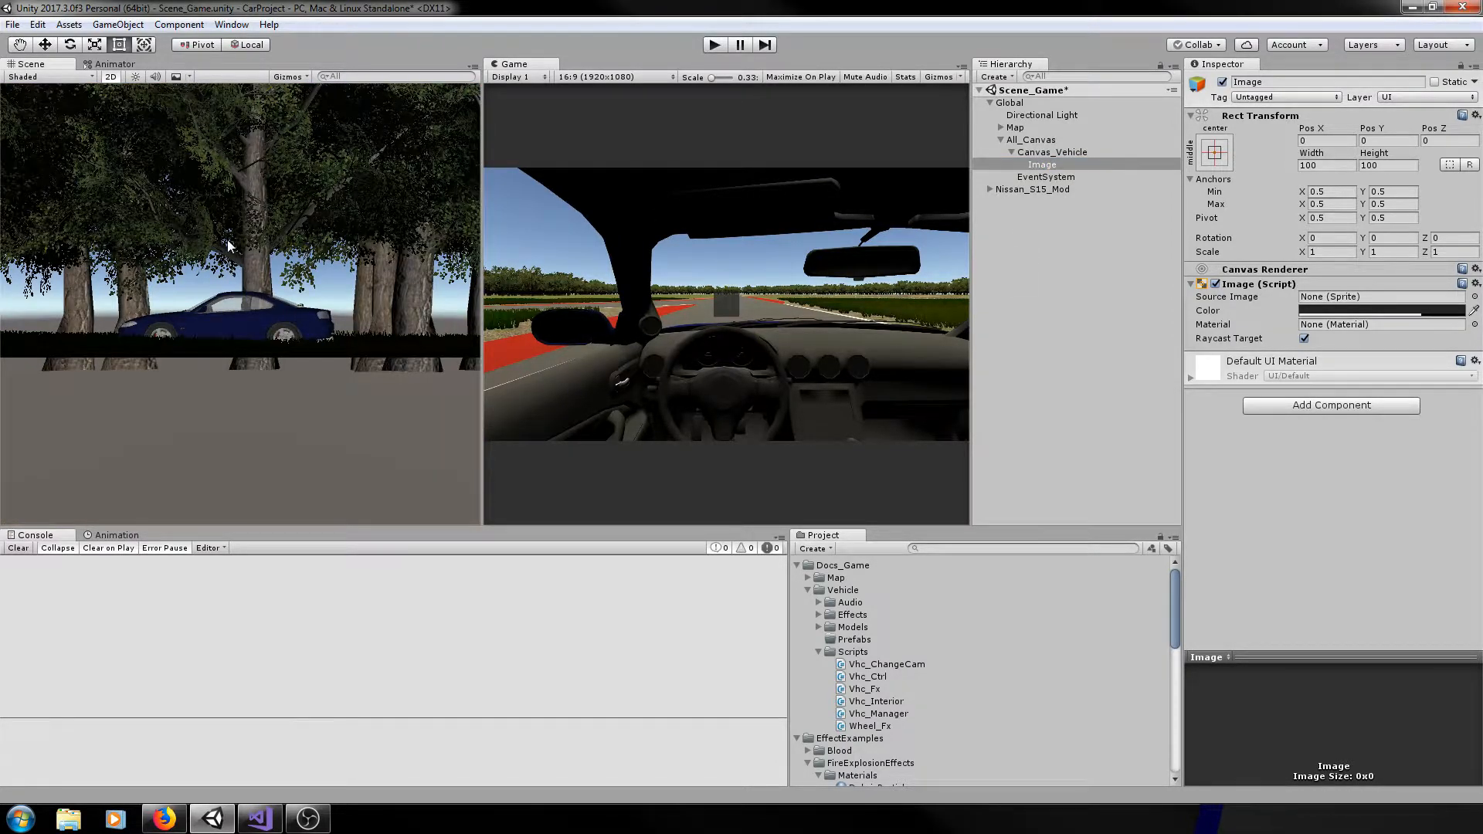
key("f")
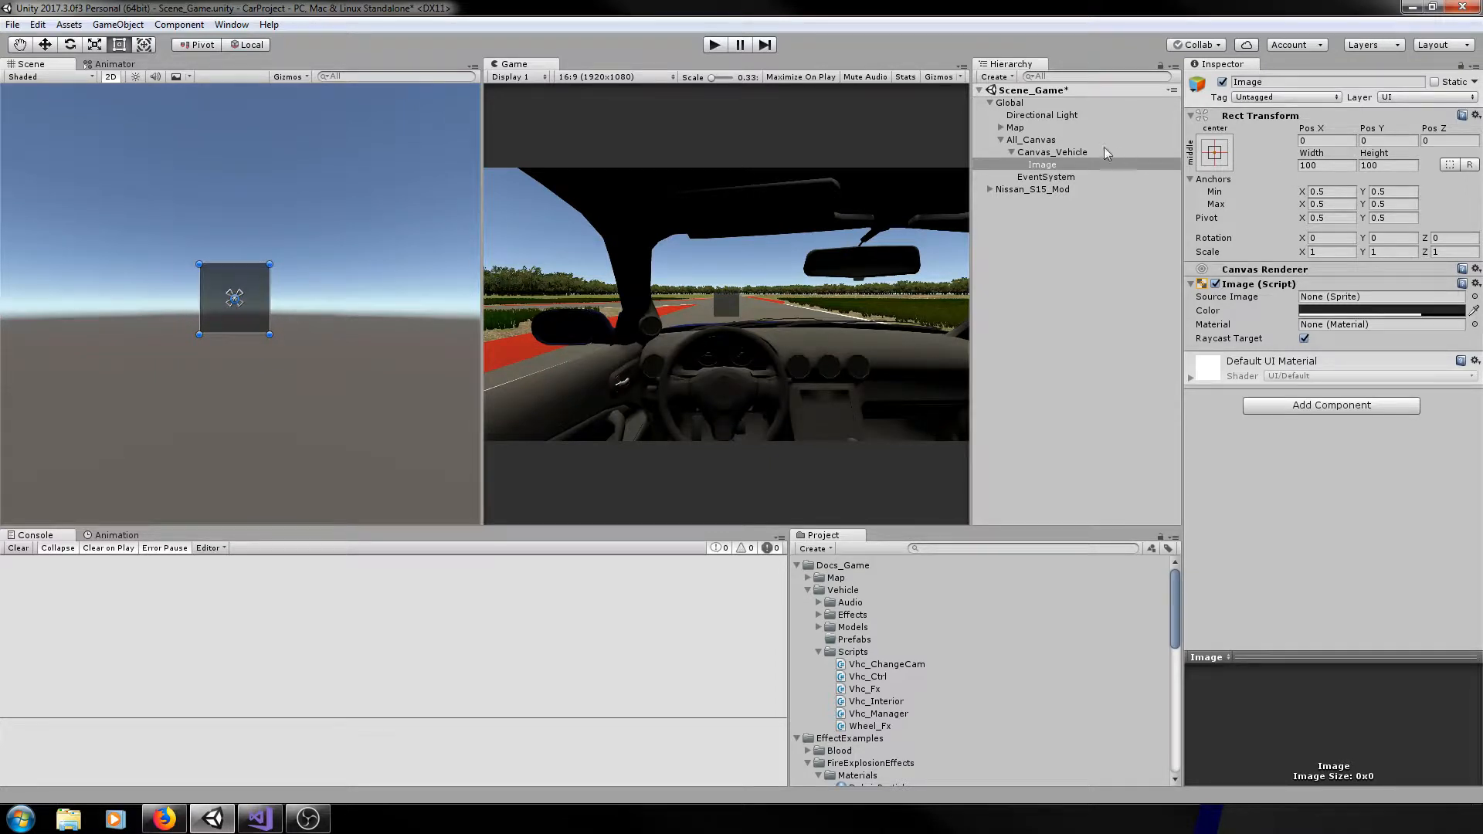
scroll(285, 289, "down", 8)
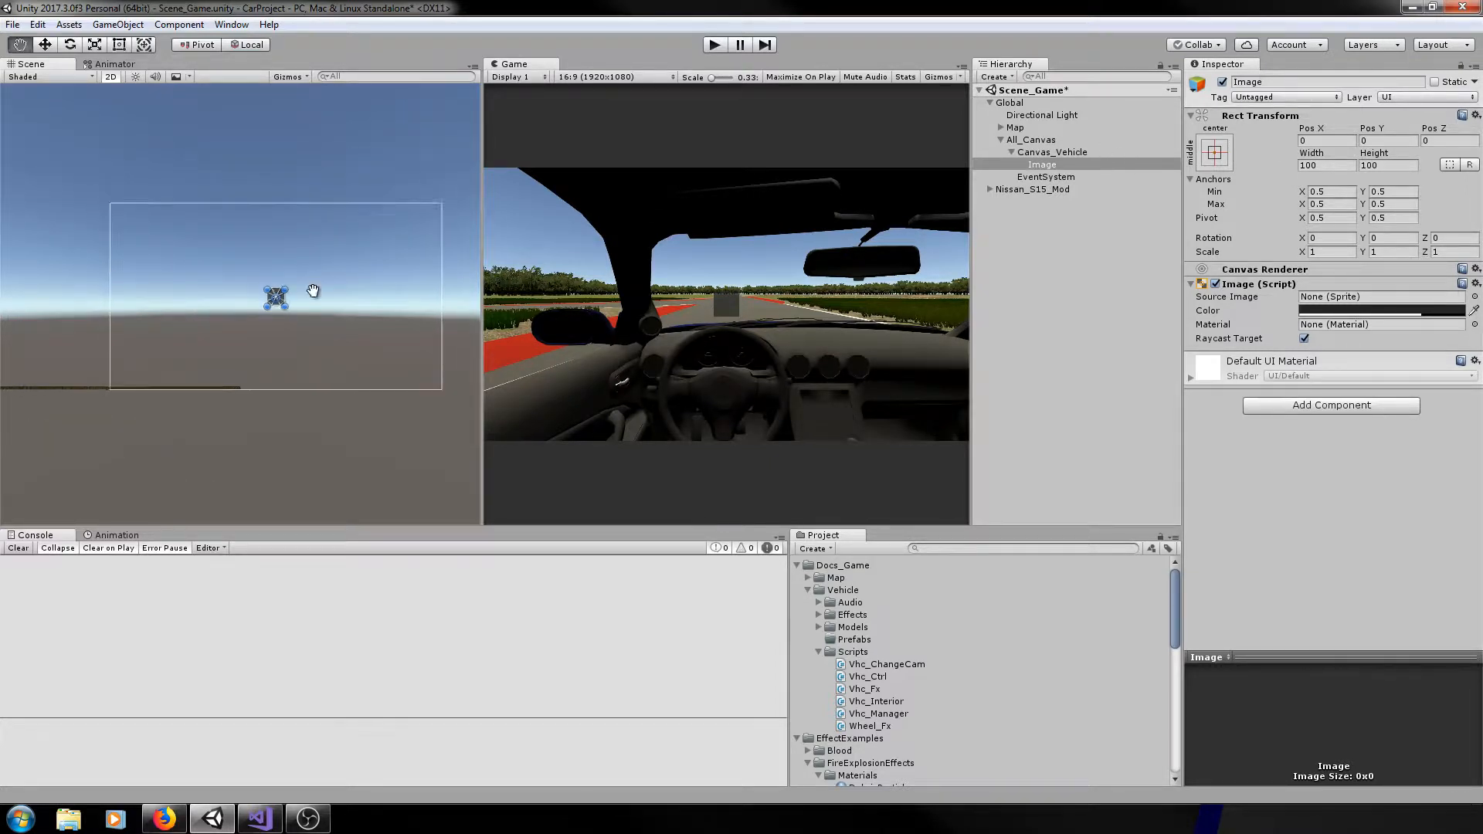
middle_click_drag(313, 291, 312, 316)
left_click(47, 45)
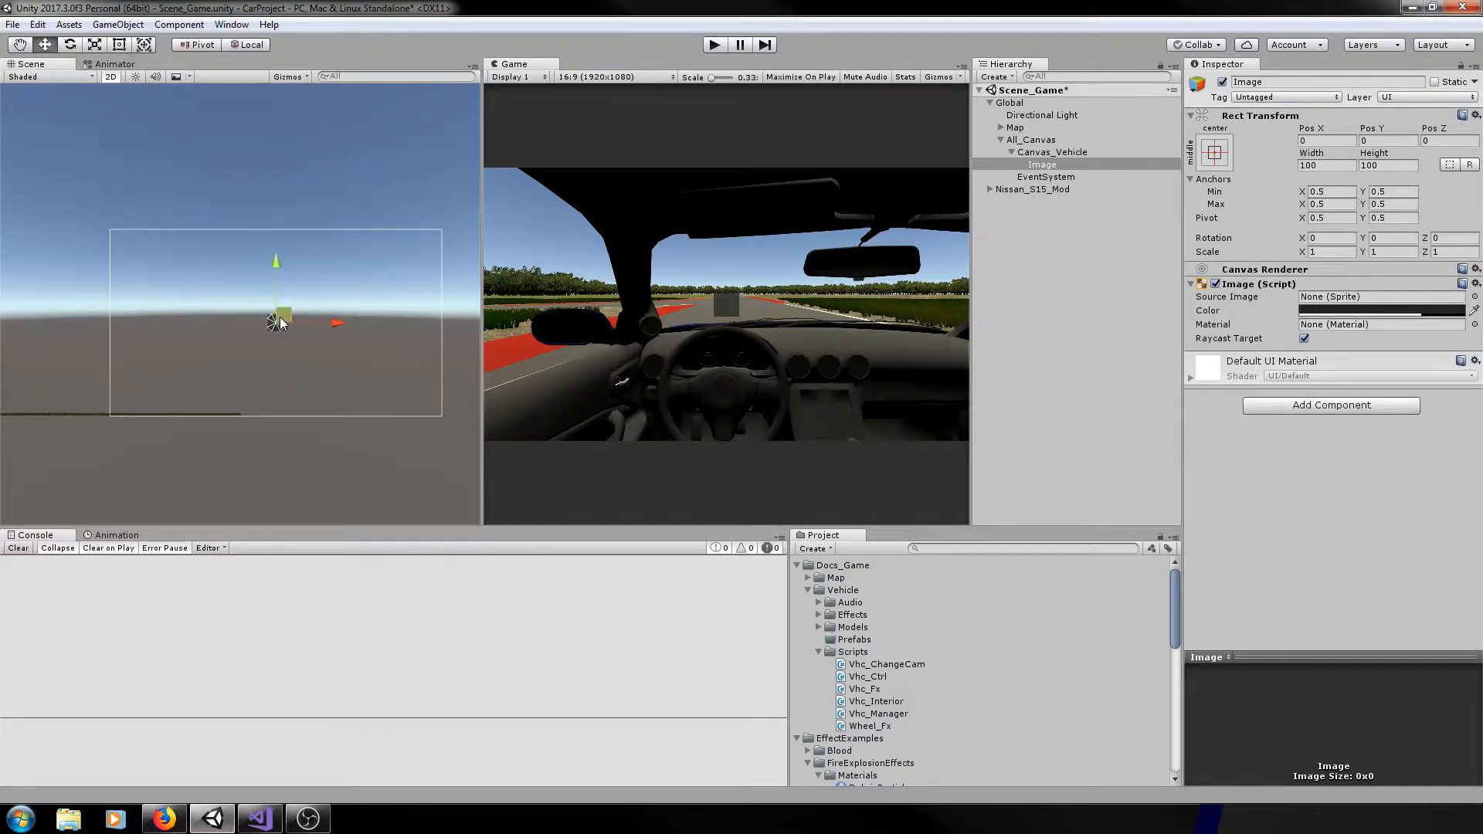
left_click_drag(280, 323, 130, 243)
scroll(159, 249, "up", 3)
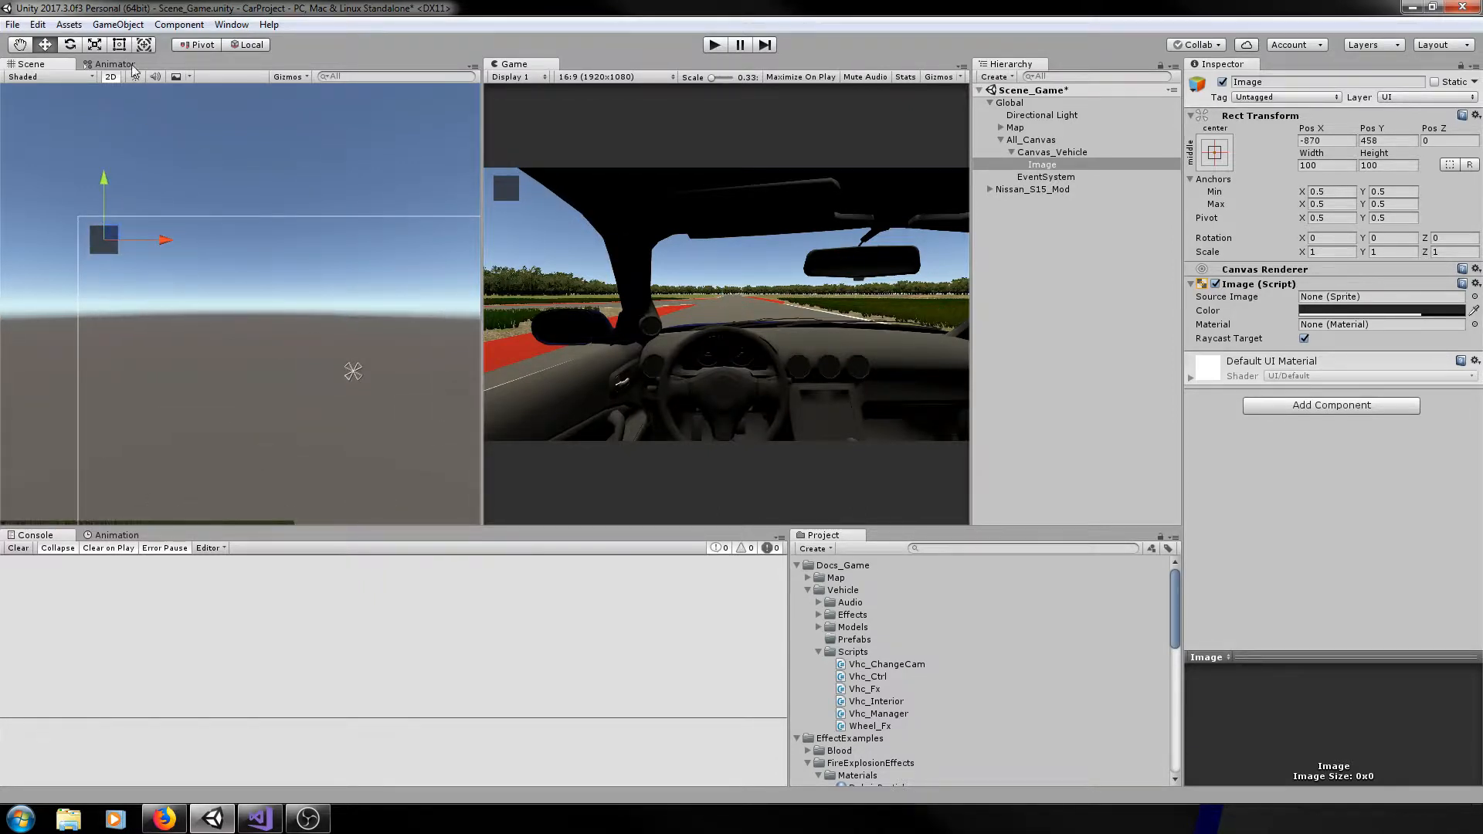
left_click(119, 45)
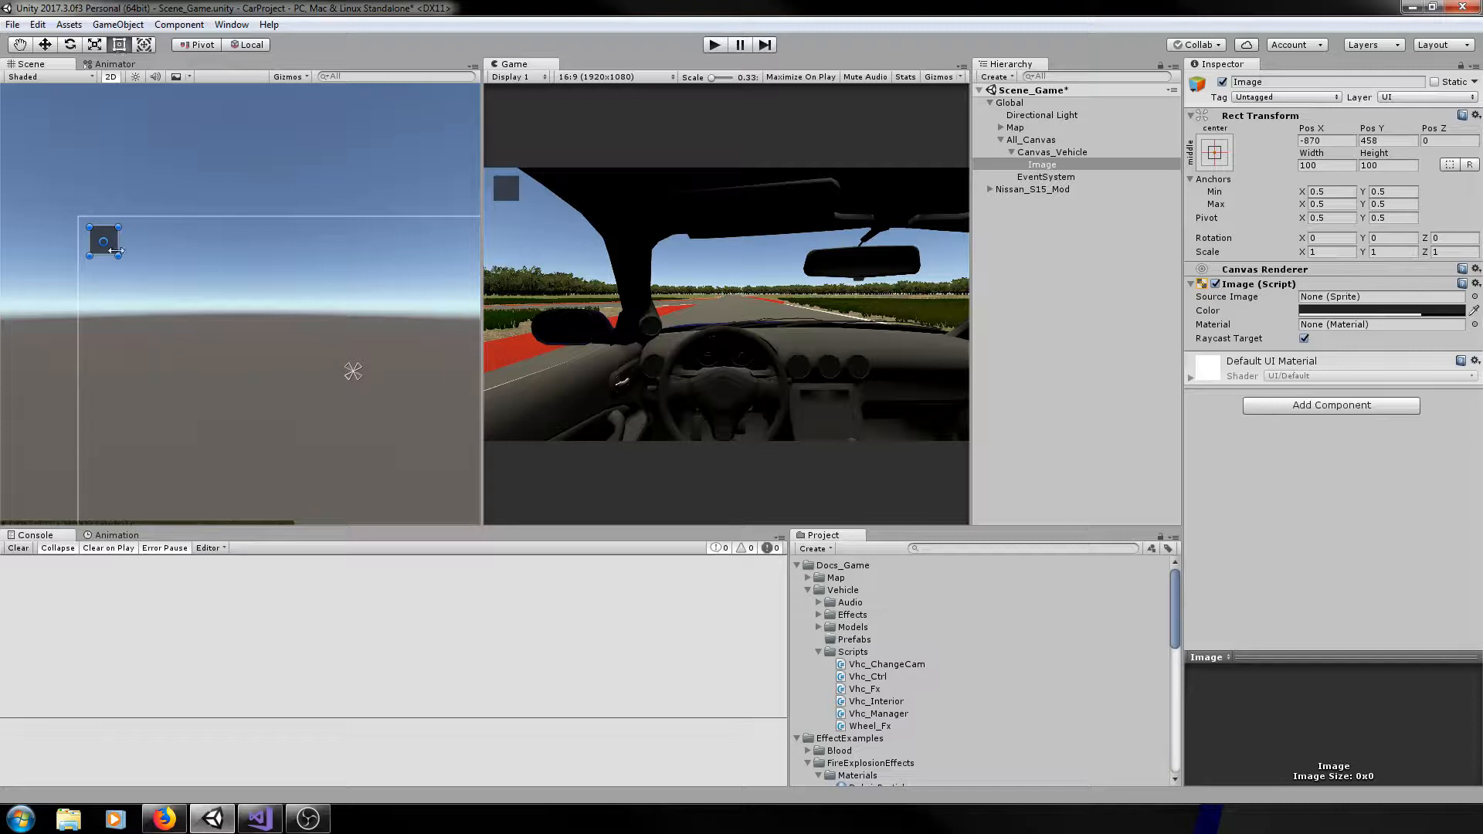
left_click_drag(116, 253, 212, 295)
- Rename the image object under Canvas_Vehicle as Panel_Background
left_click(1048, 166)
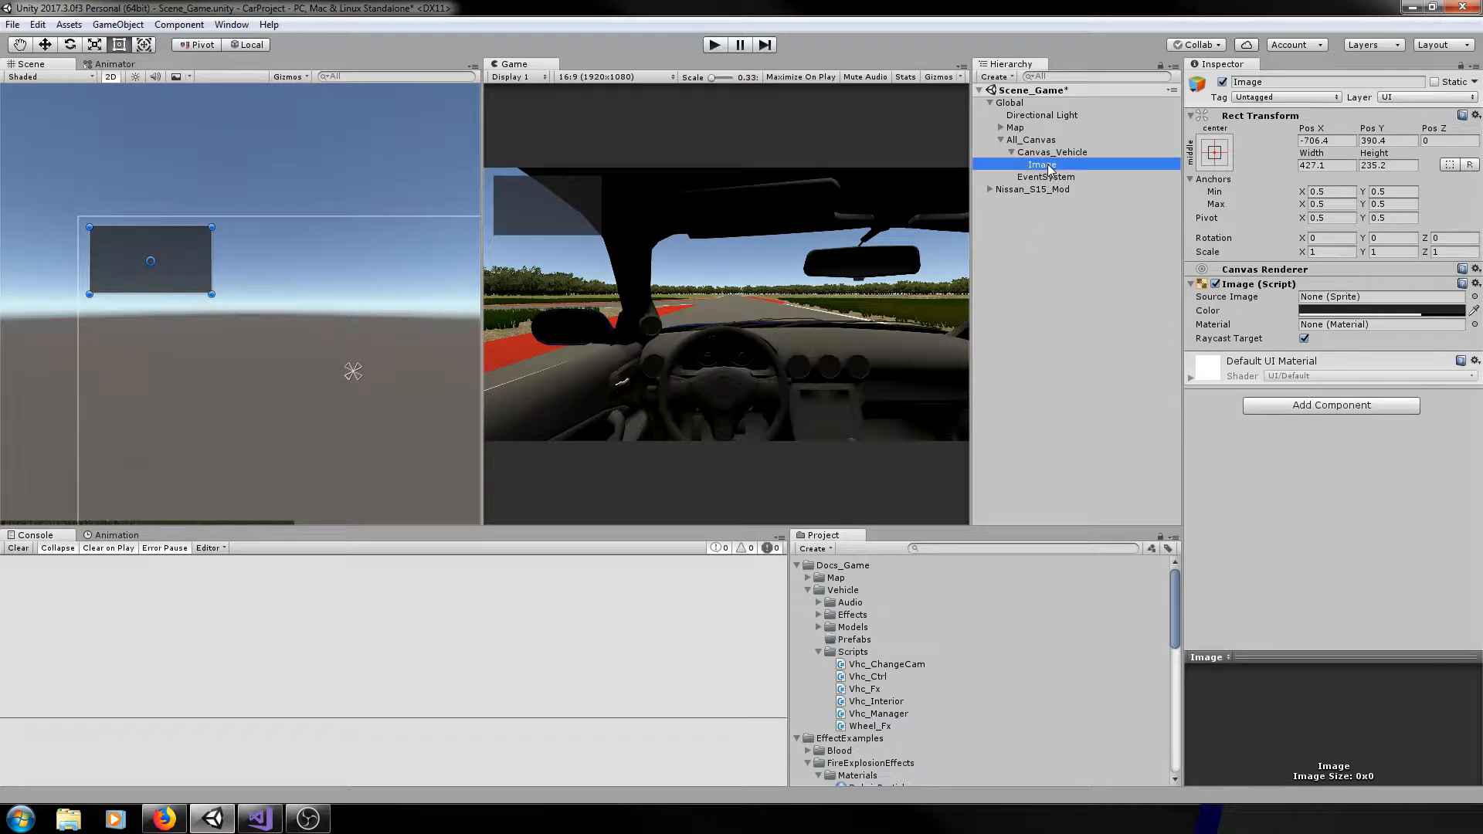
left_click(1051, 167)
type("Backg")
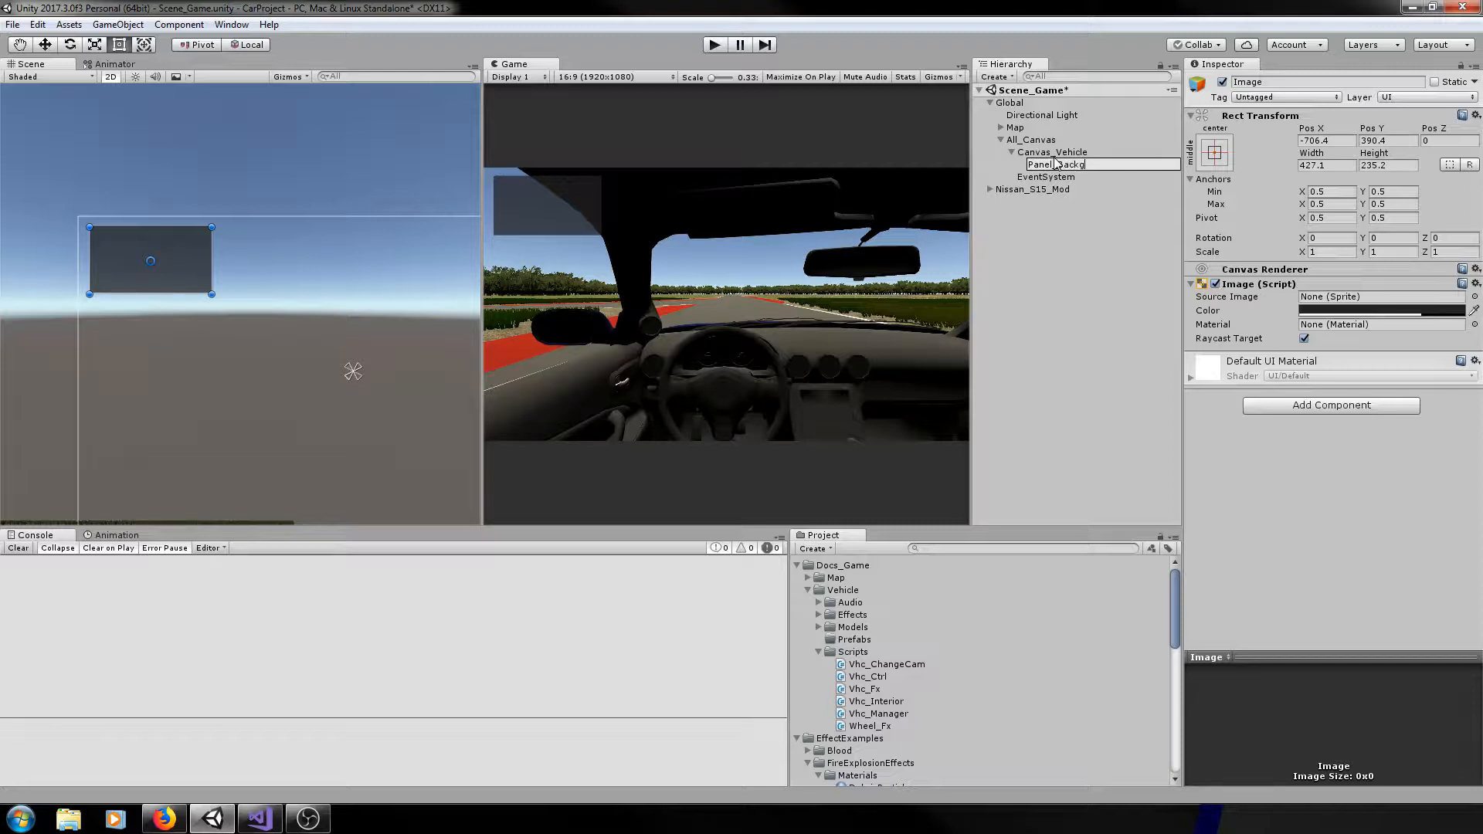
type("anel_Background")
key("Return")
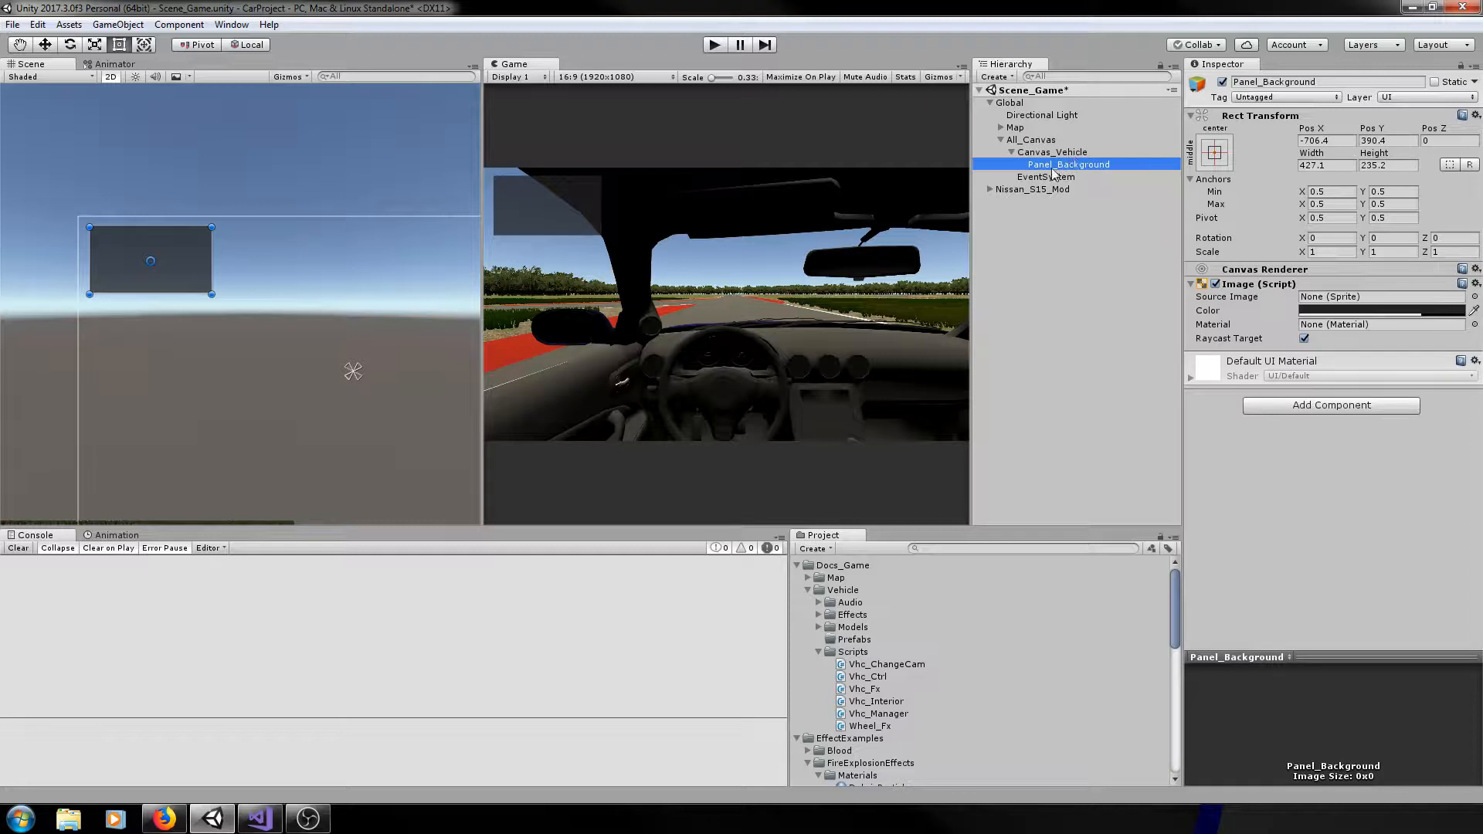
- Create an empty child object under Canvas_Vehicle and name it Accel
right_click(1043, 157)
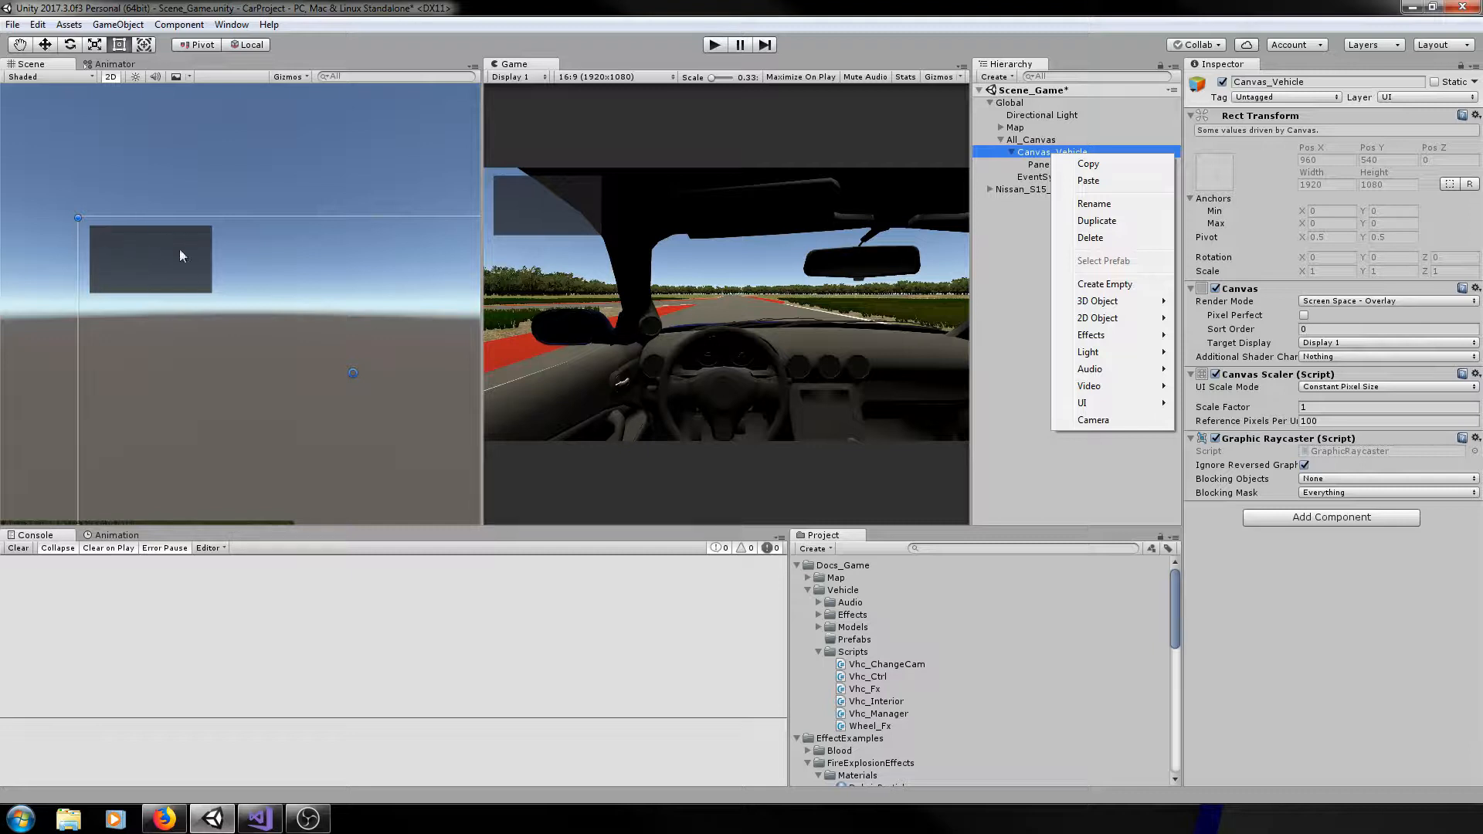
left_click(1104, 284)
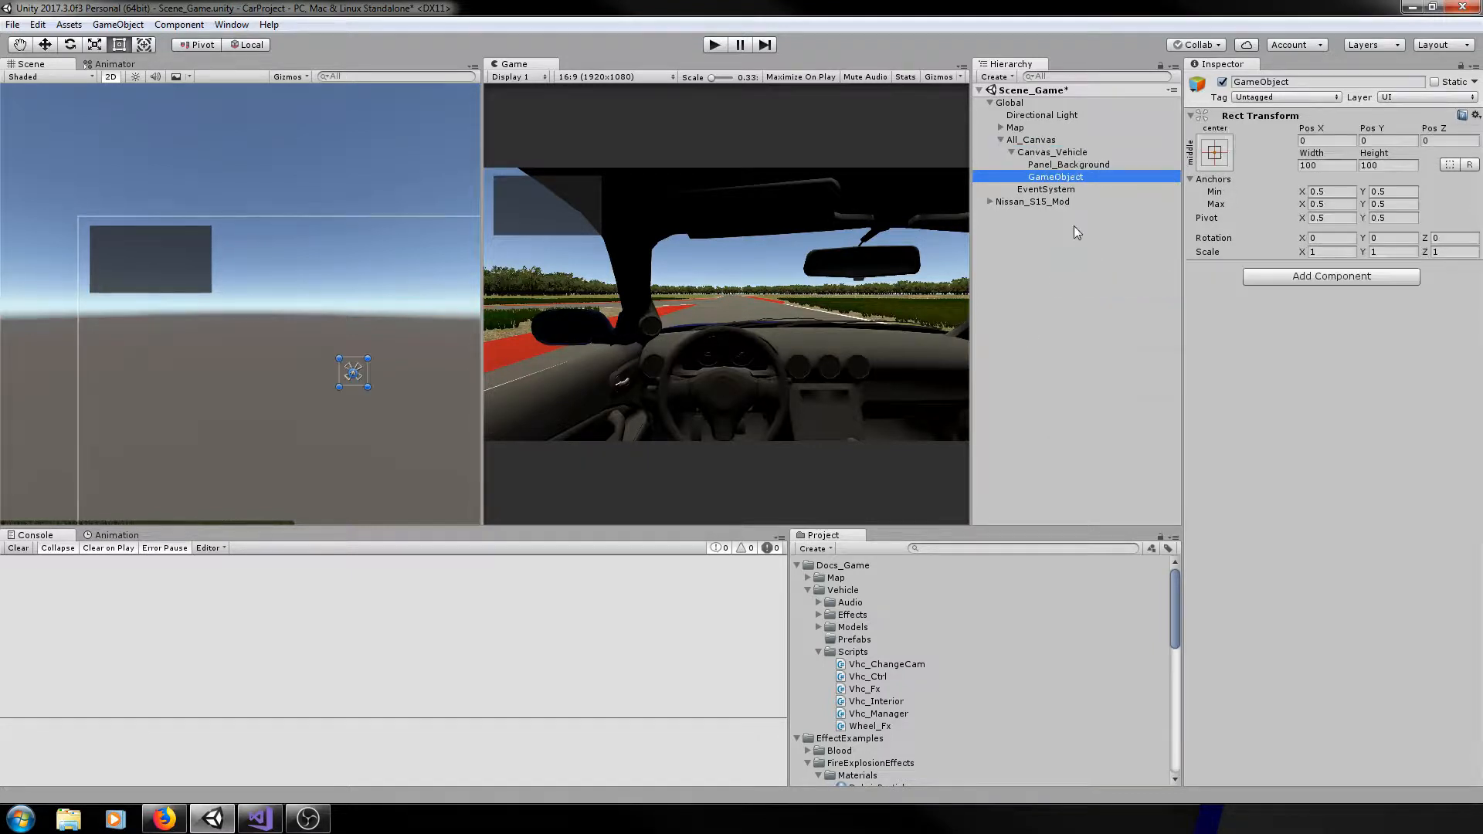
left_click(1066, 178)
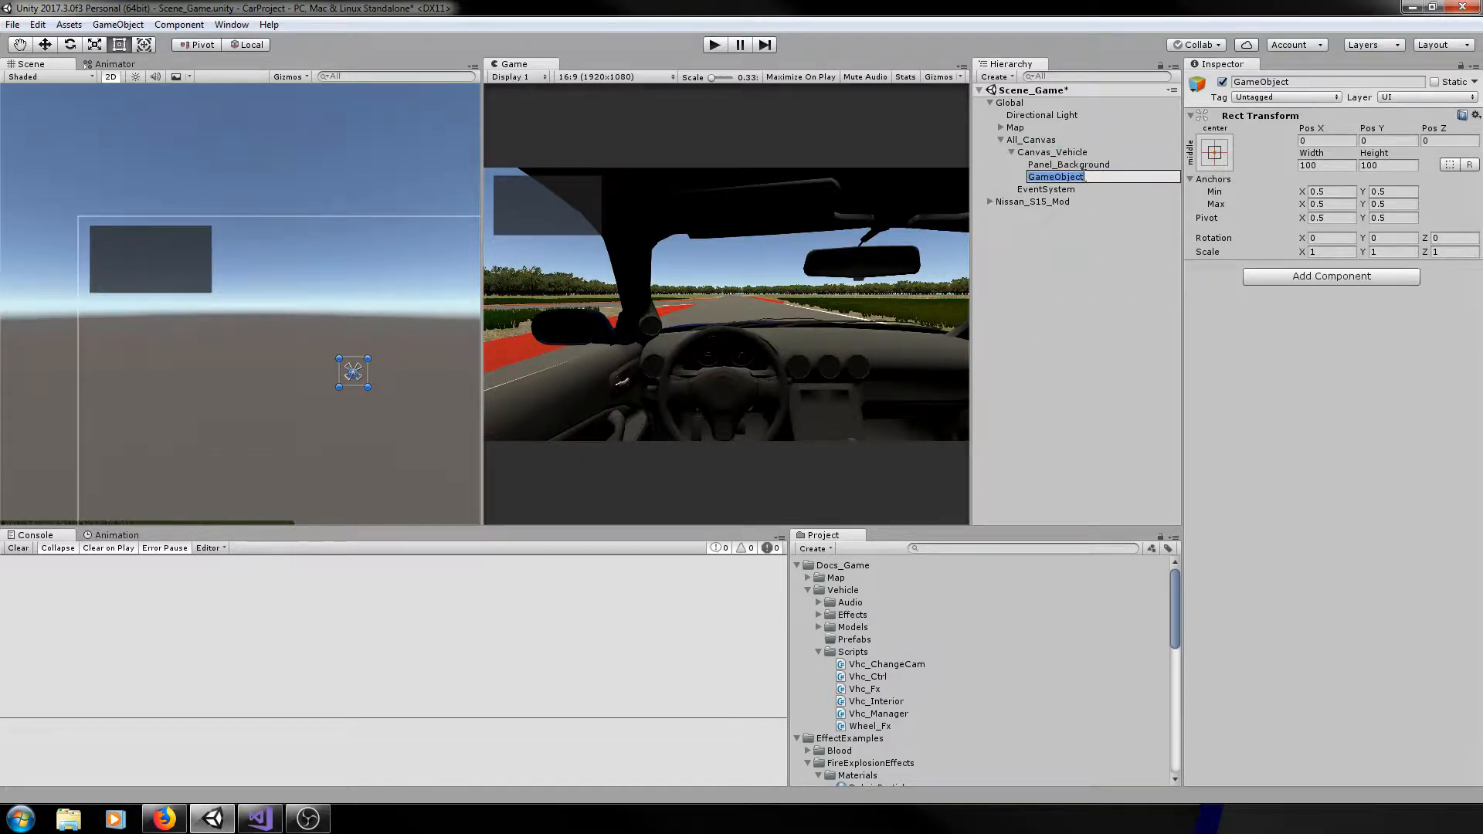
type("Accel")
key("Return")
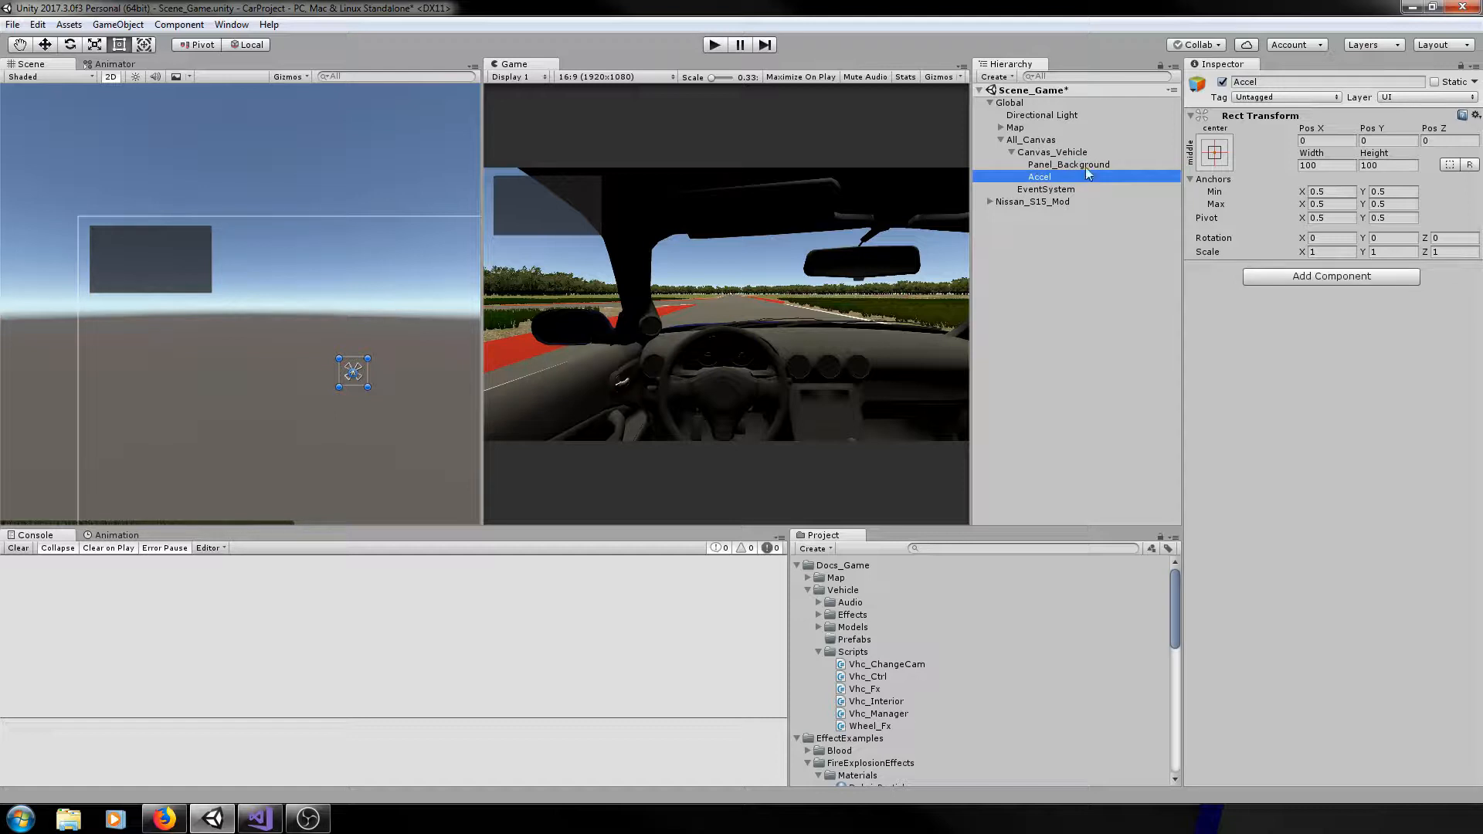
- Move the Accel object onto the upper middle of the background panel, at about X -703, Y 449
right_click(1056, 178)
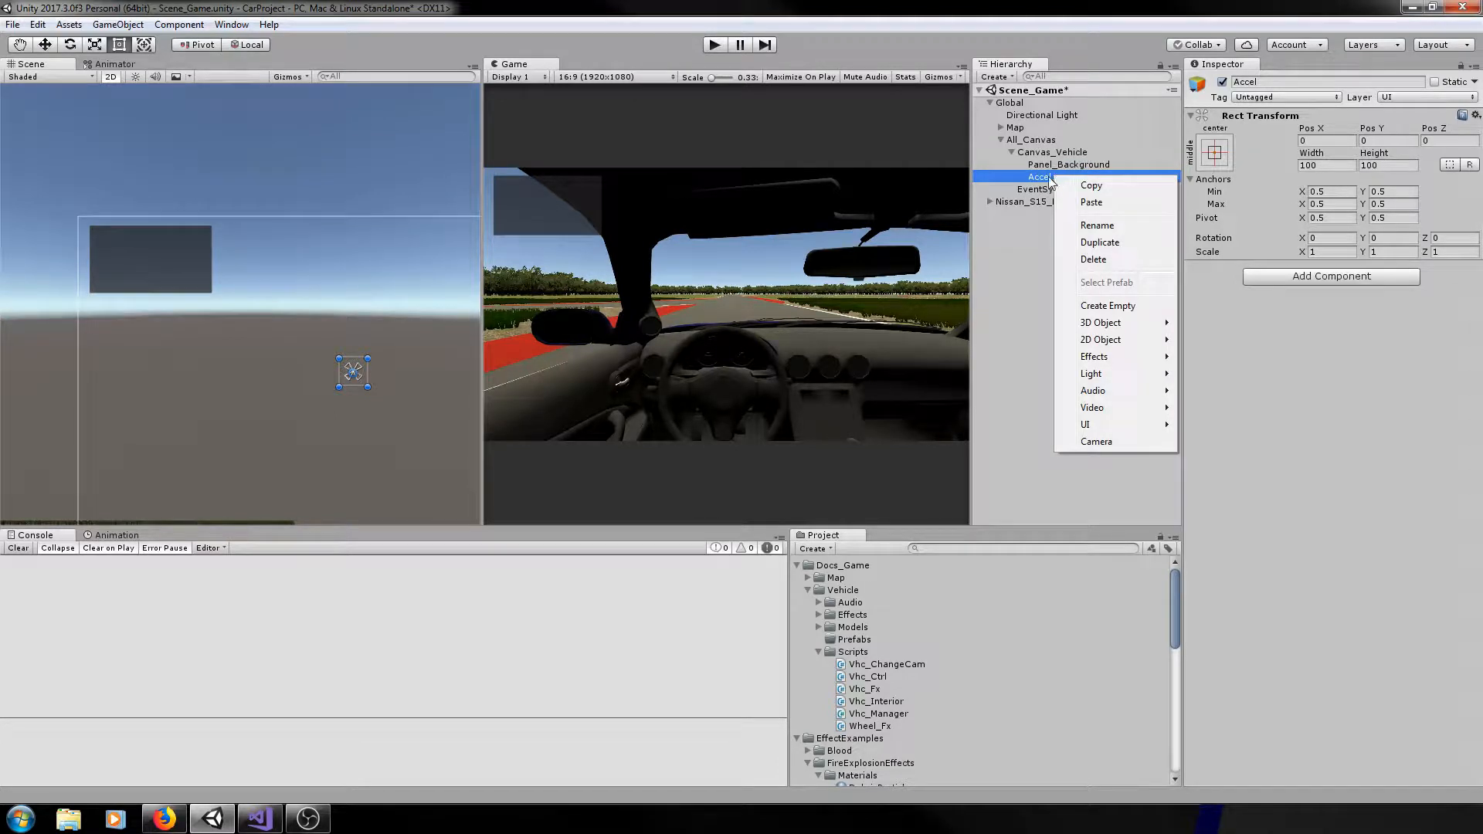
left_click(1052, 179)
left_click(1055, 167)
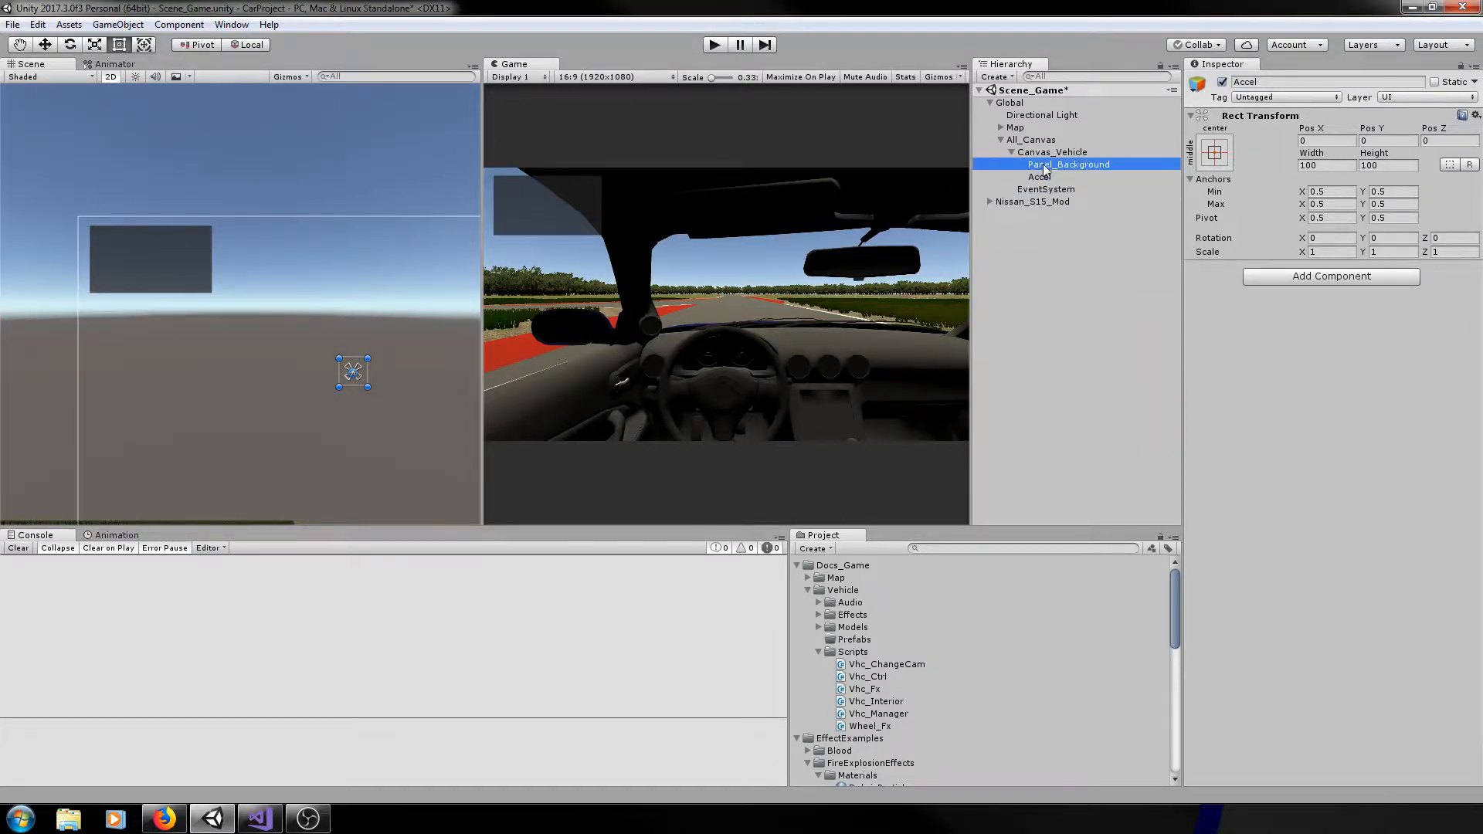
left_click(1046, 178)
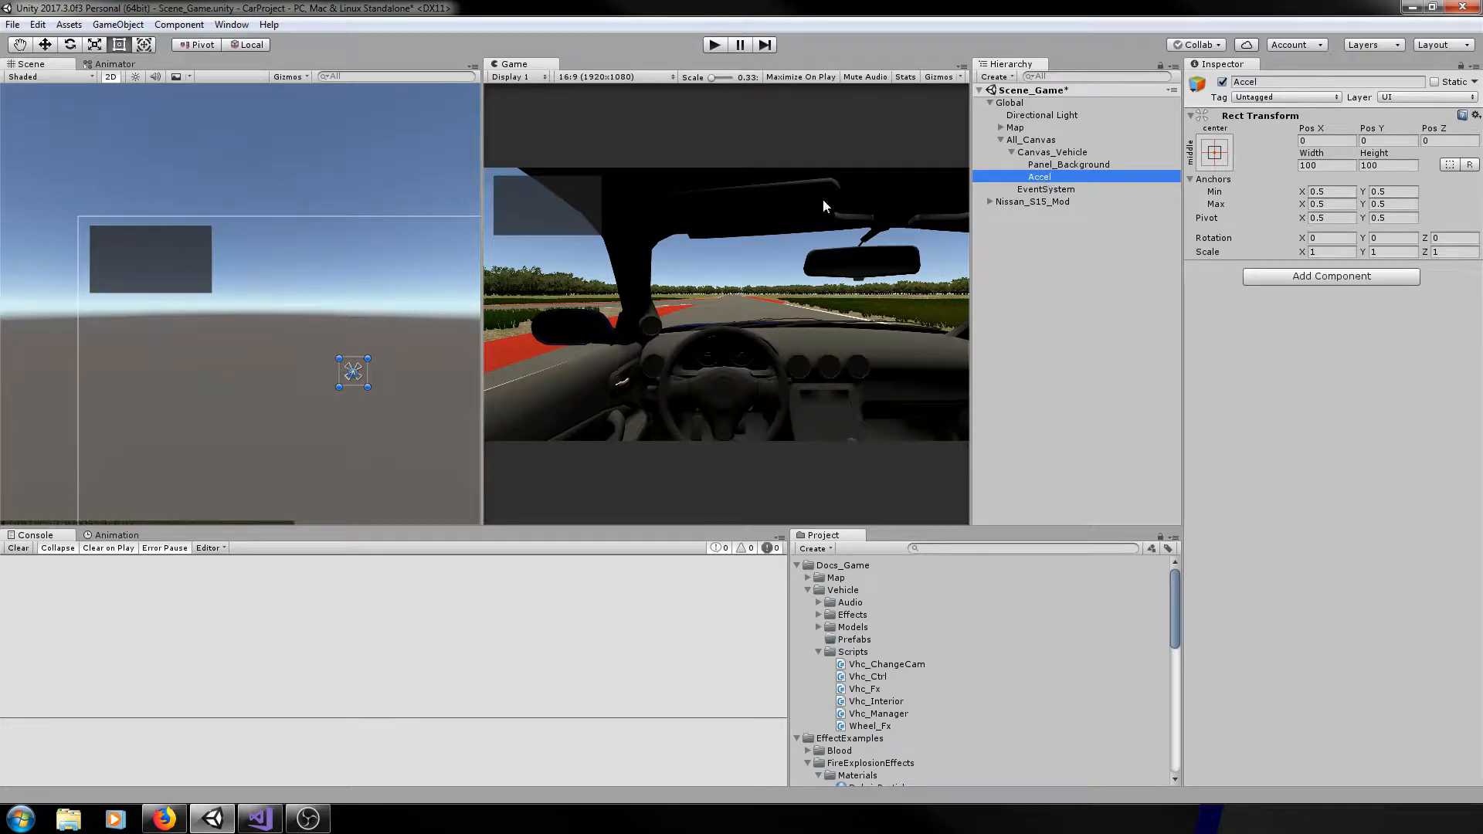
key("w")
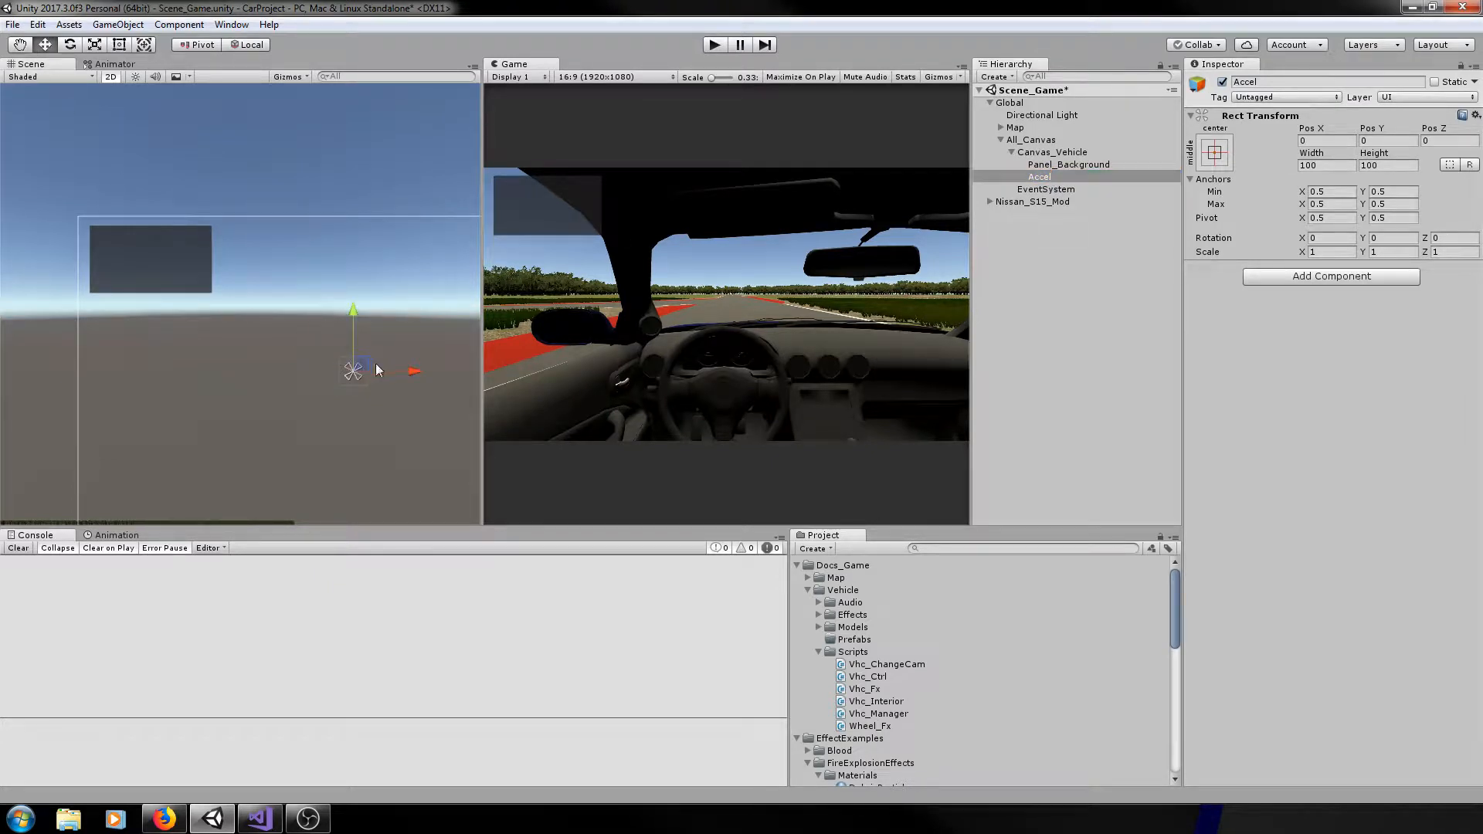
left_click_drag(377, 370, 161, 233)
scroll(170, 239, "up", 2)
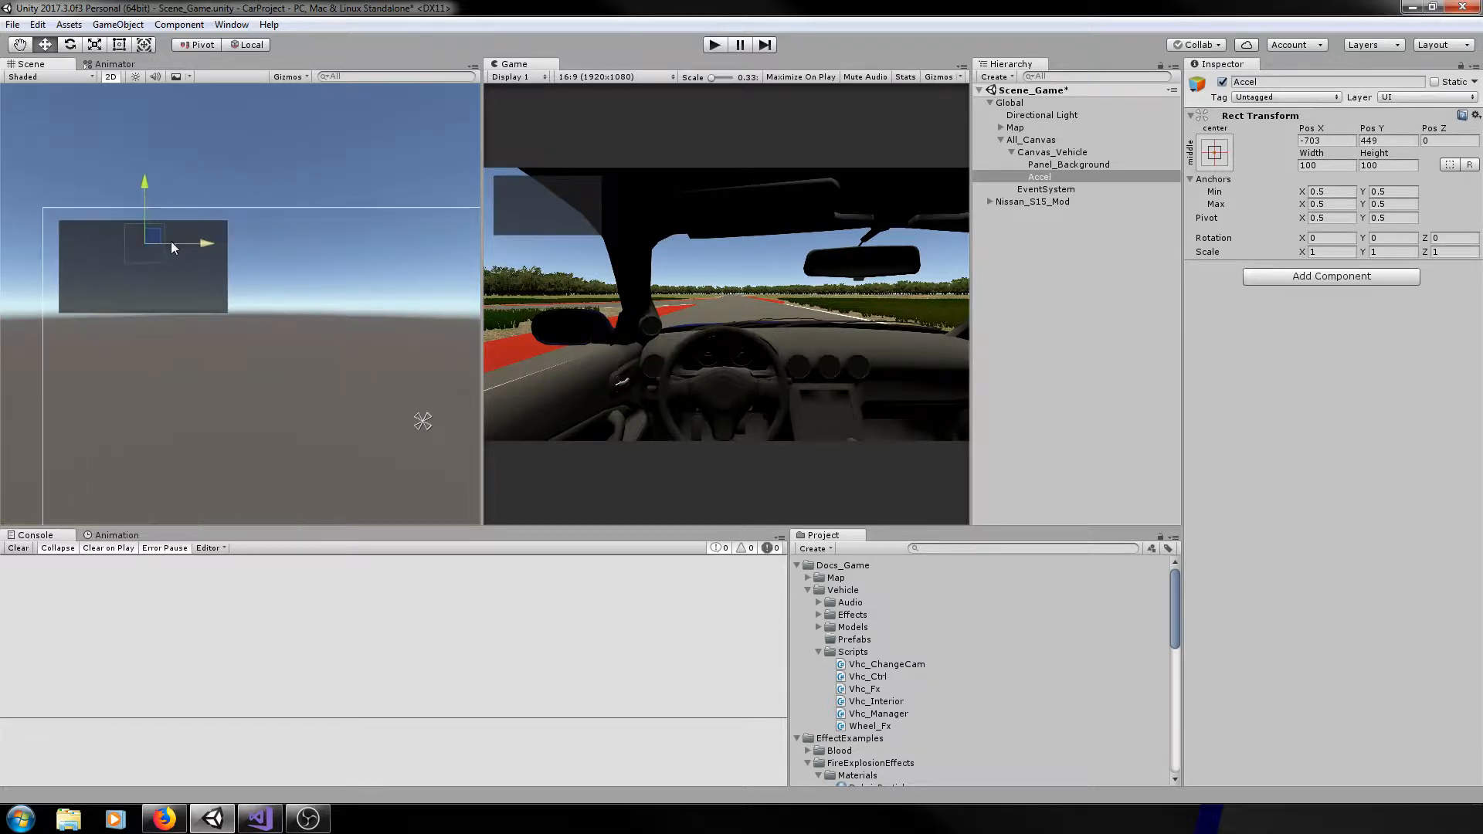
- Add a UI Image as a child of Accel and name it Accel_Bg
scroll(171, 244, "up", 2)
left_click(1040, 177)
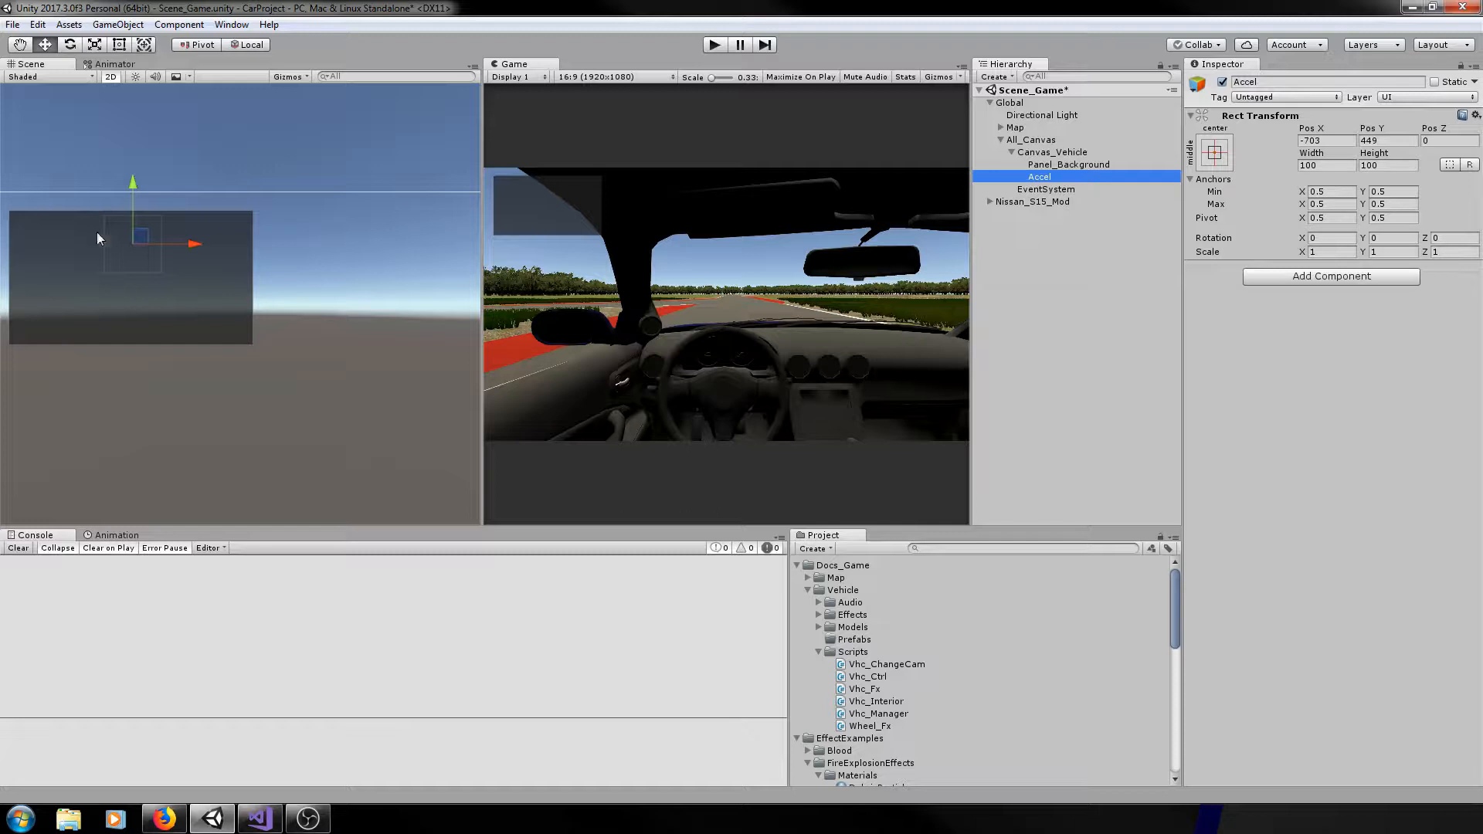
right_click(1038, 178)
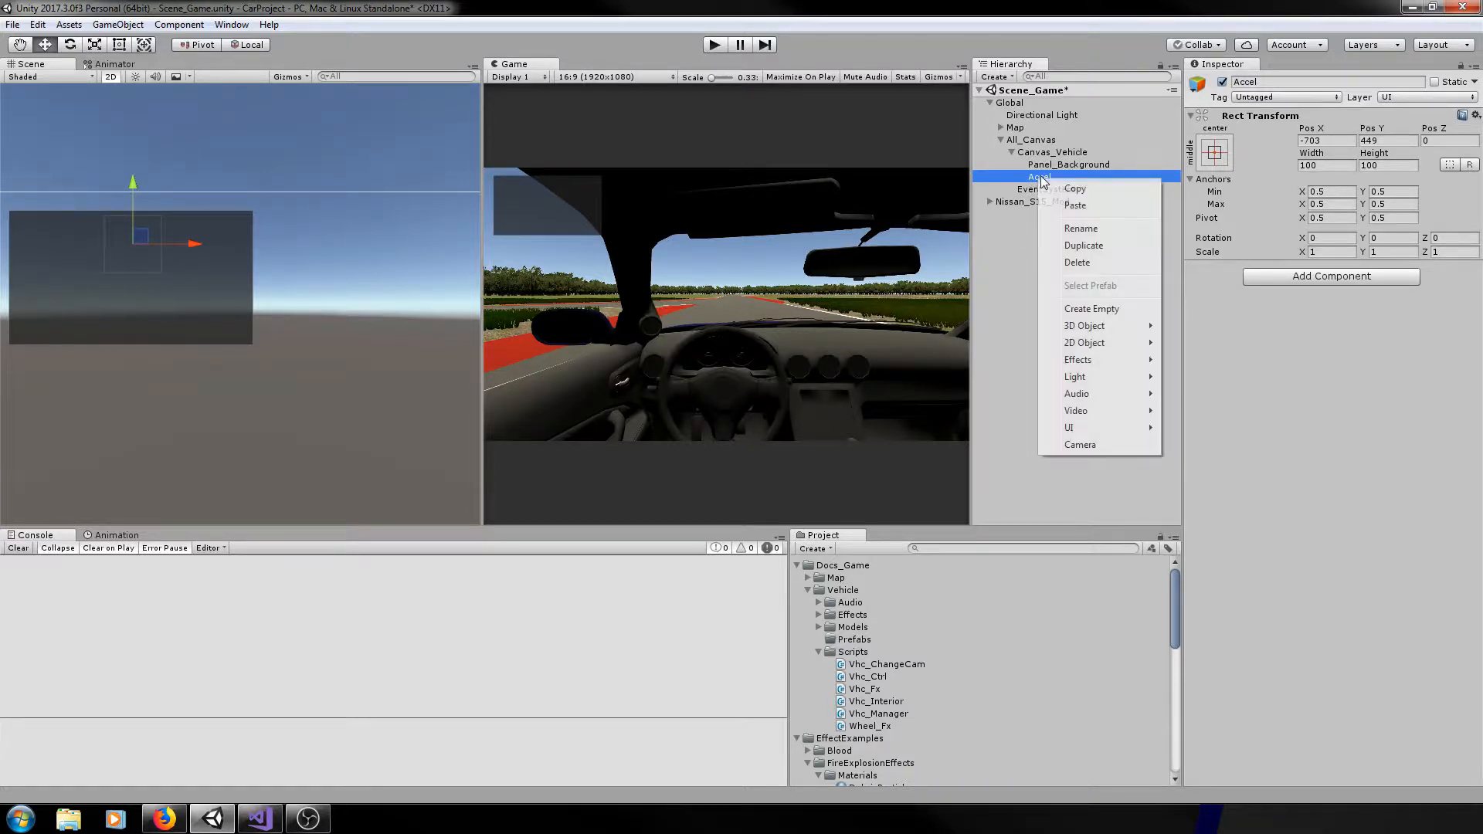
mouse_move(1082, 427)
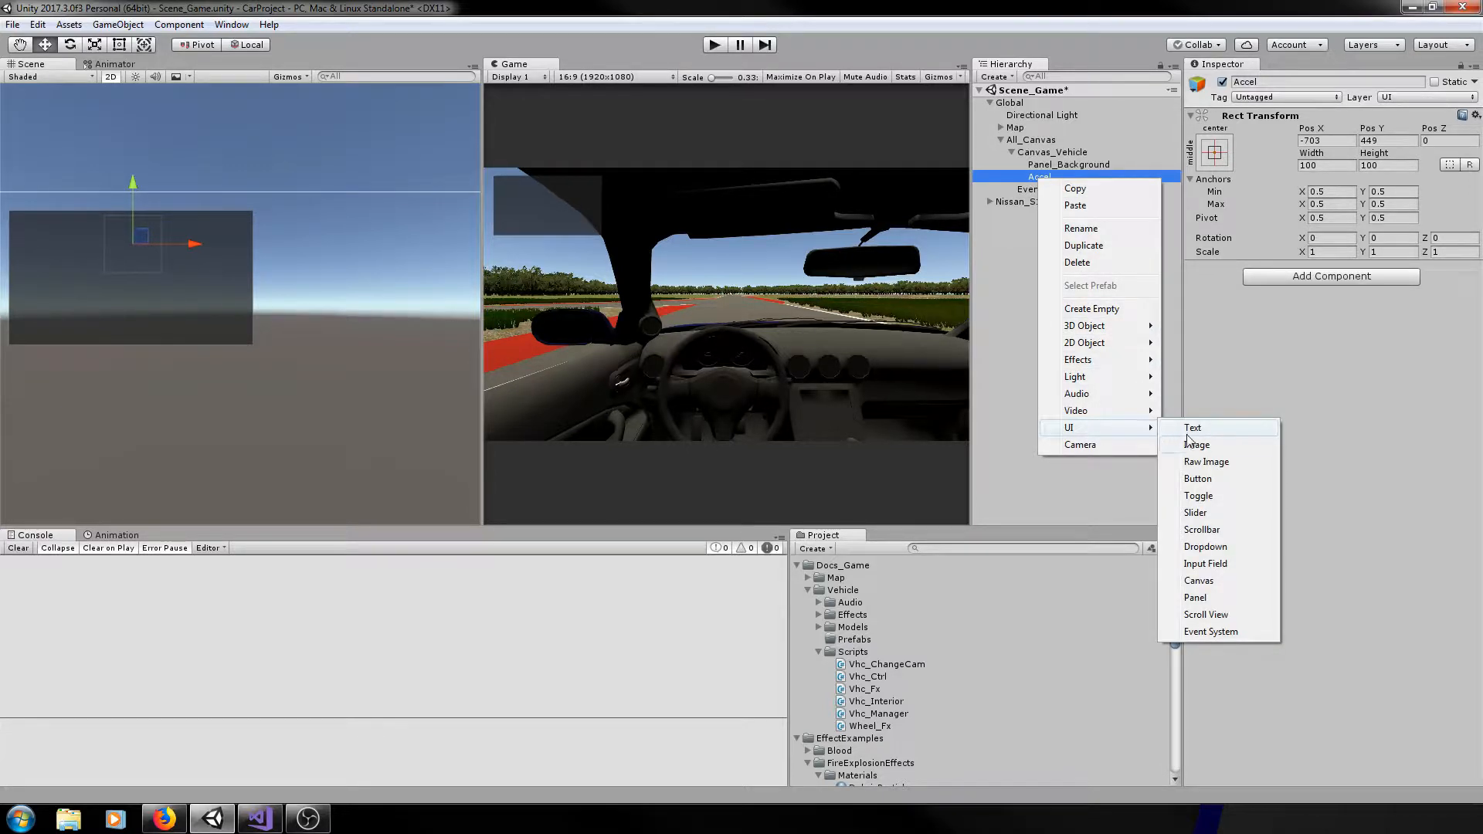
left_click(1221, 447)
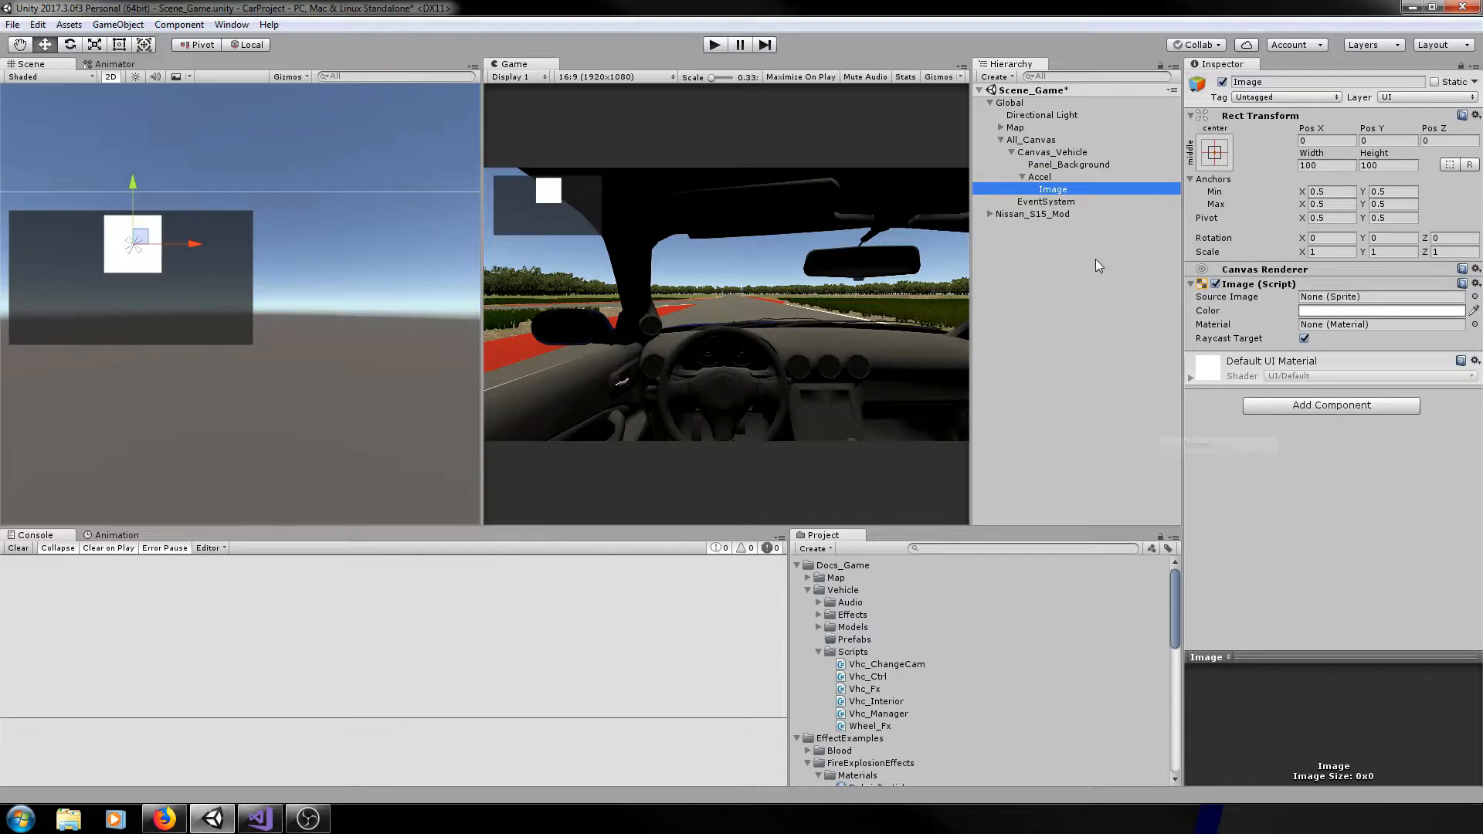
left_click(1064, 194)
type("A")
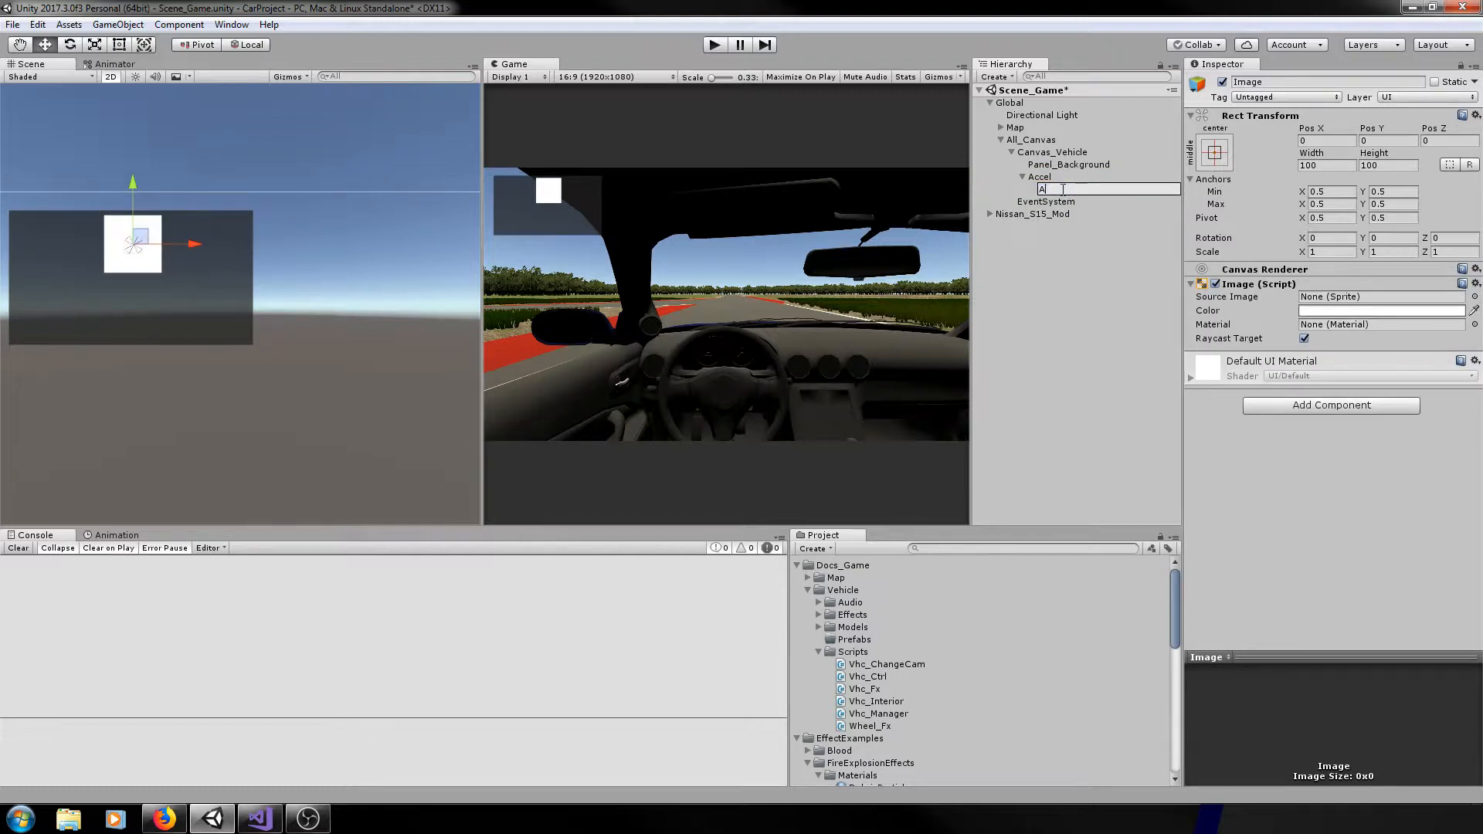
type("ccel_Bg")
key("Return")
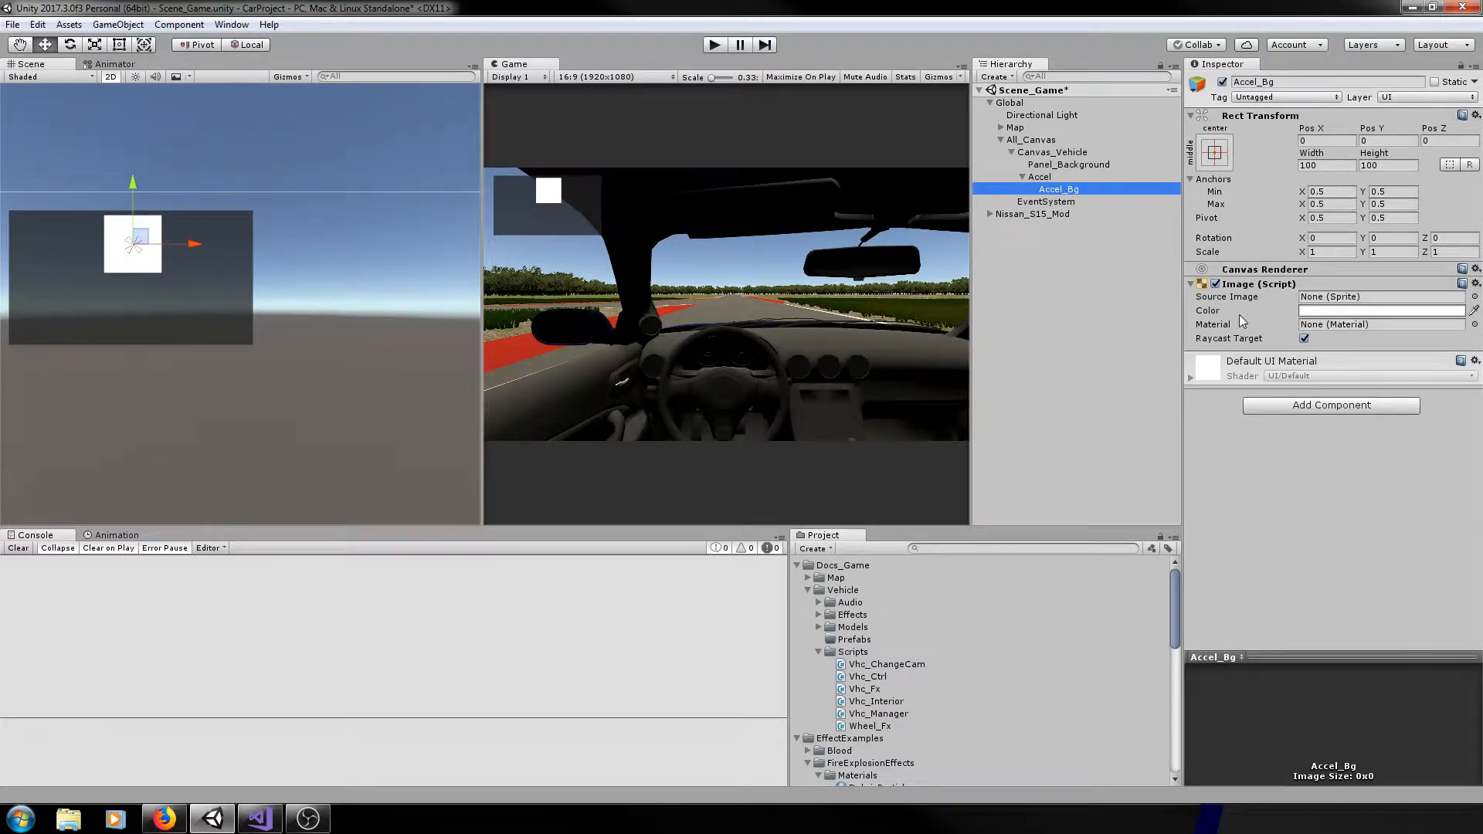
- Set the Accel_Bg image colour to fully opaque black, hex 000000FF
left_click(1307, 311)
mouse_move(1040, 334)
left_mouse_down()
mouse_move(970, 379)
mouse_move(1008, 323)
mouse_move(952, 422)
left_mouse_up()
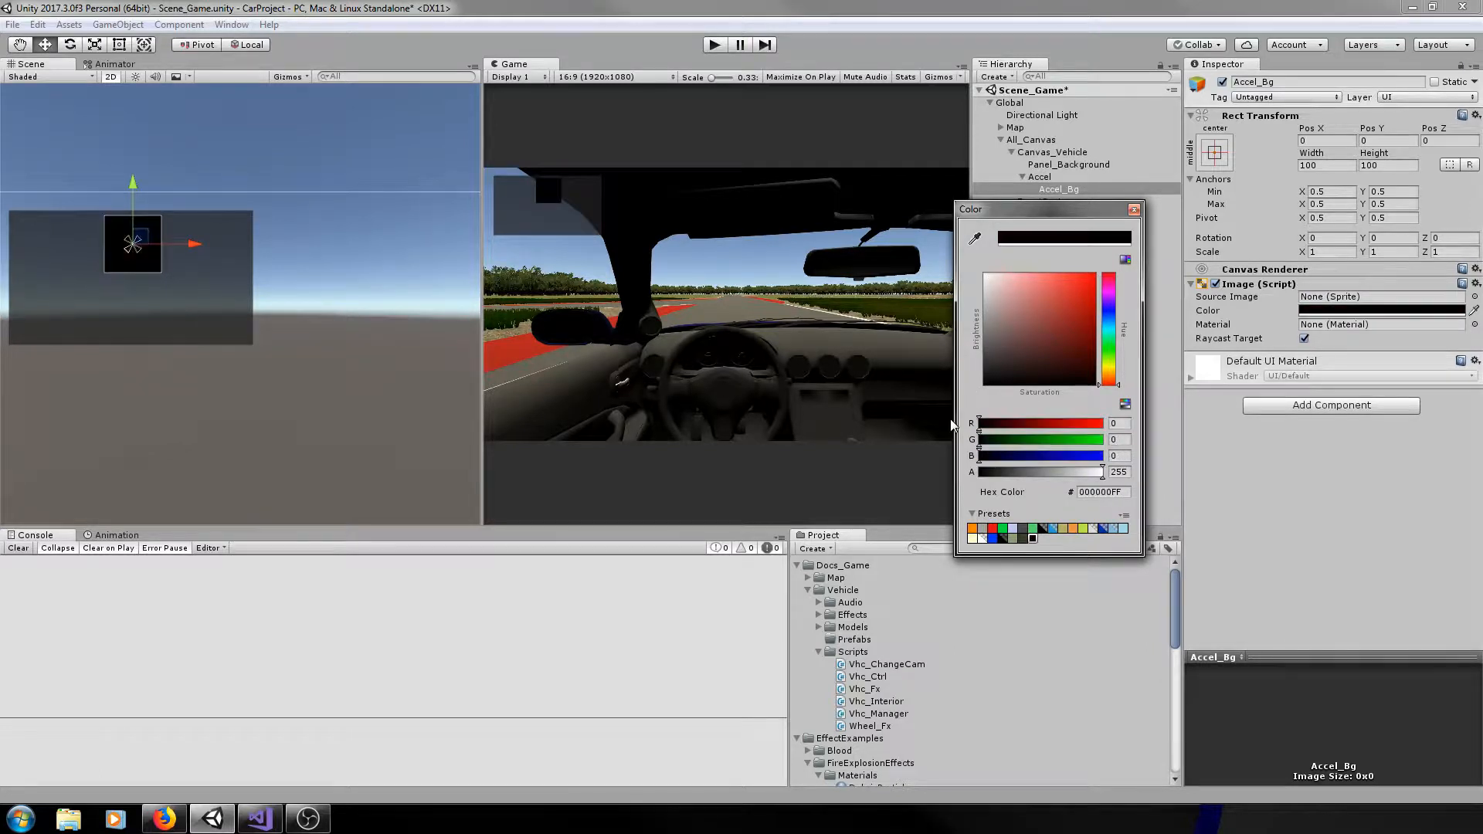
left_click(1133, 210)
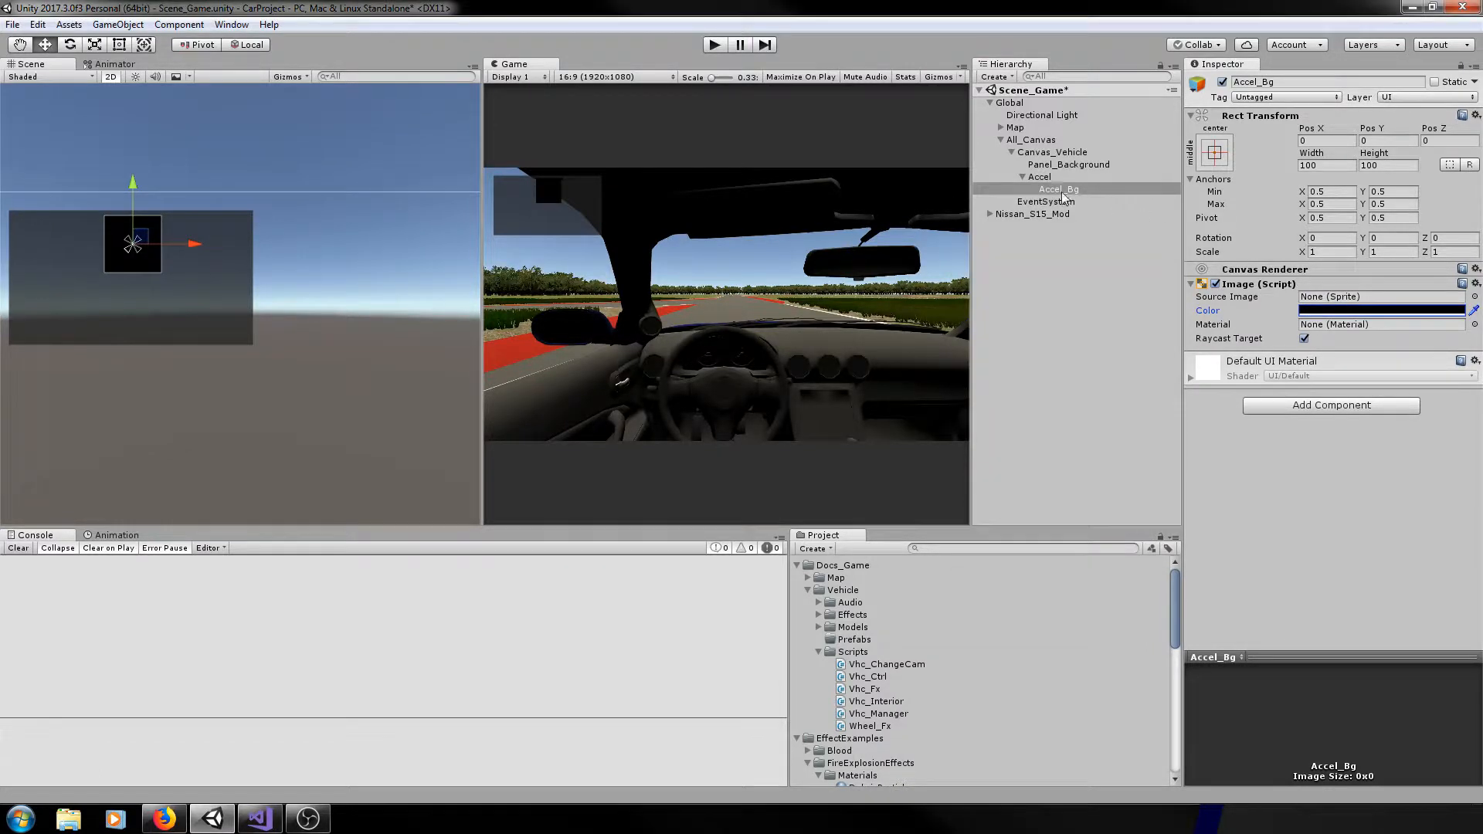
- Lighten the Panel_Background image colour to semi-transparent grey, hex 585858BB
left_click(1051, 165)
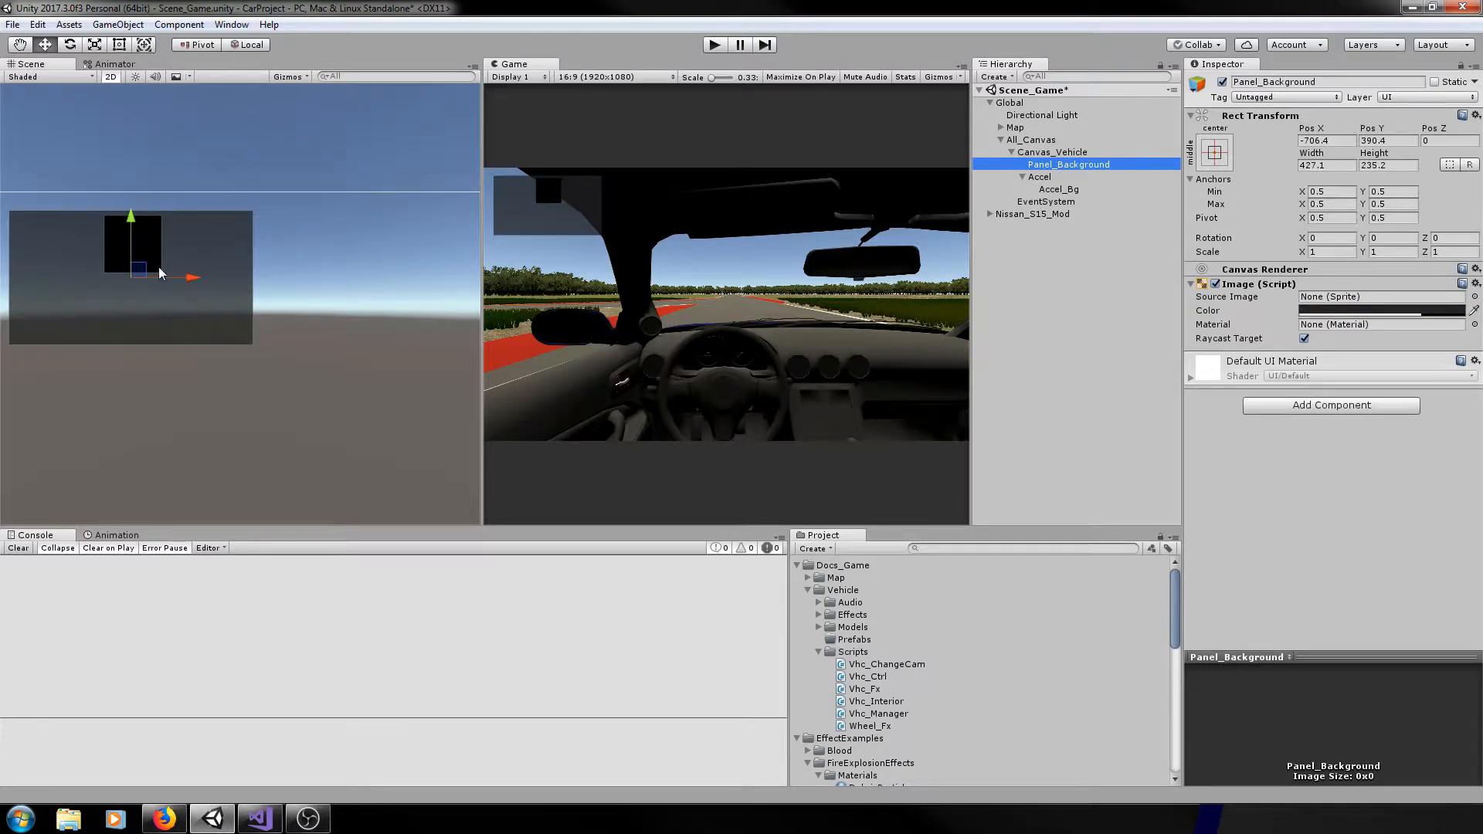
left_click(1305, 313)
left_click_drag(1050, 342, 972, 352)
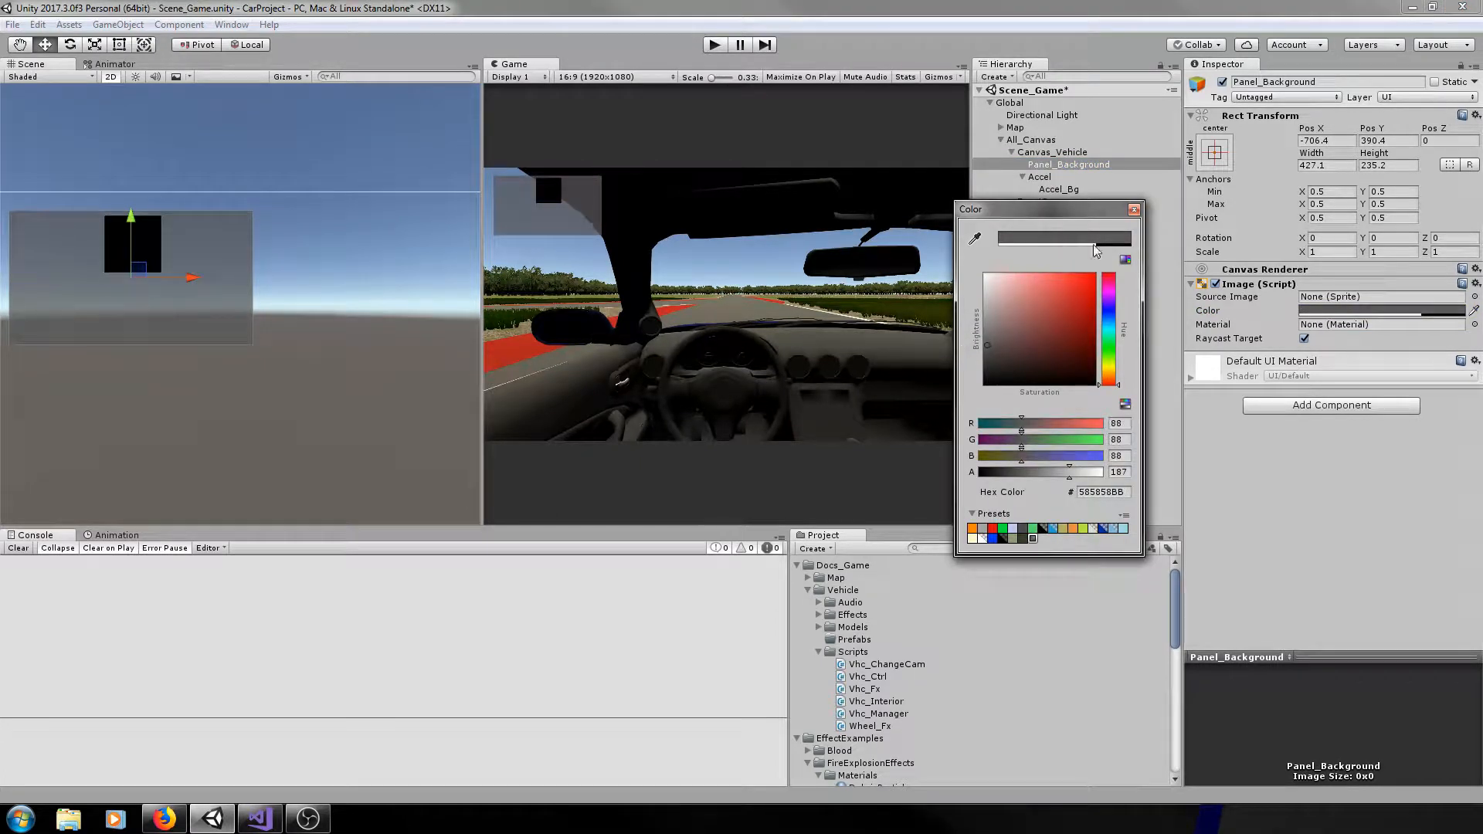
left_click(1134, 210)
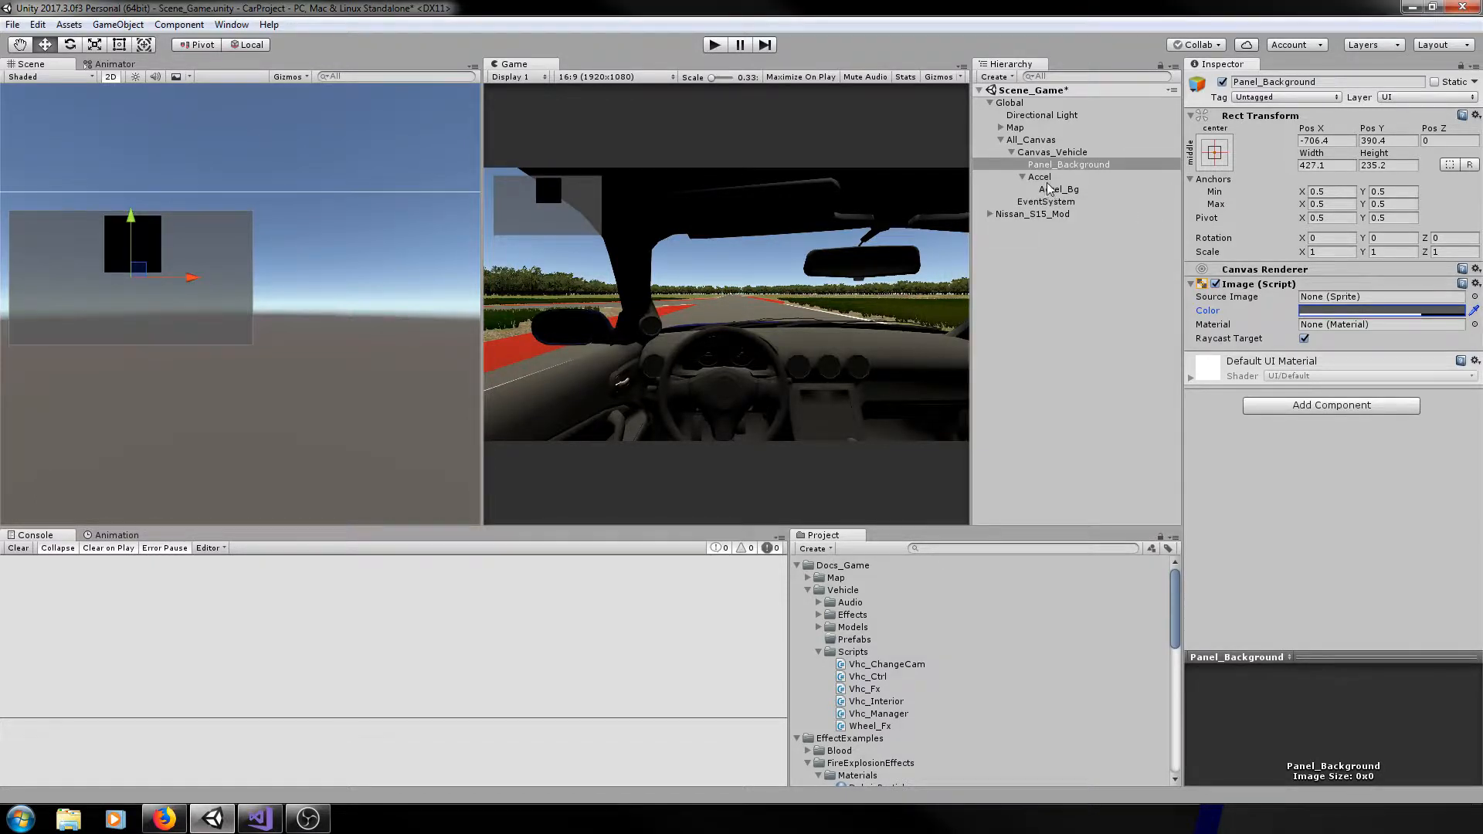
- Add a UI Panel as a child of Accel and name it CurAccel
right_click(1043, 178)
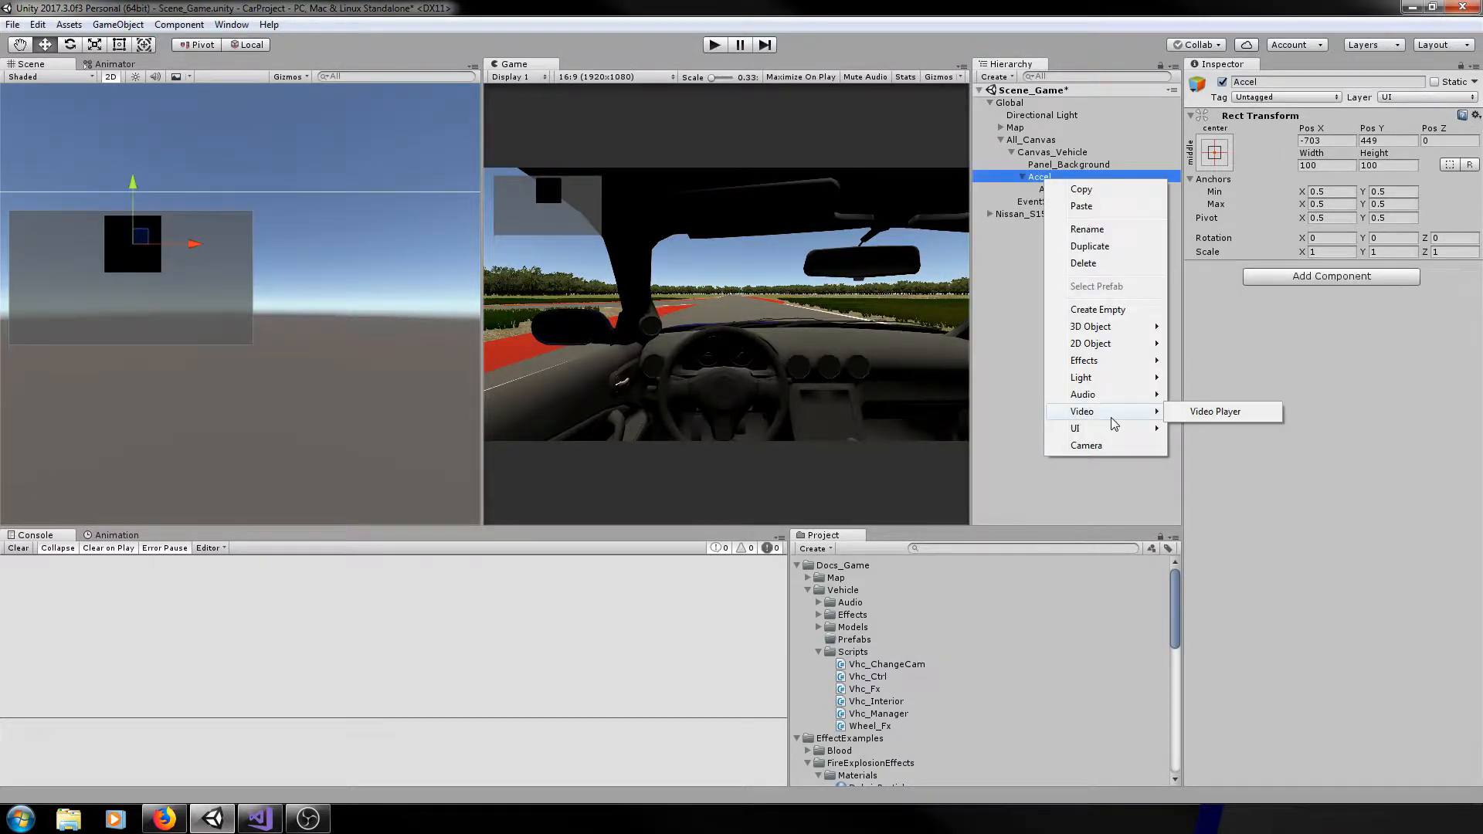
mouse_move(1124, 432)
left_click(1204, 601)
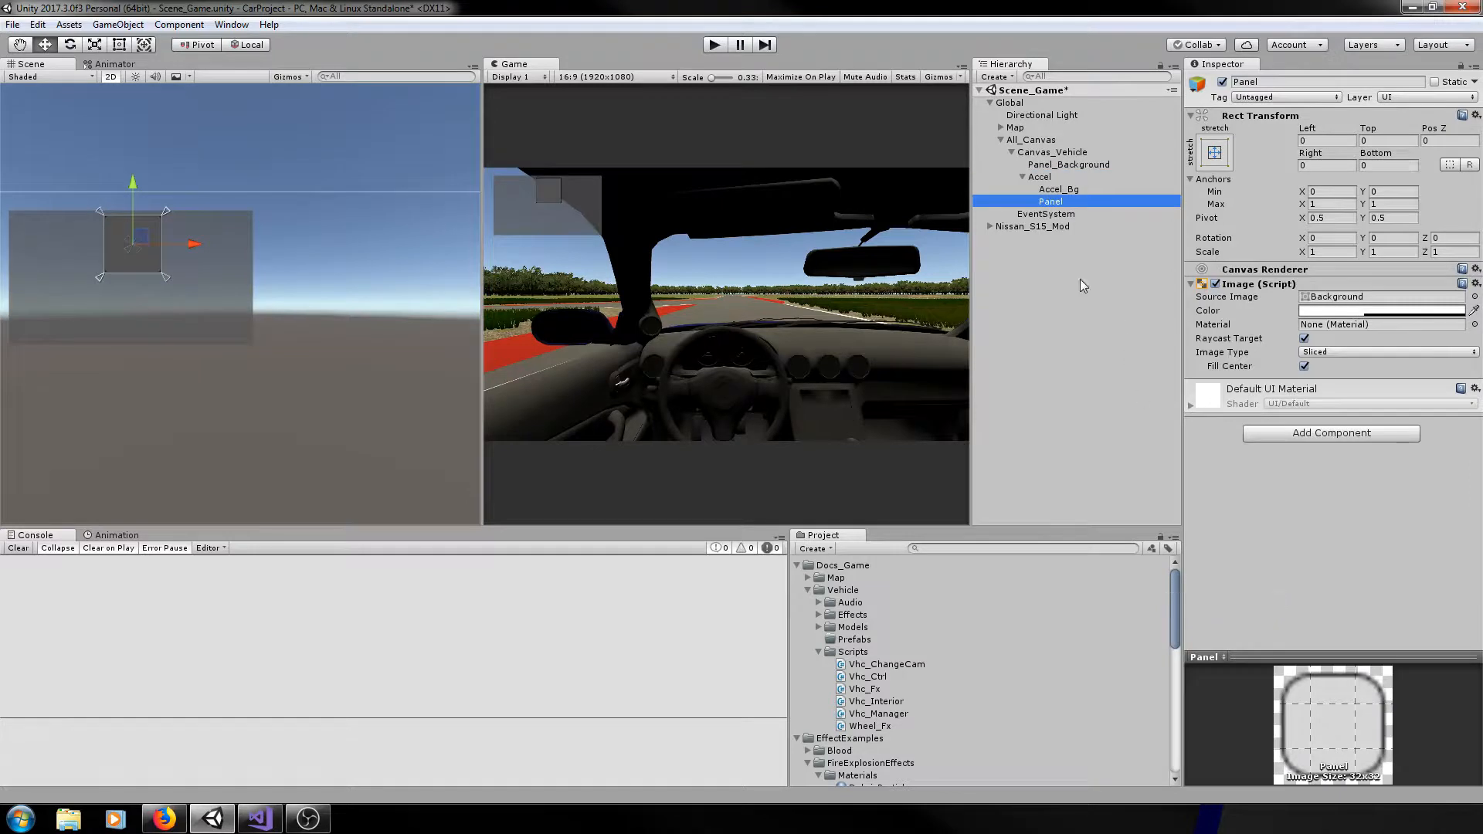
left_click(1064, 204)
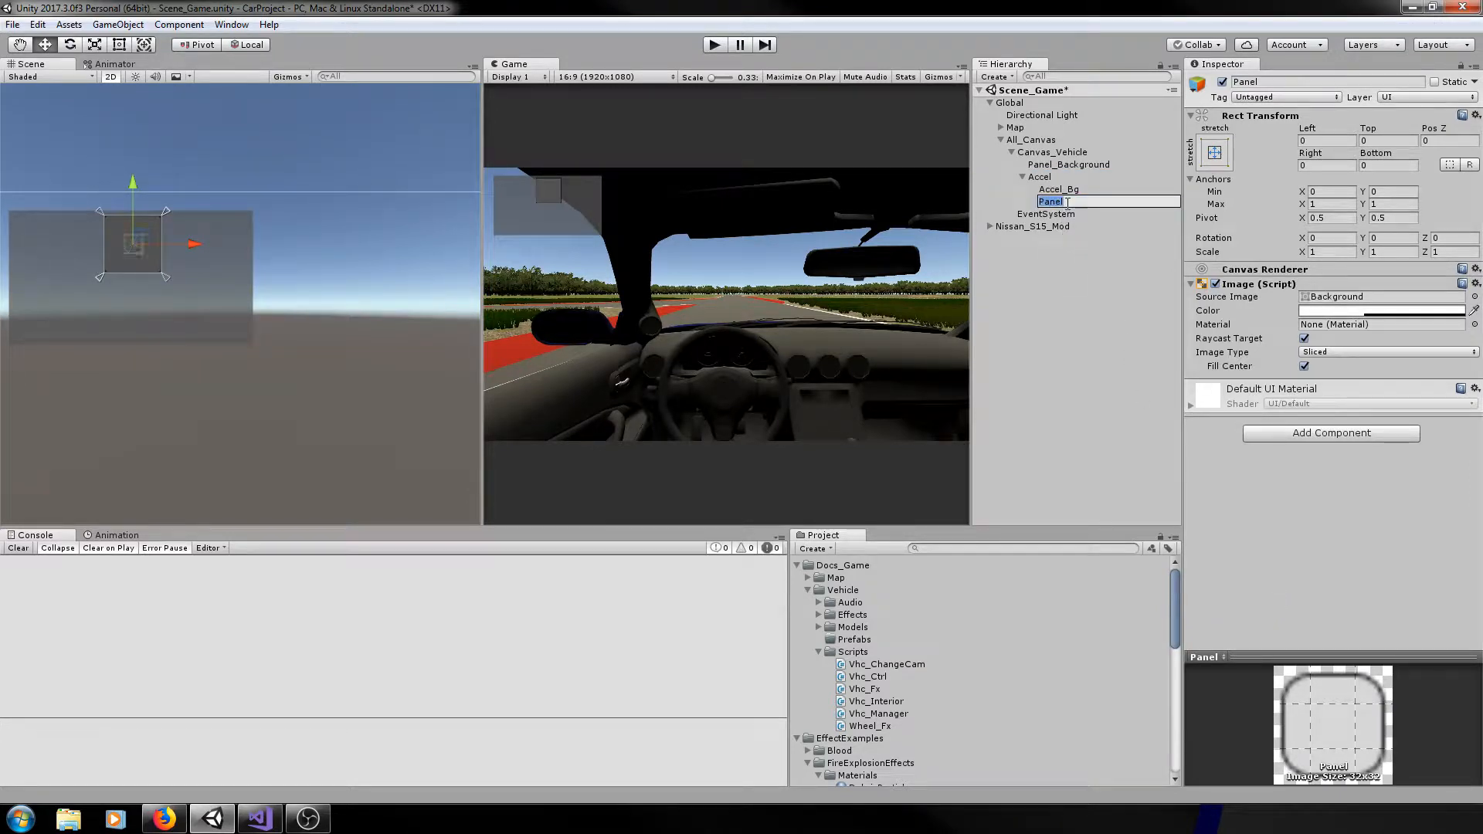
type("Acc")
key("Home")
type("Cur")
key("Return")
- Set the CurAccel image colour to bright green with RGB values 51, 255, 0
left_click(1311, 311)
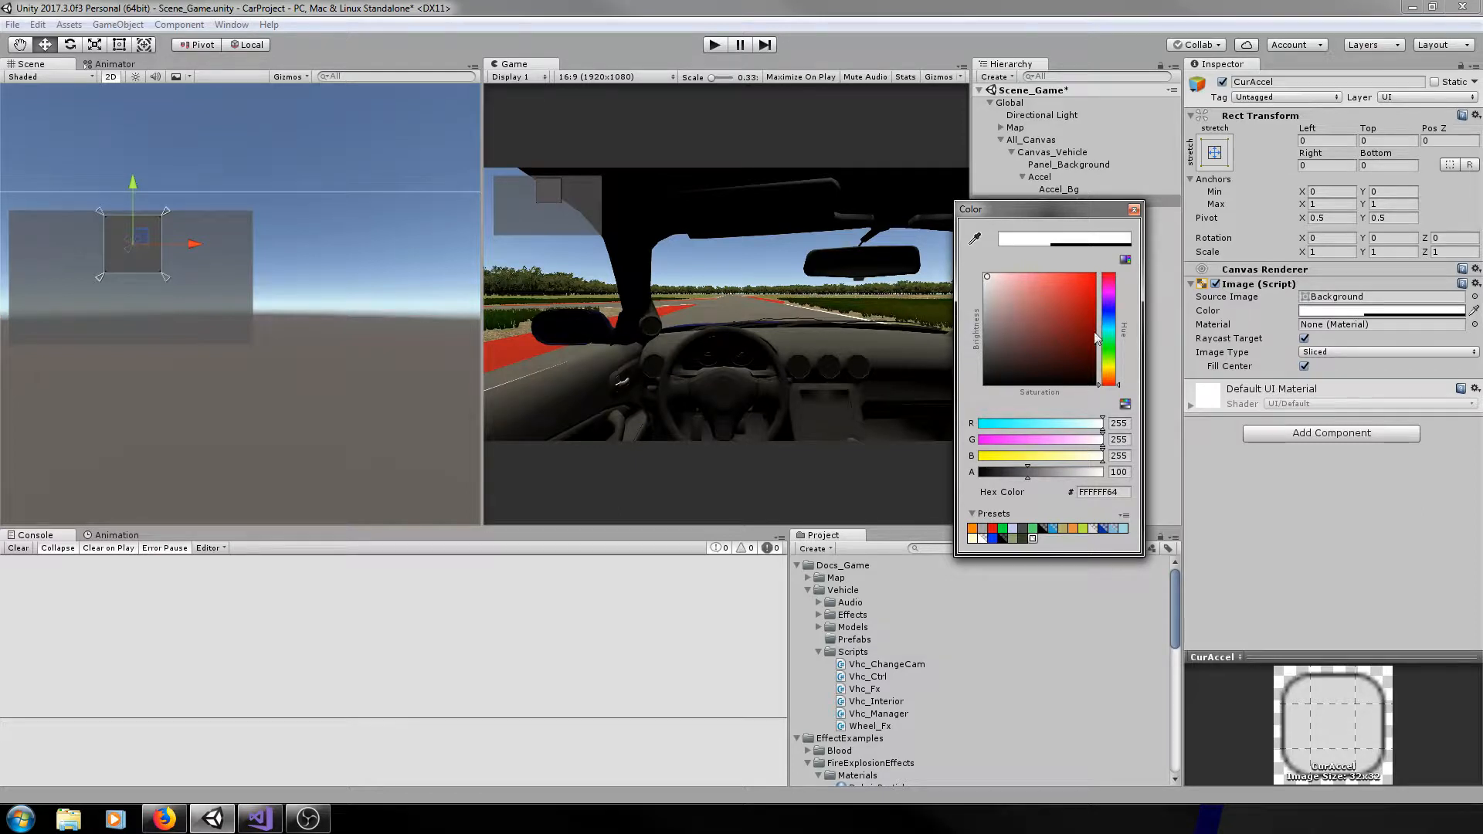
left_click(1108, 352)
mouse_move(1073, 305)
left_mouse_down()
mouse_move(1115, 320)
mouse_move(1118, 304)
left_mouse_up()
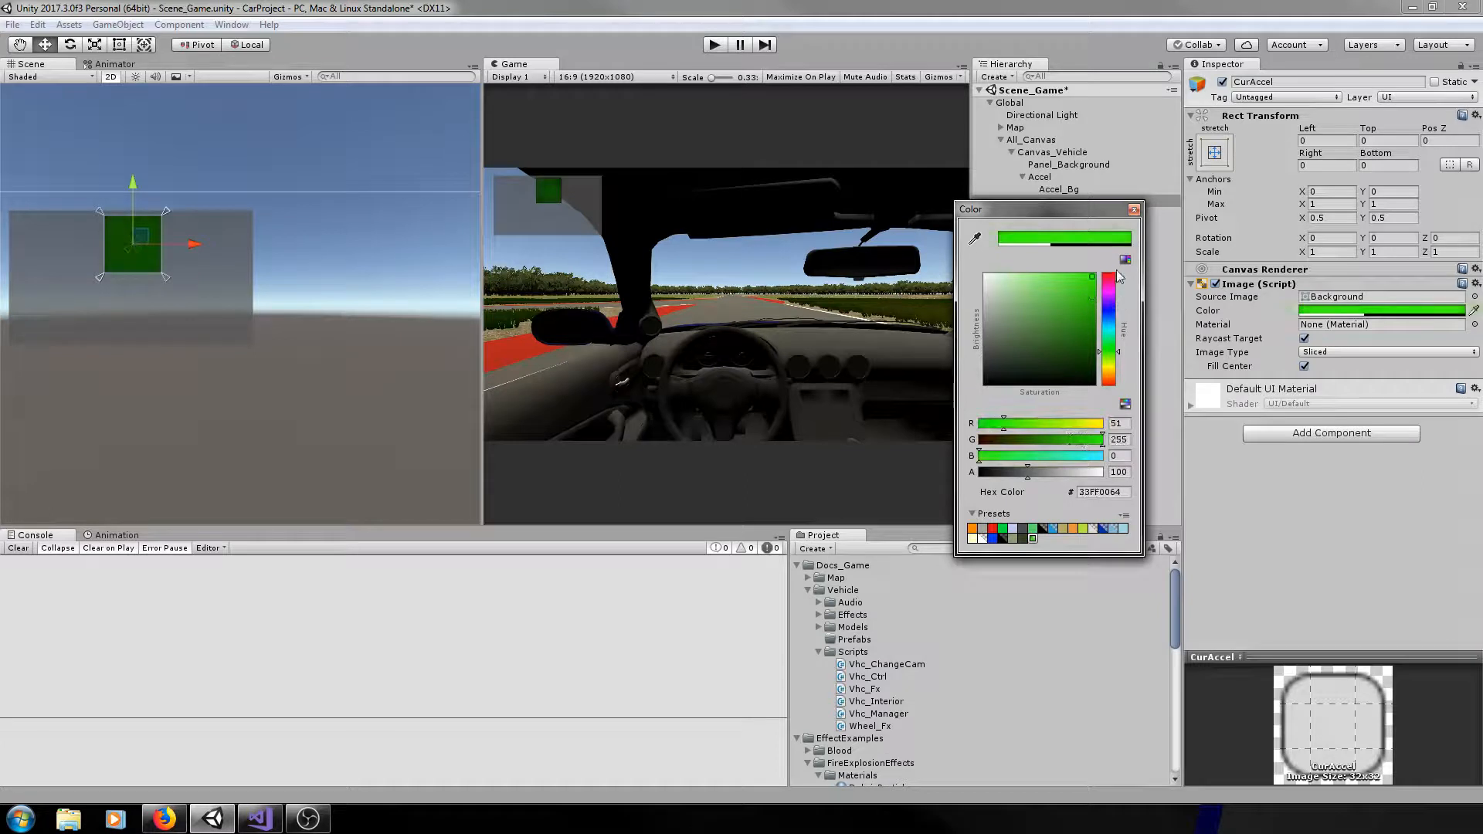
left_click(1133, 210)
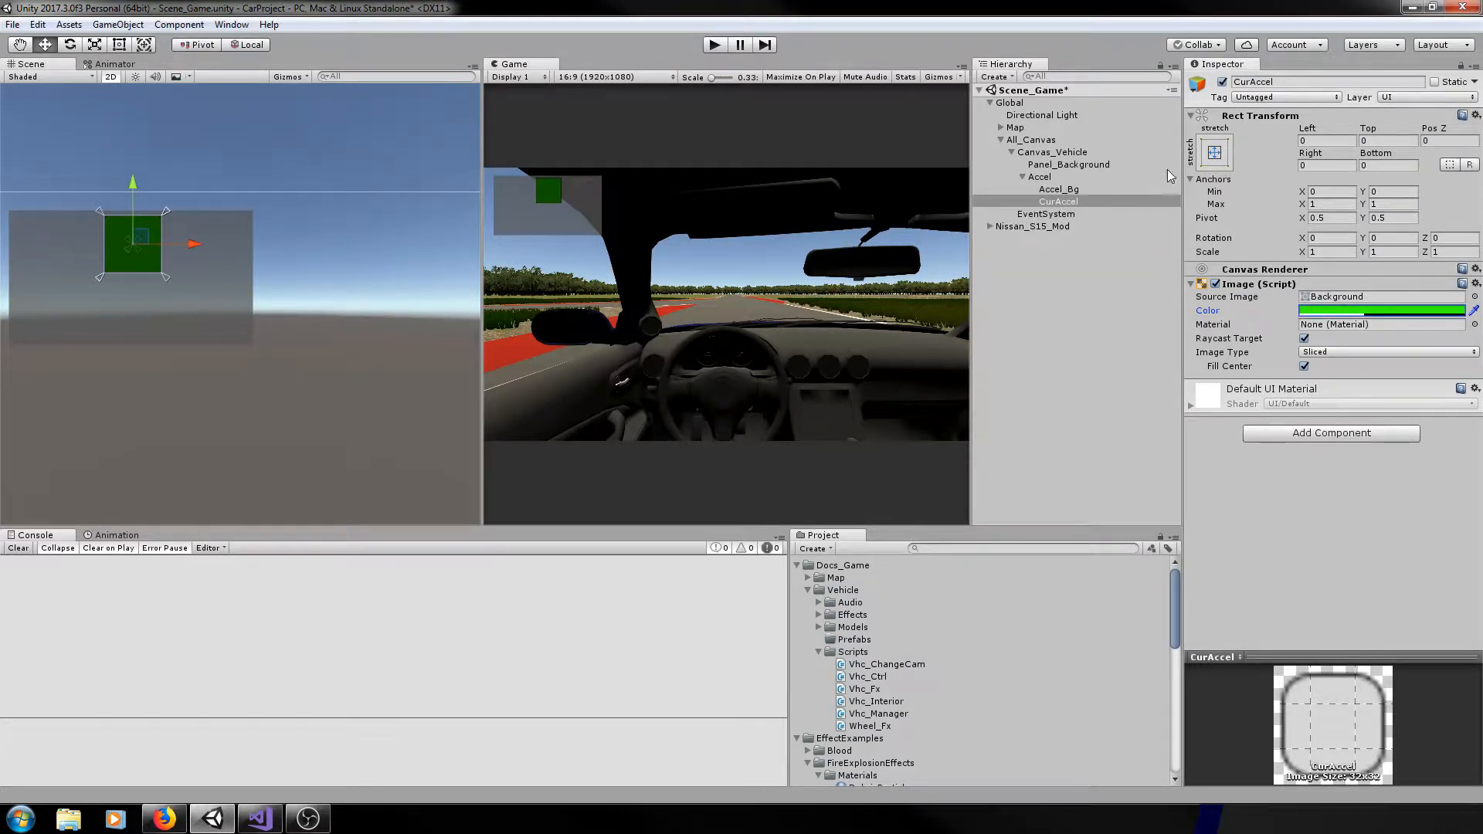
- Set Accel_Bg's anchor preset to stretch both horizontally and vertically within Accel
left_click(1043, 177)
left_click(1062, 191)
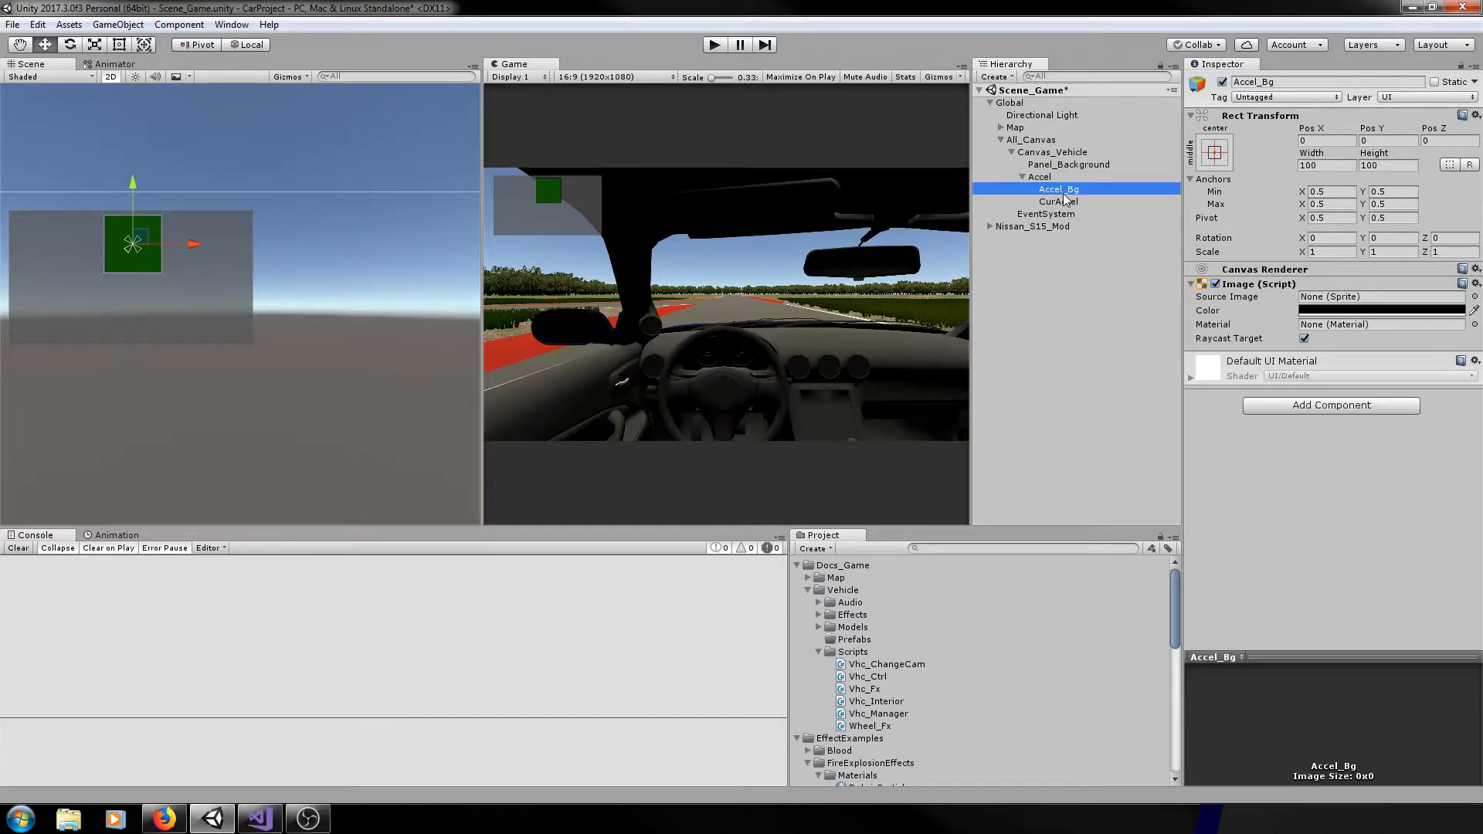
left_click(1214, 157)
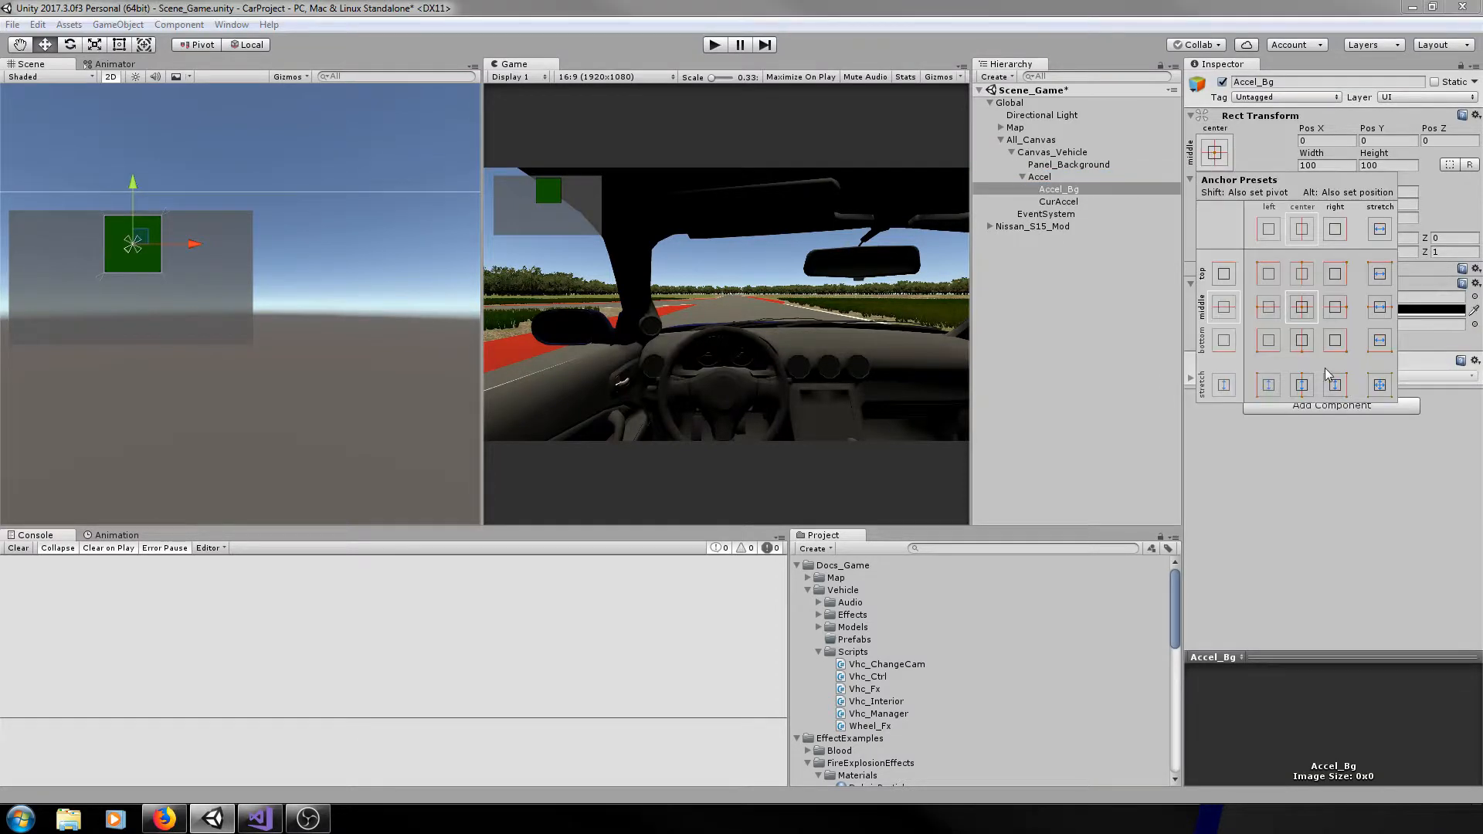
left_click(1380, 385)
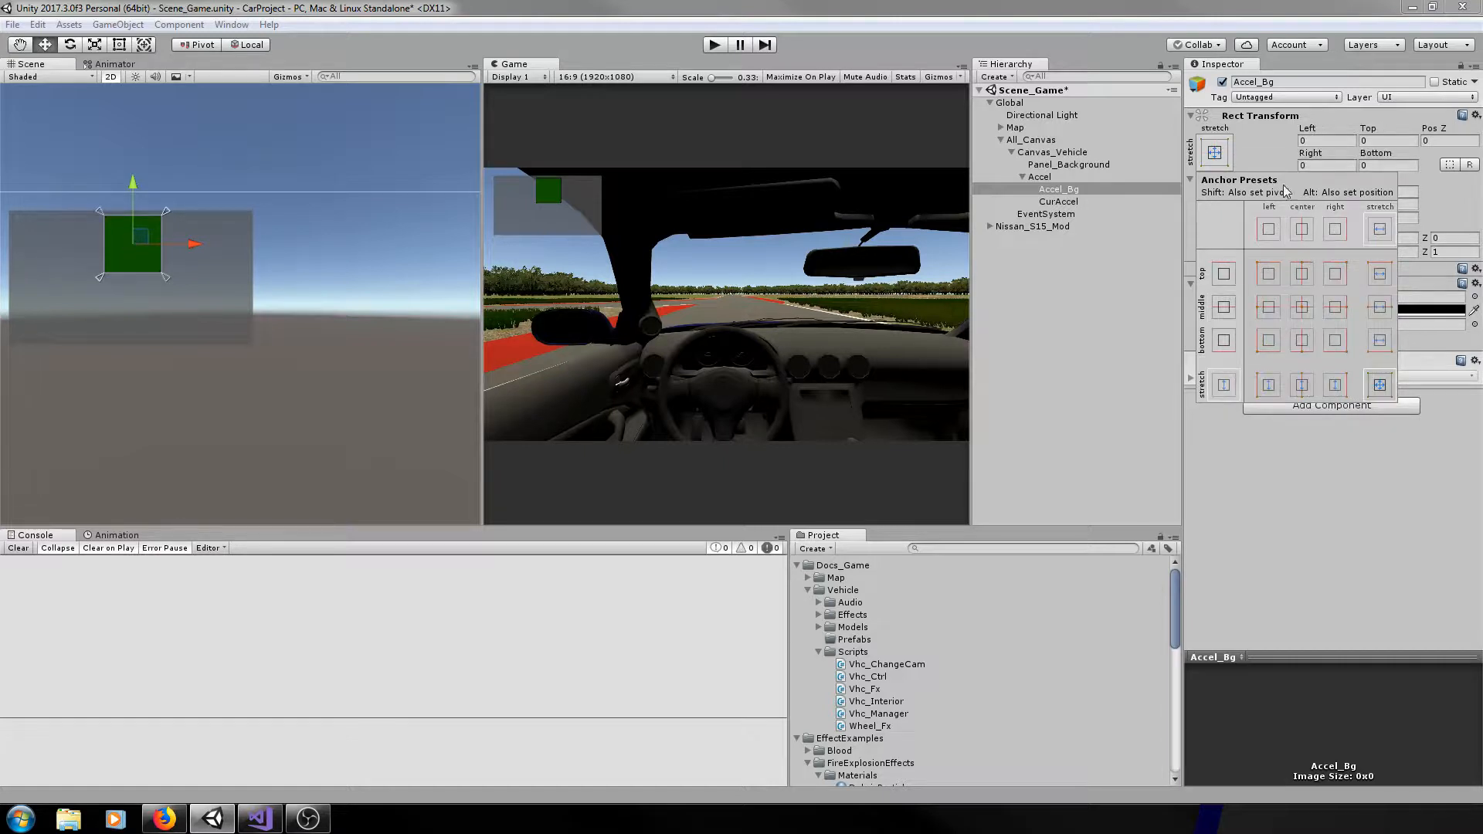
left_click(1055, 192)
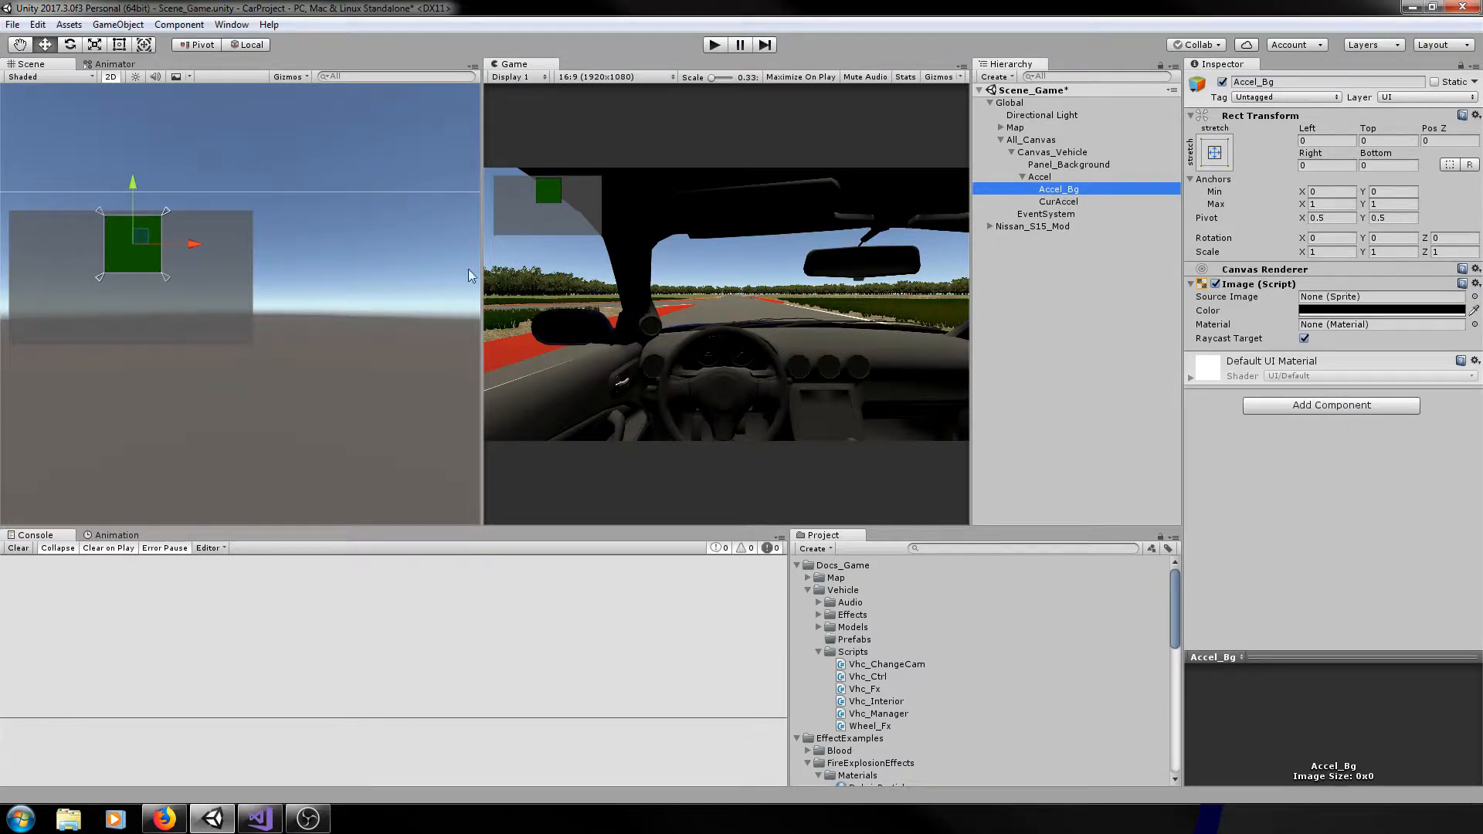
- Resize the Accel object with the Rect tool into a wide, thin bar of about 360 by 46 along the background panel's upper edge
left_click(1040, 177)
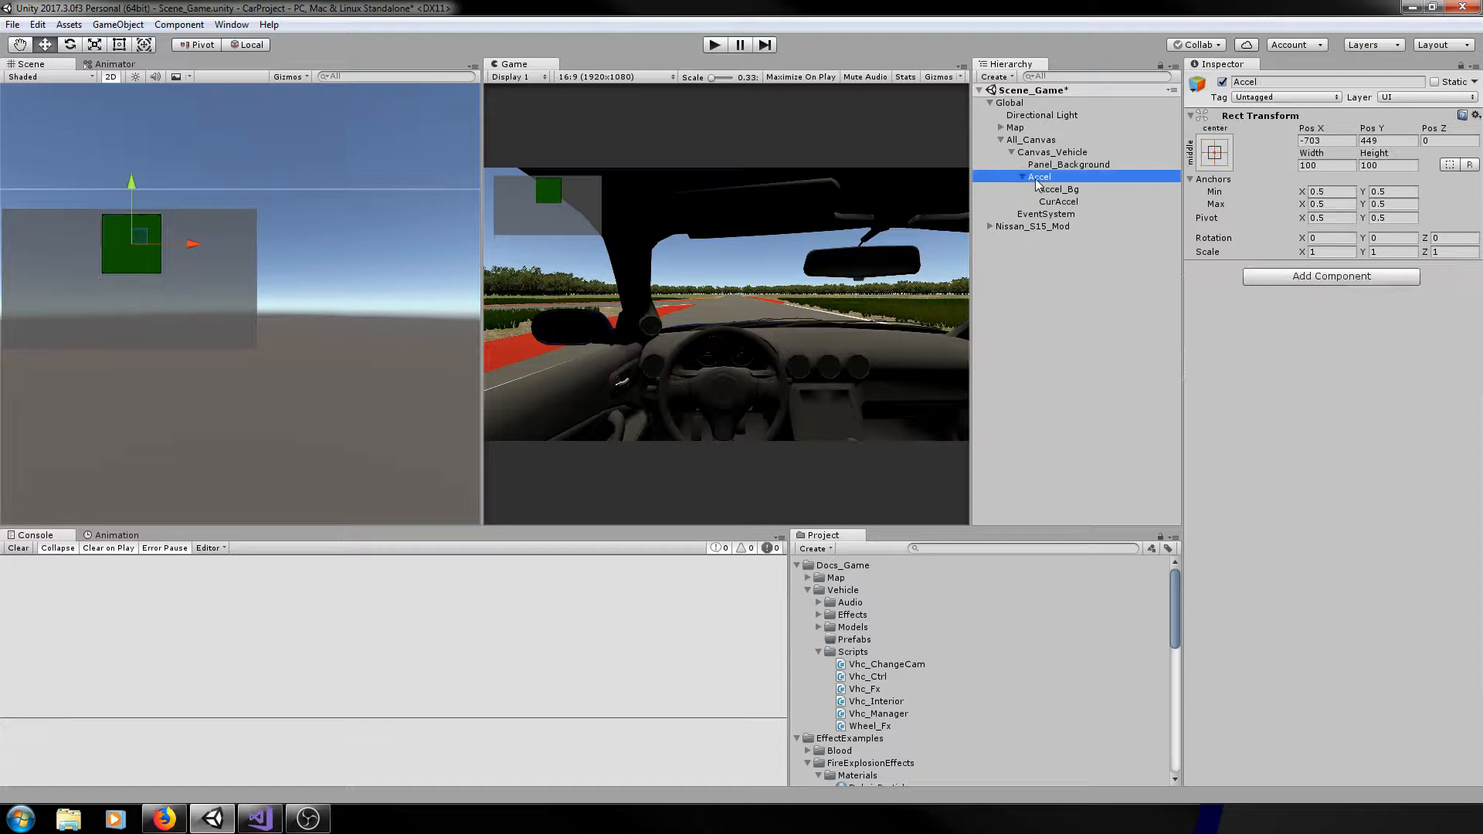
left_click(119, 44)
middle_click_drag(183, 156, 294, 163)
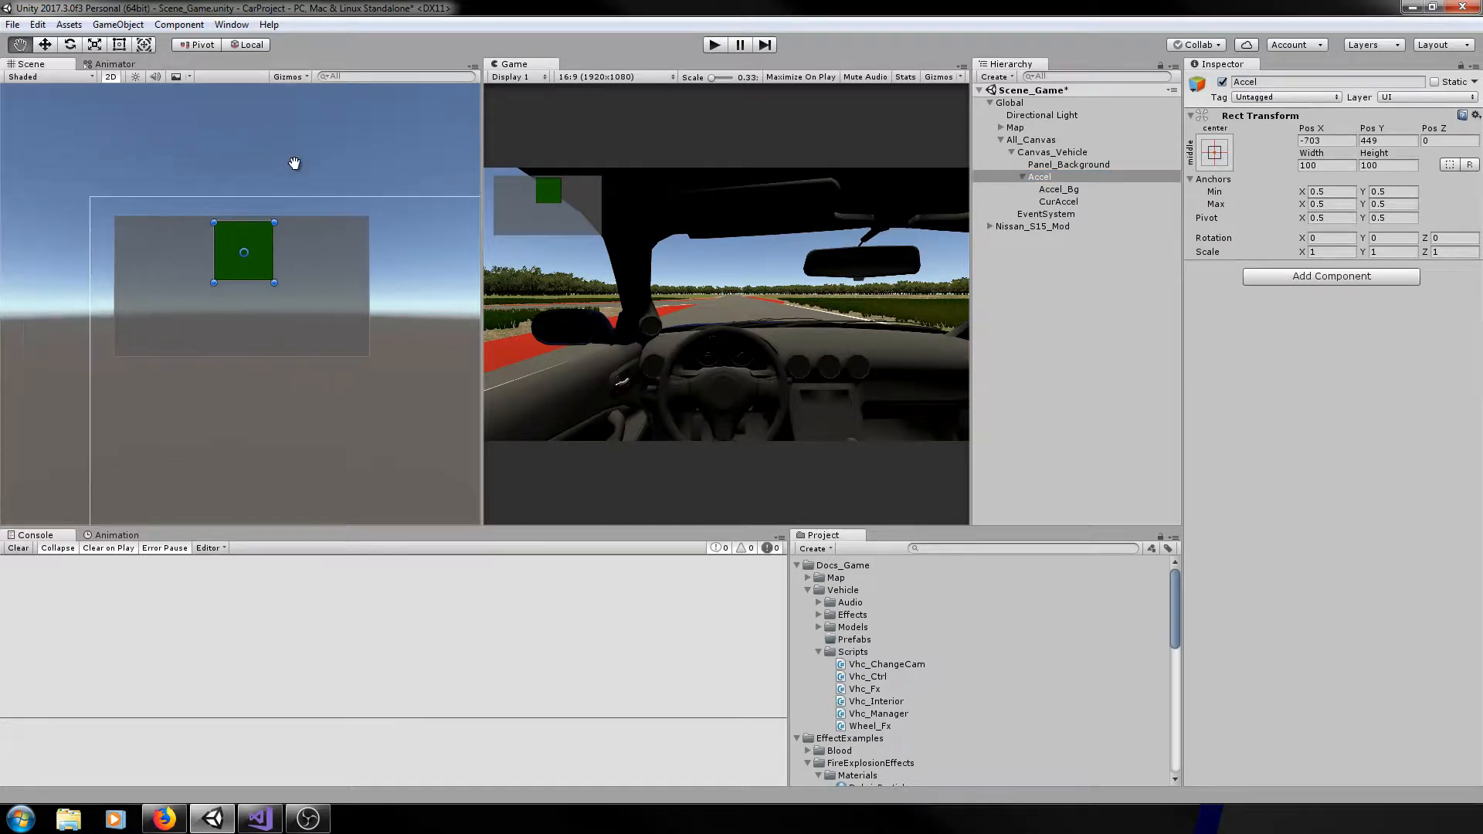
left_click_drag(270, 254, 348, 258)
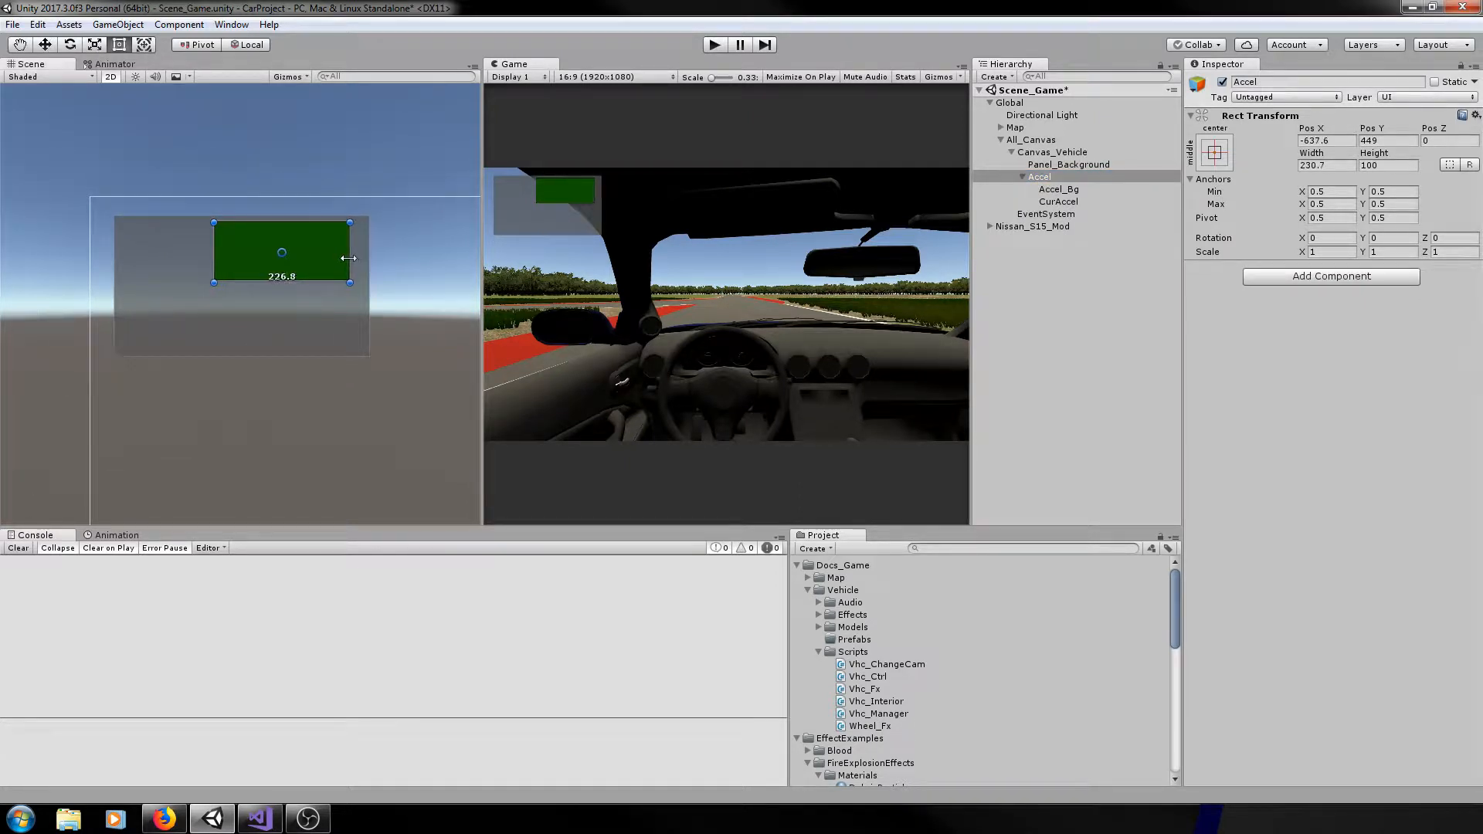
left_click_drag(213, 249, 134, 252)
left_click_drag(220, 282, 231, 249)
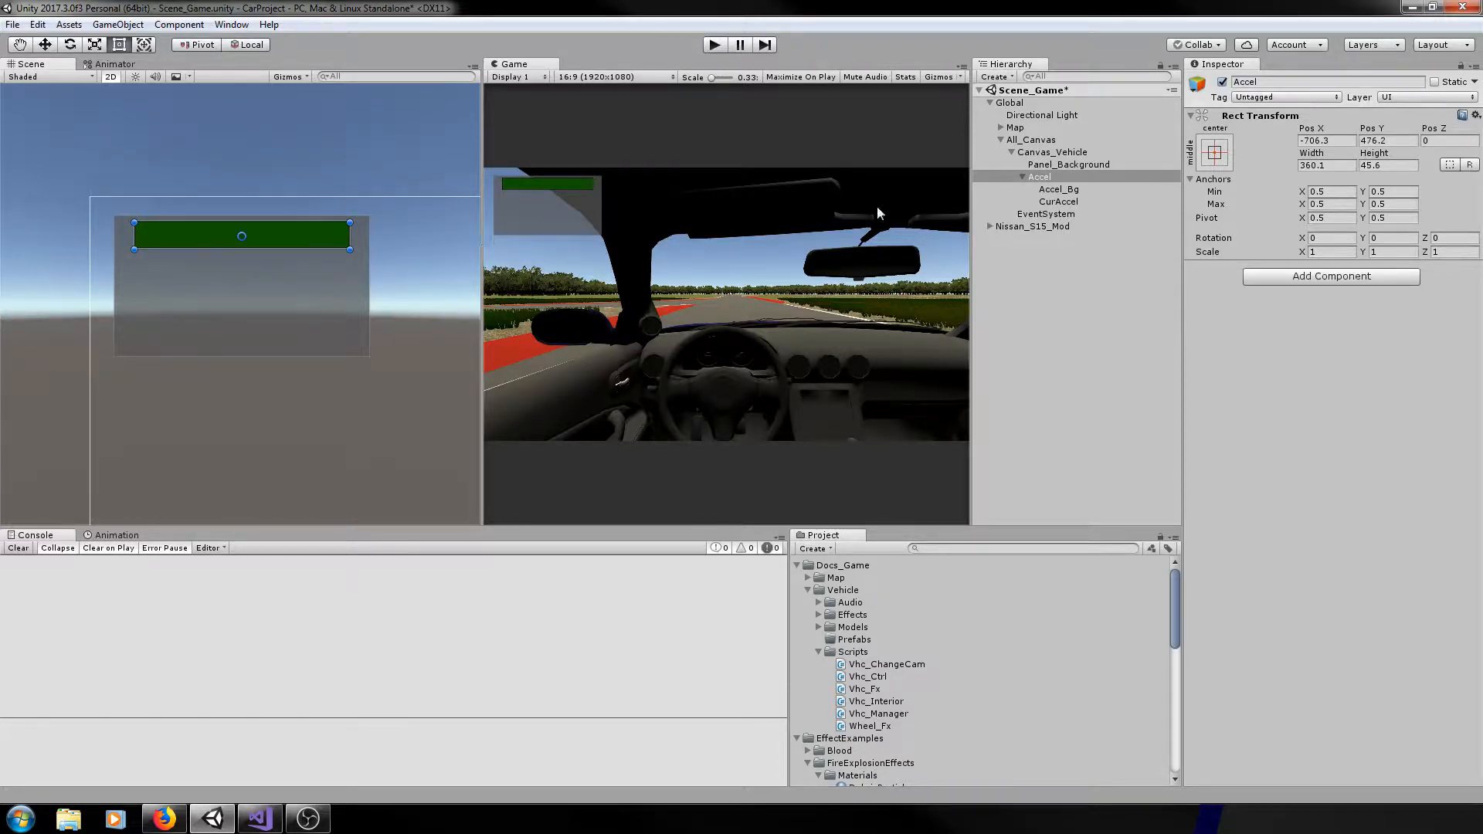
- Raise the alpha of CurAccel's green colour to 255 so the bar is fully opaque
left_click(1059, 201)
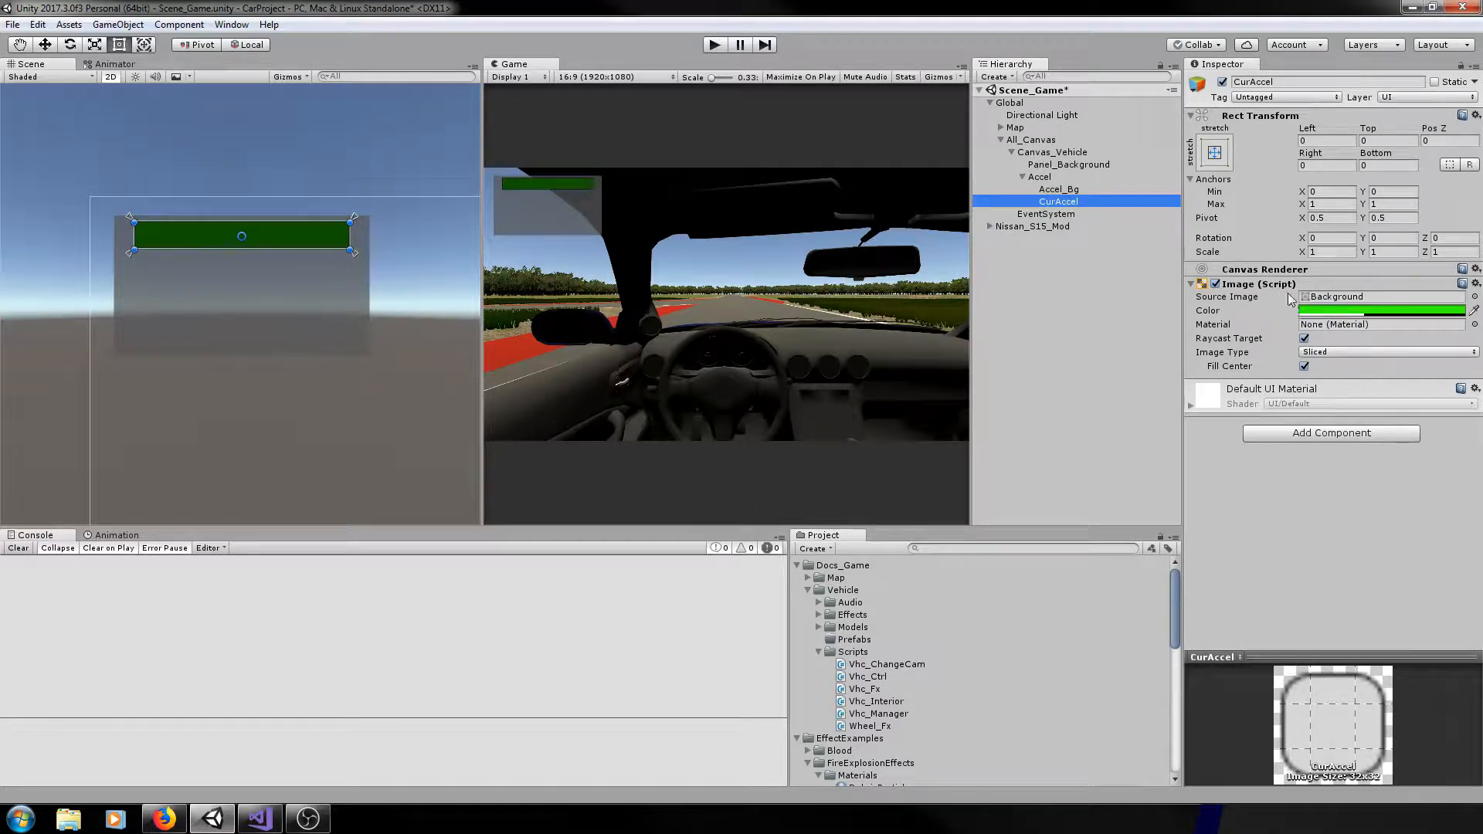
left_click(1318, 312)
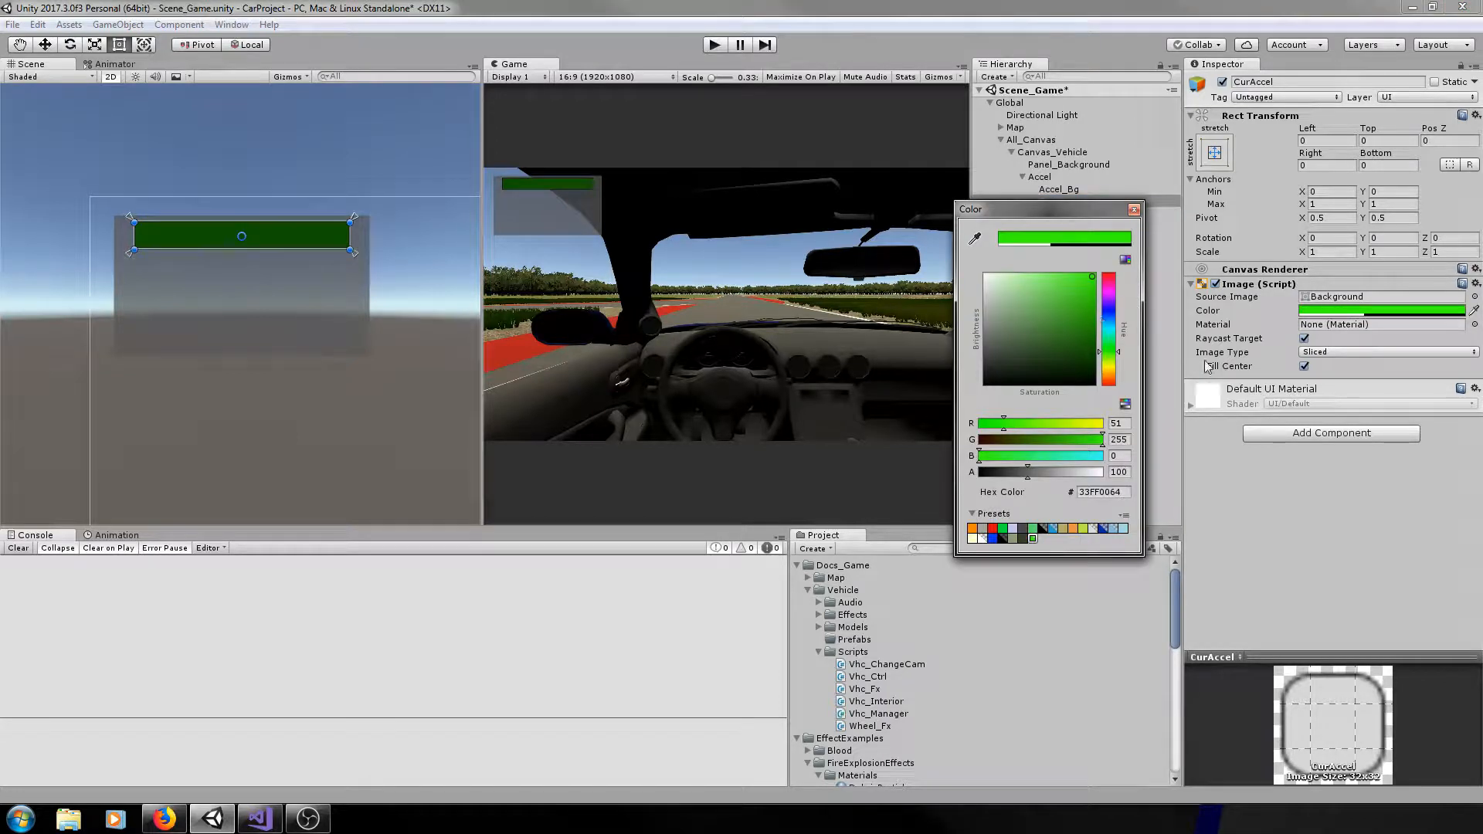
left_click_drag(1033, 474, 1211, 463)
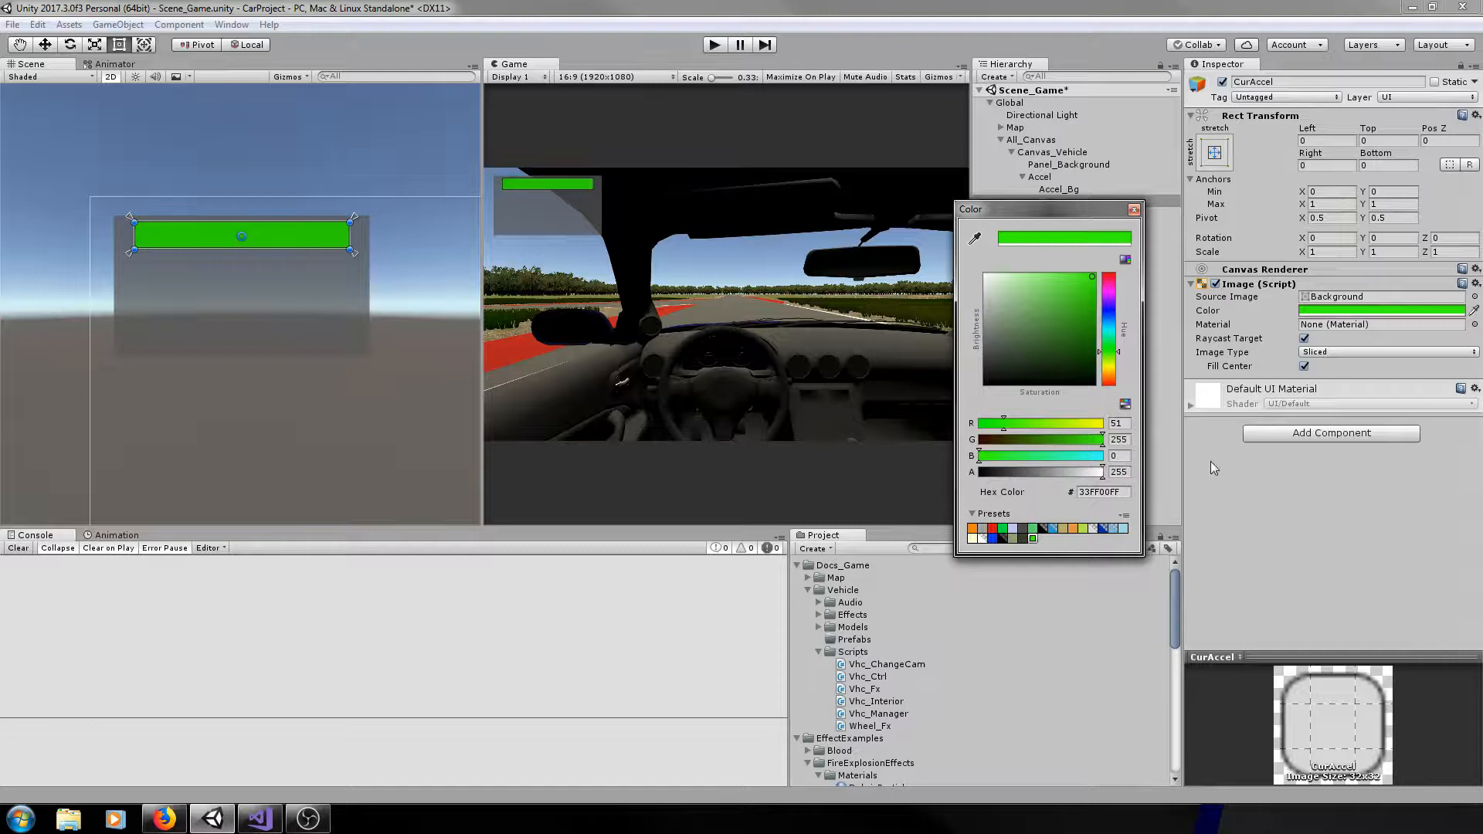
left_click(1134, 209)
- Set CurAccel's image type to Filled with the Horizontal fill method, and test the fill amount, leaving it at 1
left_click(1074, 202)
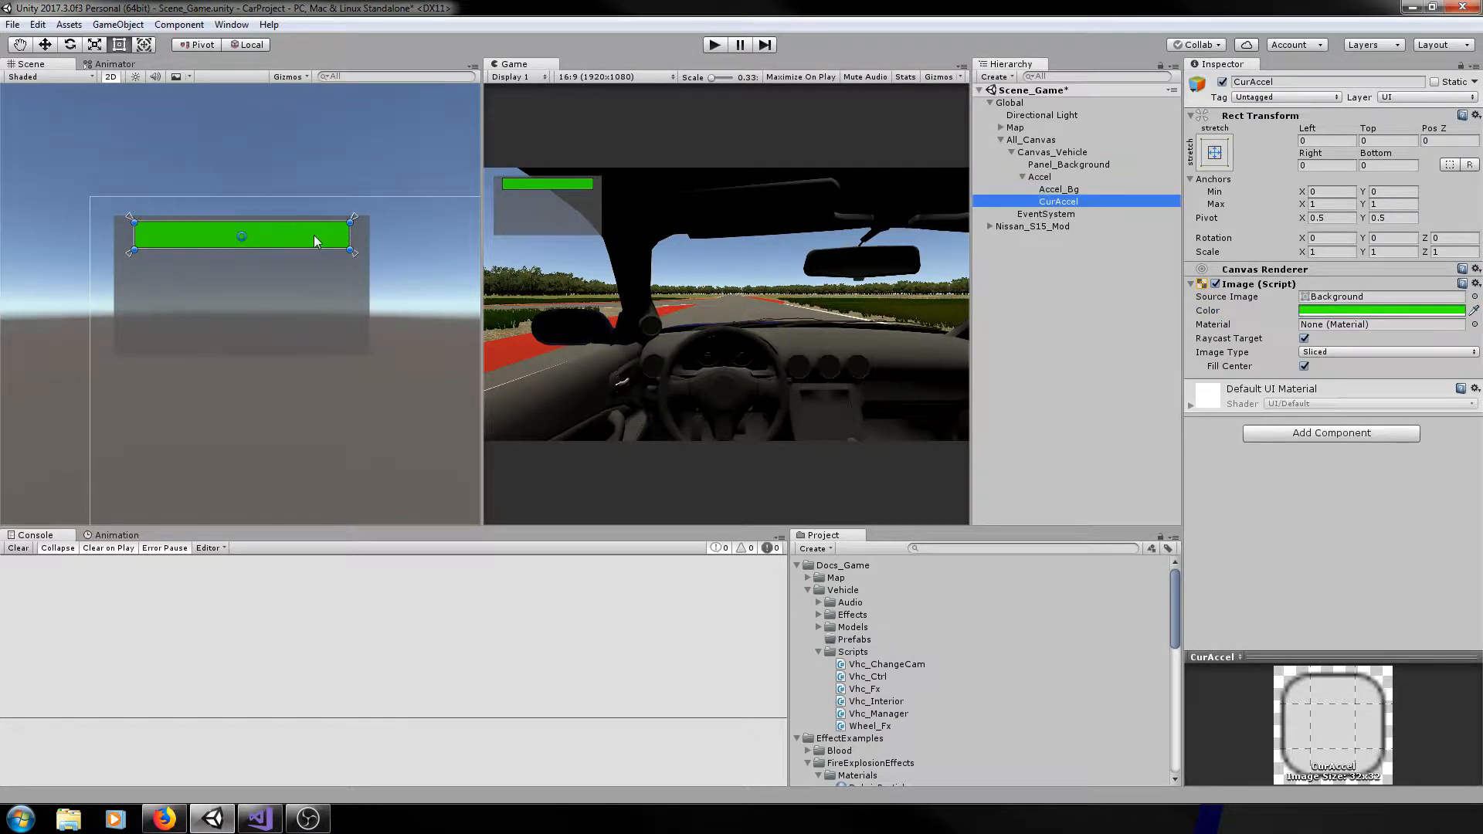
left_click(1325, 352)
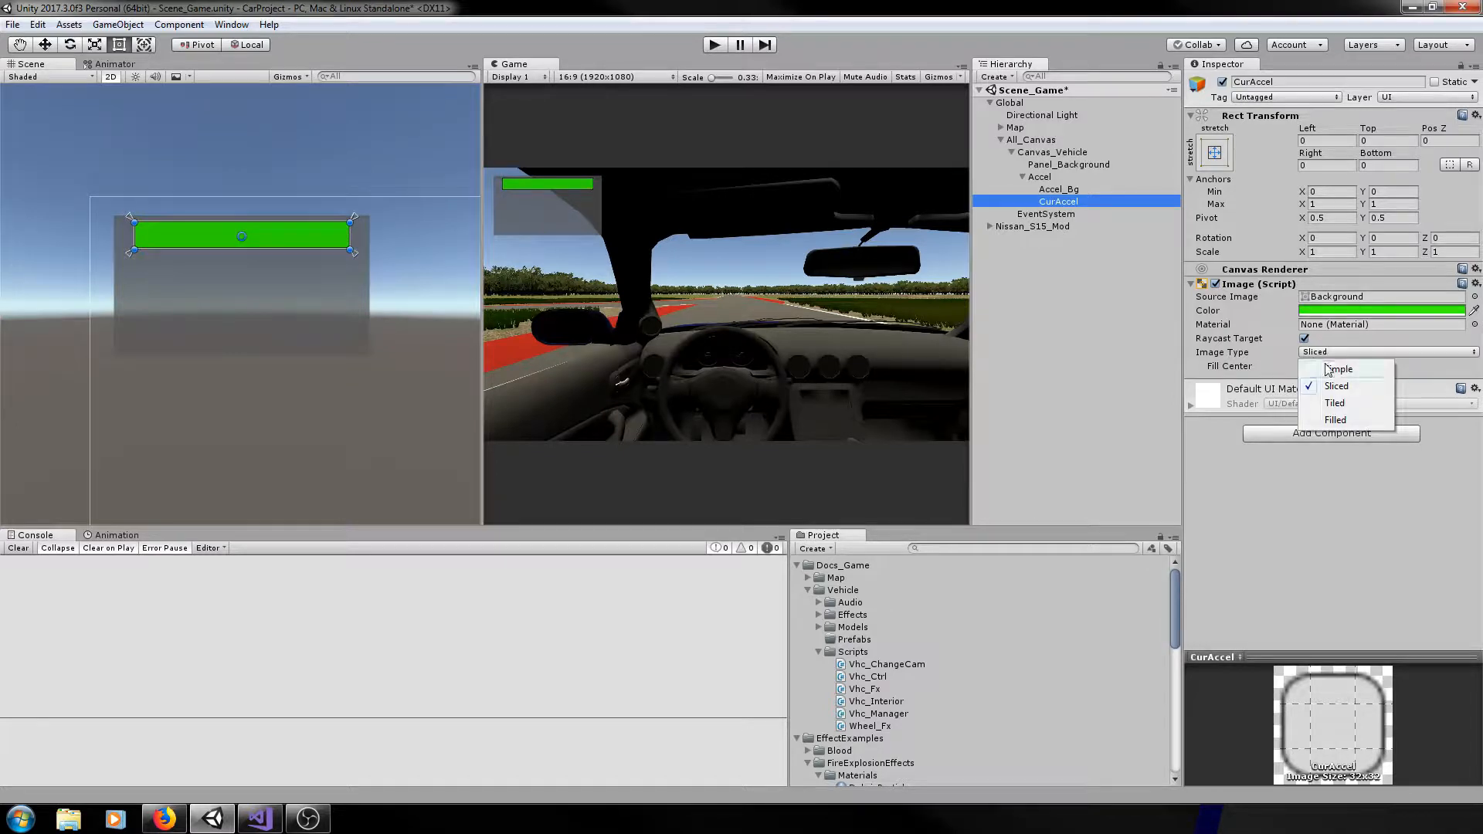
left_click(1333, 419)
left_click(1325, 367)
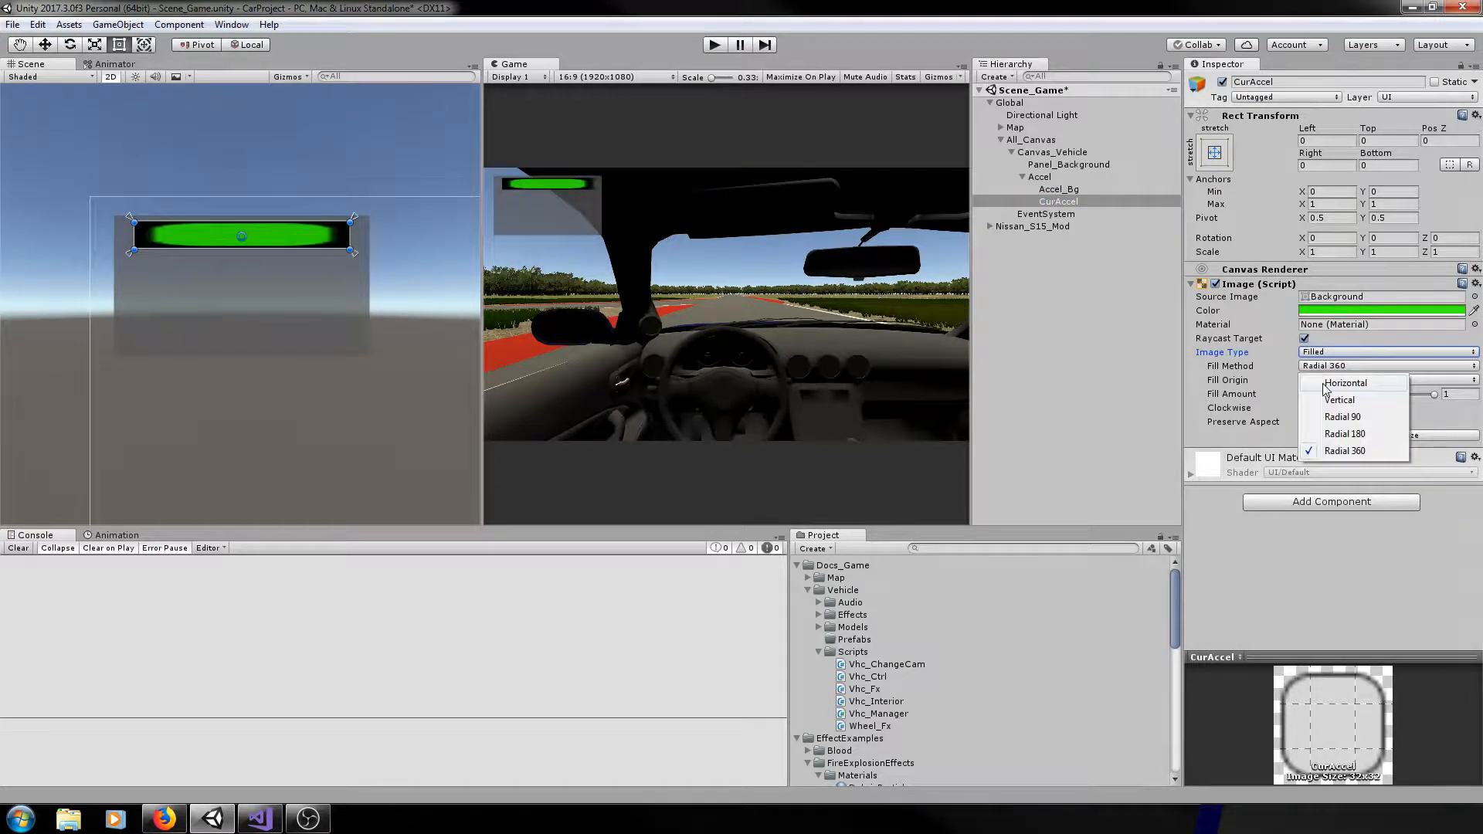
left_click(1326, 378)
mouse_move(1435, 398)
left_mouse_down()
mouse_move(1311, 408)
mouse_move(1439, 402)
left_mouse_up()
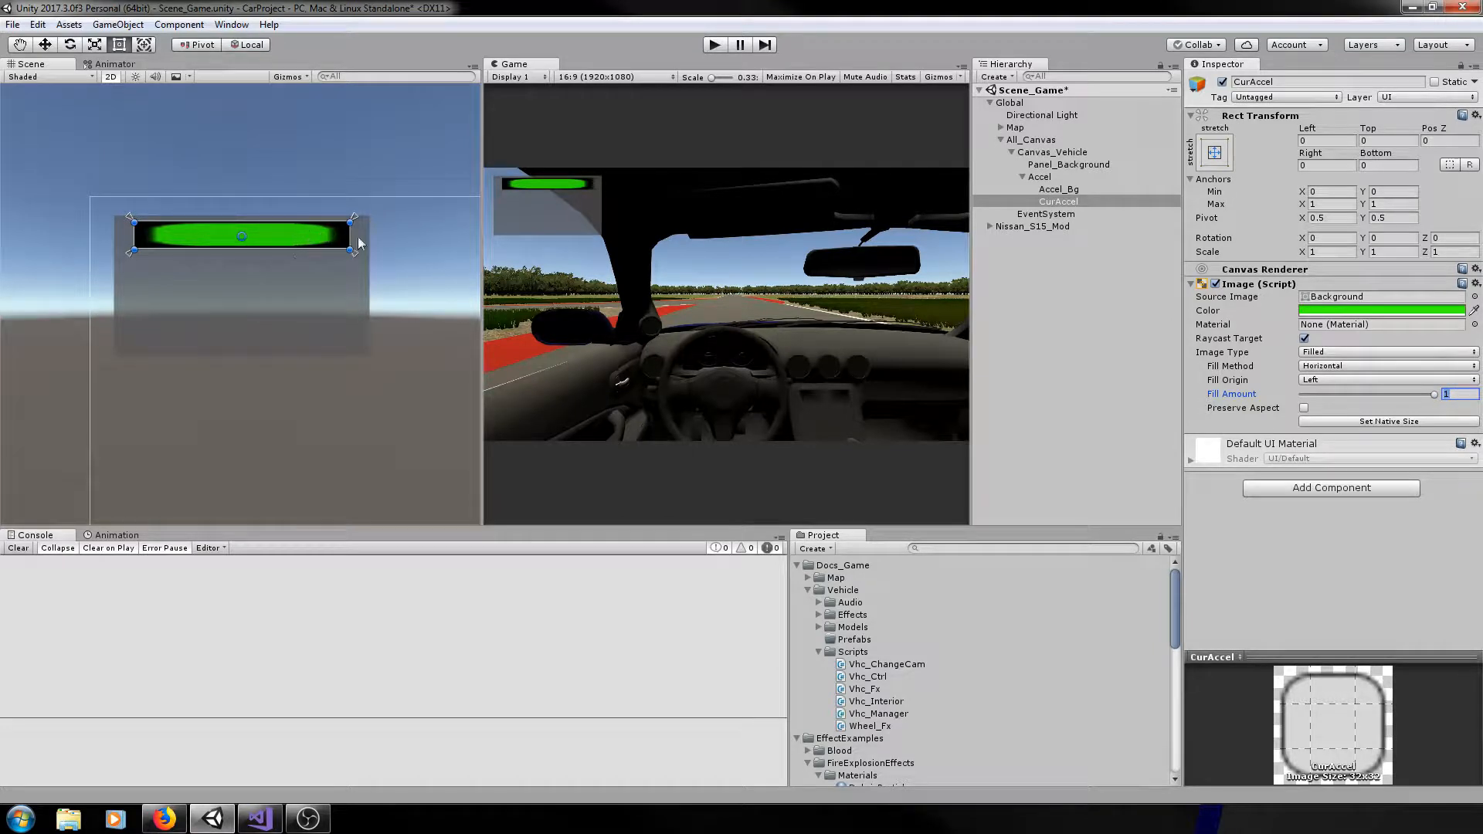
- Look through the sprites available for CurAccel's source image without choosing another one
left_click(1475, 297)
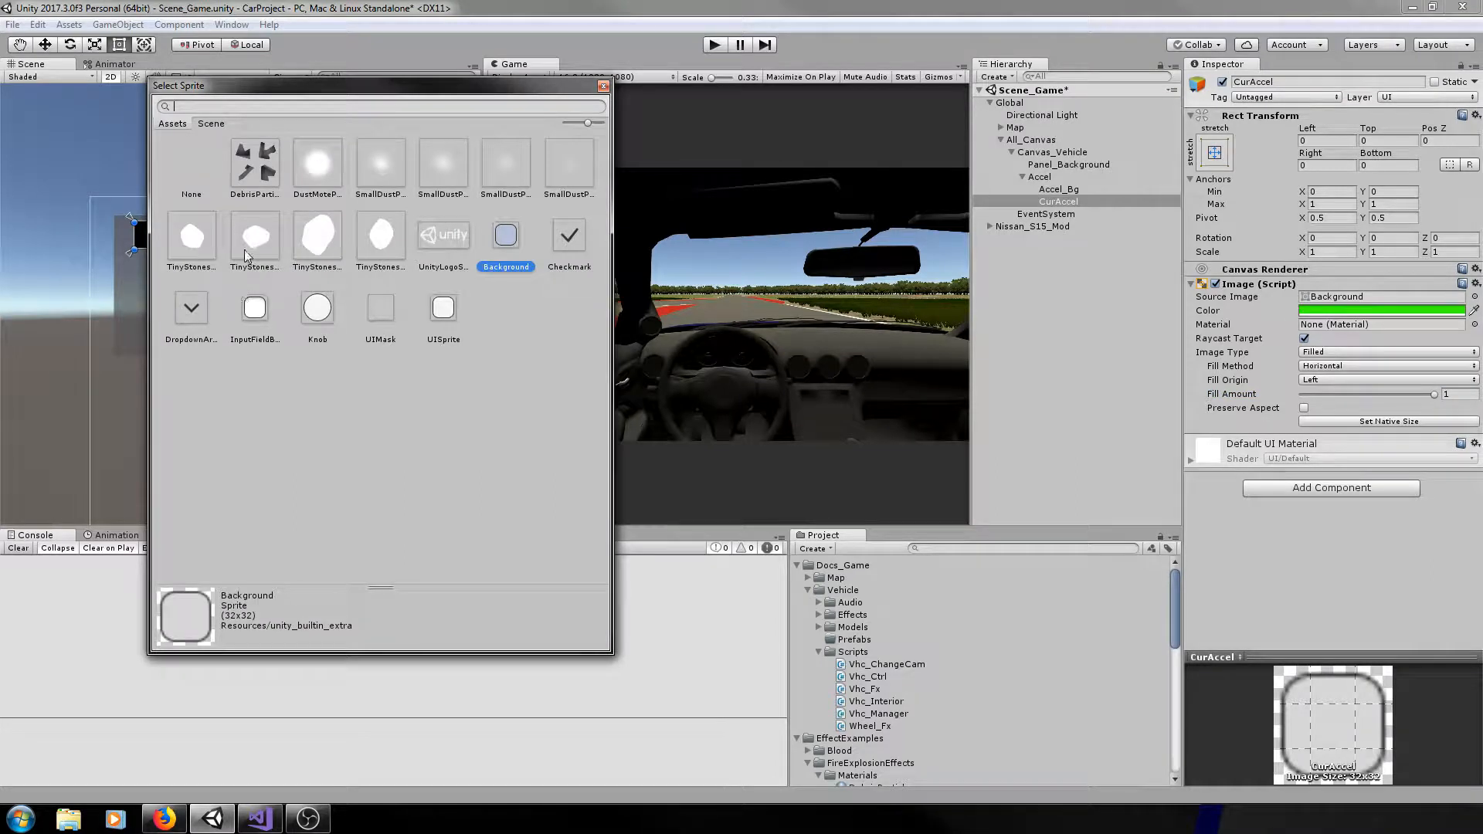
left_click(603, 85)
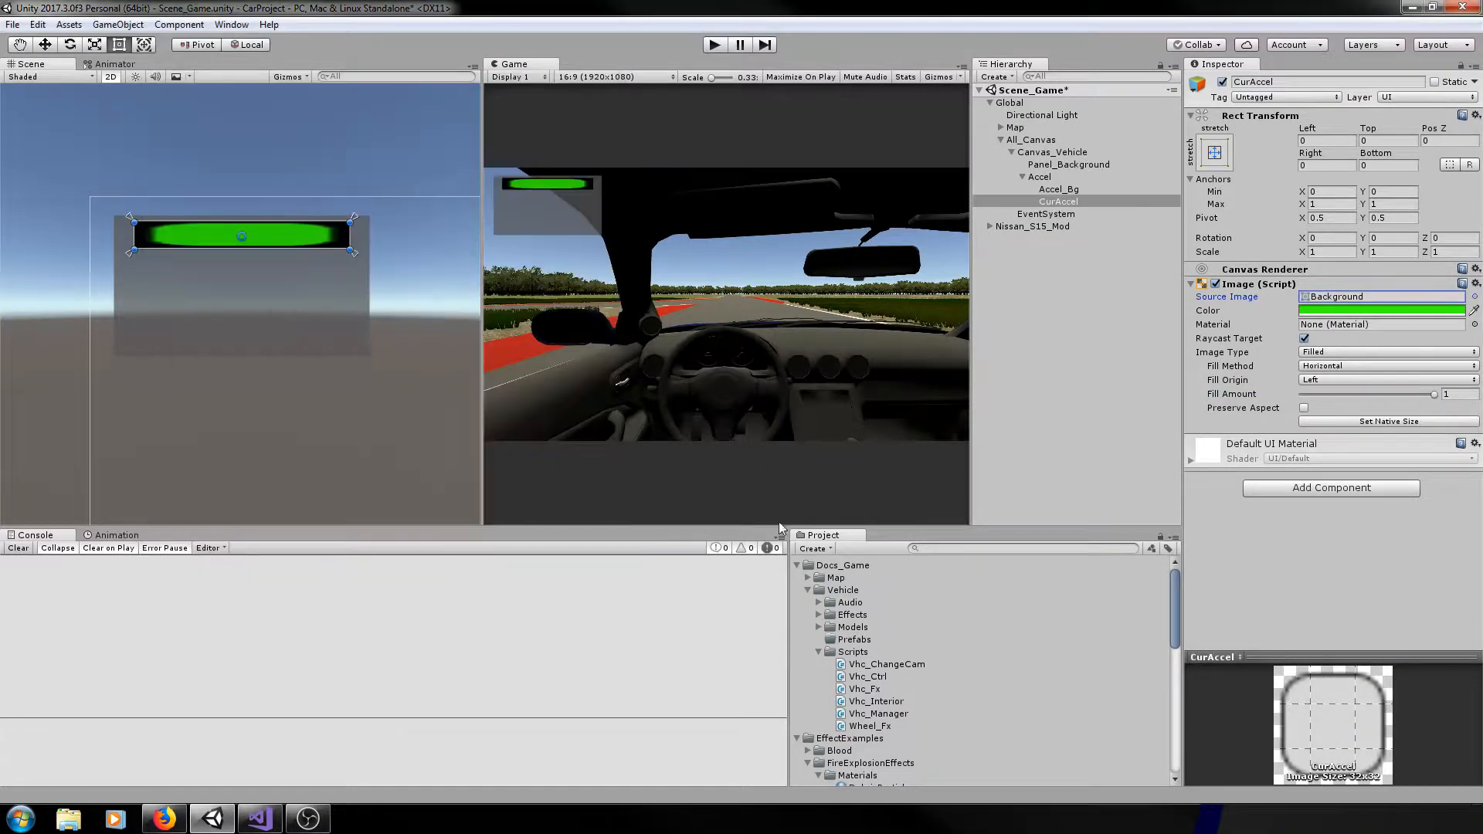
- Create a folder named All_Canvas inside the Docs_Game folder
left_click(819, 652)
left_click(808, 591)
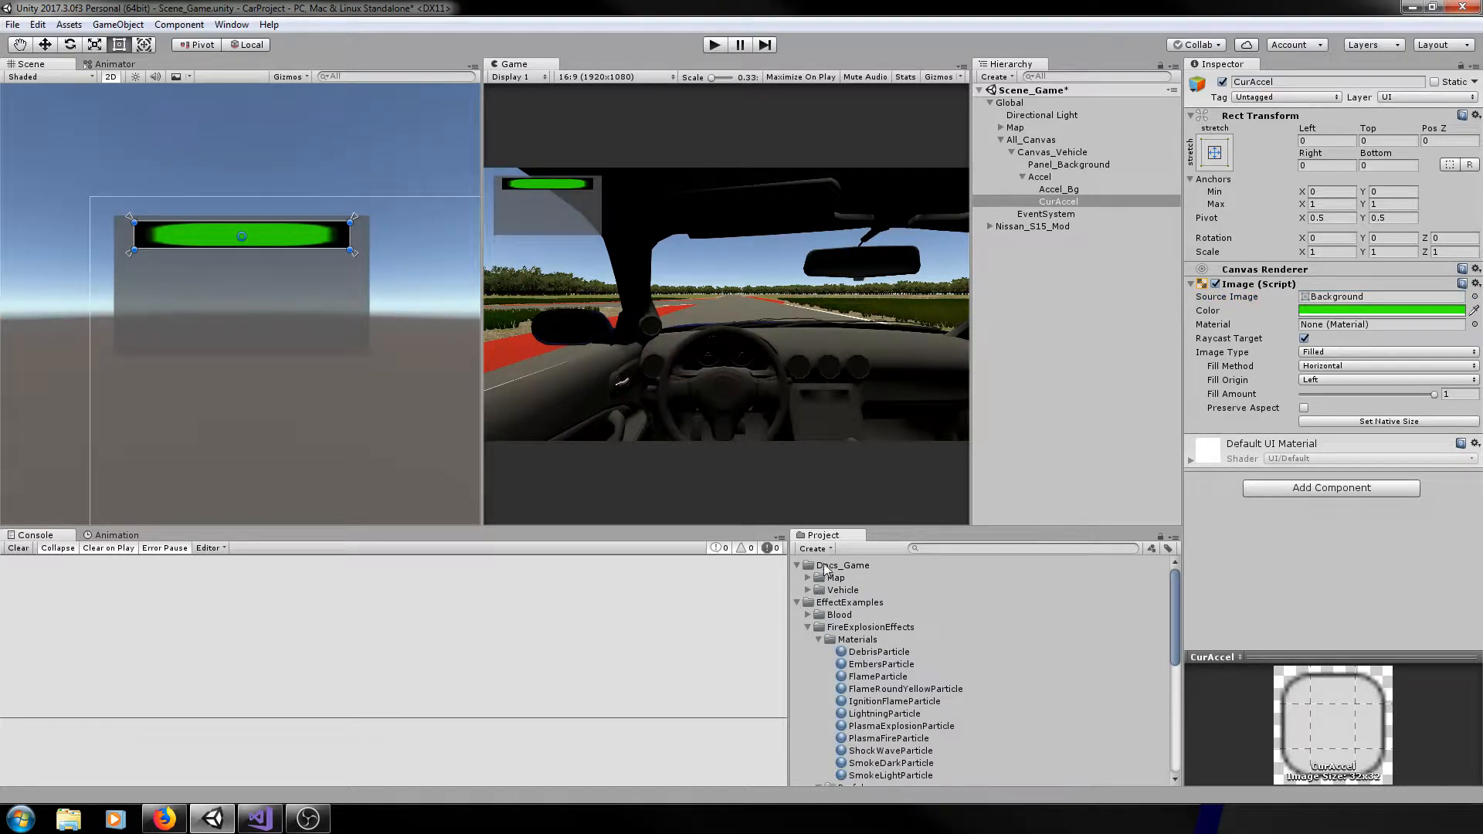
right_click(825, 565)
mouse_move(938, 256)
left_click(1069, 255)
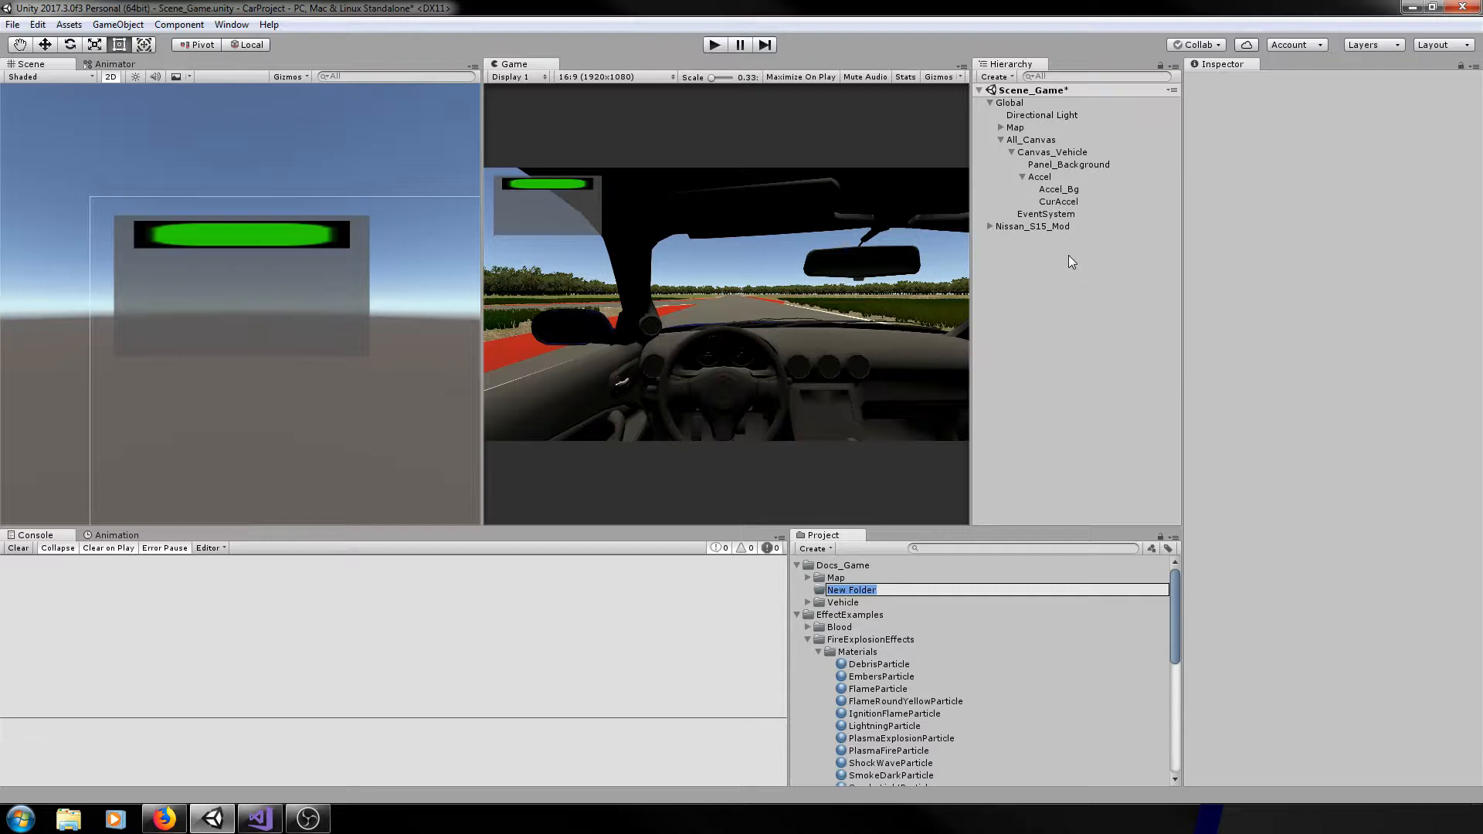
type("Canvas")
type("A")
type("ll_")
key("Return")
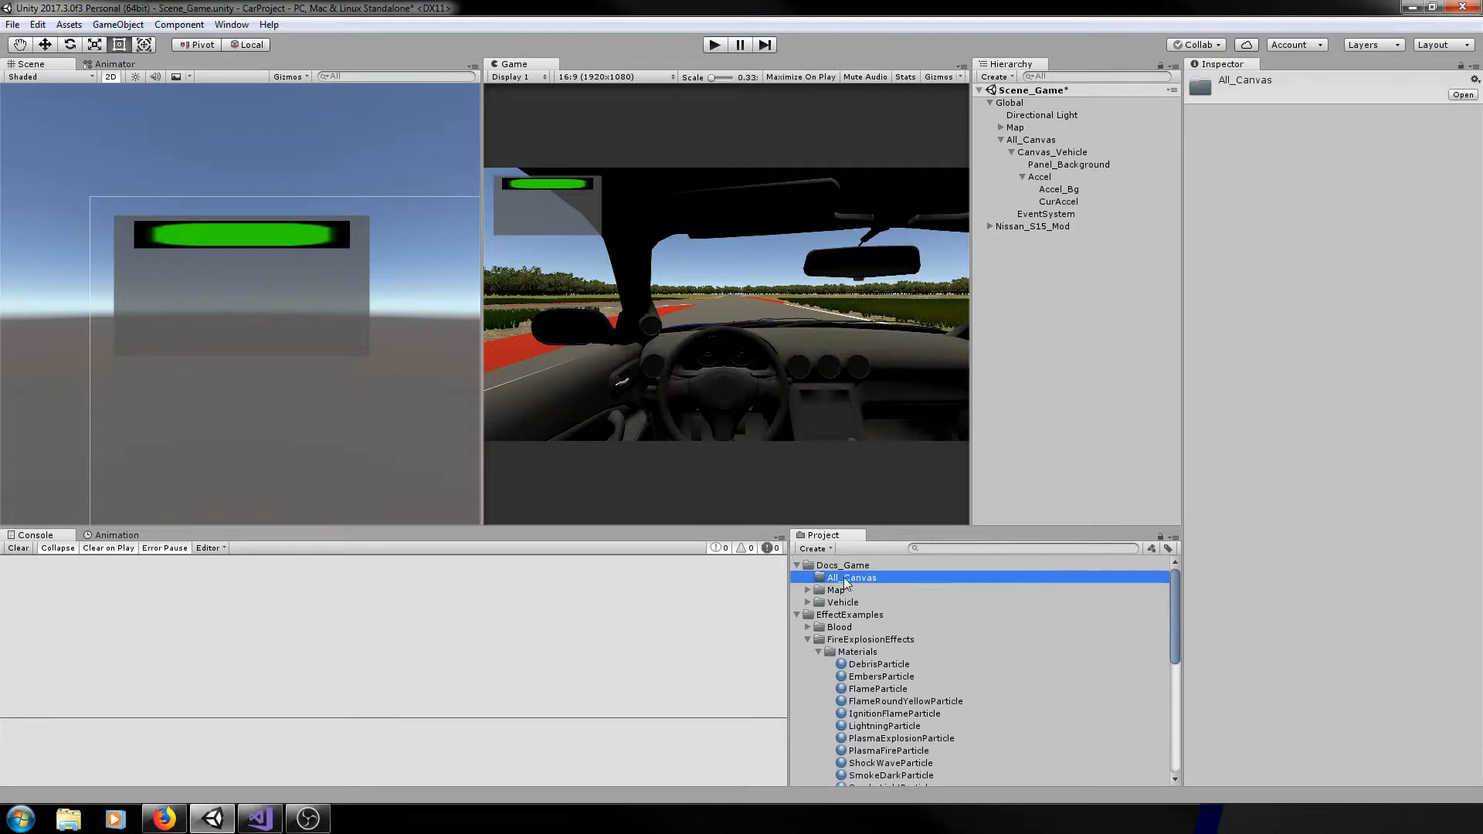
- Create a subfolder named Images inside the All_Canvas folder
right_click(844, 577)
mouse_move(934, 271)
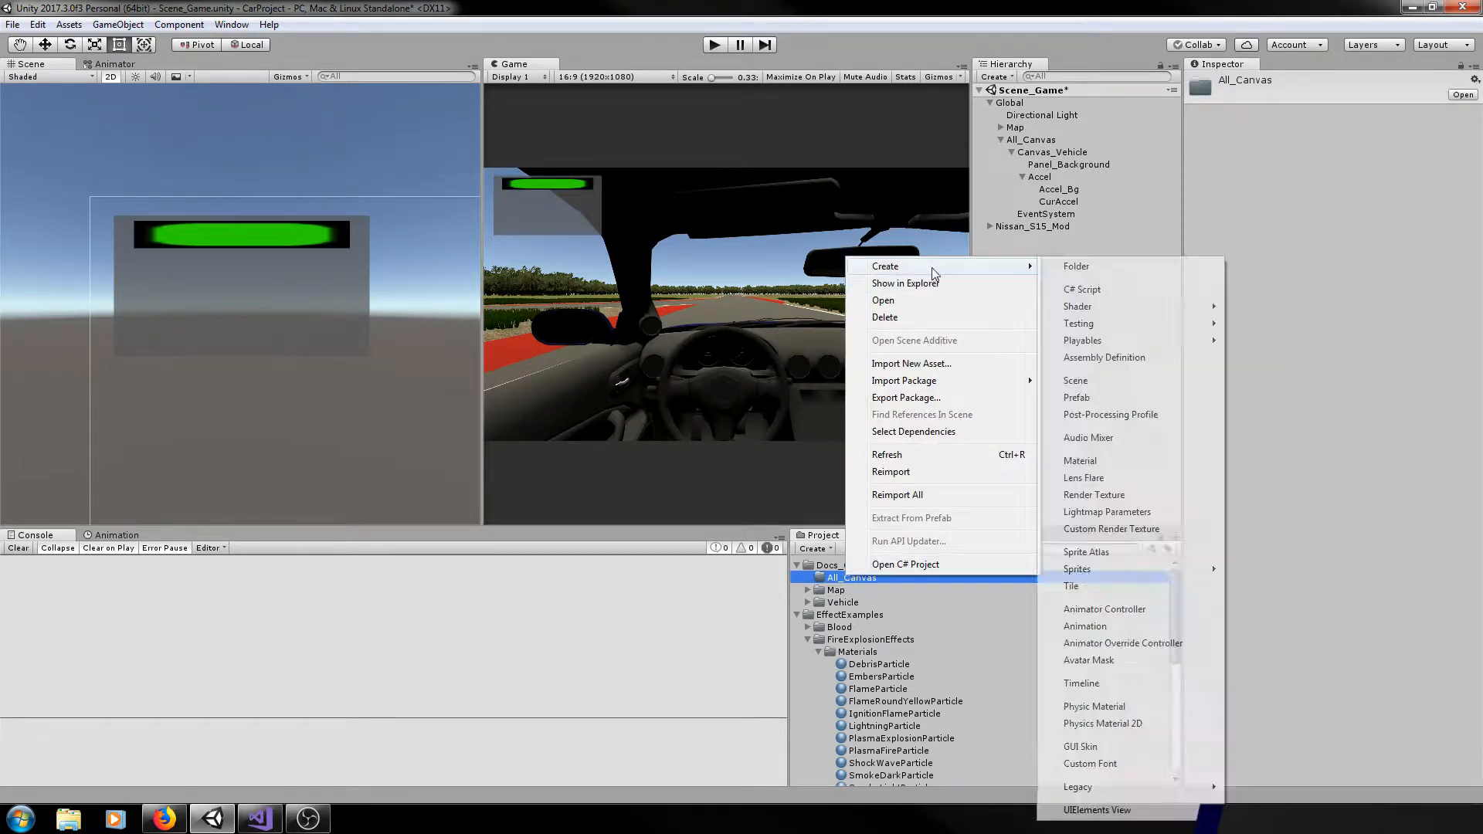
left_click(1084, 265)
type("I")
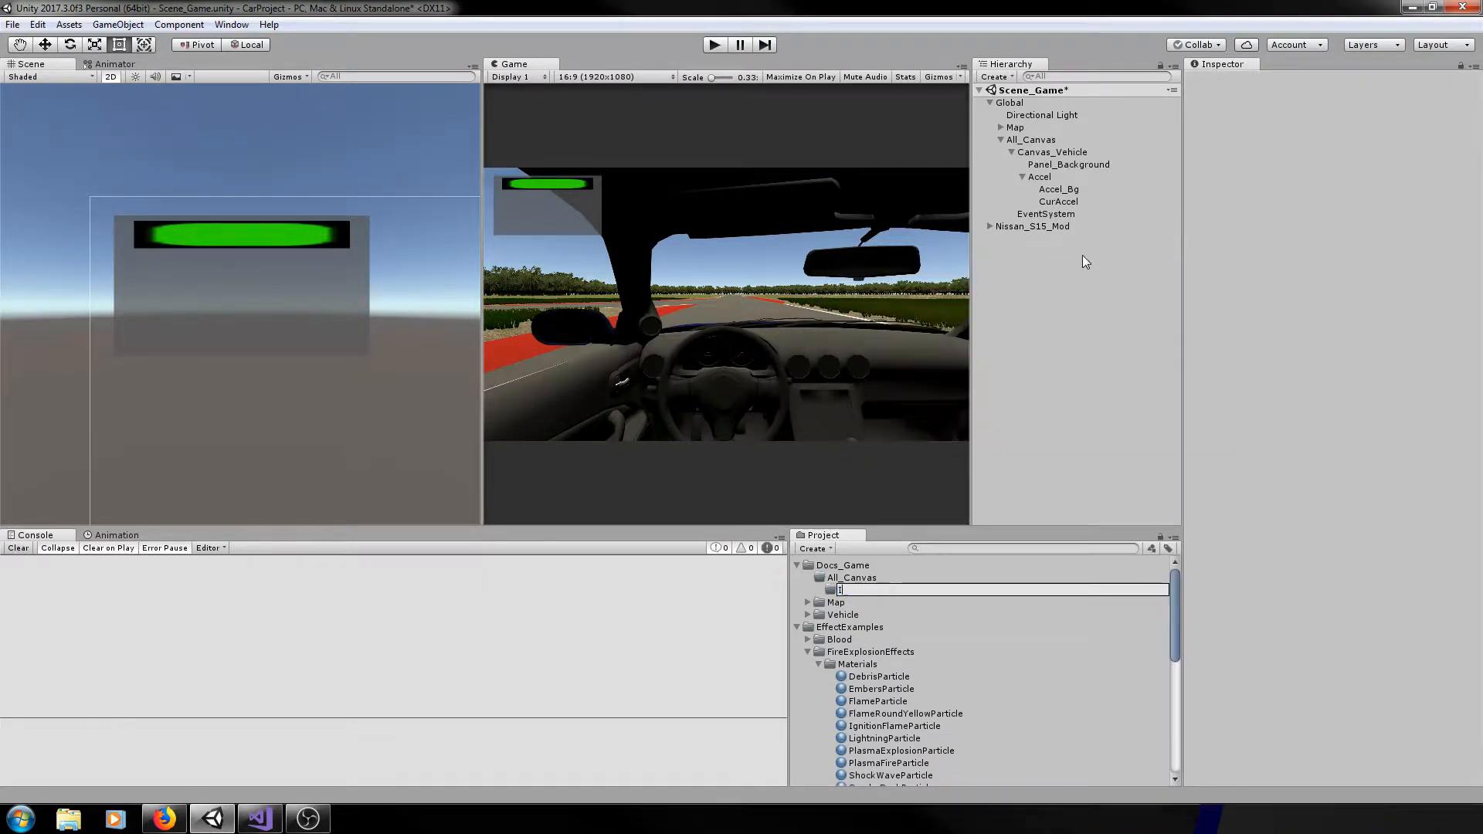
type("mages")
key("Return")
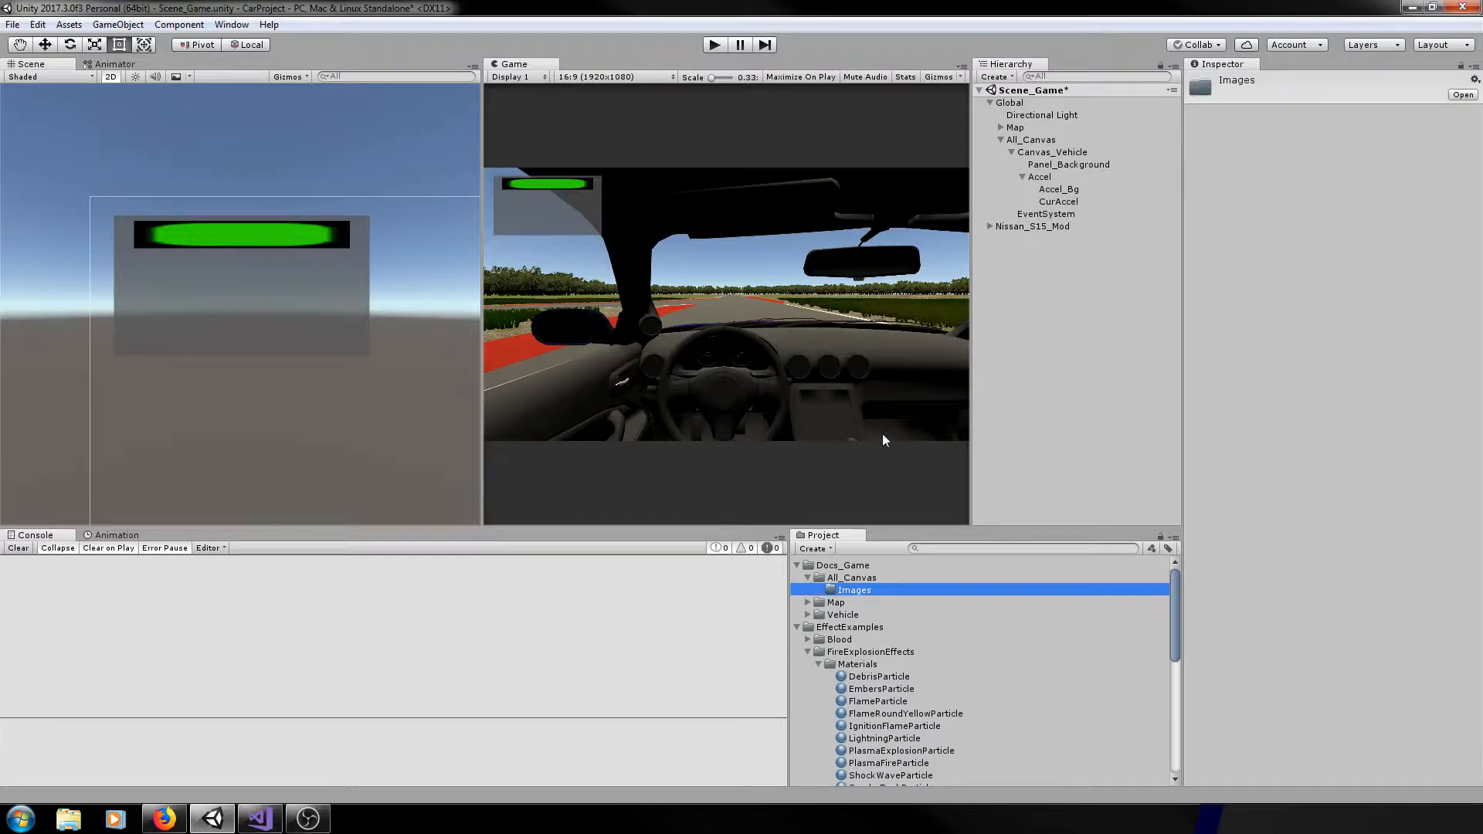
- Create a square sprite in the Images folder, keeping the name Square
right_click(860, 586)
mouse_move(1009, 276)
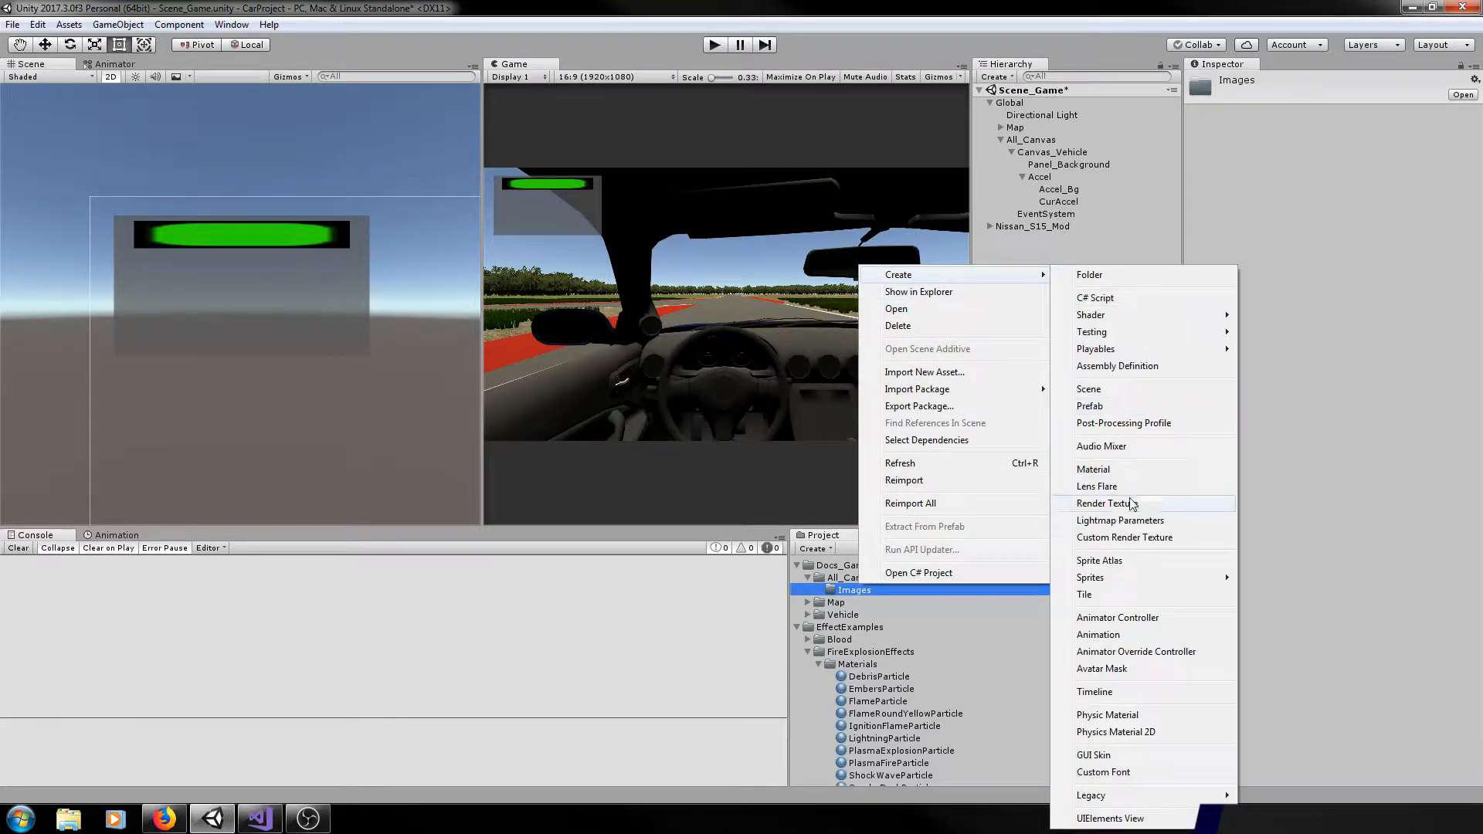
mouse_move(1110, 580)
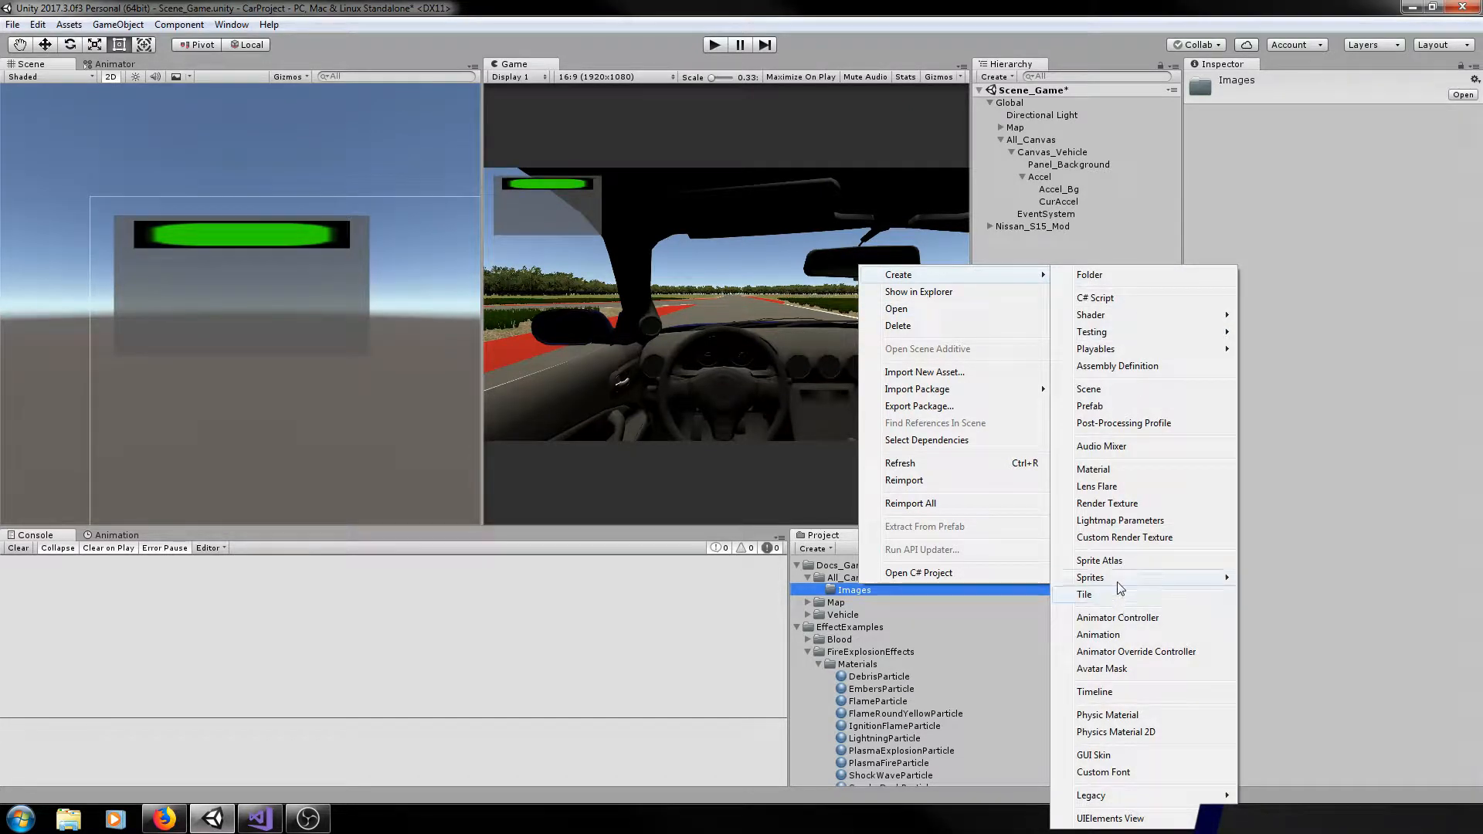
left_click(1279, 585)
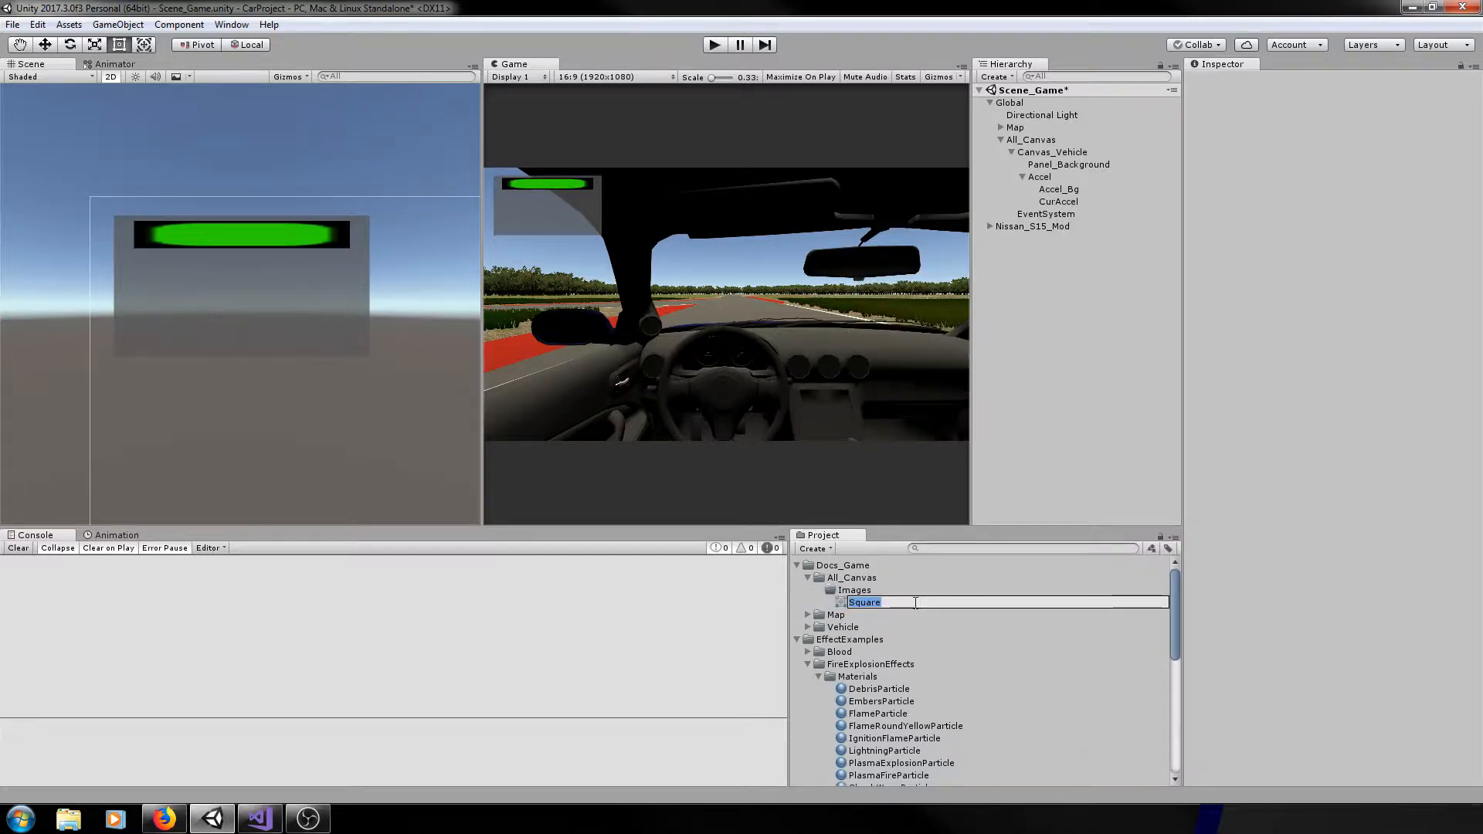
key("Return")
- Set the Square sprite's maximum texture size to 32 and apply the import settings
left_click(860, 605)
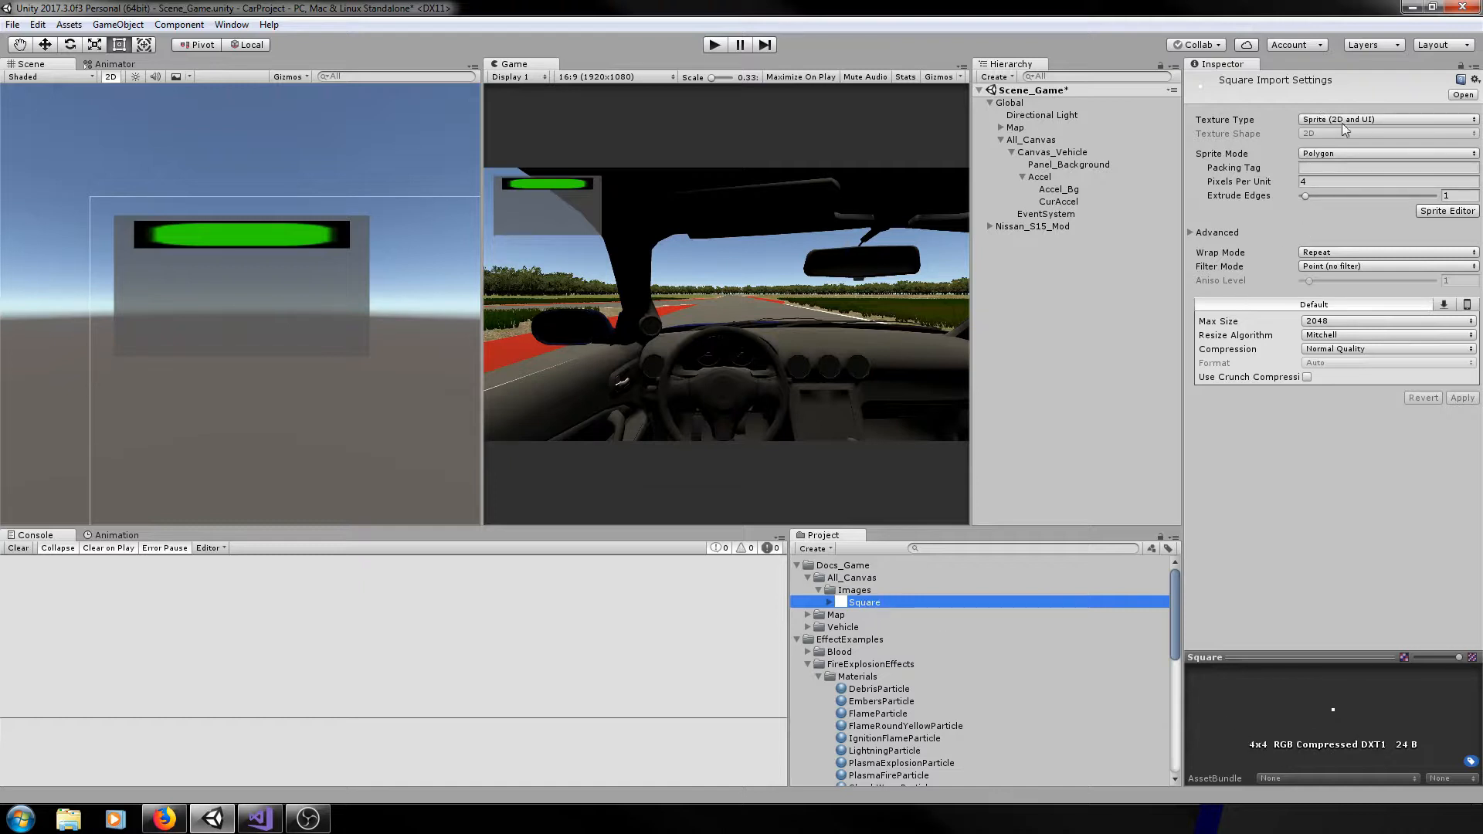
left_click(1331, 321)
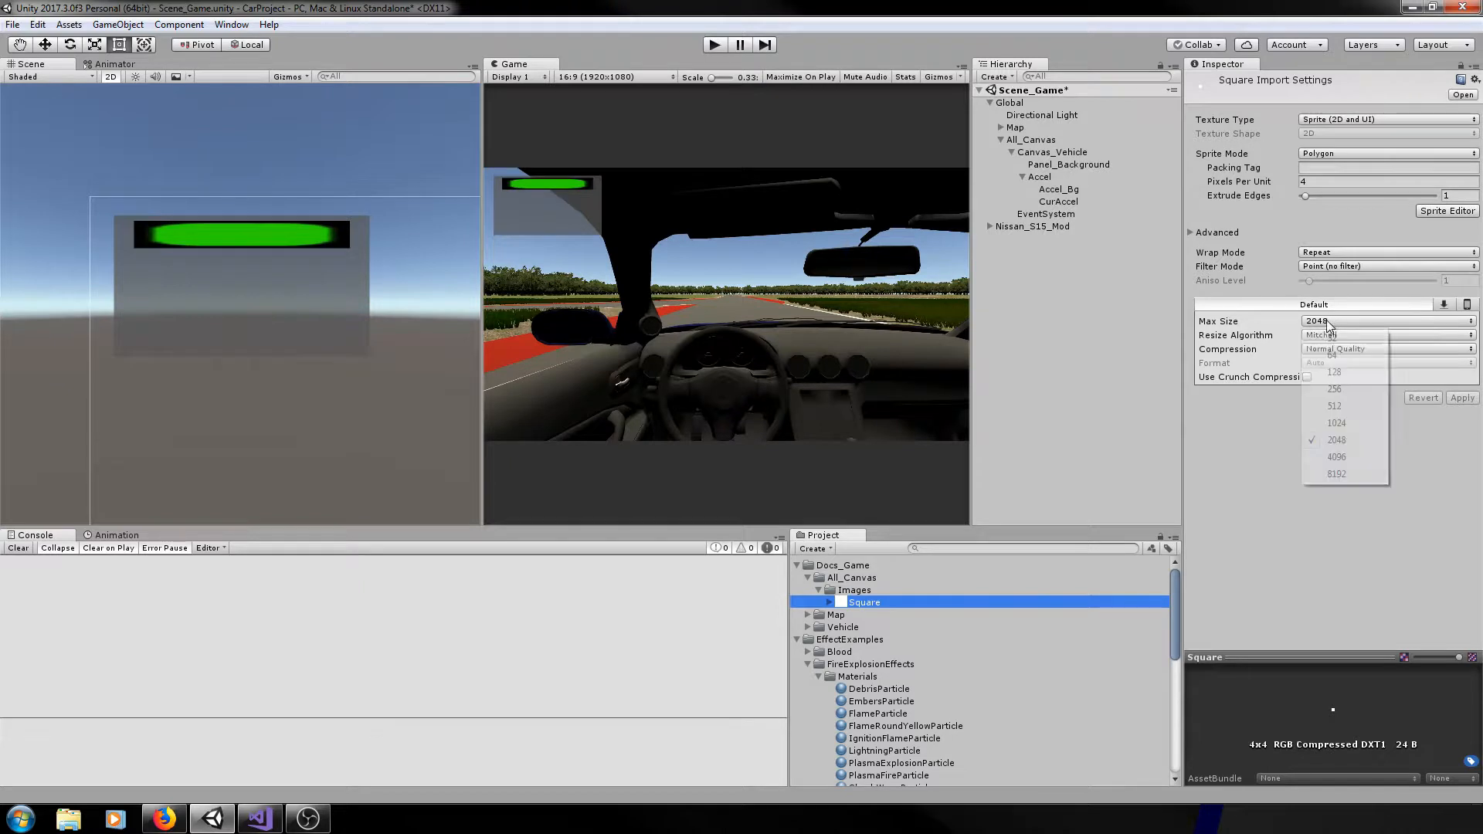
left_click(1333, 337)
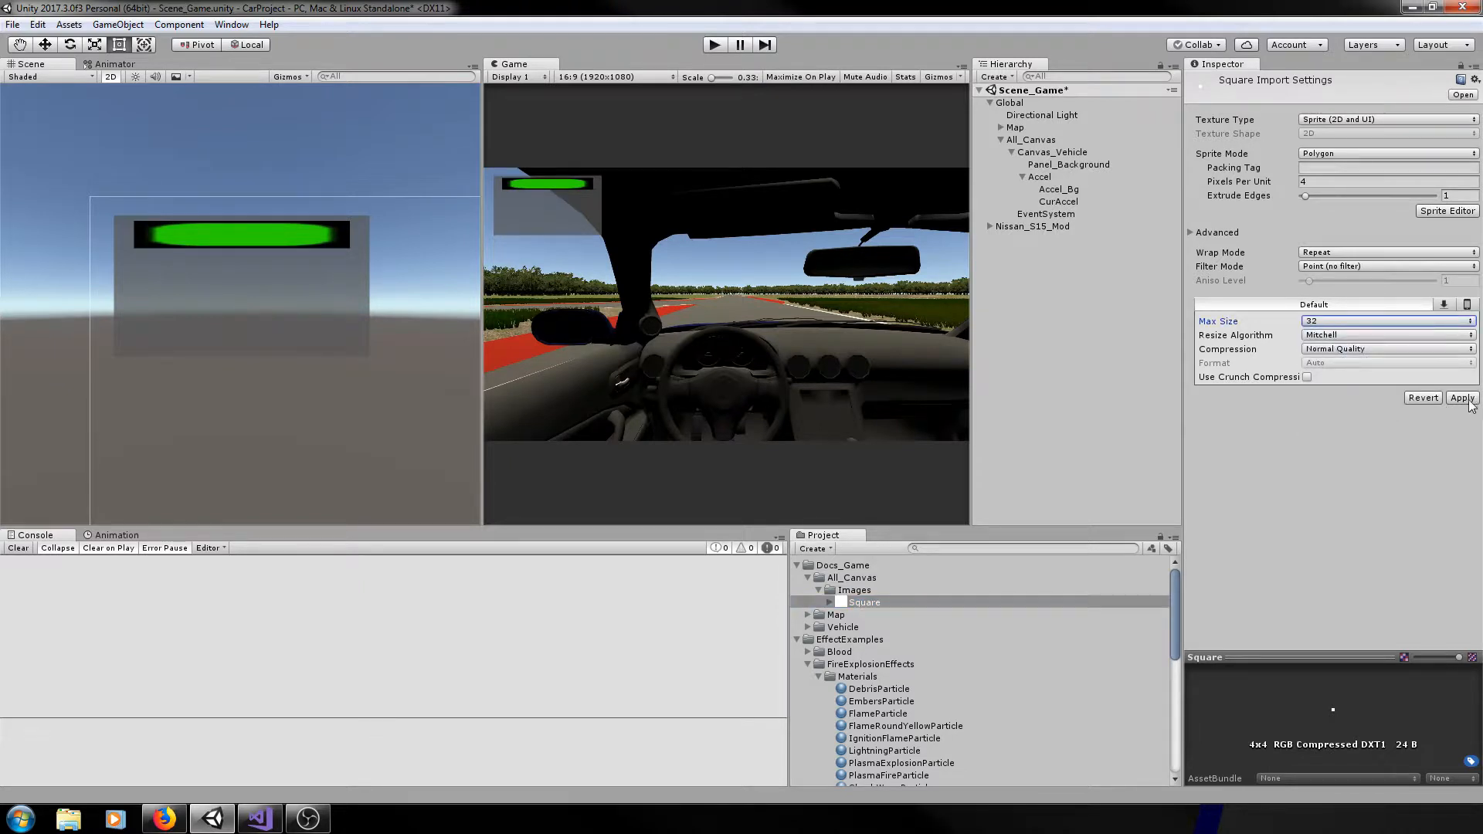
left_click(839, 606)
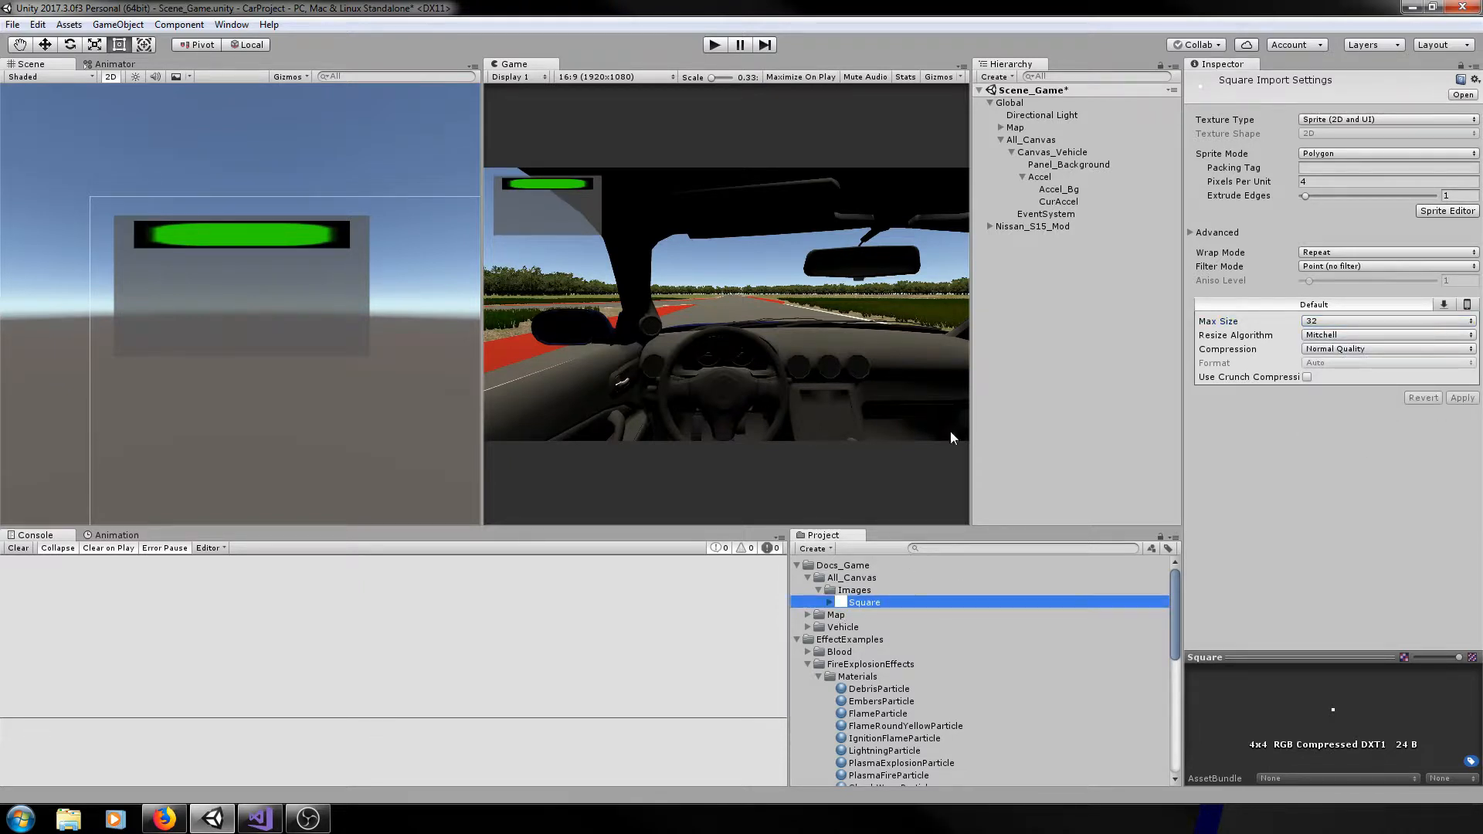
- Assign the Square sprite as CurAccel's source image and test the bar's fill amount, leaving it at 1
left_click(1057, 202)
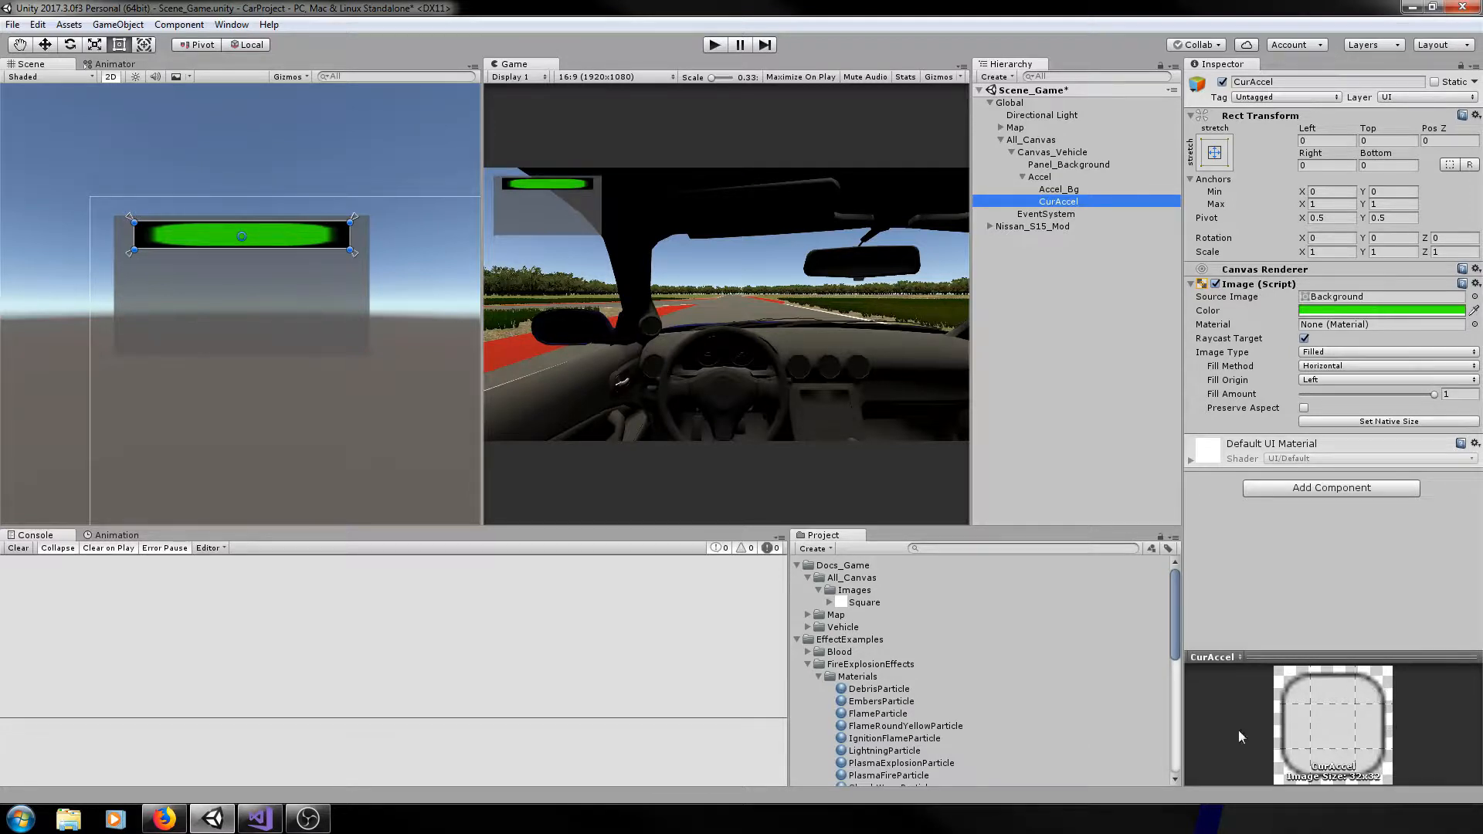
left_click_drag(863, 603, 1361, 304)
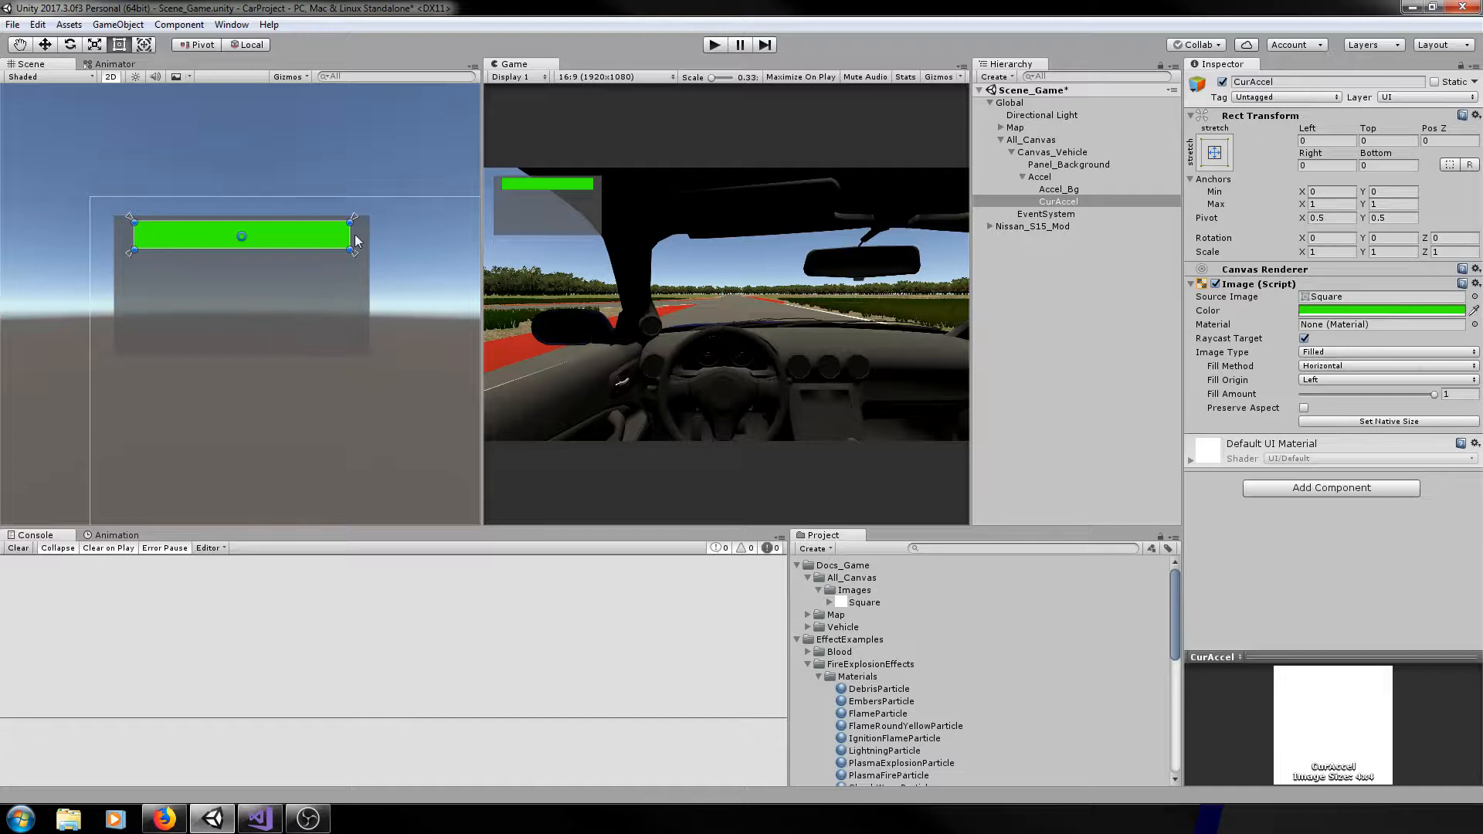
scroll(355, 240, "up", 5)
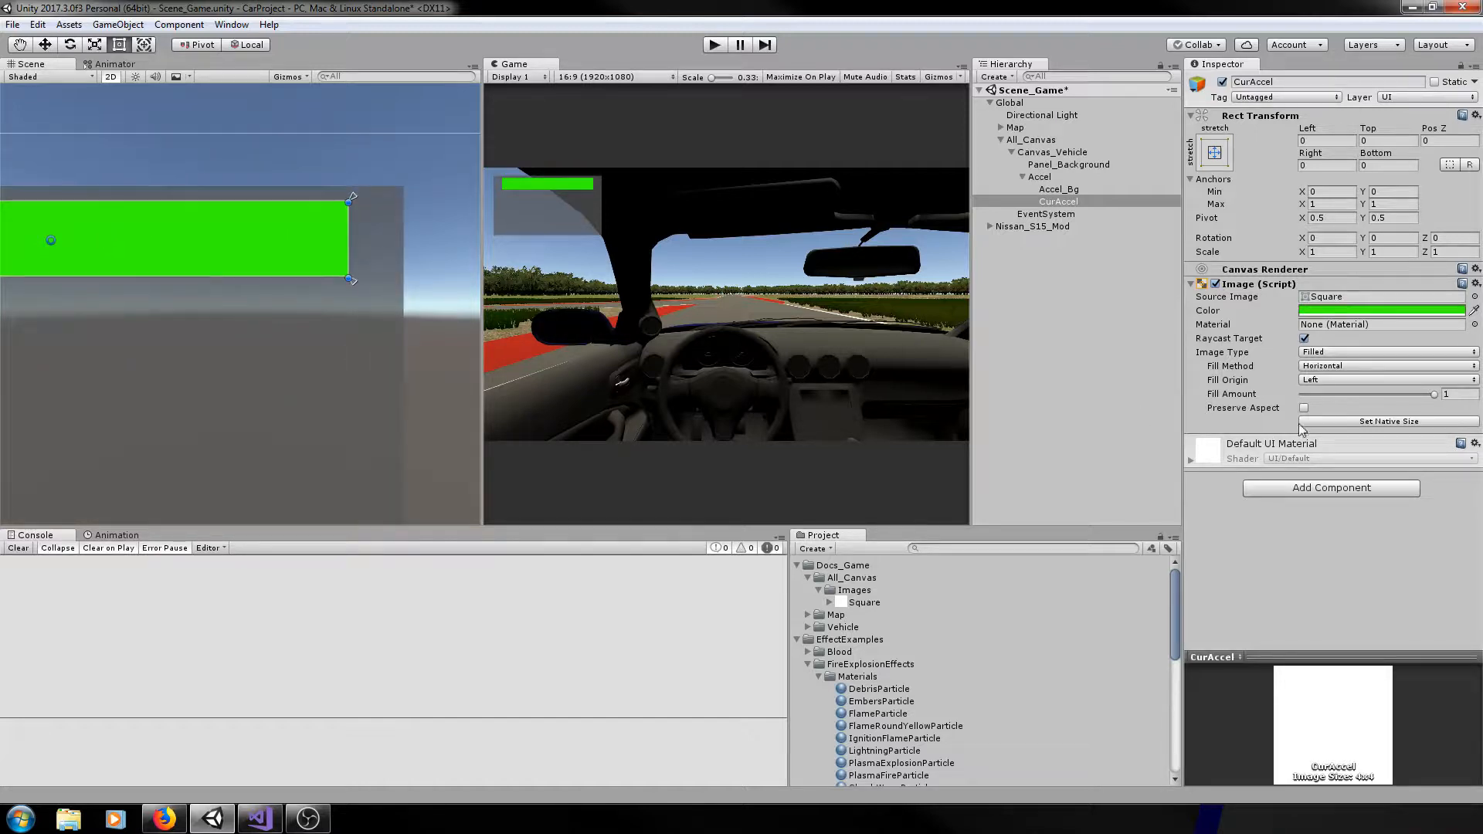
mouse_move(1434, 394)
left_mouse_down()
mouse_move(1415, 403)
mouse_move(1437, 403)
left_mouse_up()
scroll(391, 375, "down", 2)
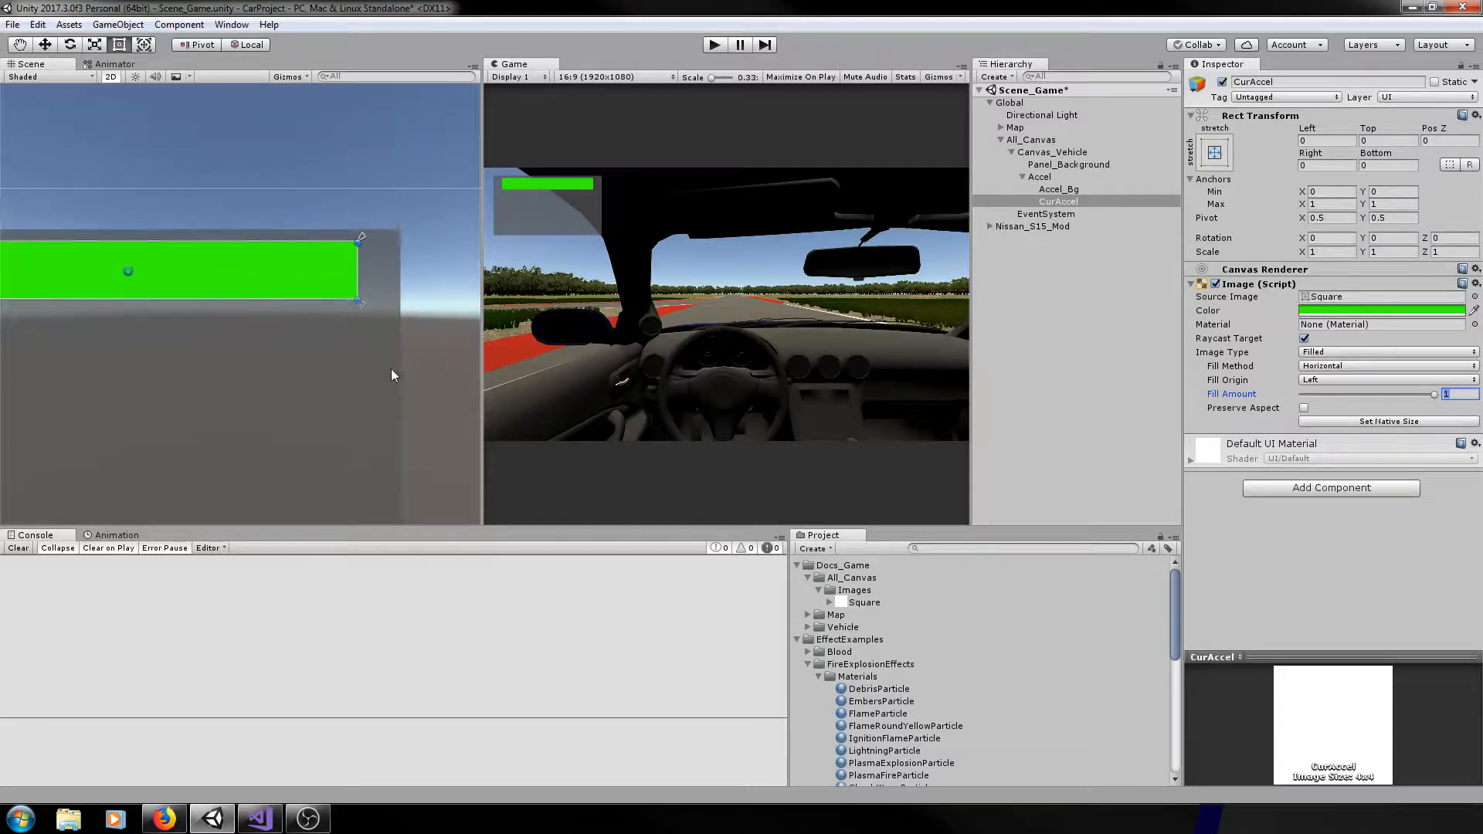
scroll(383, 348, "down", 3)
middle_click_drag(383, 344, 414, 355)
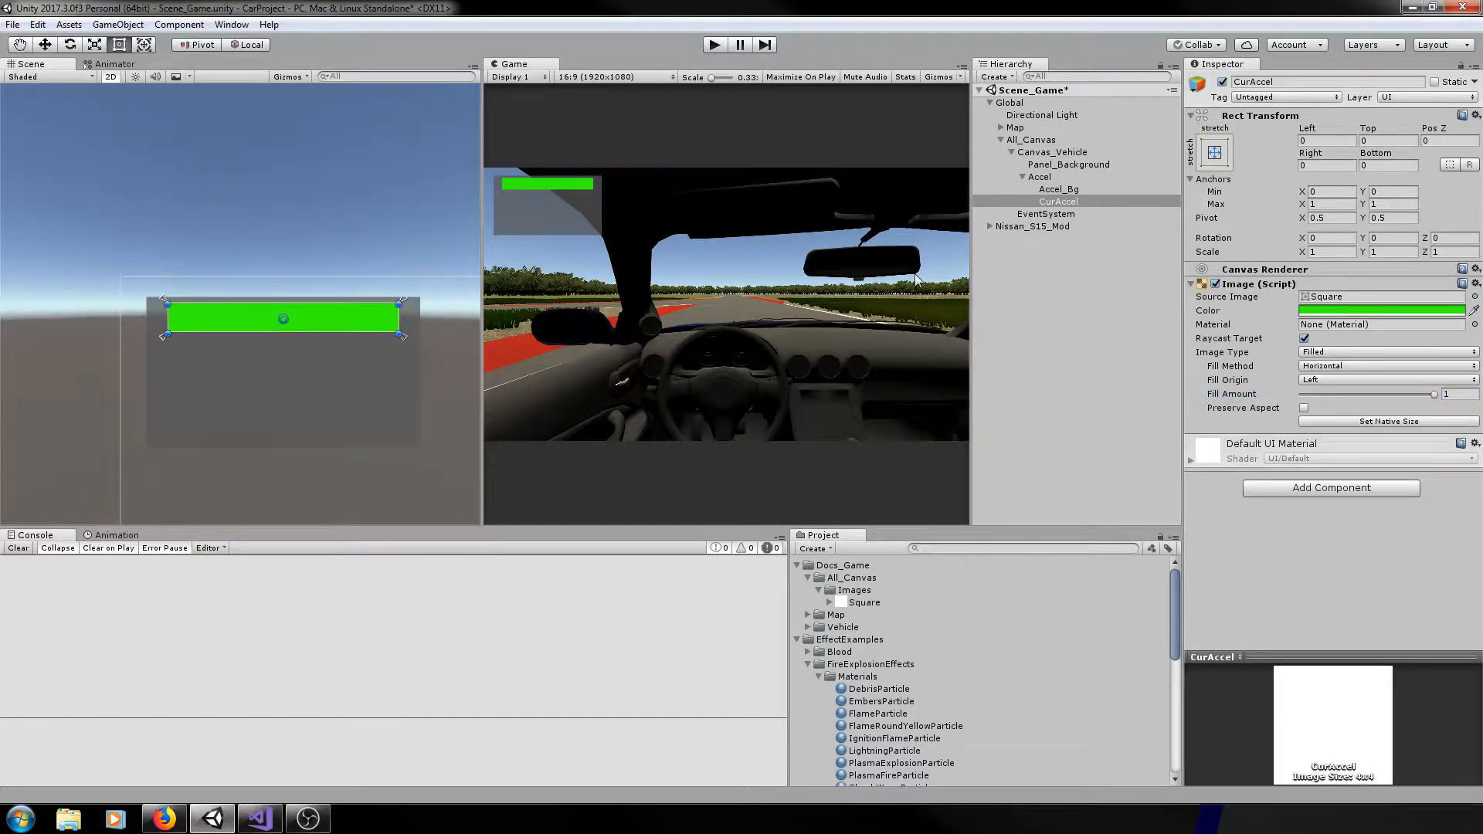
left_click(1043, 153)
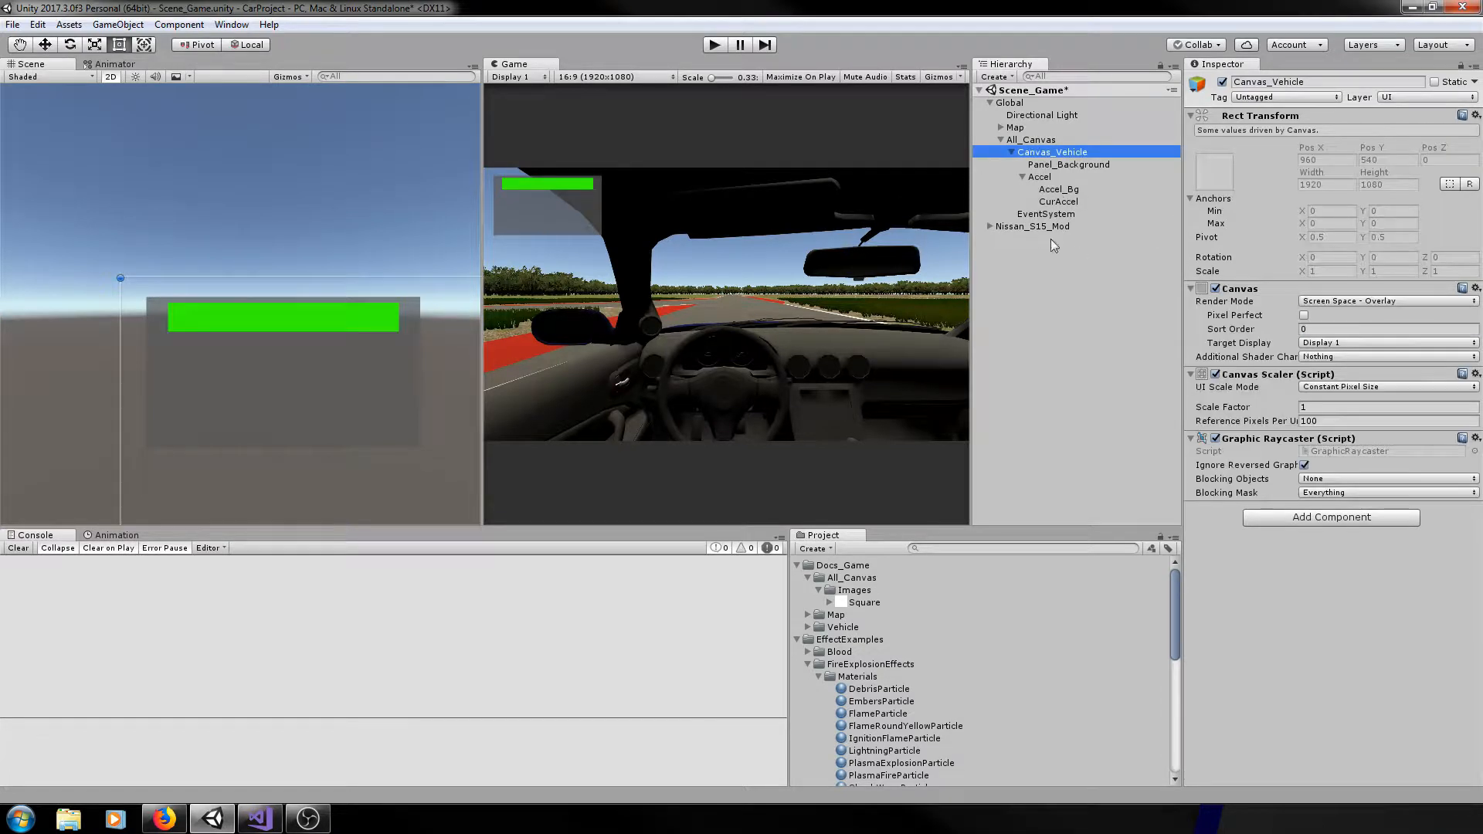
left_click(1043, 178)
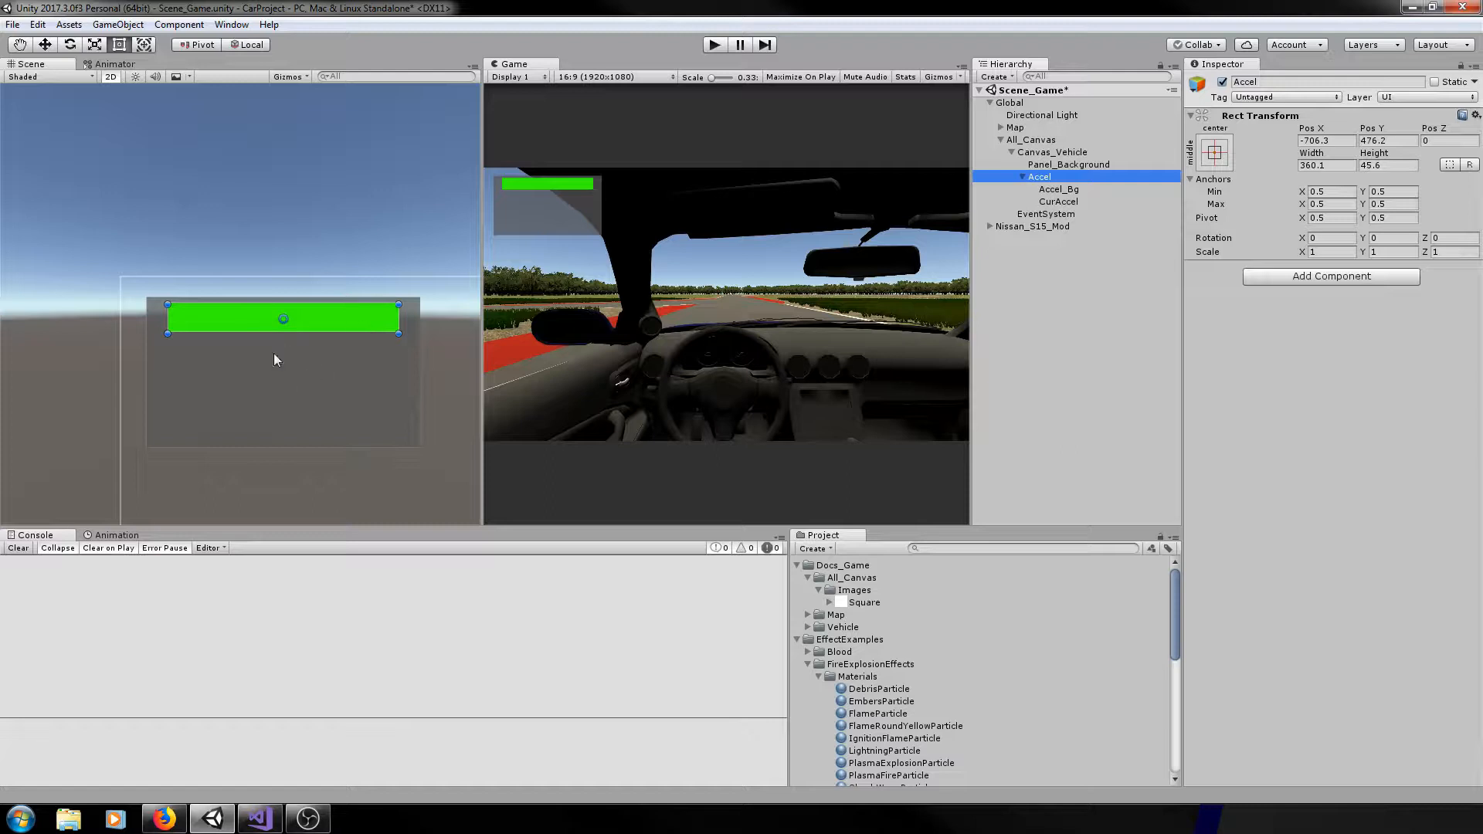
left_click(1049, 153)
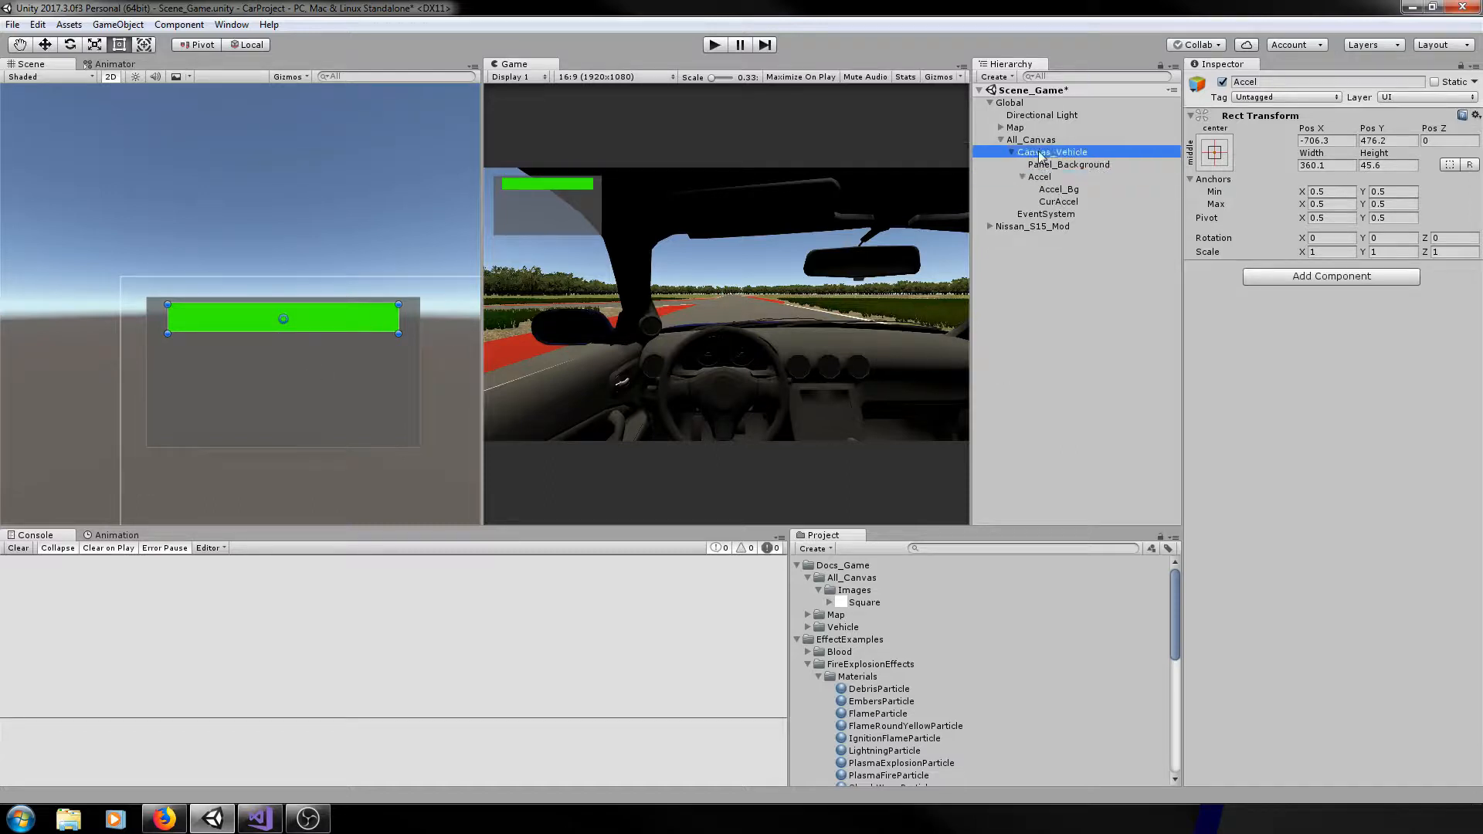
- Create a subfolder named Scripts inside the All_Canvas folder
right_click(852, 578)
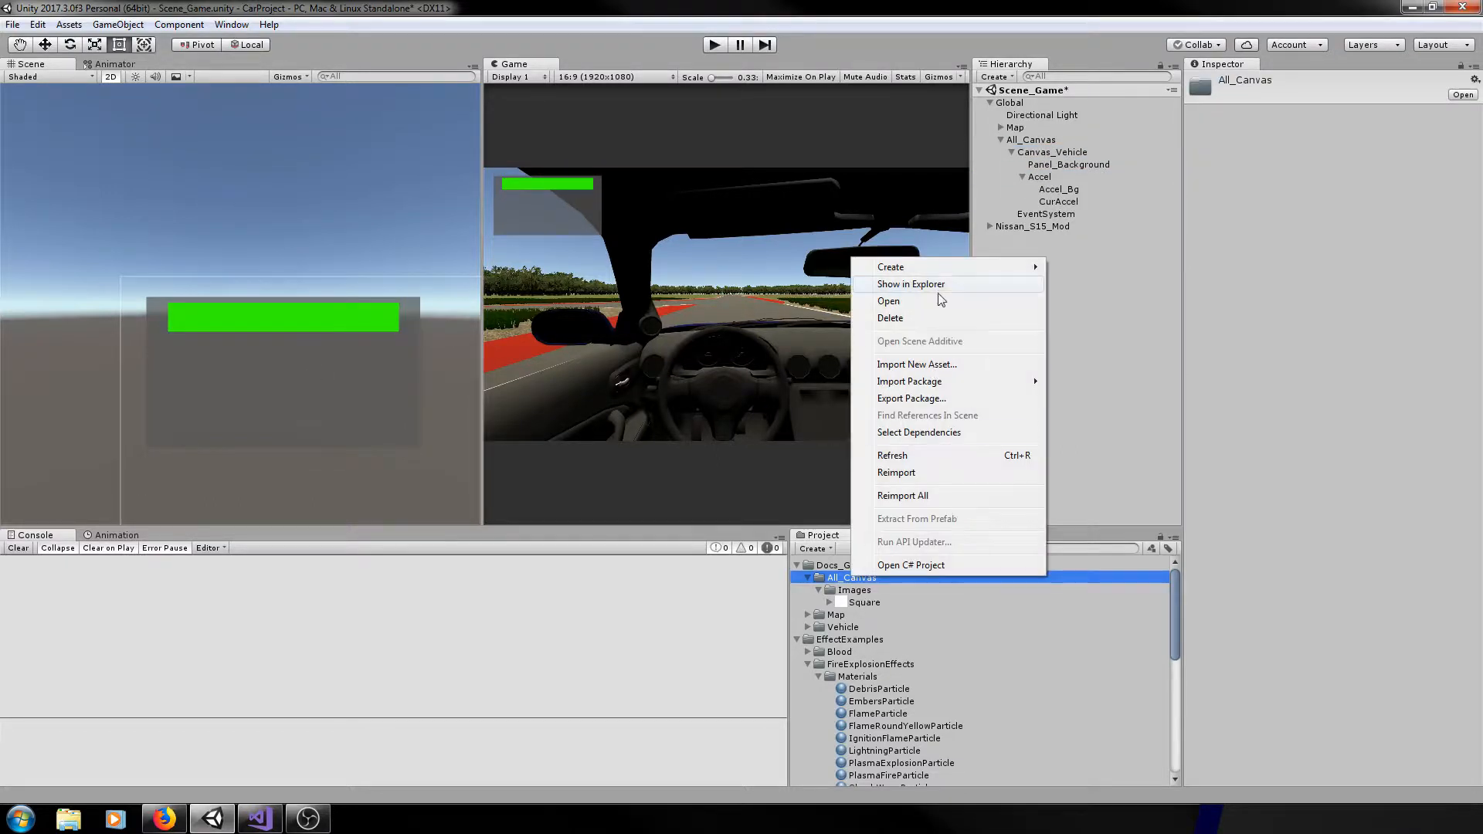
mouse_move(942, 269)
left_click(1092, 266)
type("Scripts")
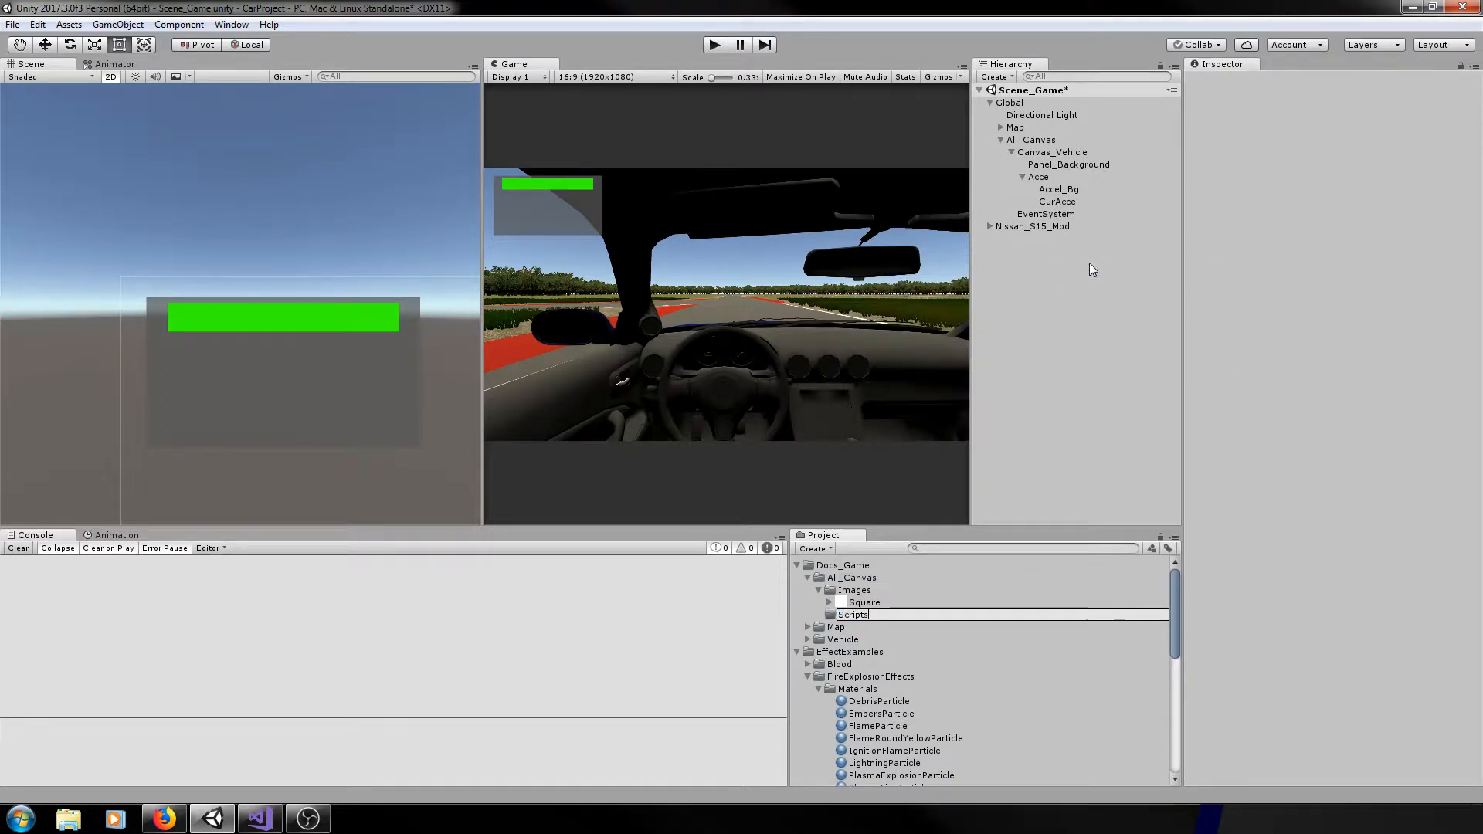
key("Return")
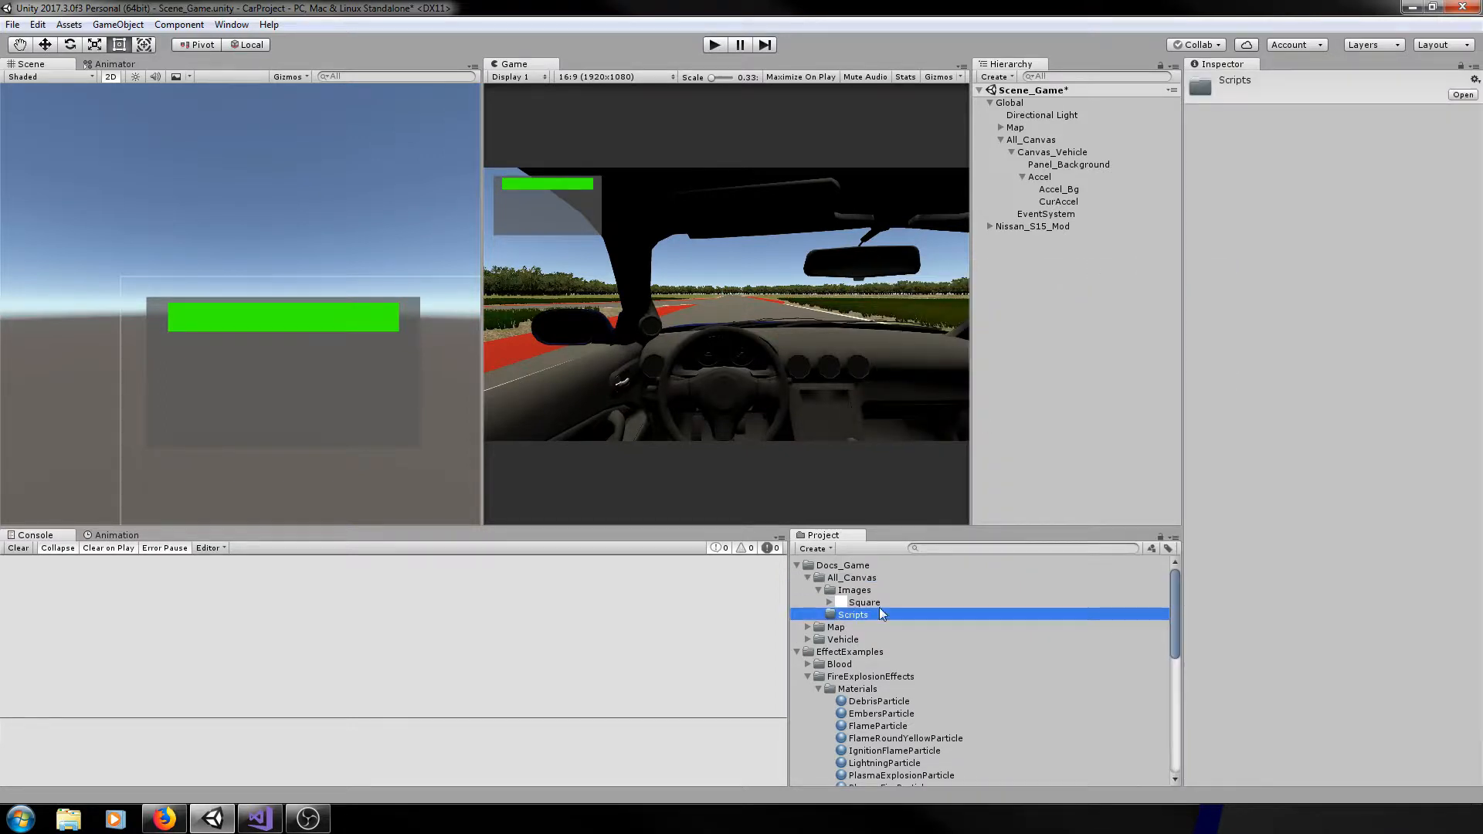
- Create a C# script named Cvs_Vehicle in the All_Canvas Scripts folder
right_click(854, 615)
mouse_move(957, 308)
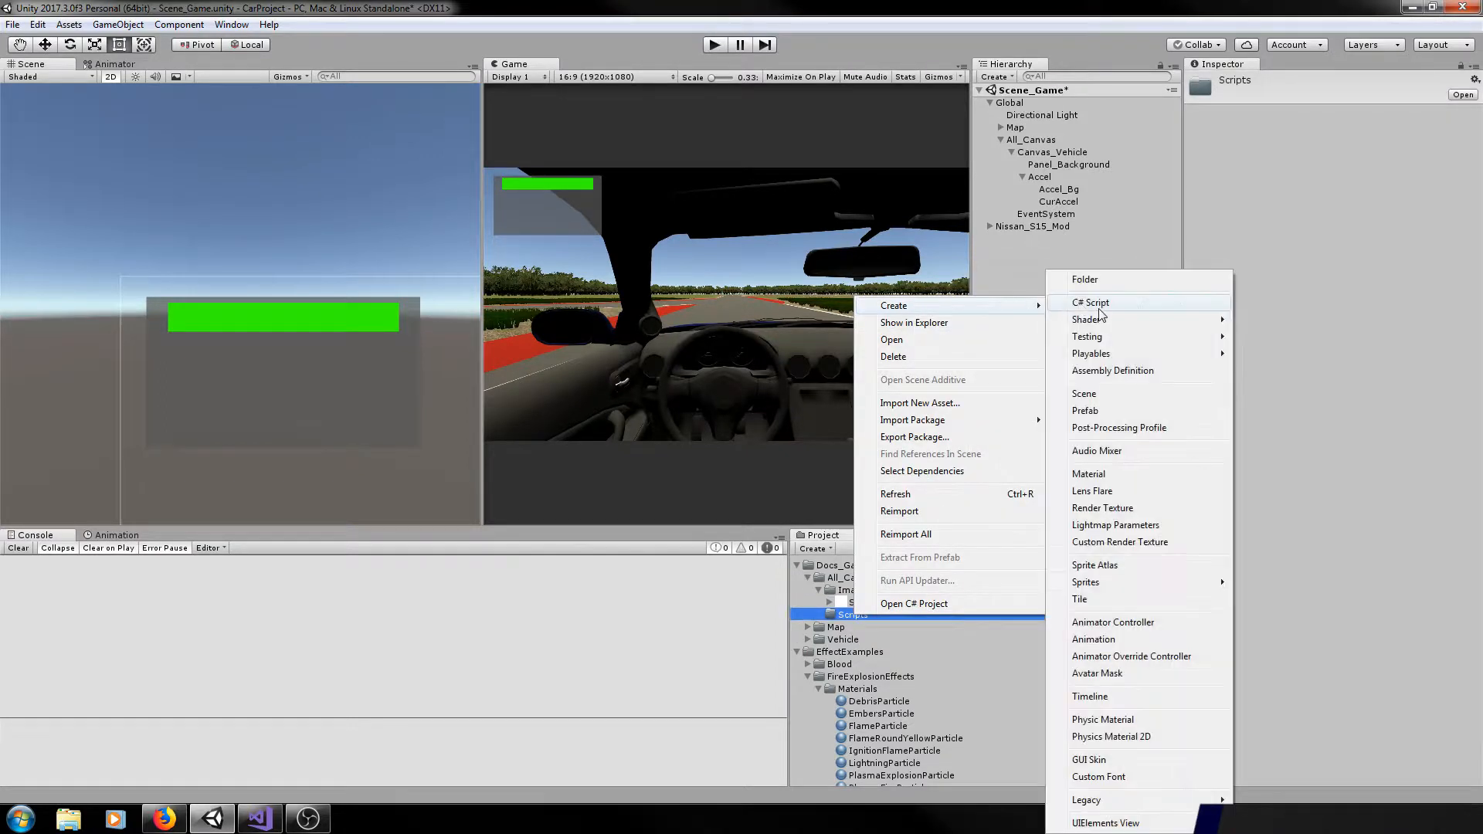
left_click(1085, 292)
type("C")
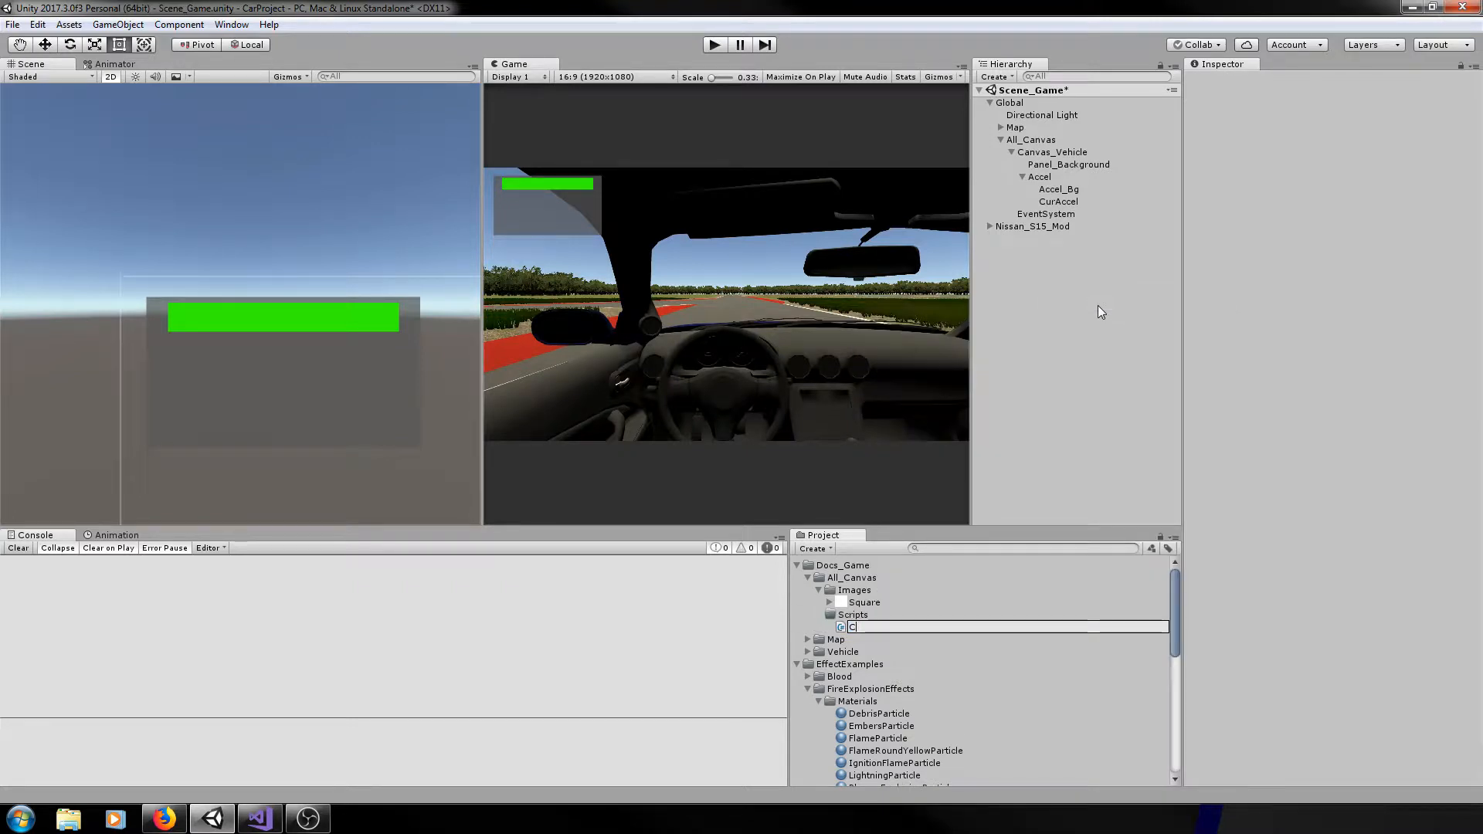
type("vs")
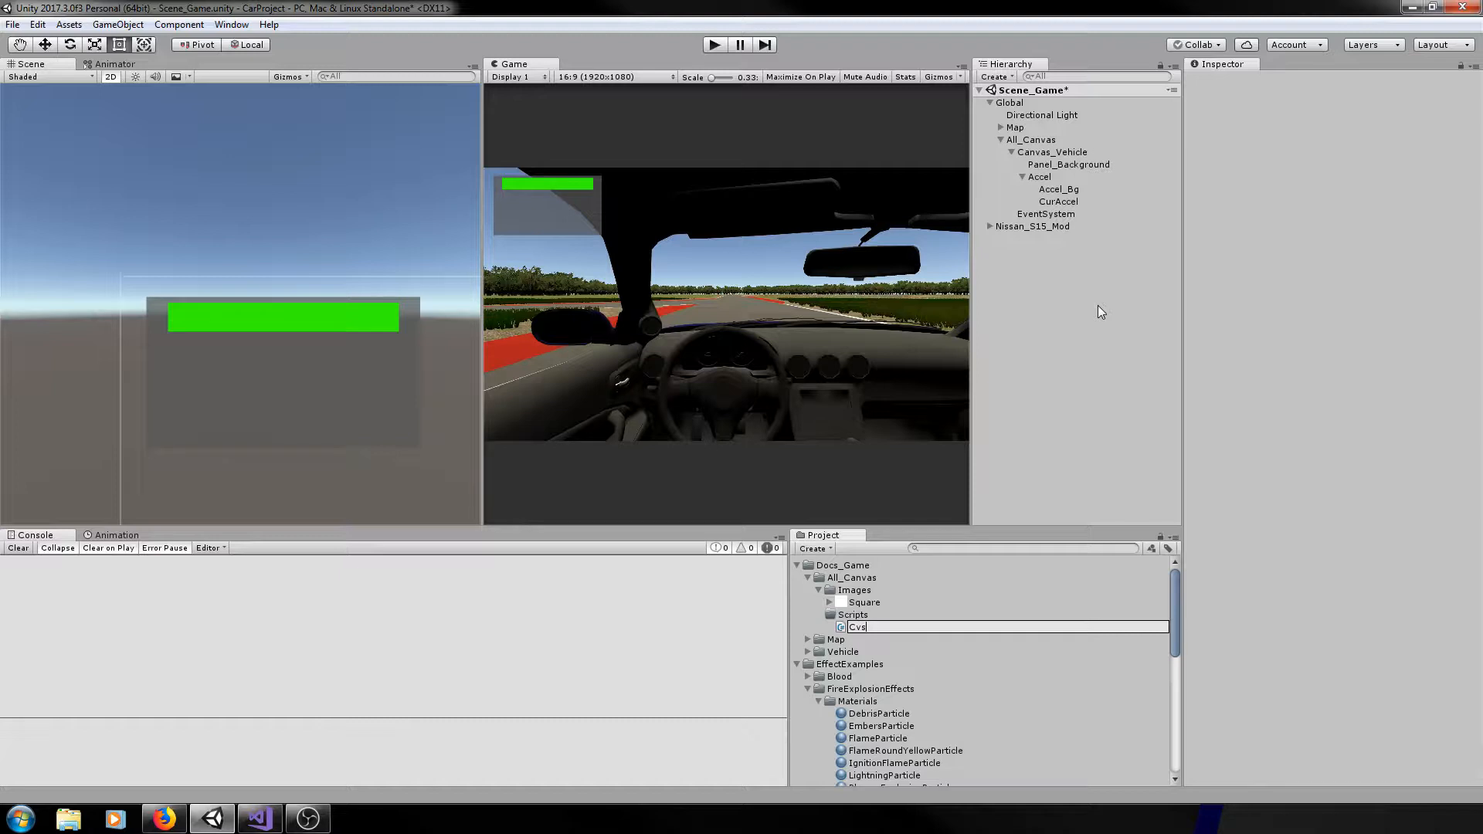
type("_Vehi")
key("BackSpace")
key("Return")
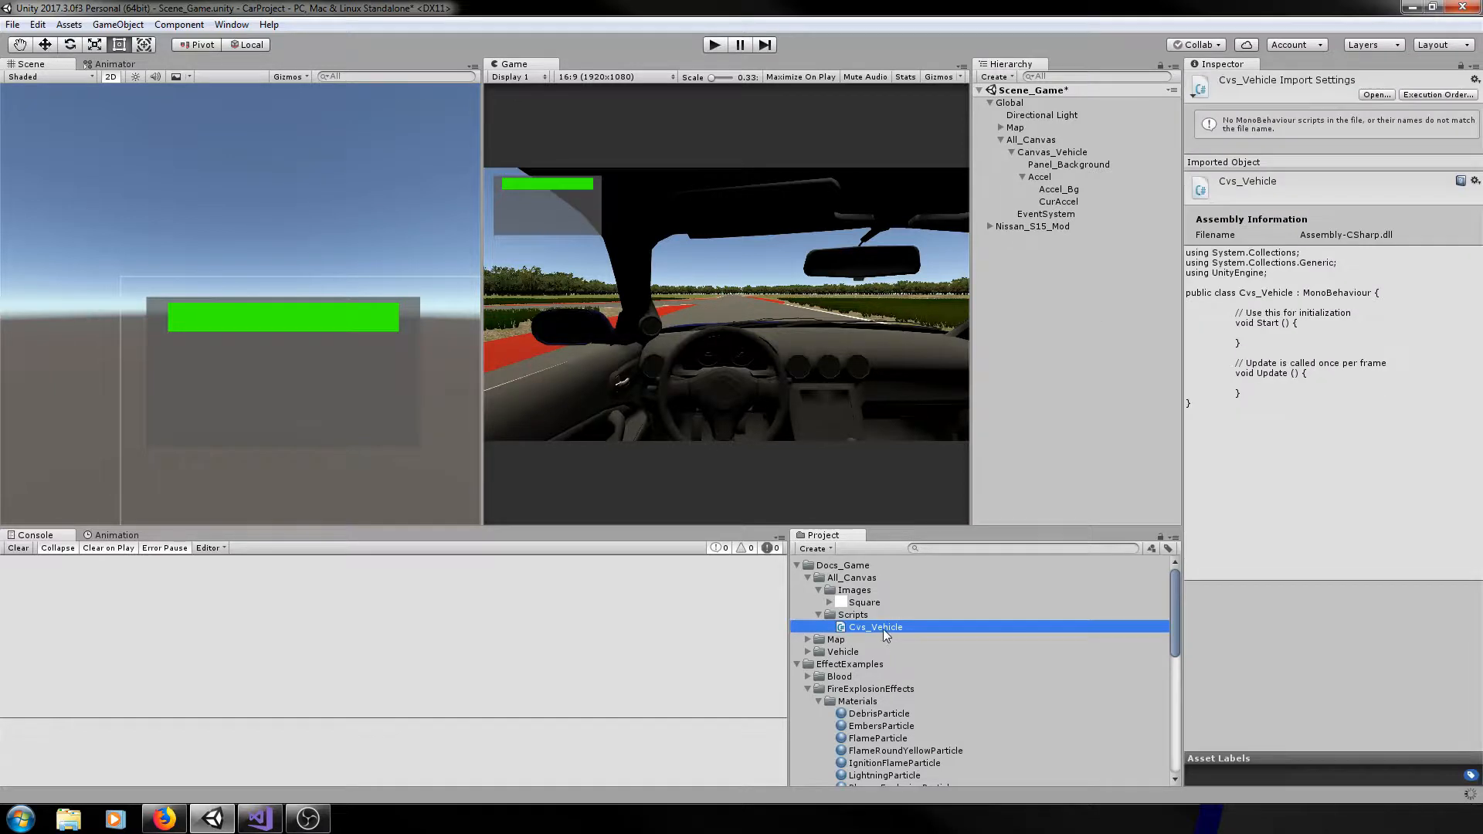
- Open the Cvs_Vehicle script in Visual Studio, clear the default methods from its class, and return to Unity
double_click(888, 633)
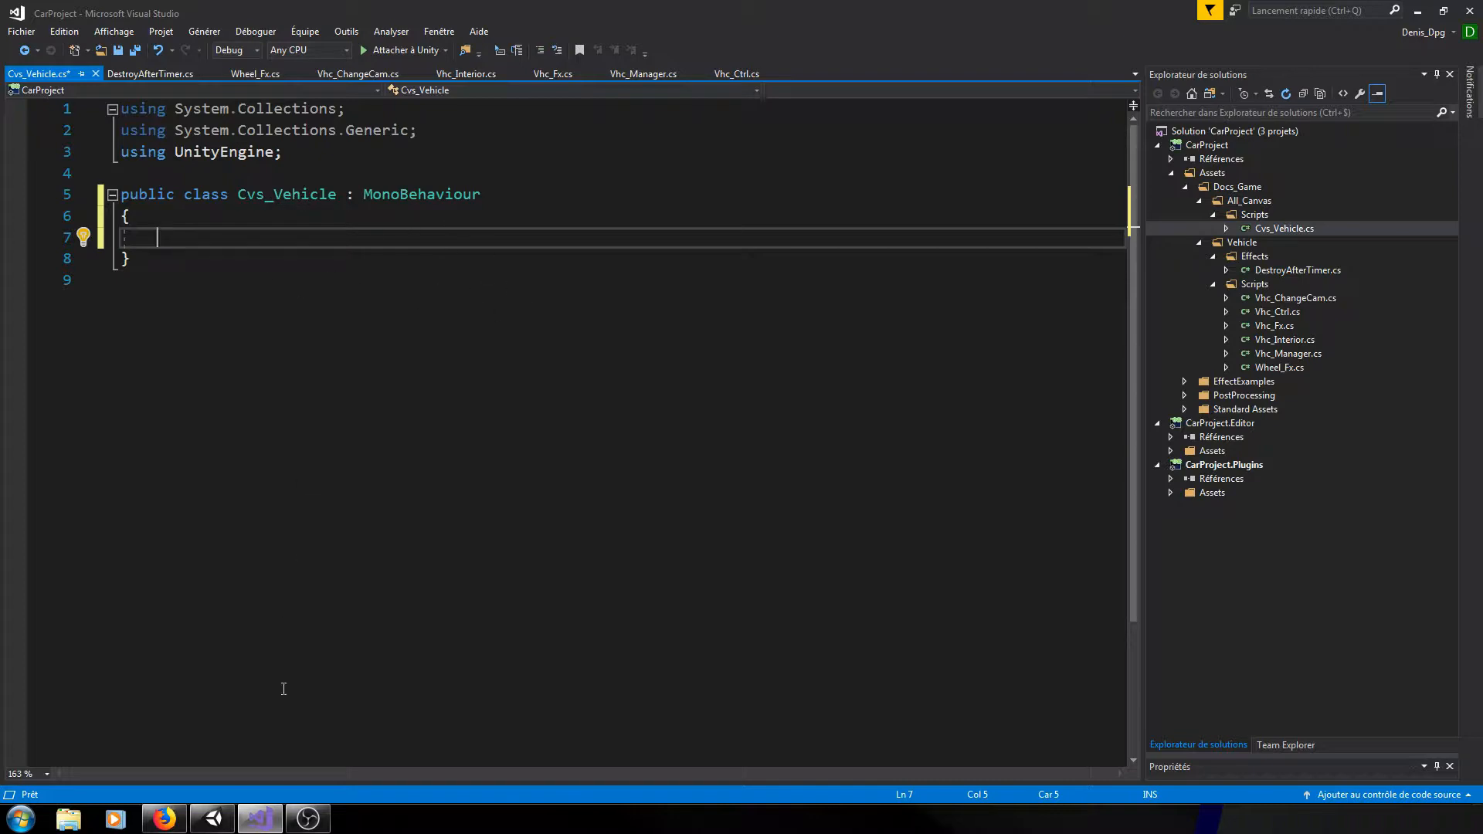
left_click(212, 818)
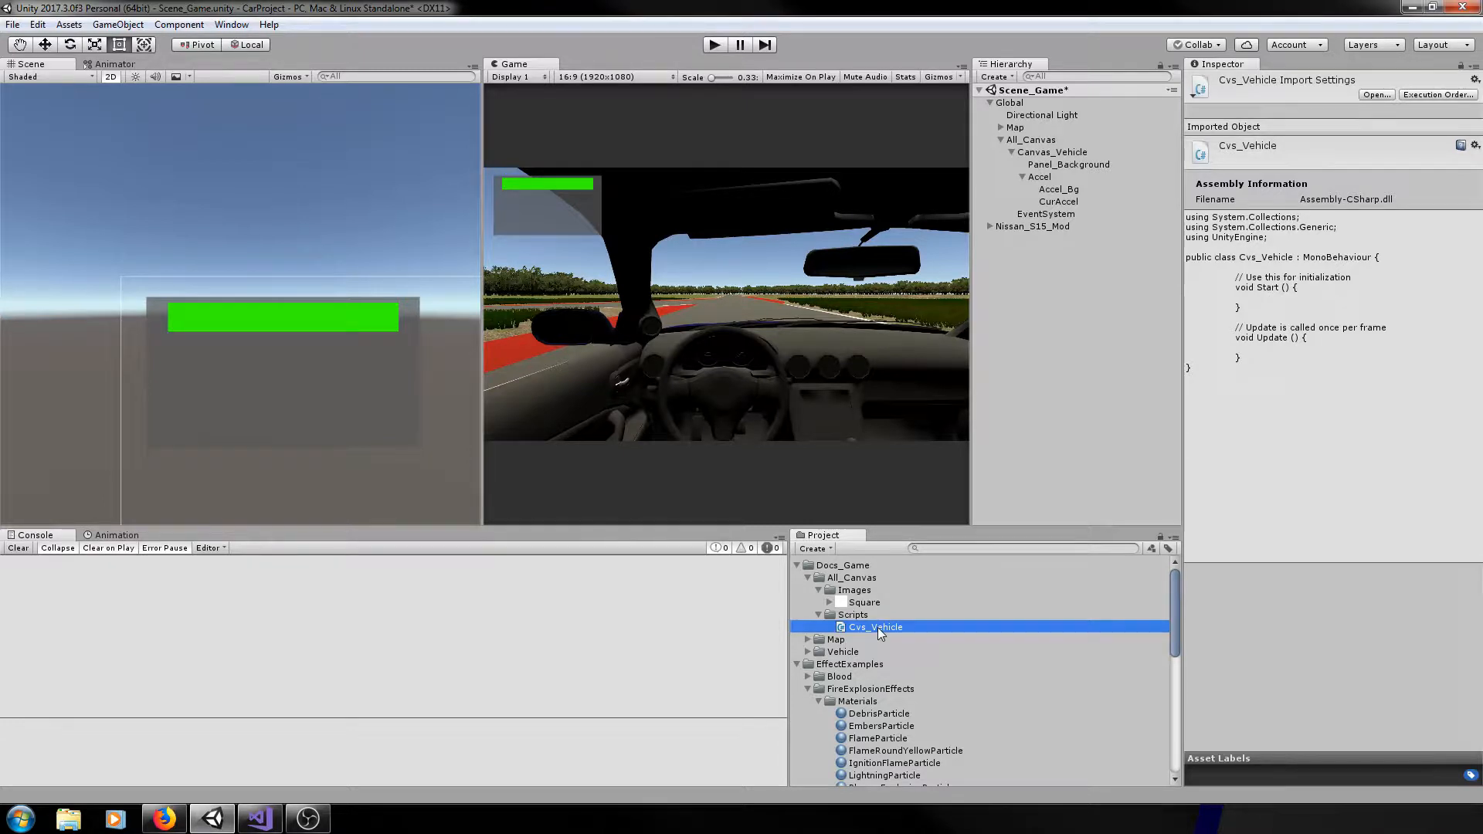
- Collapse the All_Canvas folder and create a folder named Global inside Docs_Game
left_click(808, 579)
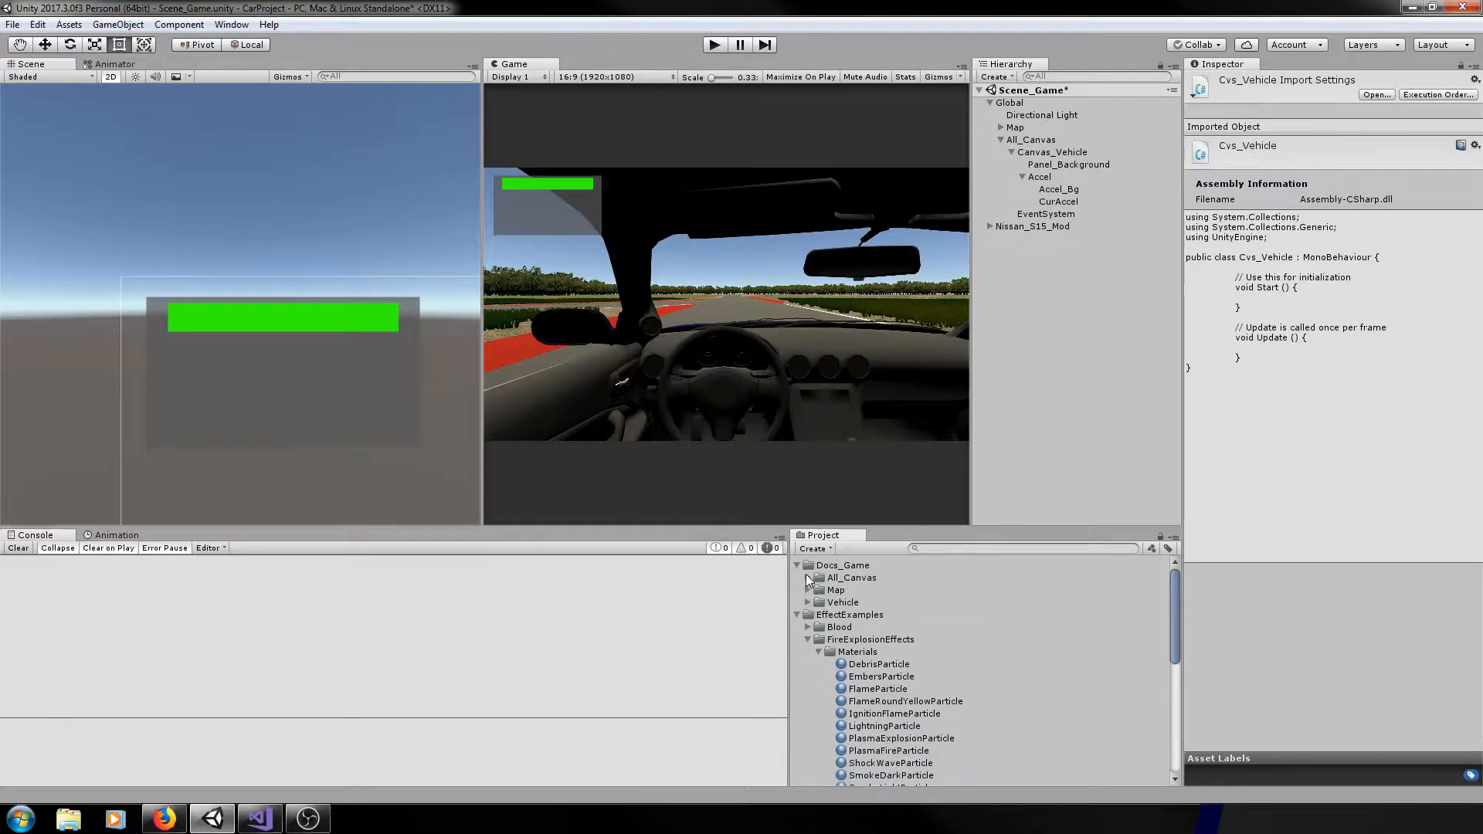
left_click(807, 578)
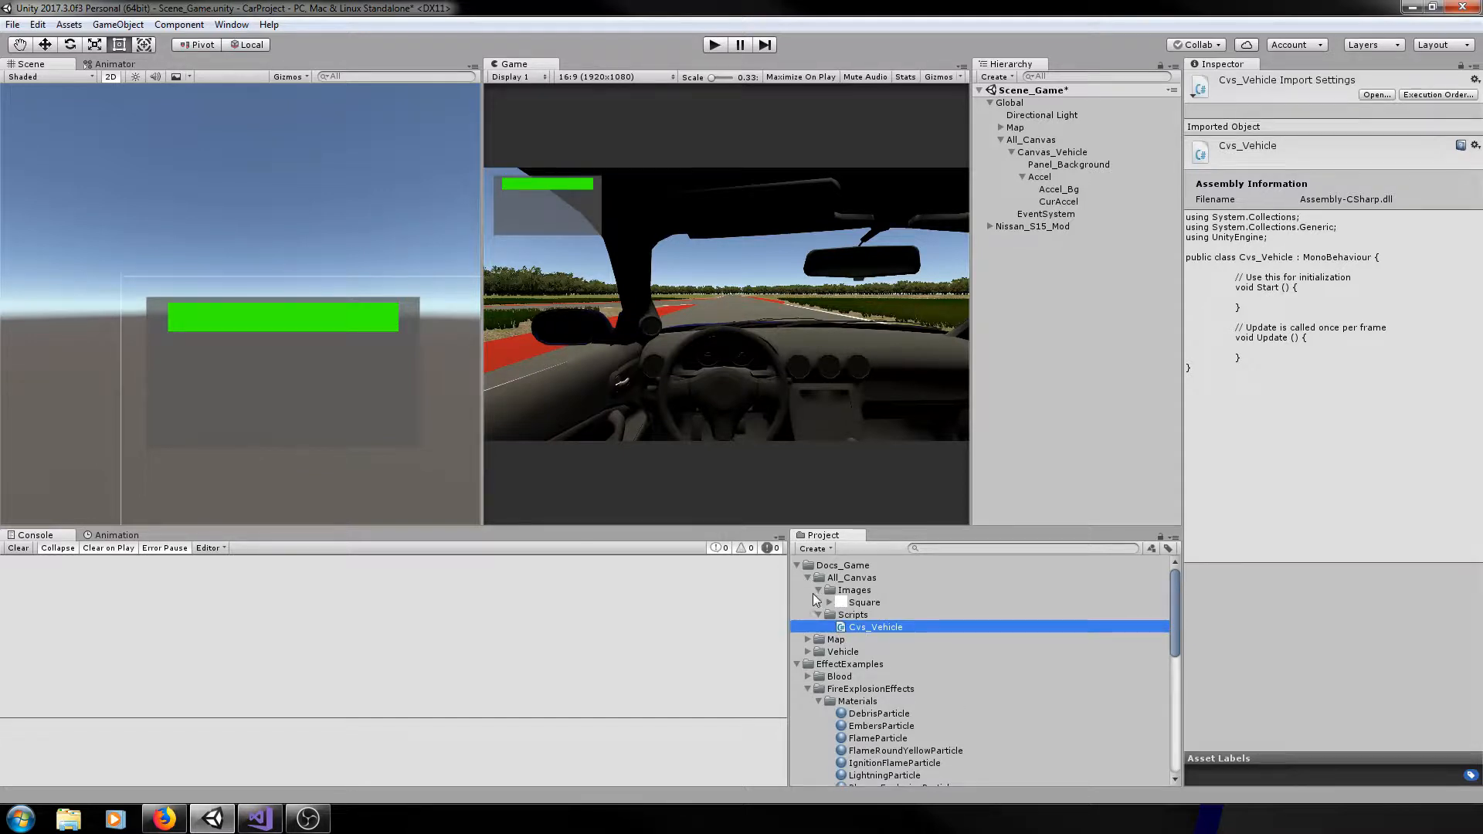
left_click(808, 578)
right_click(827, 565)
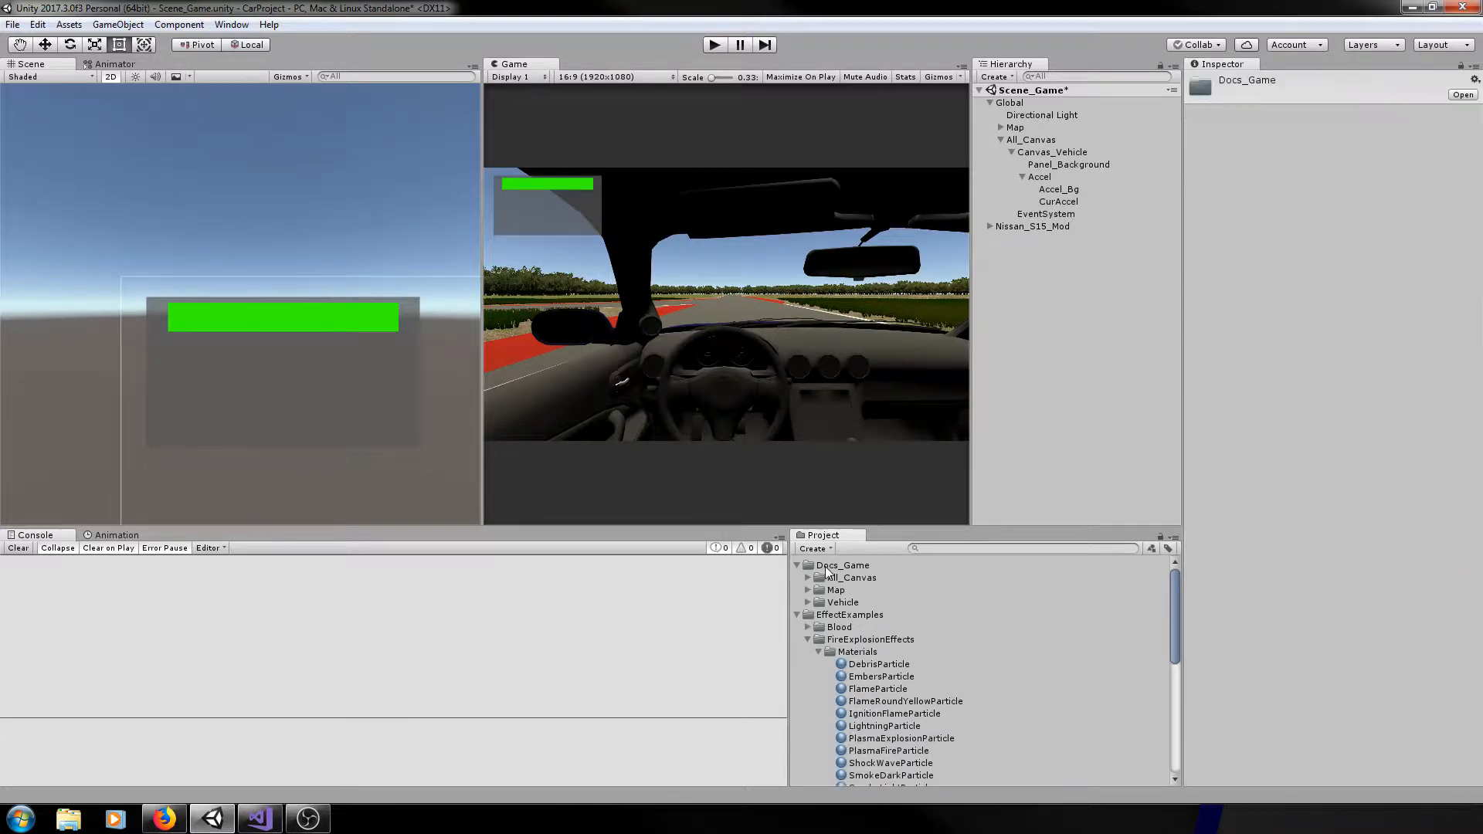
mouse_move(915, 257)
left_click(1043, 258)
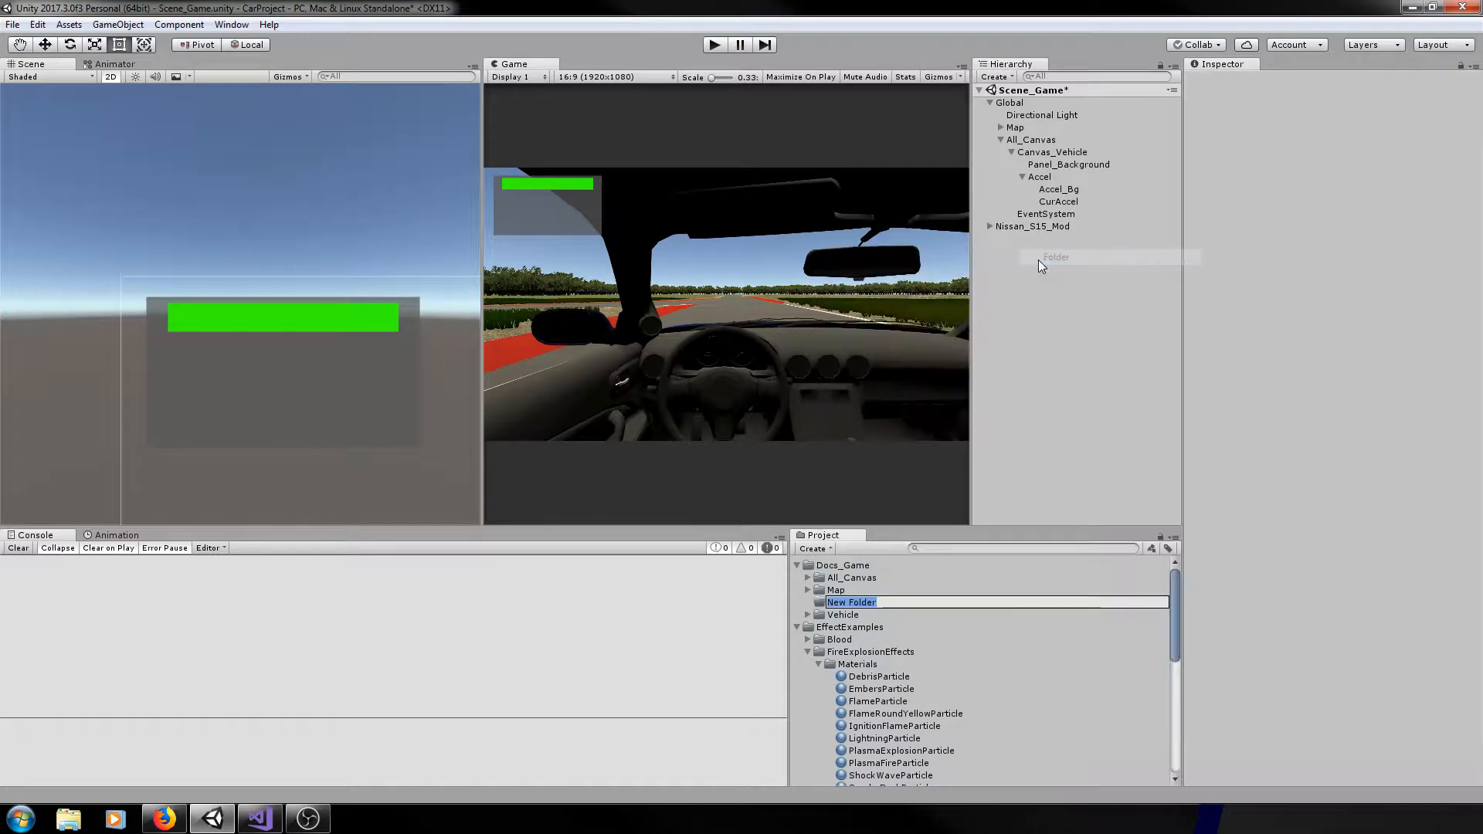
type("Global")
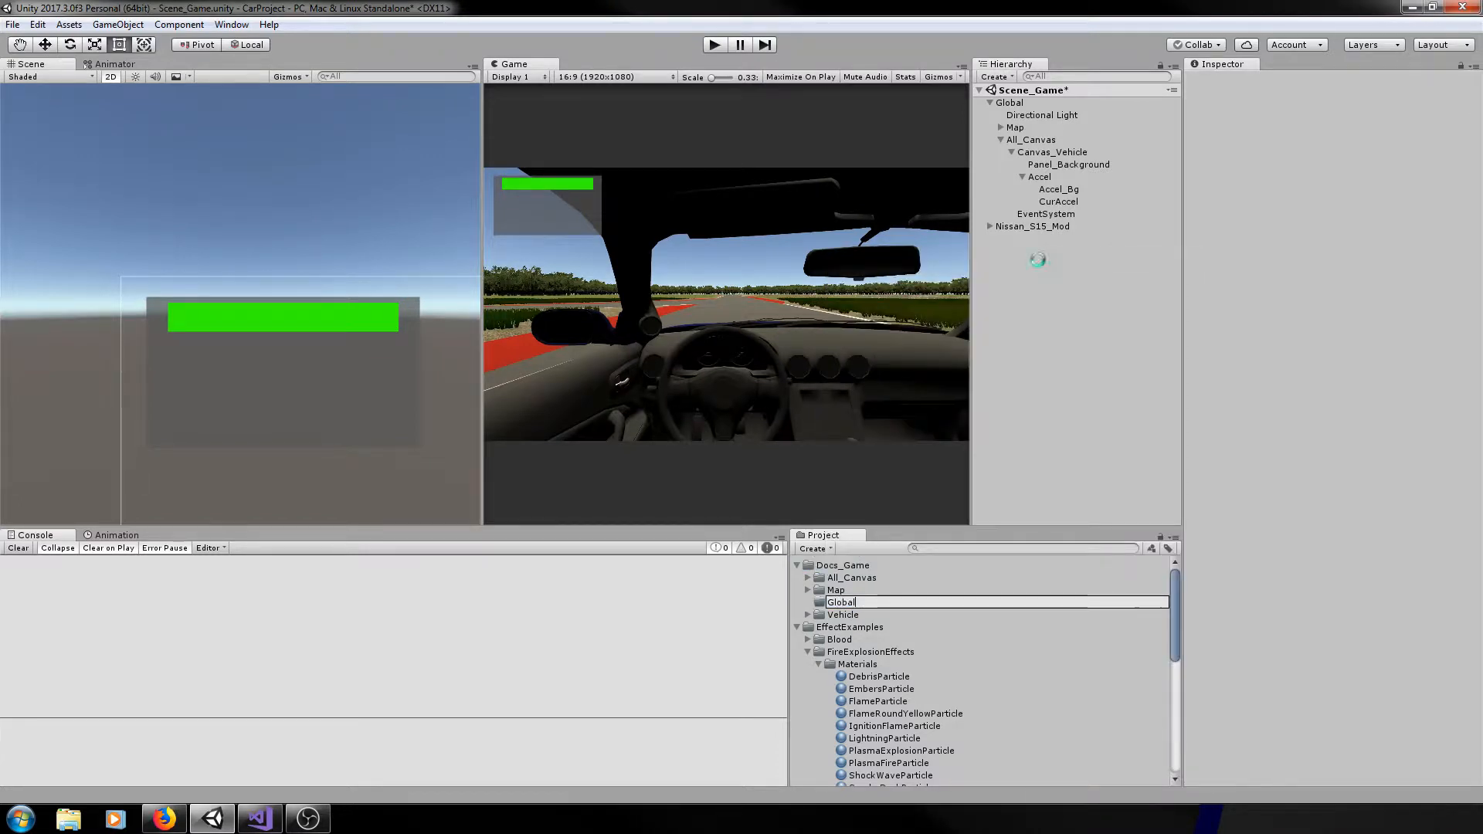
key("Return")
- Create a C# script named Global inside the new Global folder
right_click(856, 589)
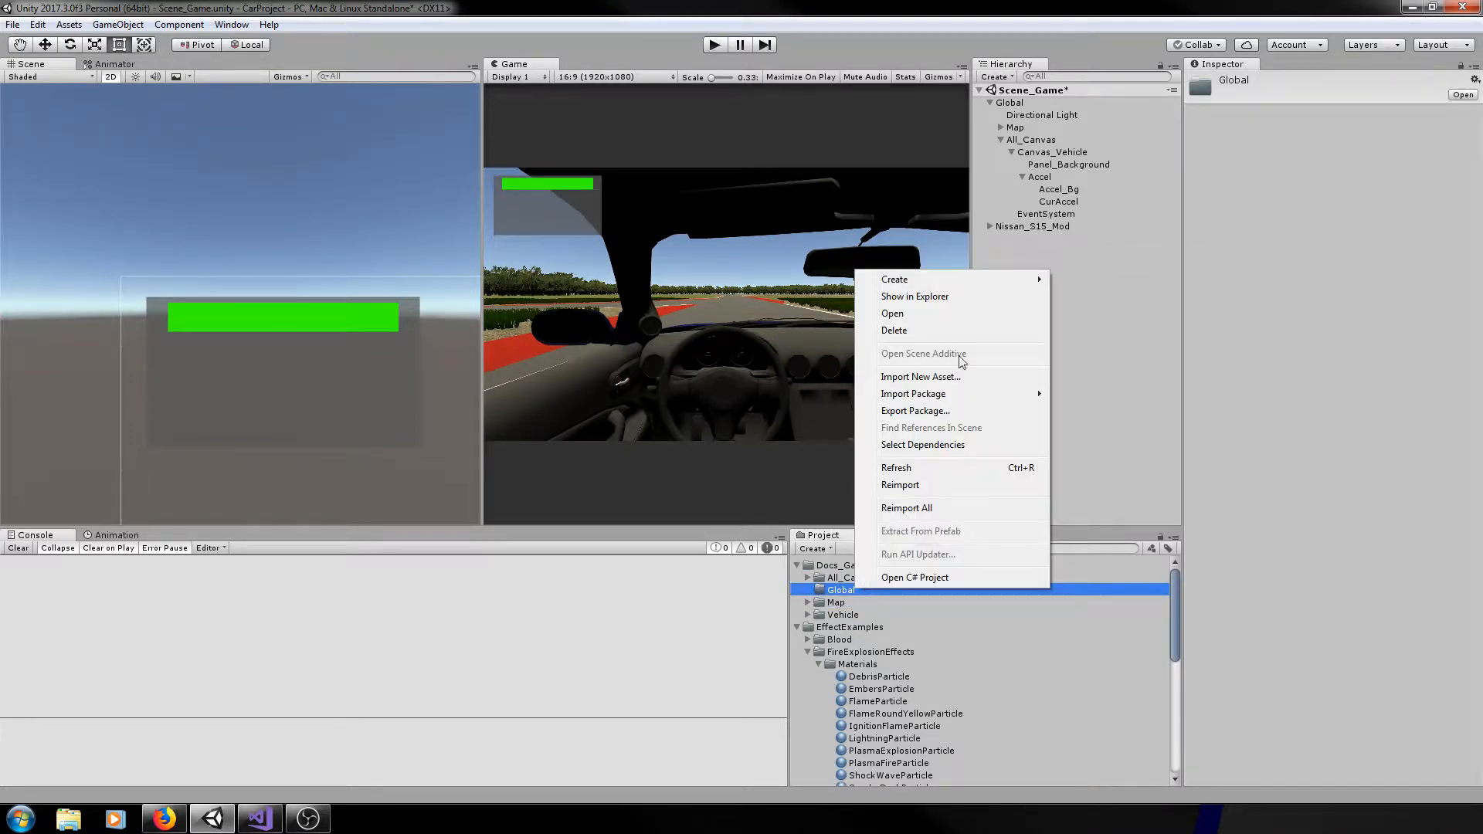
mouse_move(966, 295)
left_click(1092, 301)
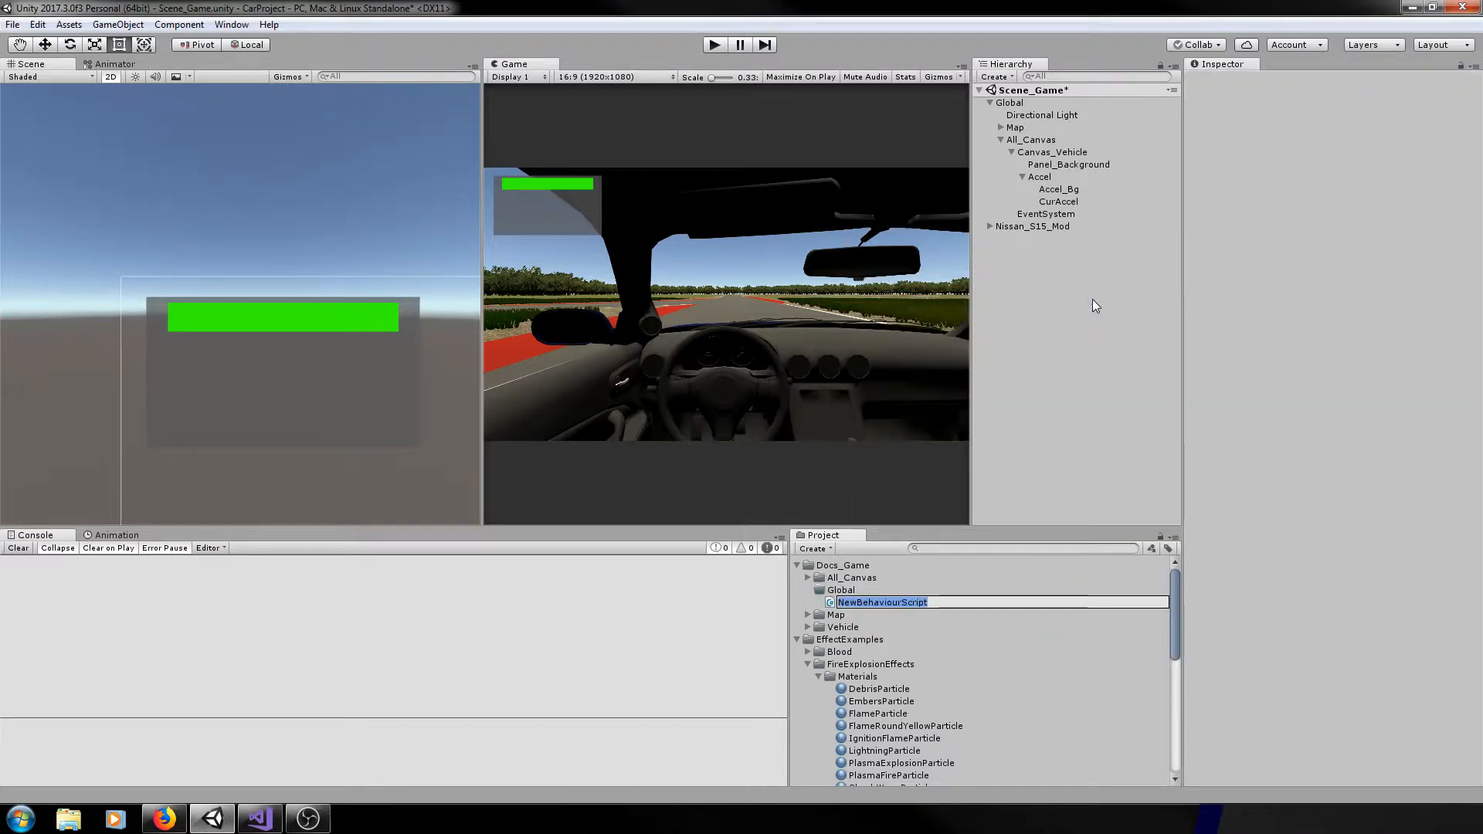
type("Globa")
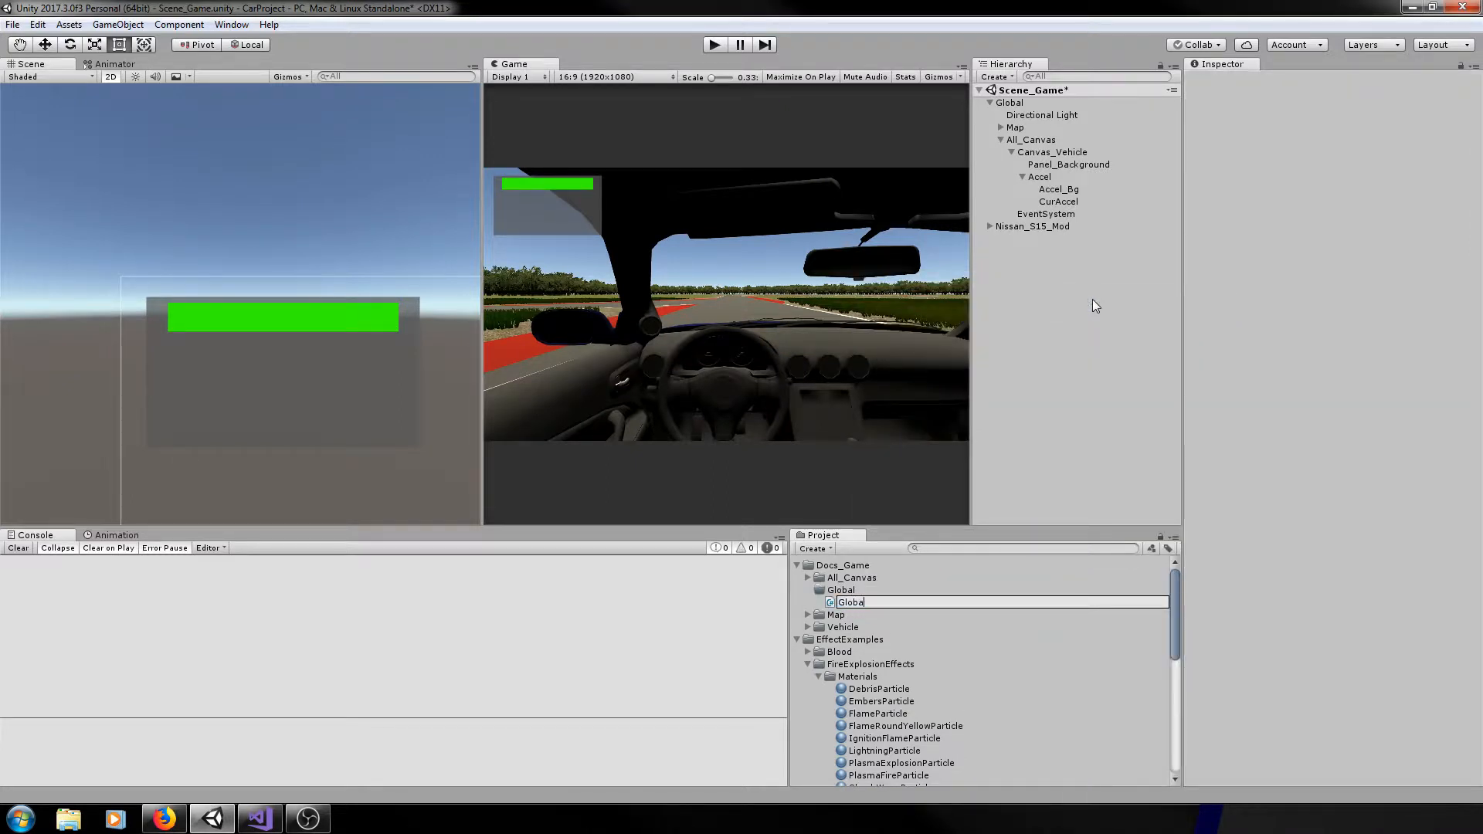
type("l")
key("Return")
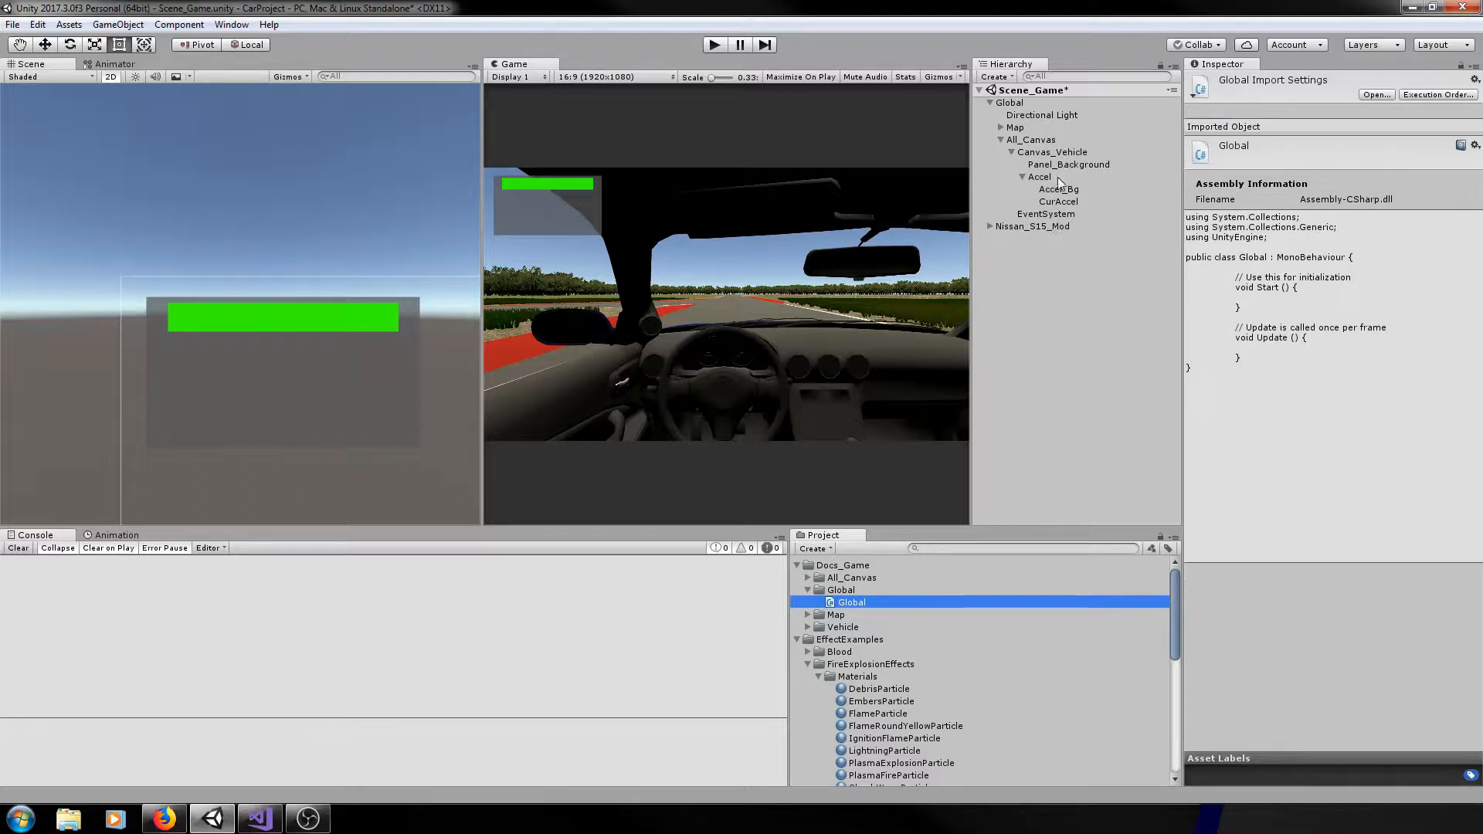
- Attach the Global script to the Global object in the scene hierarchy
left_click(1018, 103)
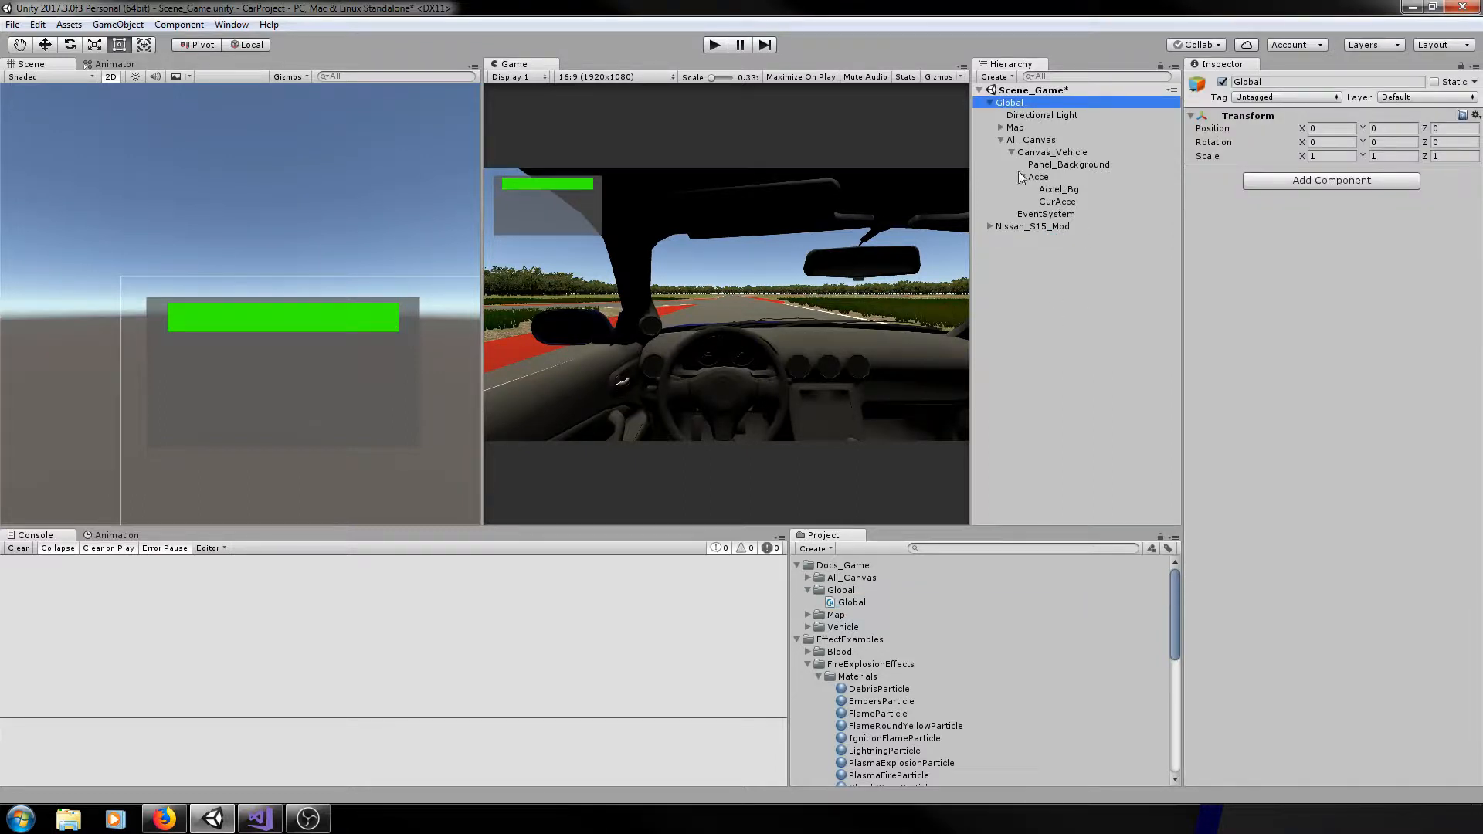
left_click(1044, 153)
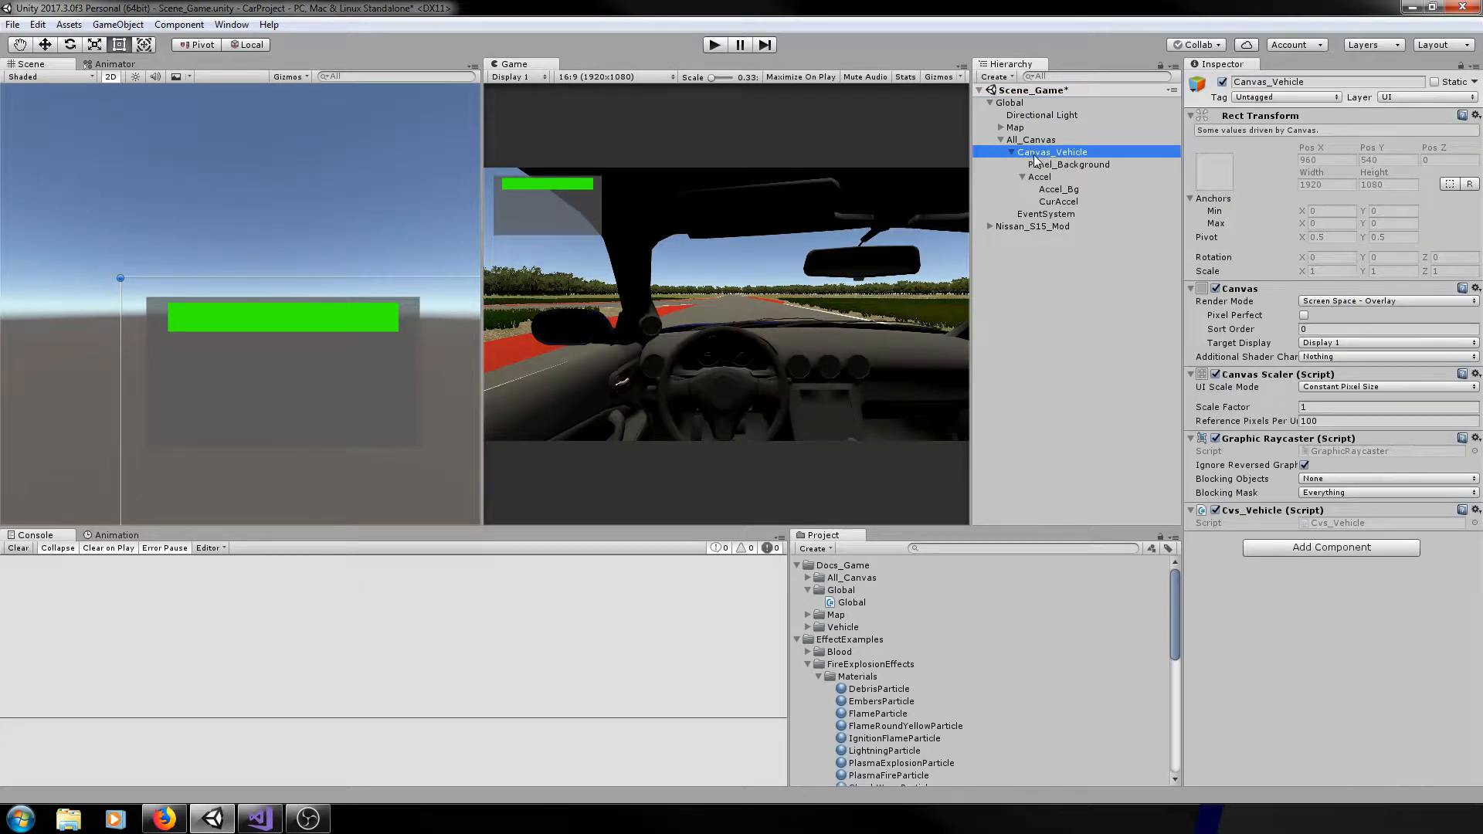
left_click(1027, 104)
left_click_drag(852, 603, 1273, 320)
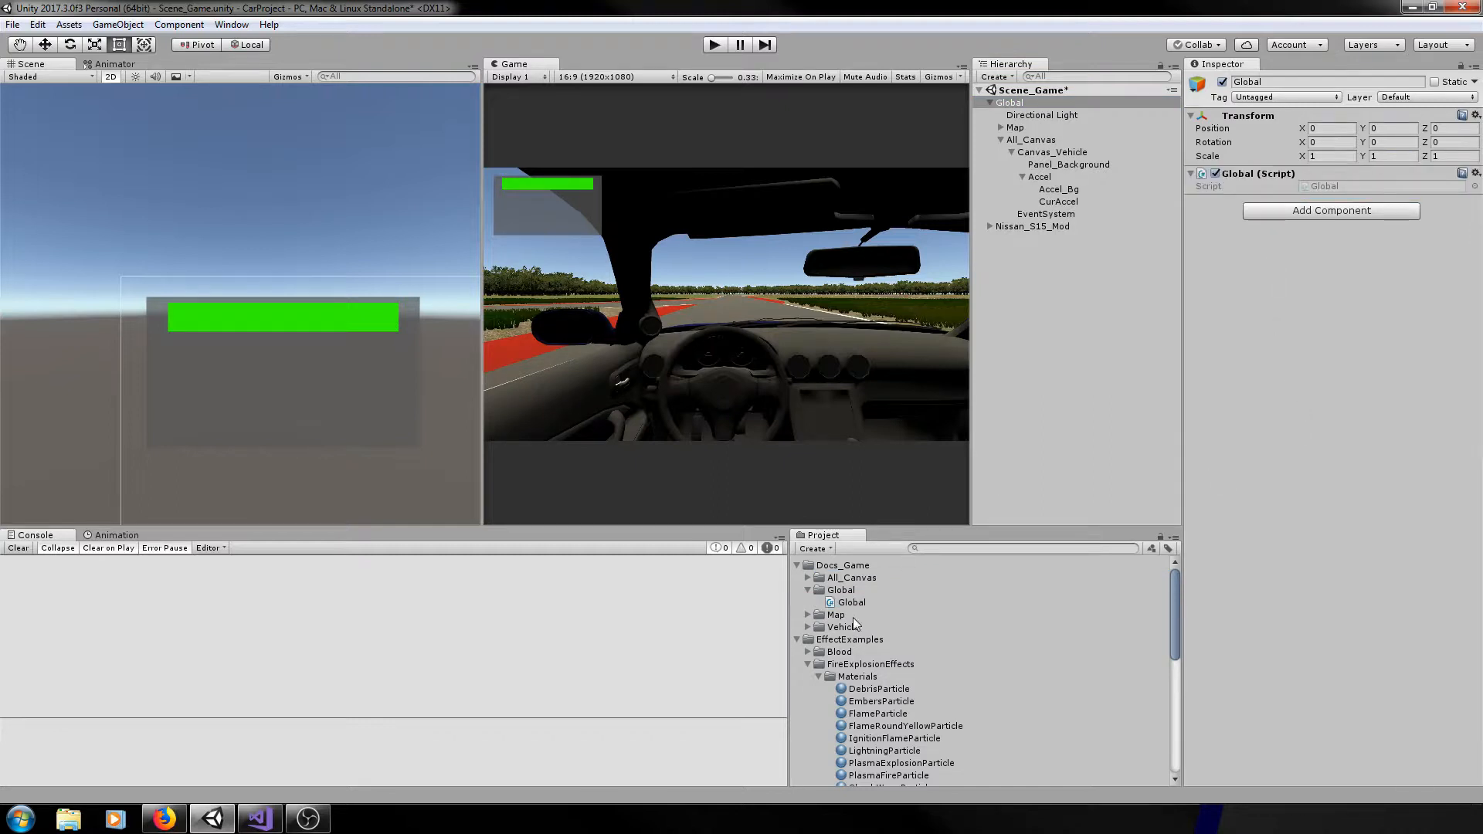
left_click(997, 103)
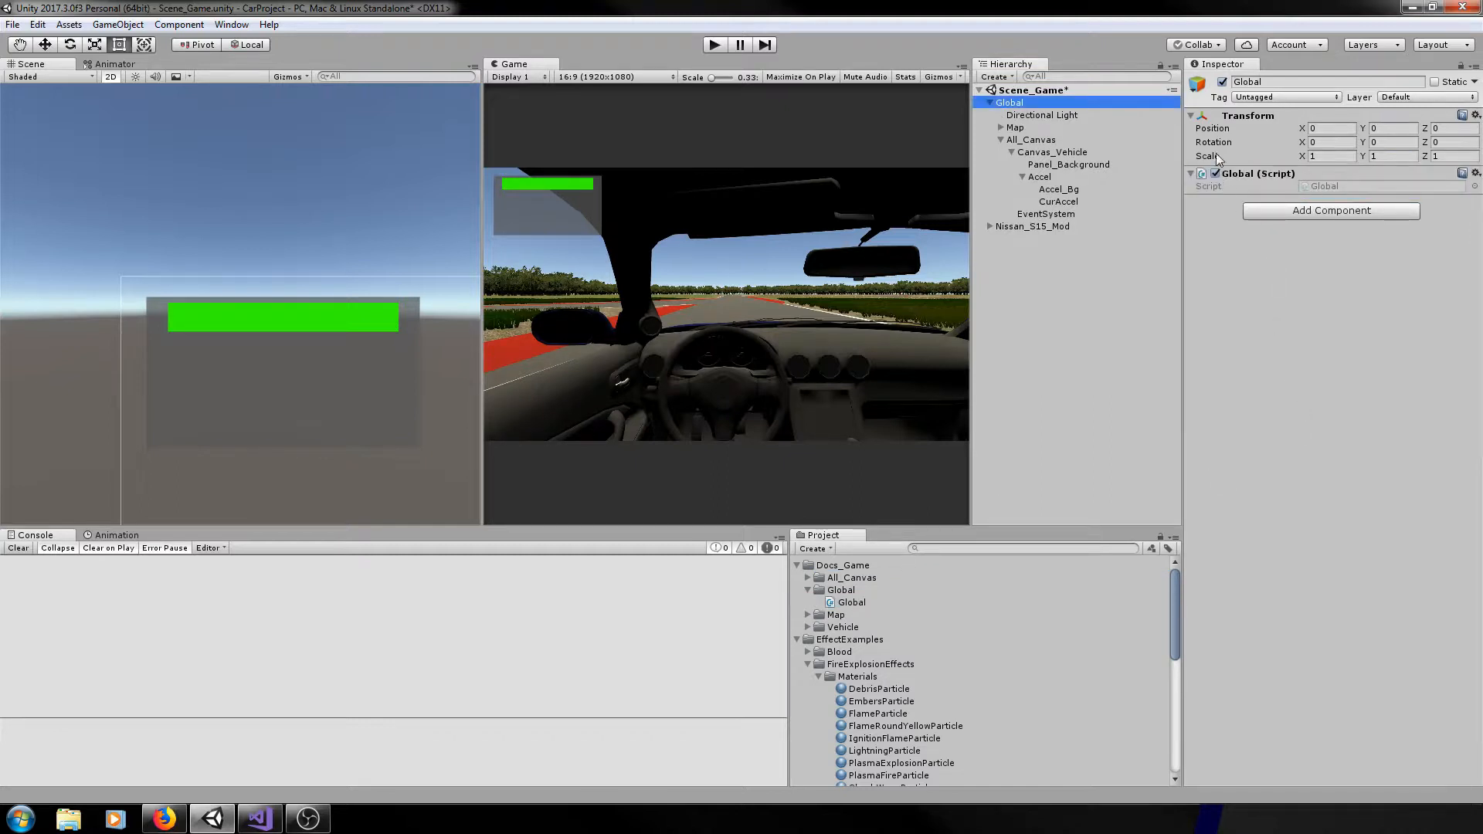
- Open the Global script in Visual Studio, reload the solution while saving the Cvs_Vehicle changes, and select Global.cs in the solution tree
double_click(867, 599)
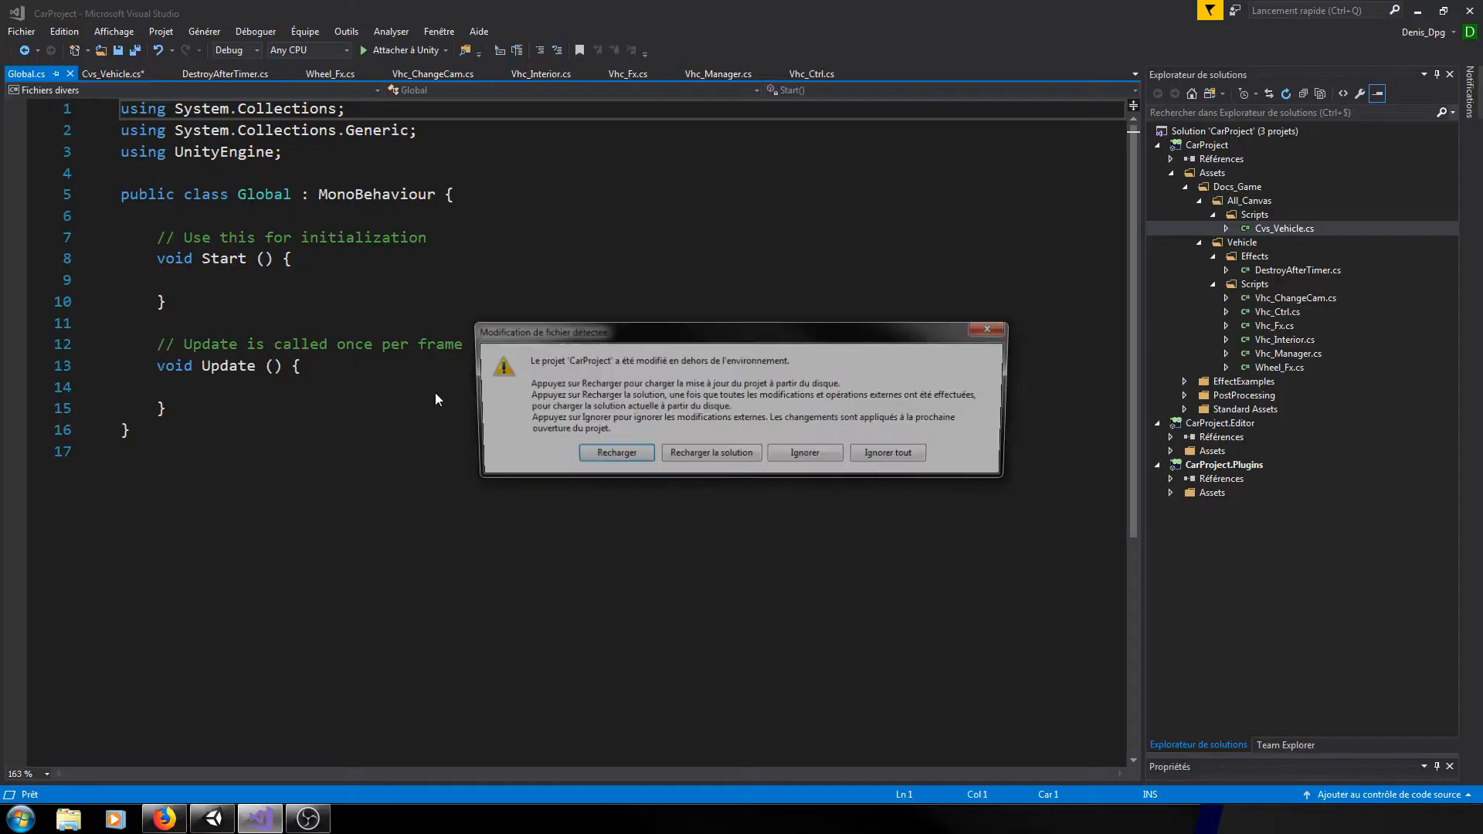
left_click(685, 456)
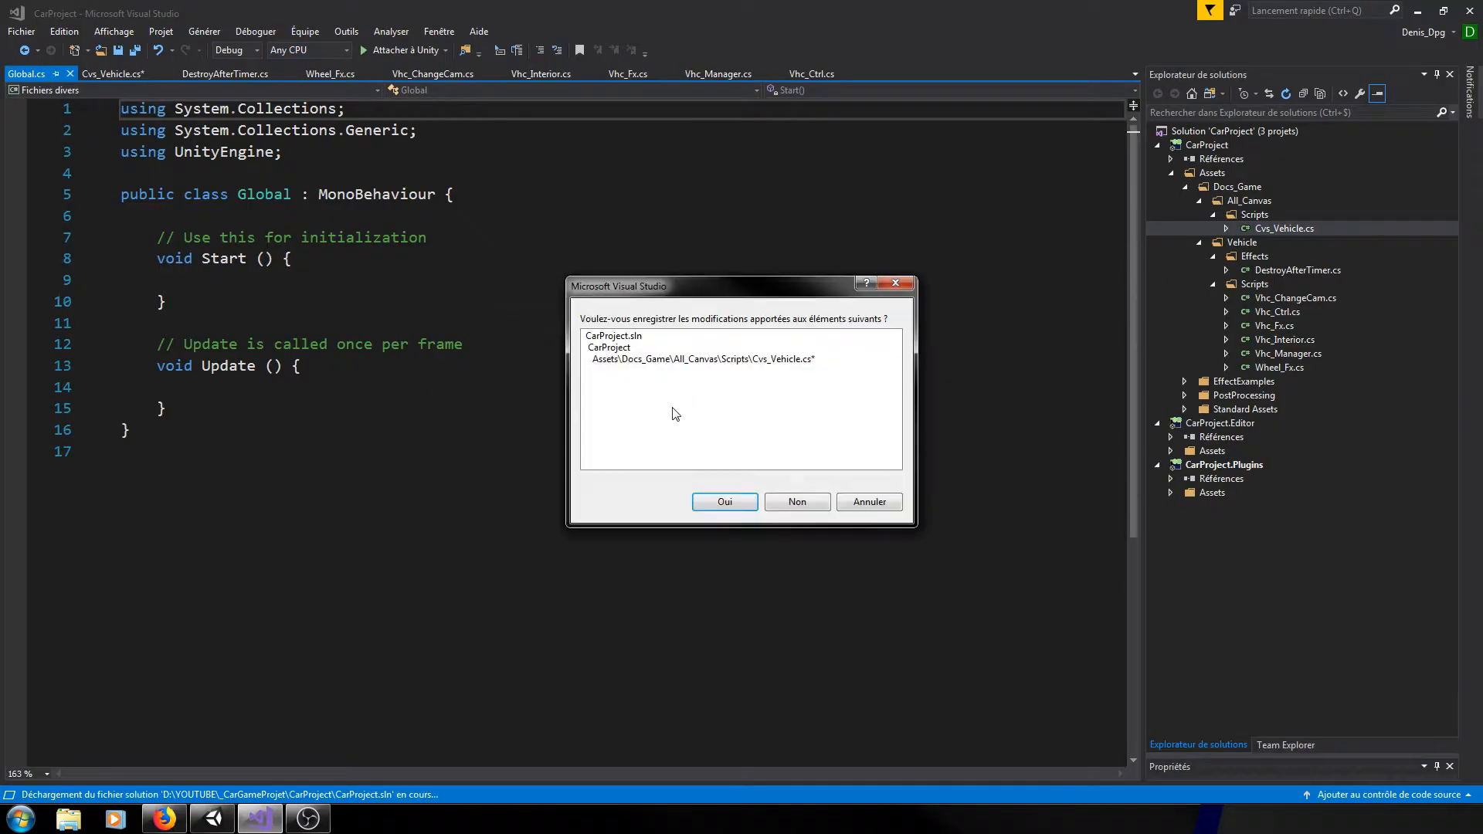
left_click(727, 501)
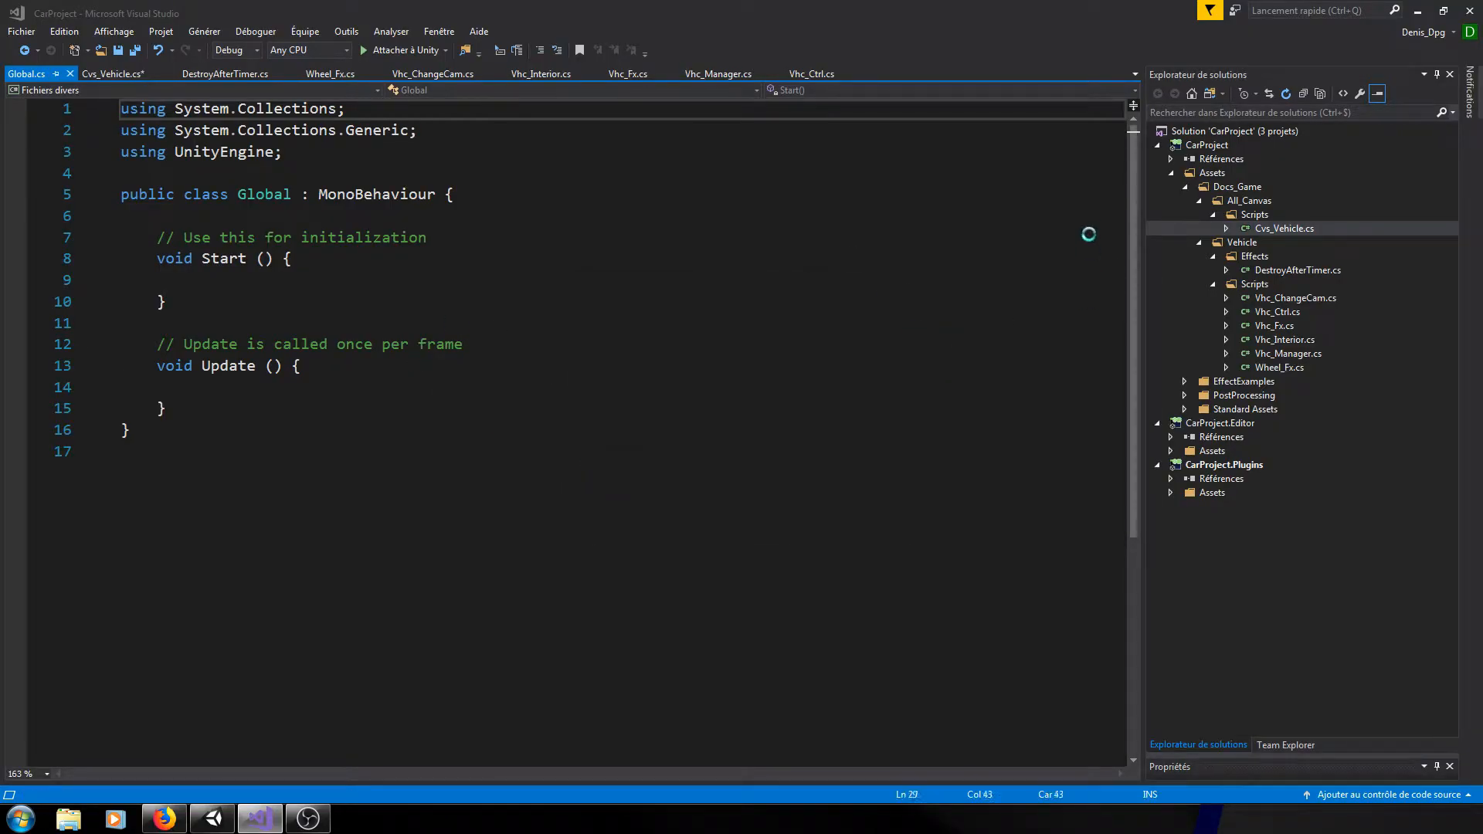
left_click(1200, 243)
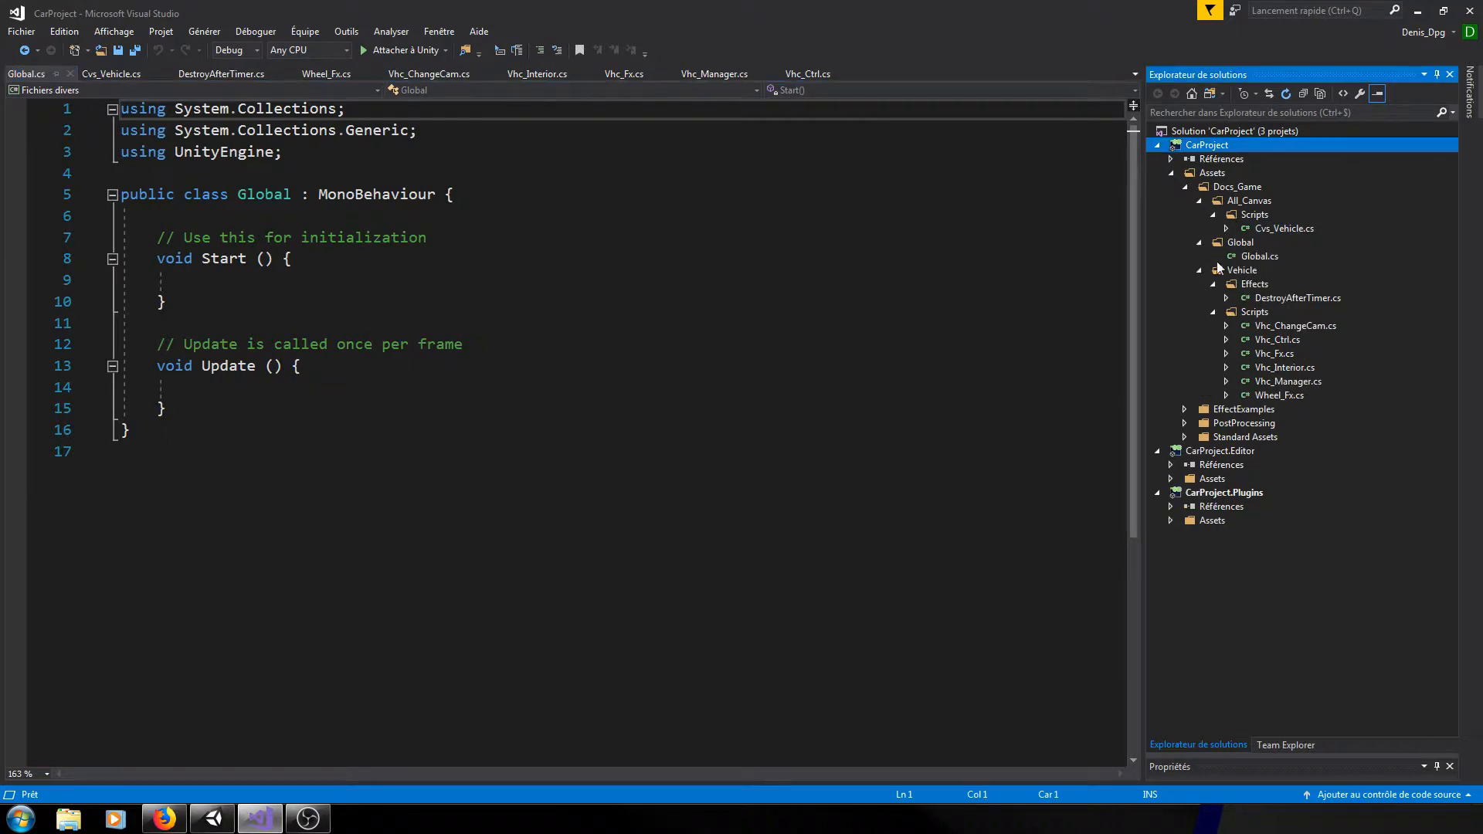
left_click(1236, 256)
left_click(1284, 94)
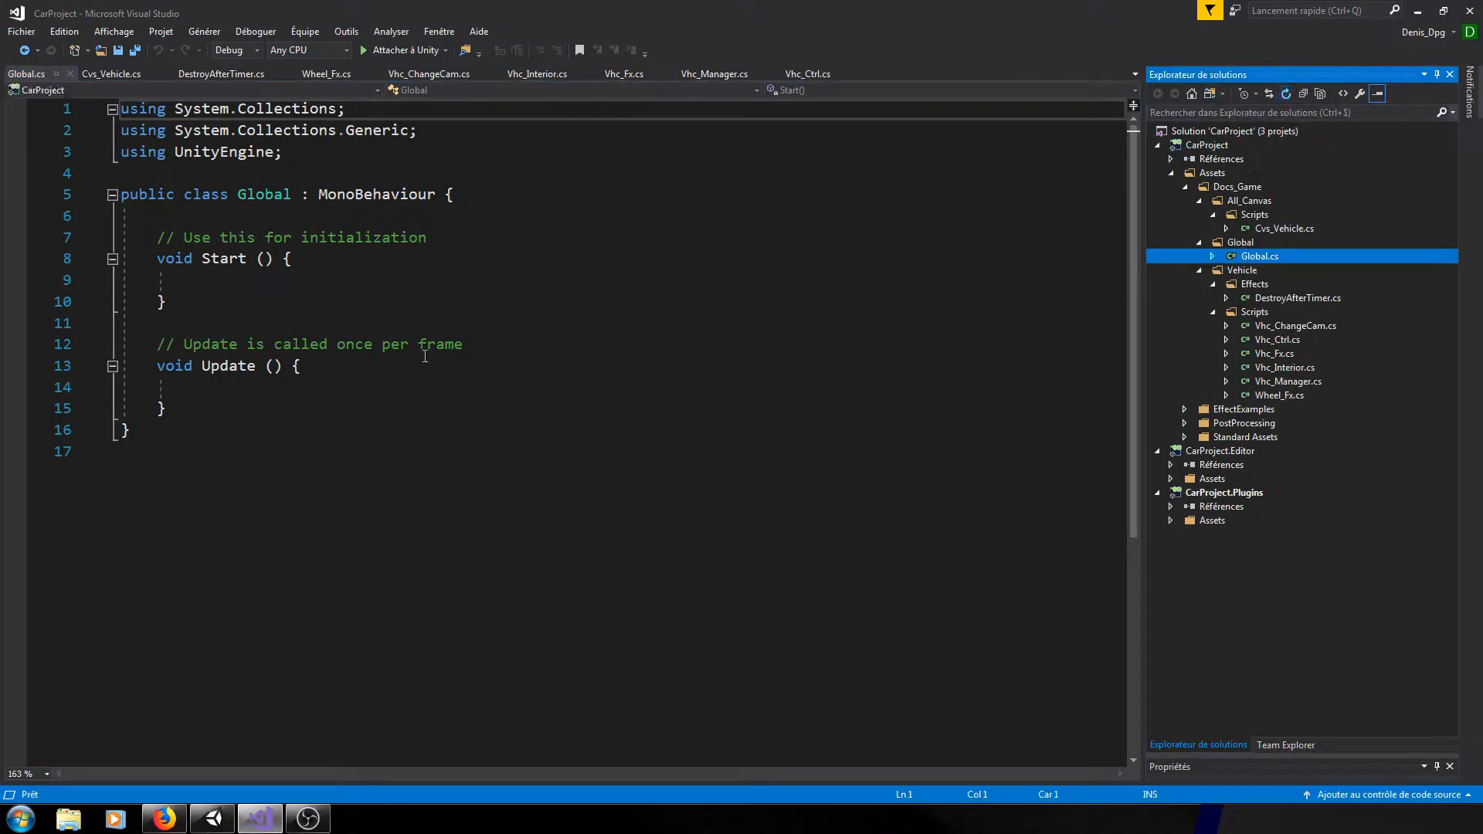
- Remove the default Start and Update methods from the Global class and put its opening brace on a separate line
left_click_drag(177, 411, 122, 216)
key("BackSpace")
key("Up")
key("End")
key("Left")
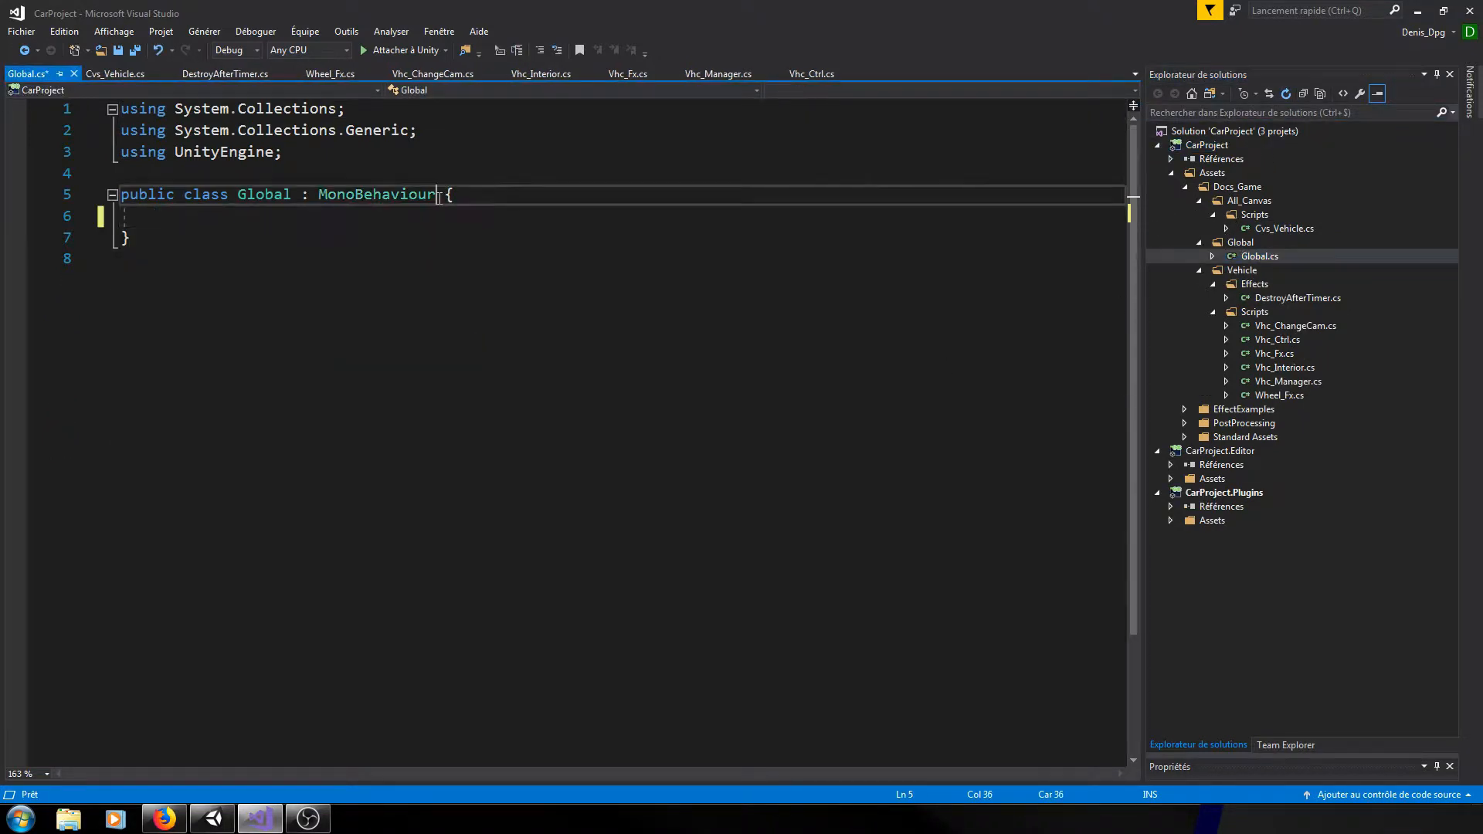
key("Return")
- Declare the field "public static Cvs_Vehicle _Cvs_Vehicle;" in the Global class
left_click(205, 239)
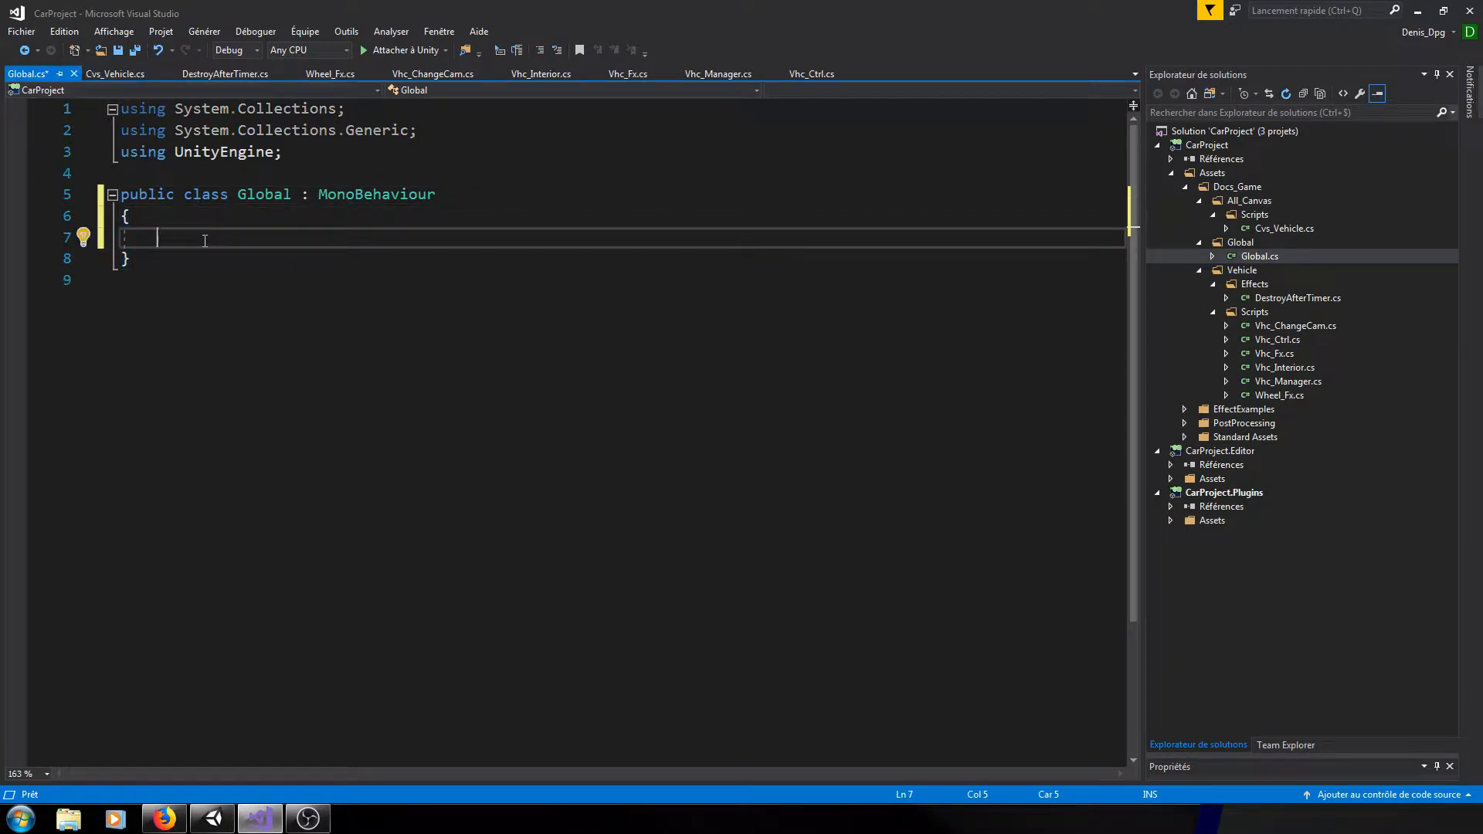
type("public stat")
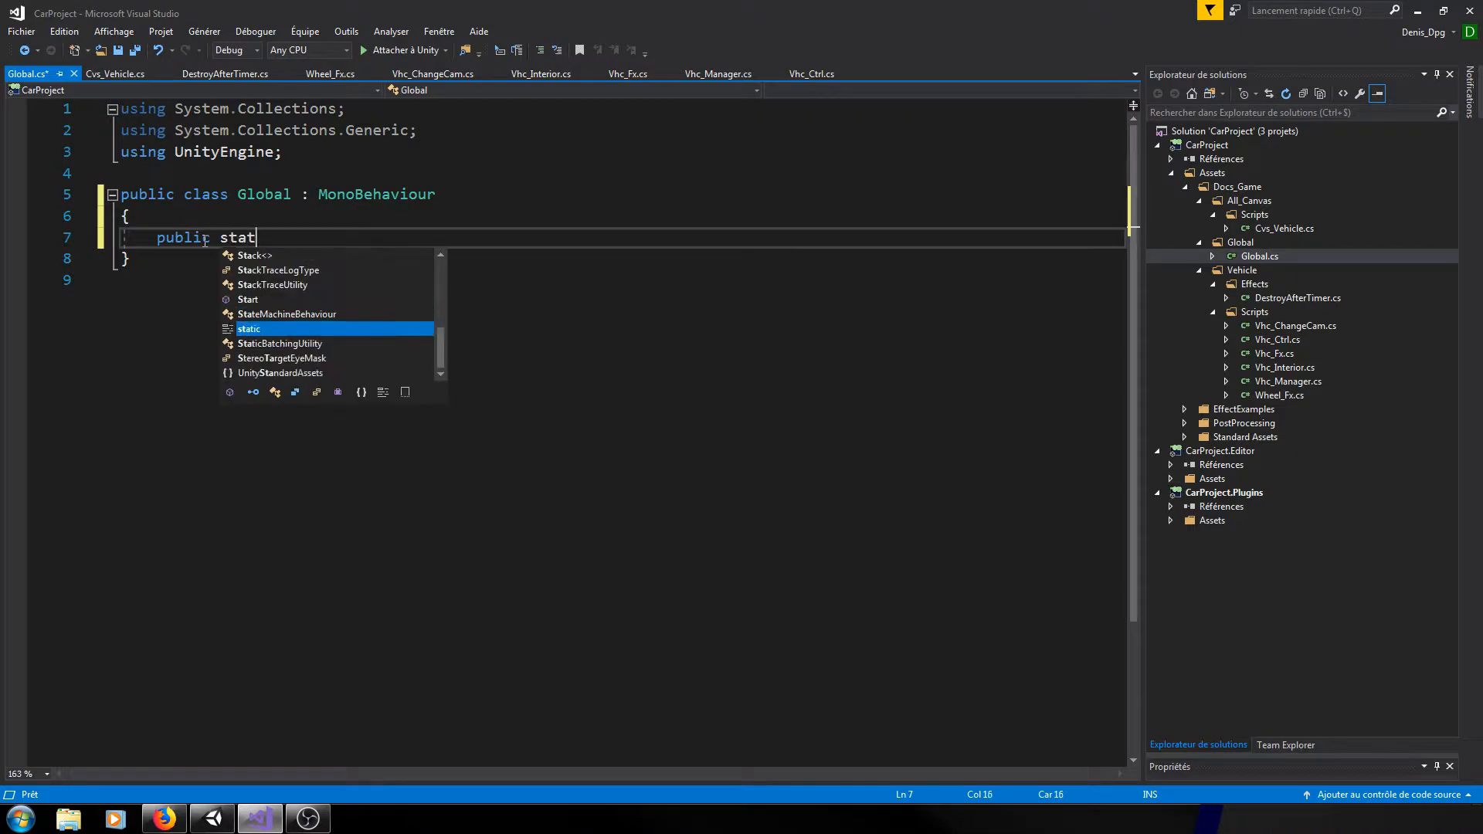
key("Tab")
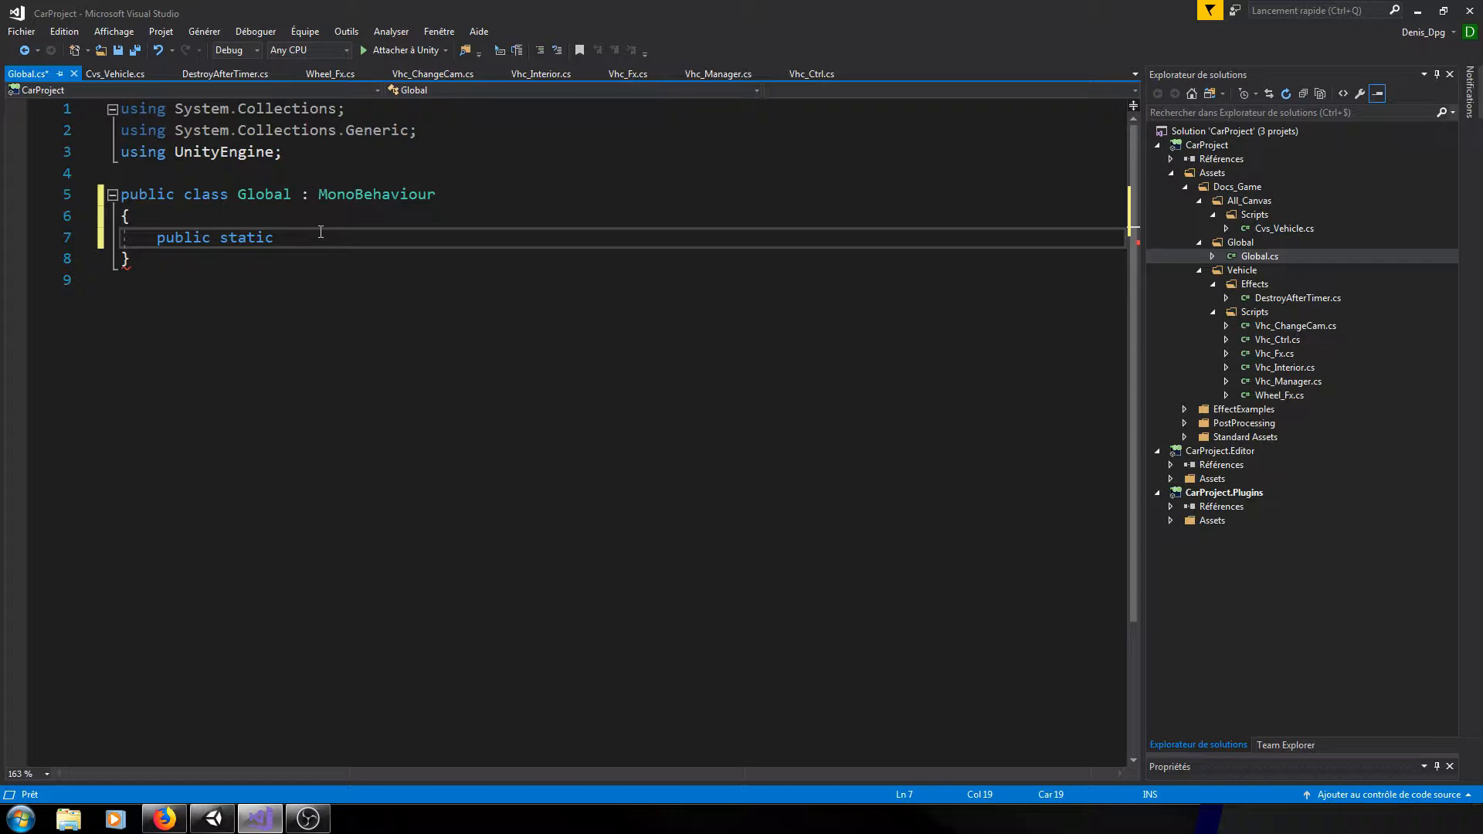
type("Cvs_Vehicle ç")
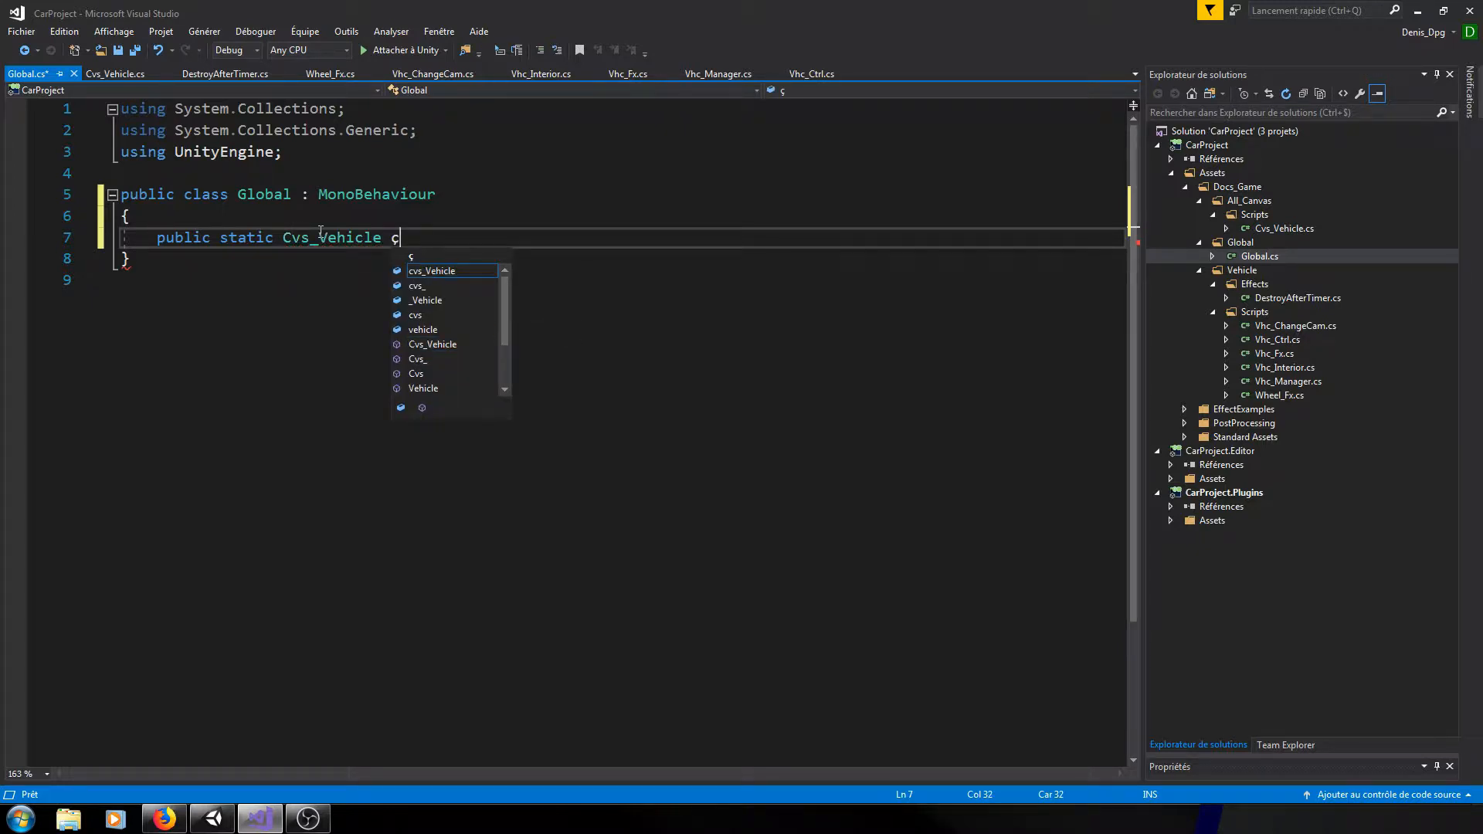
type("Cv")
key("BackSpace")
key("BackSpace")
key("BackSpace")
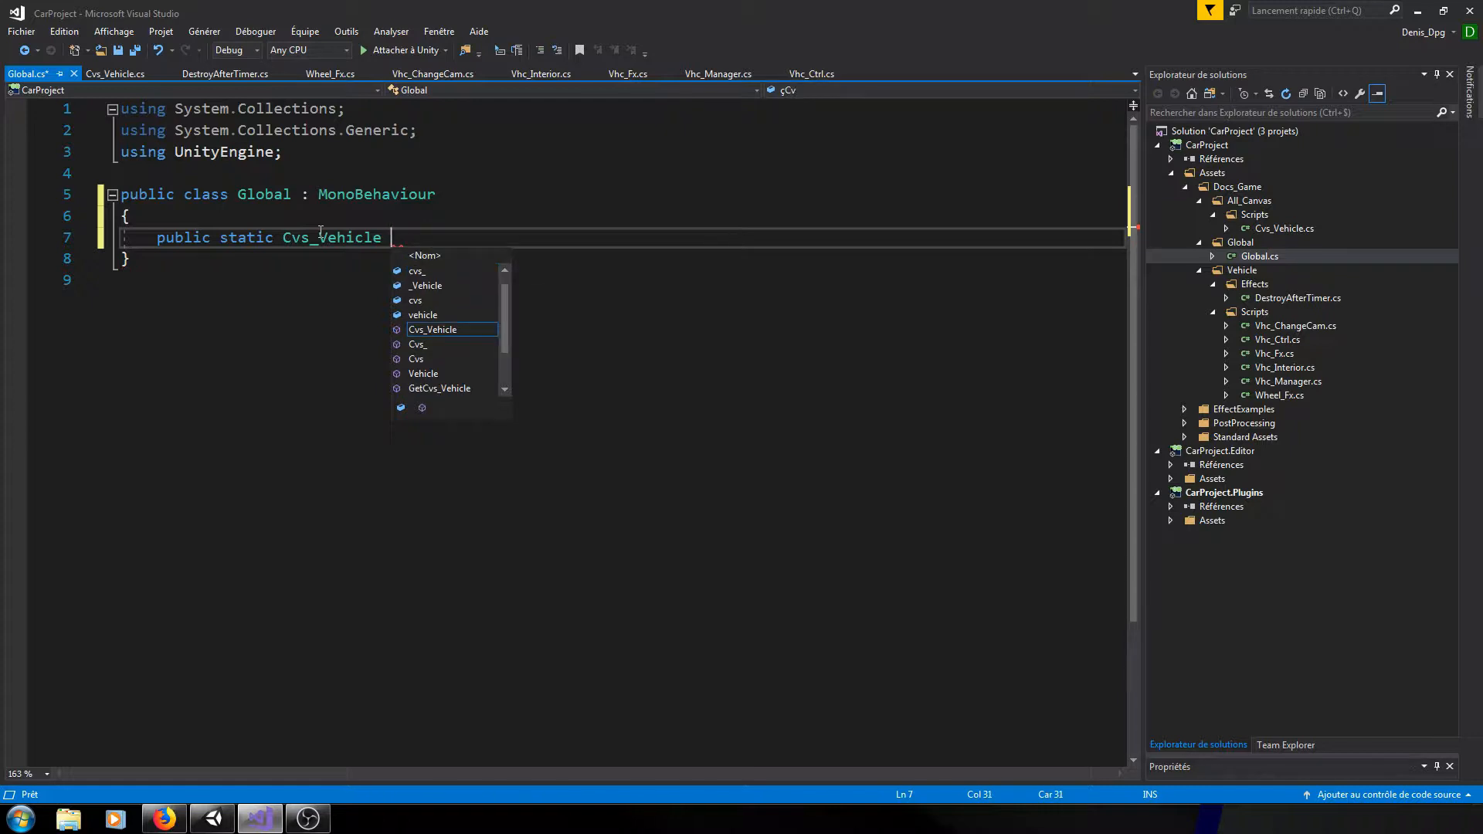
type("_")
type("Cvc")
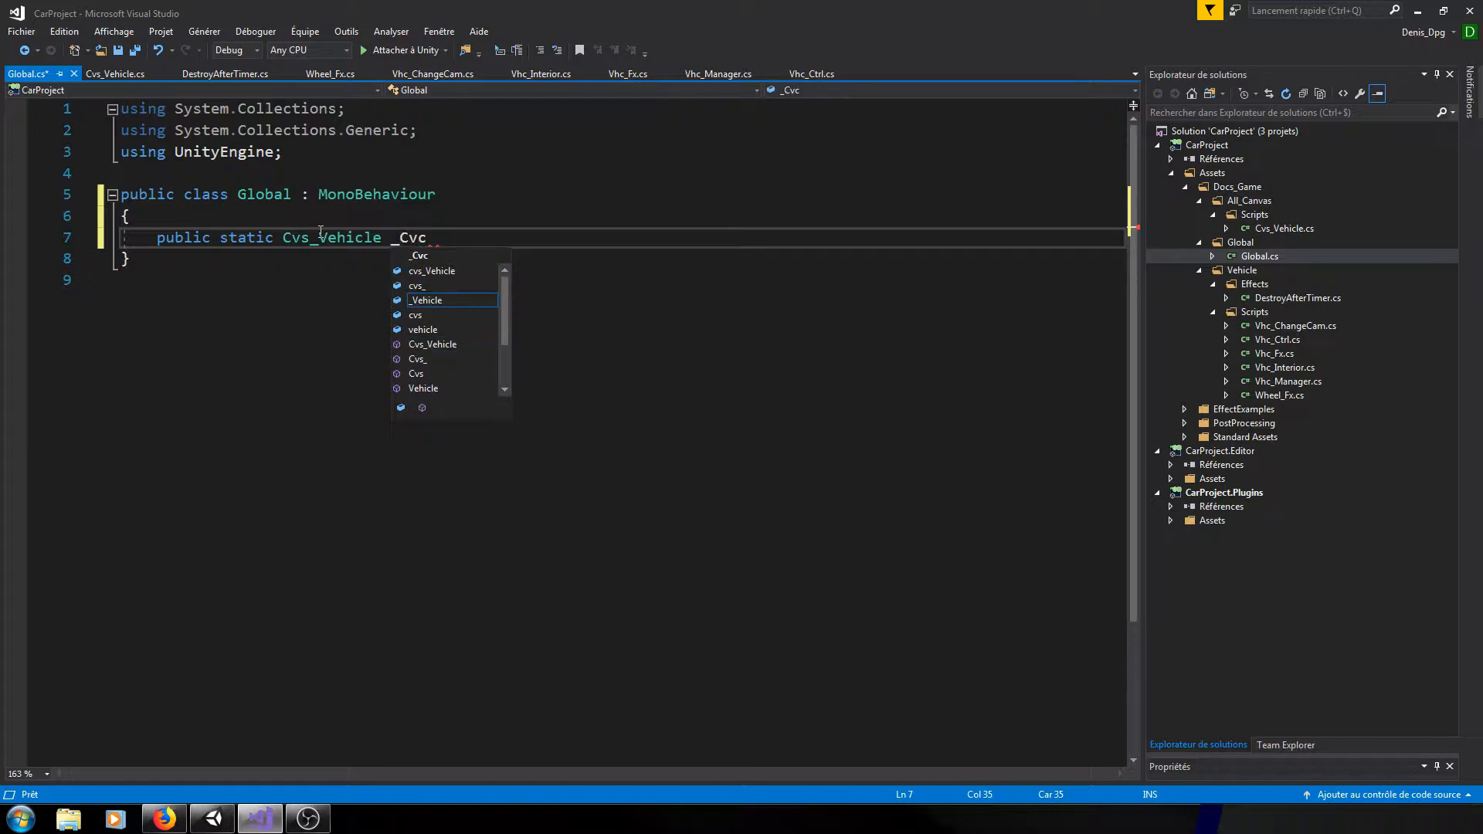
key("BackSpace")
type("s_Vehicle;")
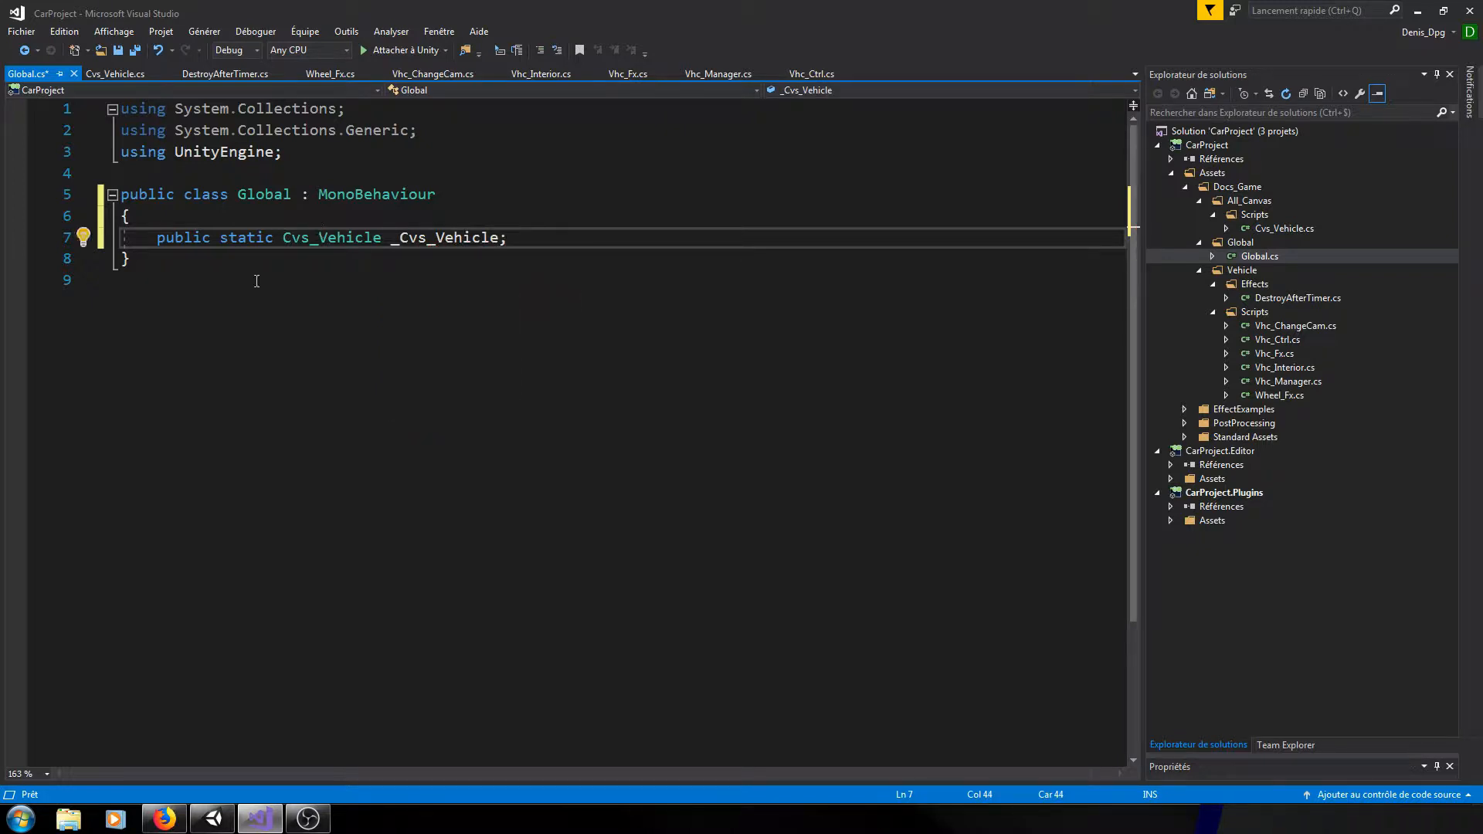
left_click(436, 238)
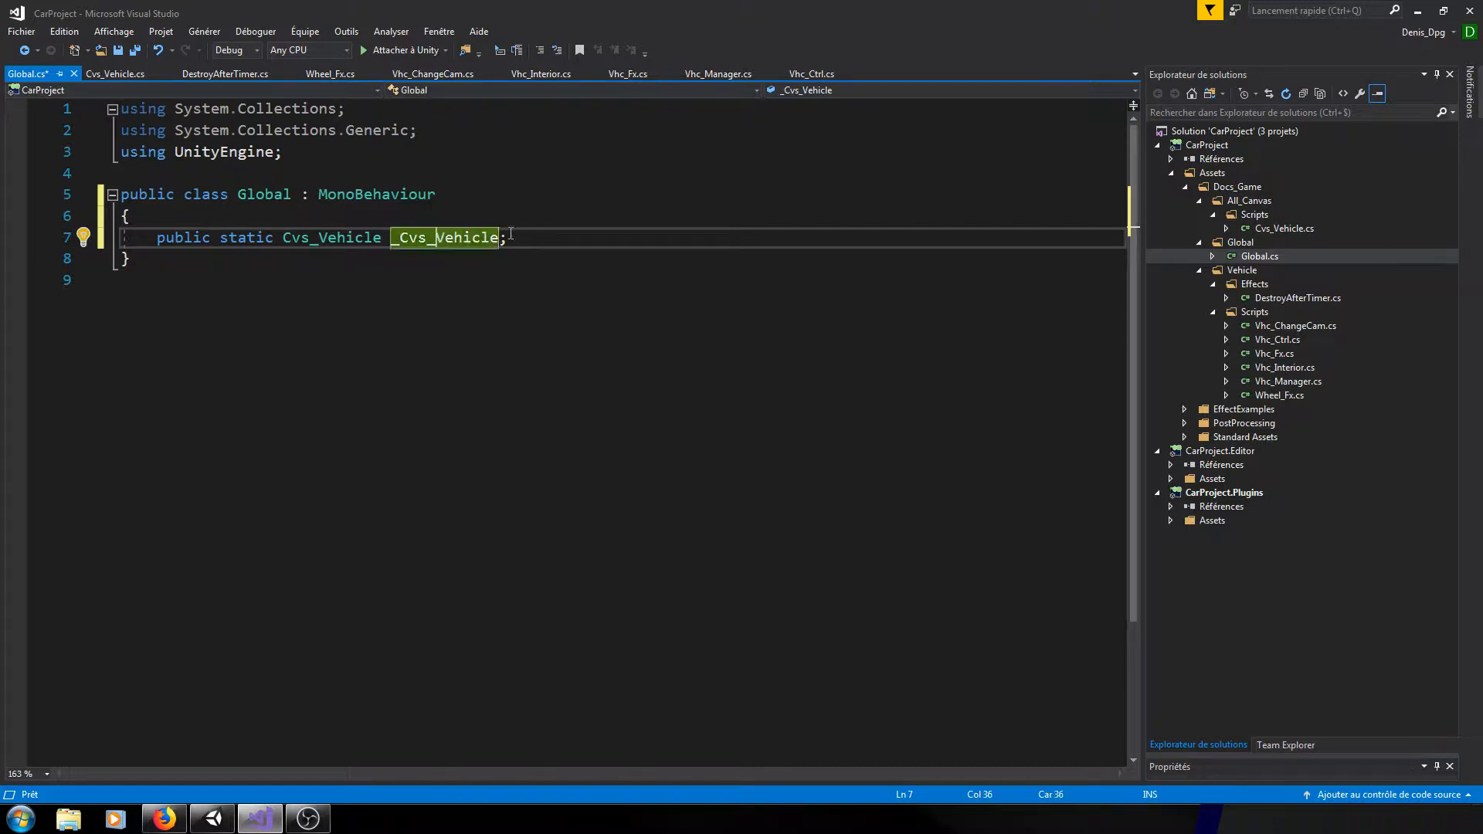
left_click(511, 237)
- Add a private Awake method to the Cvs_Vehicle class containing "Global._Cvs_Vehicle = this;"
left_click(115, 73)
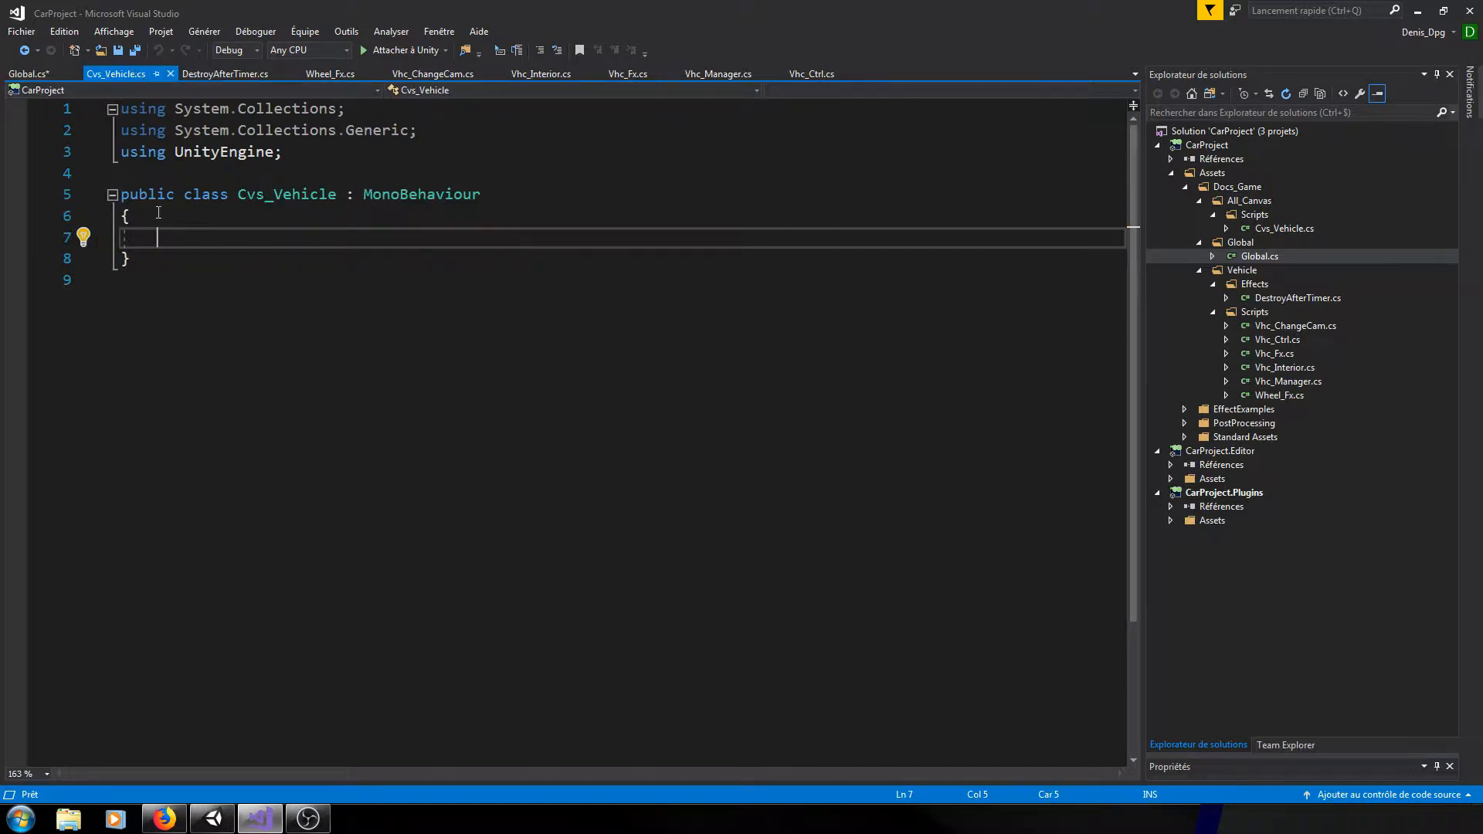
type("void")
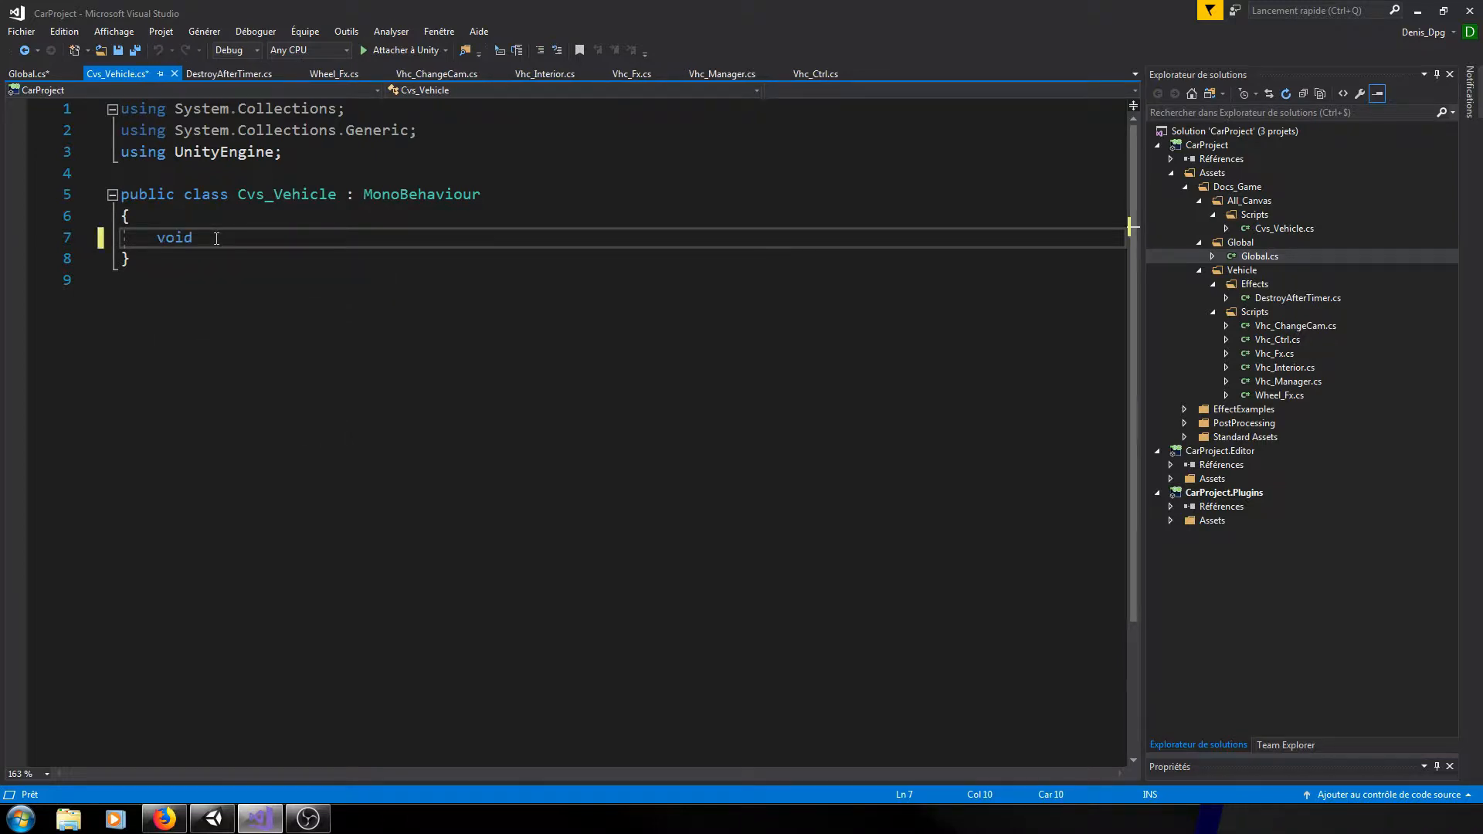
key("Return")
type("Global.")
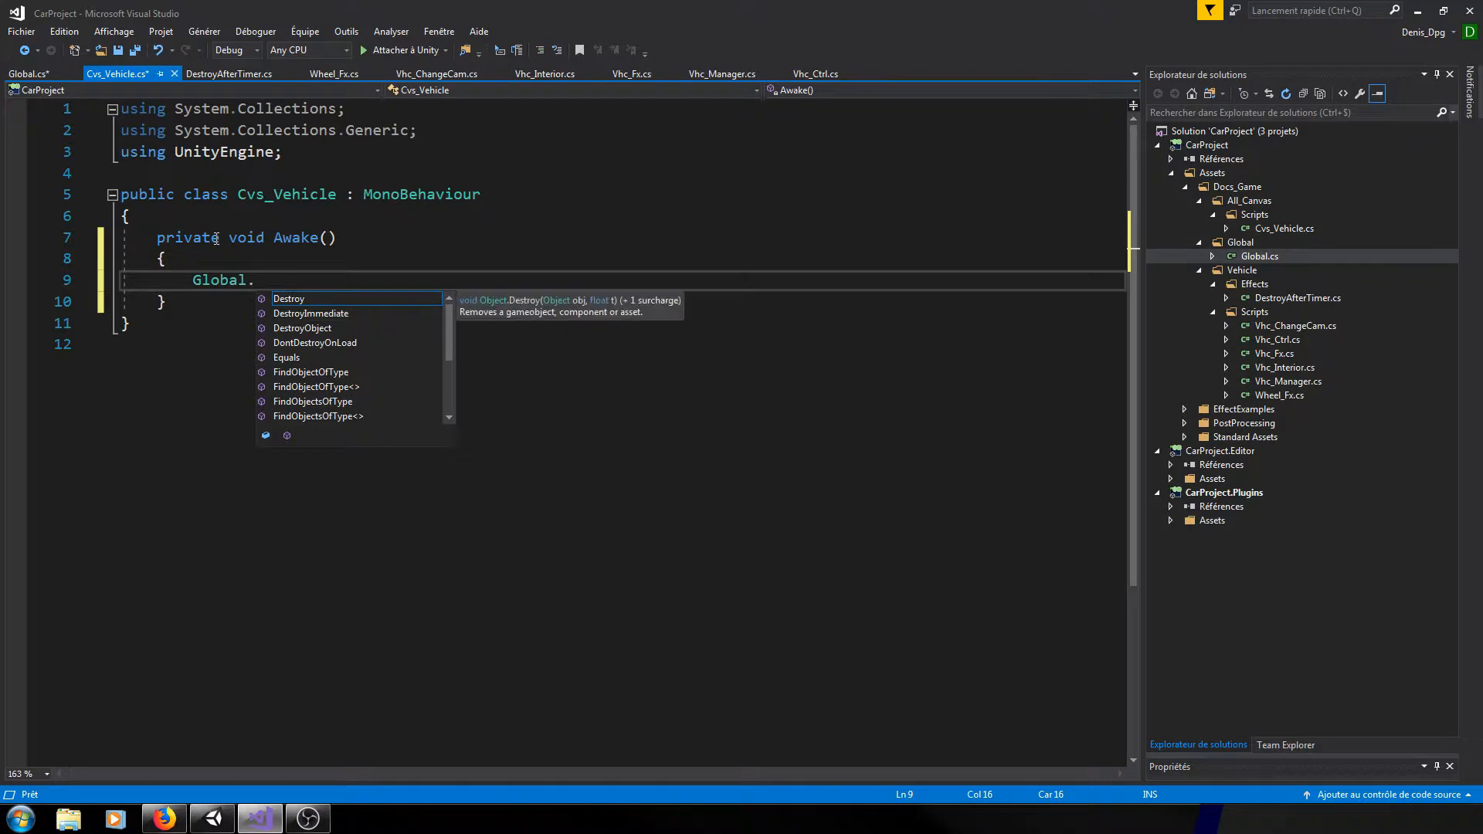
type("_")
key("Tab")
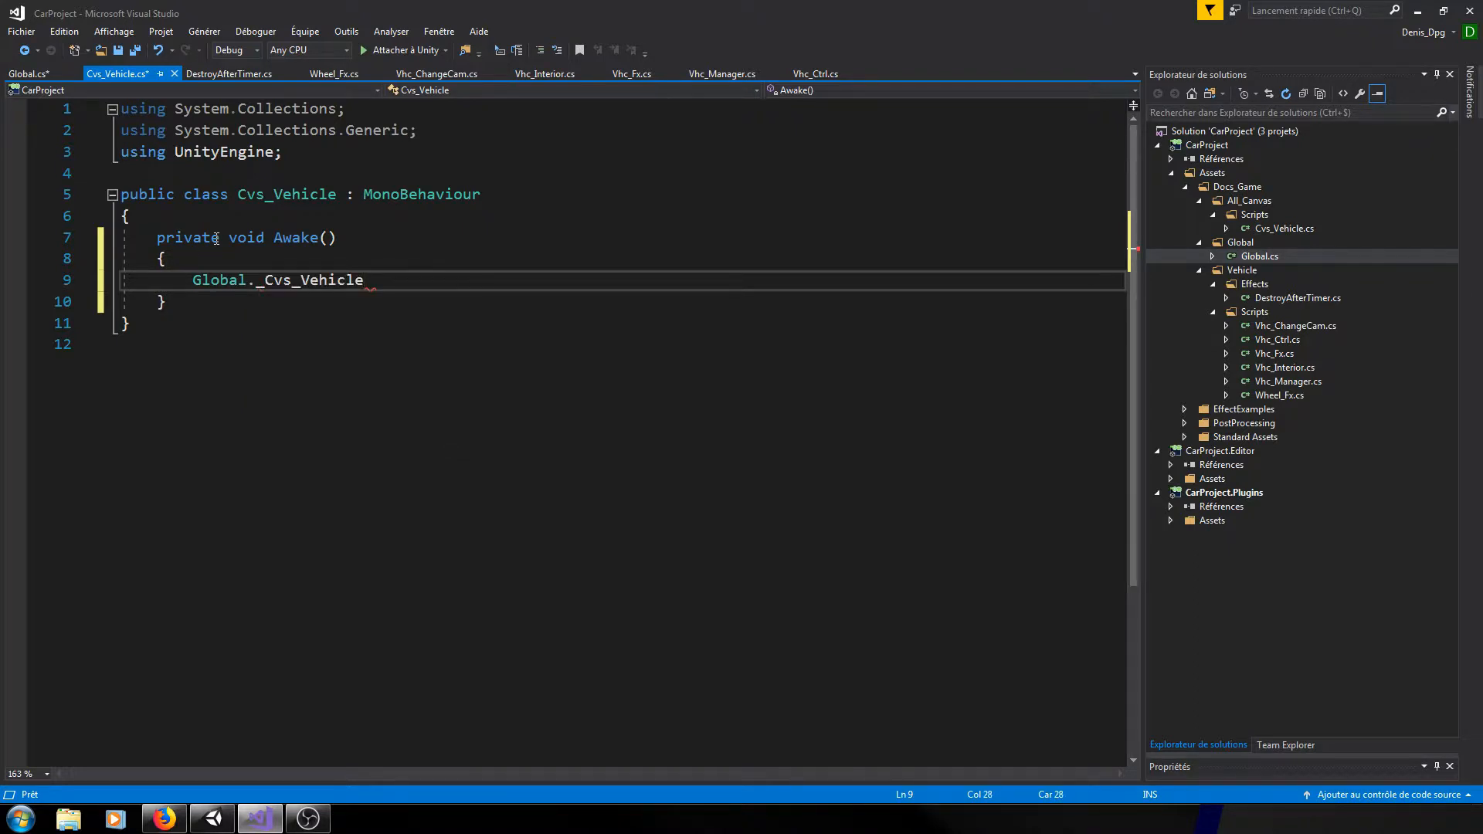
type("= this;")
- Add an empty "public void Refresh_Accel()" method below Awake in the Cvs_Vehicle class
left_click(207, 302)
key("Return")
key("Return")
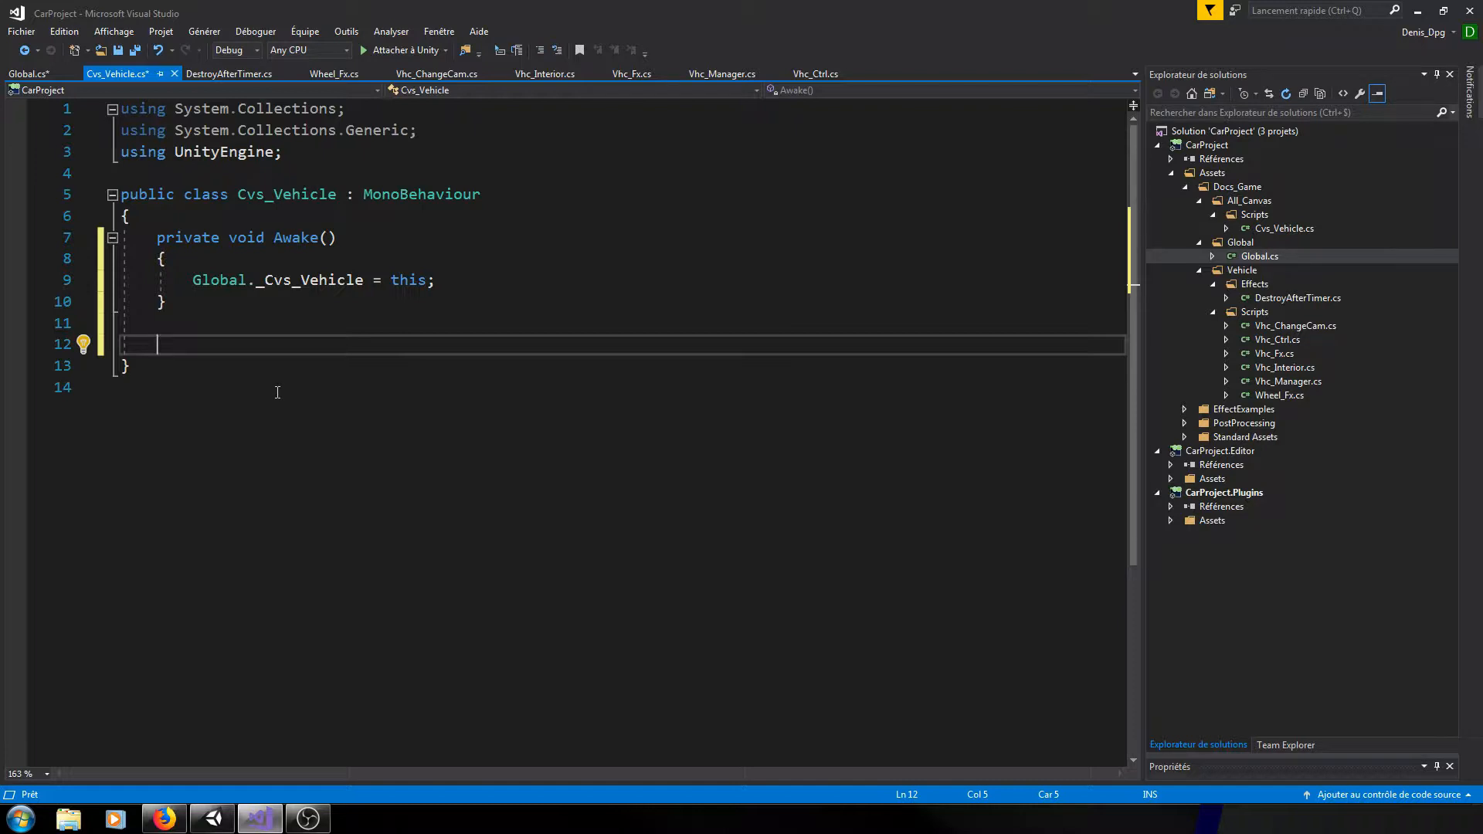
type("public void Refresh_")
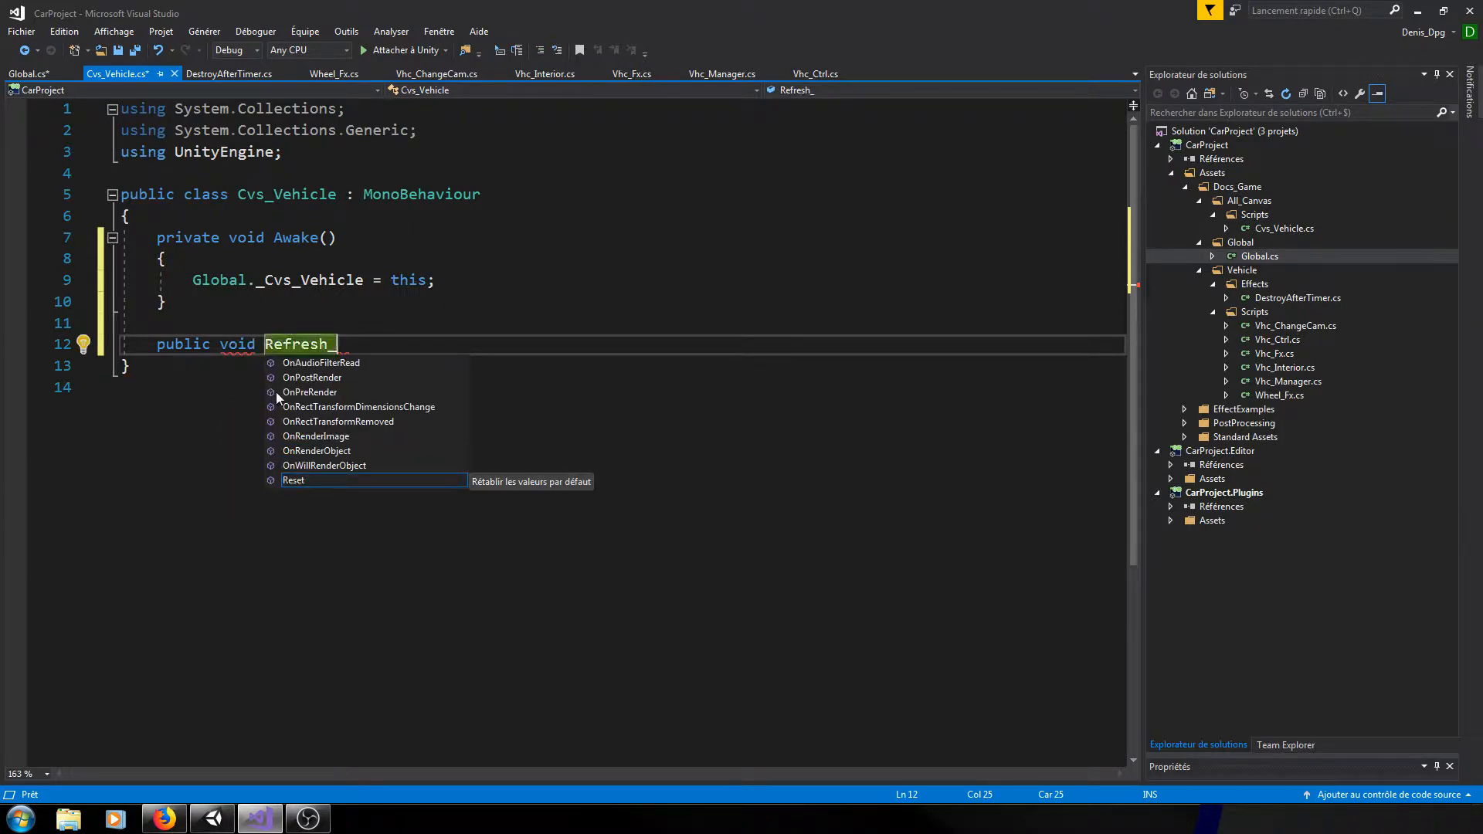
type("A")
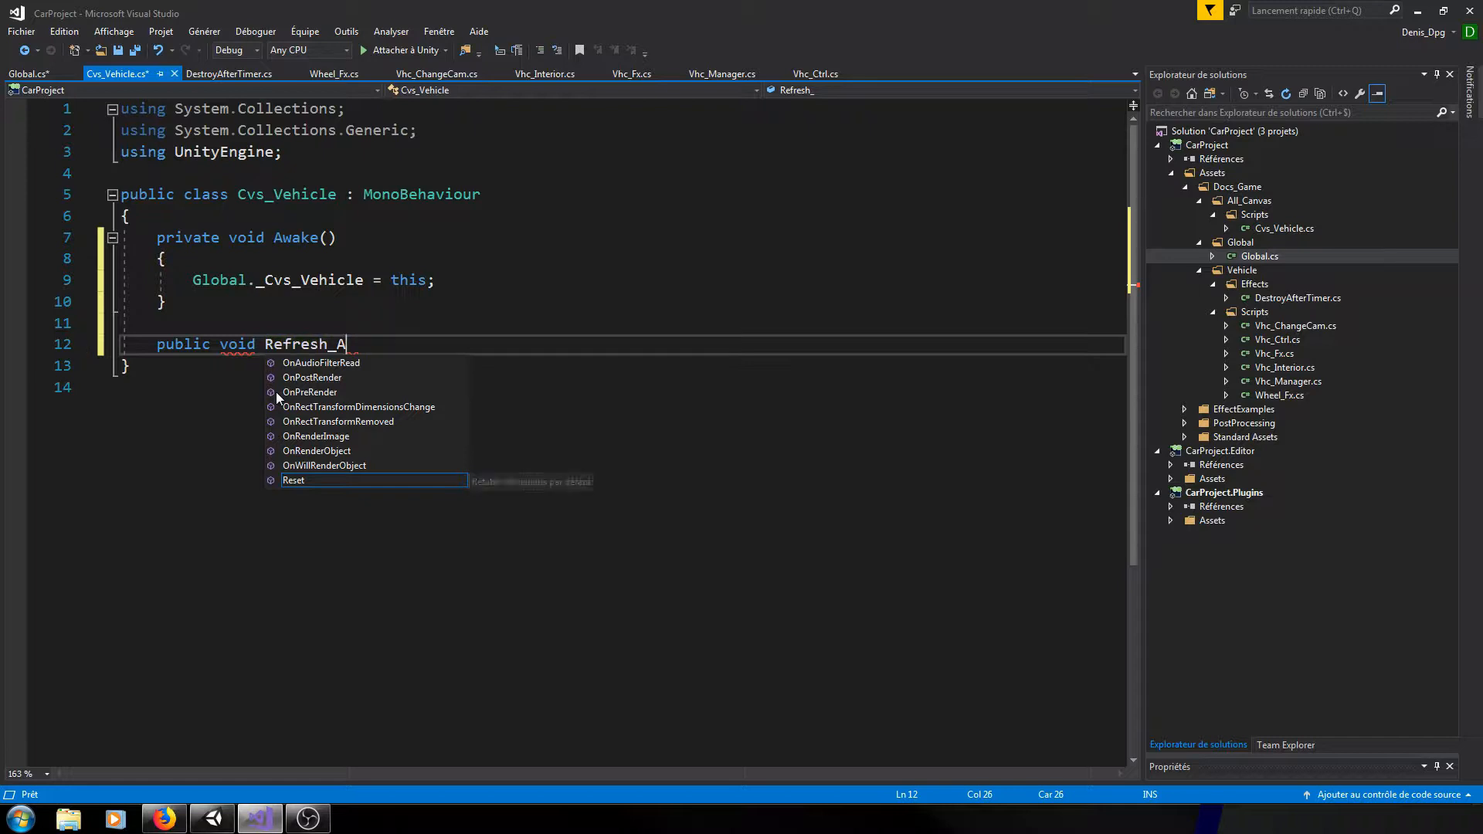
type("ccel(){")
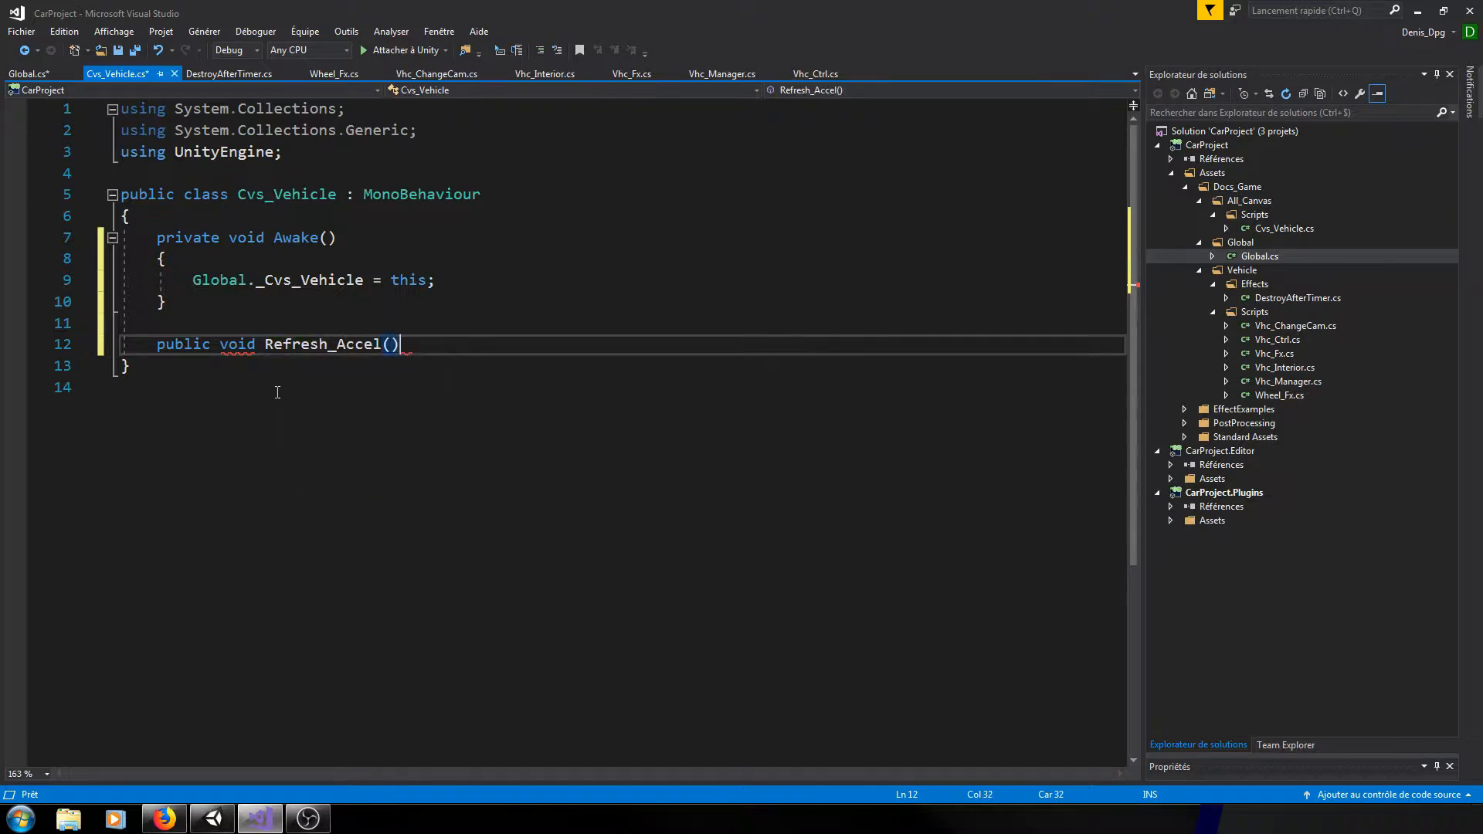
key("Return")
- Insert two new lines at the start of the Cvs_Vehicle class body, above Awake
left_click(235, 323)
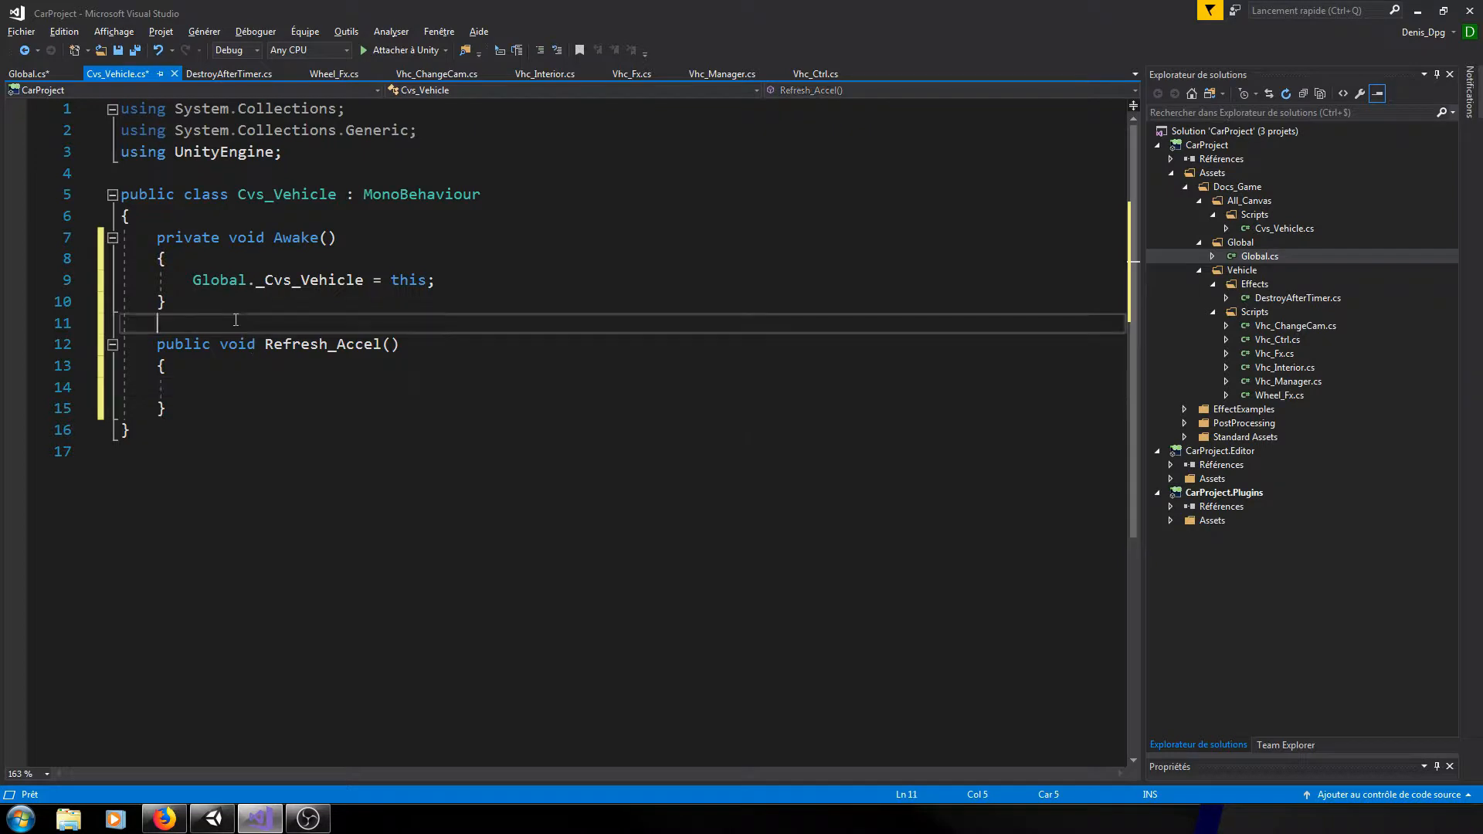
left_click(245, 221)
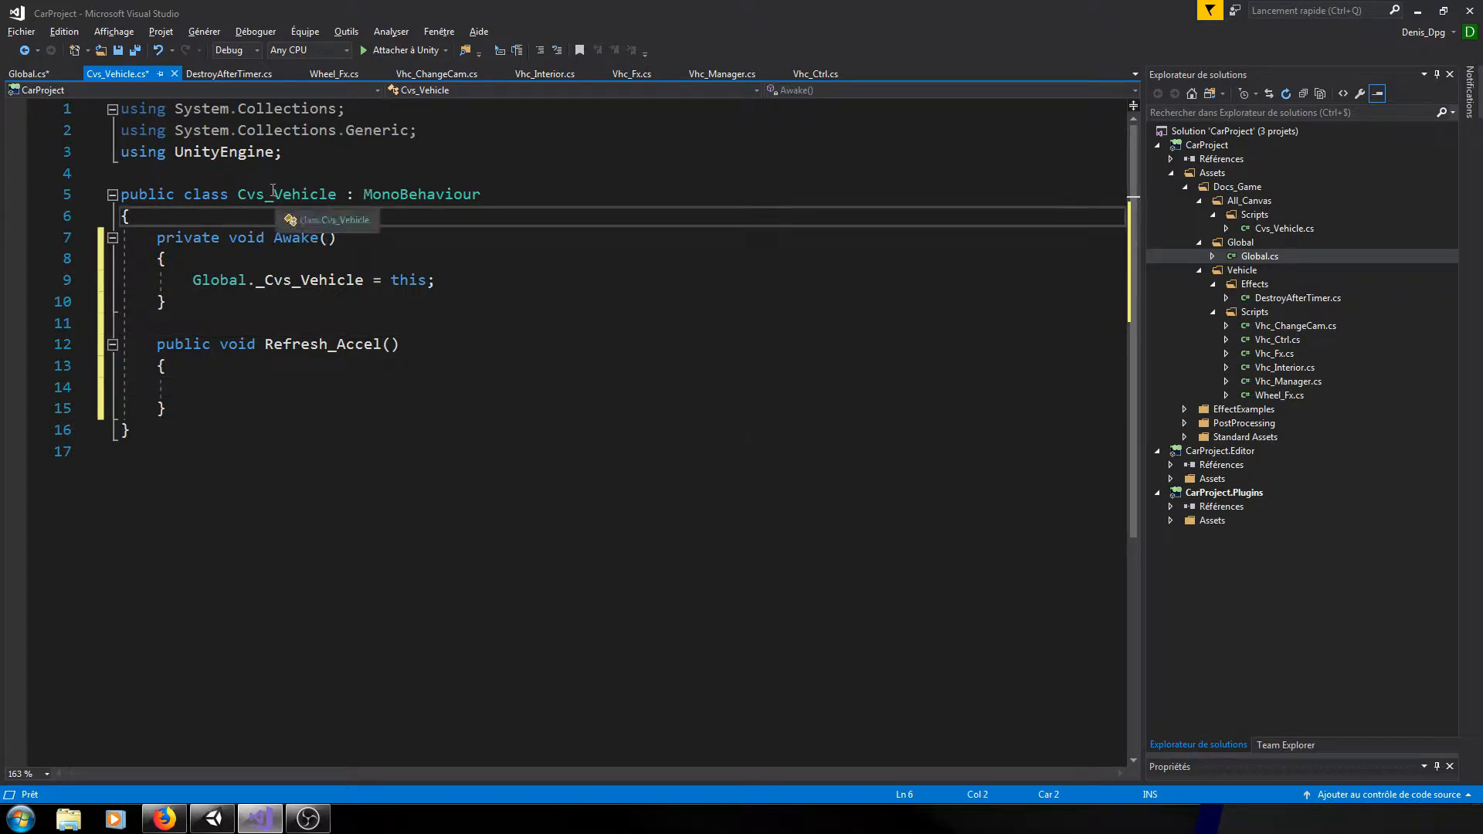
key("Return")
key("Return")
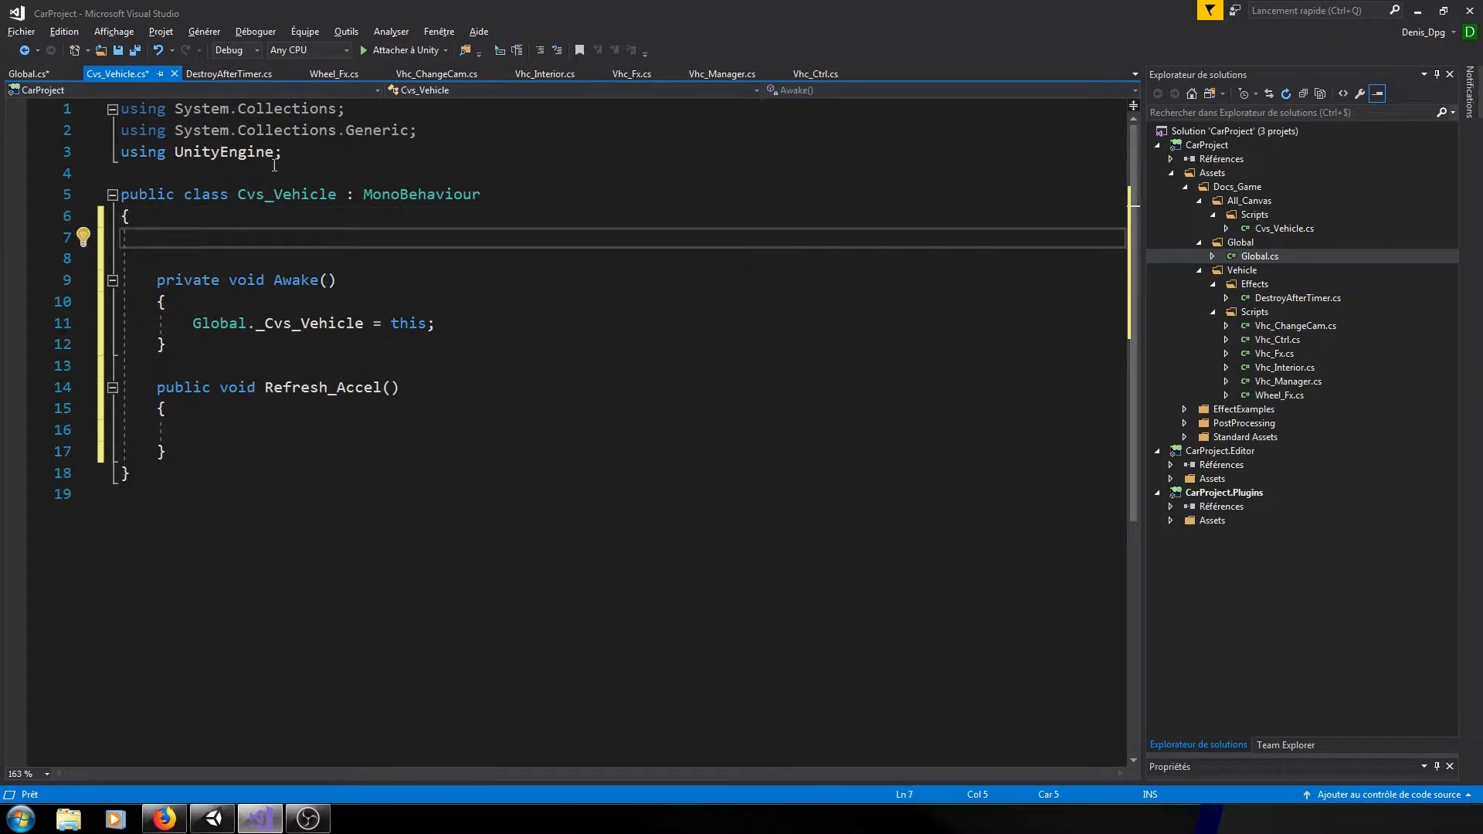
- Add the directive "using UnityEngine.UI;" below the existing using directives
left_click(303, 154)
key("Return")
type("usi")
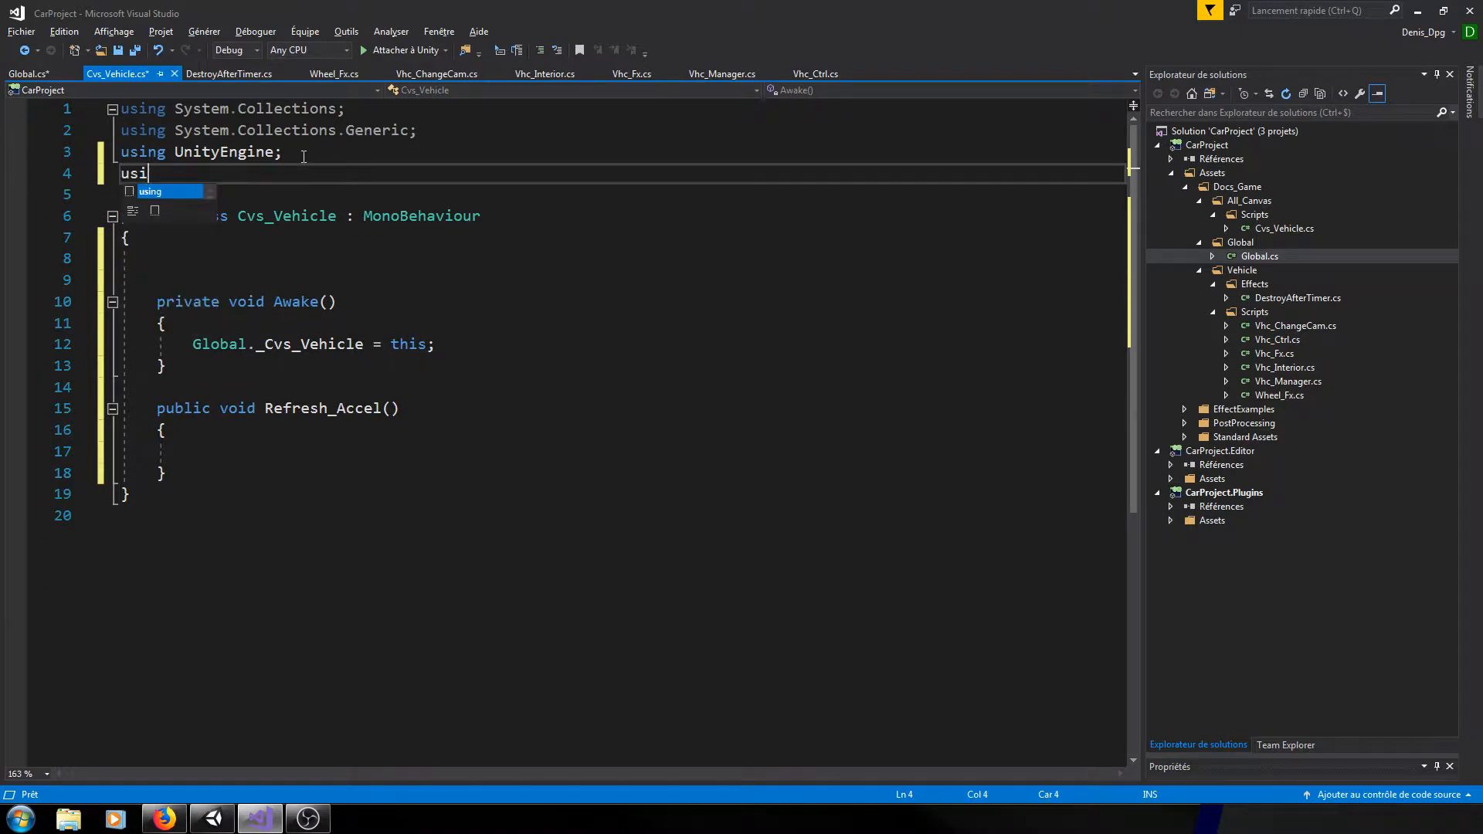
type("ng Uni")
key("Down")
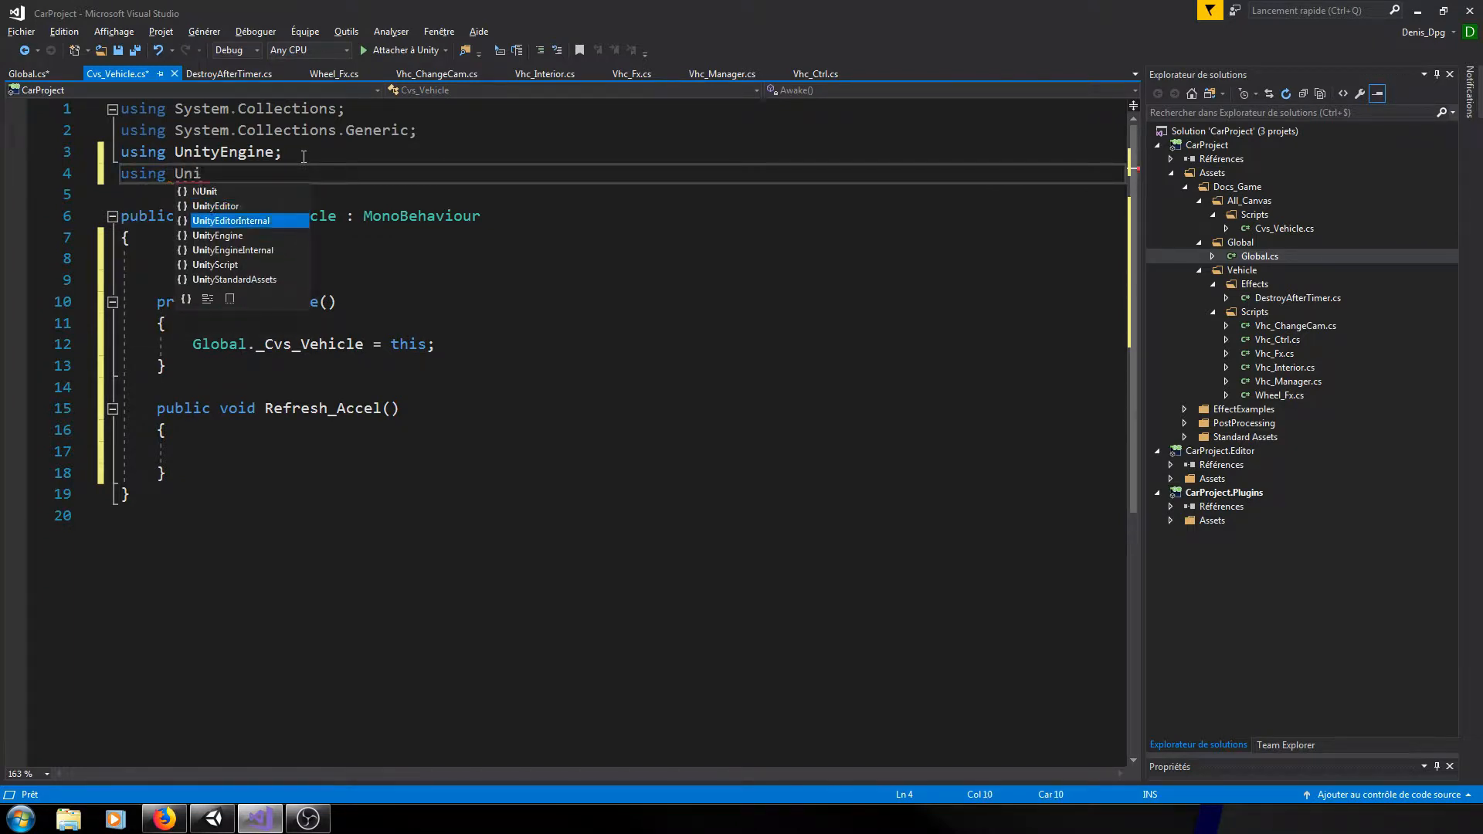
key("Tab")
type(".UI;")
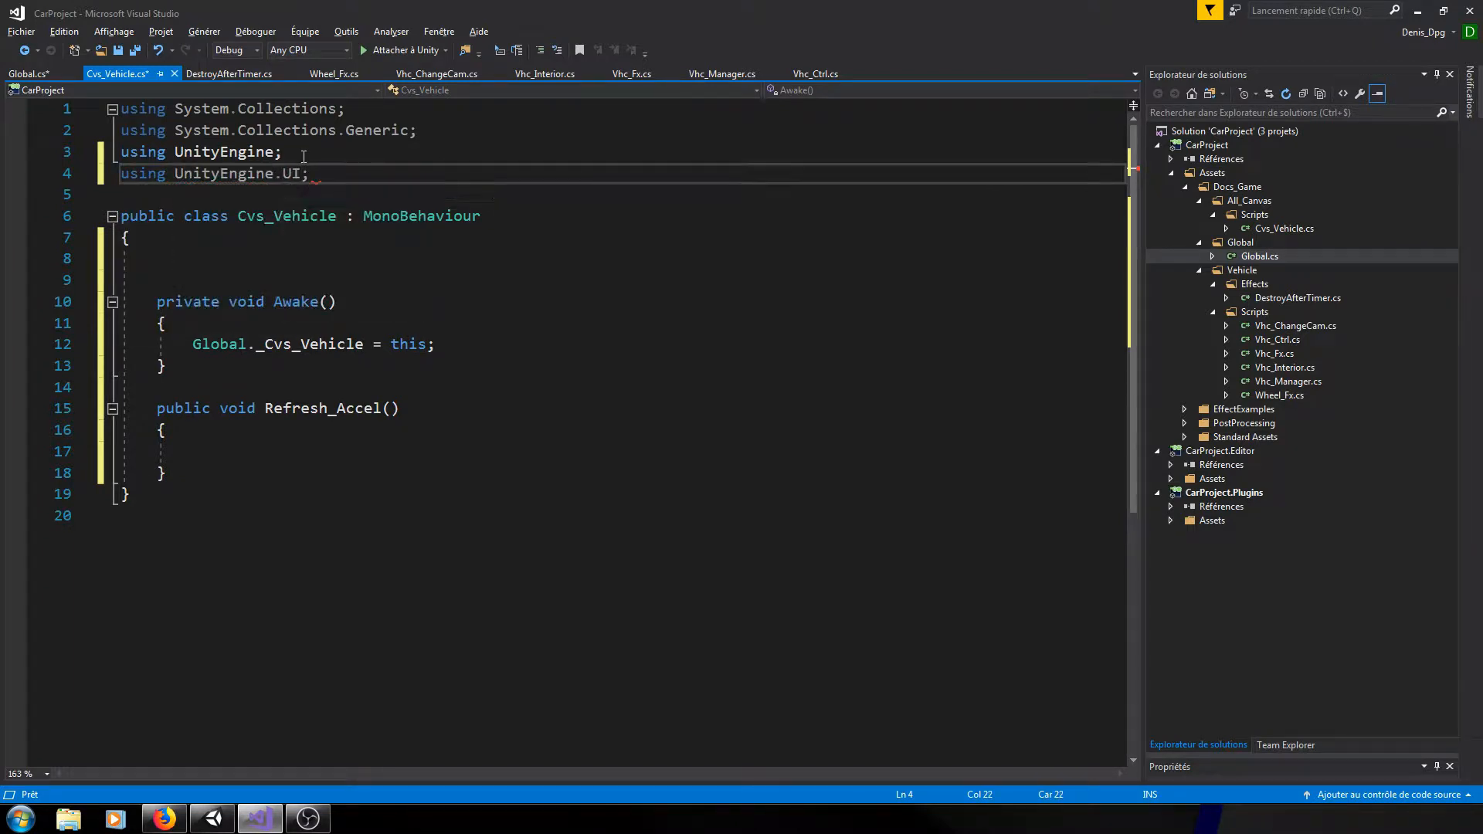
- Declare the field "Image im_CurAccel;" at the beginning of the Cvs_Vehicle class
left_click(285, 243)
left_click(281, 266)
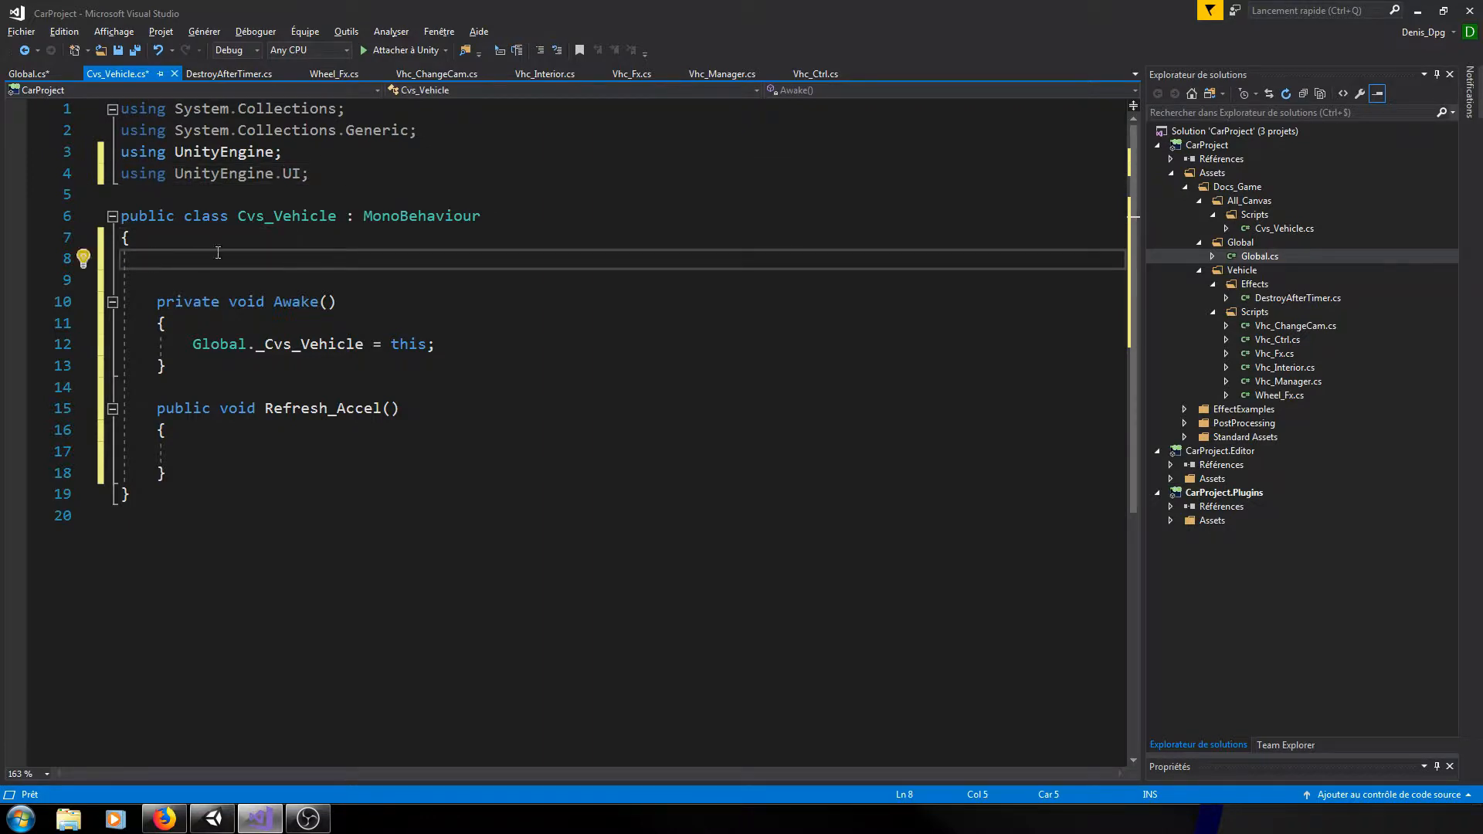
type("Image ")
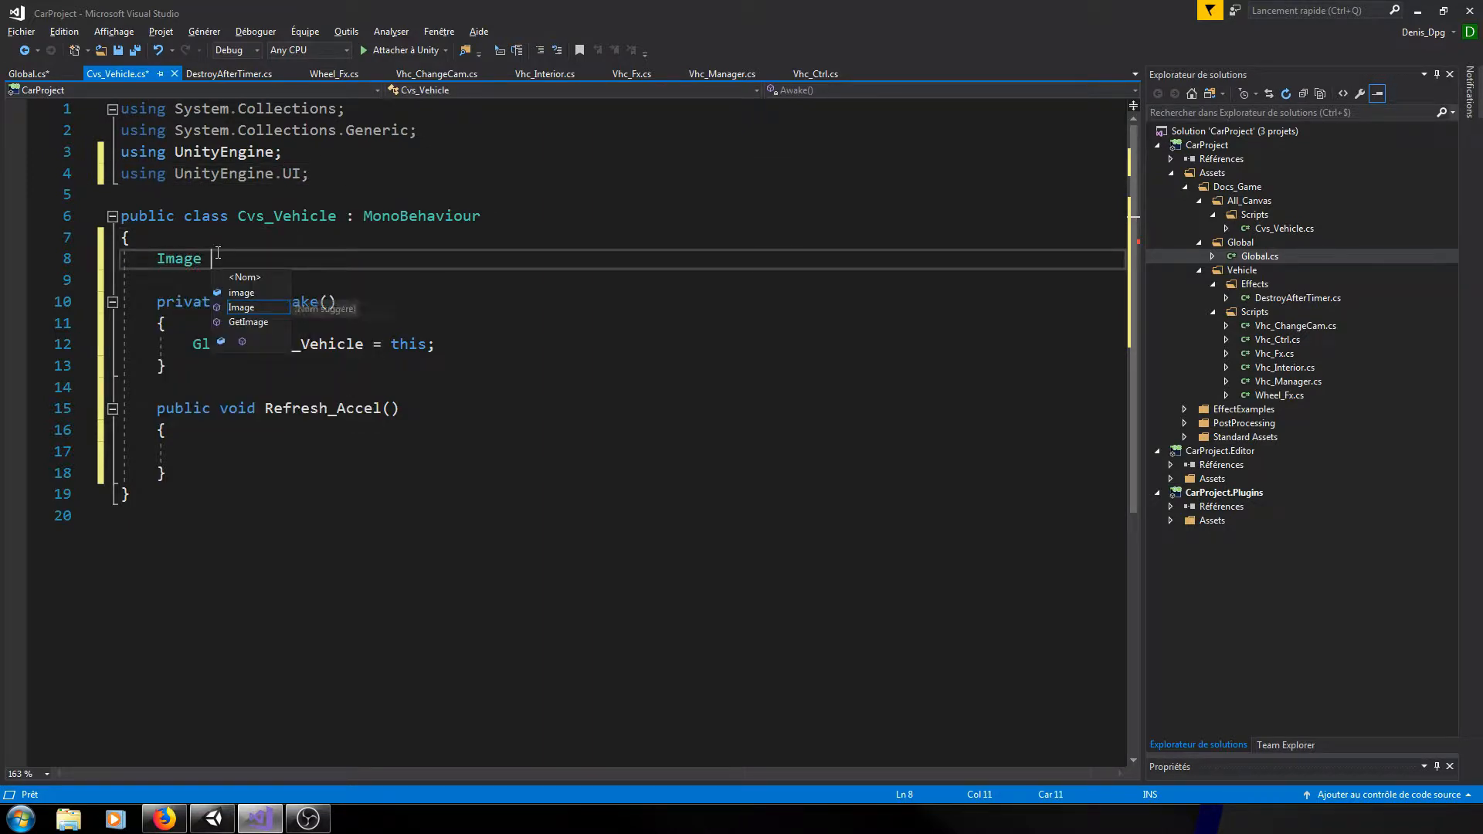
type("im_CrA")
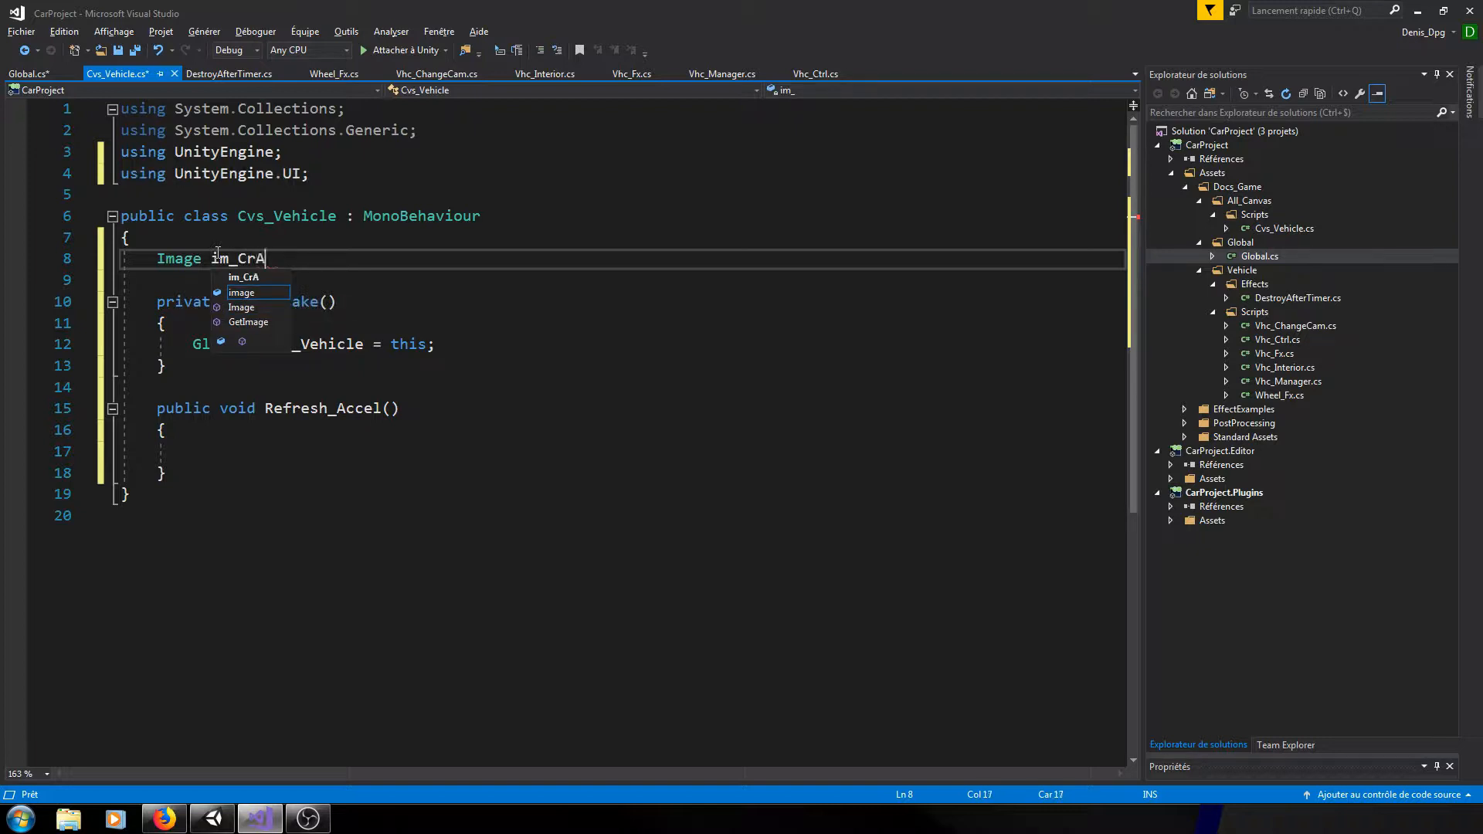
key("BackSpace")
type("rAccel;")
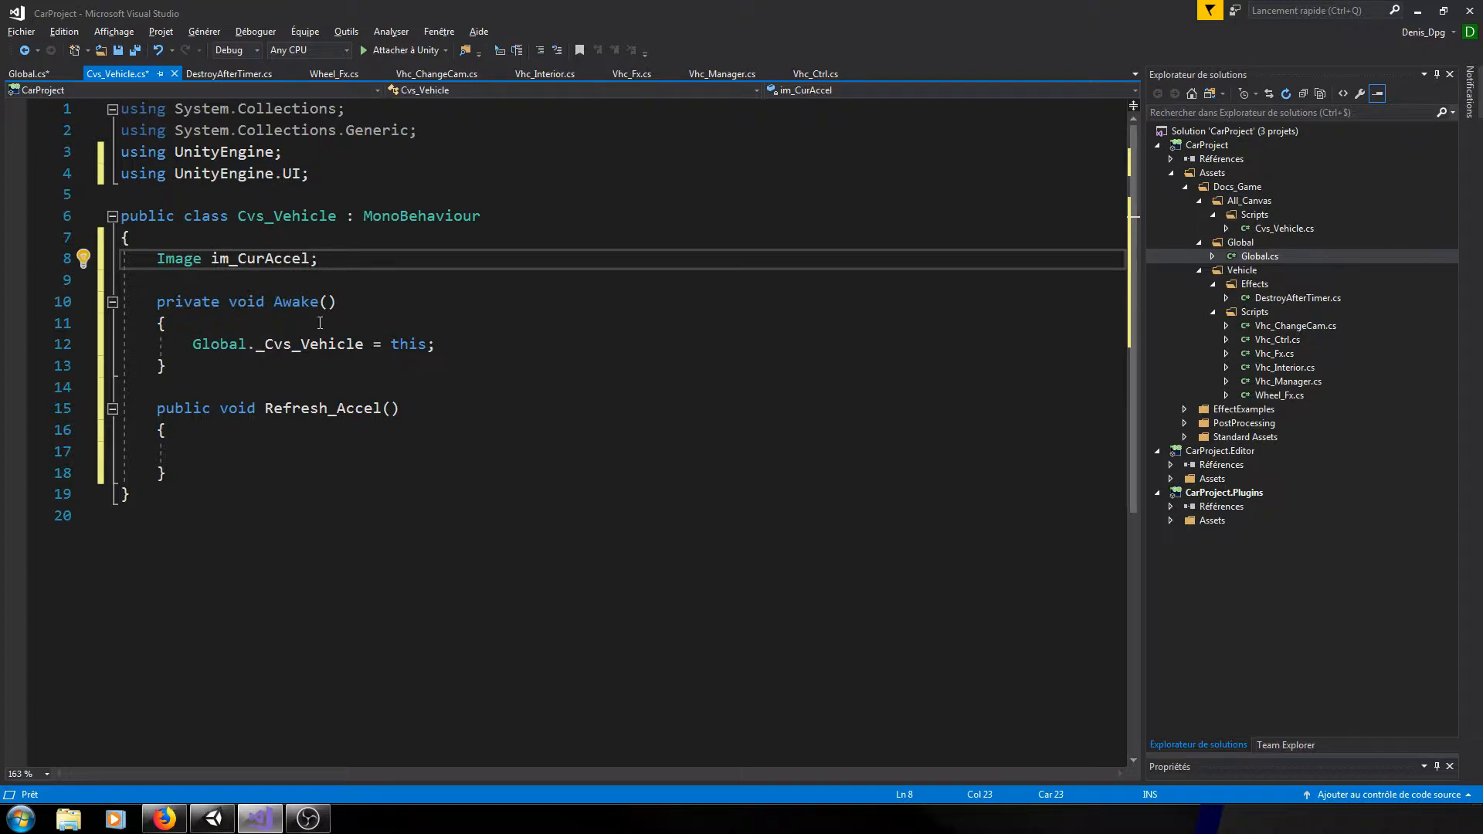
- Begin an assignment to im_CurAccel in Awake, separated by a blank line from the Global._Cvs_Vehicle statement
left_click(320, 323)
left_click(491, 344)
key("Return")
key("Return")
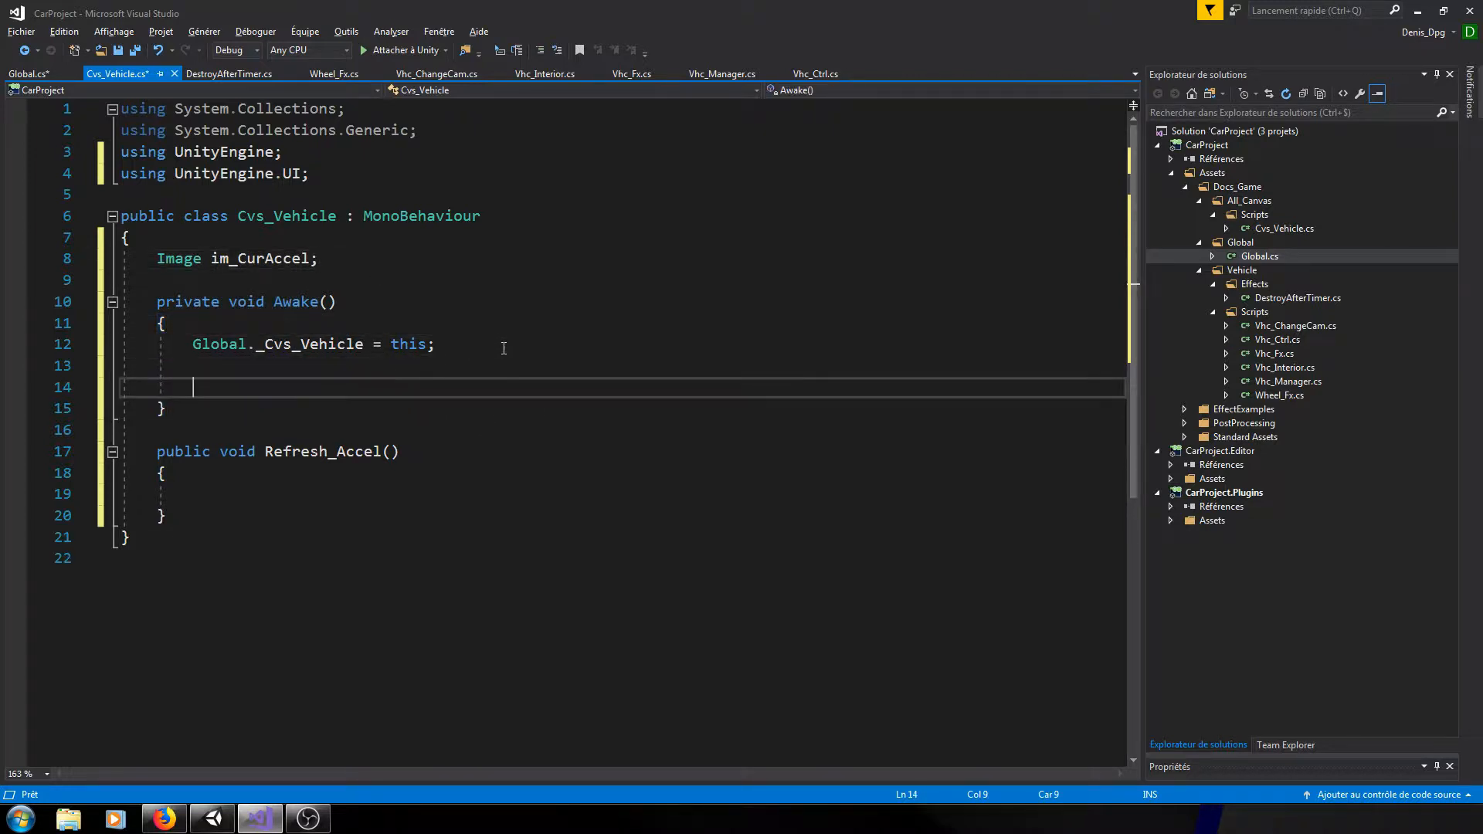
type("im_CurAccel =")
- Check the Canvas_Vehicle hierarchy in Unity, and in Visual Studio give im_CurAccel the value transform.Find("Accel").Find("CurAccel")
left_click(212, 818)
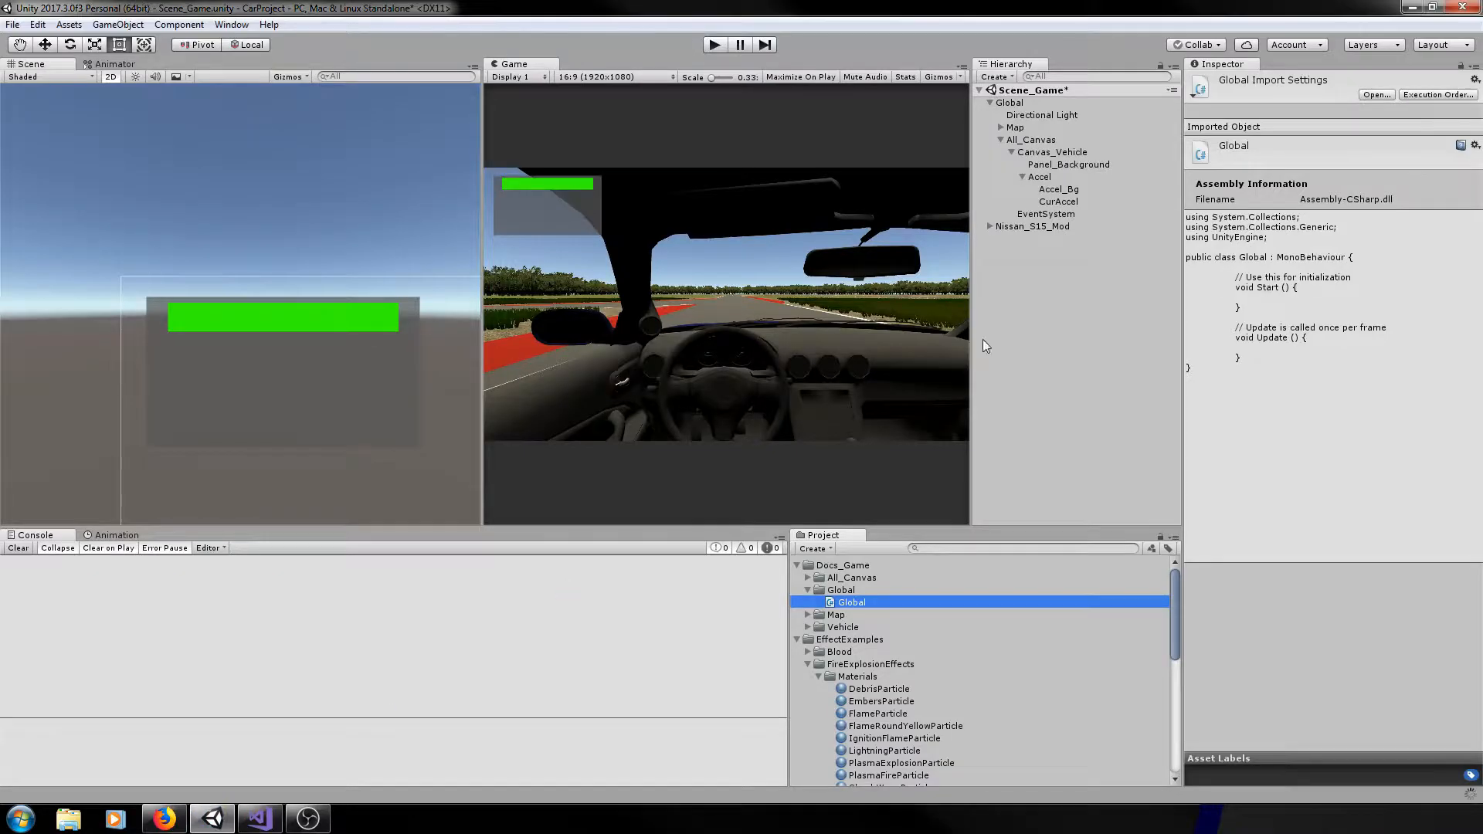
left_click(1044, 154)
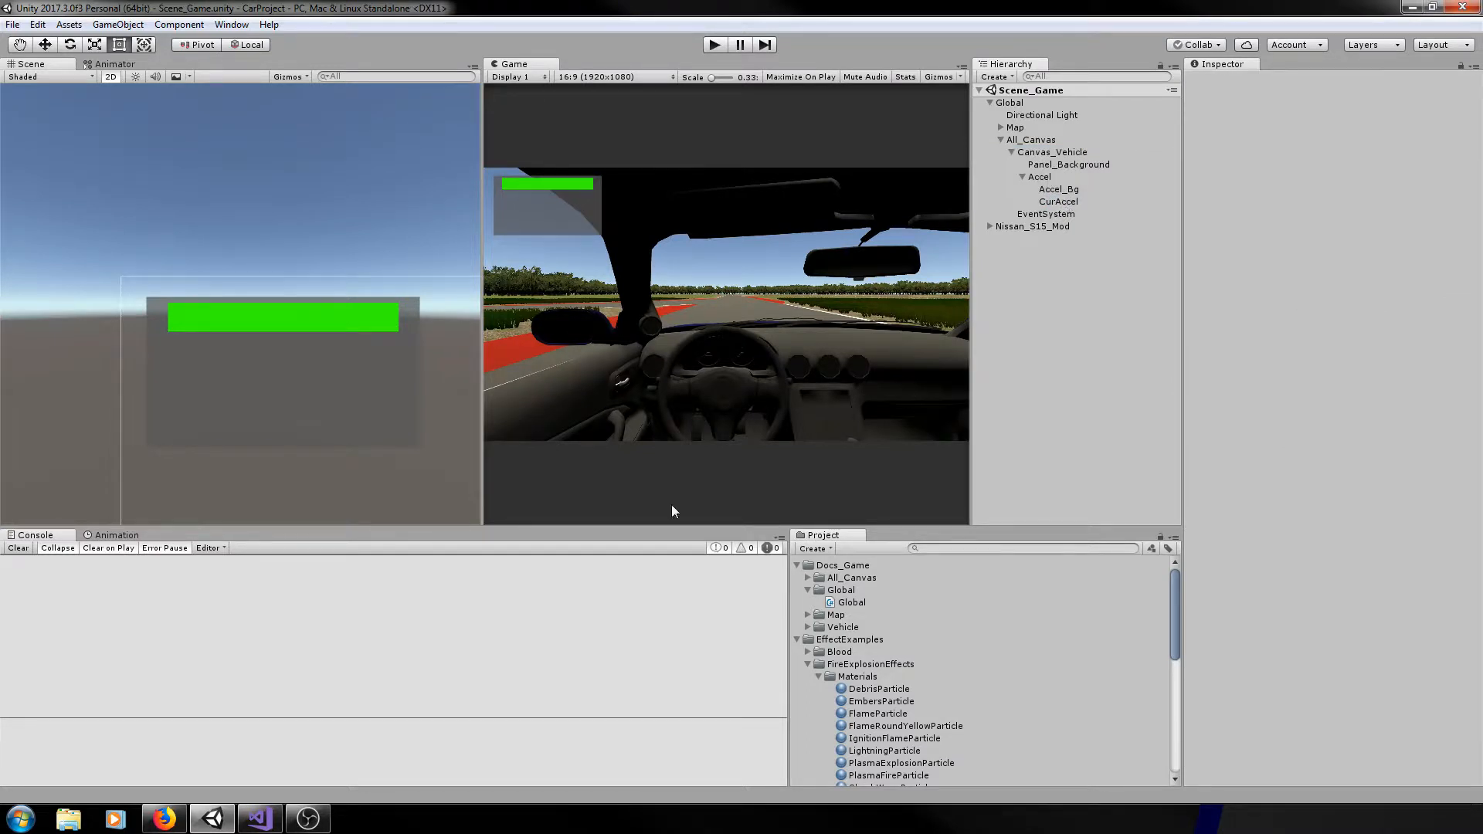
left_click(259, 819)
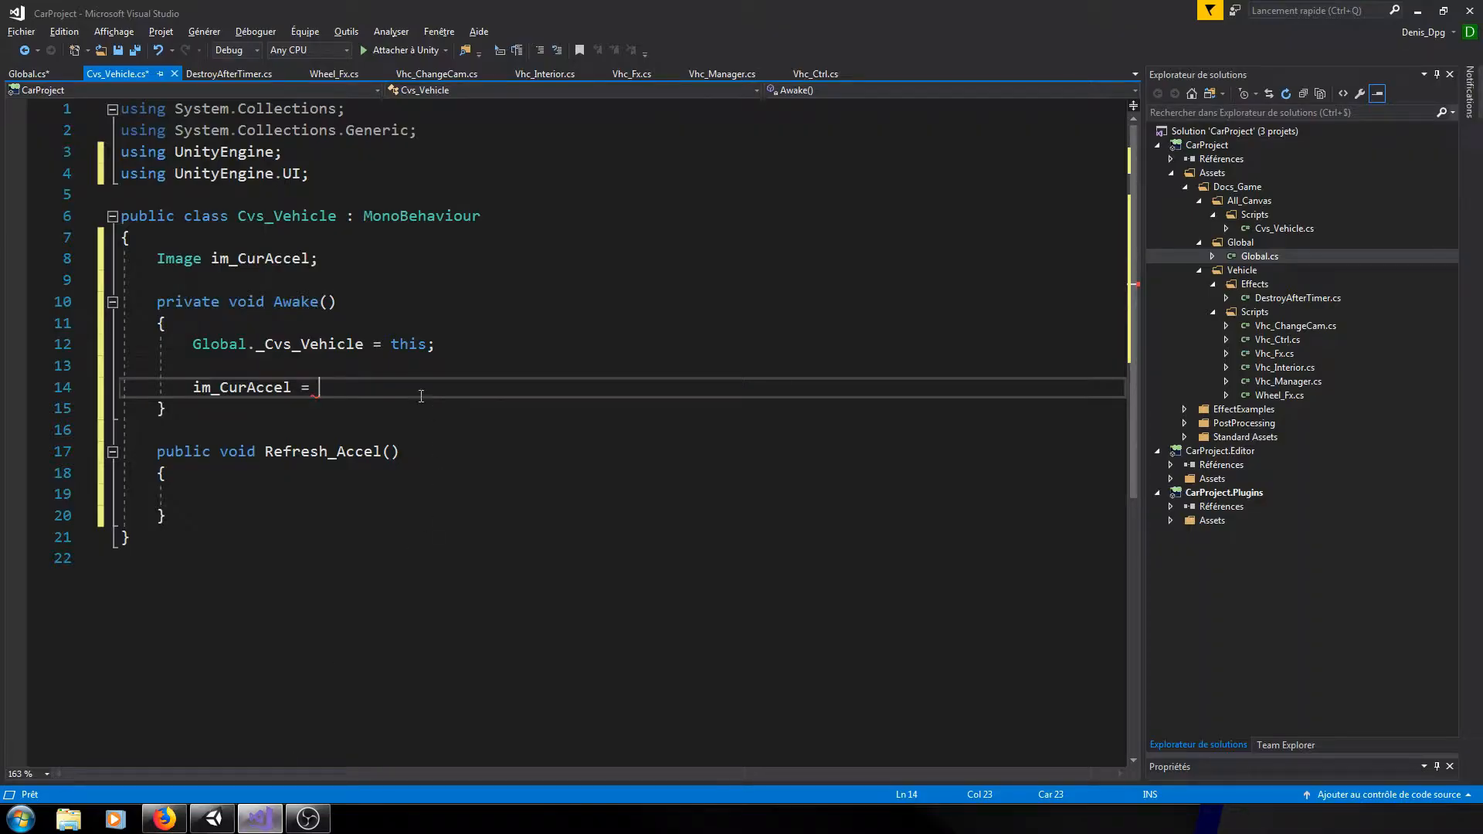
type("transform.Find(")
type("\"Accel")
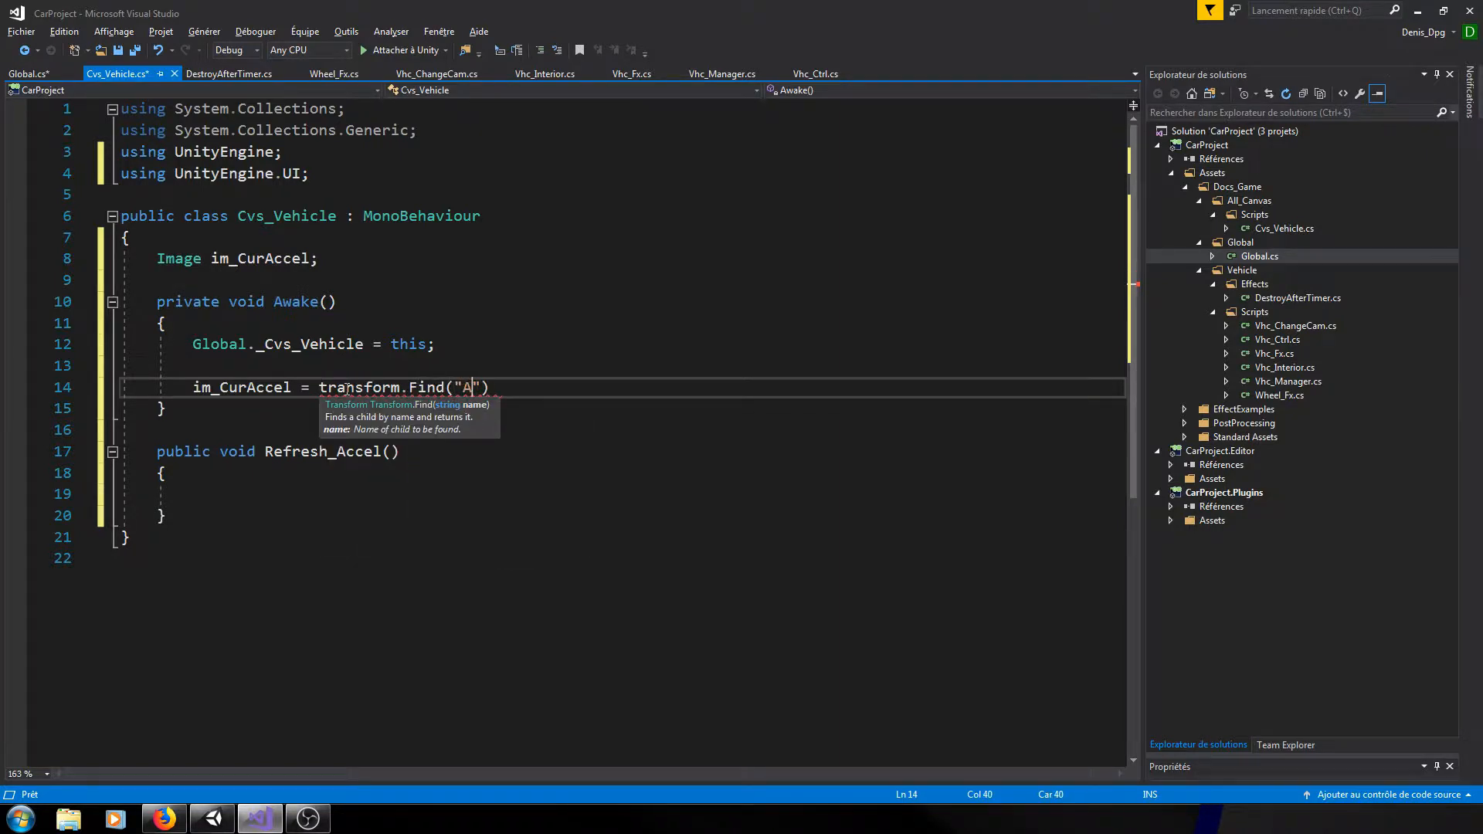
type("\").")
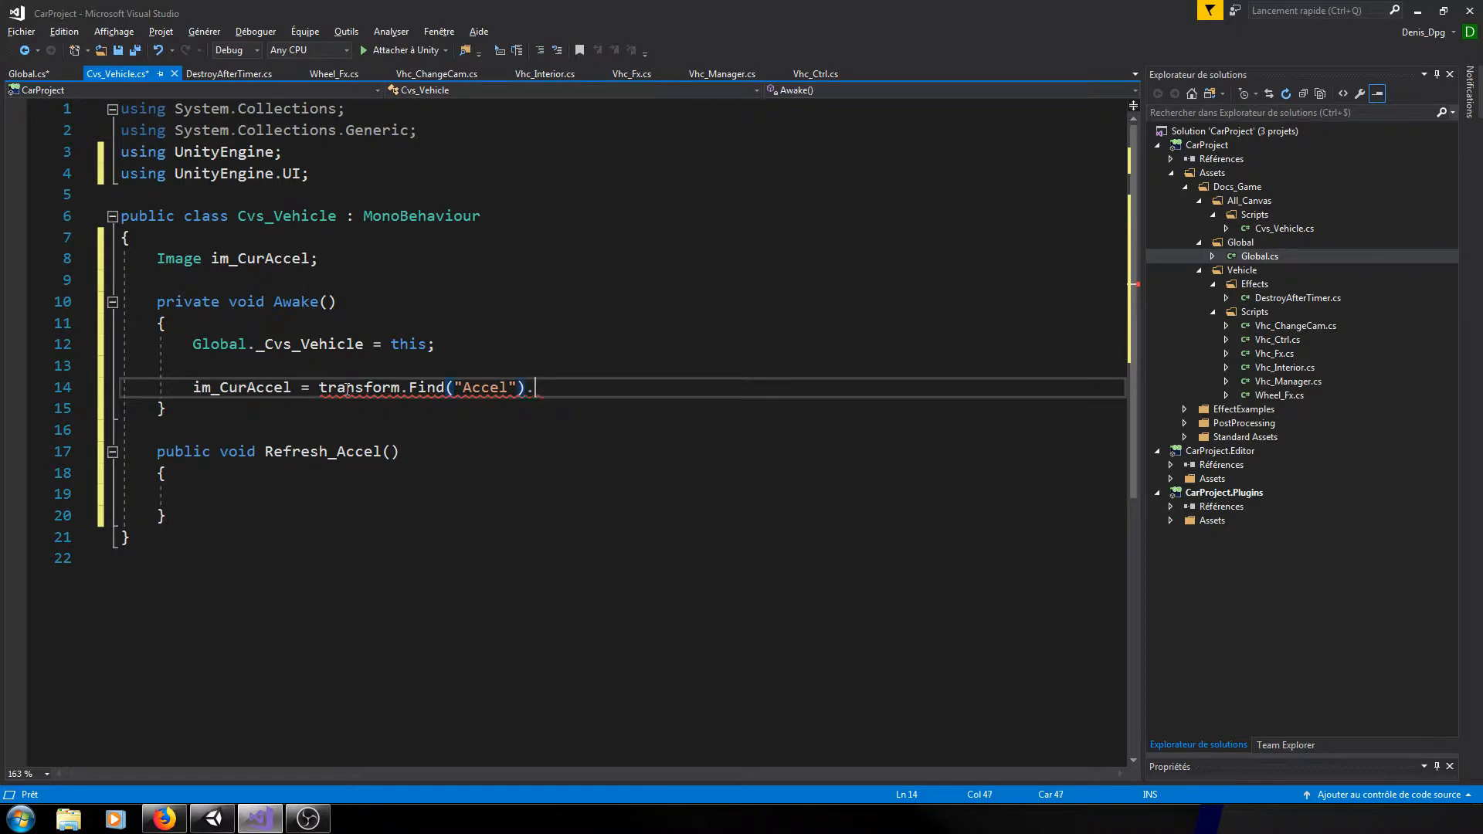
type("Find('")
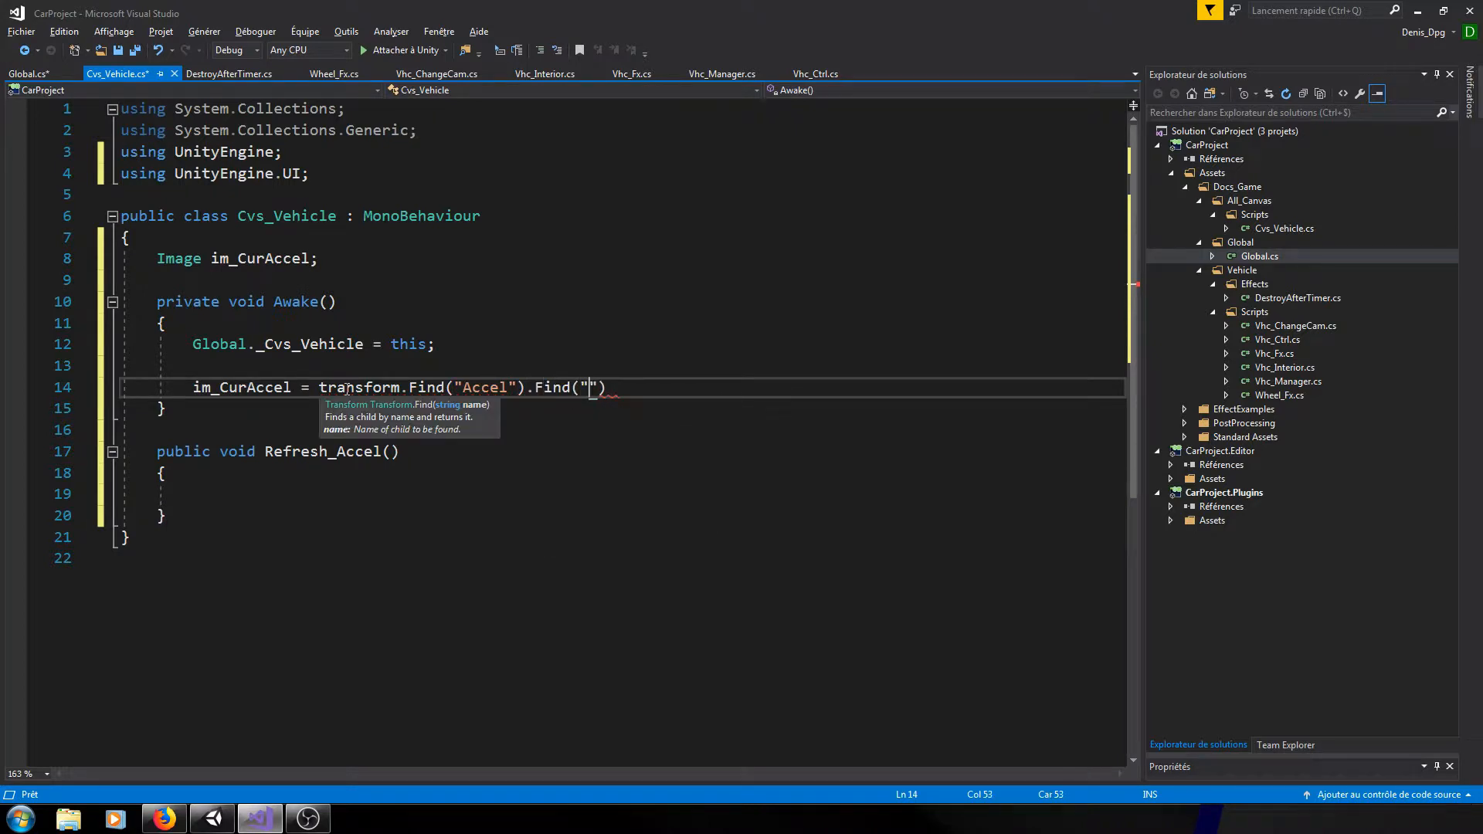
type("CurAccel")
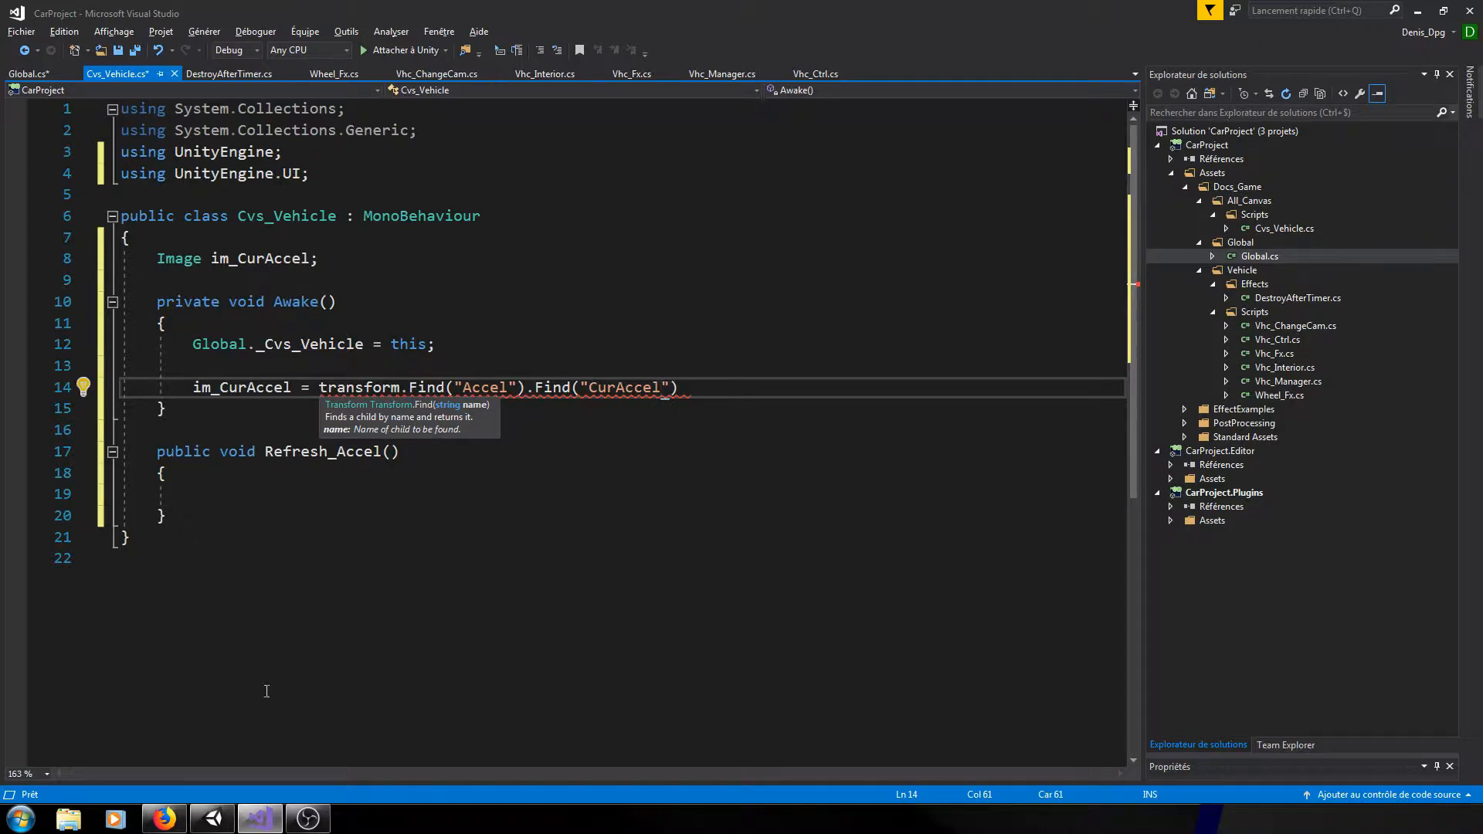
- Recheck the hierarchy in Unity, and in Visual Studio complete the im_CurAccel assignment with ".GetComponent<Image>();"
left_click(213, 818)
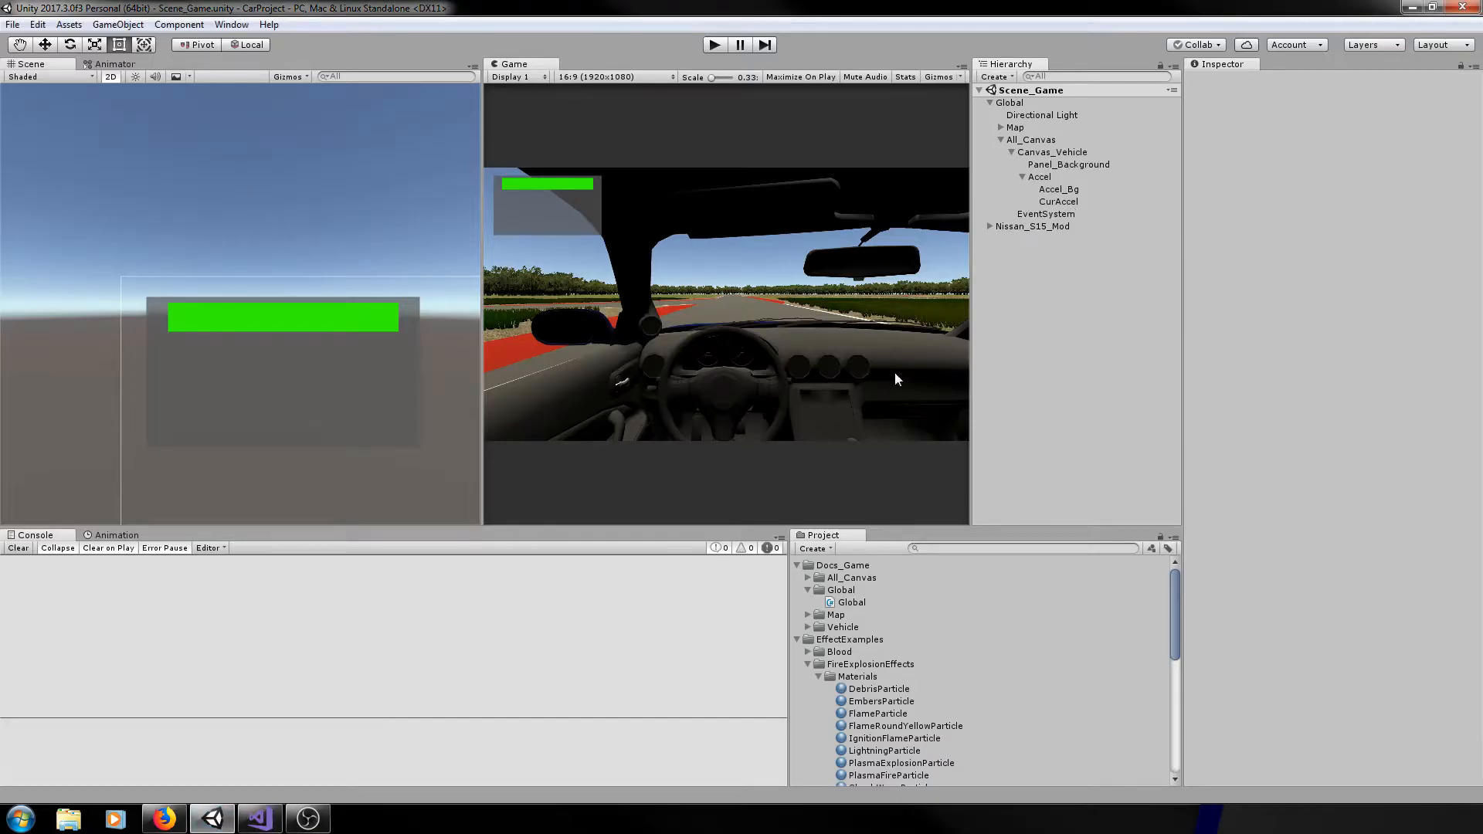
left_click(259, 818)
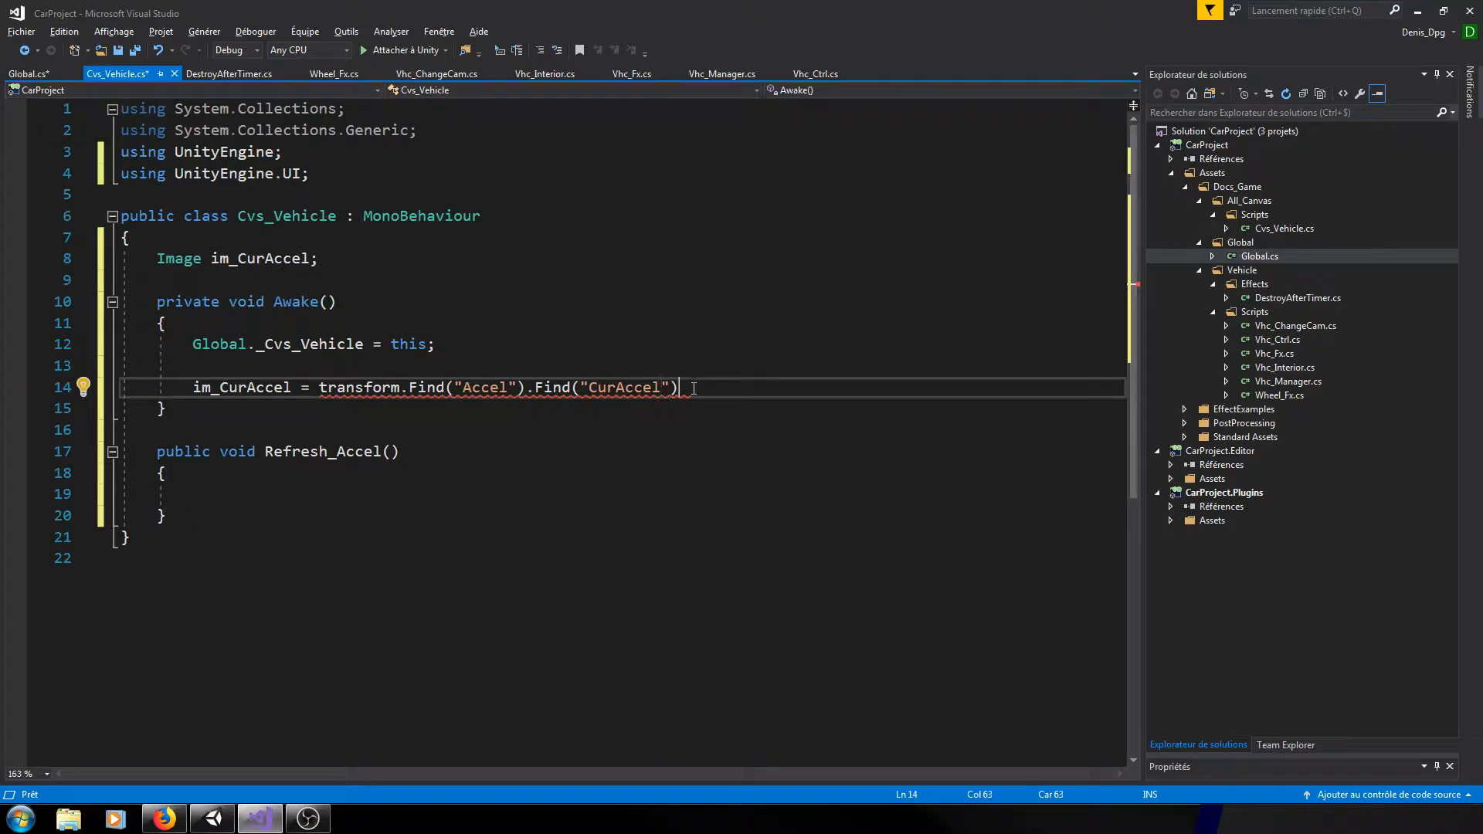
type(".")
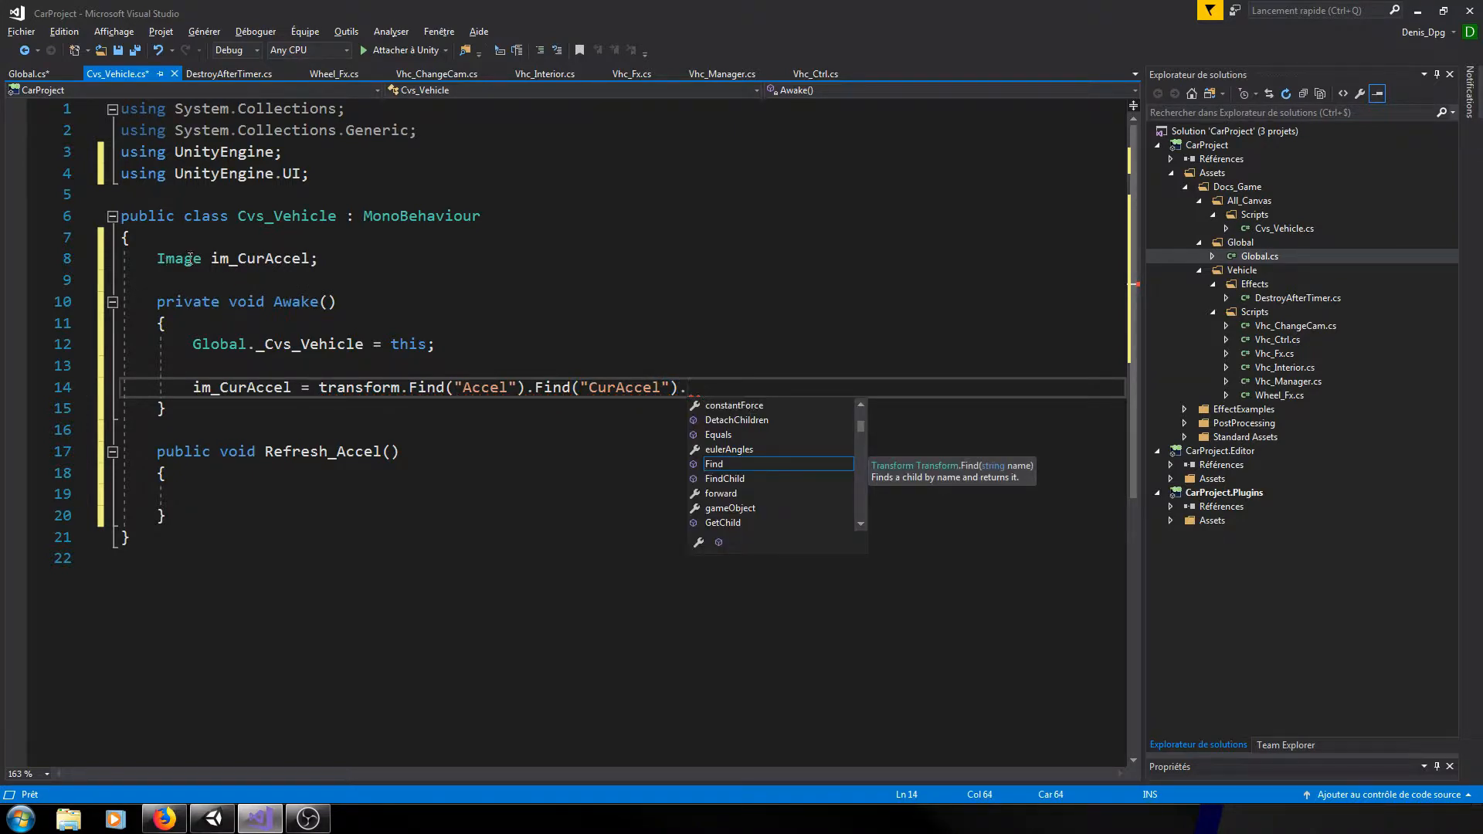
type("Get")
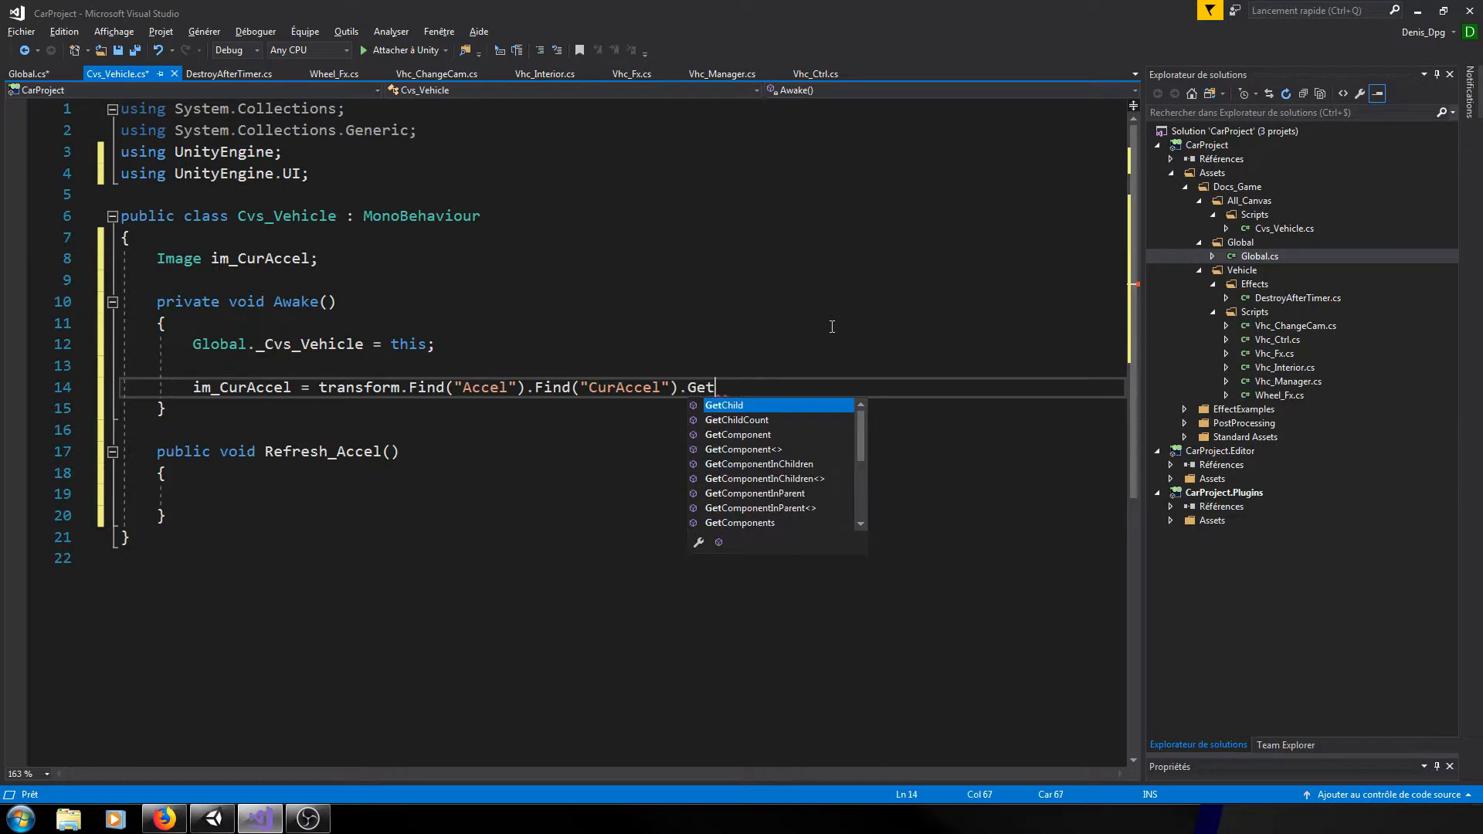
key("Tab")
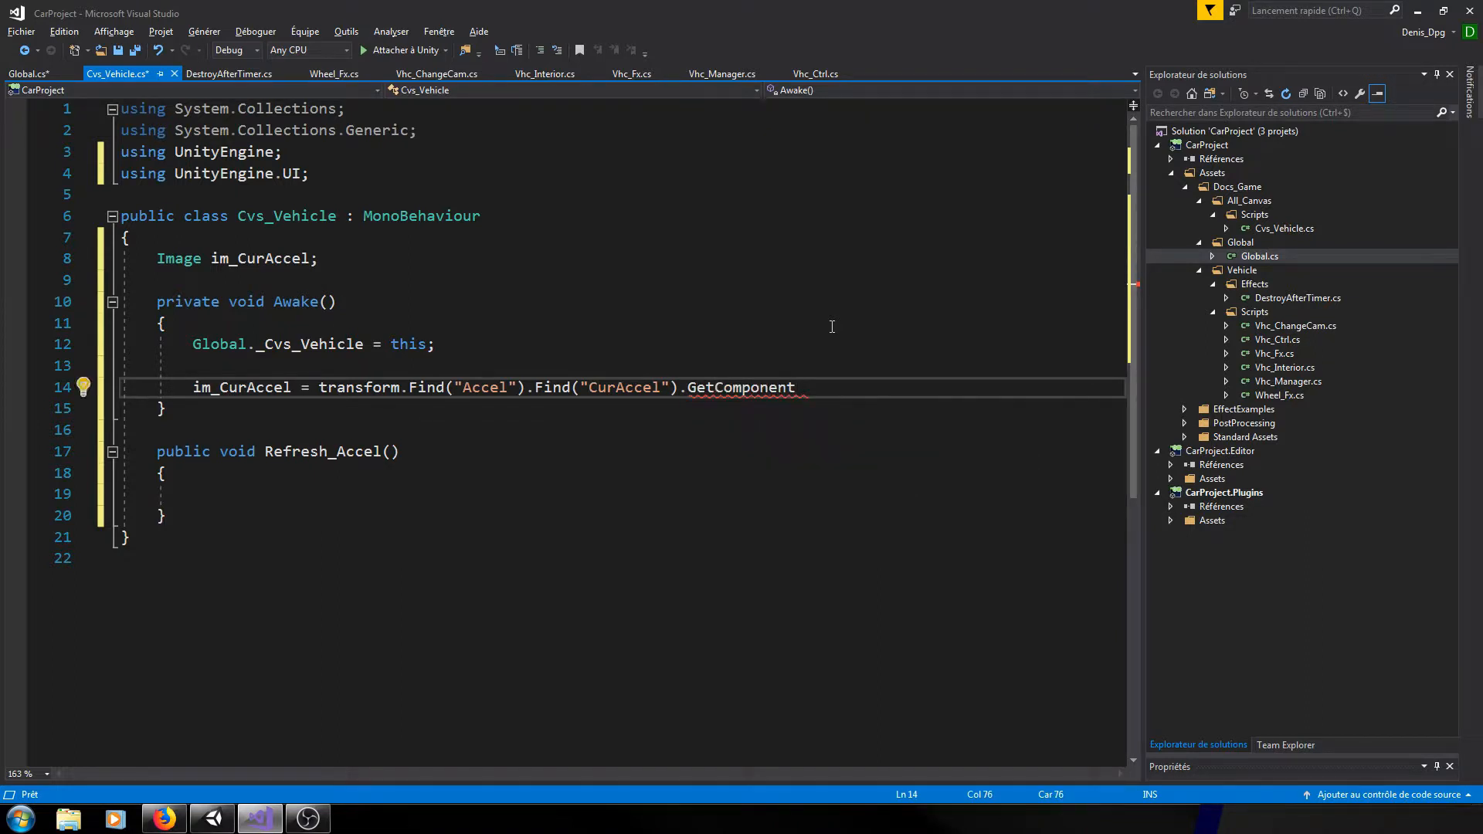
type("<Image>();")
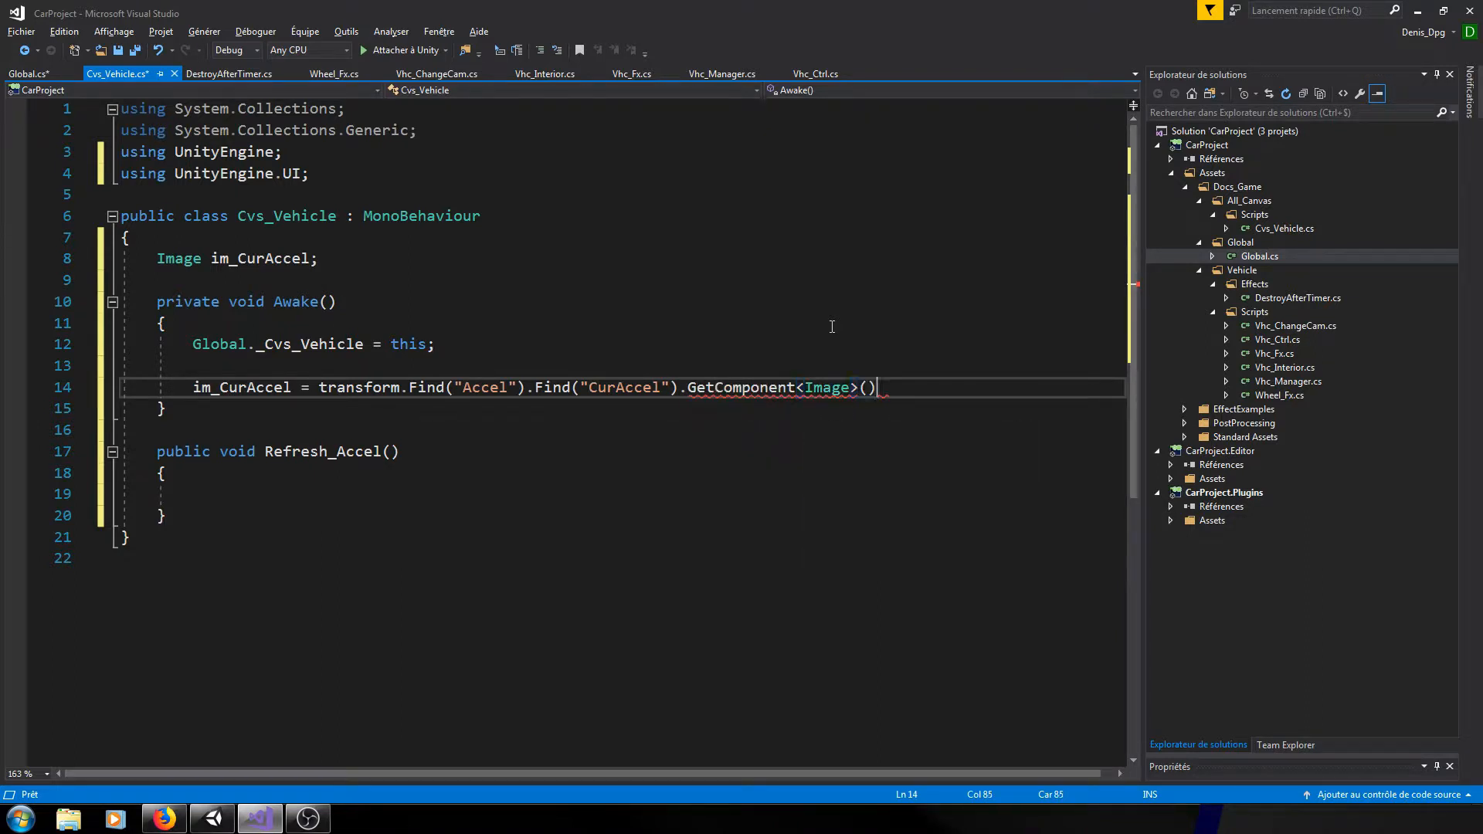
- Inspect CurAccel's Image fill settings in Unity, and in Visual Studio begin the statement "im_CurAccel.fillAmount =" inside Refresh_Accel
left_click(213, 819)
left_click(1075, 201)
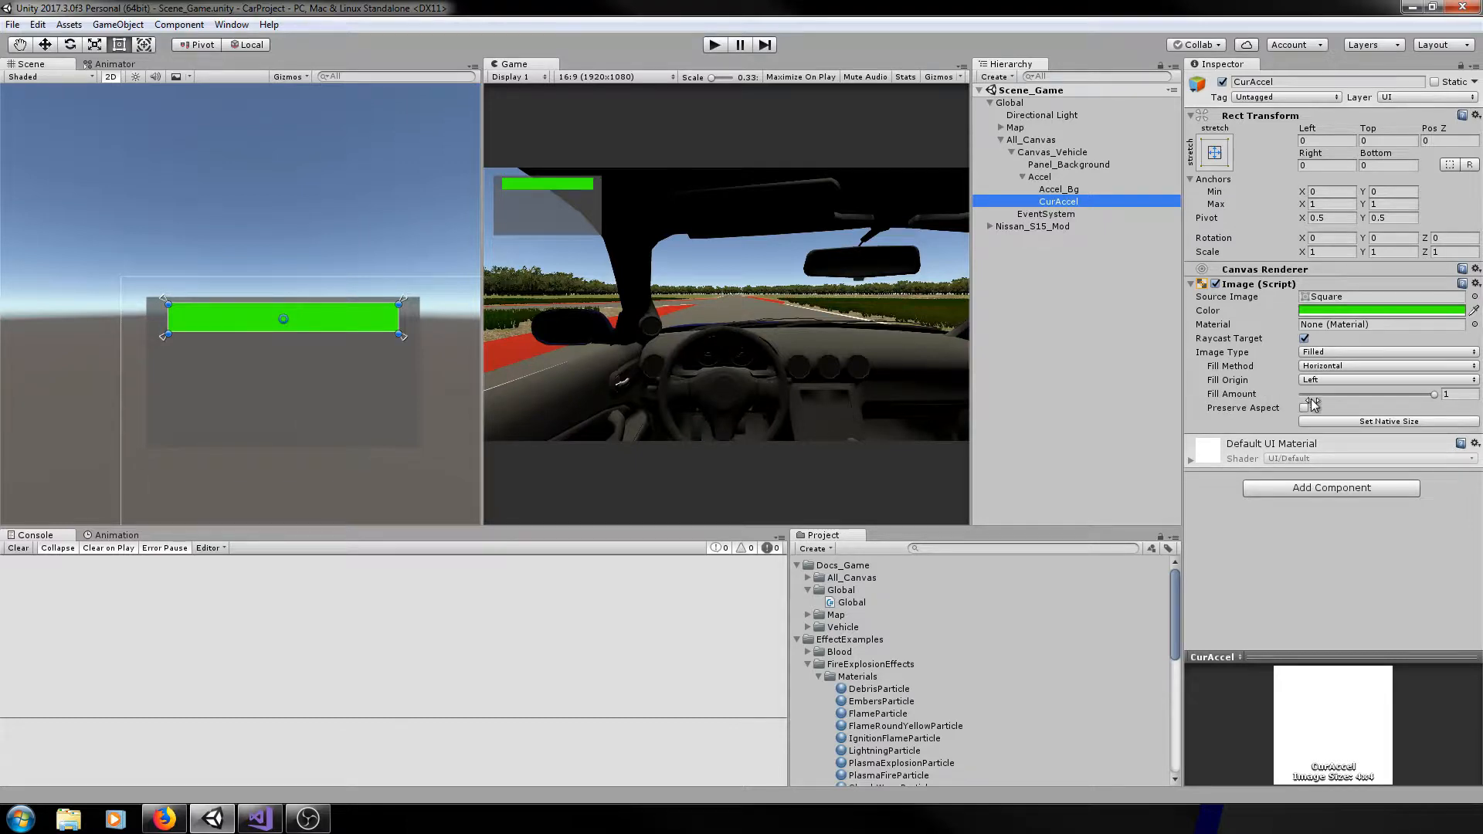
left_click(260, 818)
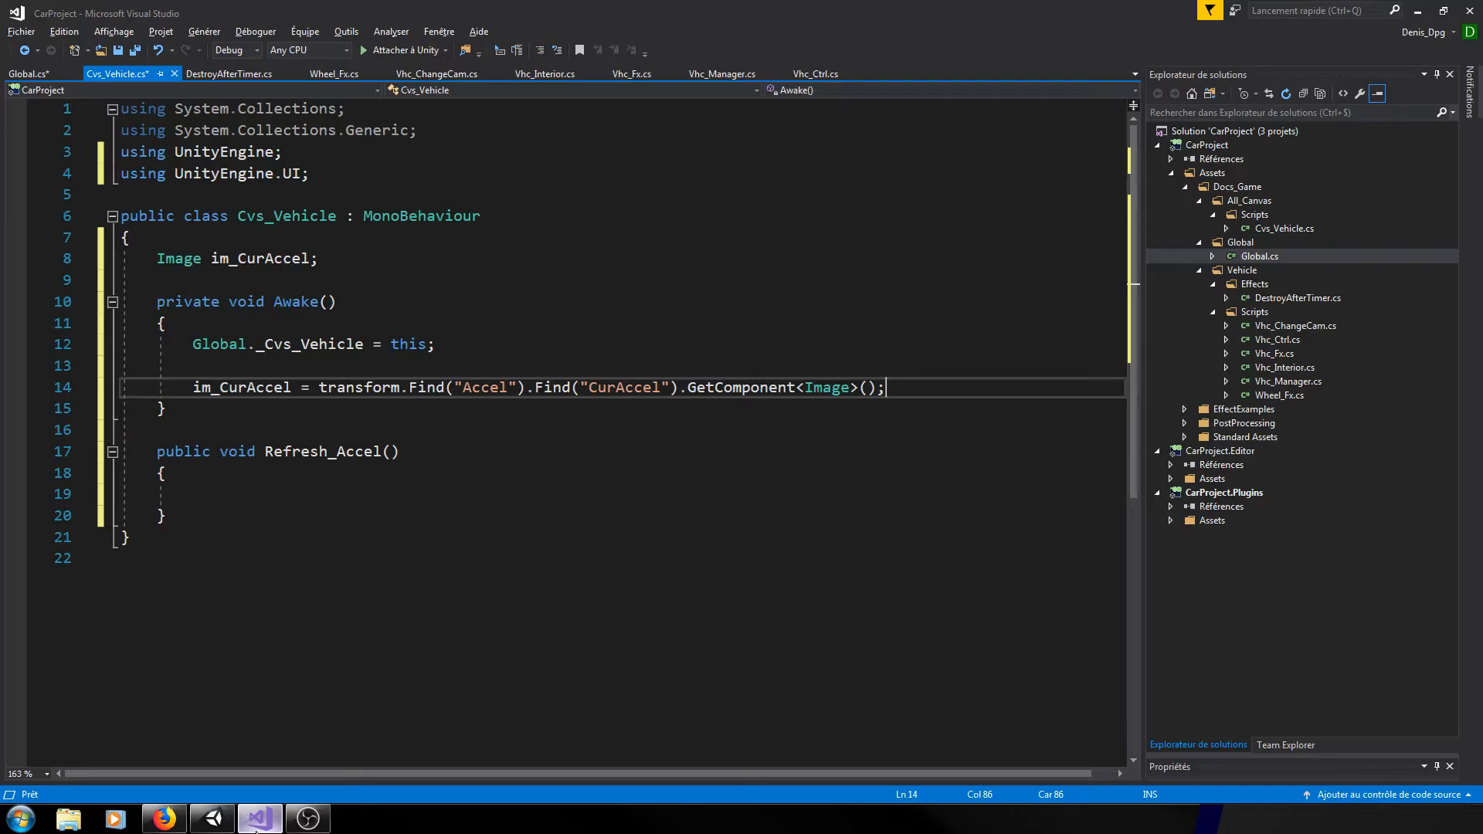
left_click(374, 479)
left_click(369, 495)
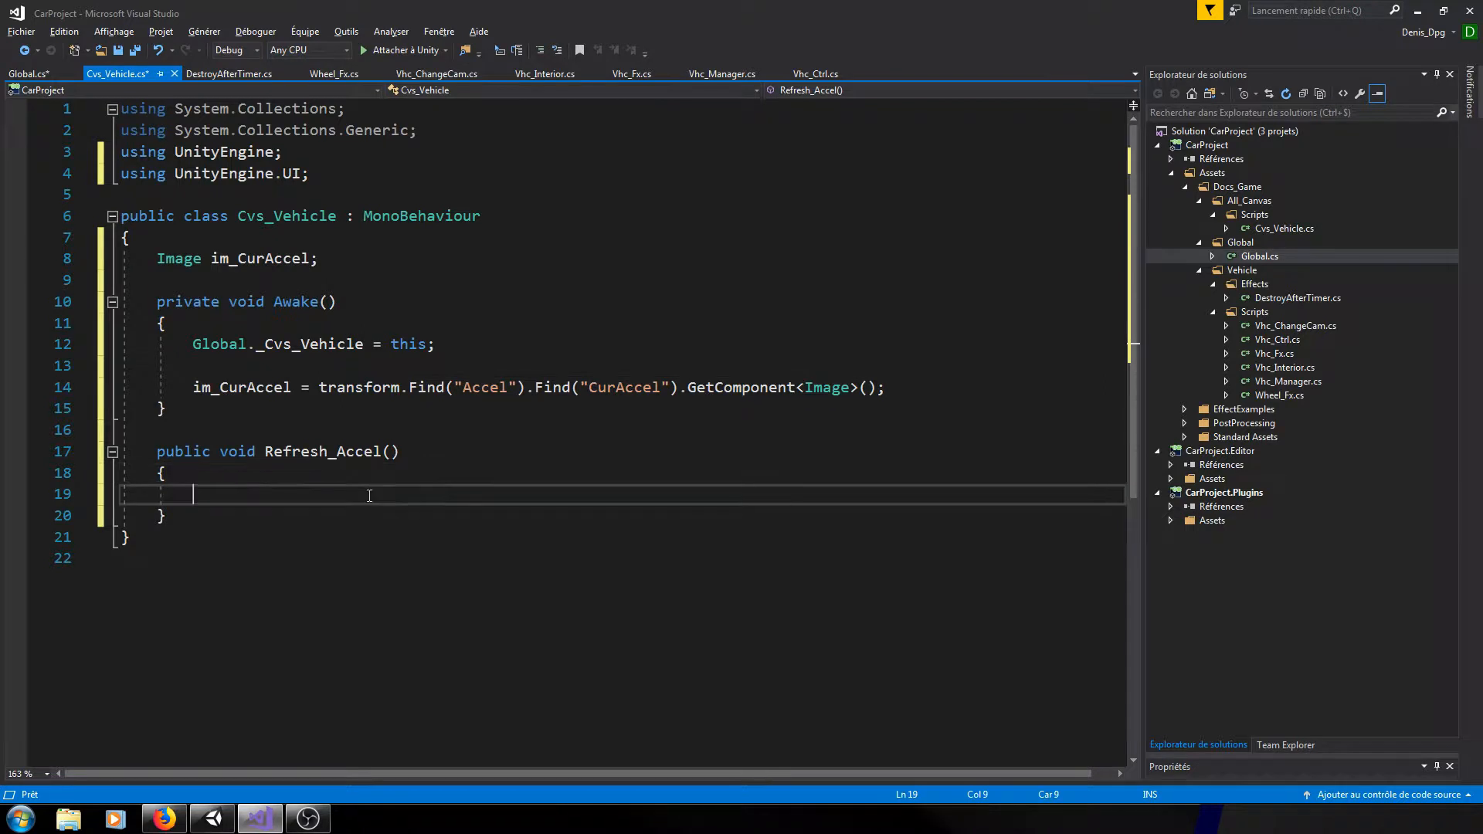
type("im_CurAccel =")
key("BackSpace")
key("BackSpace")
key("BackSpace")
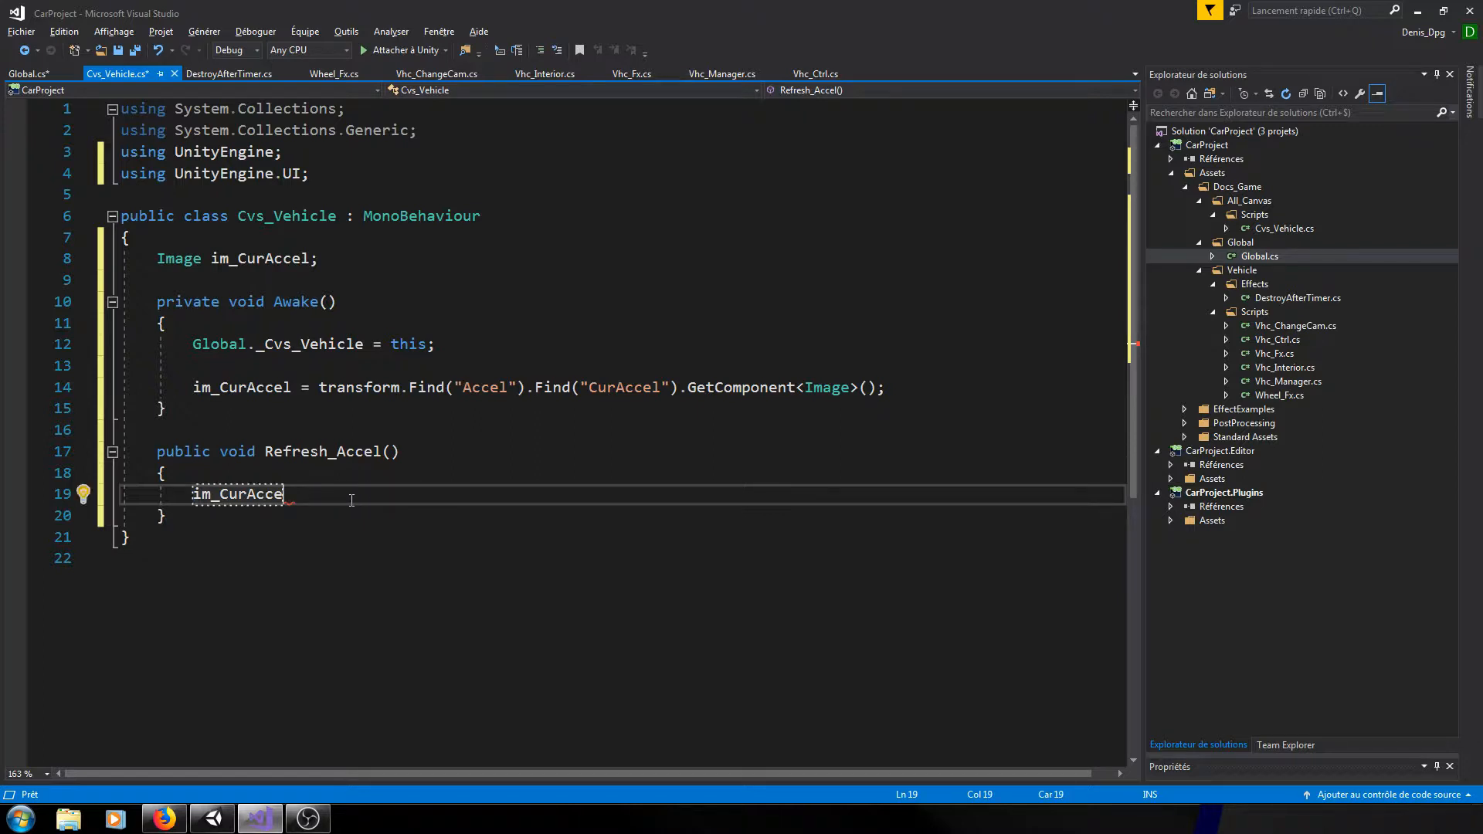
type(".fil")
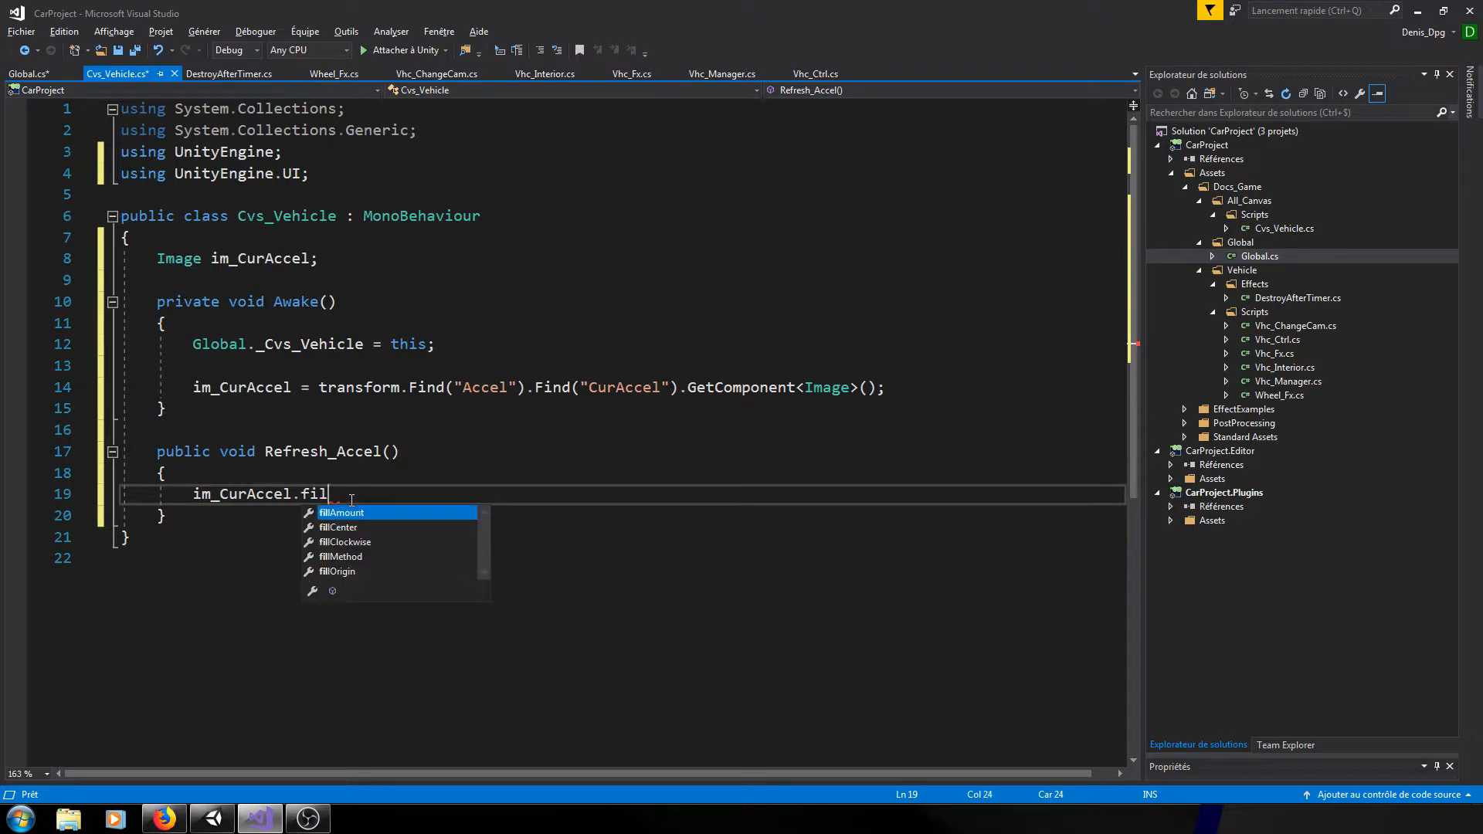
key("Tab")
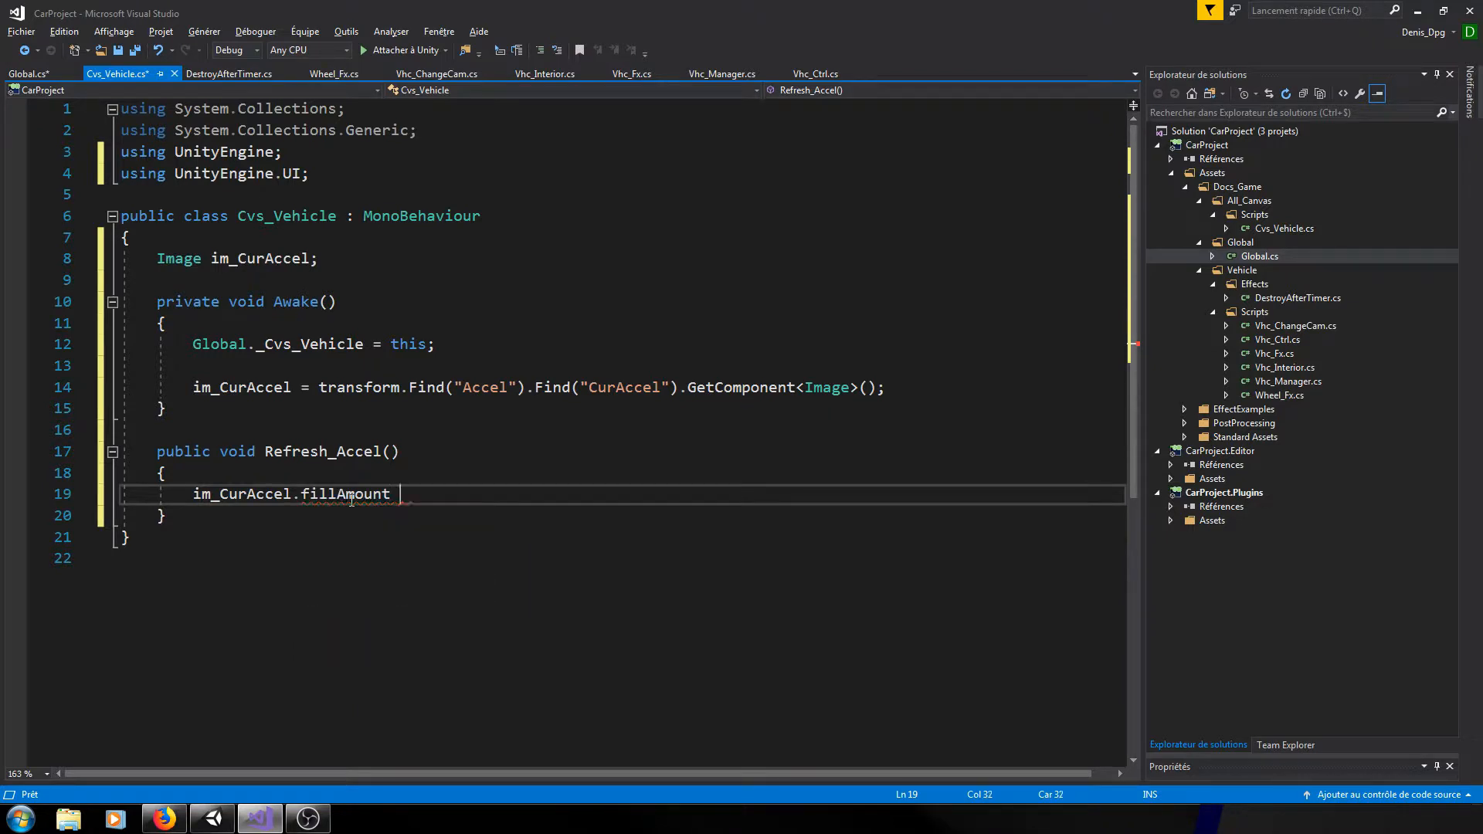
type("=")
- Close the DestroyAfterTimer, Wheel_Fx, Vhc_ChangeCam, Vhc_Interior, Vhc_Fx and Vhc_Manager scripts, keeping Global, Cvs_Vehicle and Vhc_Ctrl open
left_click(300, 74)
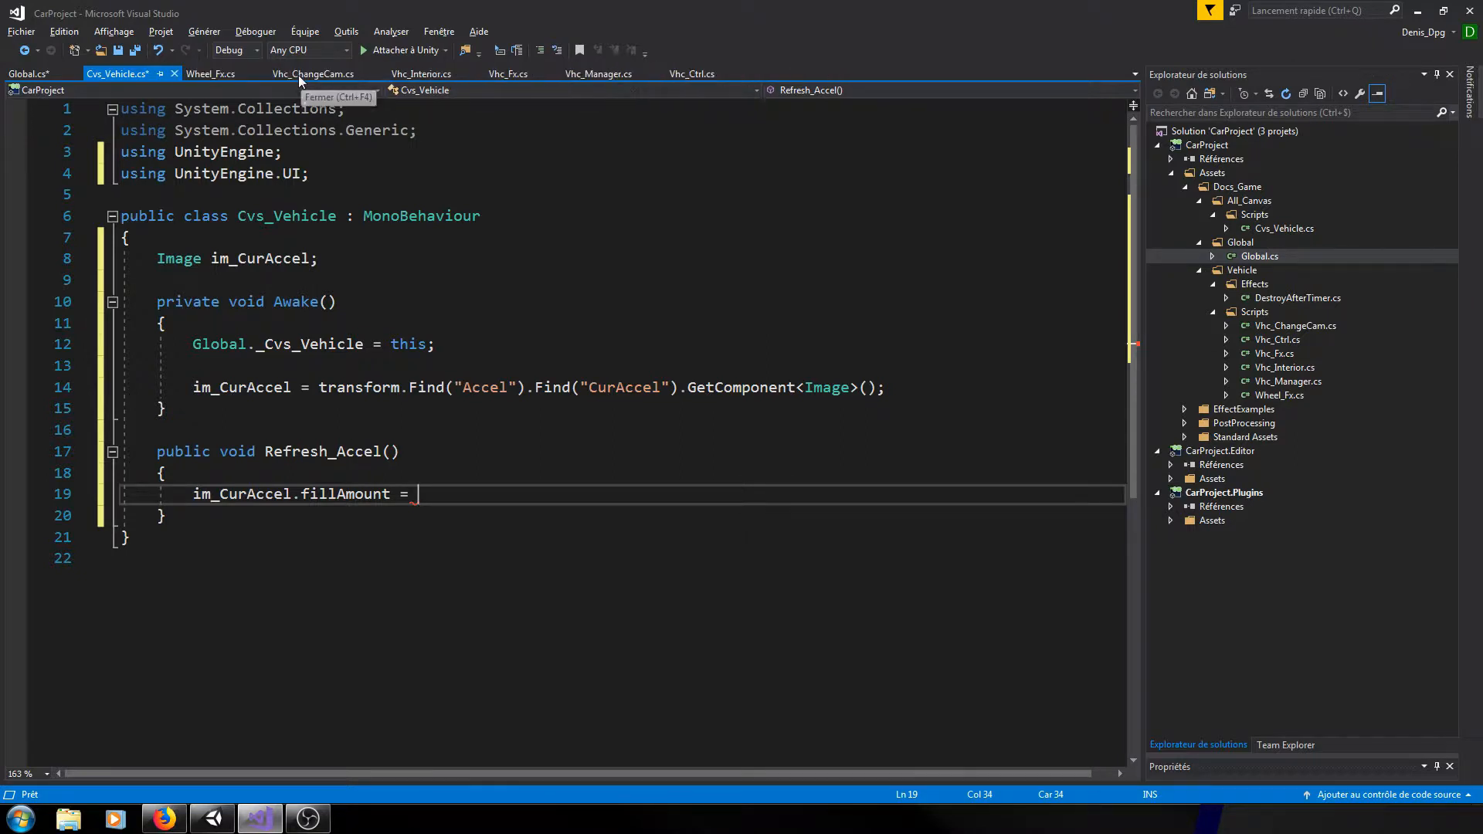
left_click(260, 74)
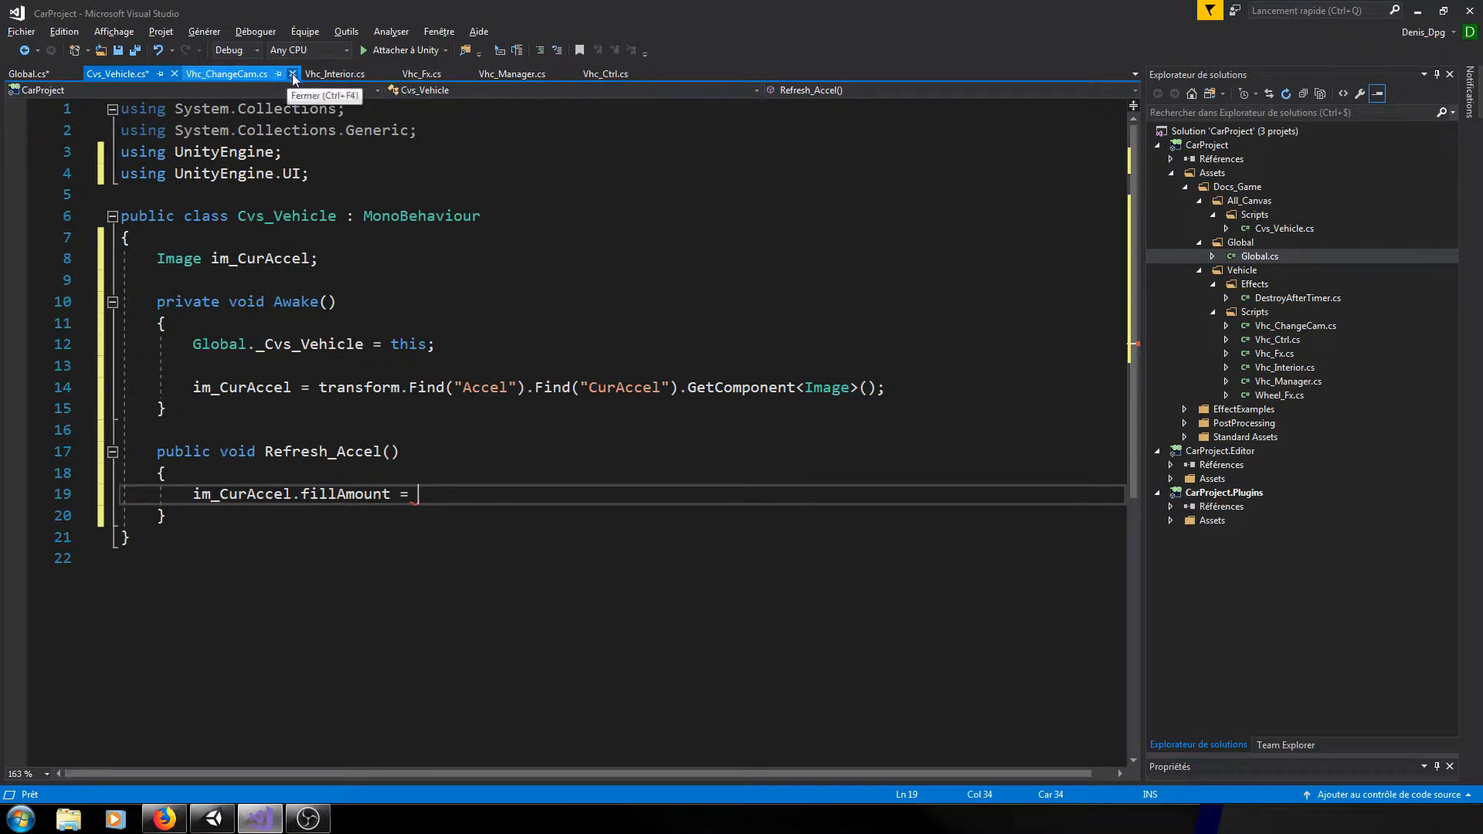
left_click(292, 75)
left_click(280, 73)
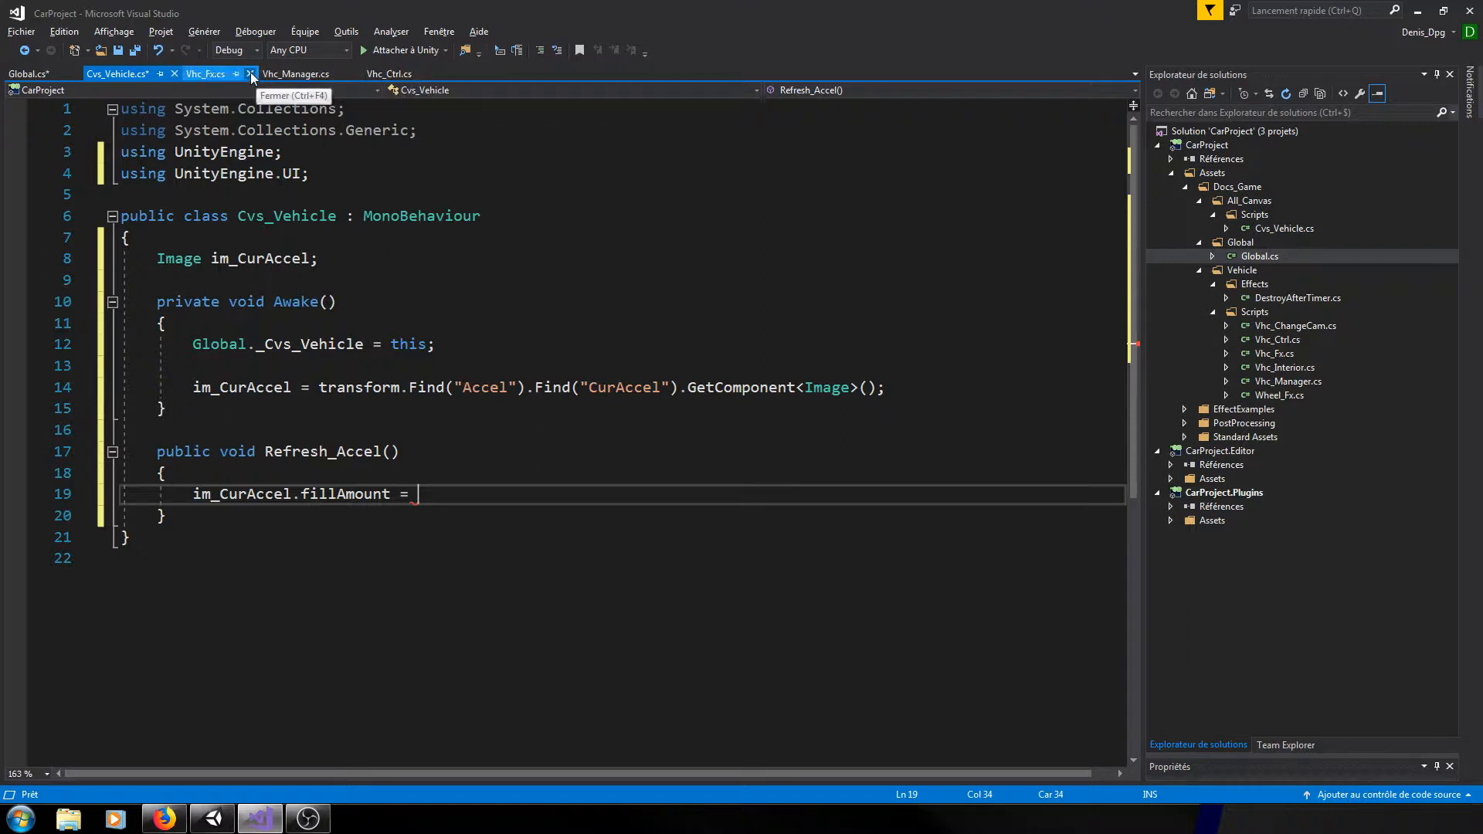
left_click(251, 74)
left_click(272, 74)
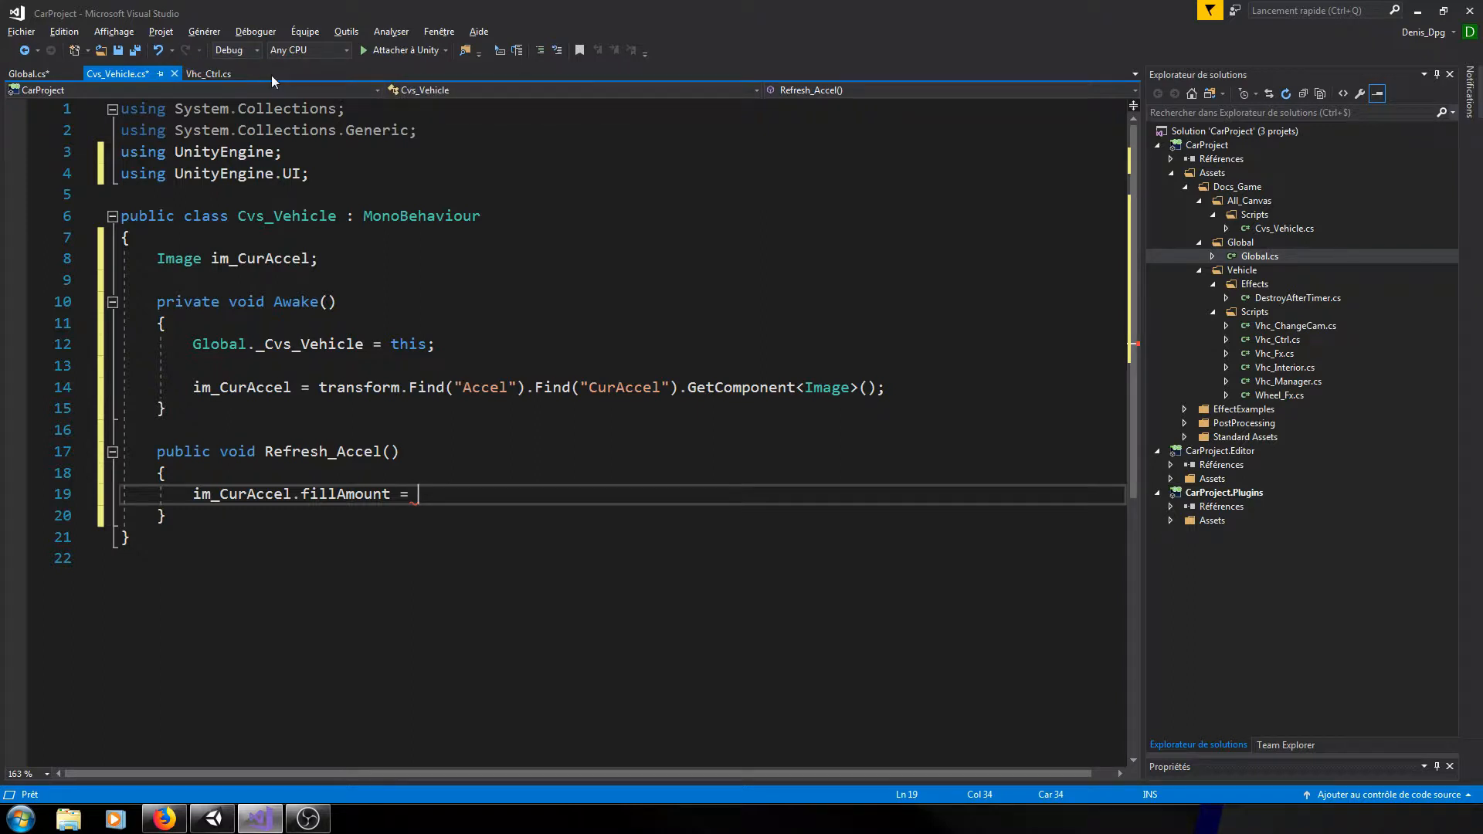
- In Vhc_Ctrl.cs, look over the Move region and collapse the Steering, Braking and Move_Forward regions
left_click(208, 74)
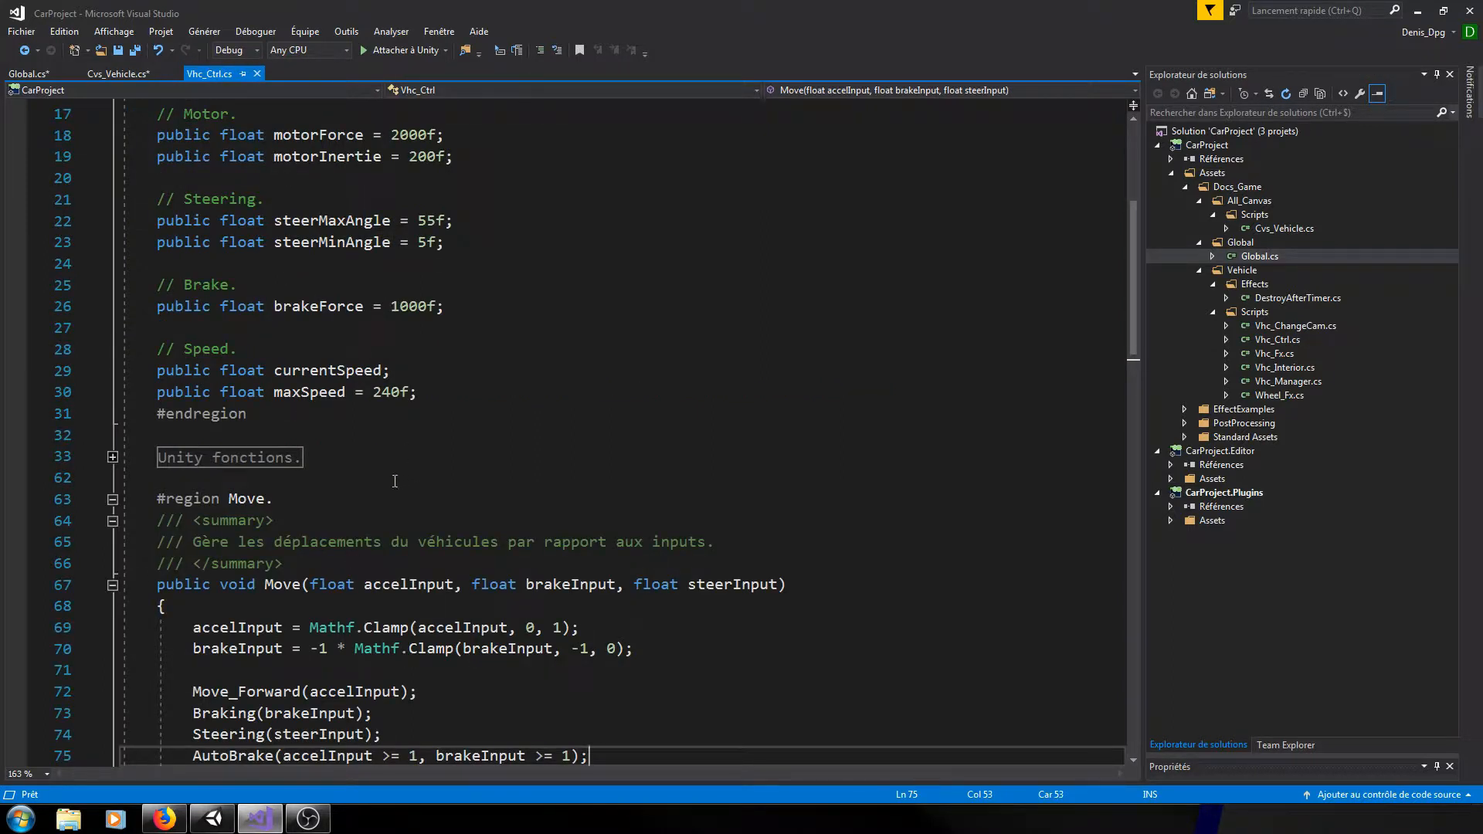
scroll(344, 452, "down", 15)
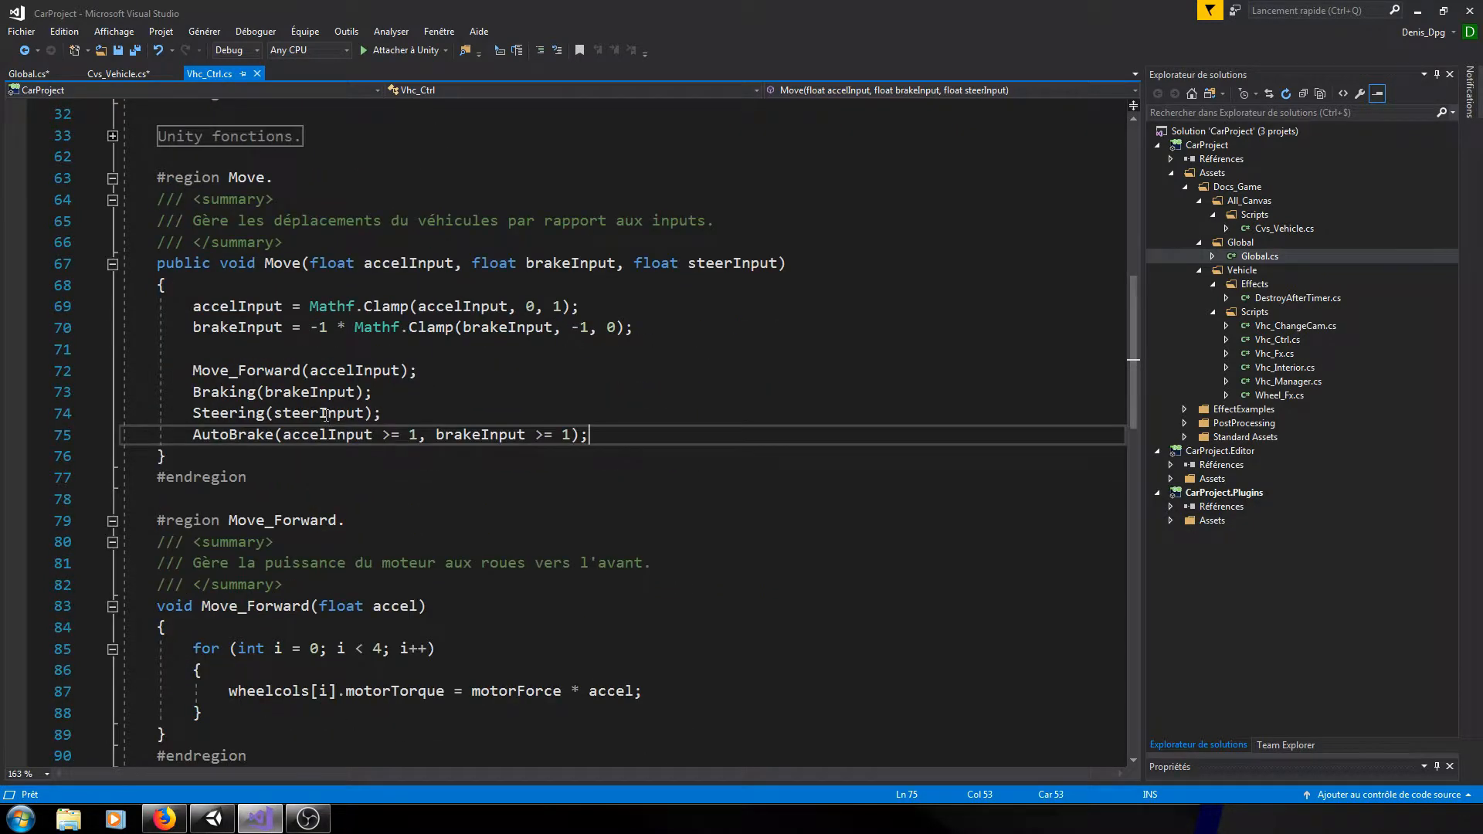
scroll(229, 400, "up", 5)
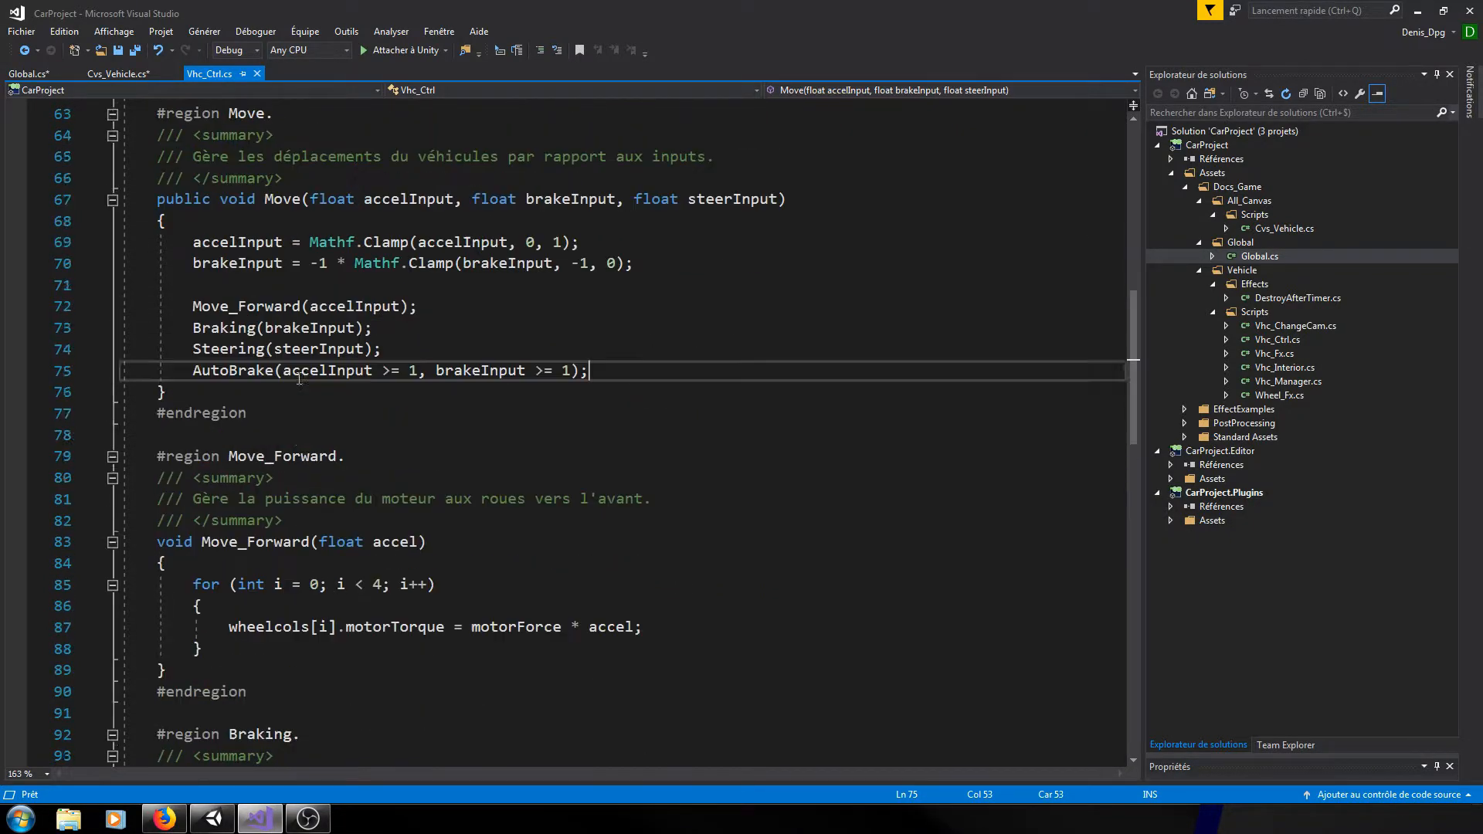
left_click_drag(161, 305, 359, 311)
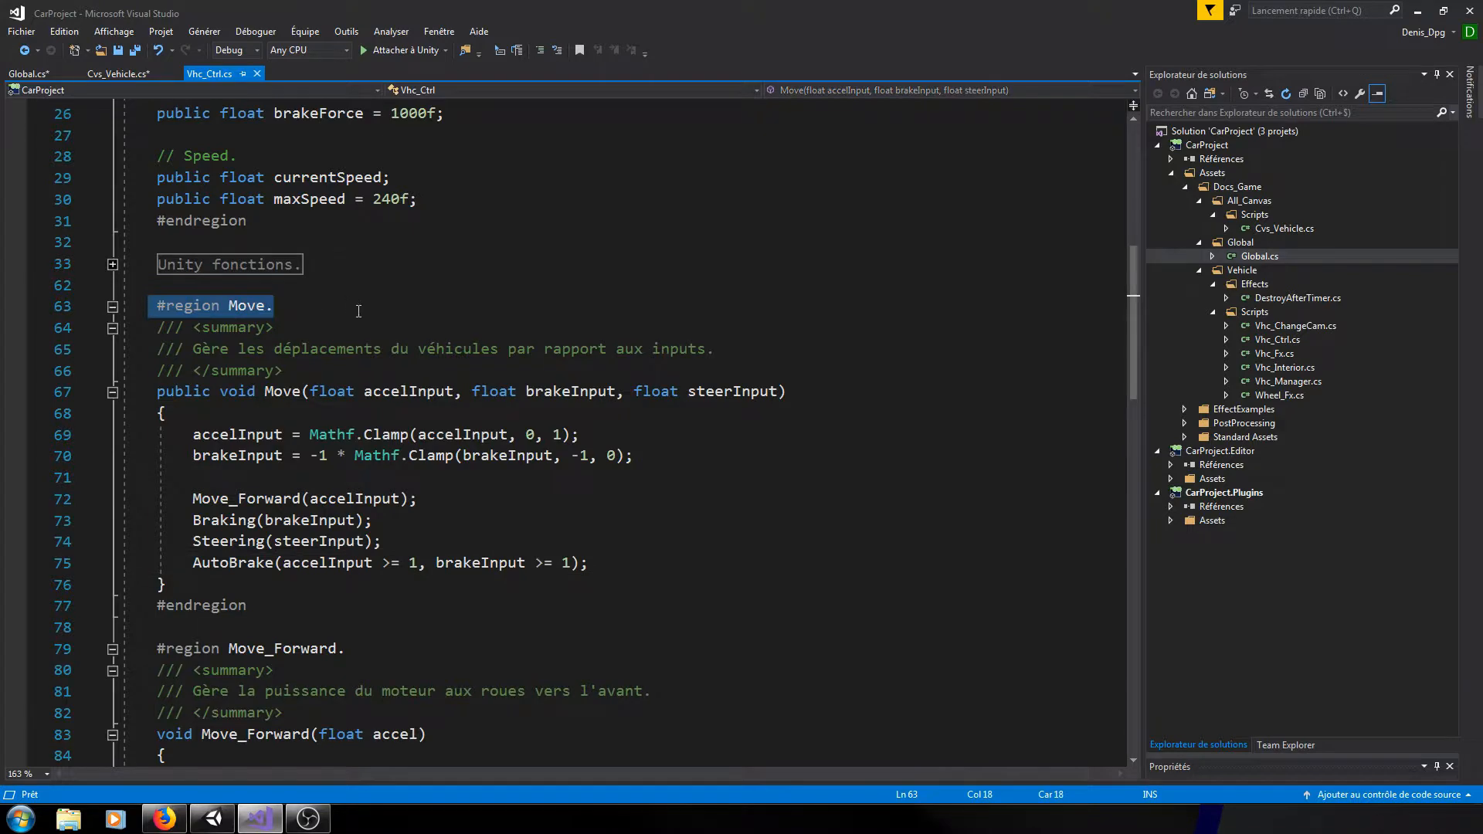
scroll(237, 317, "down", 17)
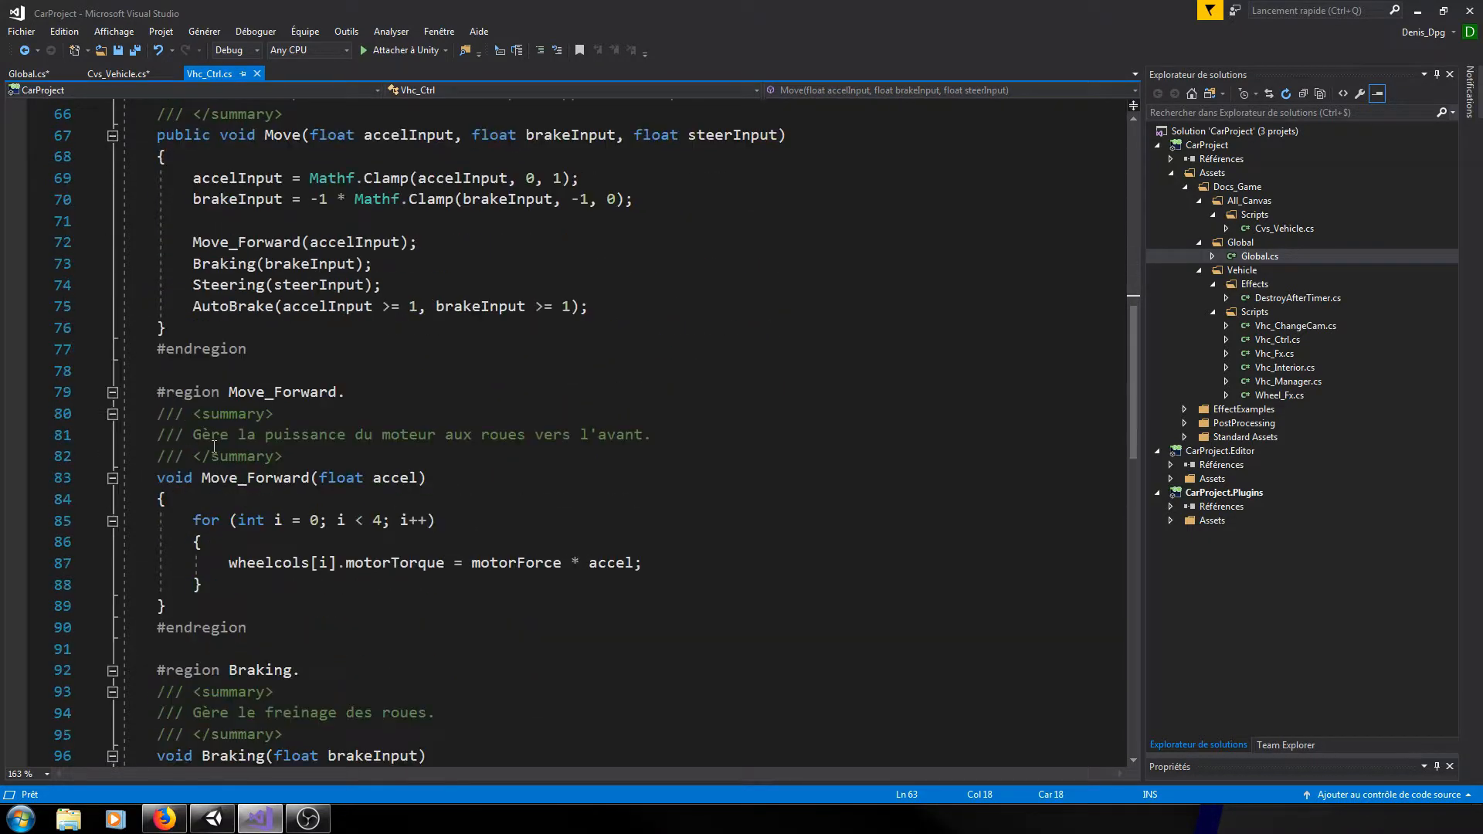
scroll(236, 427, "down", 7)
scroll(108, 402, "up", 2)
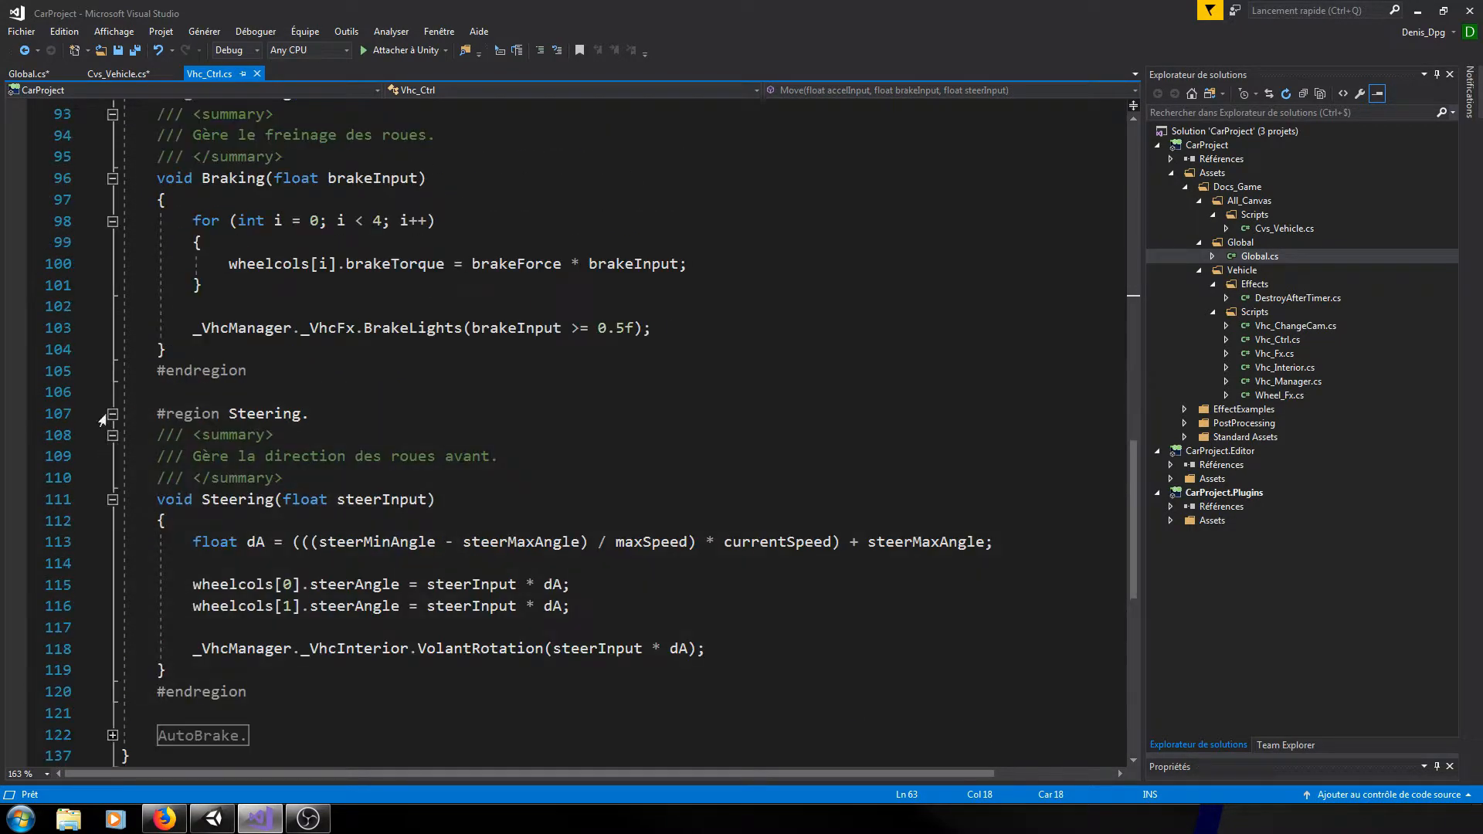
left_click(112, 414)
scroll(175, 417, "up", 5)
left_click(112, 414)
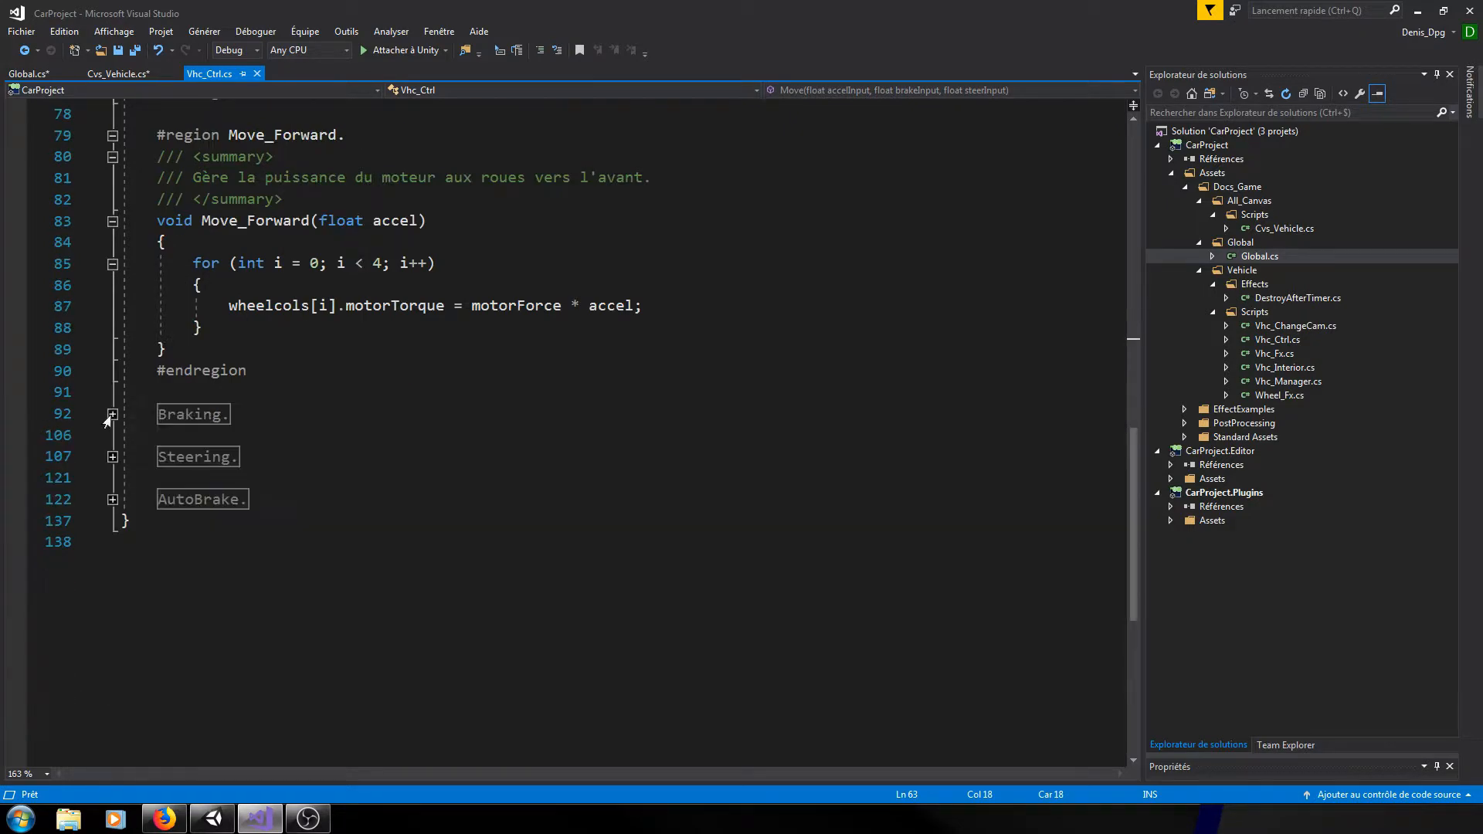
scroll(112, 414, "up", 3)
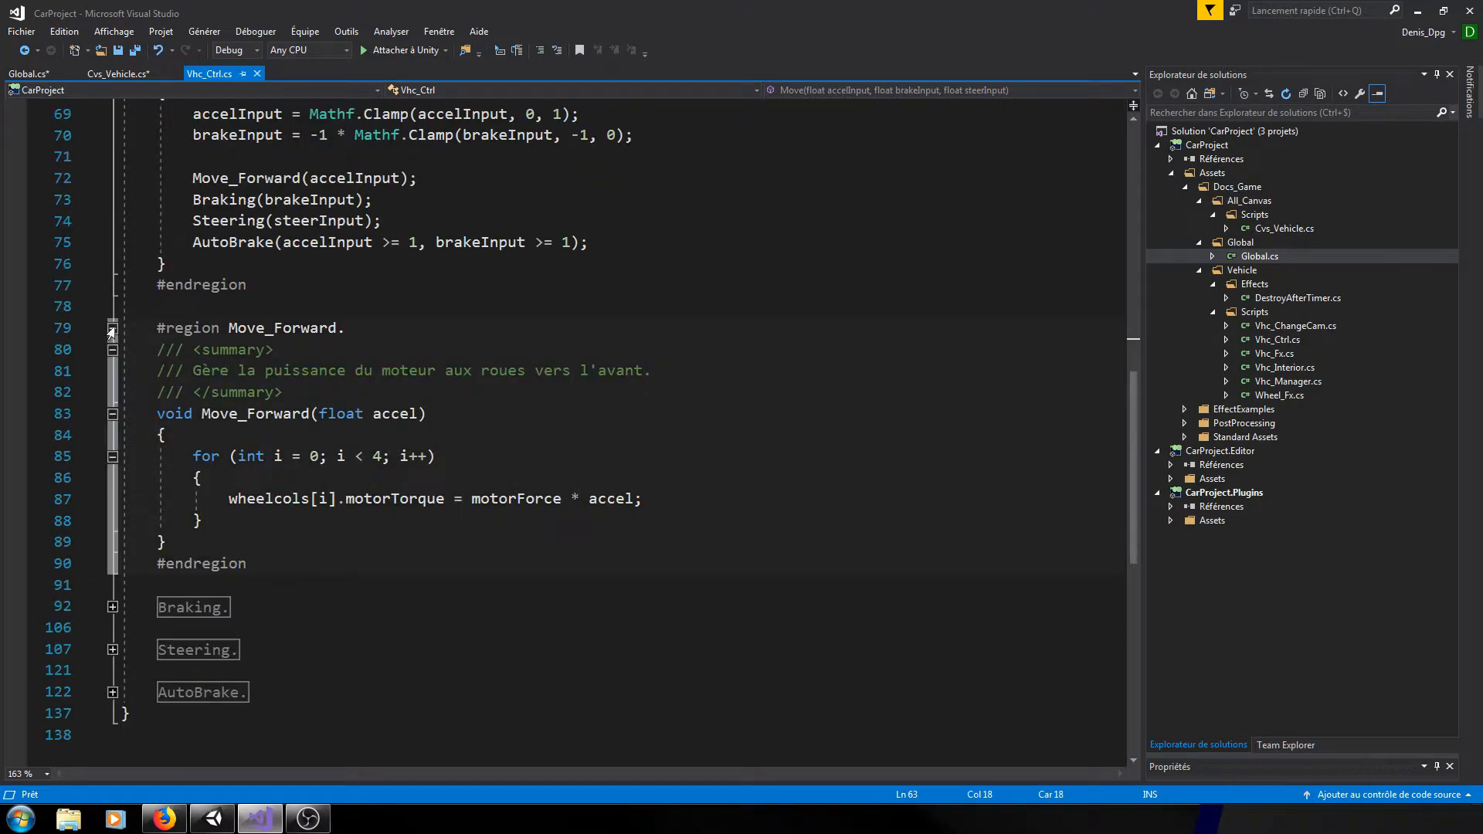
left_click(112, 328)
scroll(250, 419, "up", 5)
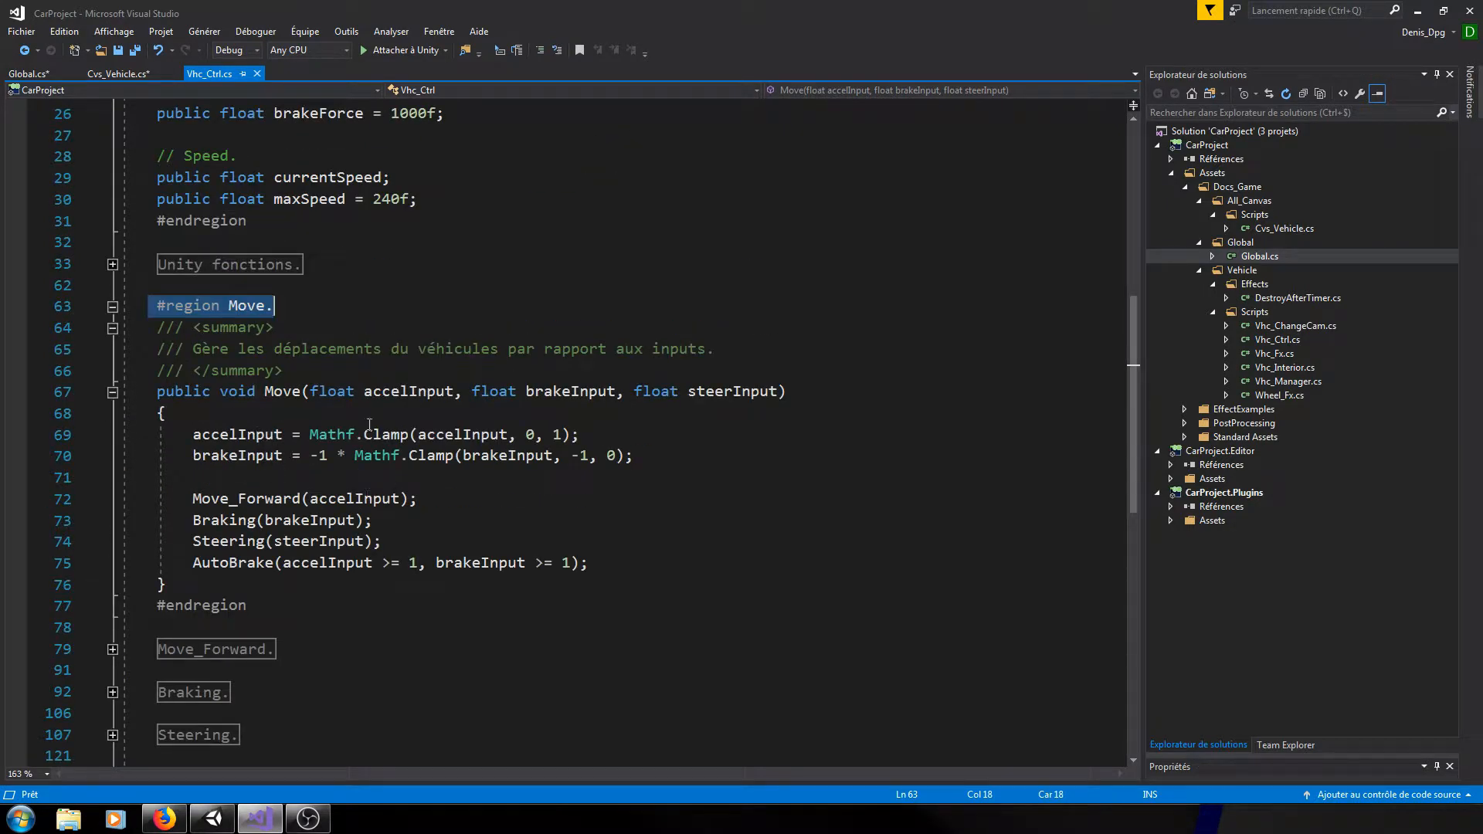
- Trace the accelInput parameter of Move in Vhc_Ctrl.cs back to the axis arguments passed by Move_Inputs in Vhc_Manager.cs
left_click(411, 392)
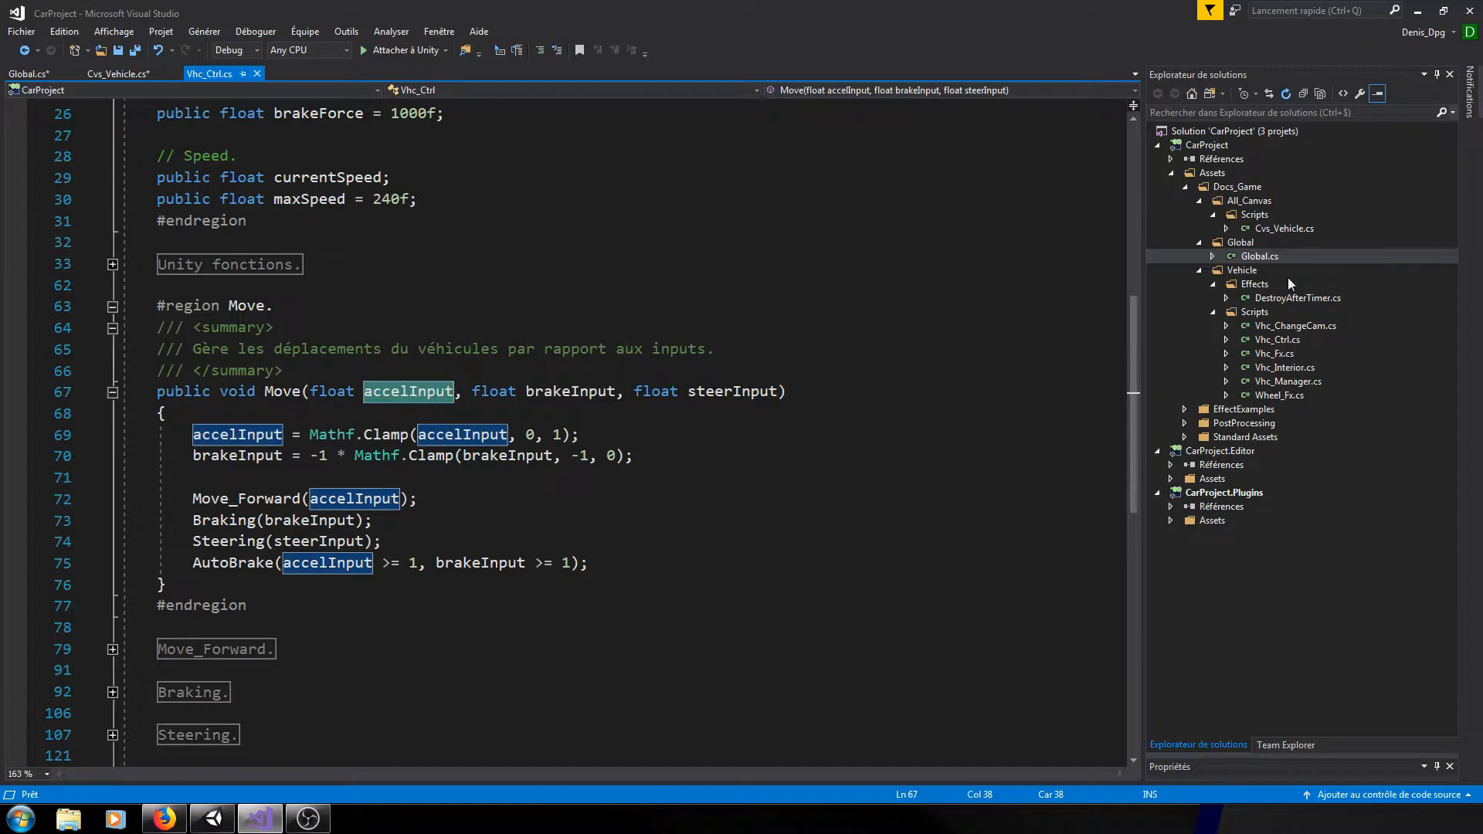
double_click(1276, 381)
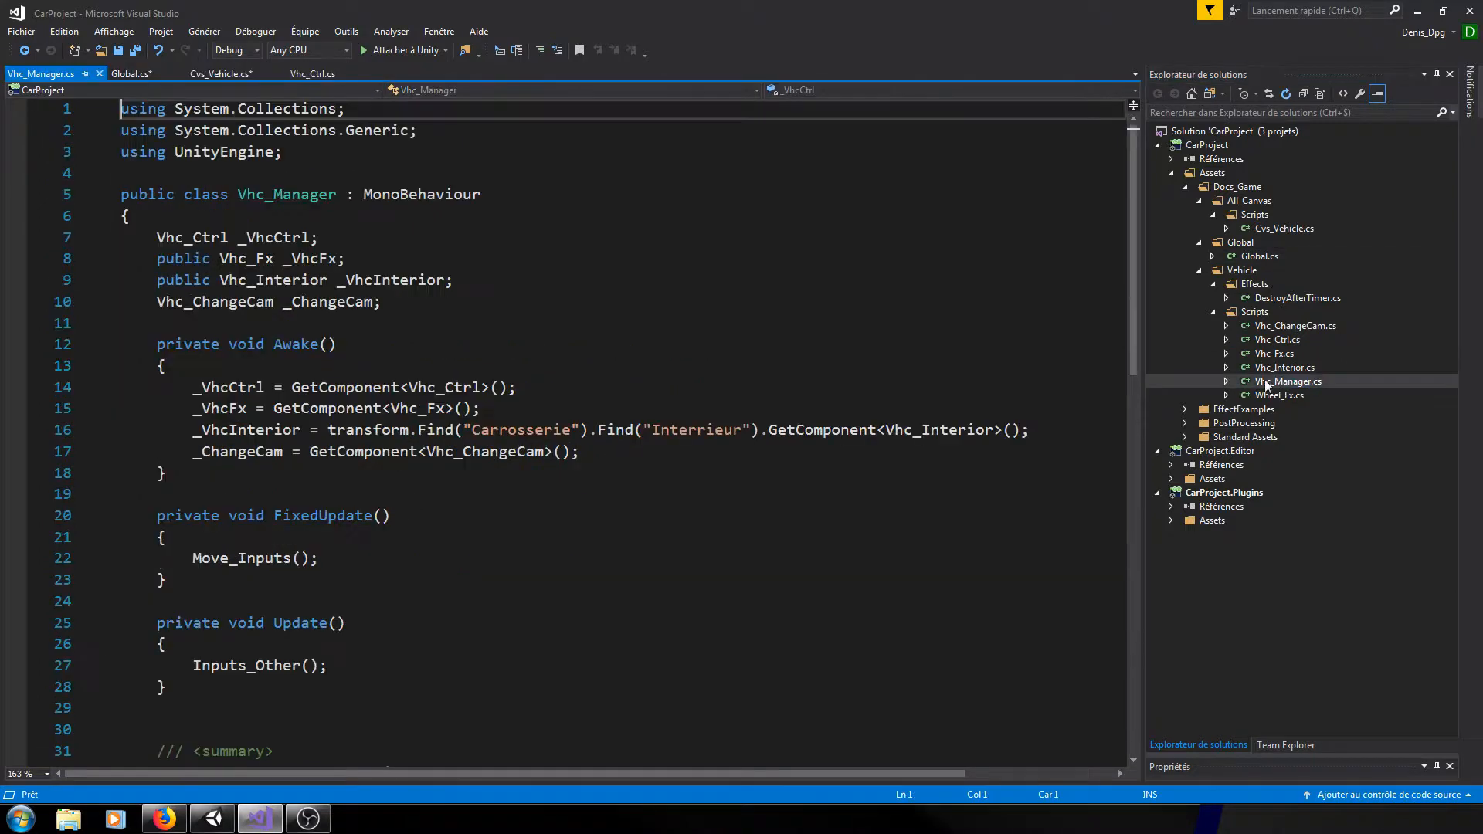
scroll(578, 517, "down", 8)
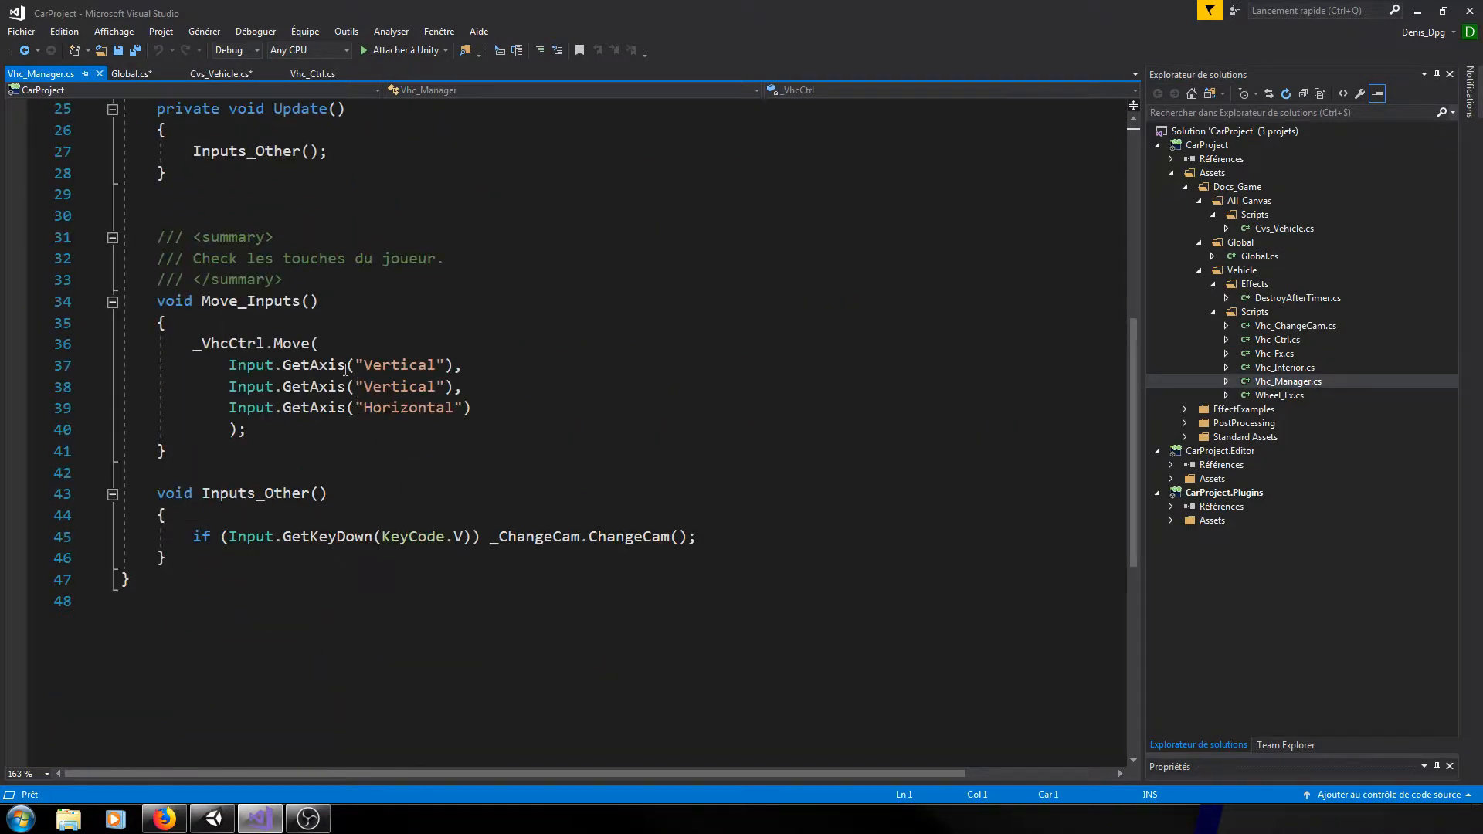
left_click_drag(337, 366, 408, 365)
left_click(468, 369)
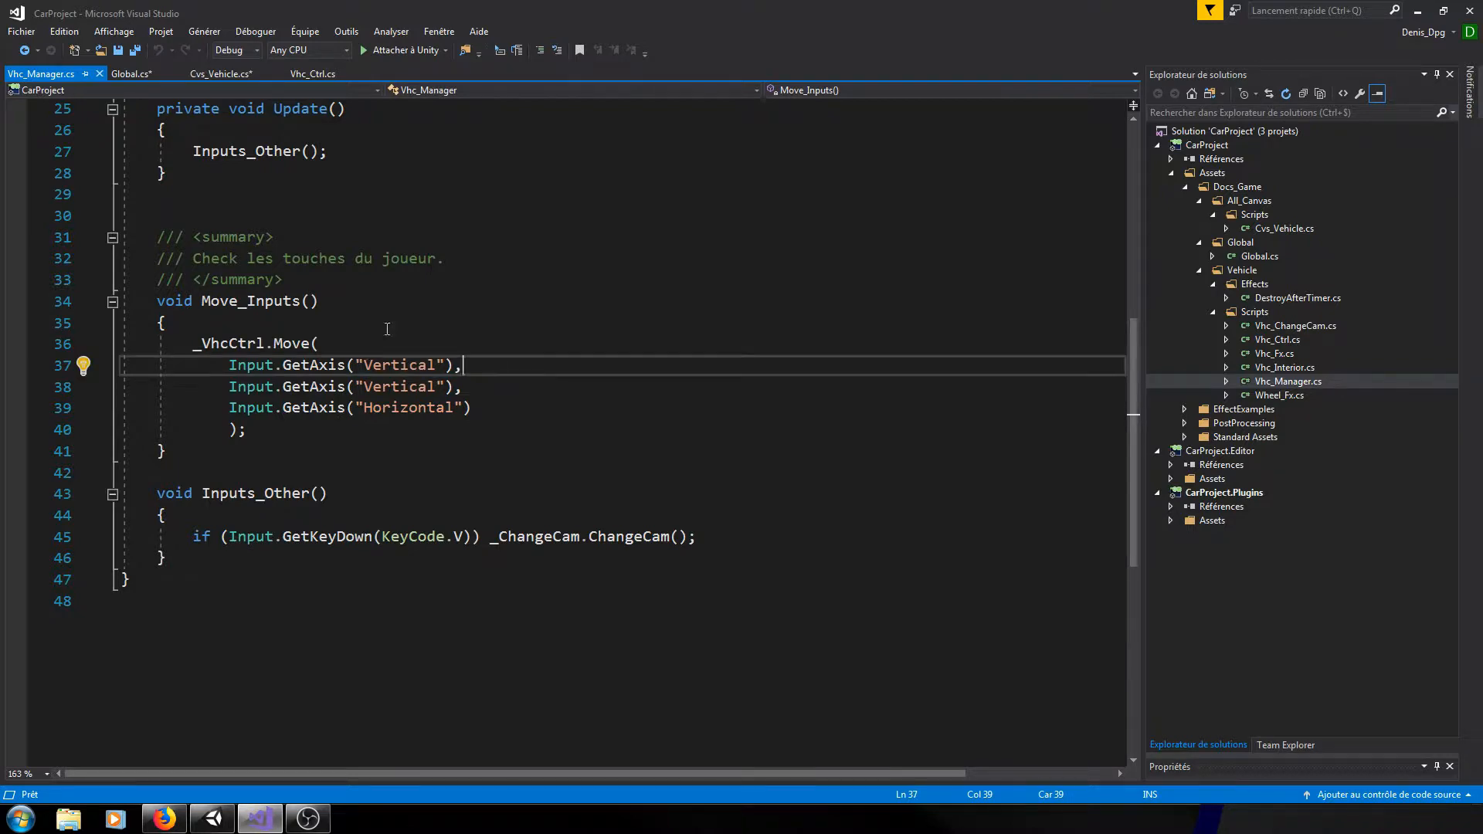
scroll(469, 374, "up", 4)
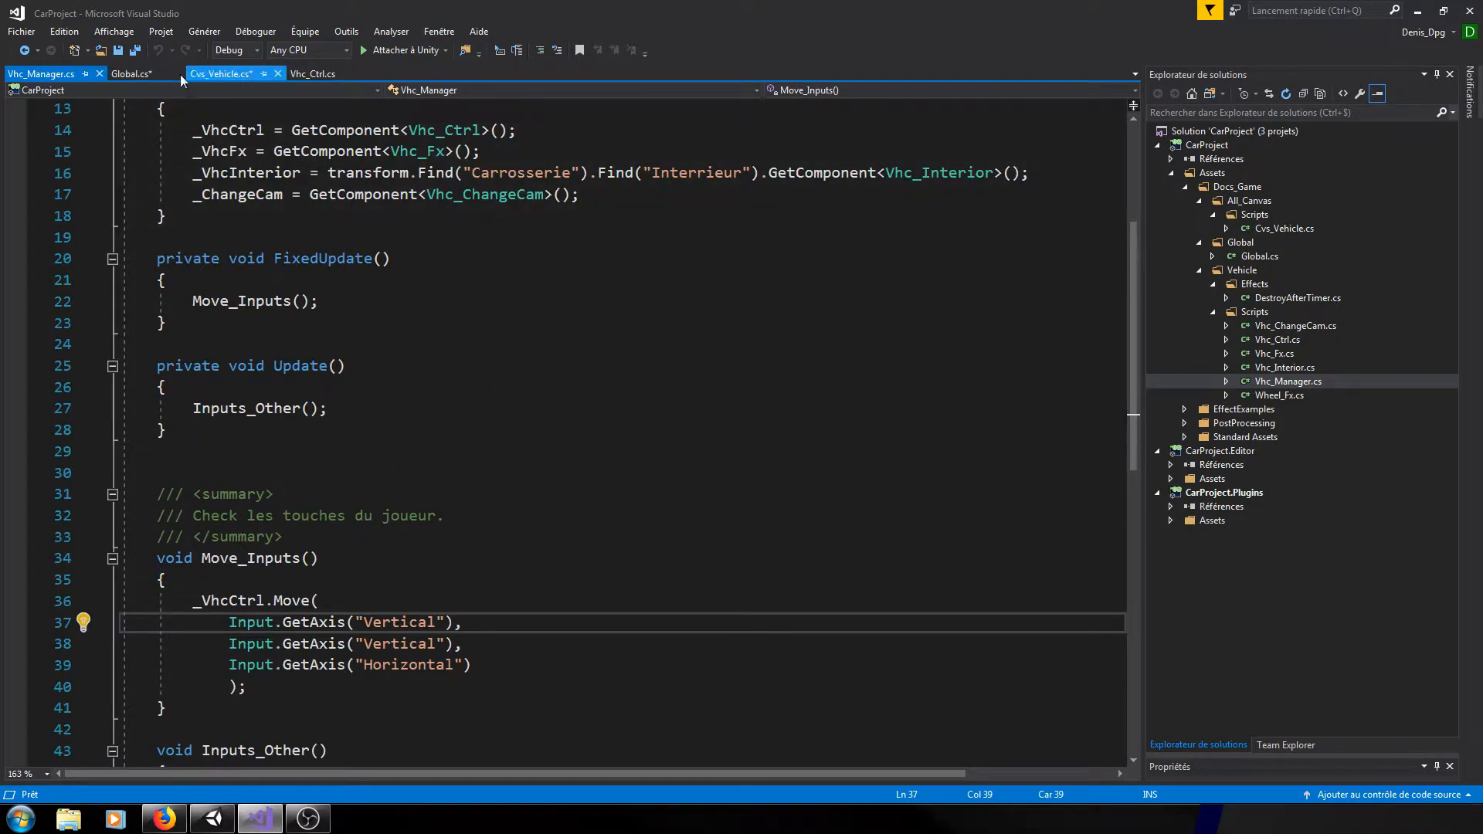
- In Cvs_Vehicle.cs, give Refresh_Accel the parameter "float accelInput" and complete the fillAmount assignment with "accelInput;"
left_click(223, 74)
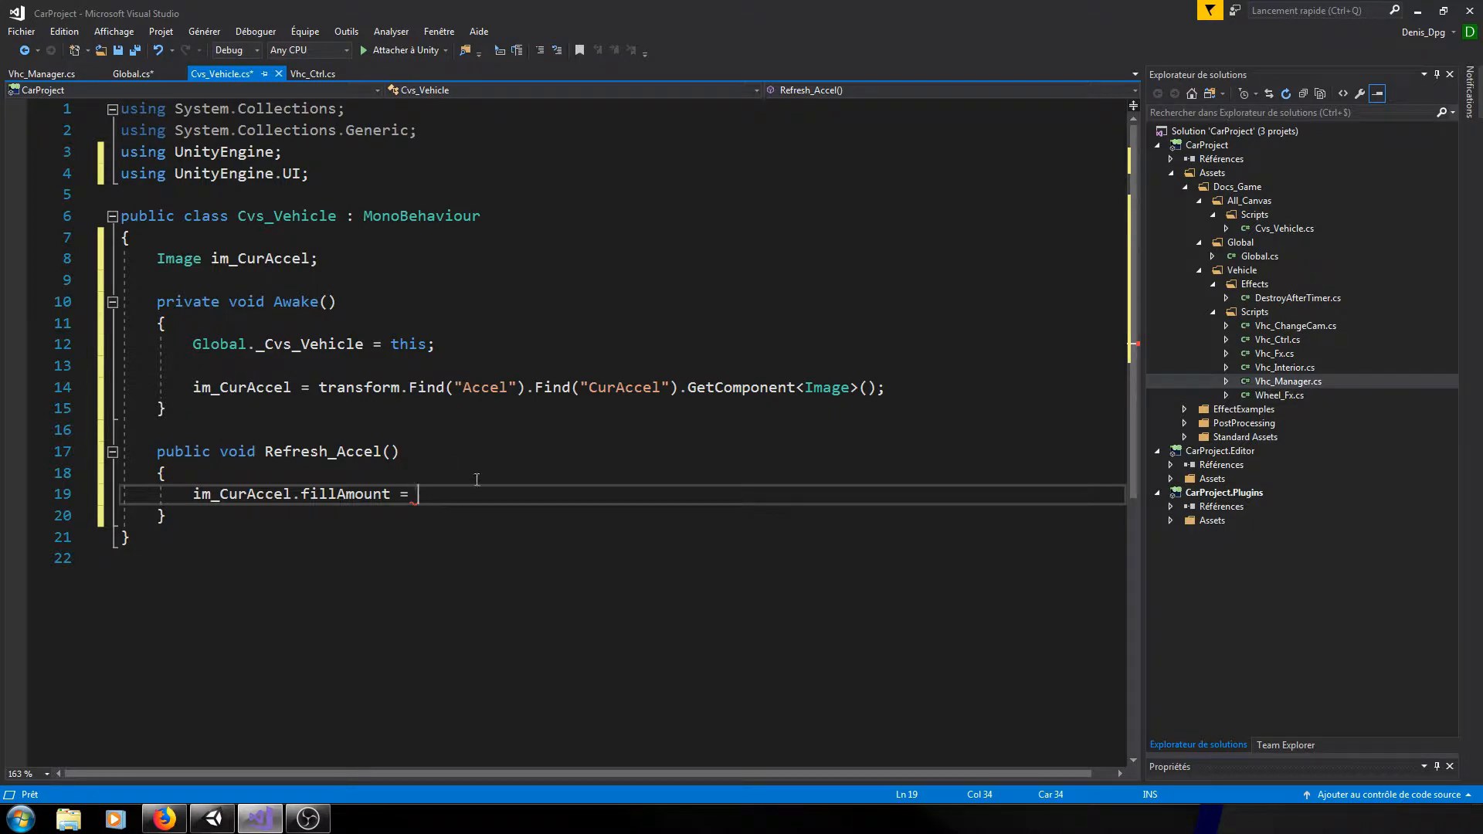
left_click(394, 453)
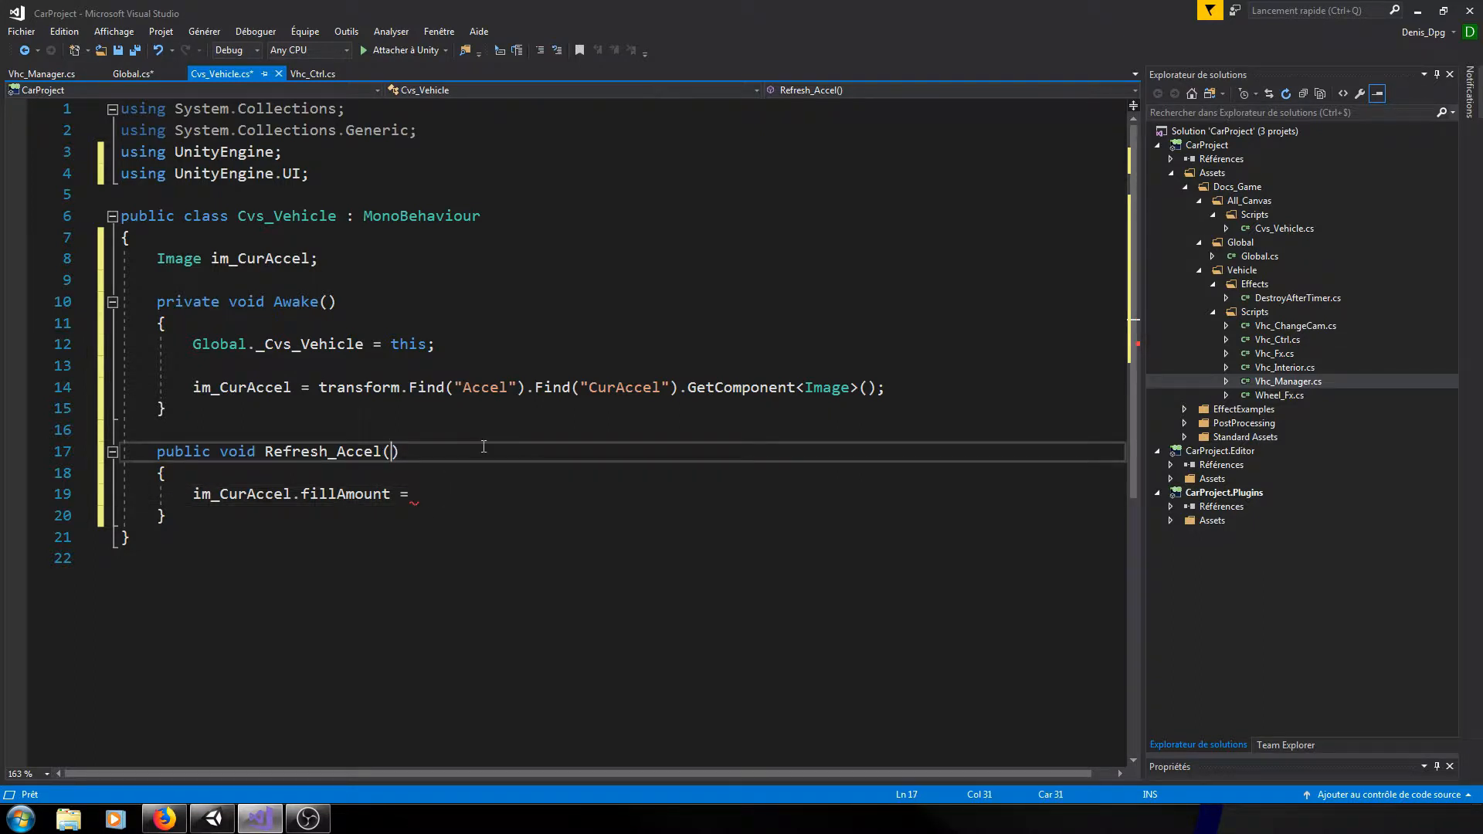
type("float accelInput")
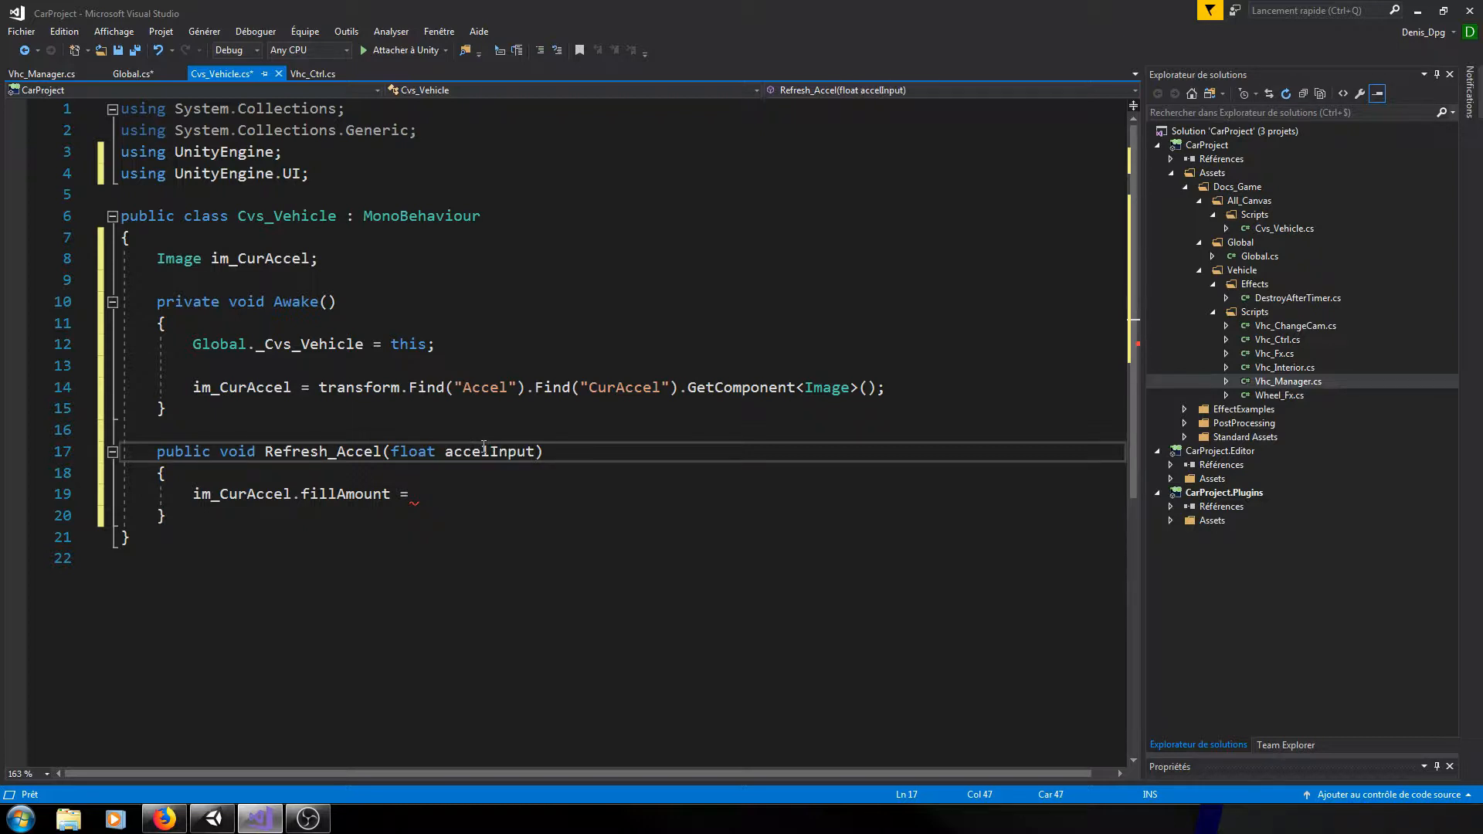
left_click(461, 492)
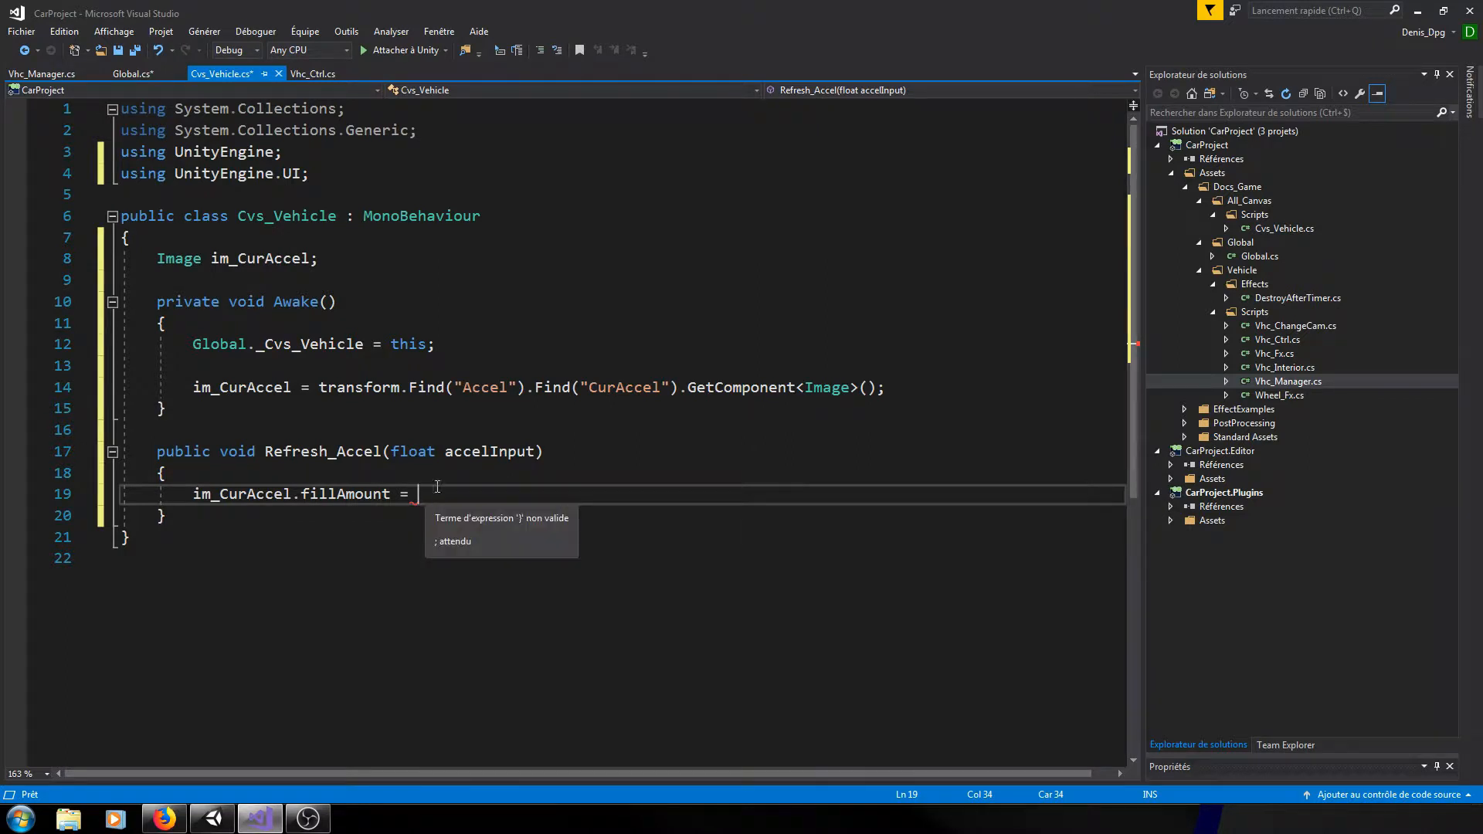
type("ac")
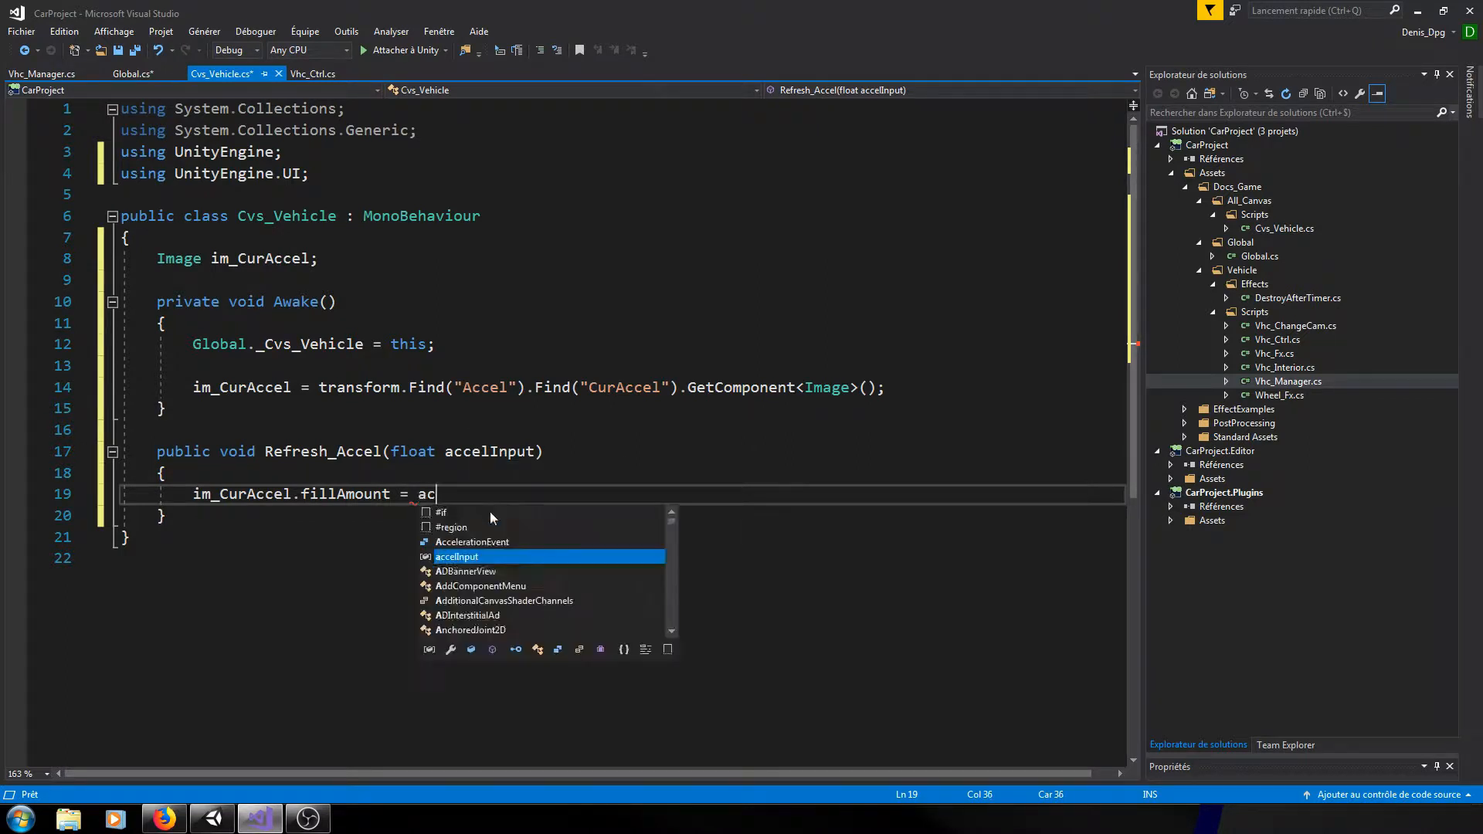
type("celInput;")
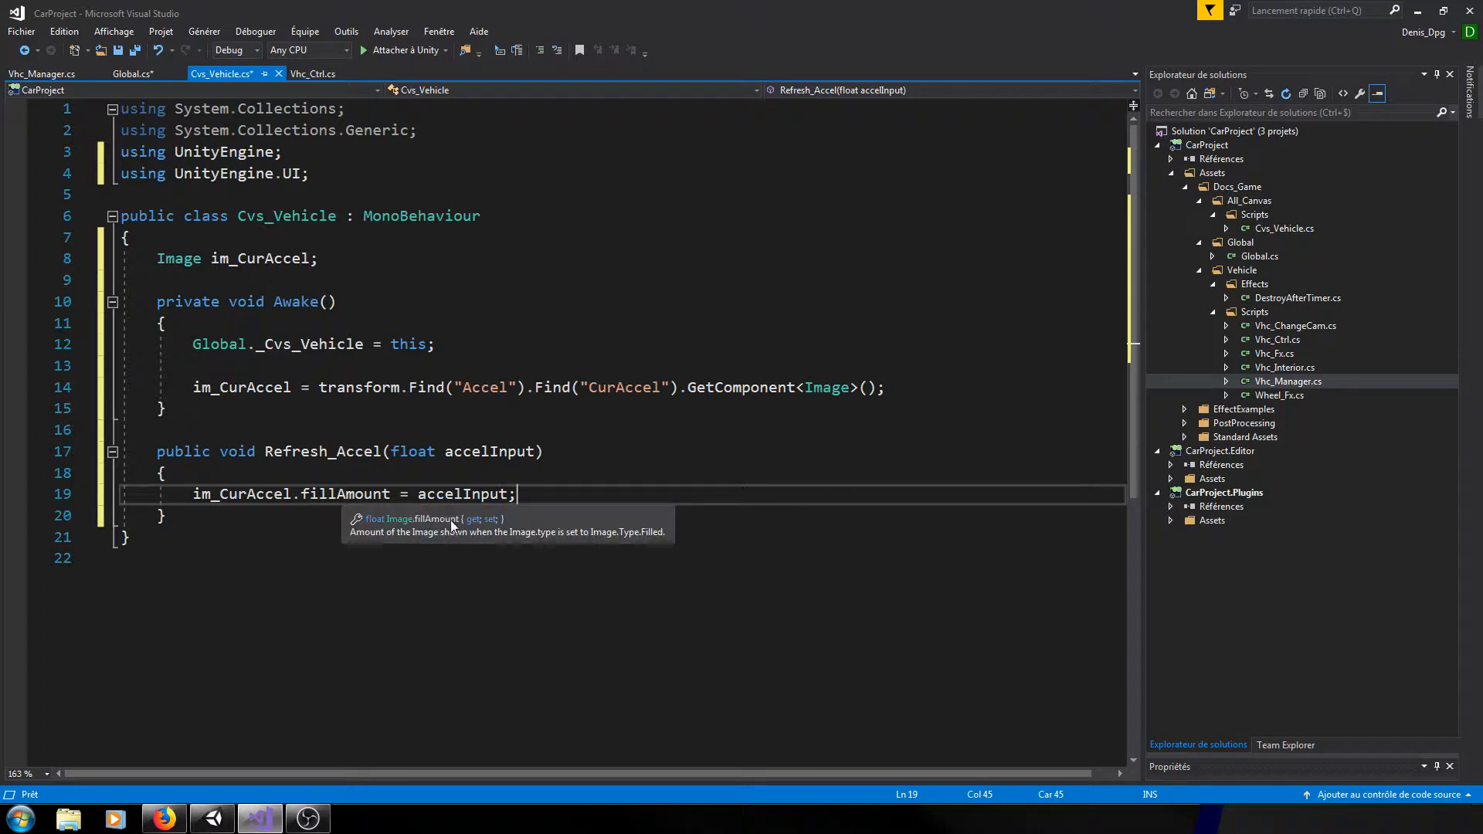
- Check the Fill Amount of CurAccel's Image in Unity against the fillAmount and accelInput terms in Visual Studio
double_click(350, 492)
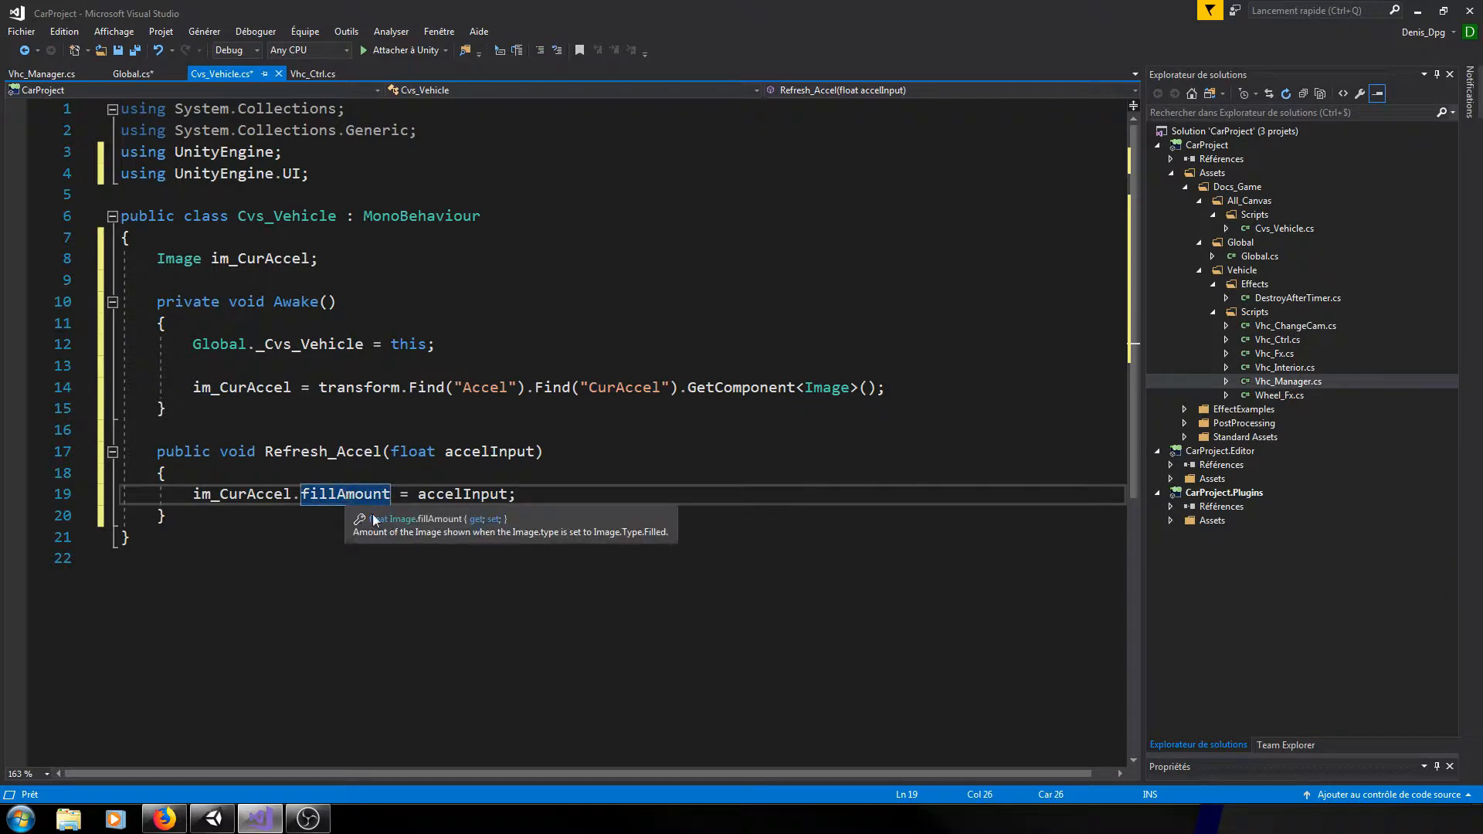
left_click(212, 819)
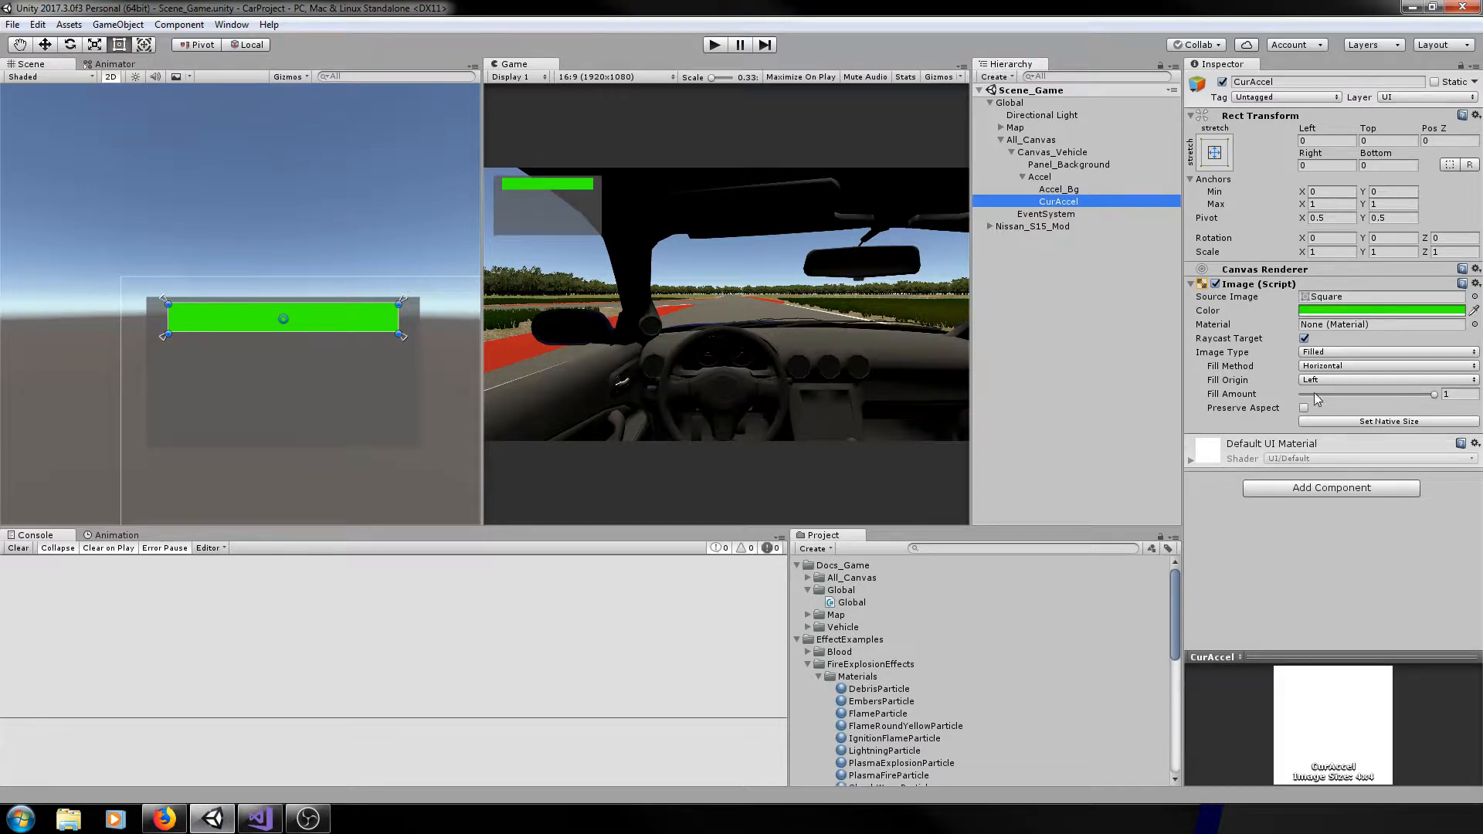
left_click_drag(1430, 393, 1466, 394)
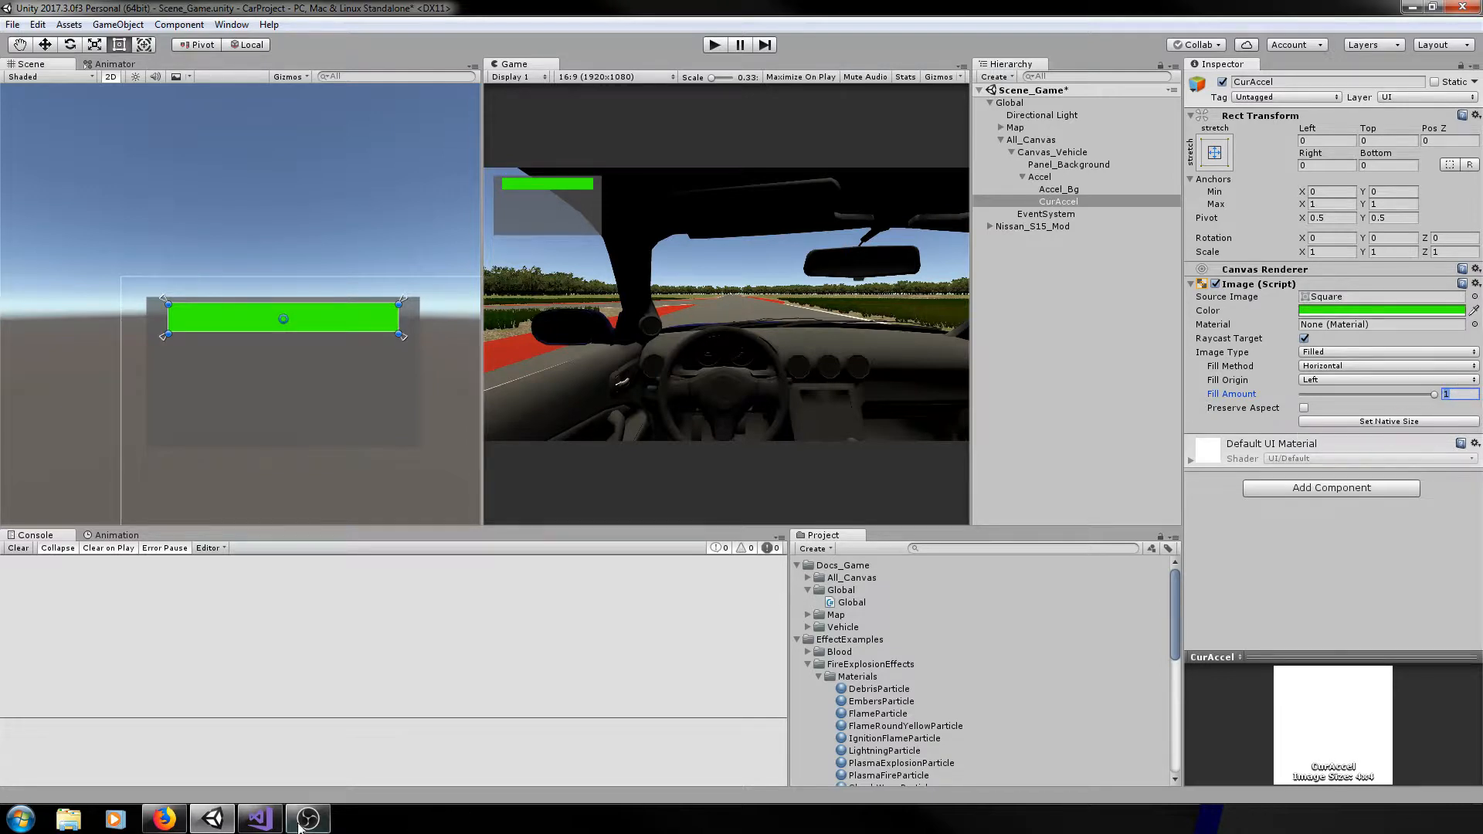
left_click(260, 820)
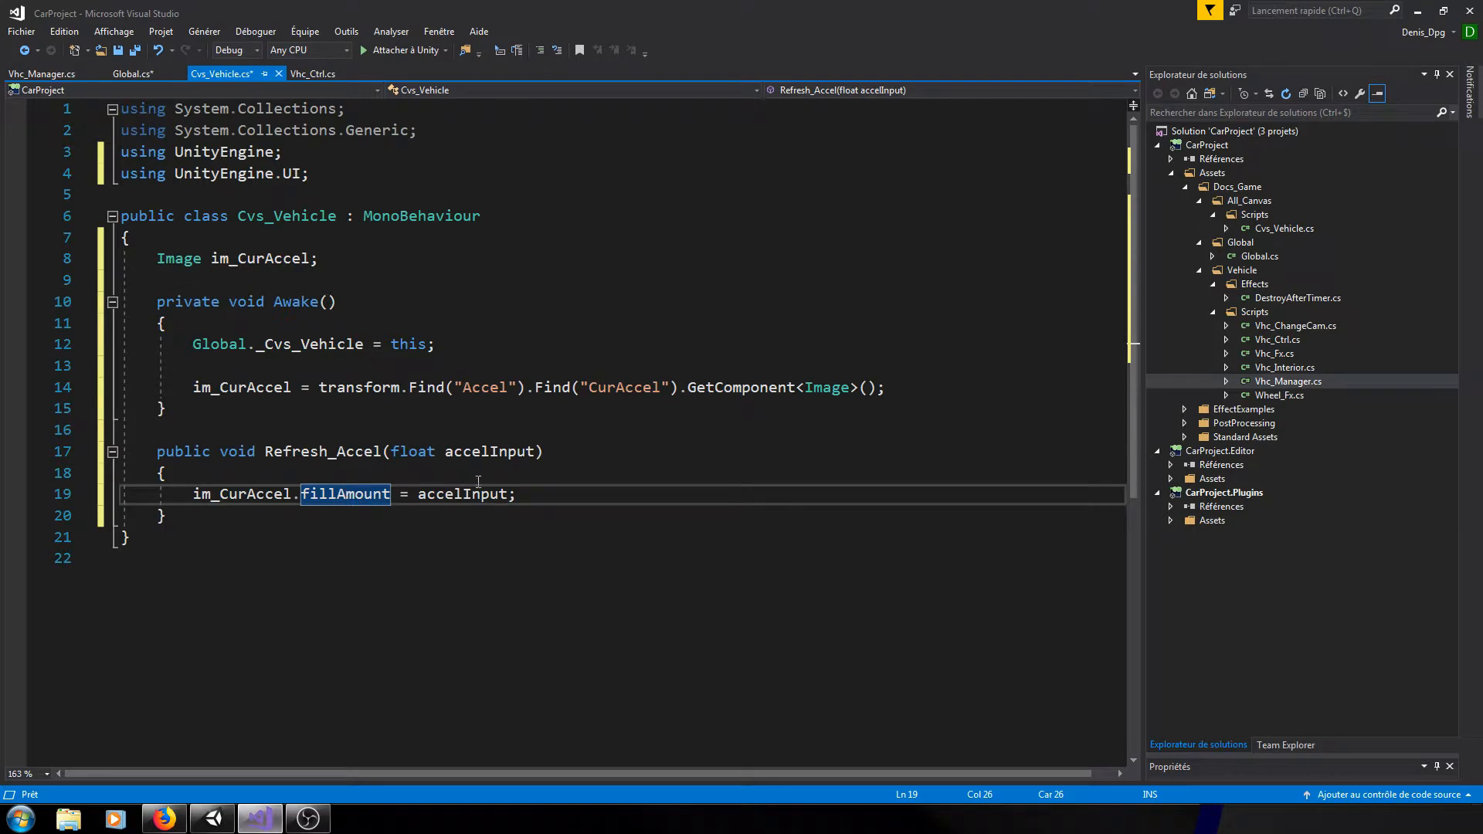
left_click(446, 453)
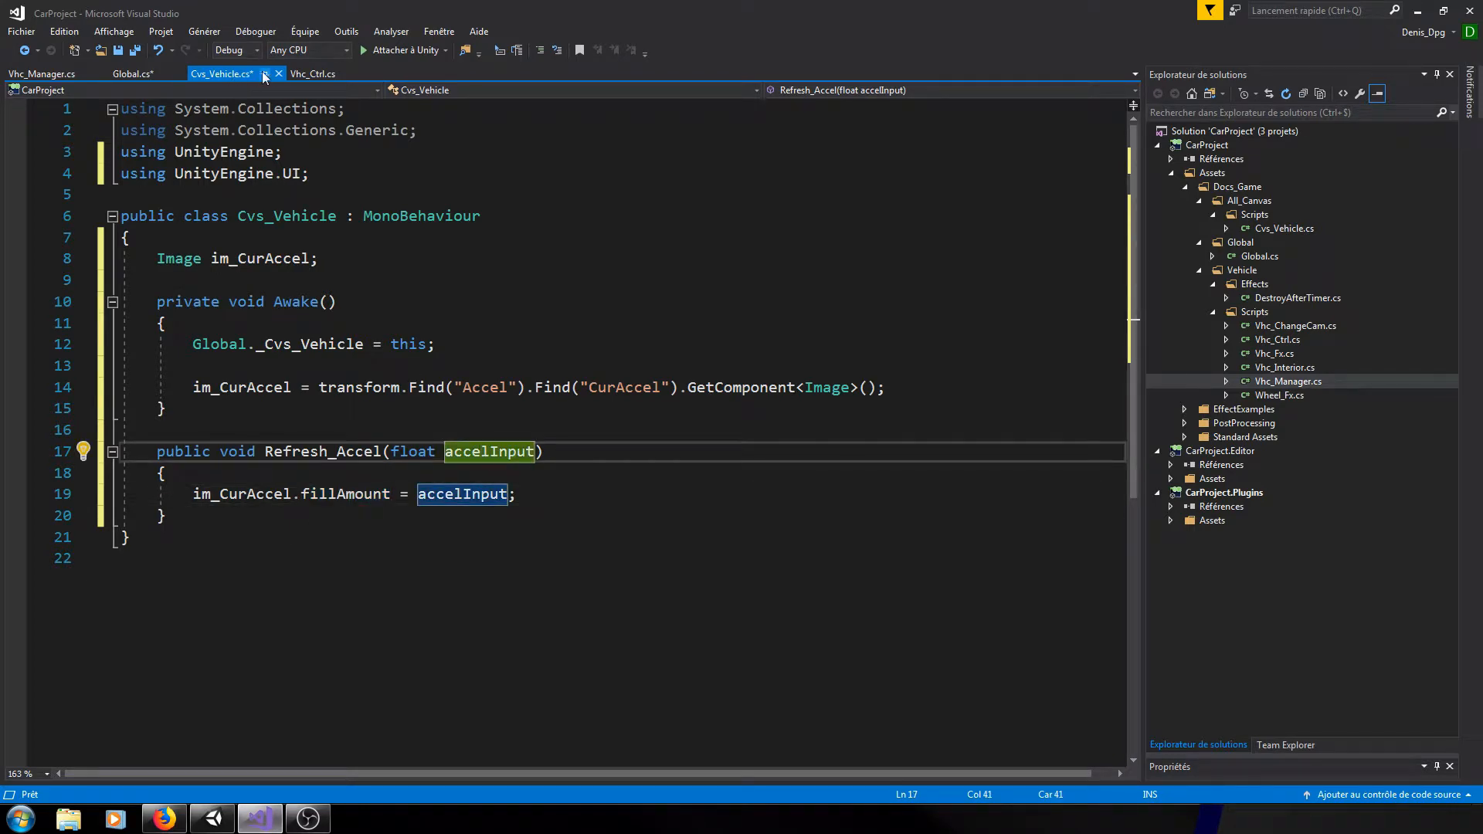
- Review the first Input.GetAxis("Vertical") argument of the _VhcCtrl.Move call in Vhc_Manager.cs
left_click(41, 74)
type(",")
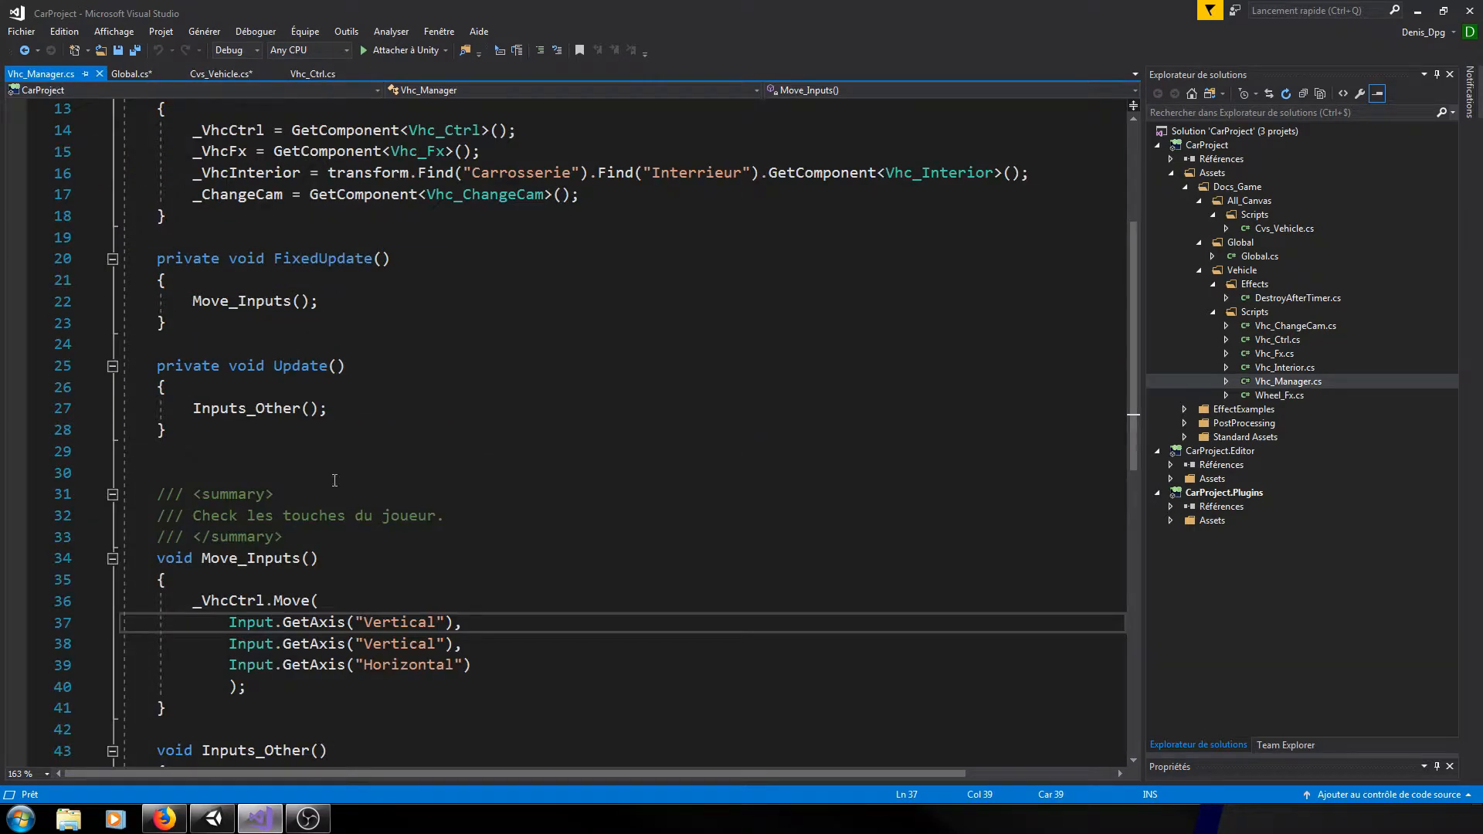
scroll(255, 489, "down", 2)
left_click_drag(226, 497, 459, 495)
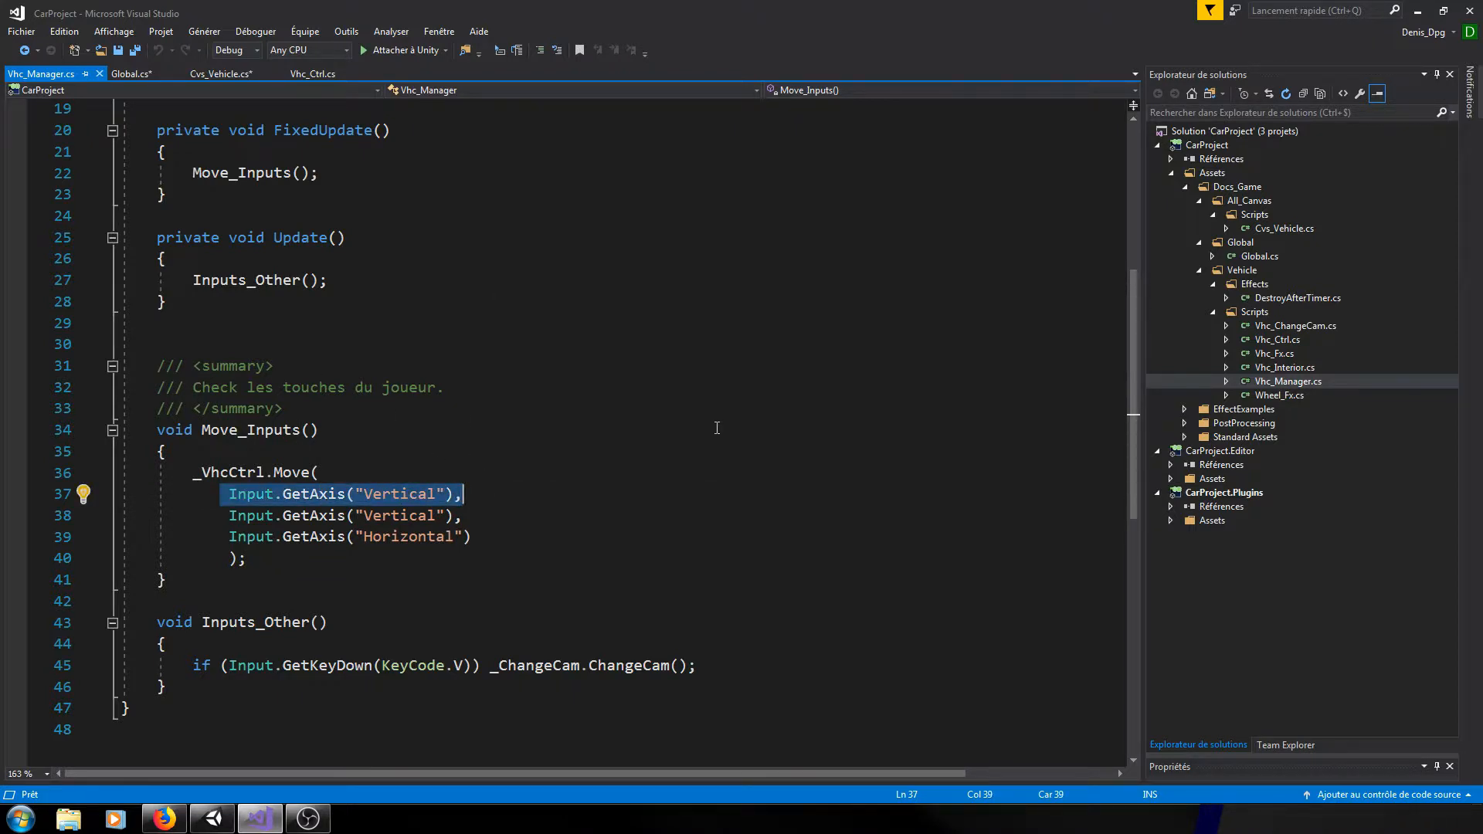
left_click(514, 492)
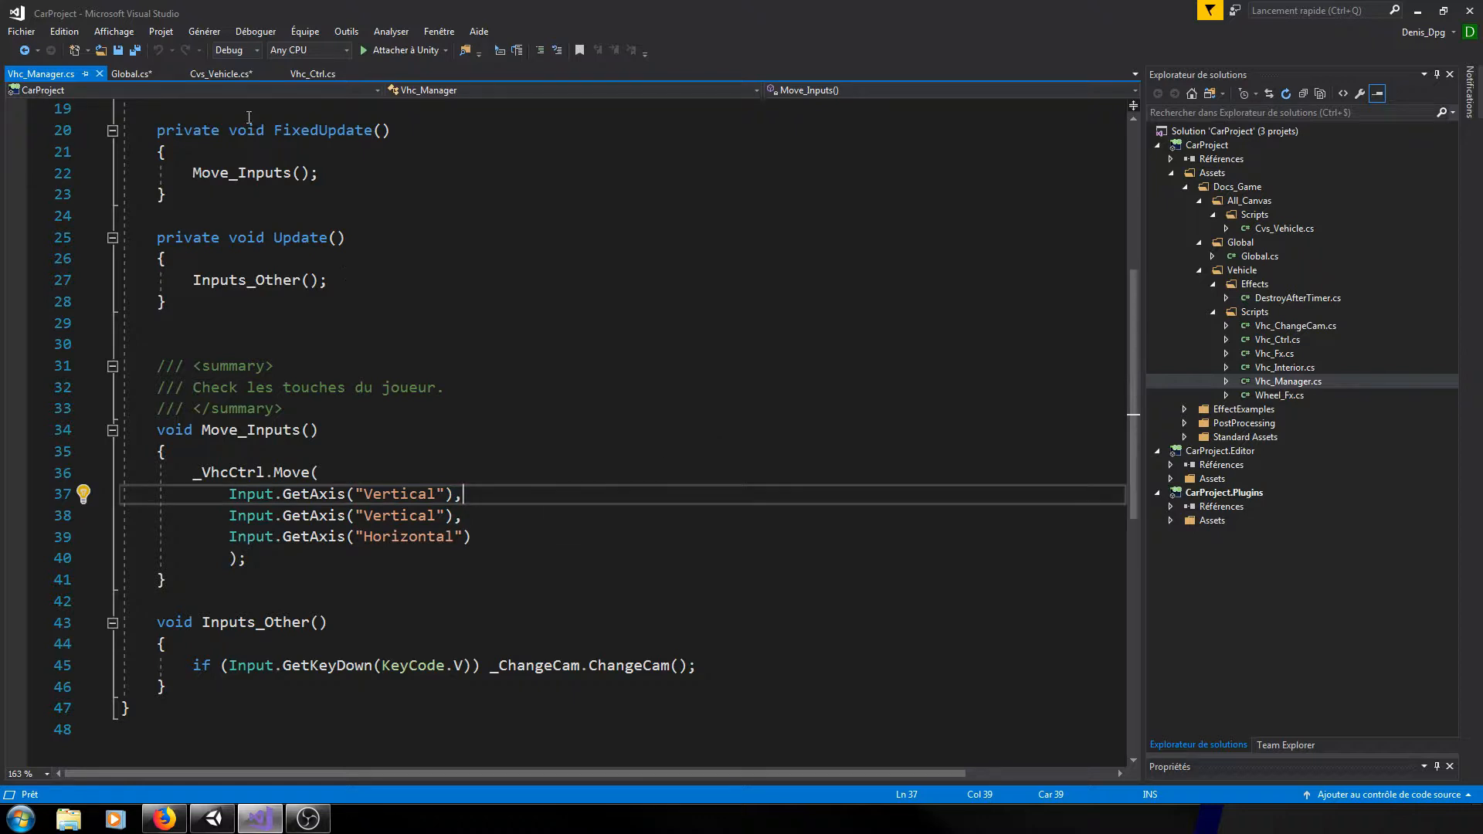
- Review how Move in Vhc_Ctrl.cs clamps accelInput between 0 and 1, comparing it with the Refresh_Accel parameter in Cvs_Vehicle.cs
left_click(209, 74)
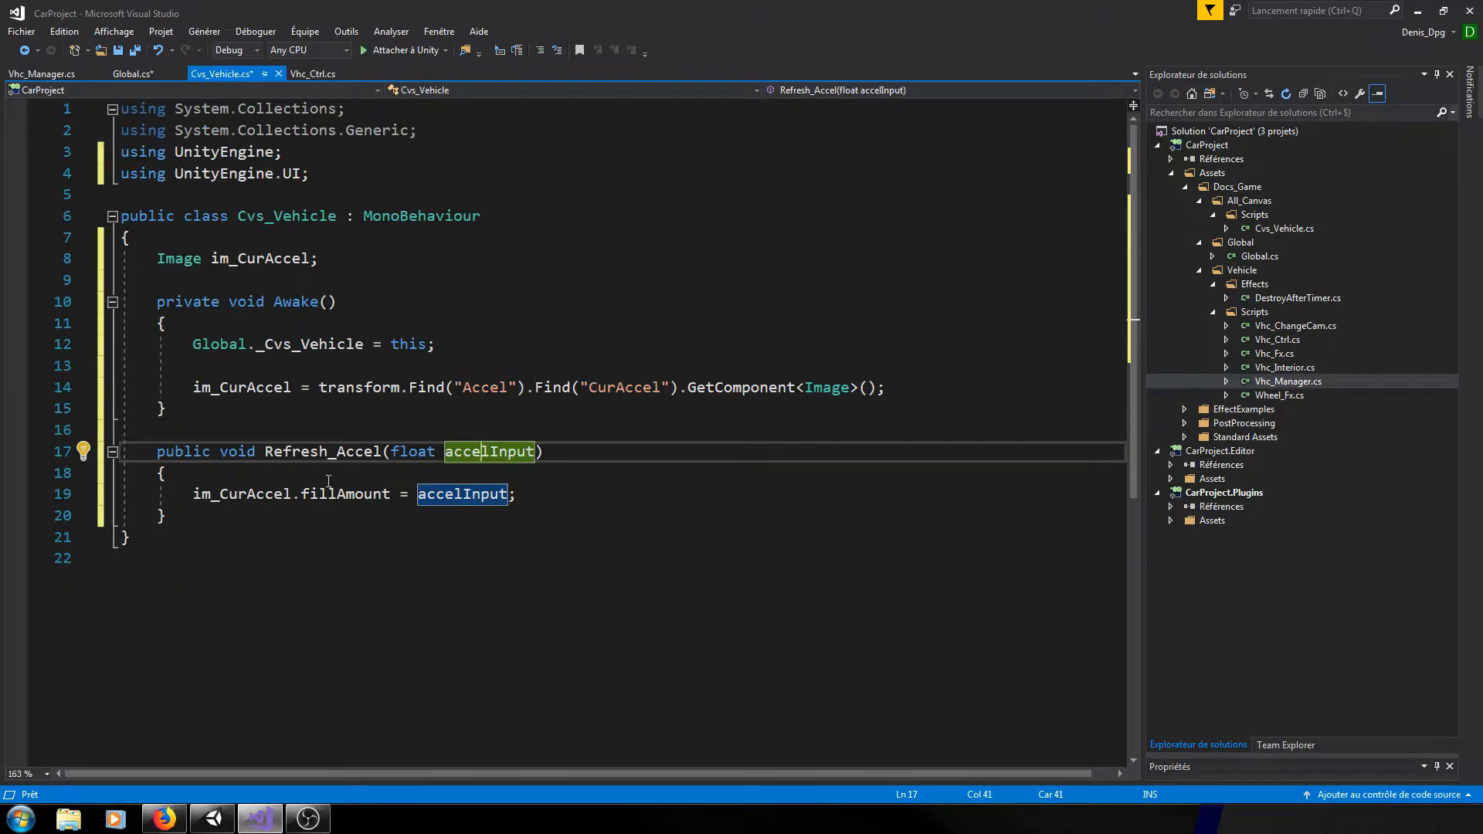
left_click(310, 74)
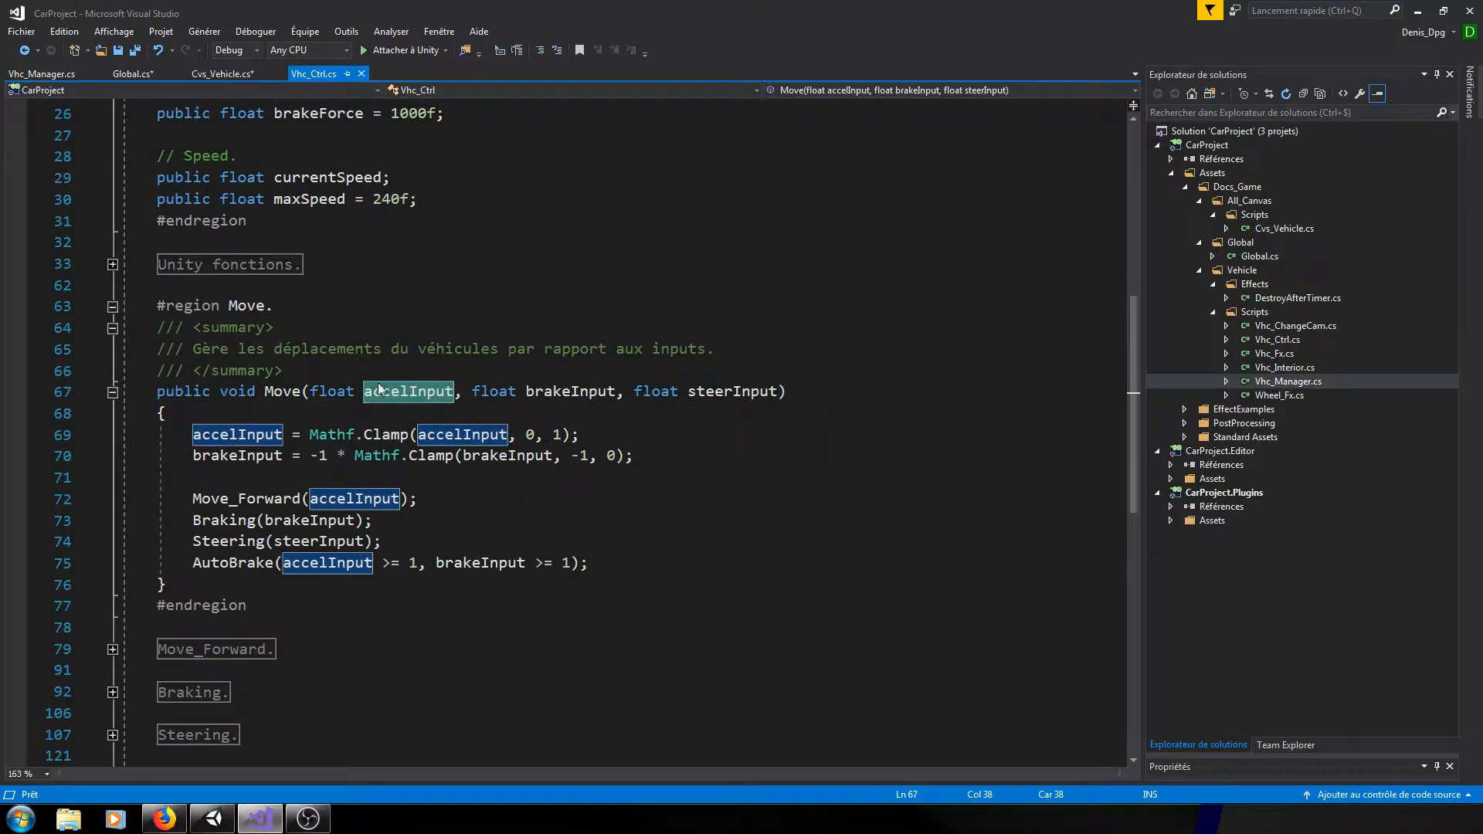
scroll(414, 445, "down", 2)
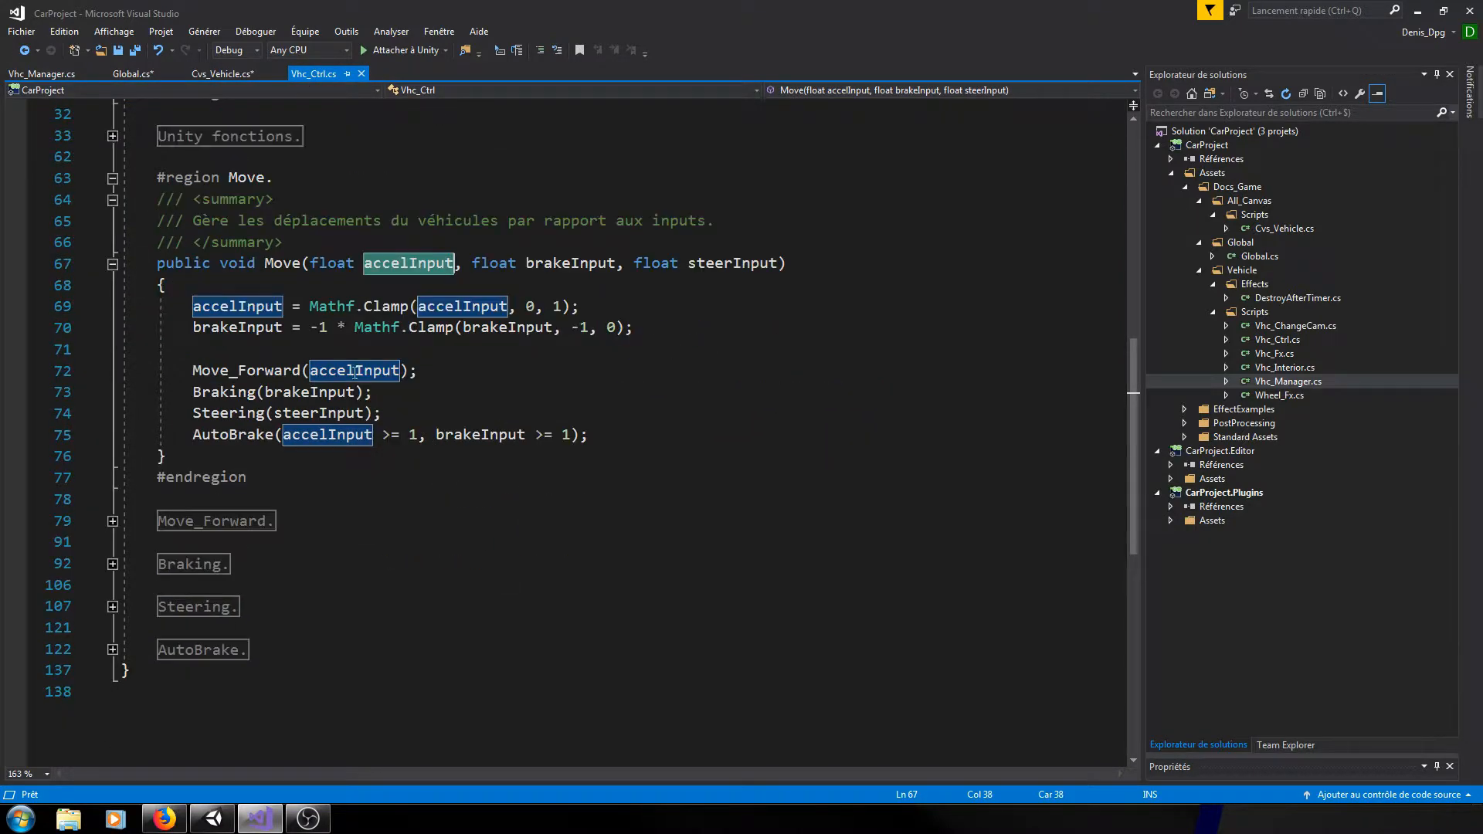
left_click_drag(186, 306, 579, 307)
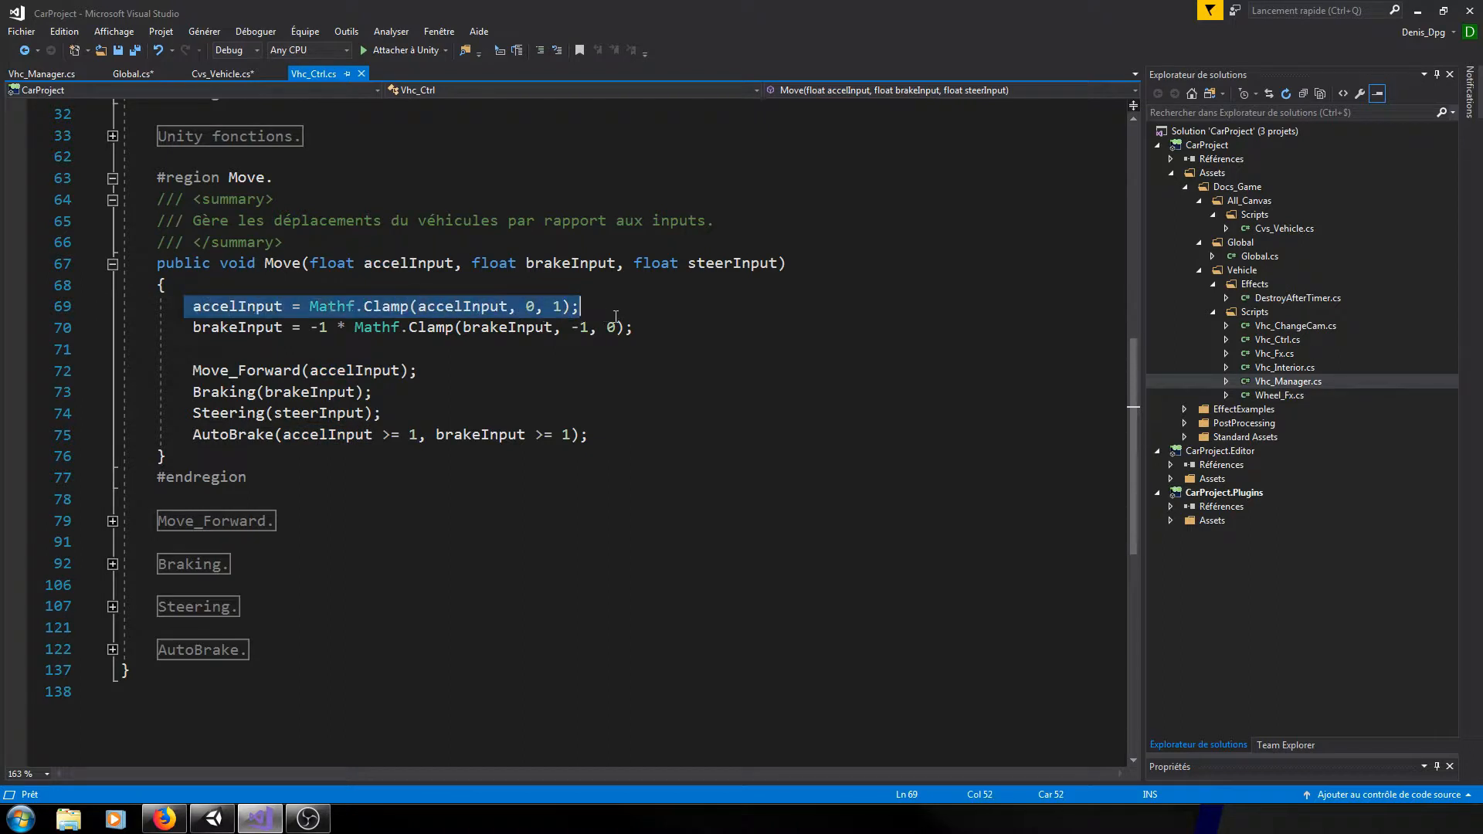
left_click(401, 263)
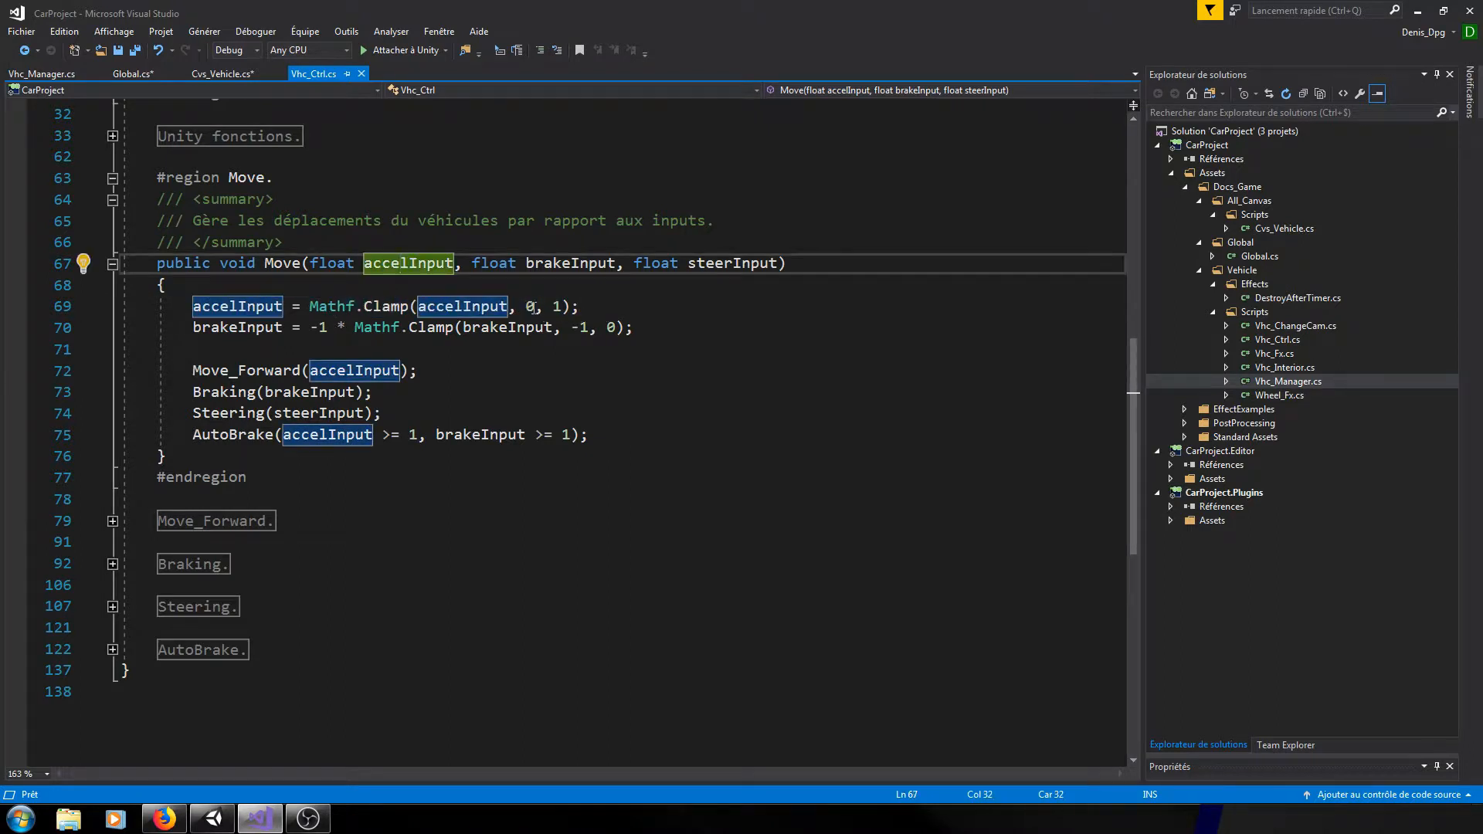
left_click_drag(518, 310, 573, 312)
left_click(608, 307)
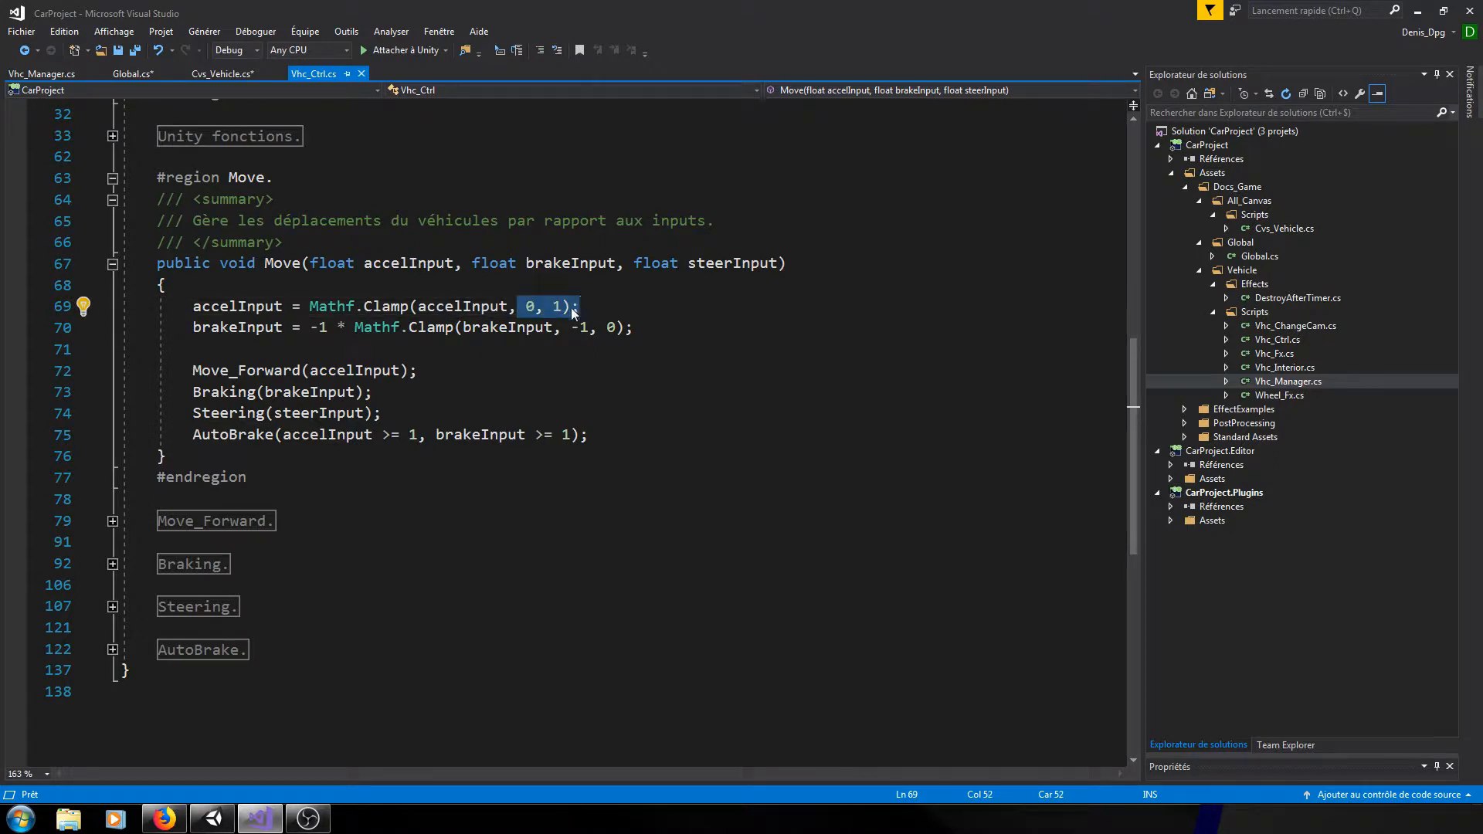
- Add a blank line and a new code line after the AutoBrake call in the Move method of Vhc_Ctrl.cs
left_click(622, 436)
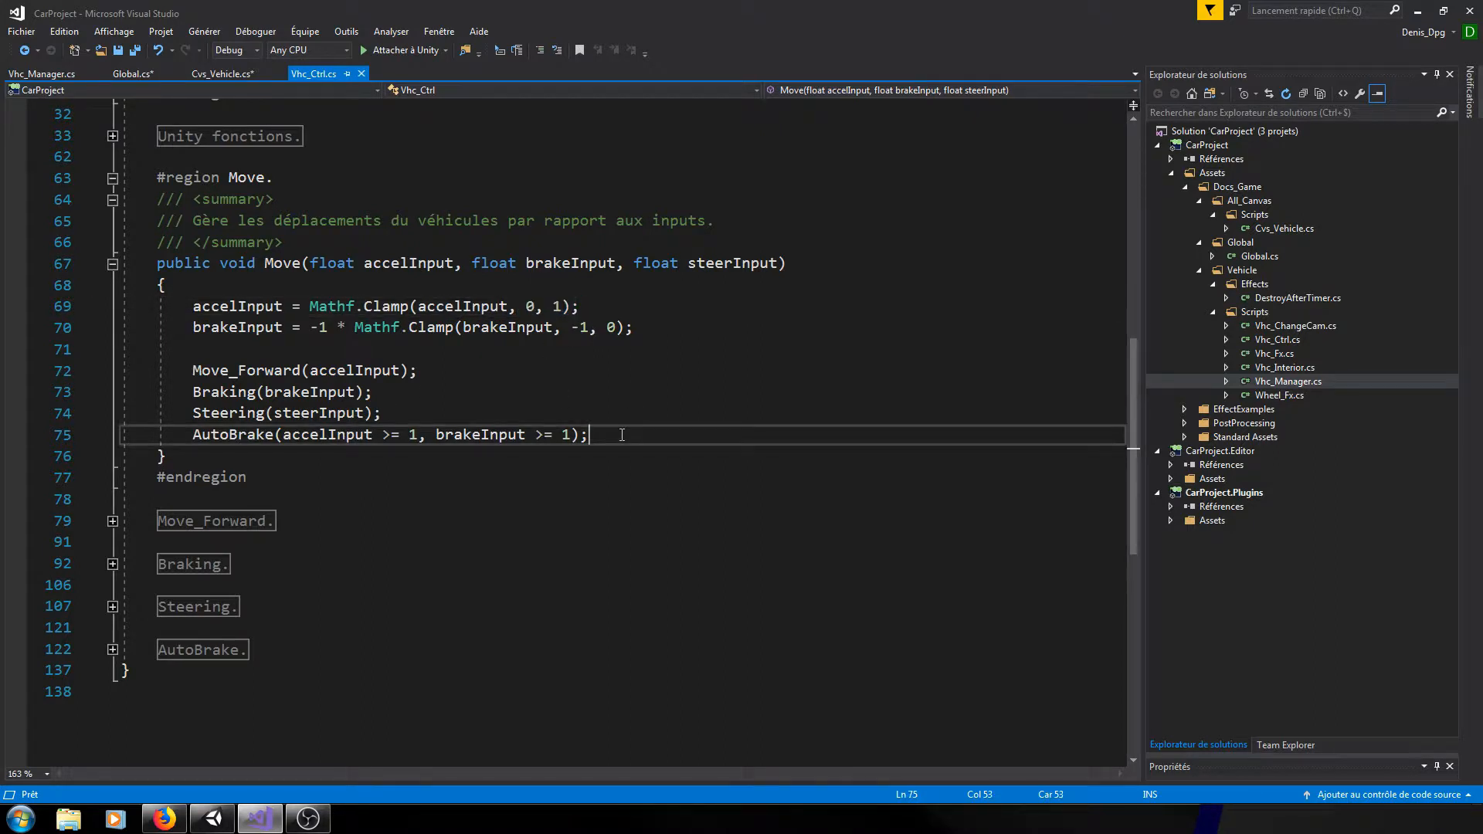
key("Return")
key("Return")
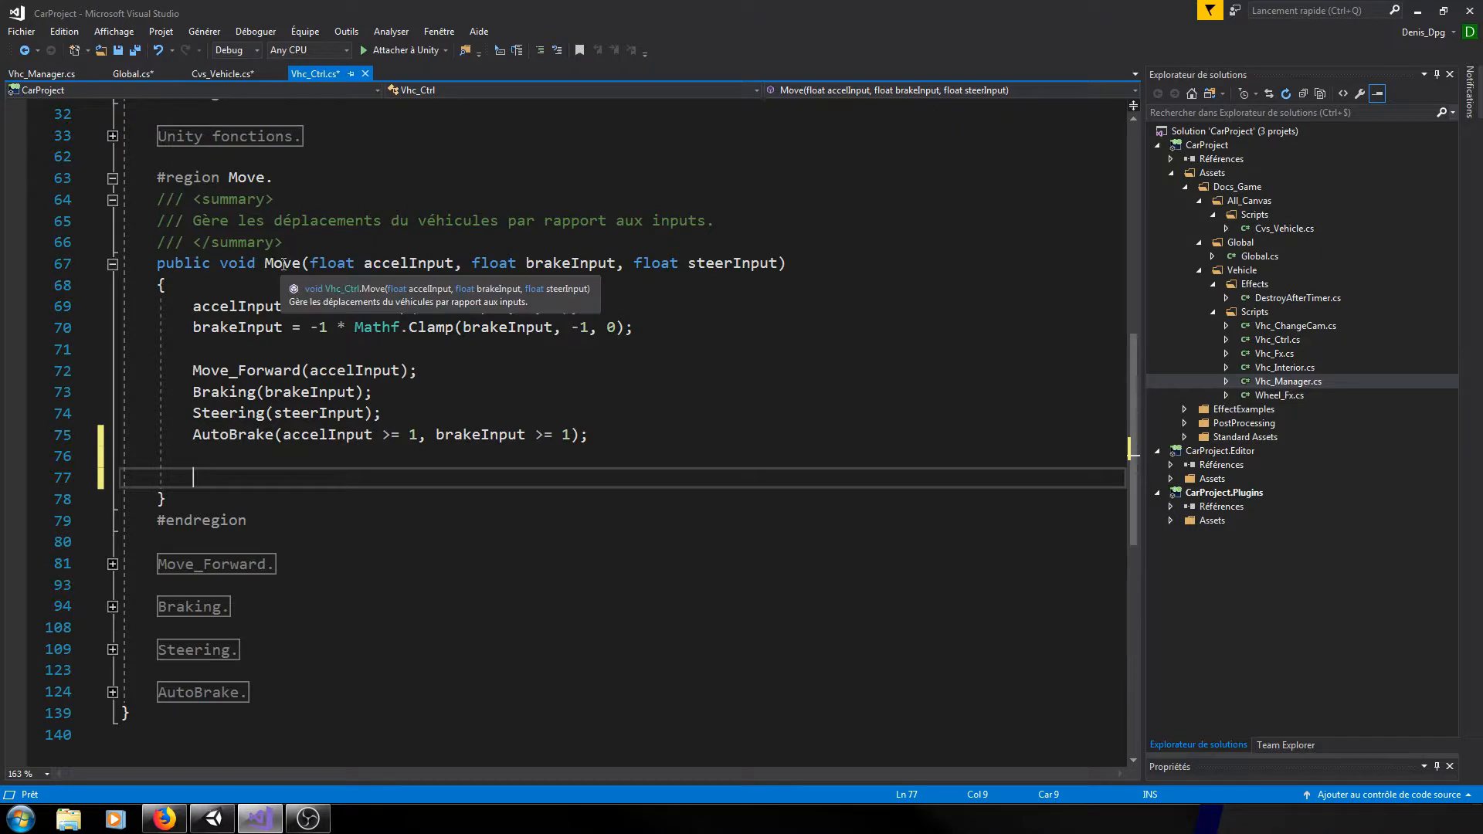
left_click(47, 74)
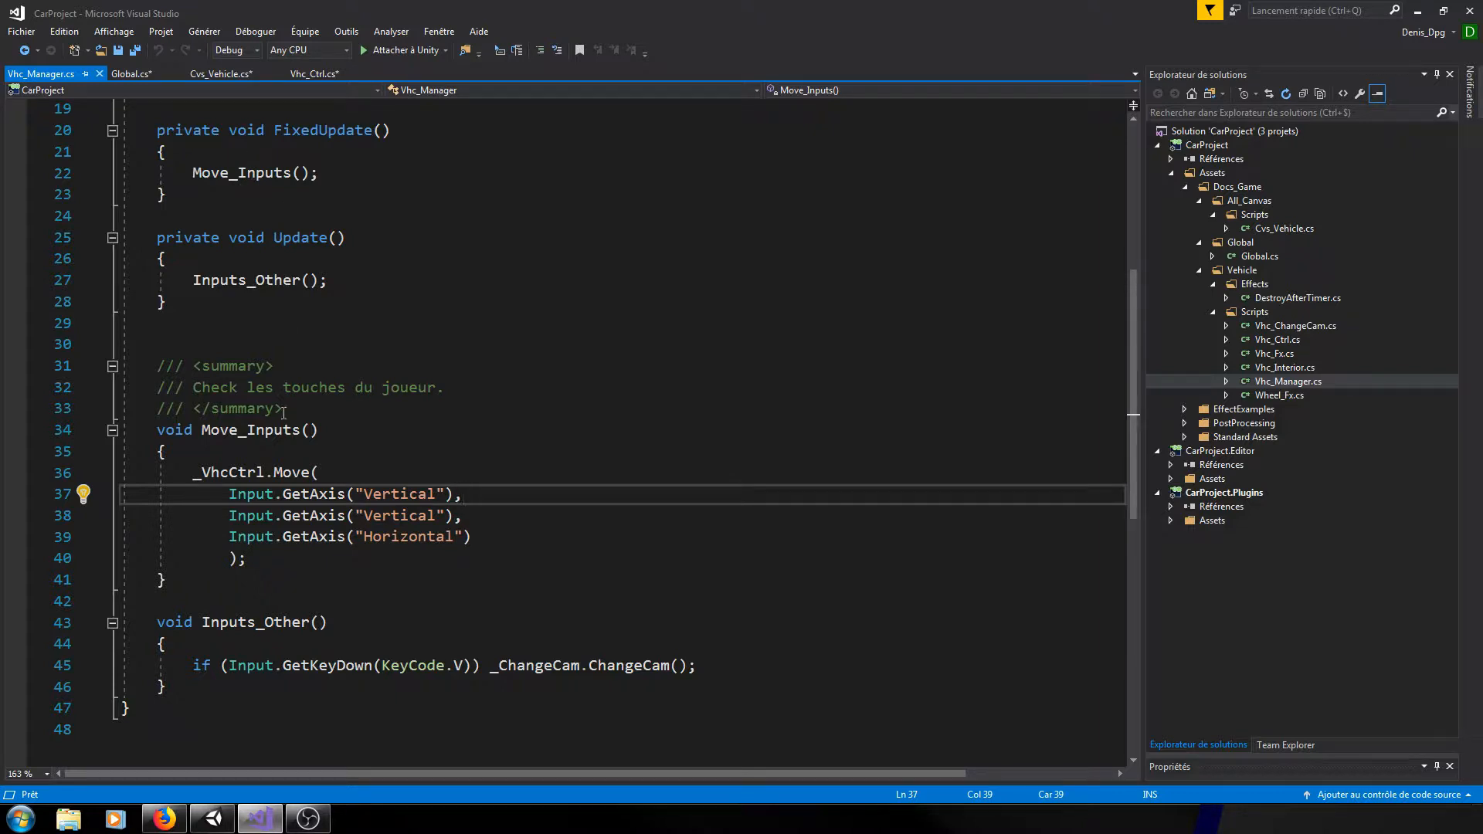
left_click(307, 73)
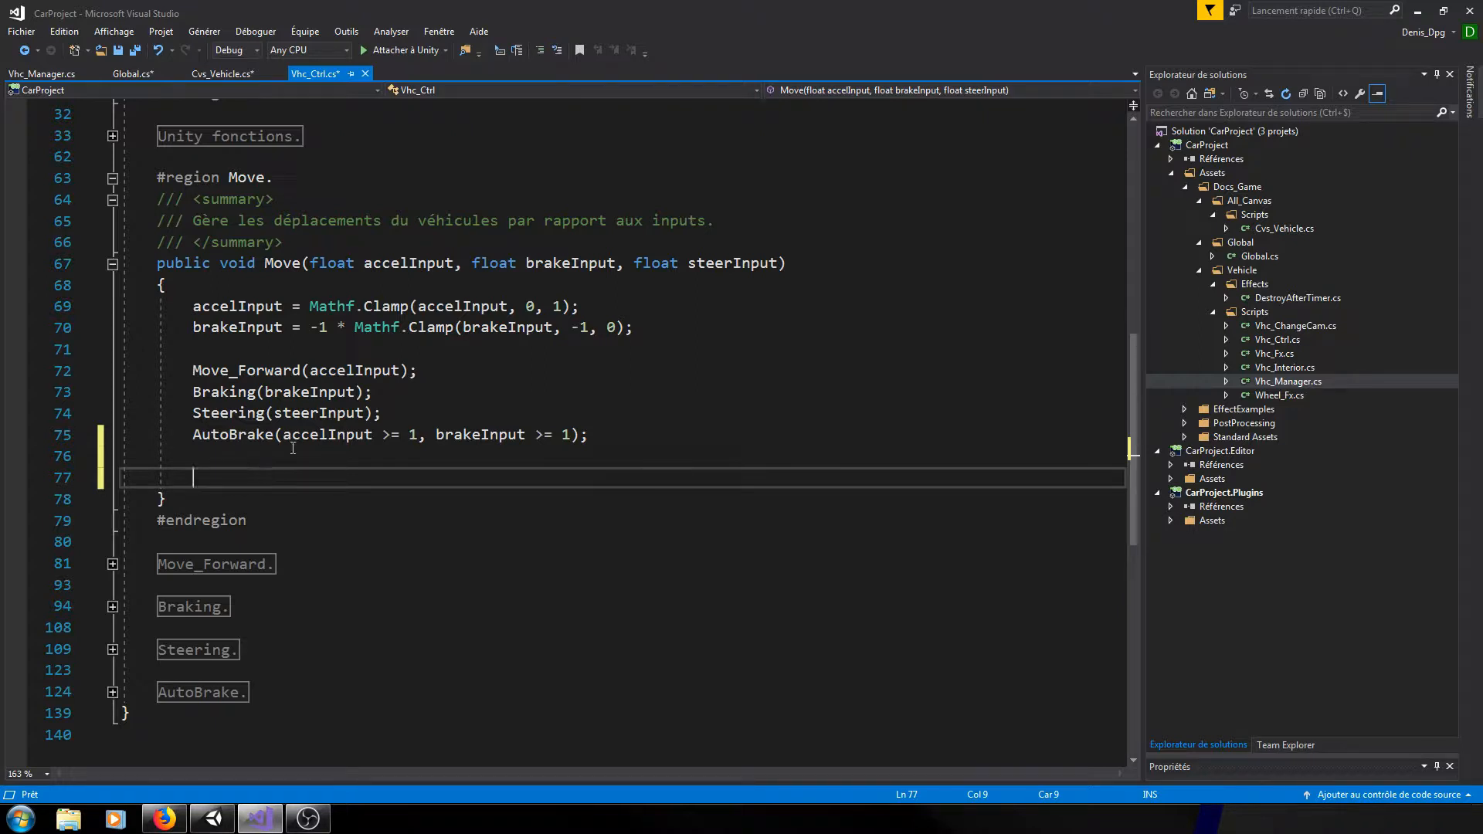
- In Cvs_Vehicle.cs, remove the public modifier from the Refresh_Accel method
left_click(212, 73)
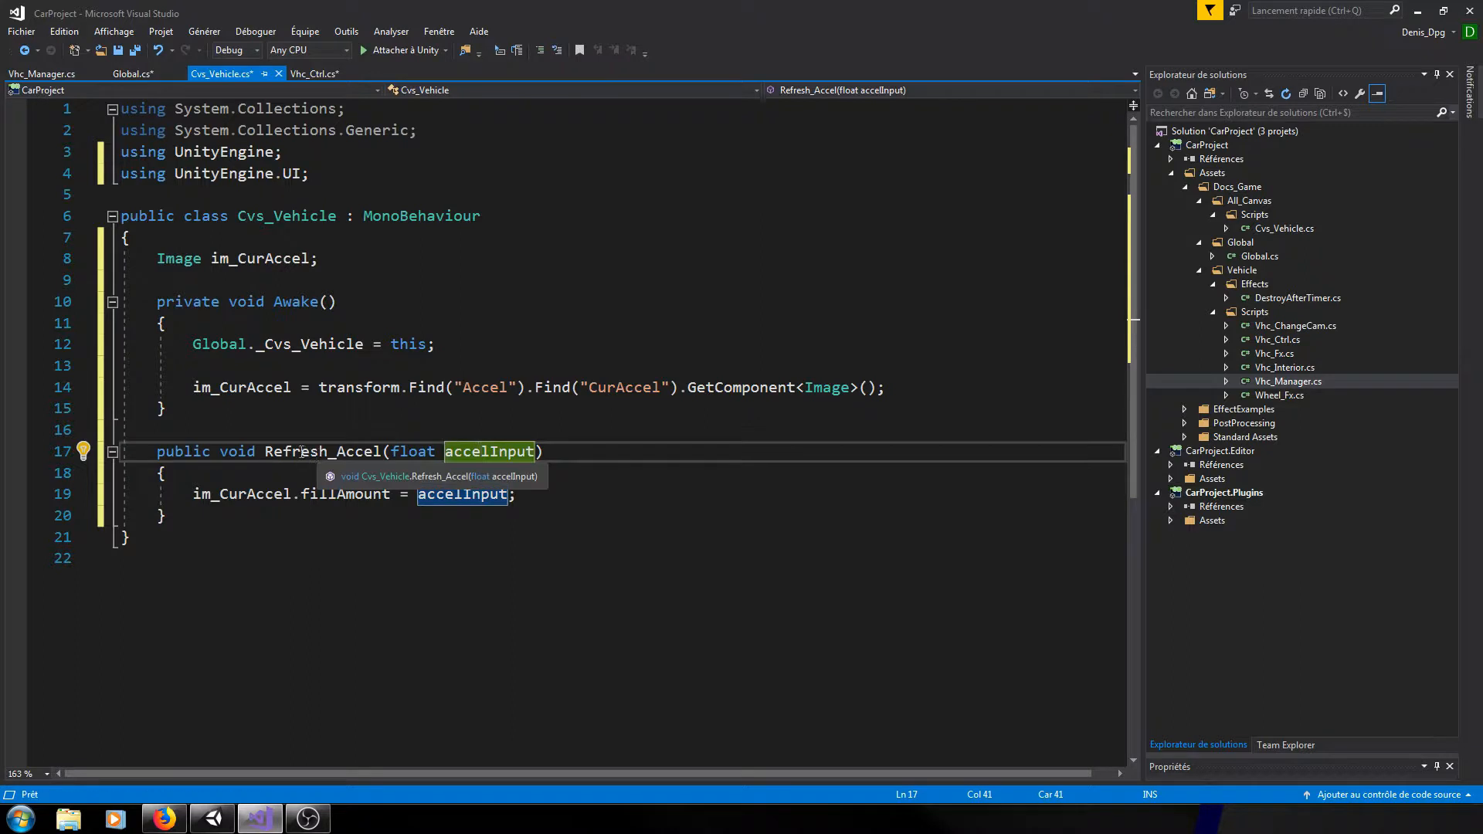
double_click(168, 452)
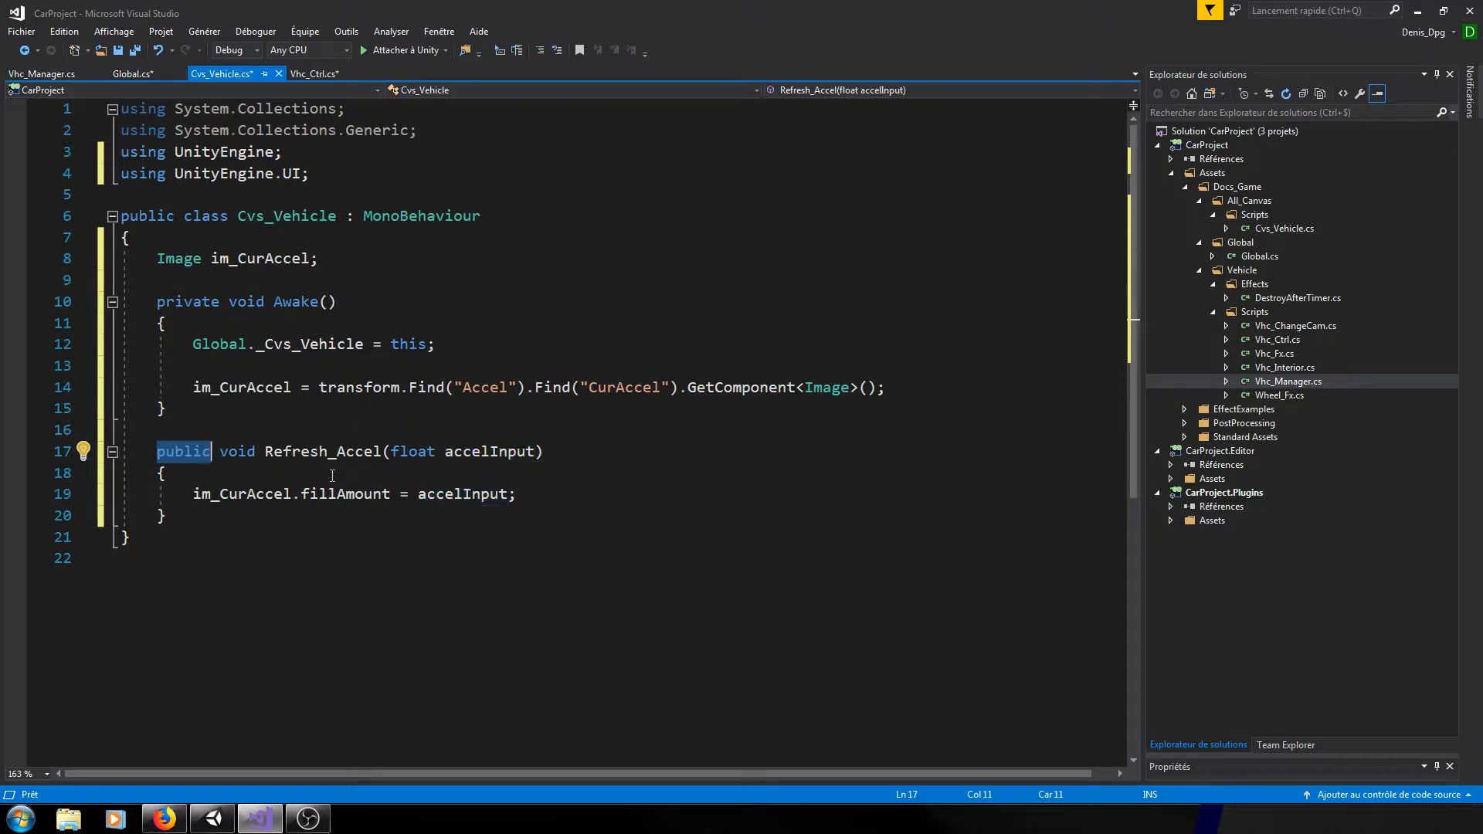
key("Delete")
key("Delete")
- Add an empty method "public void Refresh_VehicleInfos()" with braces between Awake and Refresh_Accel
left_click(258, 434)
key("Return")
key("Return")
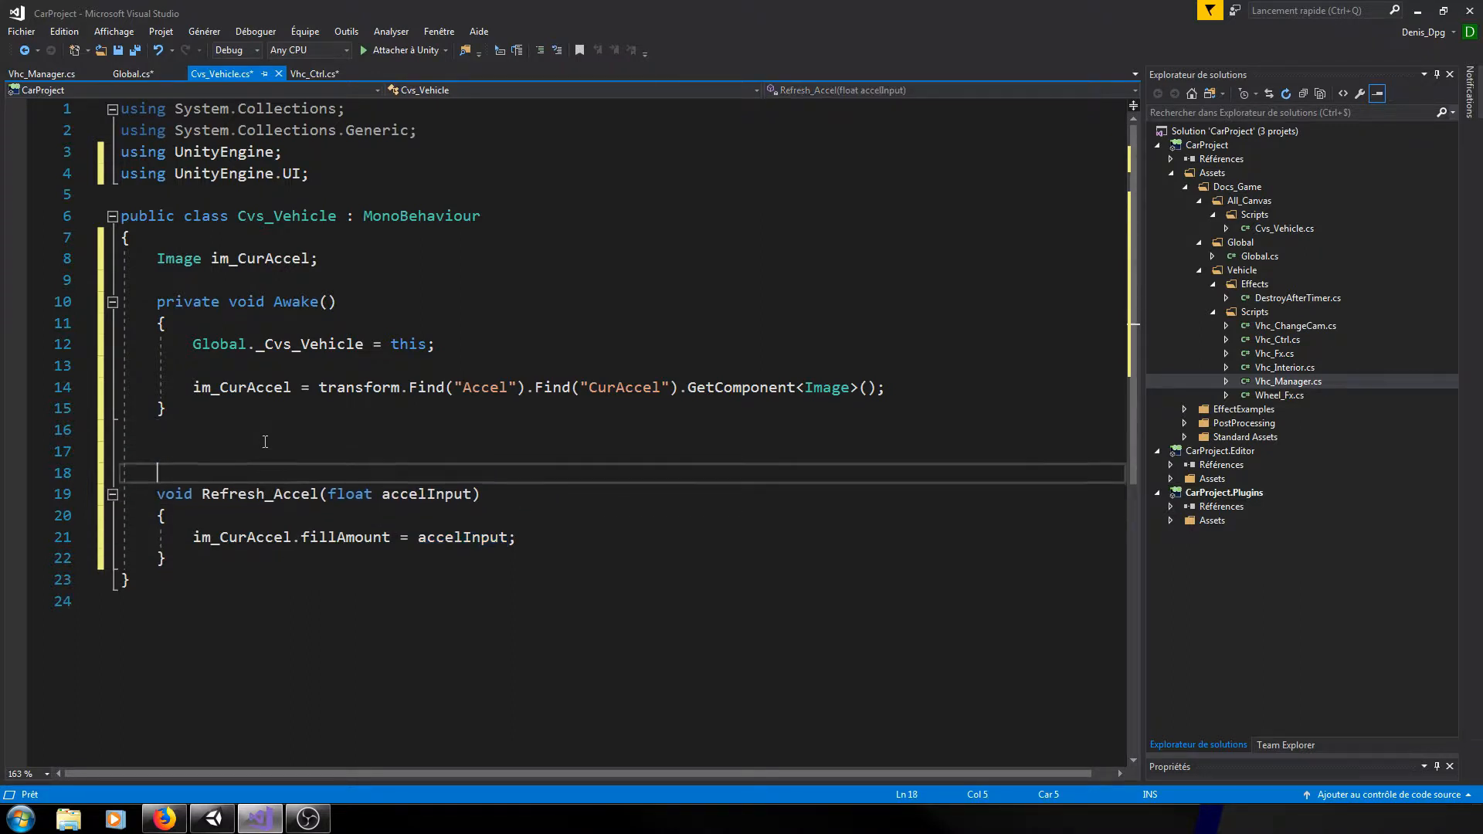
key("Return")
key("Up")
type("public ")
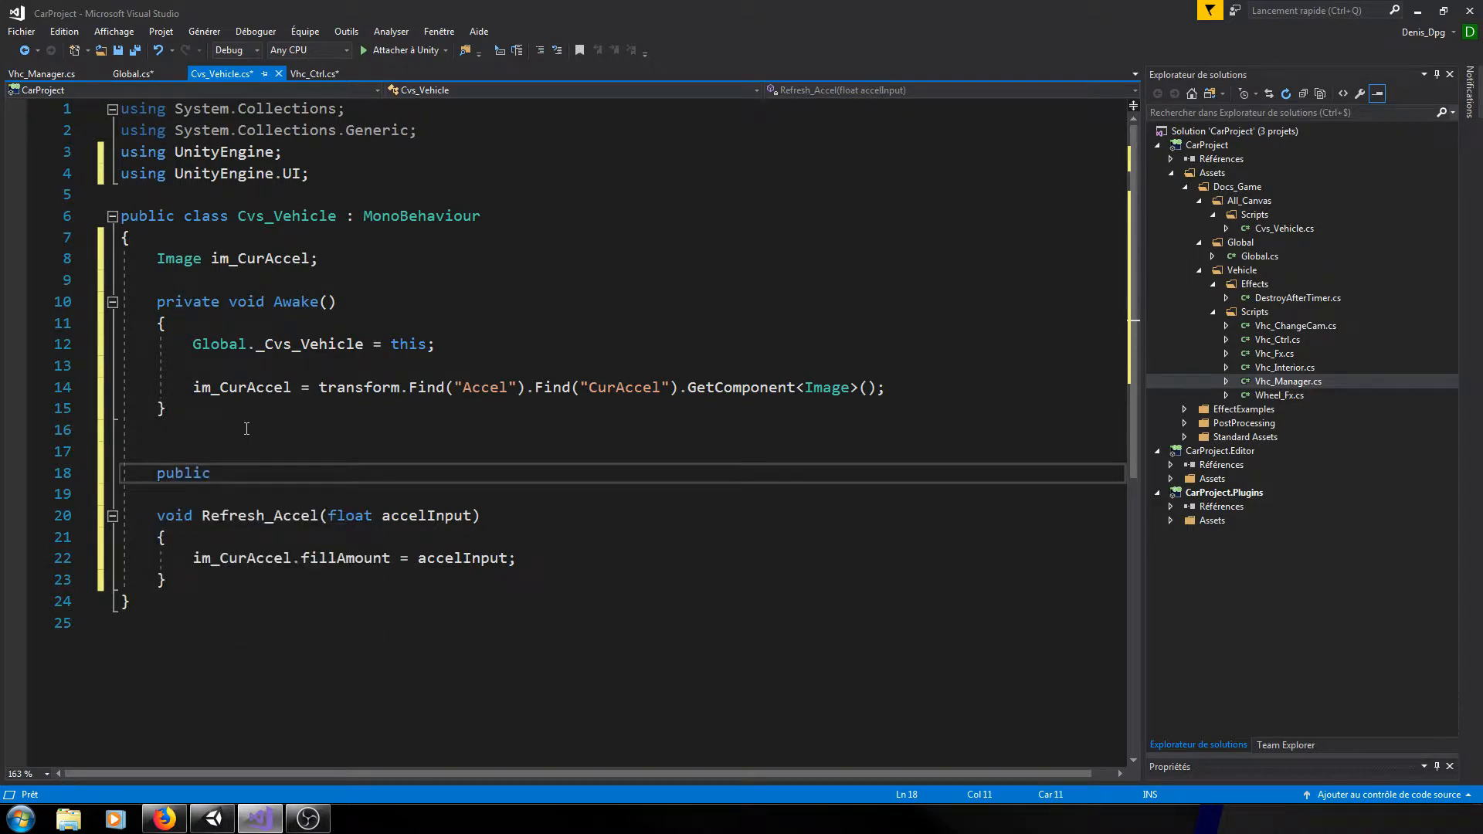
type("void Refre")
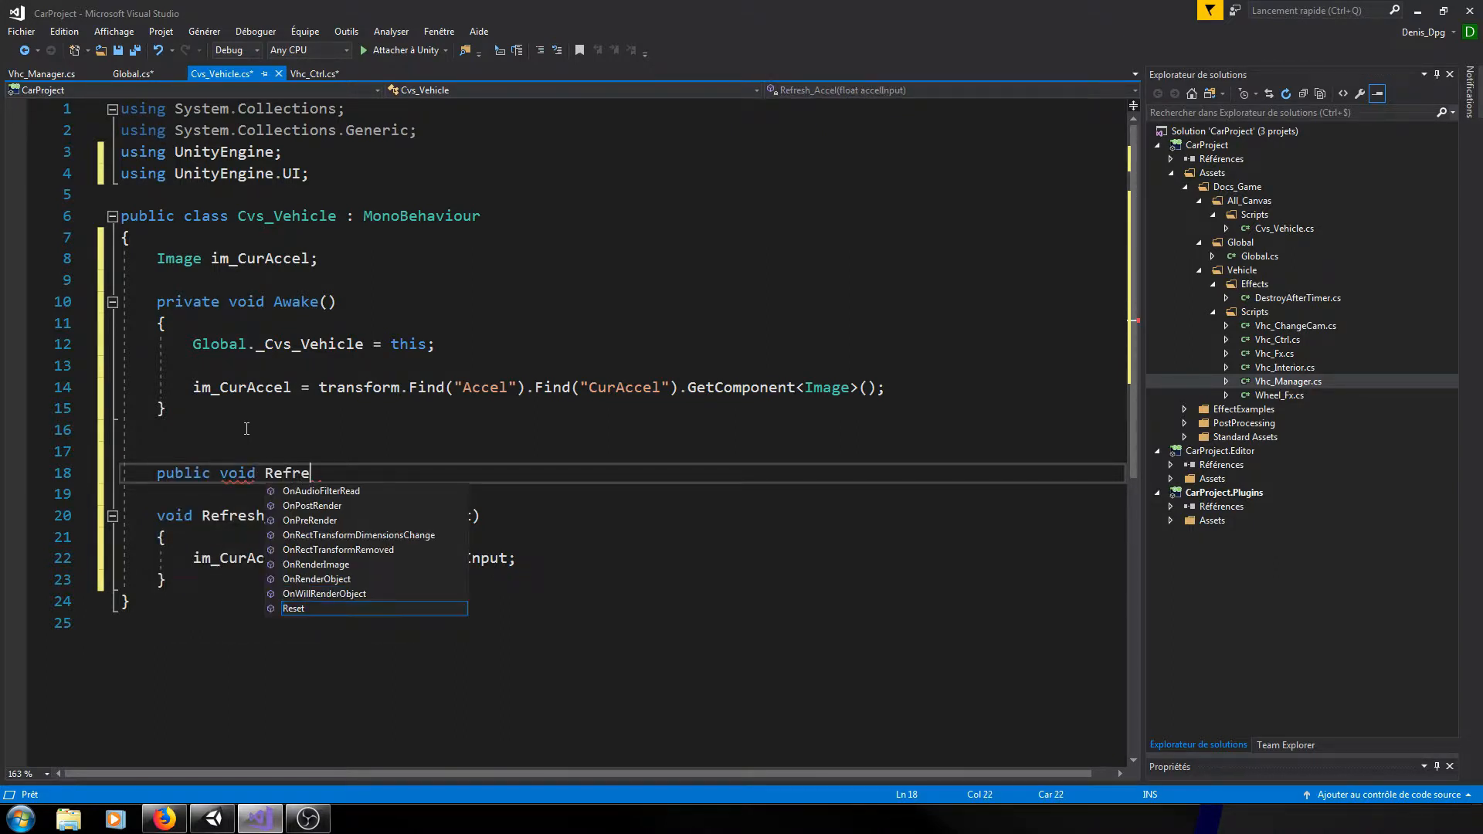
type("sh_")
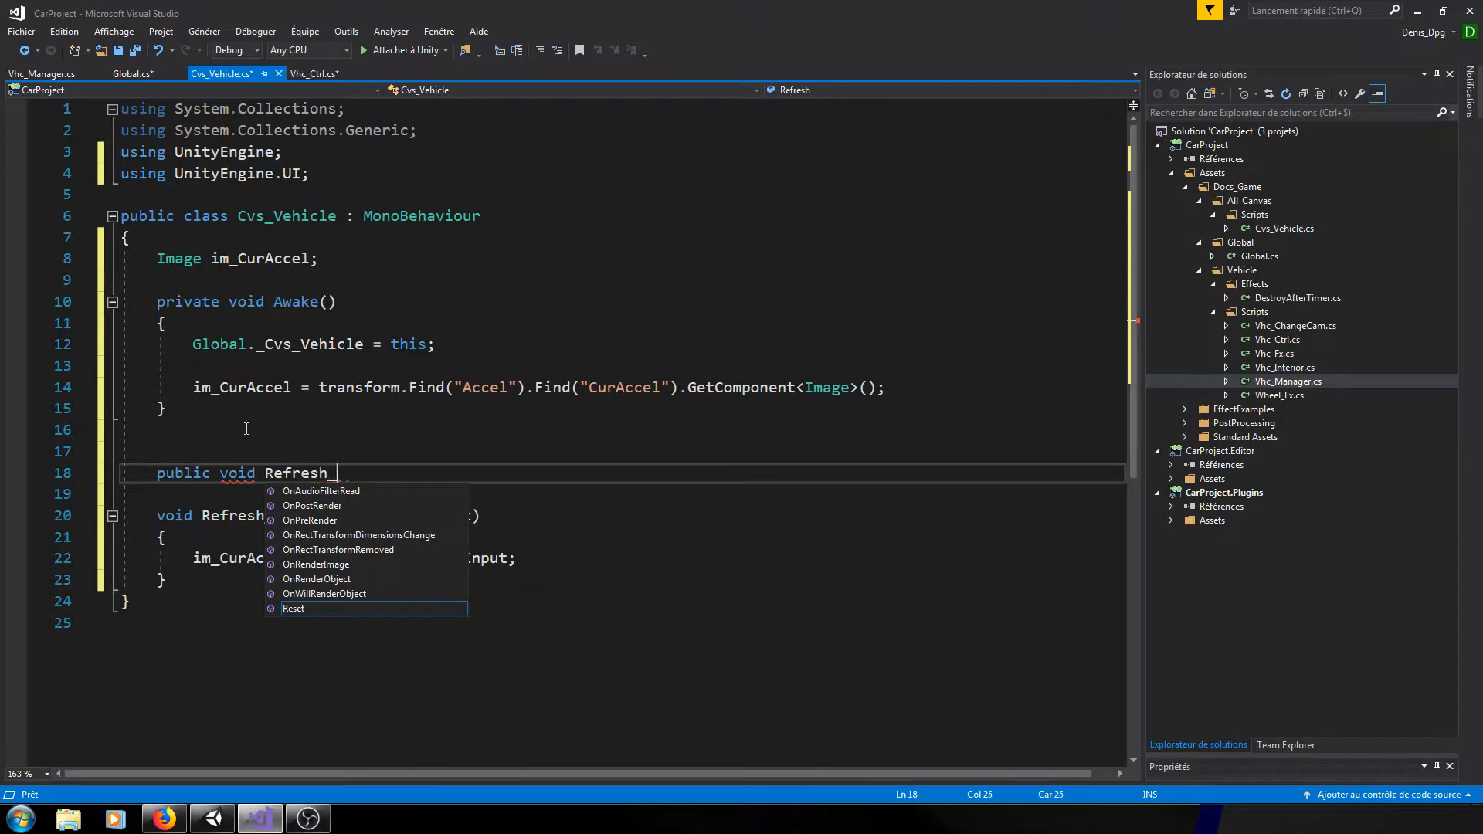
type("VehicleIno")
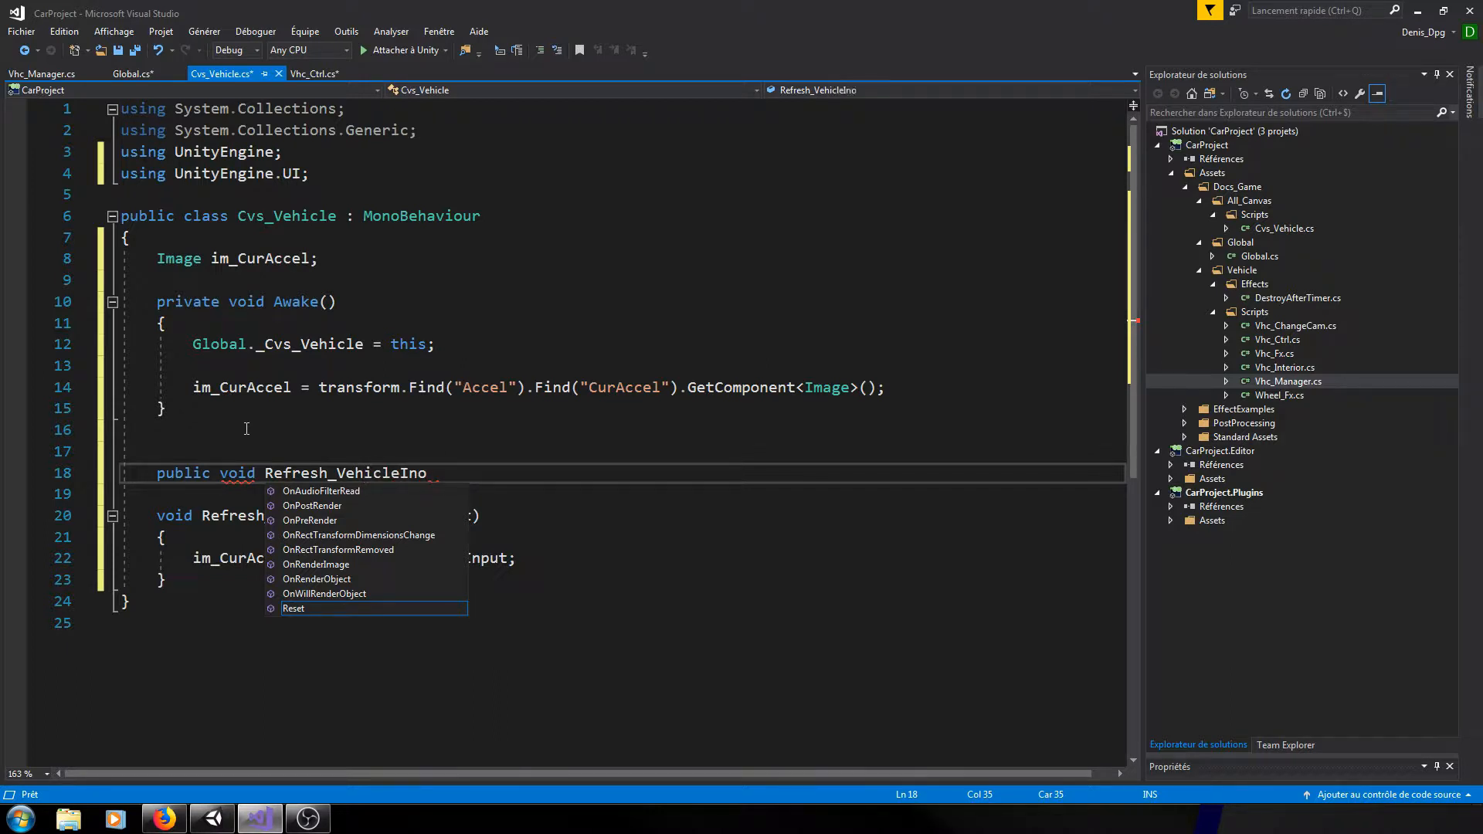
key("BackSpace")
type("fos()")
key("Return")
type("{")
key("Return")
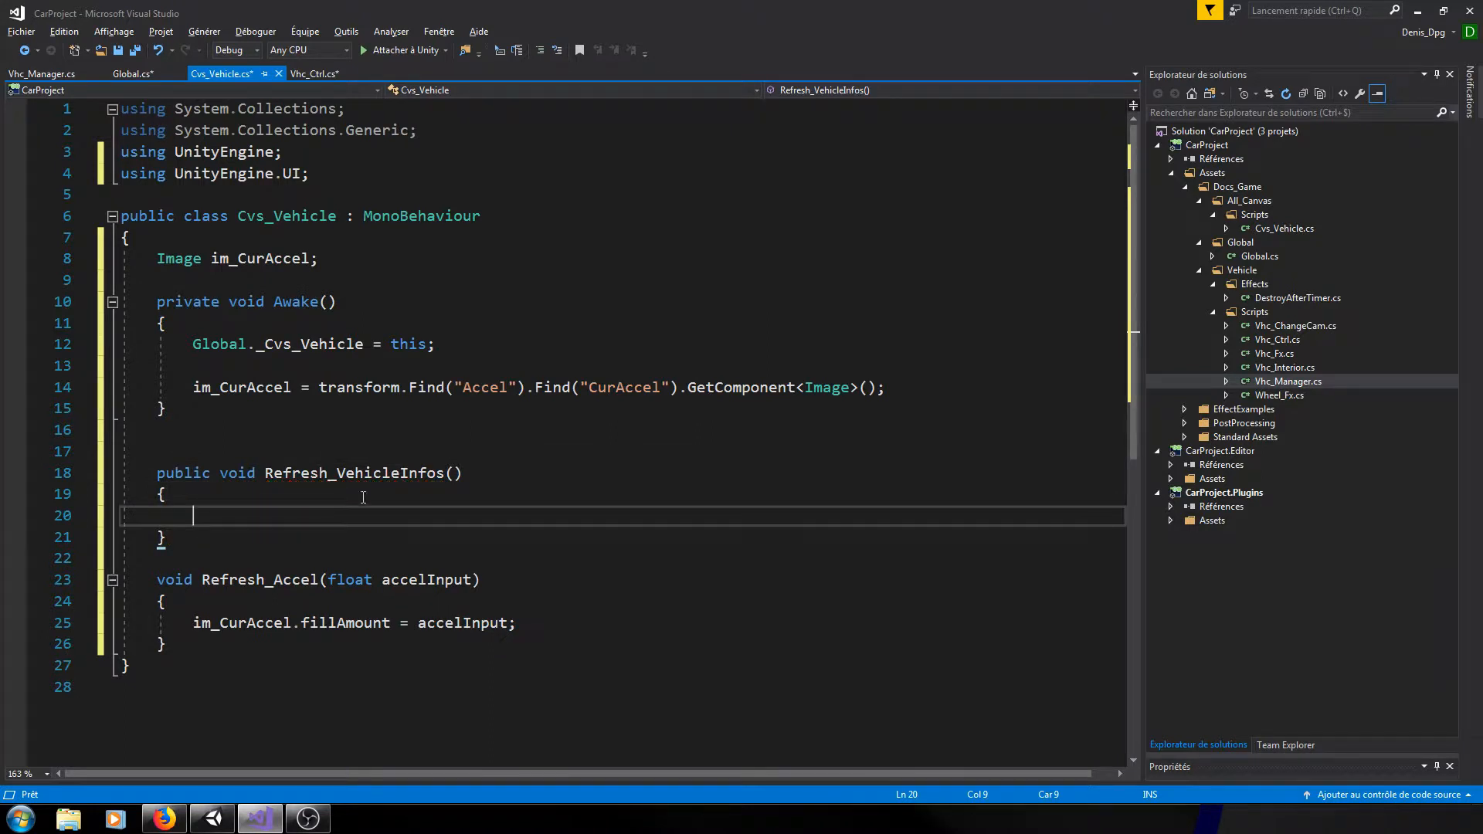
- Call Refresh_Accel(); in the body of Refresh_VehicleInfos and give Refresh_VehicleInfos the parameter "float accel"
left_click(230, 584)
left_click(232, 518)
type("Refre")
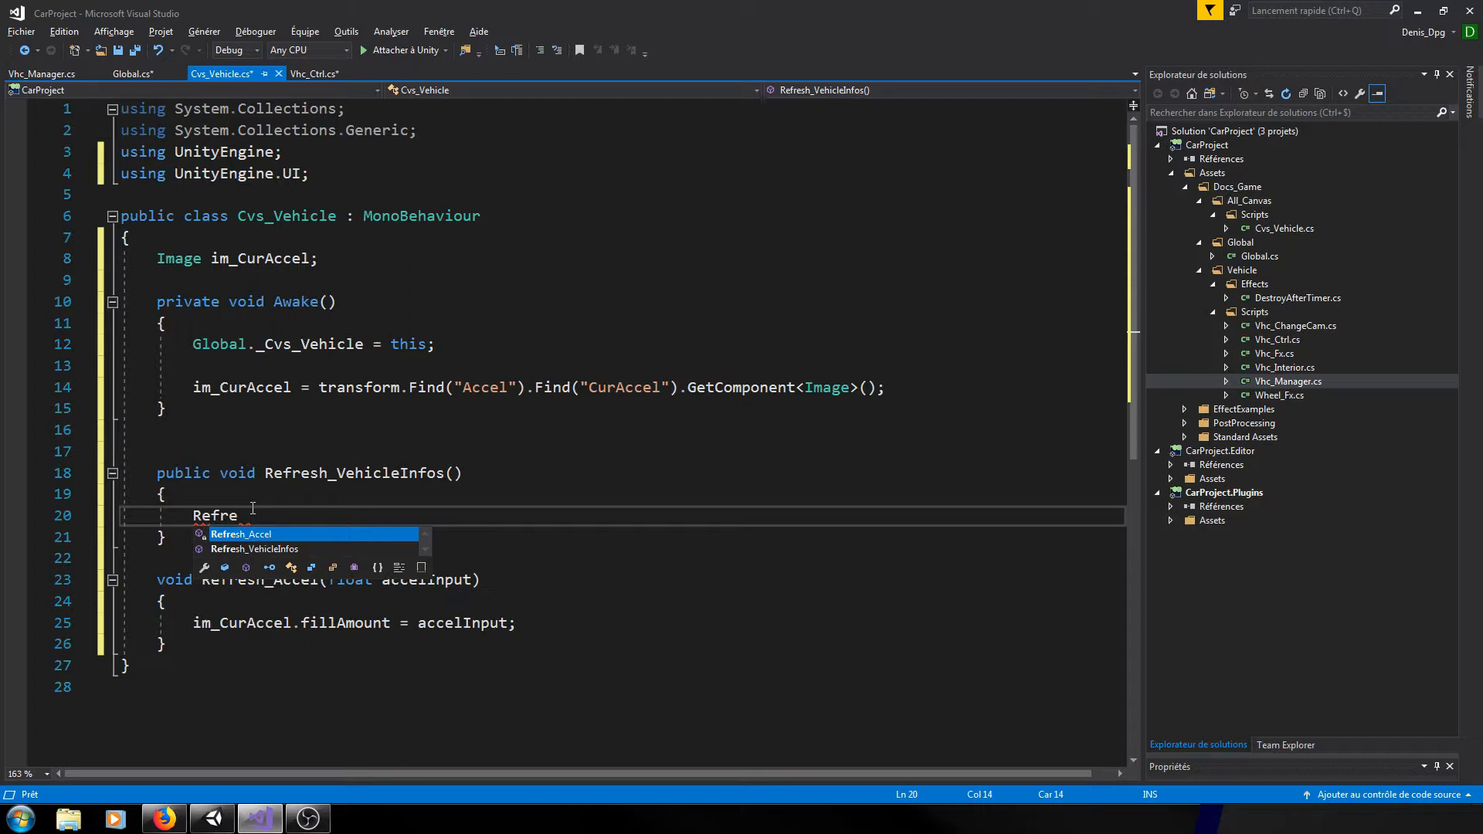
key("Tab")
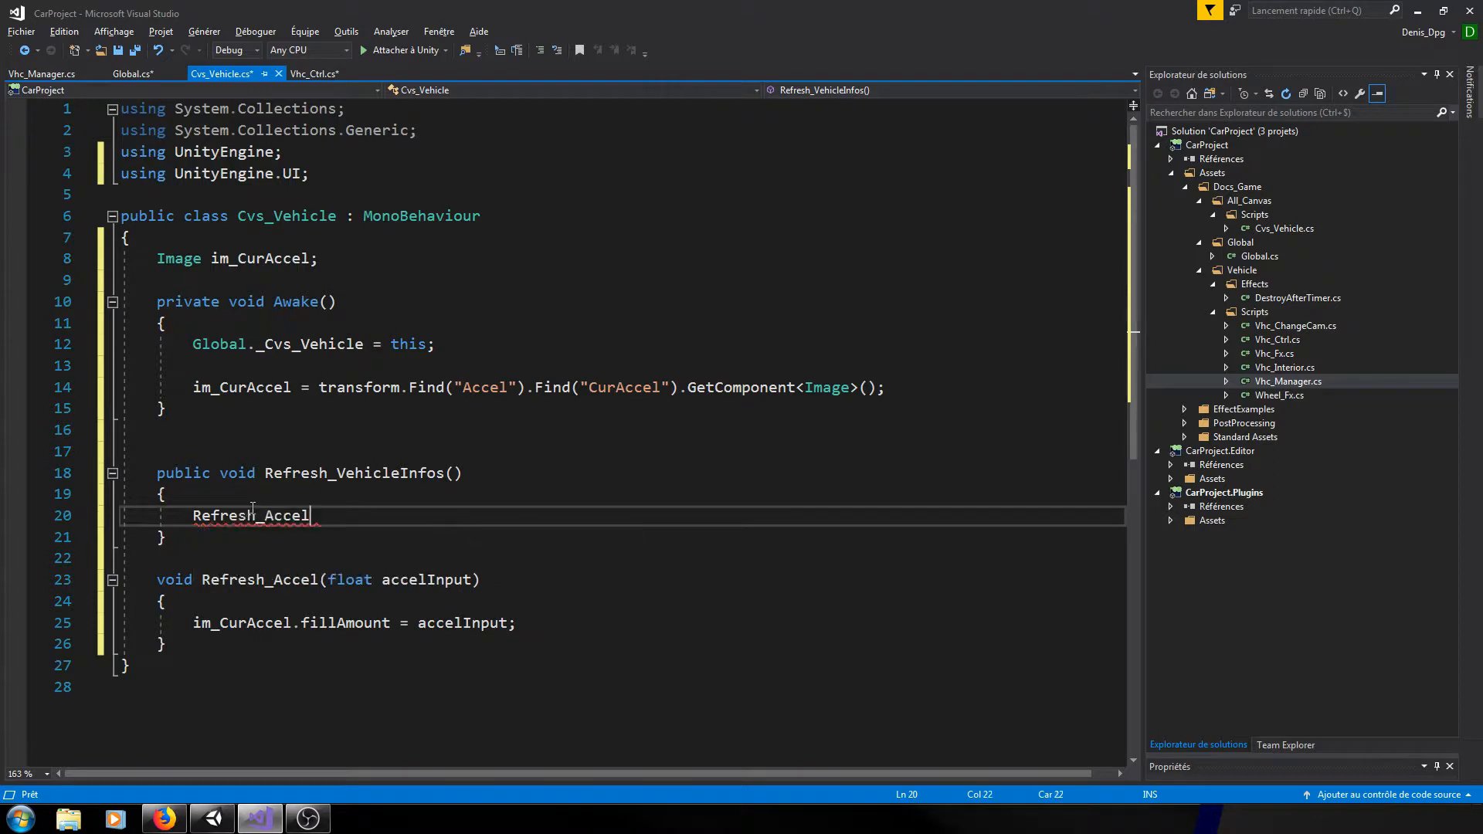
type("();")
left_click(595, 470)
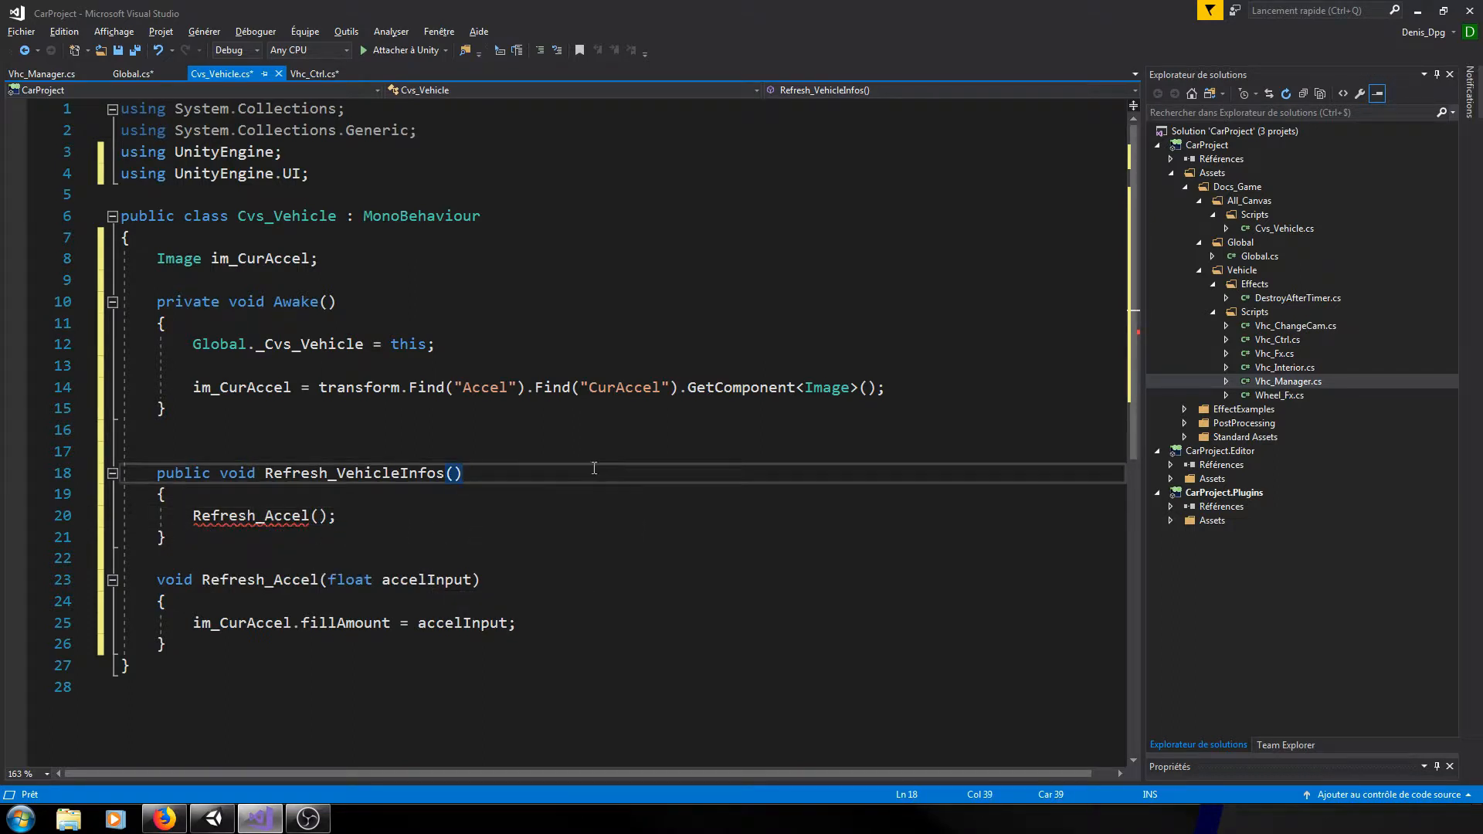
type("float accel")
left_click(318, 516)
type("AccelerationEvent")
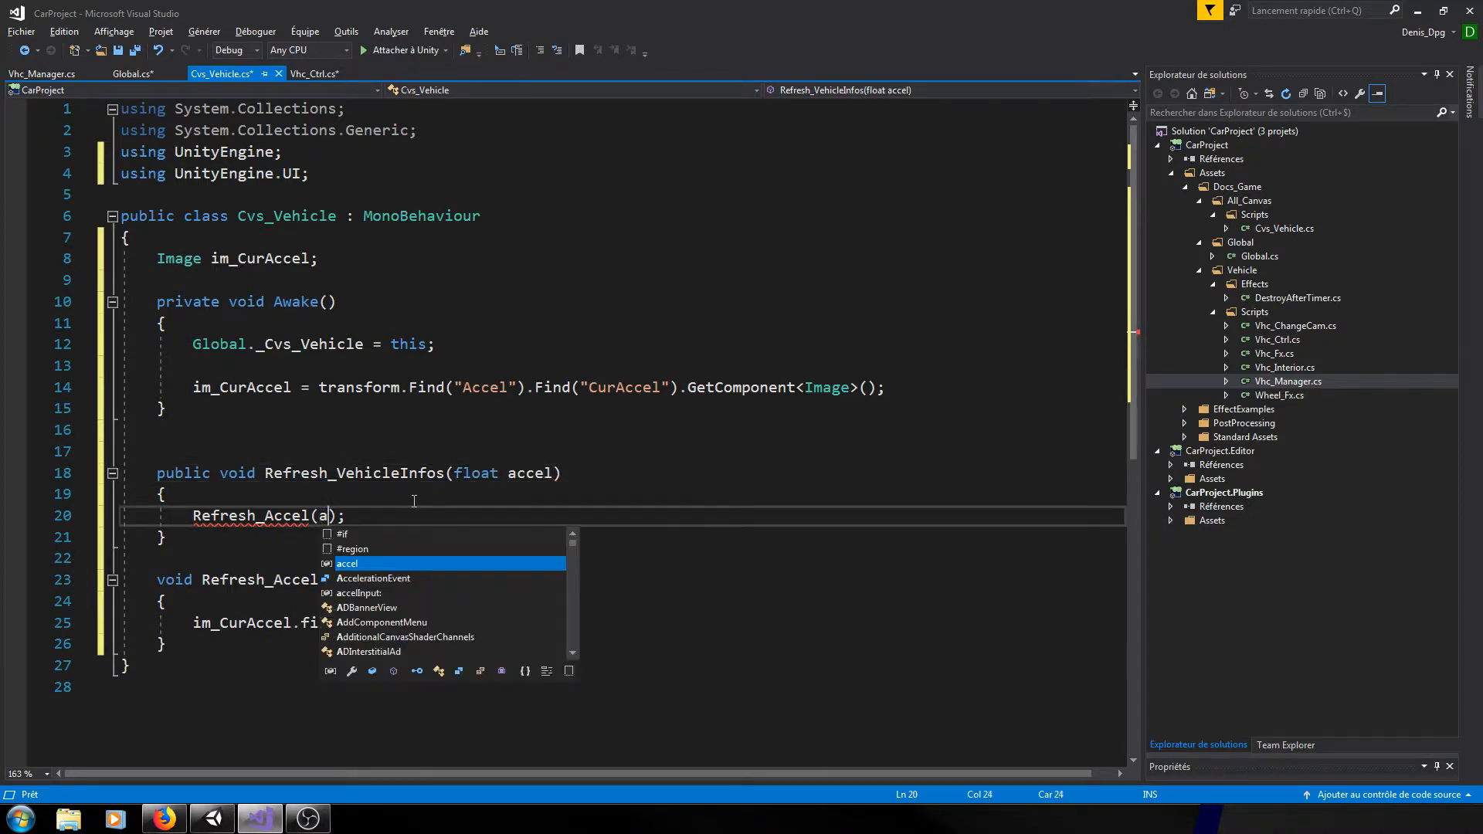
key("BackSpace")
key("BackSpace")
key("BackSpace")
key("BackSpace")
key("BackSpace")
key("BackSpace")
key("BackSpace")
key("BackSpace")
key("BackSpace")
key("BackSpace")
key("BackSpace")
key("BackSpace")
key("BackSpace")
key("BackSpace")
key("BackSpace")
key("BackSpace")
key("BackSpace")
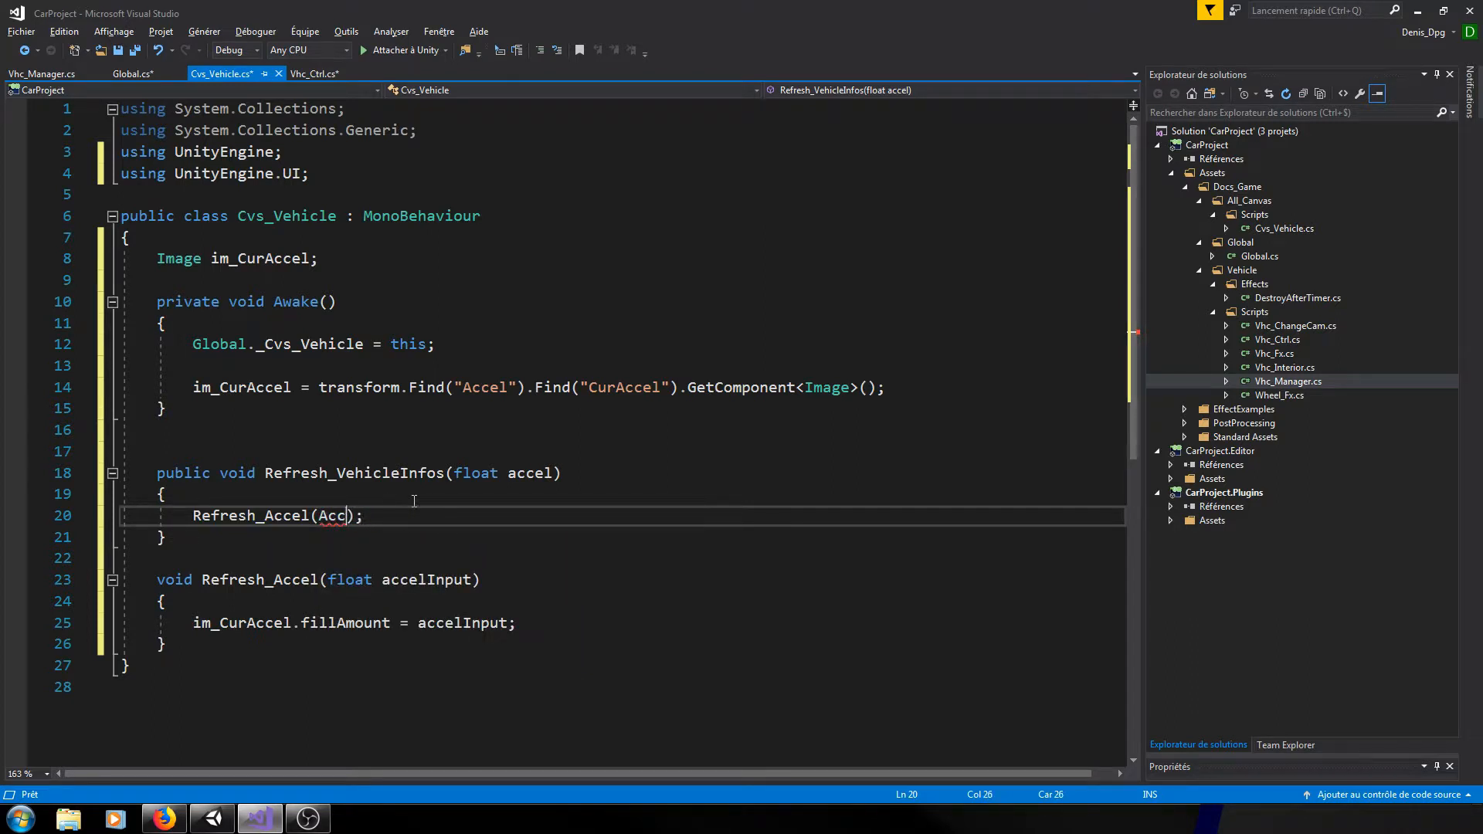
type("Acce")
key("Tab")
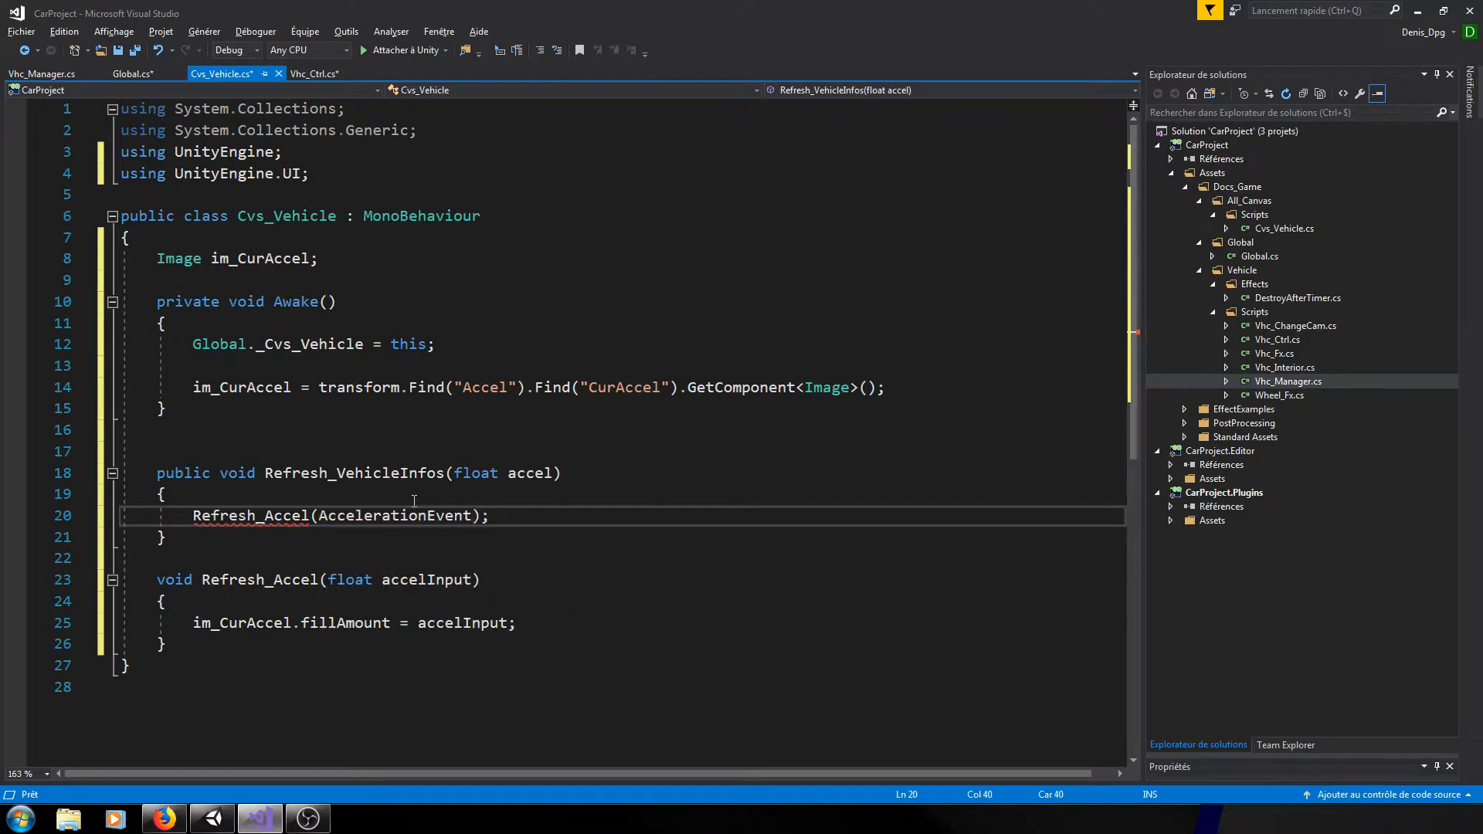
key("BackSpace")
key("BackSpace")
key("BackSpace")
key("BackSpace")
key("BackSpace")
key("BackSpace")
key("BackSpace")
key("BackSpace")
key("BackSpace")
key("BackSpace")
key("BackSpace")
key("BackSpace")
key("BackSpace")
key("BackSpace")
key("BackSpace")
key("BackSpace")
key("BackSpace")
key("BackSpace")
key("BackSpace")
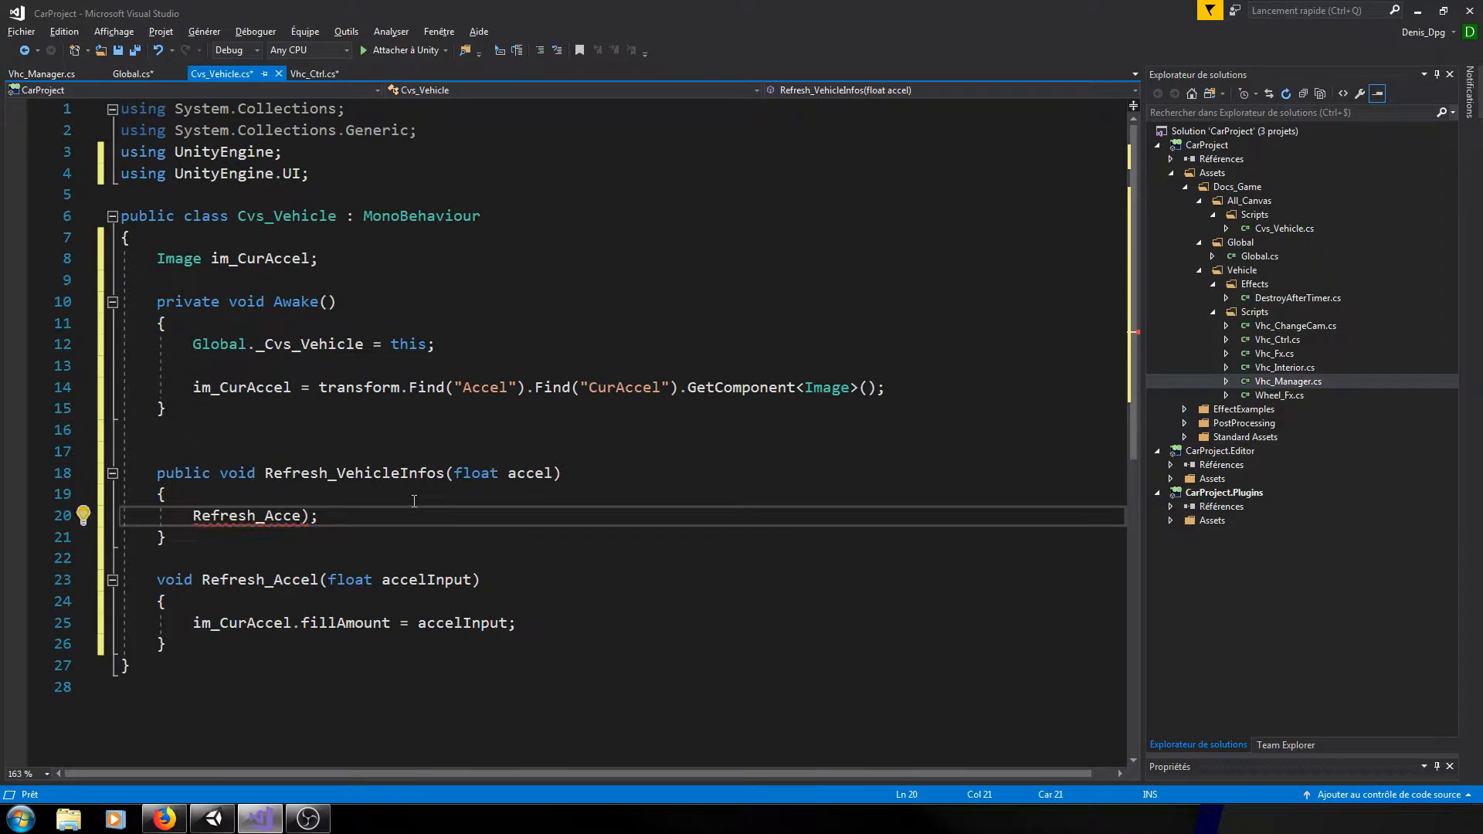
- Complete the call inside Refresh_VehicleInfos as Refresh_Accel(accel);
type("l(ac")
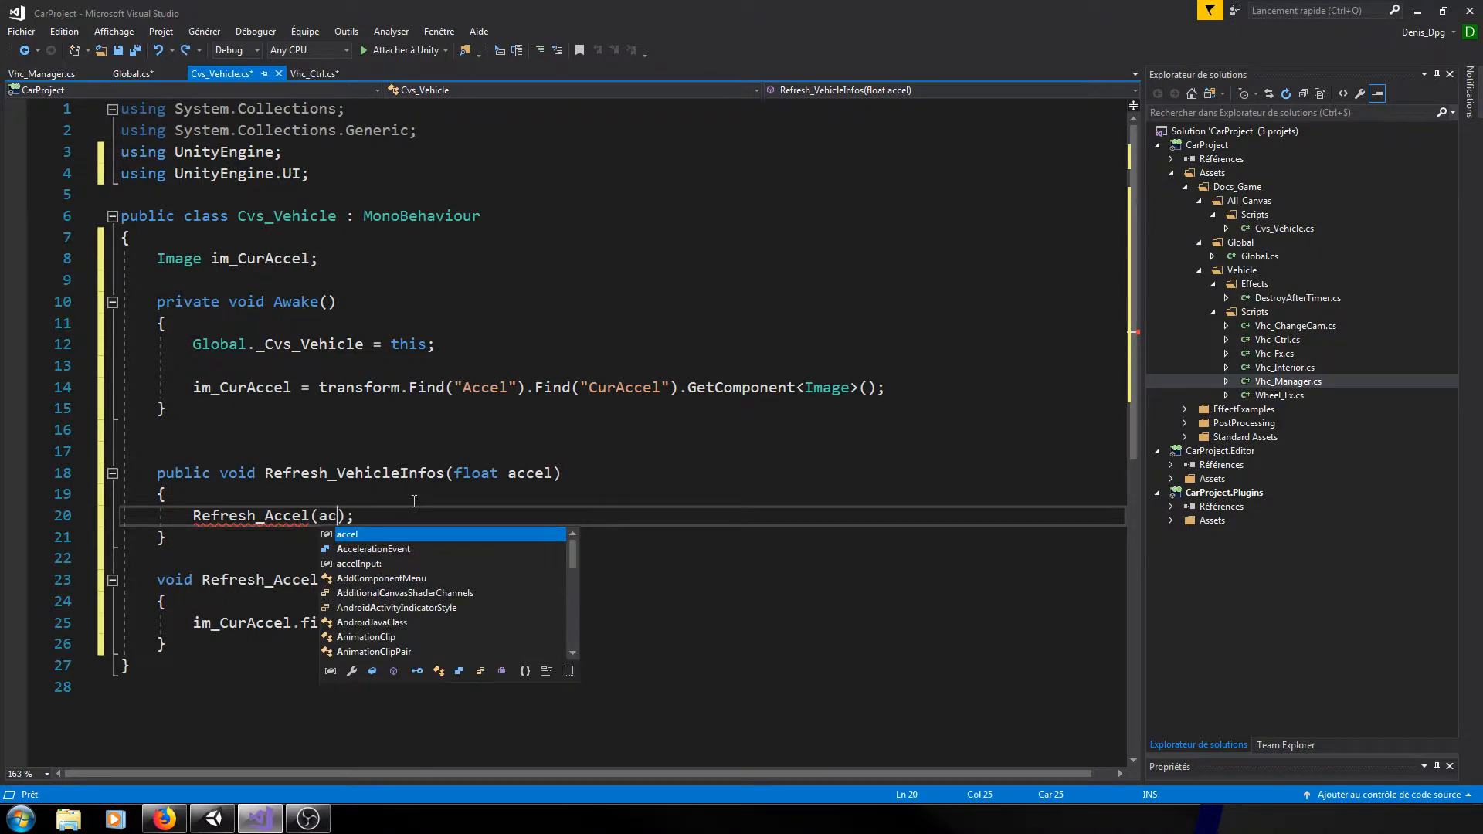
key("Tab")
left_click(410, 516)
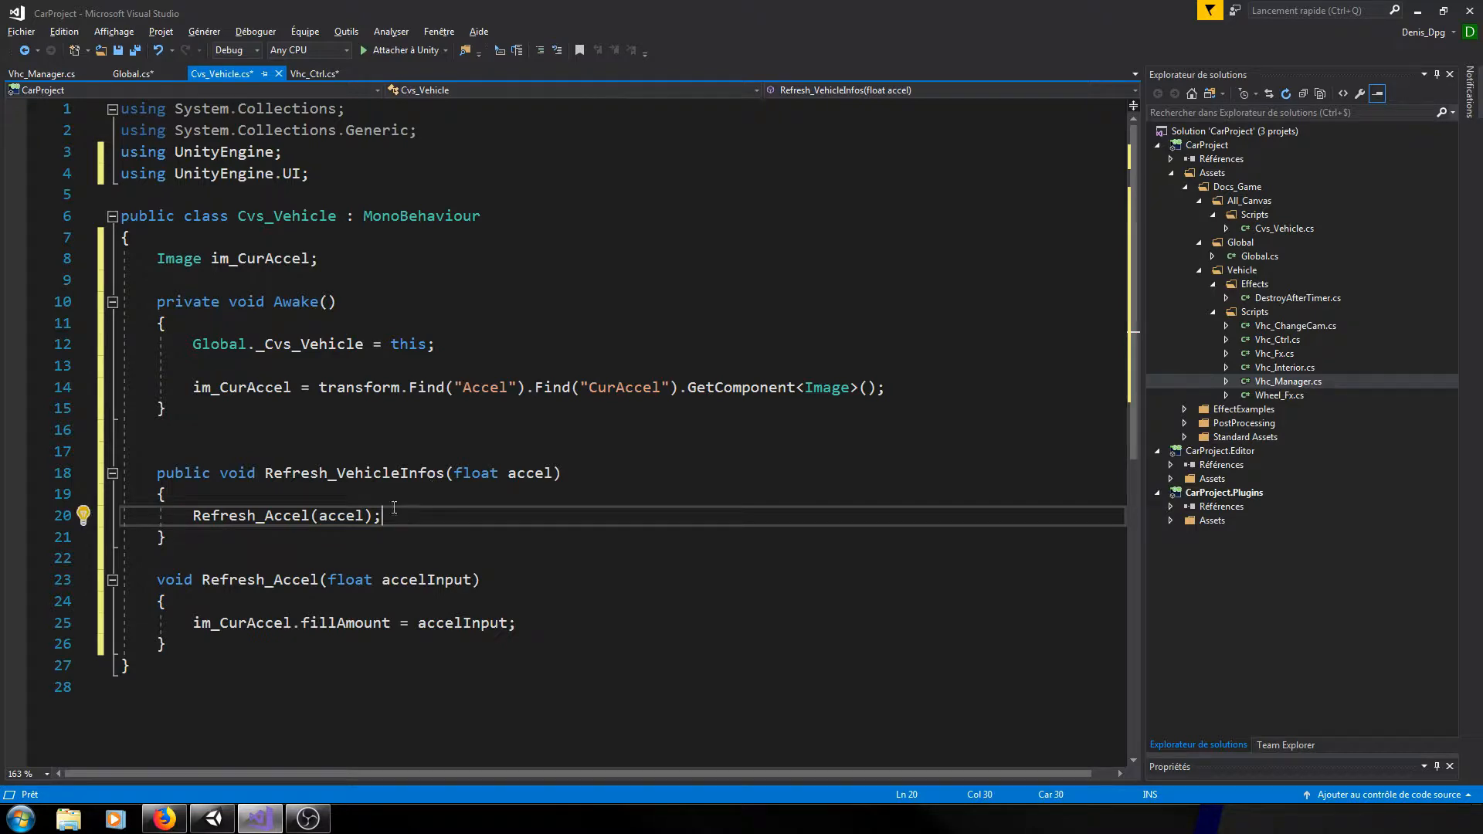
- In Vhc_Ctrl.cs, add the call "Global._Cvs_Vehicle.Refresh_VehicleInfos();" on the new line at the end of Move
left_click_drag(174, 473, 427, 473)
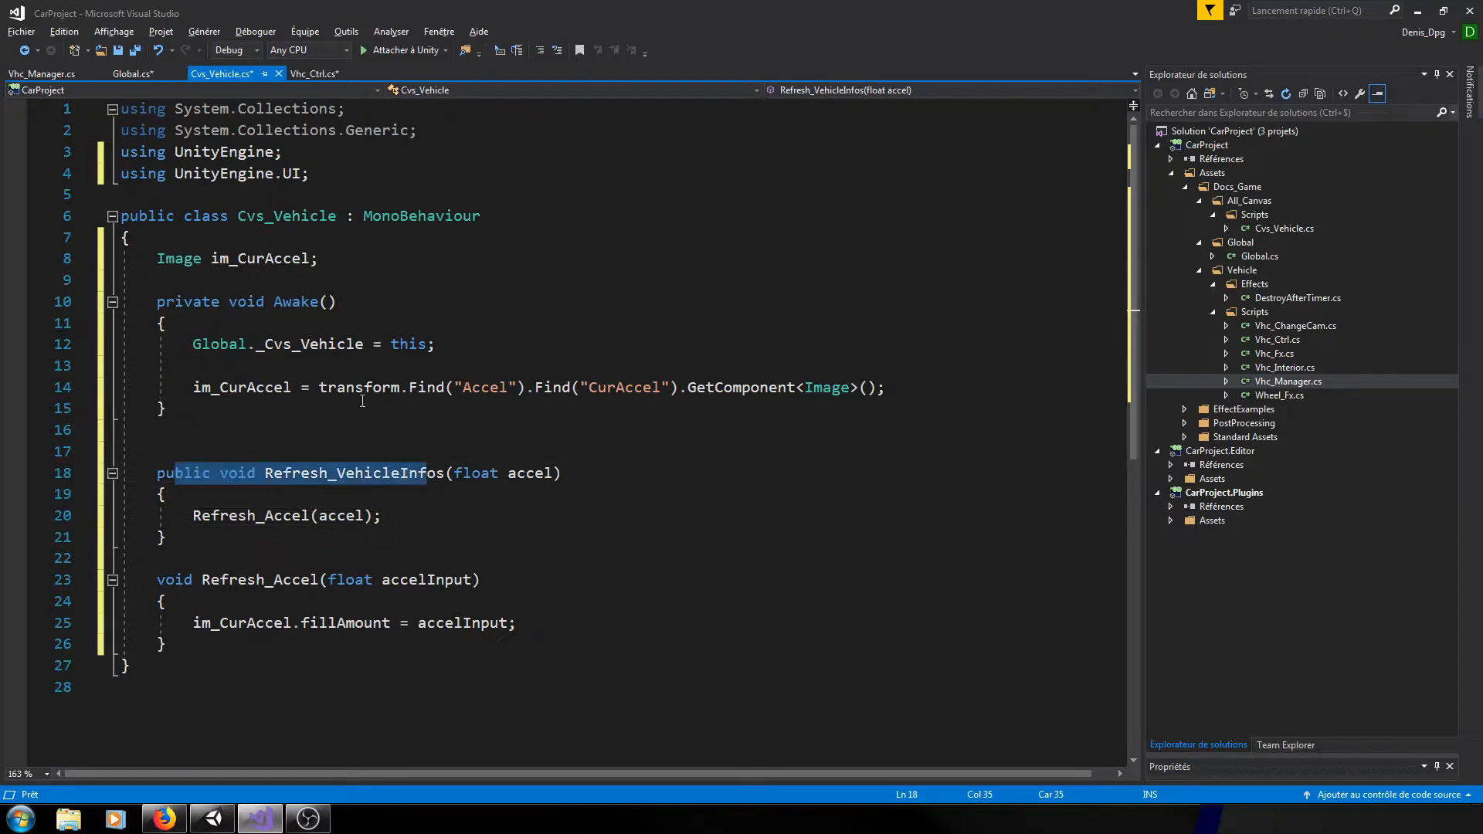
left_click(62, 74)
left_click(321, 74)
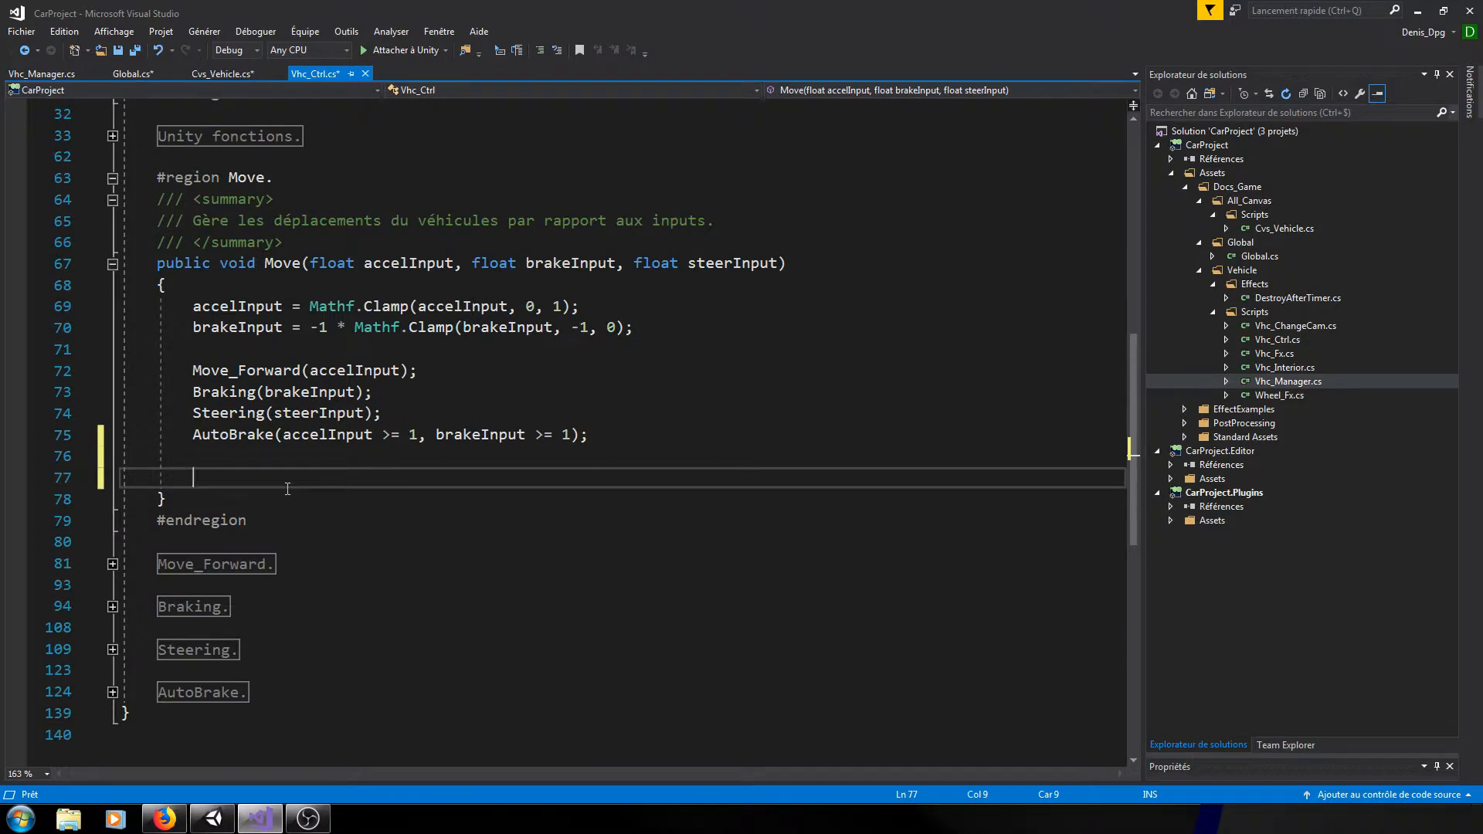
type("Global.")
type("_Cvs_Vehicle")
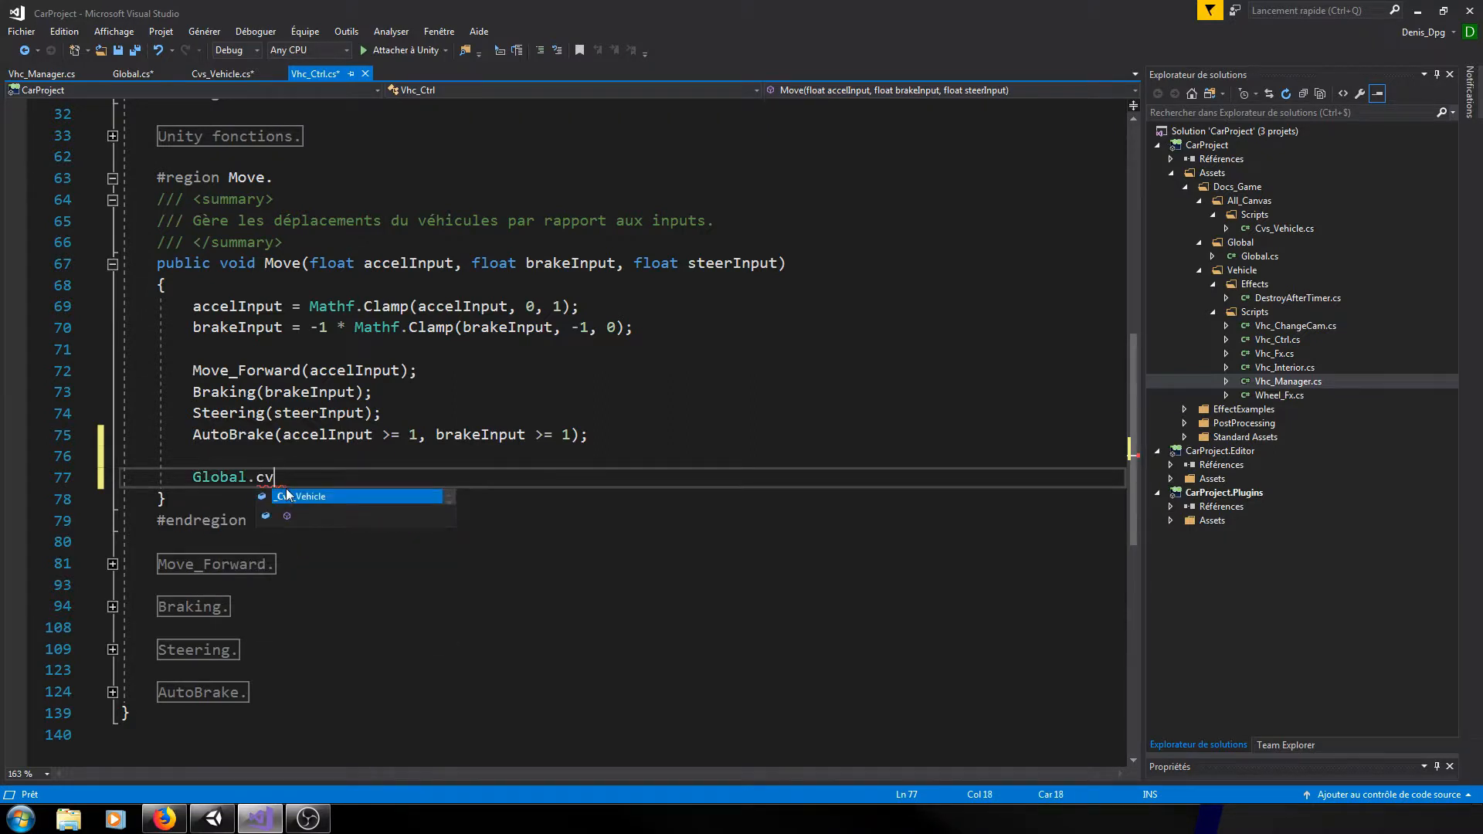
key("Tab")
type(".")
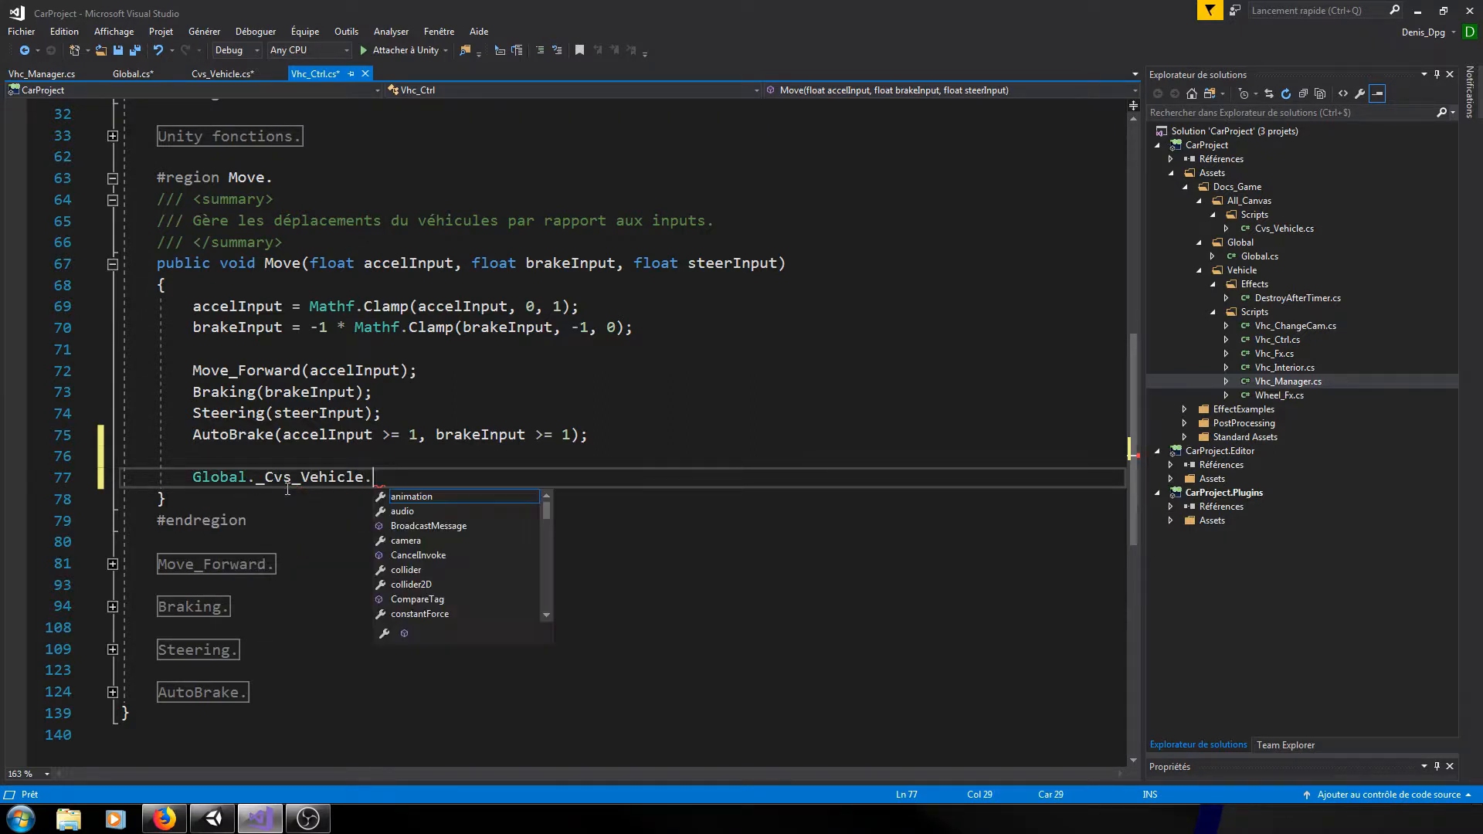
type("Refresh_VehicleInfos")
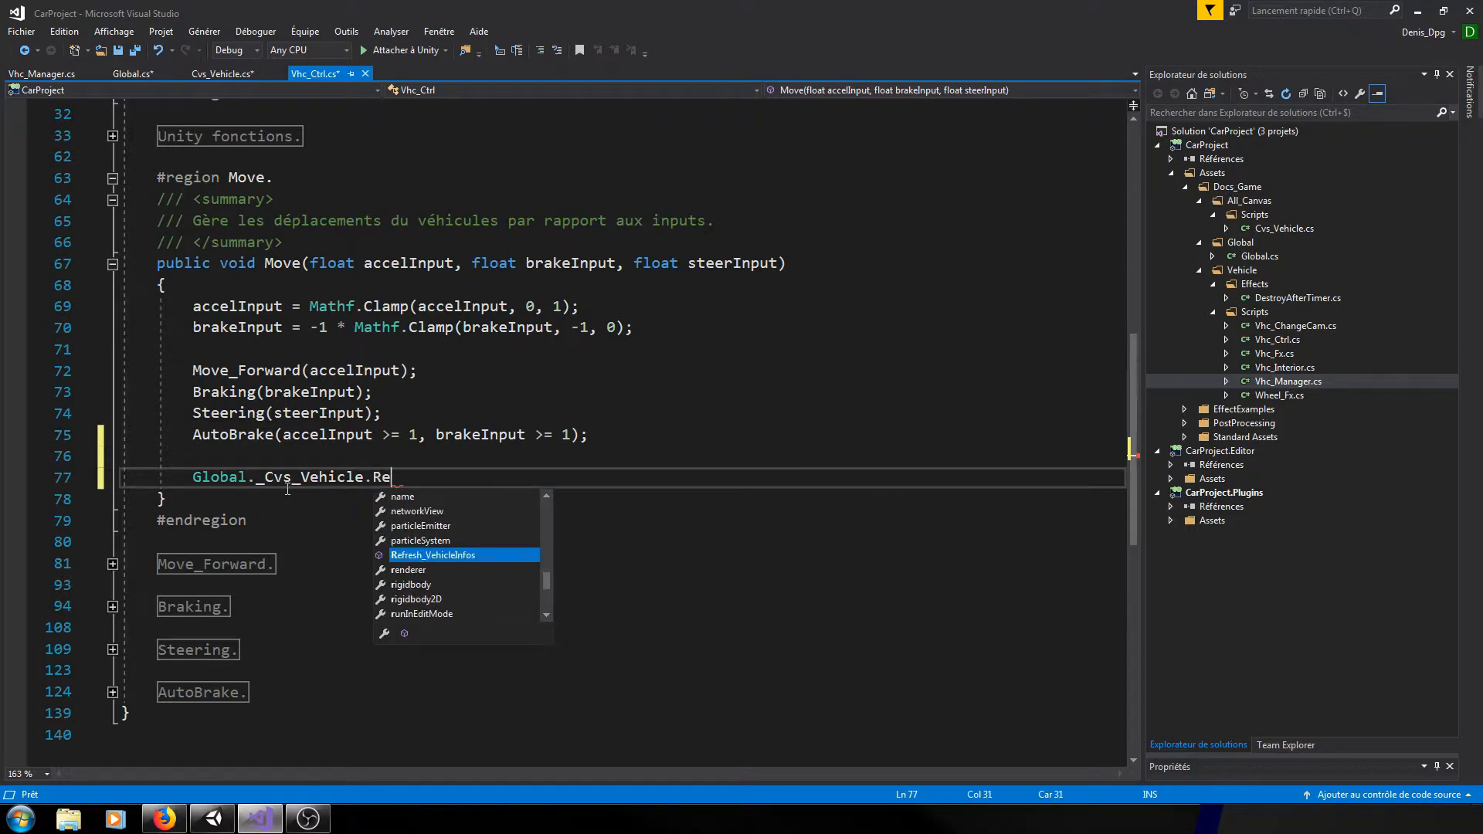
key("Tab")
type("();")
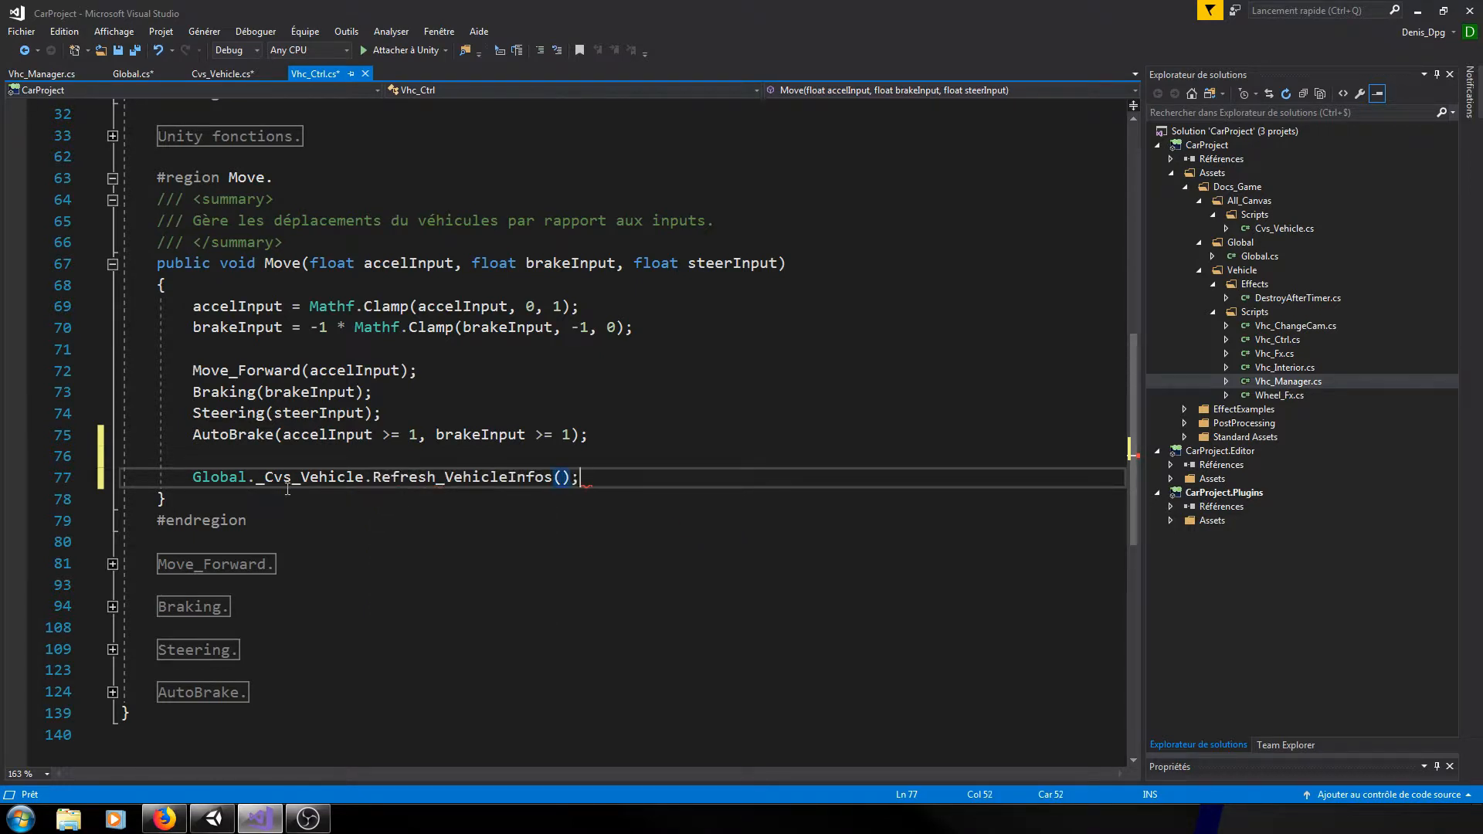
- Pass accelInput as the argument of the Refresh_VehicleInfos call at the end of Move
mouse_move(528, 473)
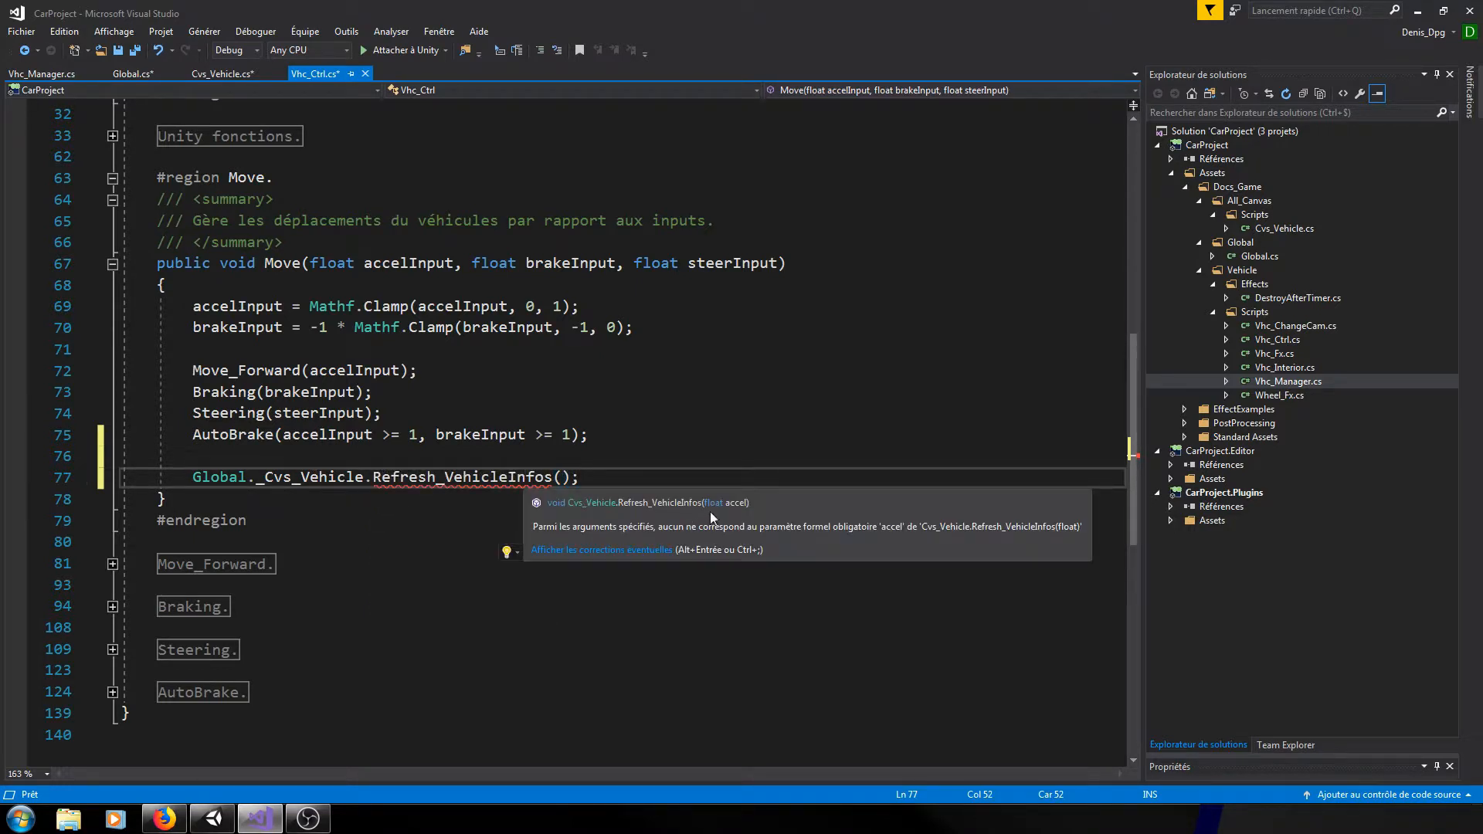
key("Left")
key("Left")
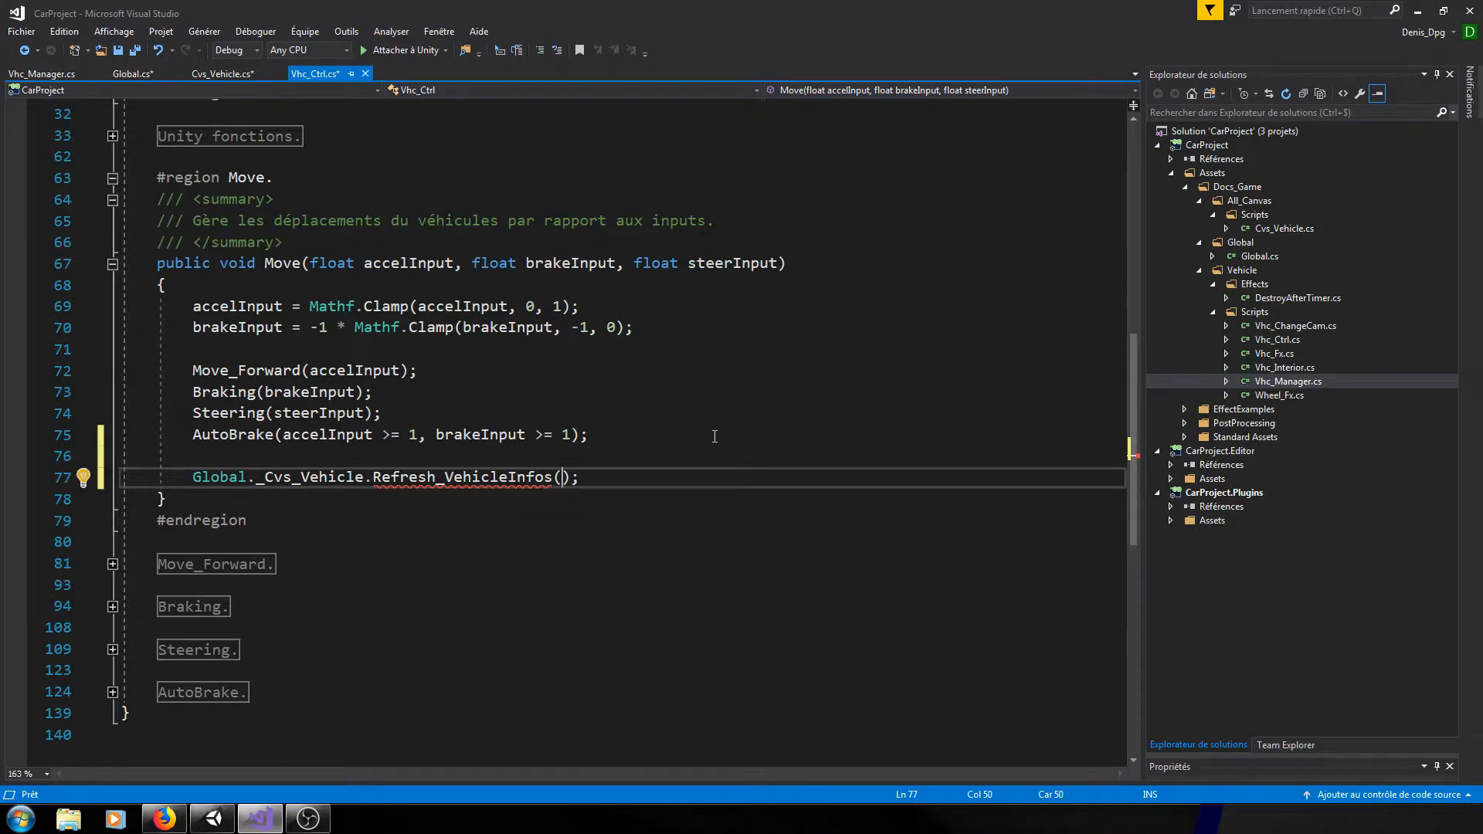
type("ac")
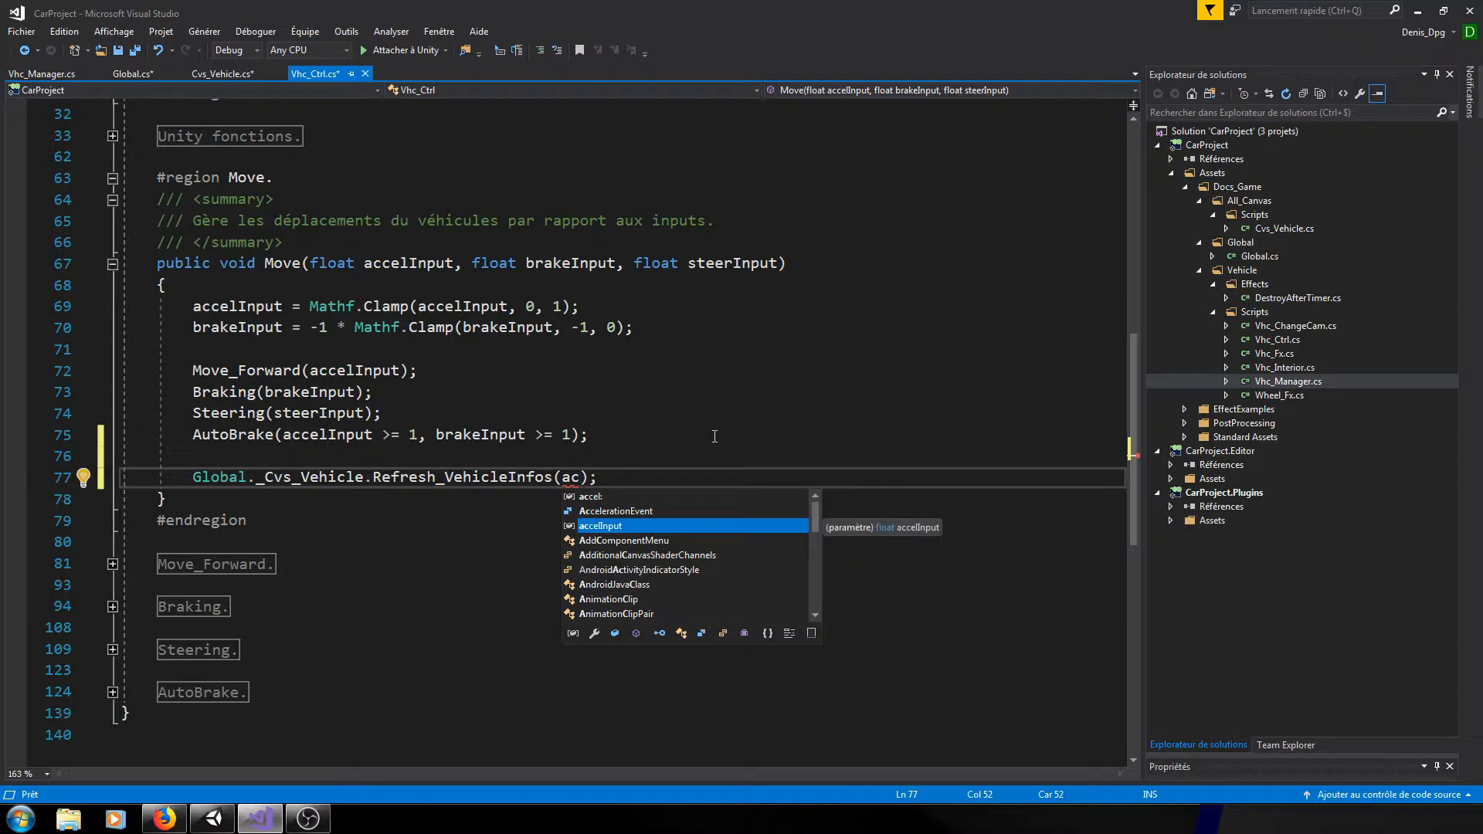
key("Tab")
left_click(686, 481)
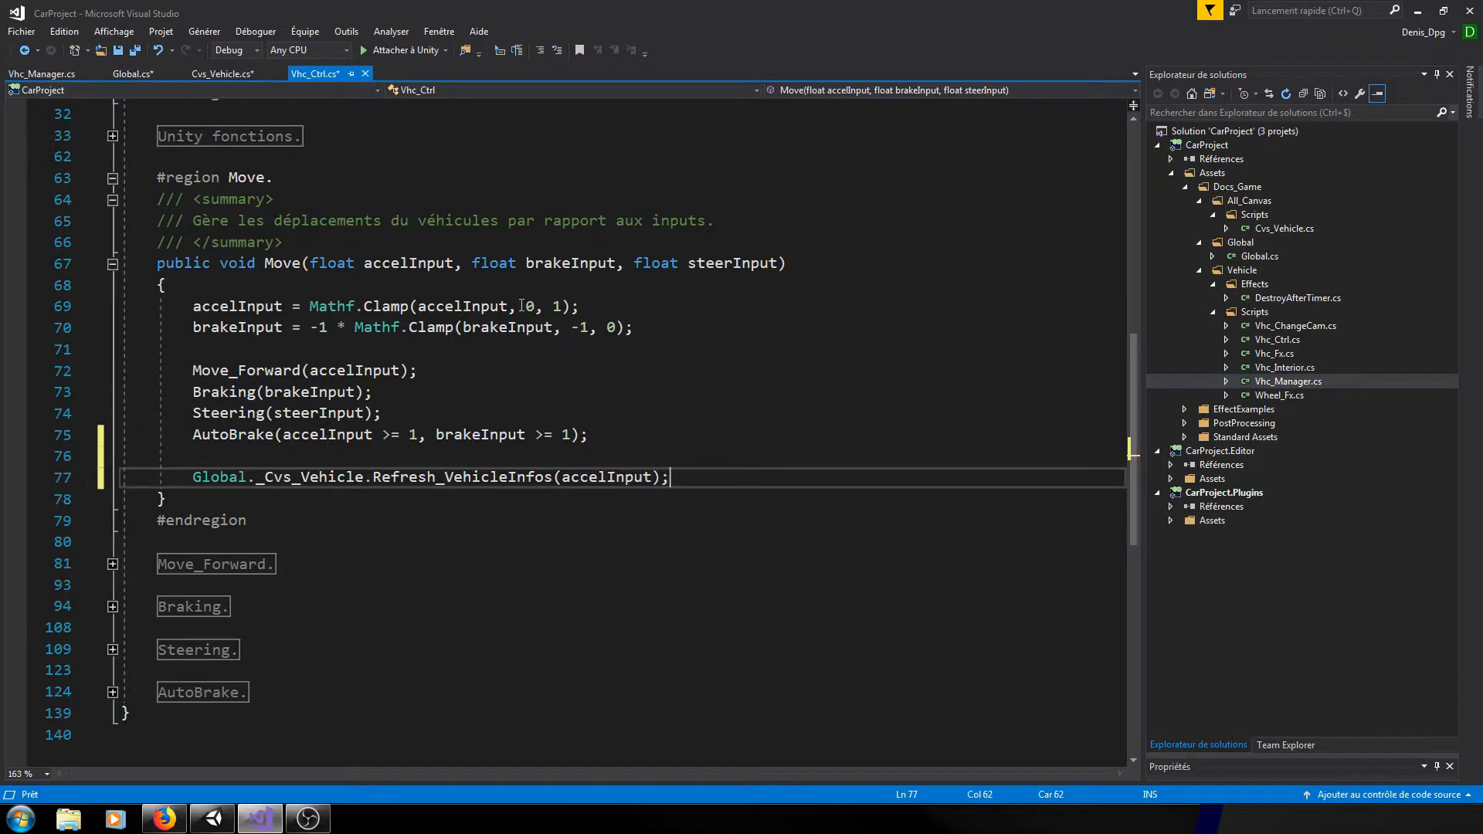
- Review the accelInput clamp in Move and how Cvs_Vehicle.cs passes the acceleration value on to the fillAmount assignment in Refresh_Accel
left_click_drag(522, 306, 580, 306)
left_click(588, 312)
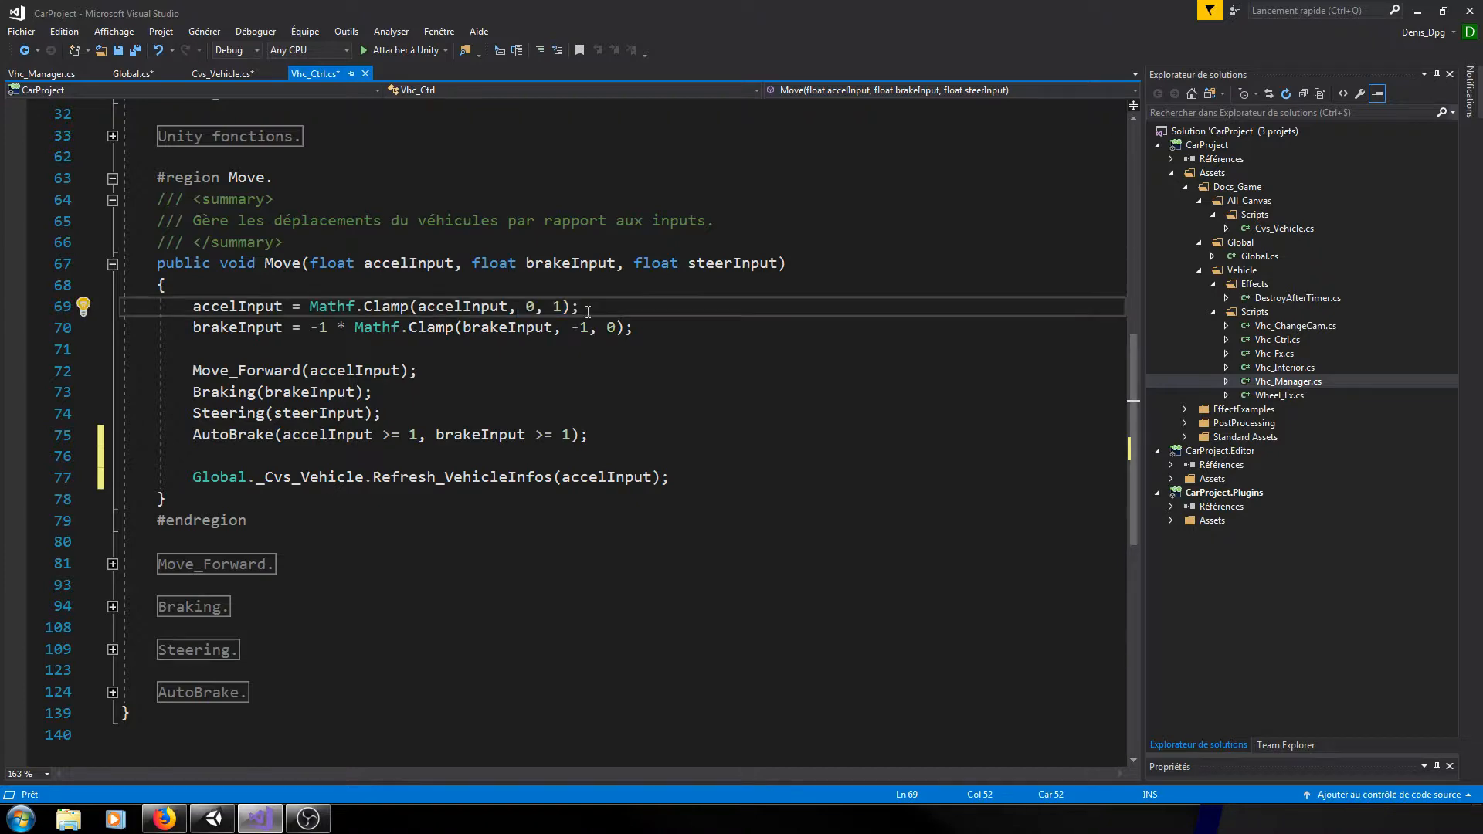
left_click(222, 74)
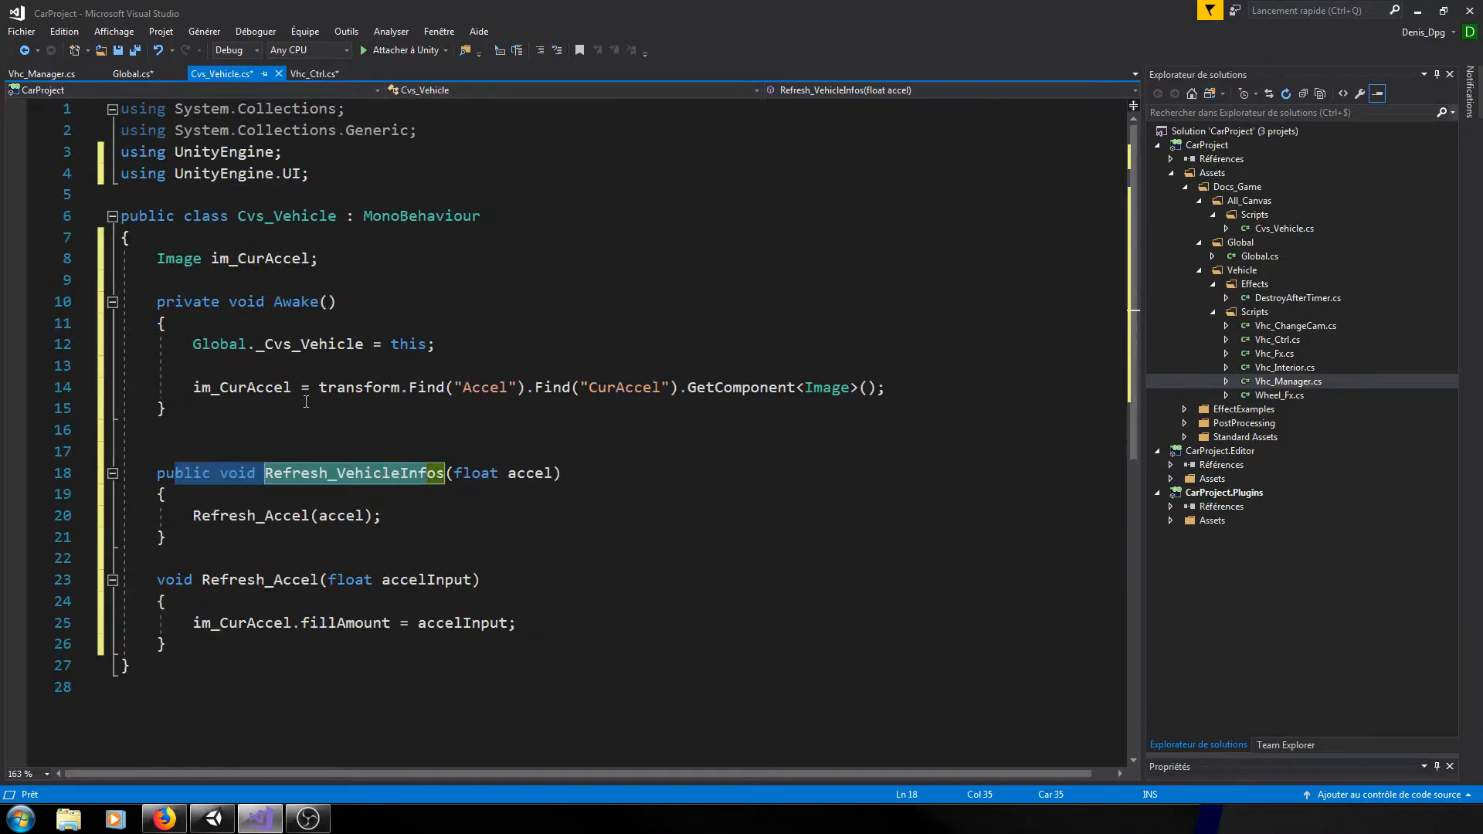
left_click(346, 515)
scroll(346, 515, "down", 2)
left_click_drag(418, 494, 462, 495)
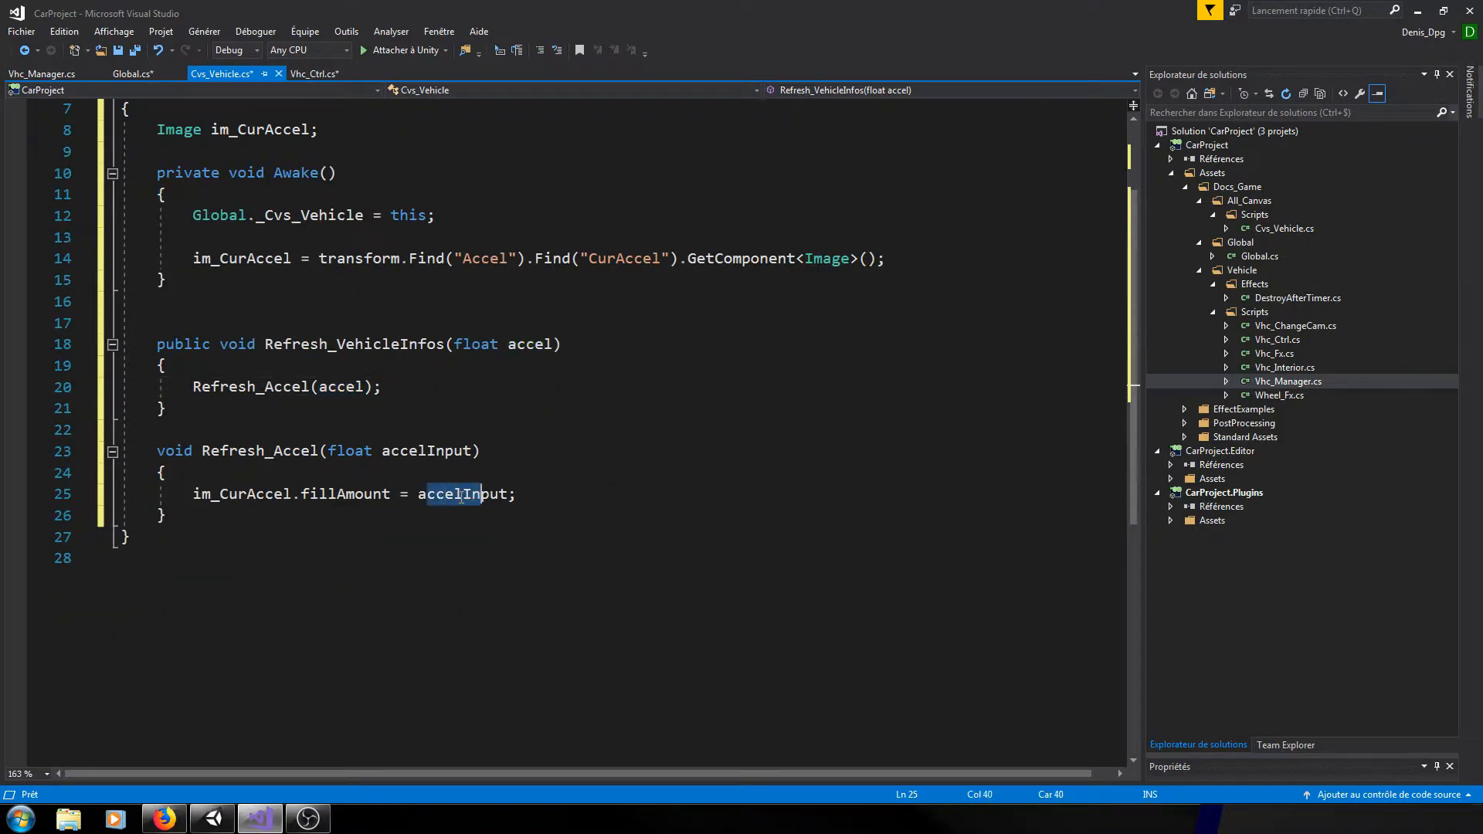
left_click(563, 496)
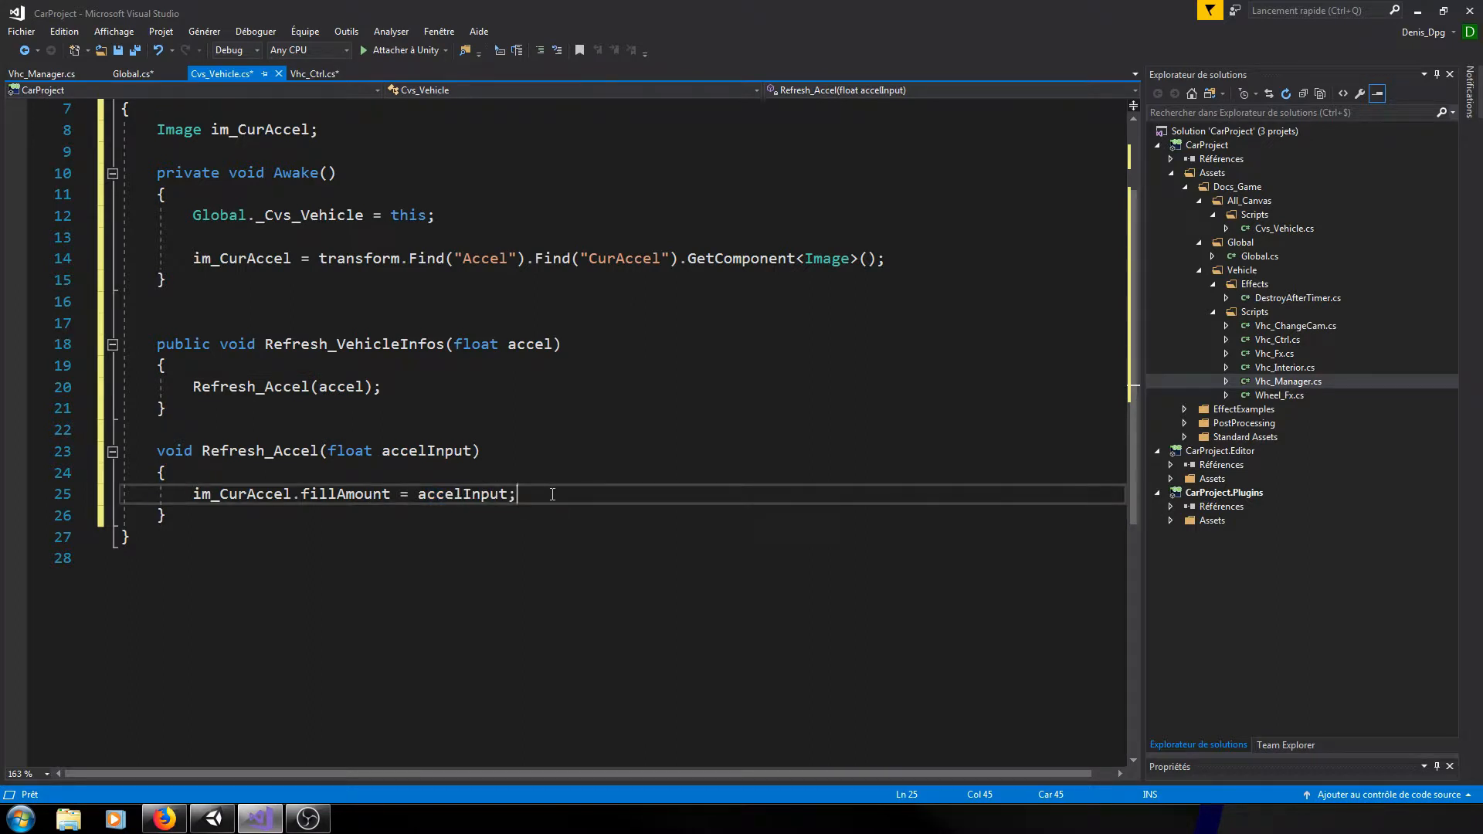
- Save all the modified scripts, switch to Unity and run Scene_Game to test the accelerator bar
key("ctrl+shift+s")
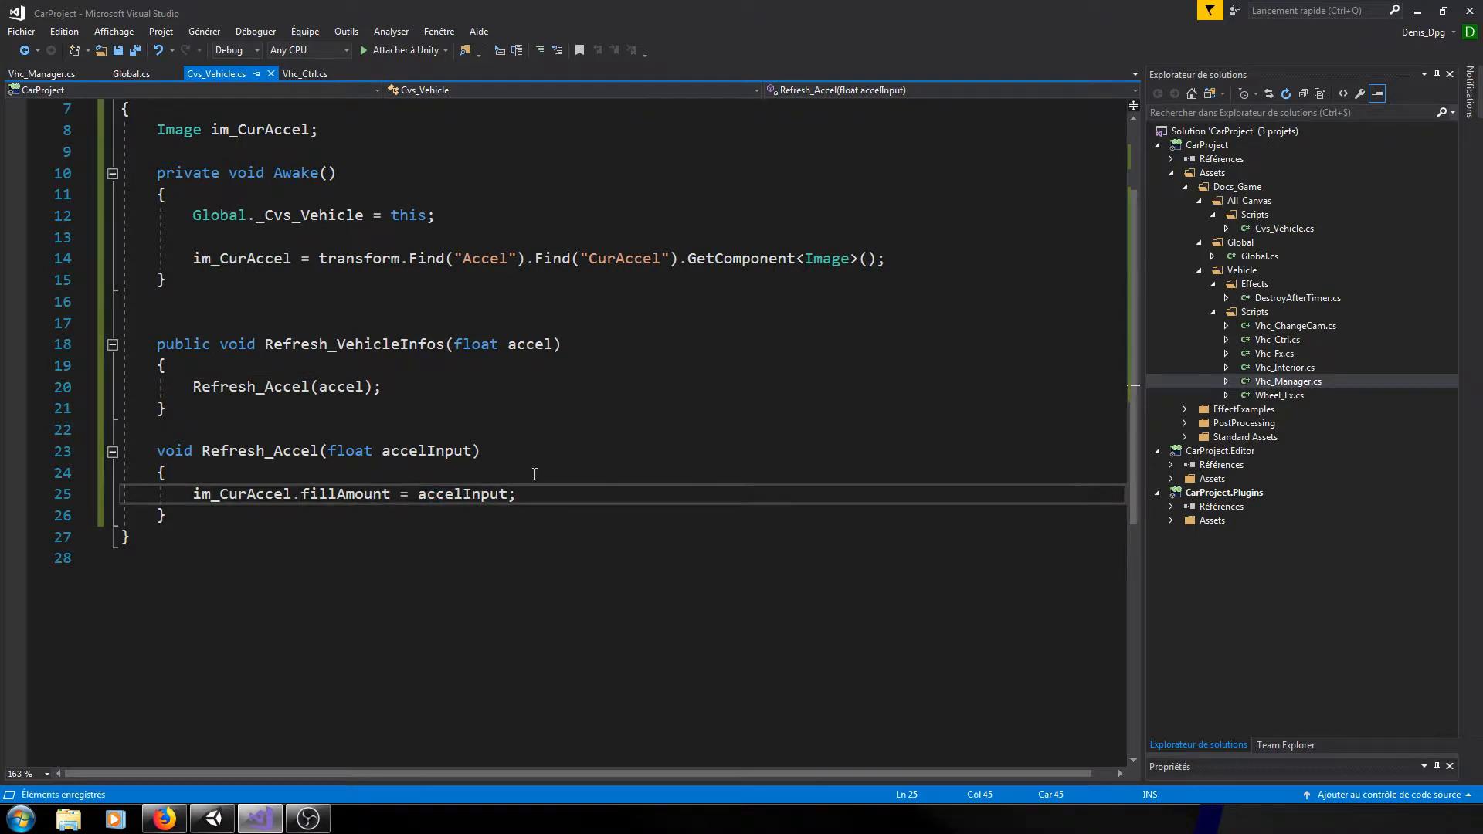
key("alt+Tab")
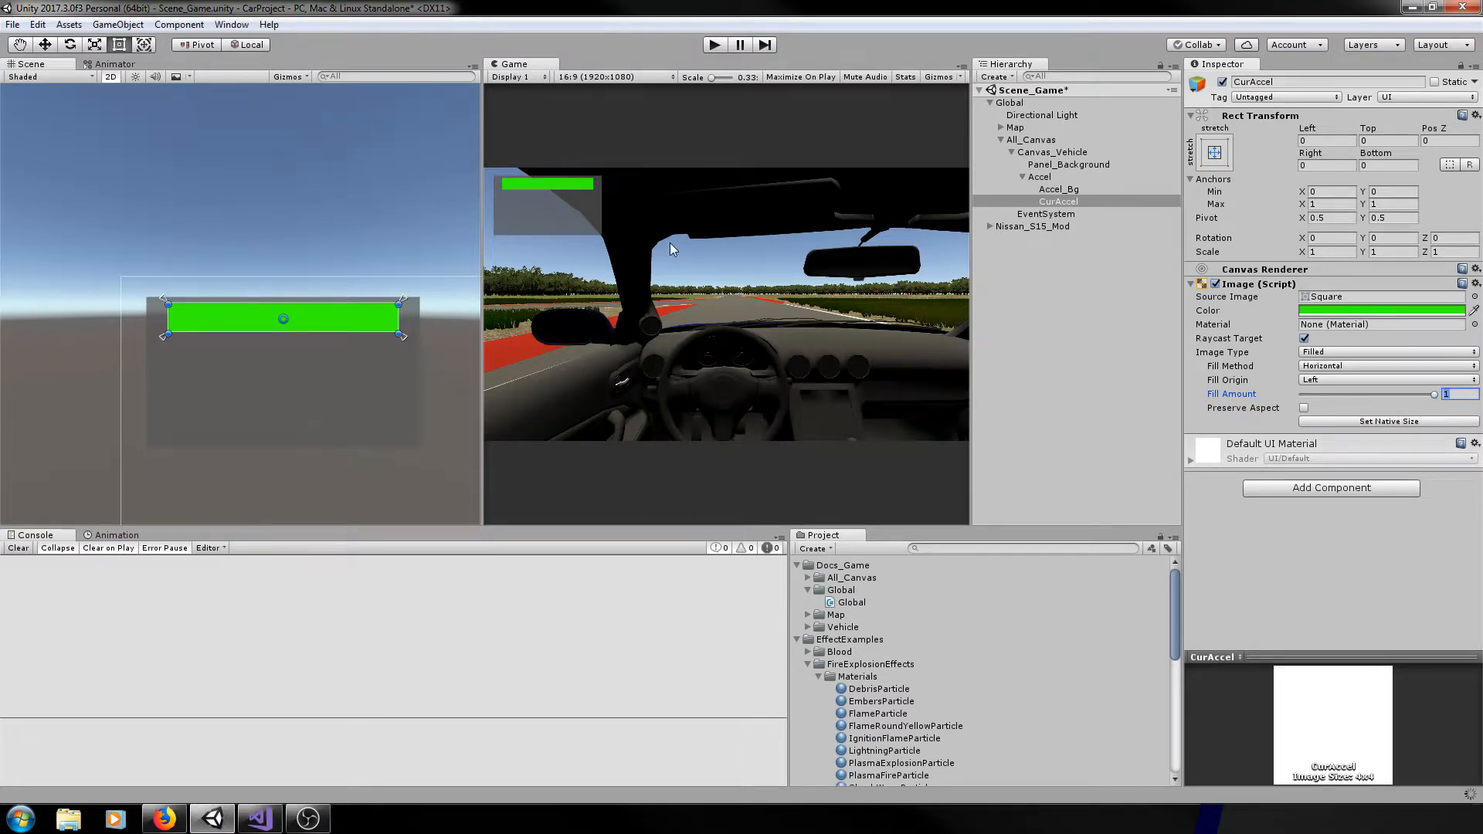
key("ctrl+p")
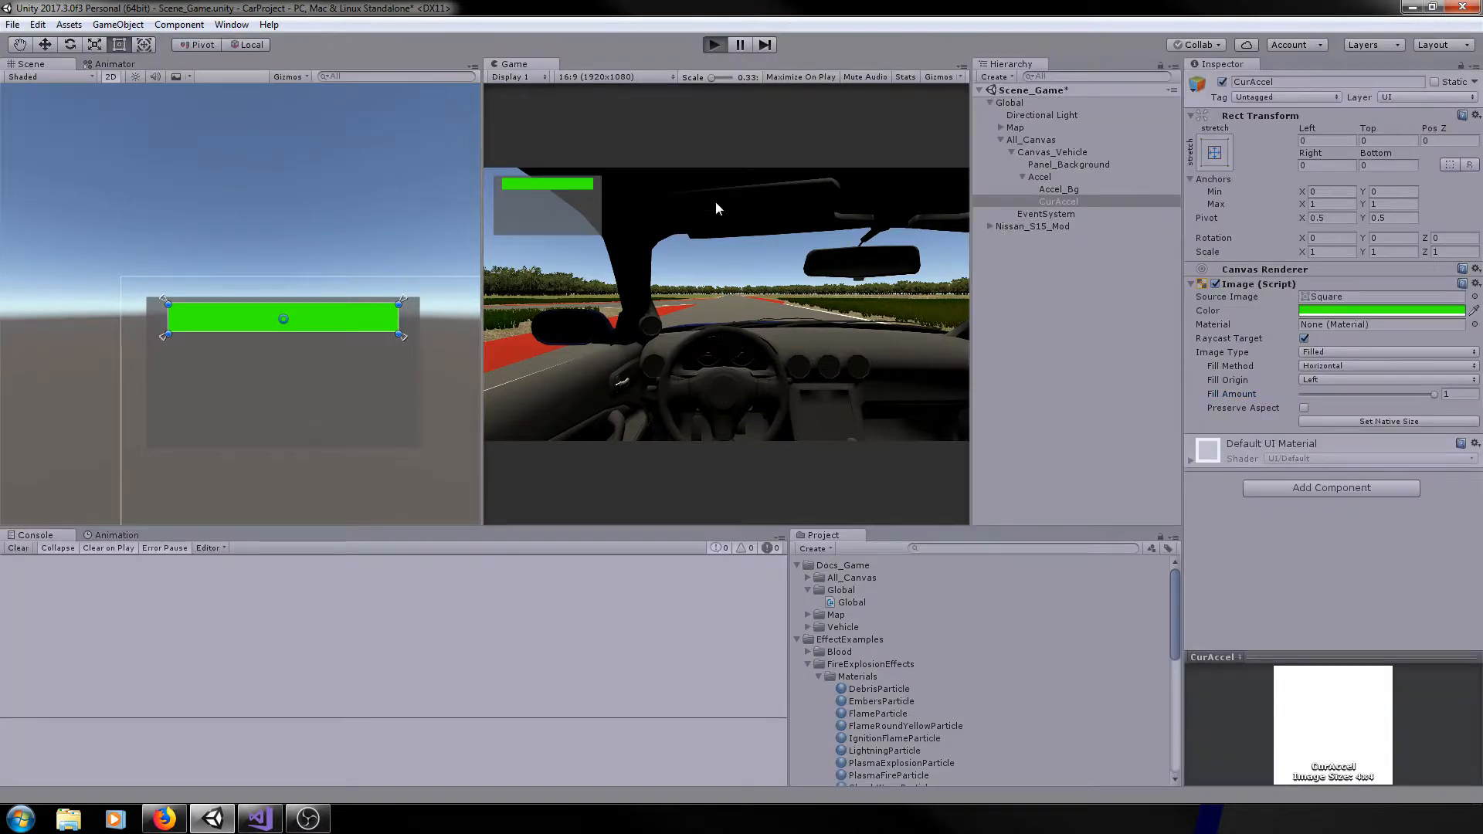
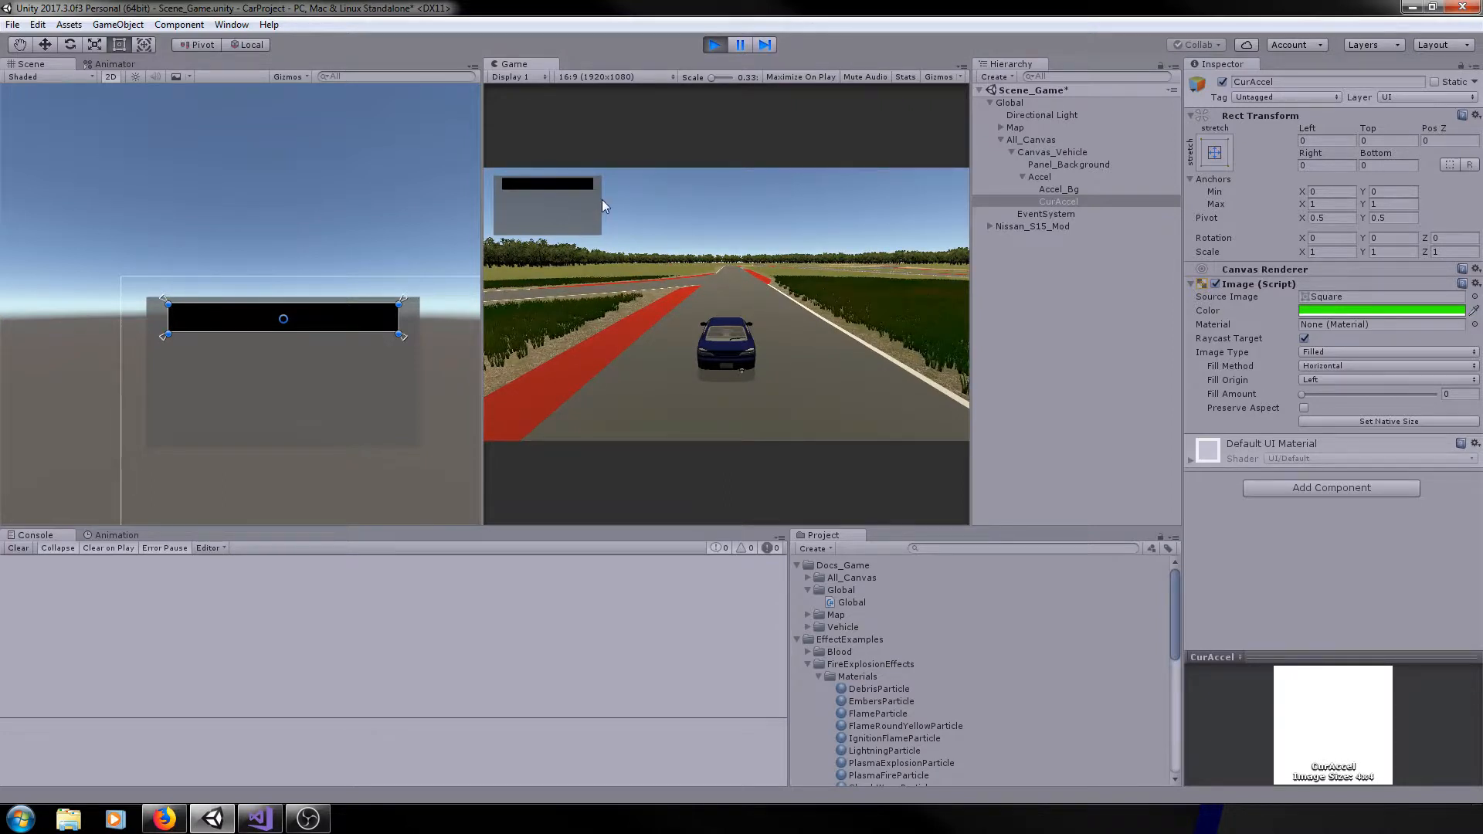
- Test the accelerator bar by repeatedly accelerating the car in Play mode, and end the play test
key("Up")
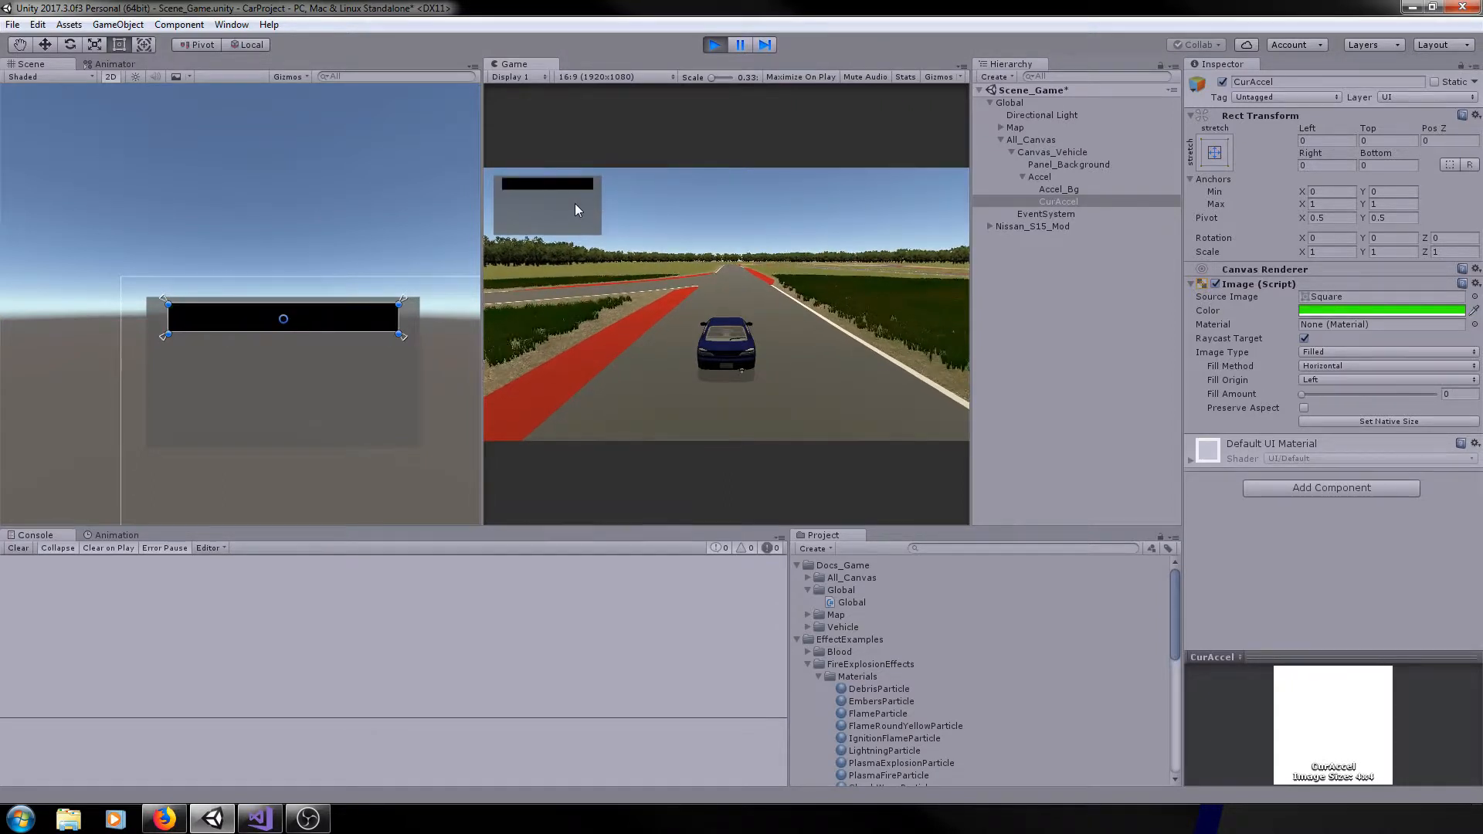
key("Up")
key("Up")
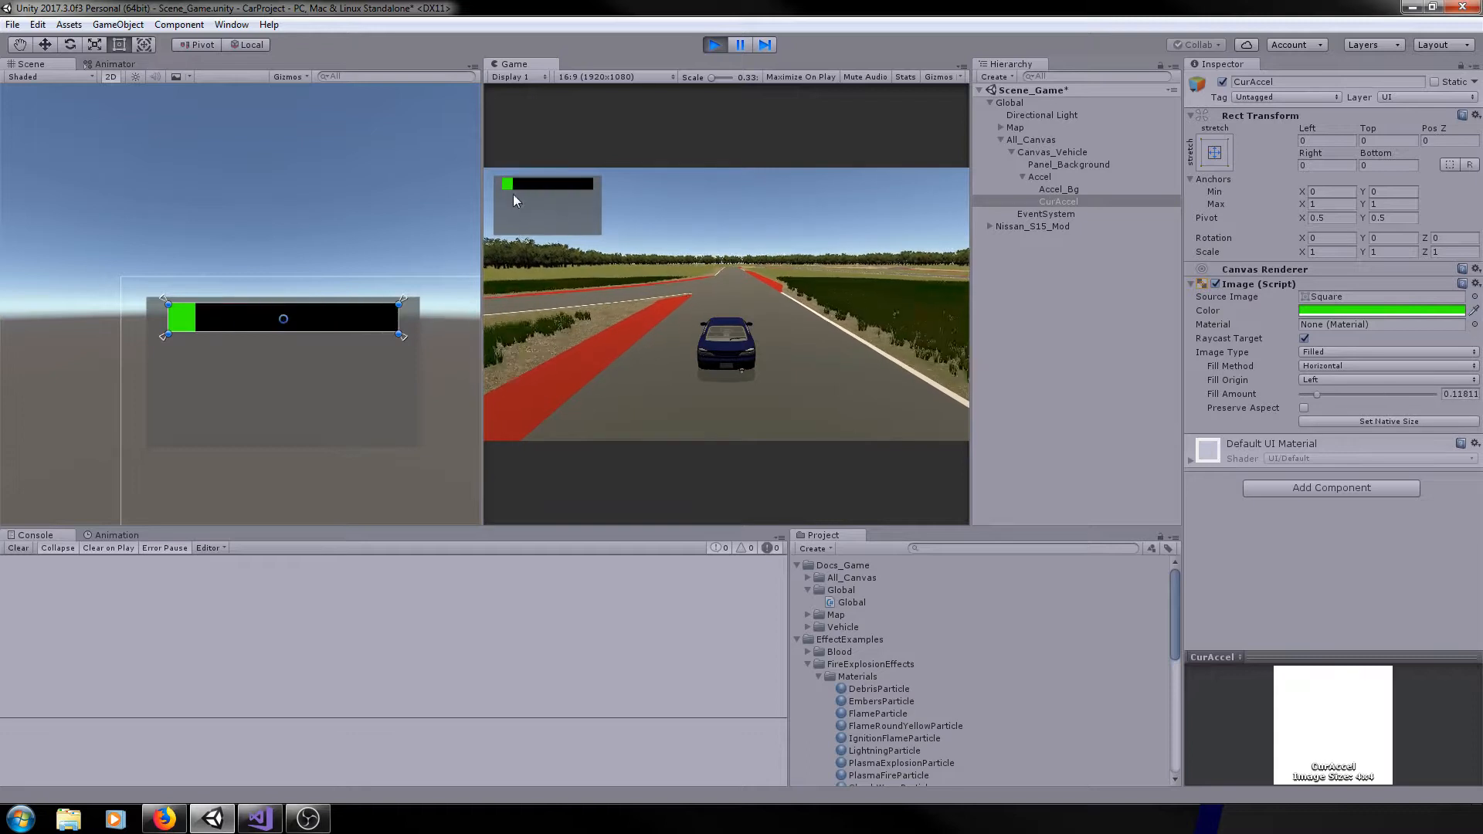
key("Up")
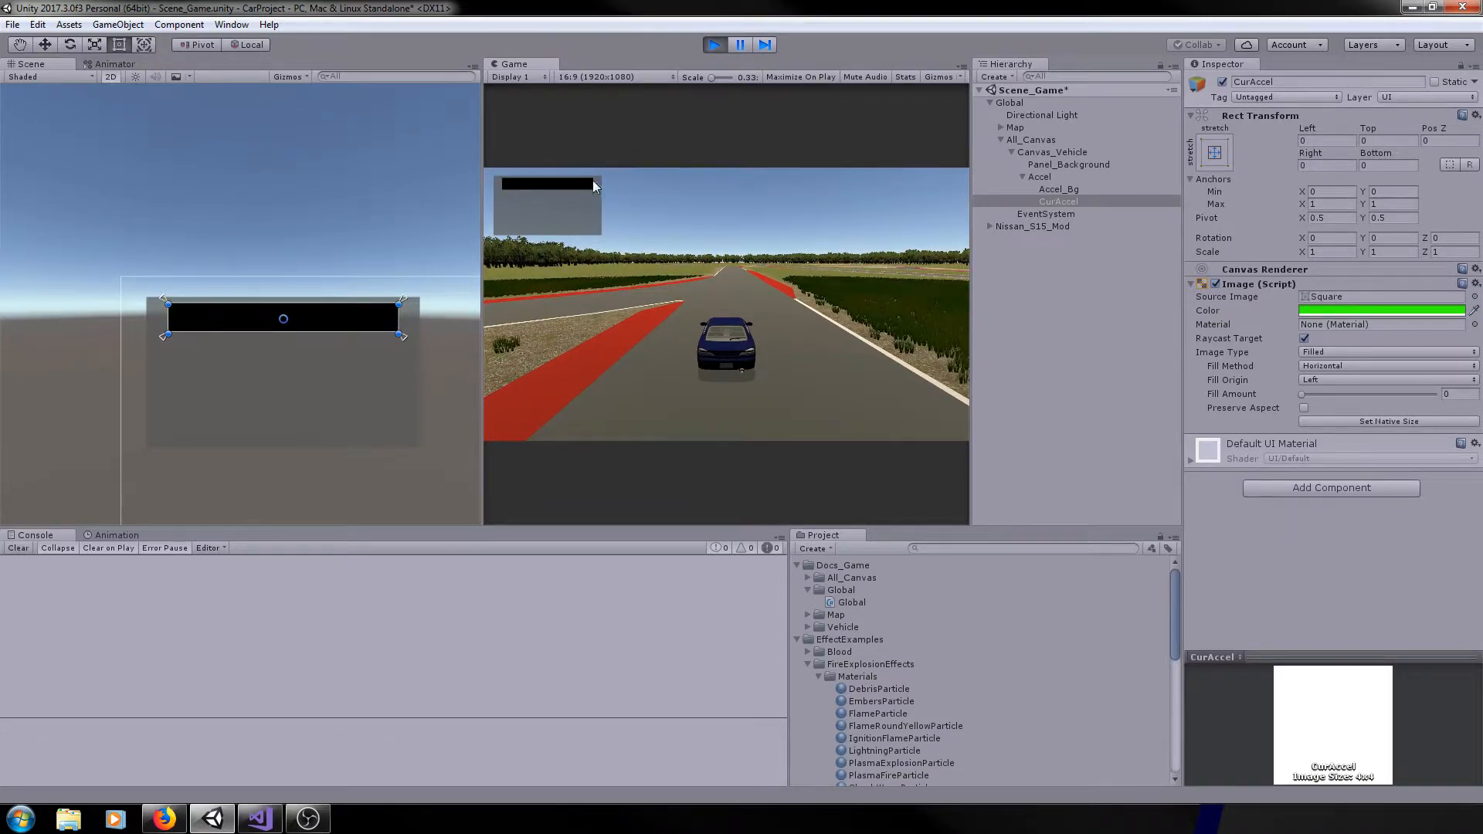
key("Up")
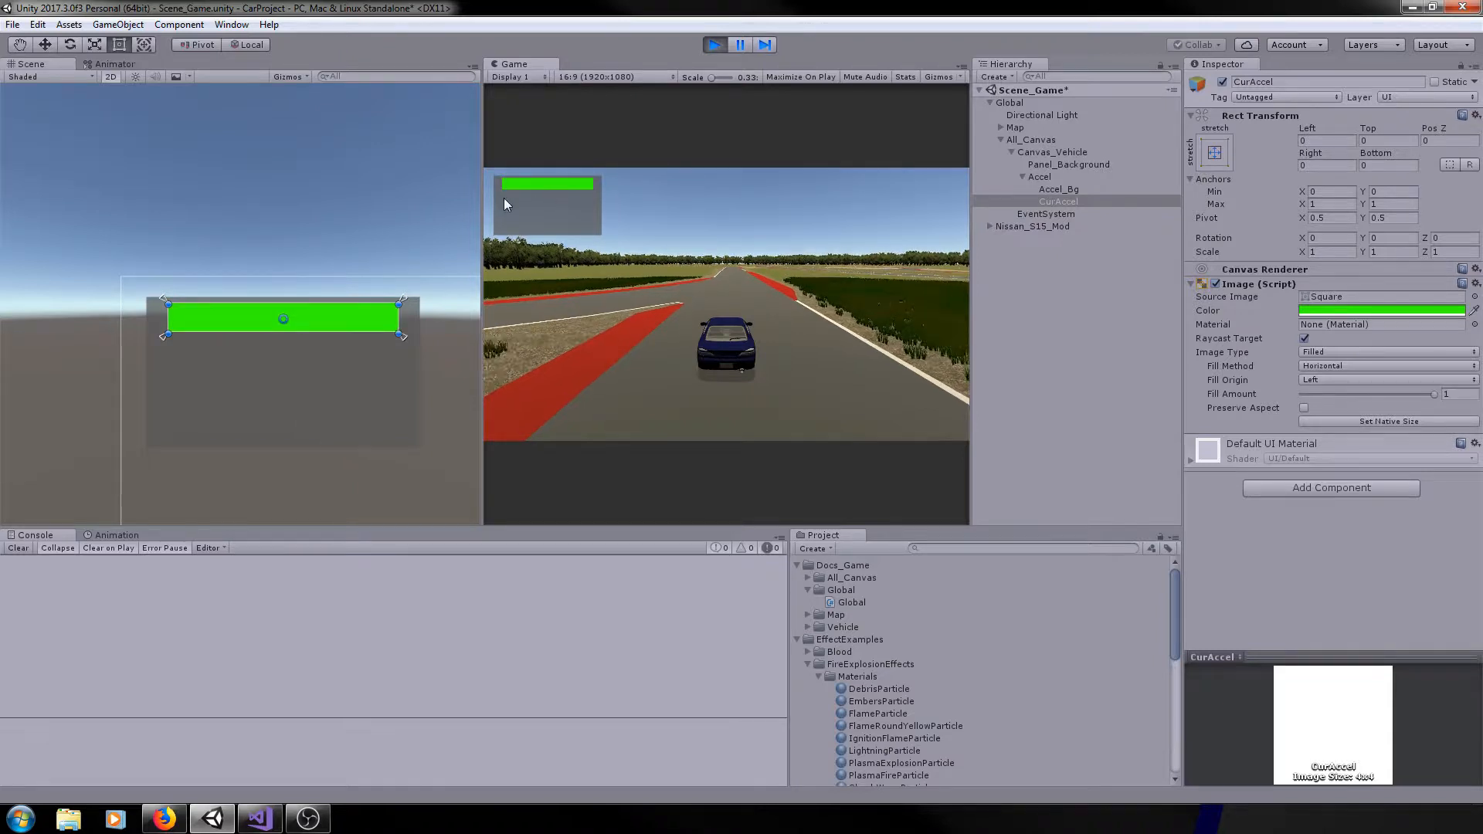
key("Up")
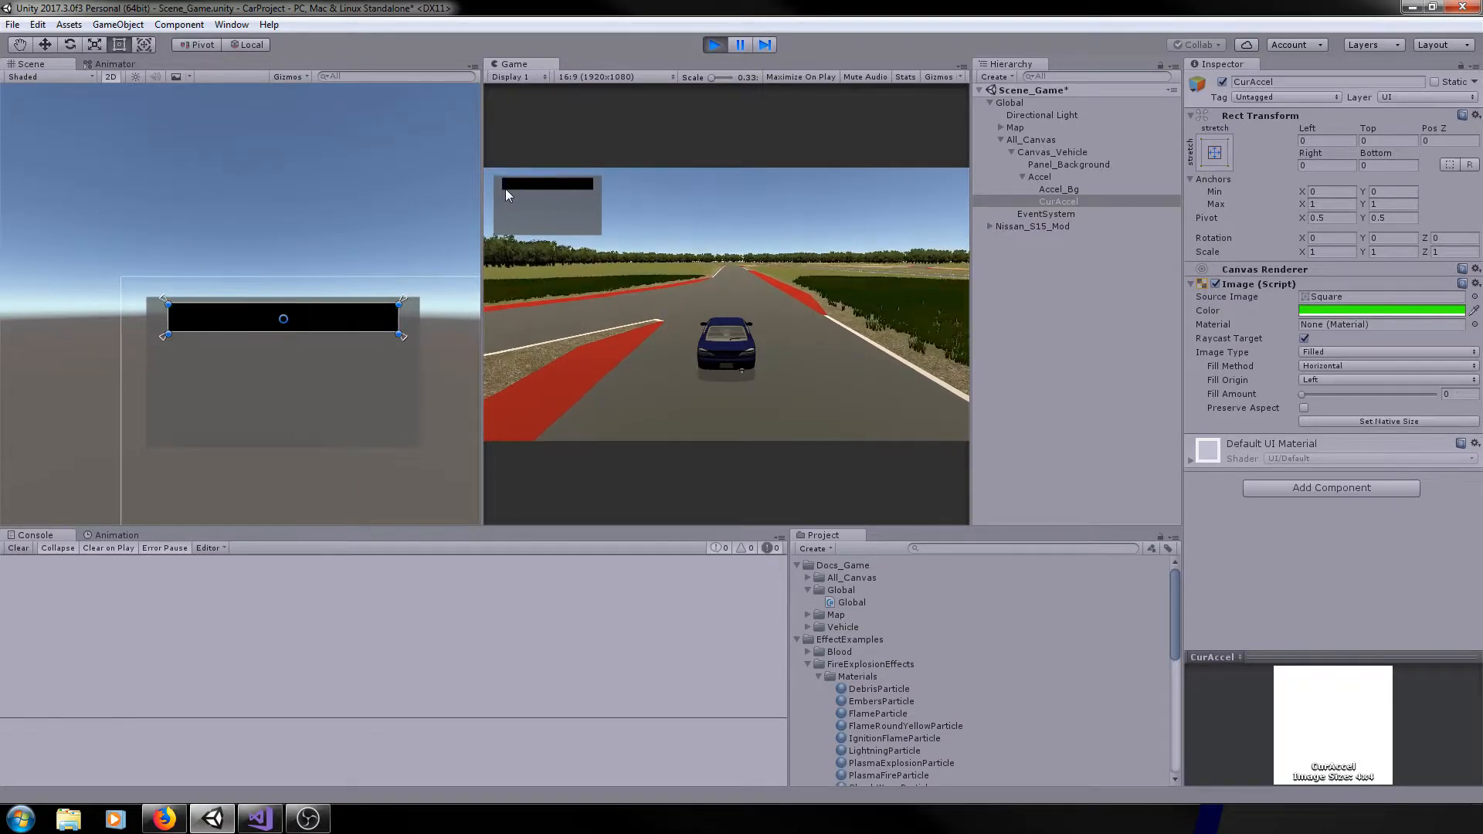
key("Up")
key("Up")
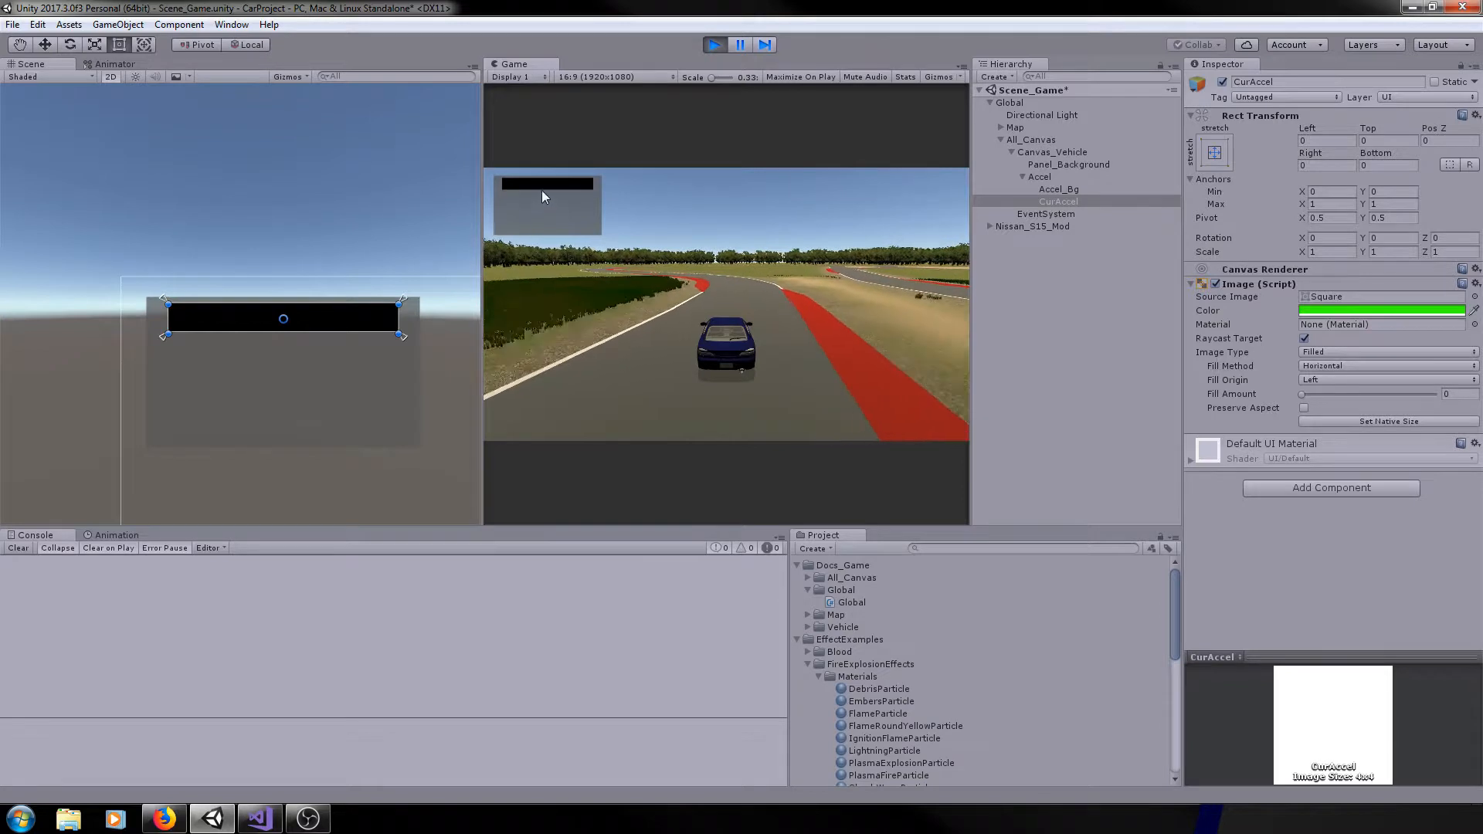
key("ctrl+p")
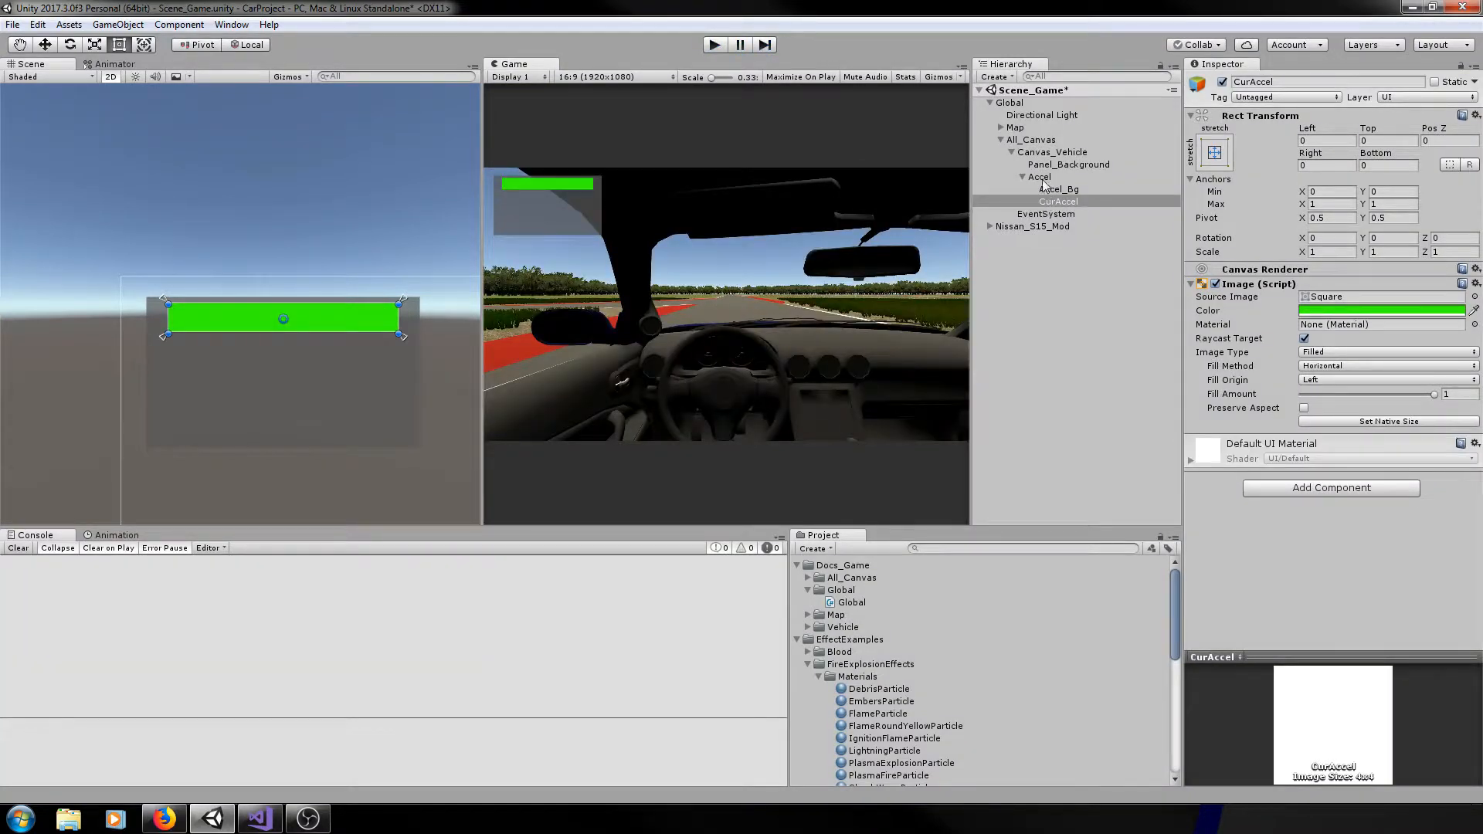
- Duplicate the Accel object under Canvas_Vehicle and rename the copy Brake
left_click(1040, 178)
left_click(1023, 177)
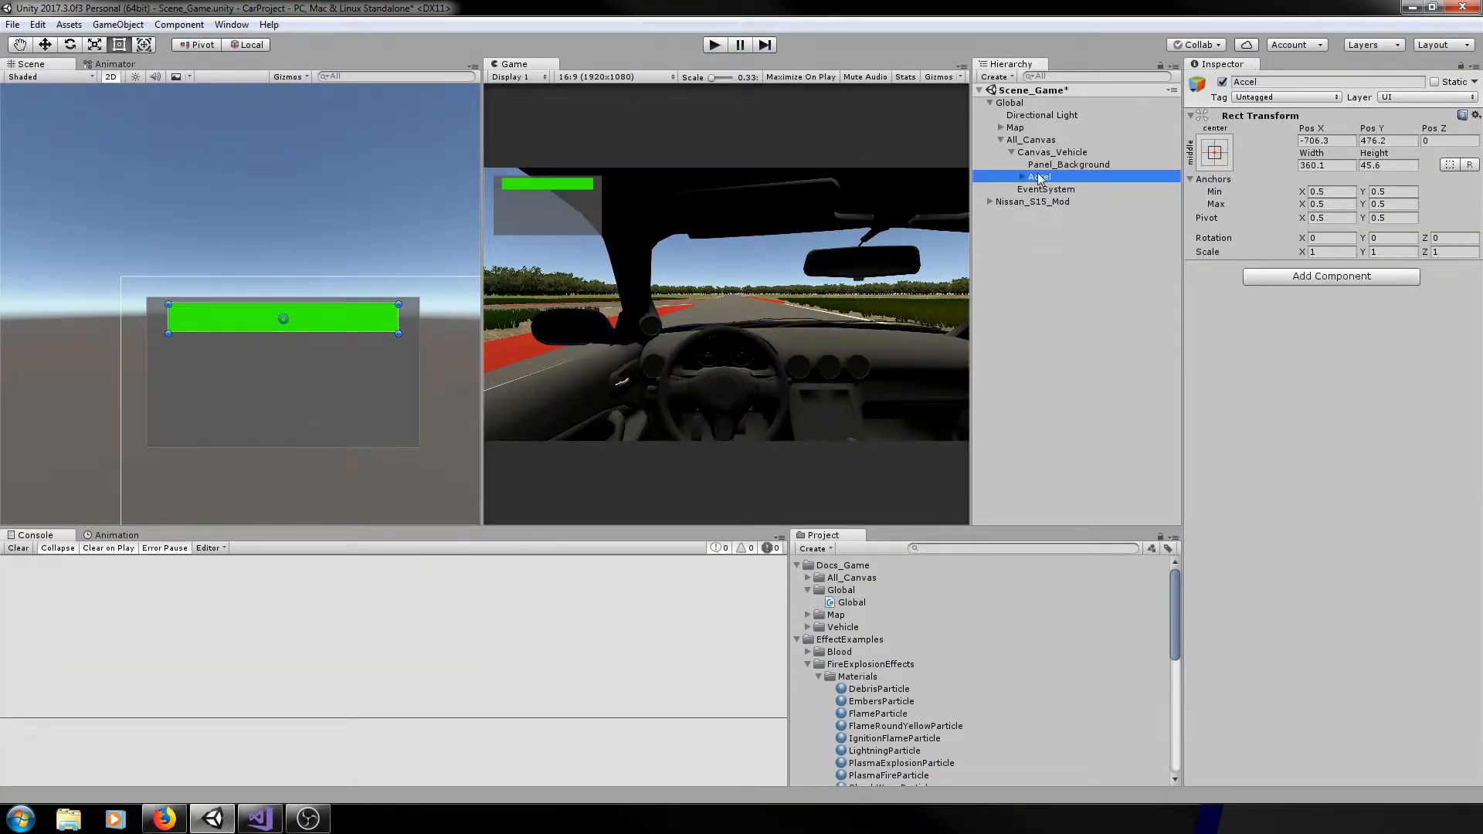
left_click(1051, 165)
left_click(1040, 179)
key("ctrl+d")
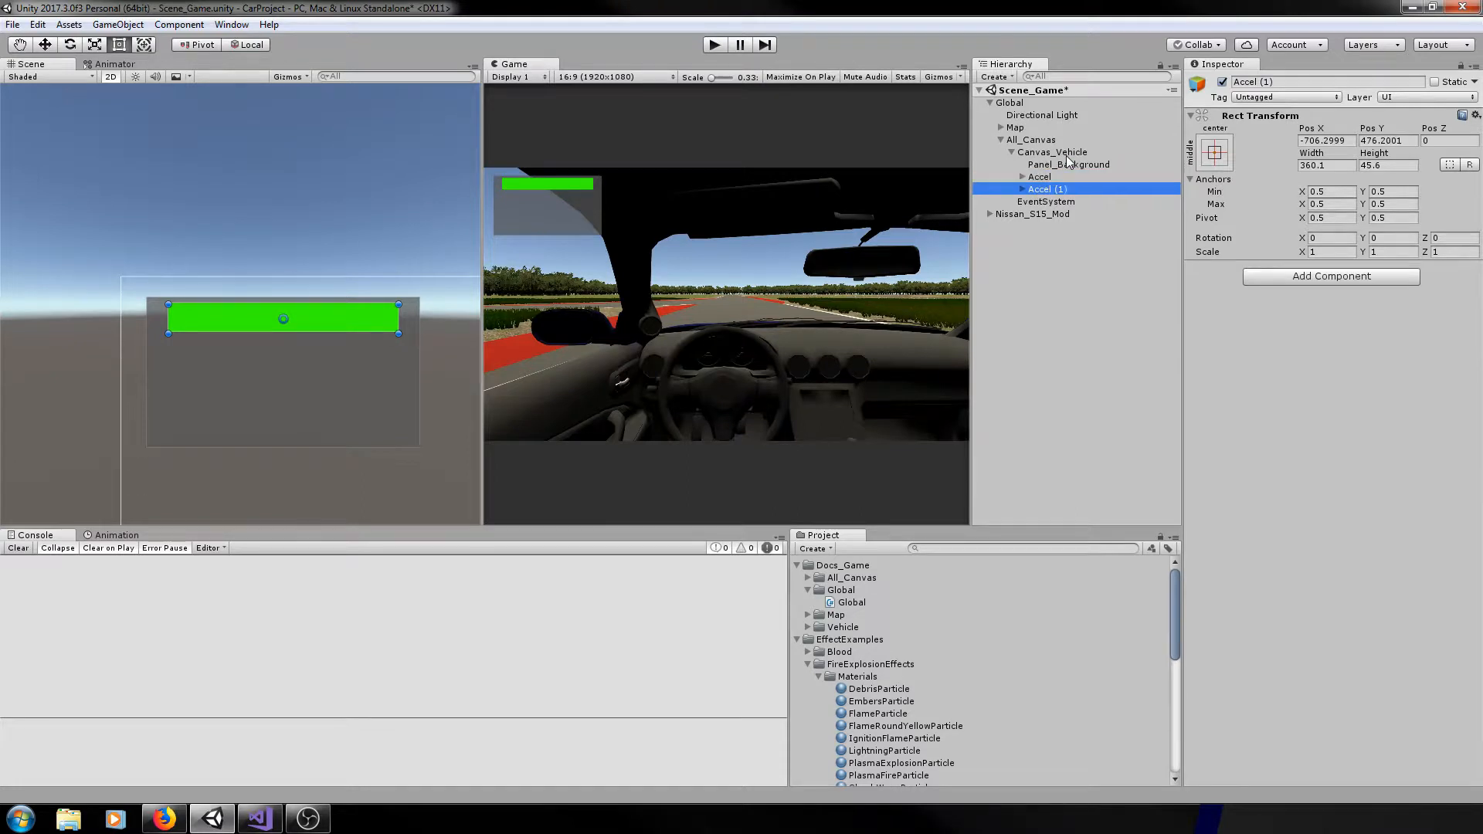
left_click(1075, 188)
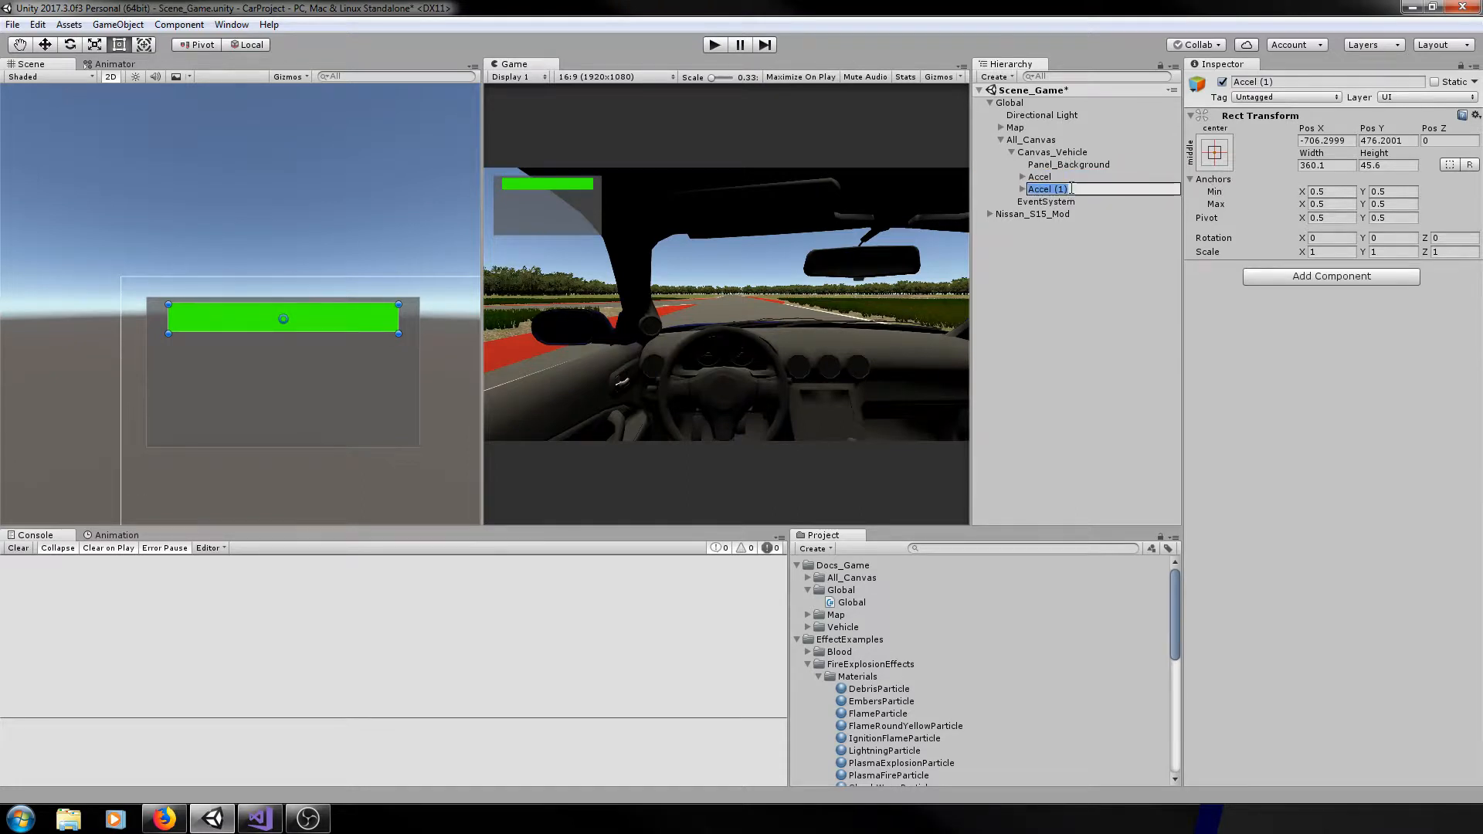
type("Brake")
key("Return")
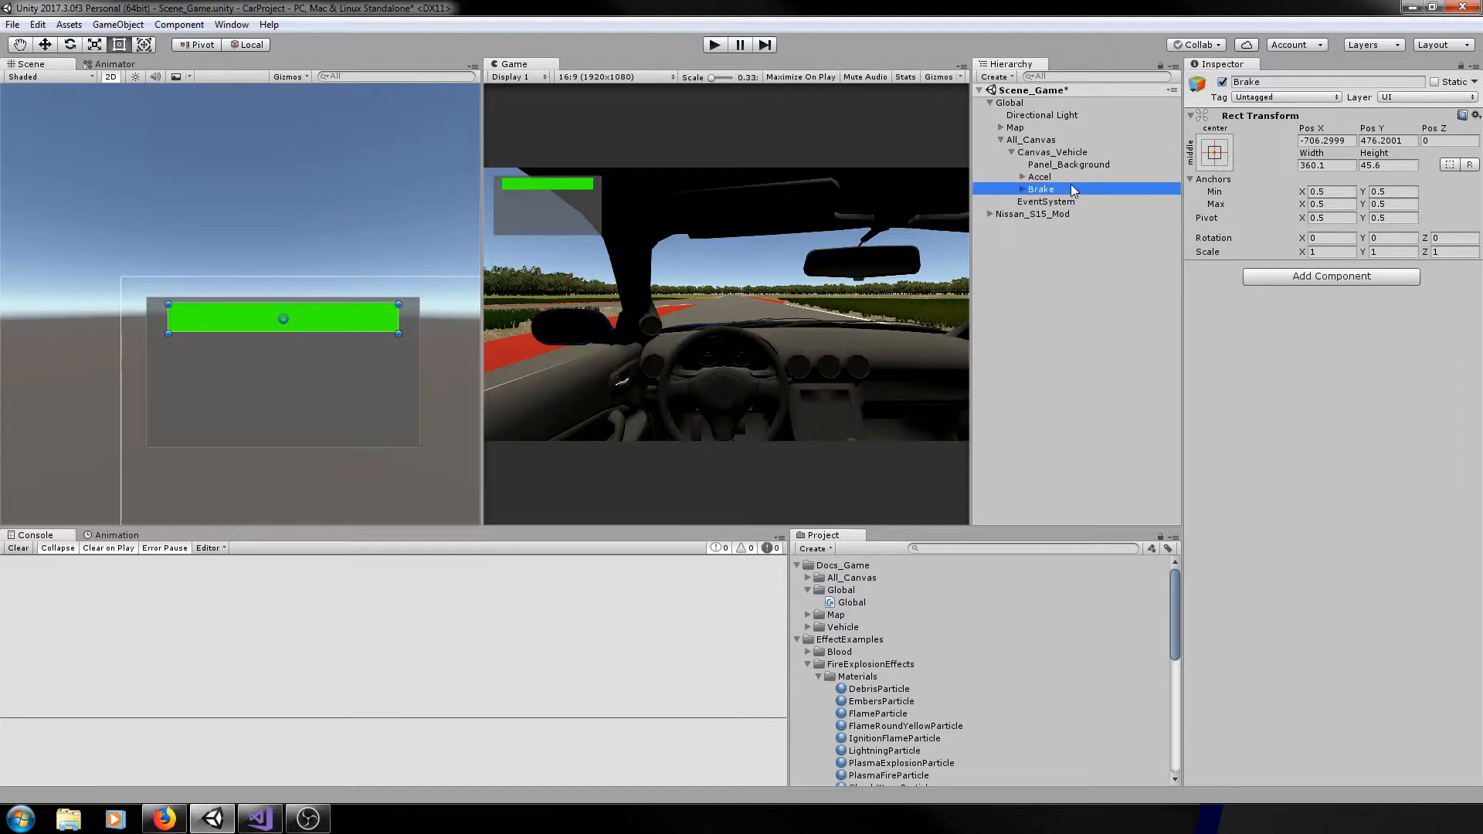
- Rename Brake's children from their Accel names to Brake_Bg and CurBrake
left_click(1022, 190)
left_click(1059, 202)
left_click(1063, 202)
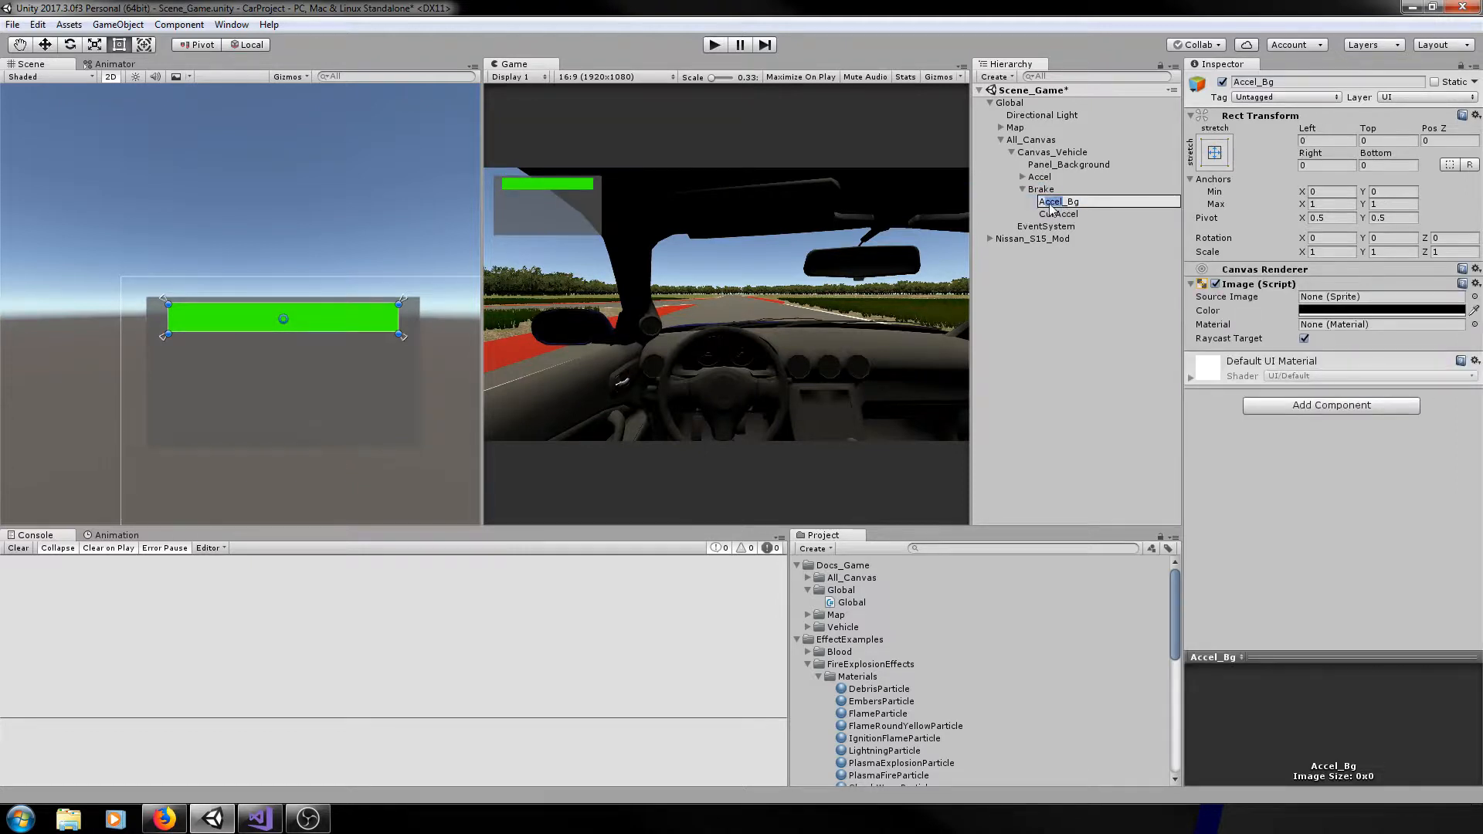
left_click_drag(1059, 203, 1039, 202)
type("Brak")
left_click(1056, 215)
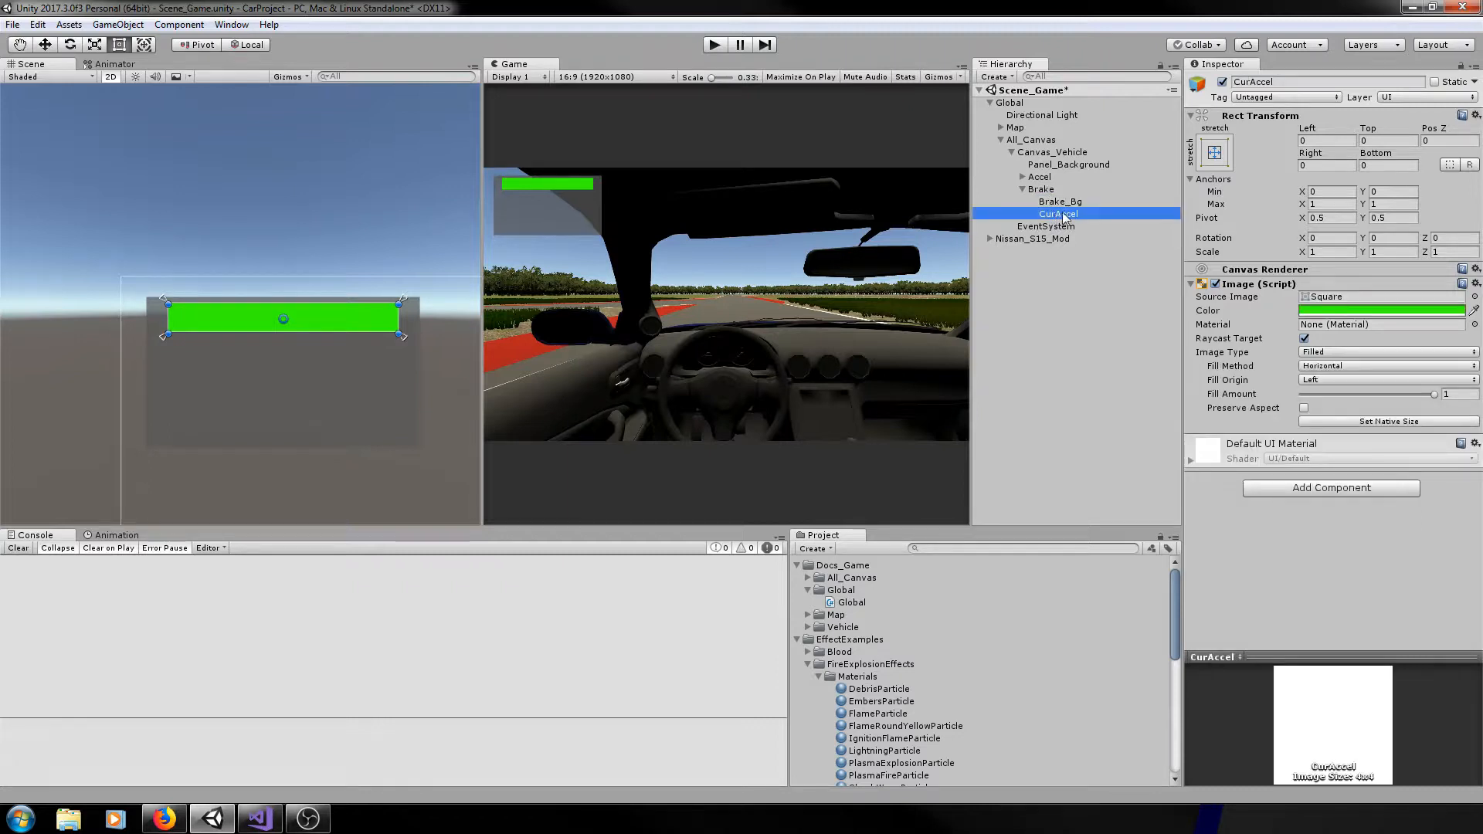
left_click(1088, 215)
left_click_drag(1079, 214, 1056, 214)
type("B")
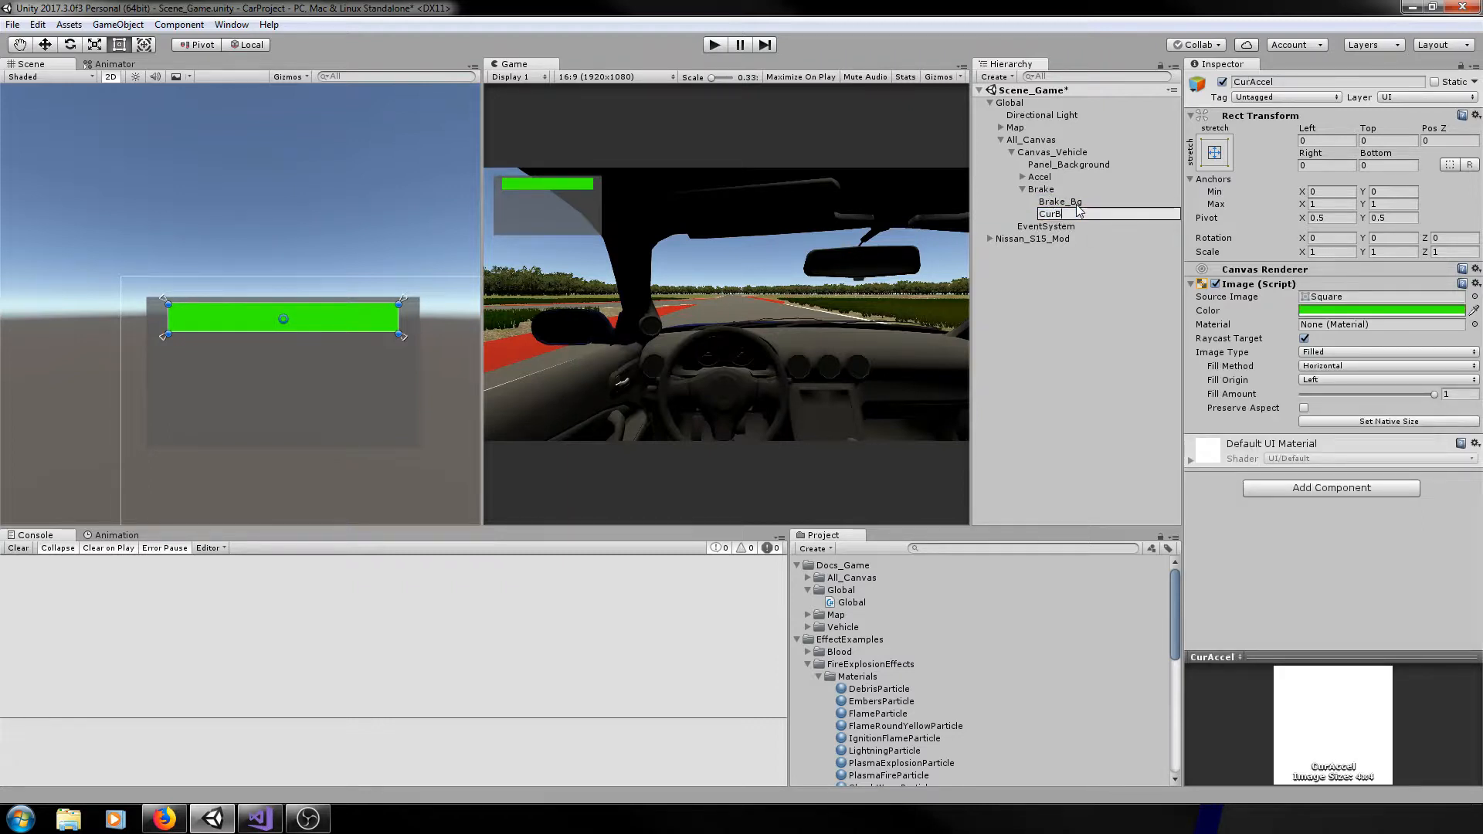
type("rake")
key("Return")
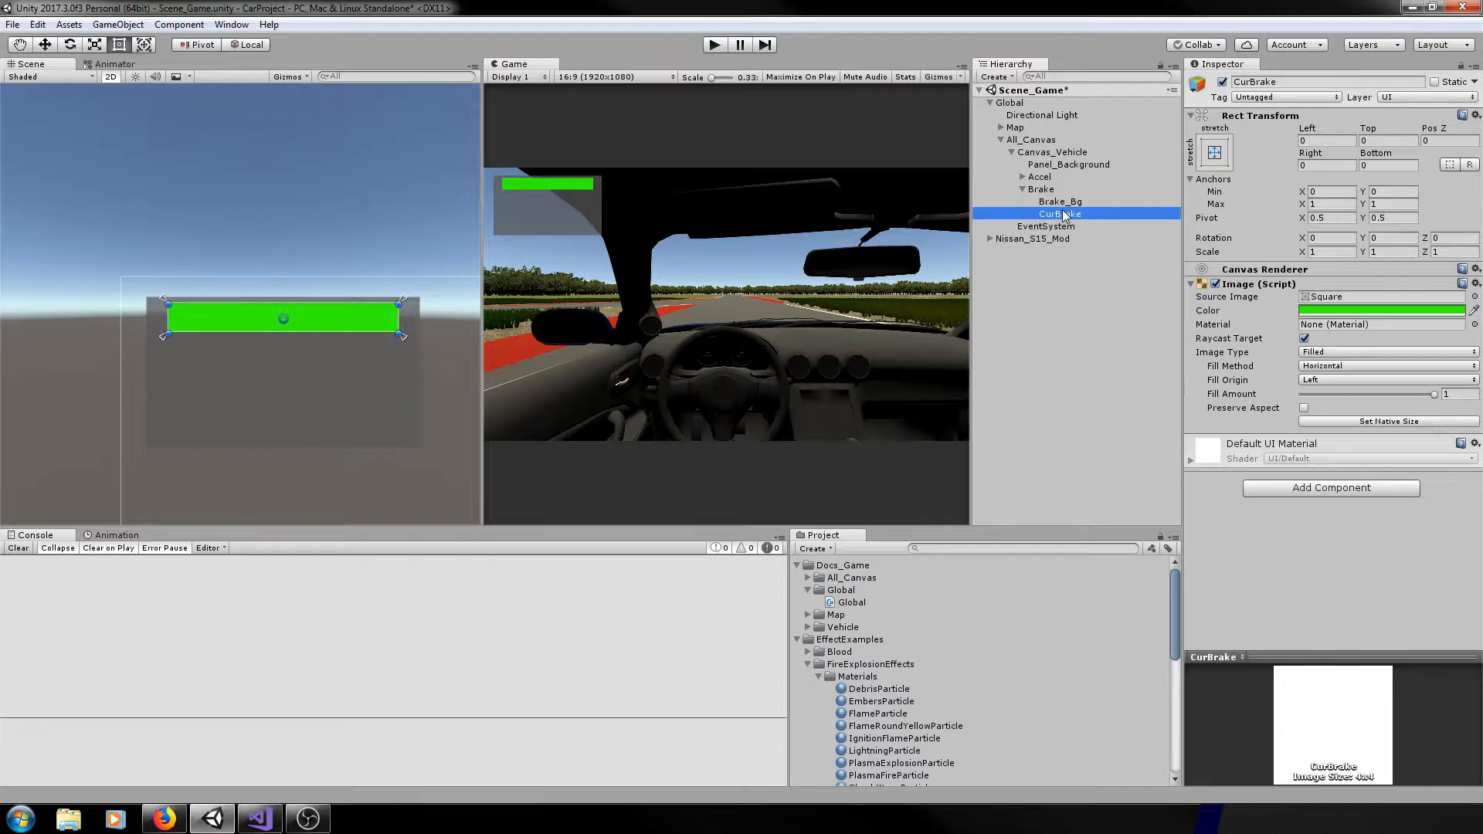
- Move the Brake bar down to Pos Y 386 and the Accel bar down to Pos Y 451
left_click(1039, 193)
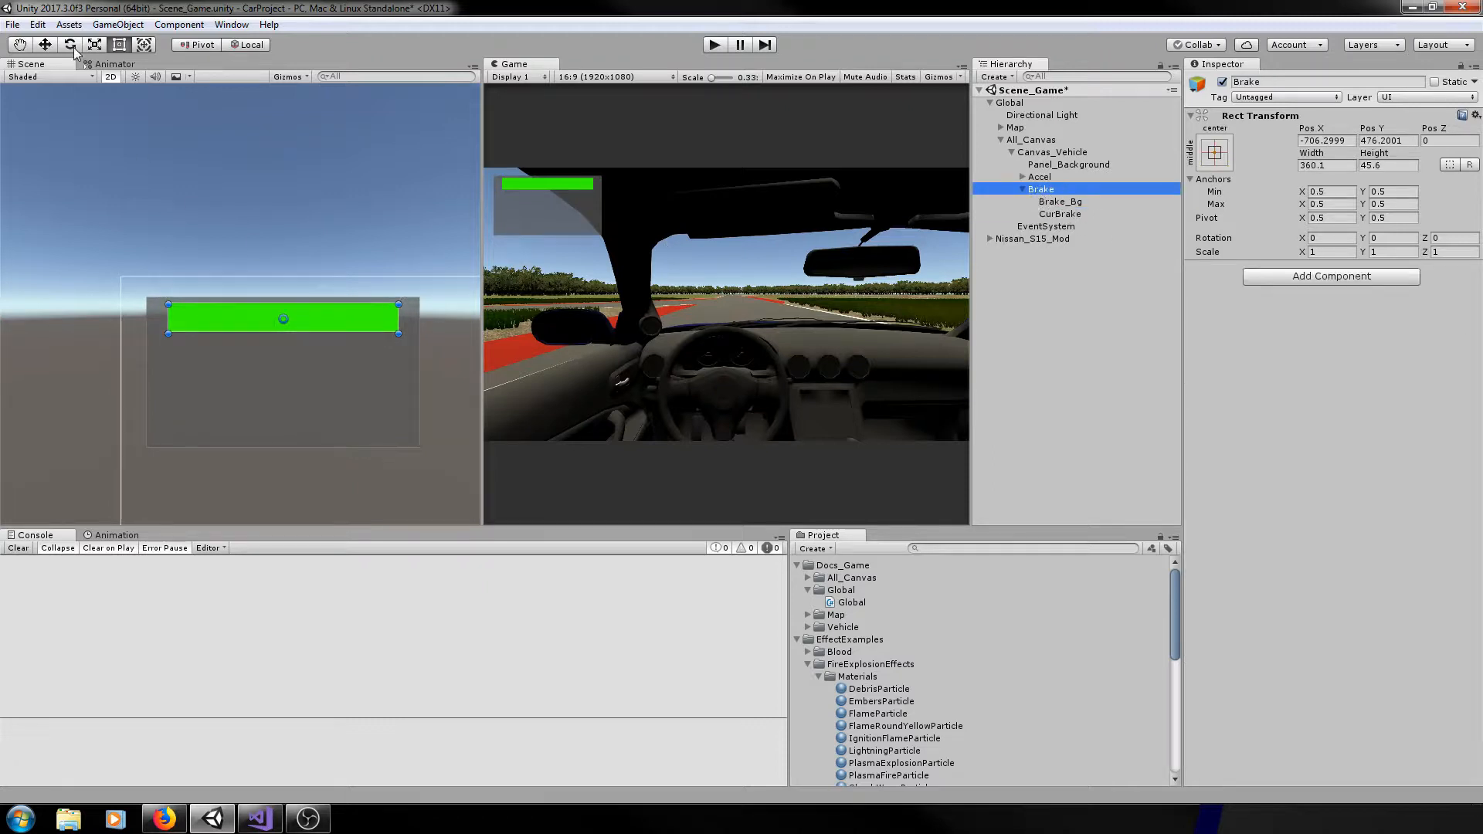
left_click(44, 46)
left_click_drag(280, 255, 282, 315)
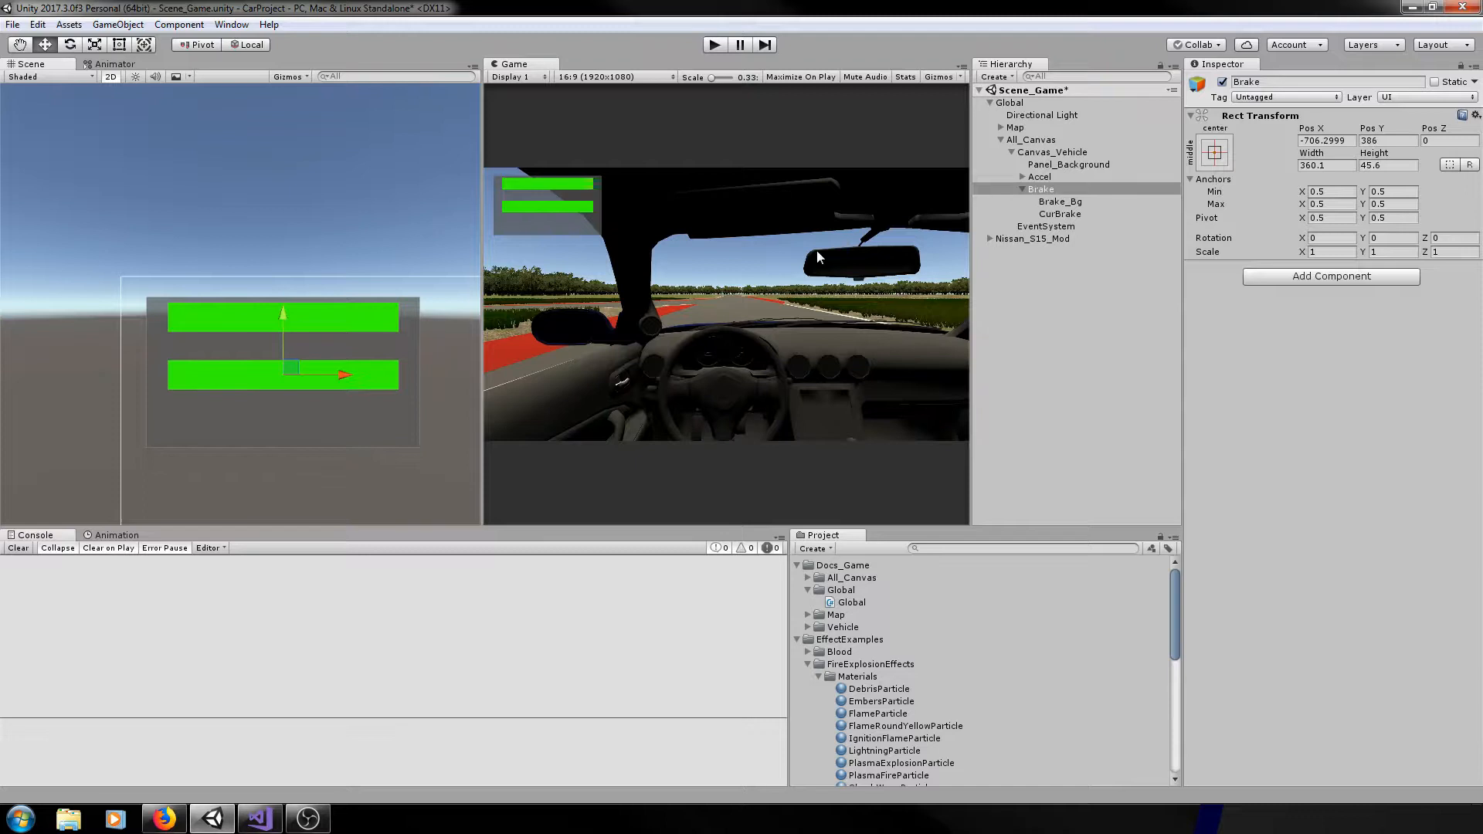
left_click(1047, 178)
left_click_drag(286, 258, 287, 273)
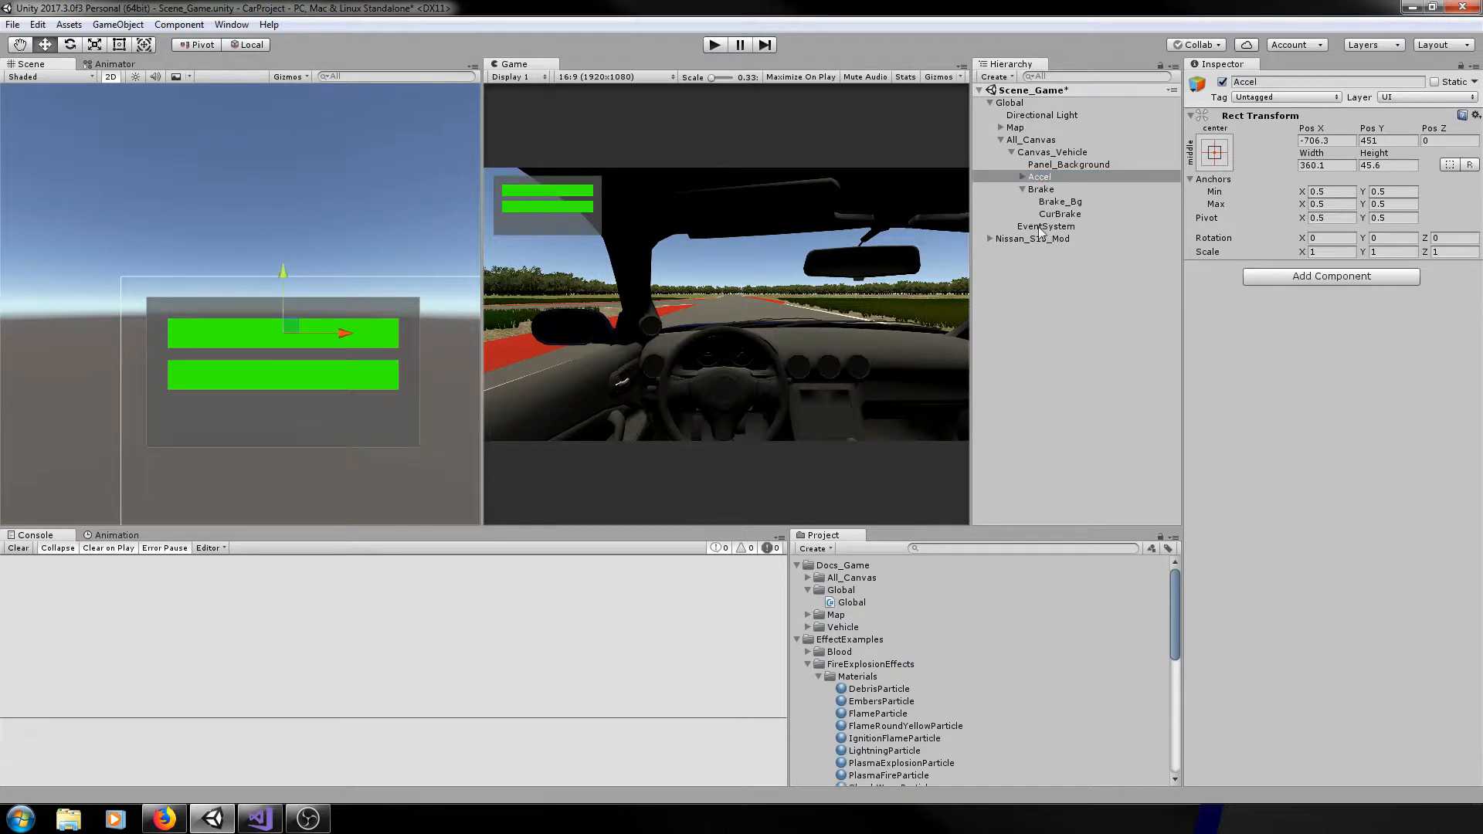
- Add a UI Text child to Accel and move it up above the bar to Pos Y 31
left_click(1023, 177)
right_click(1043, 184)
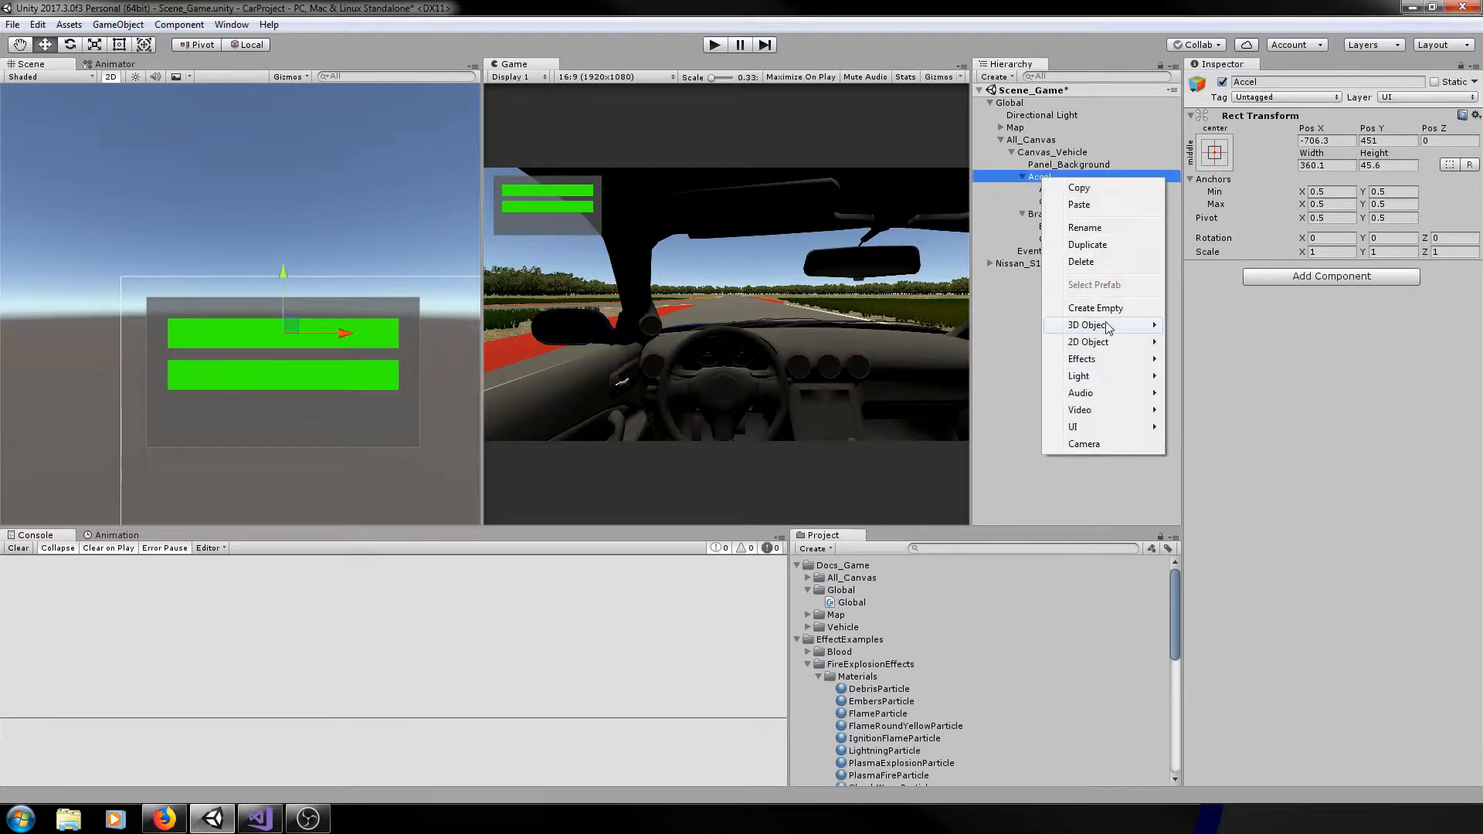
mouse_move(1110, 431)
left_click(1205, 423)
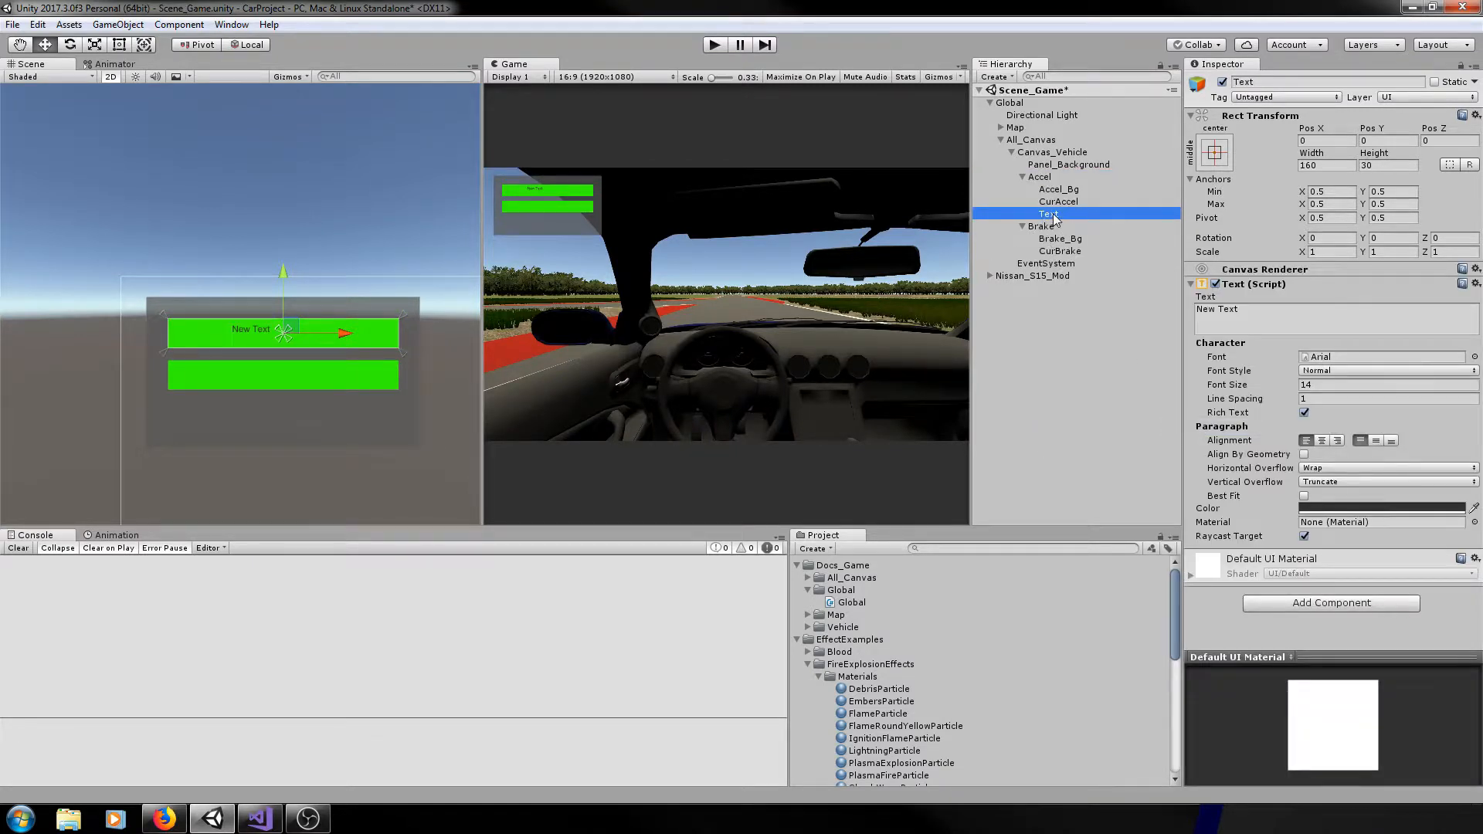
left_click_drag(283, 275, 282, 251)
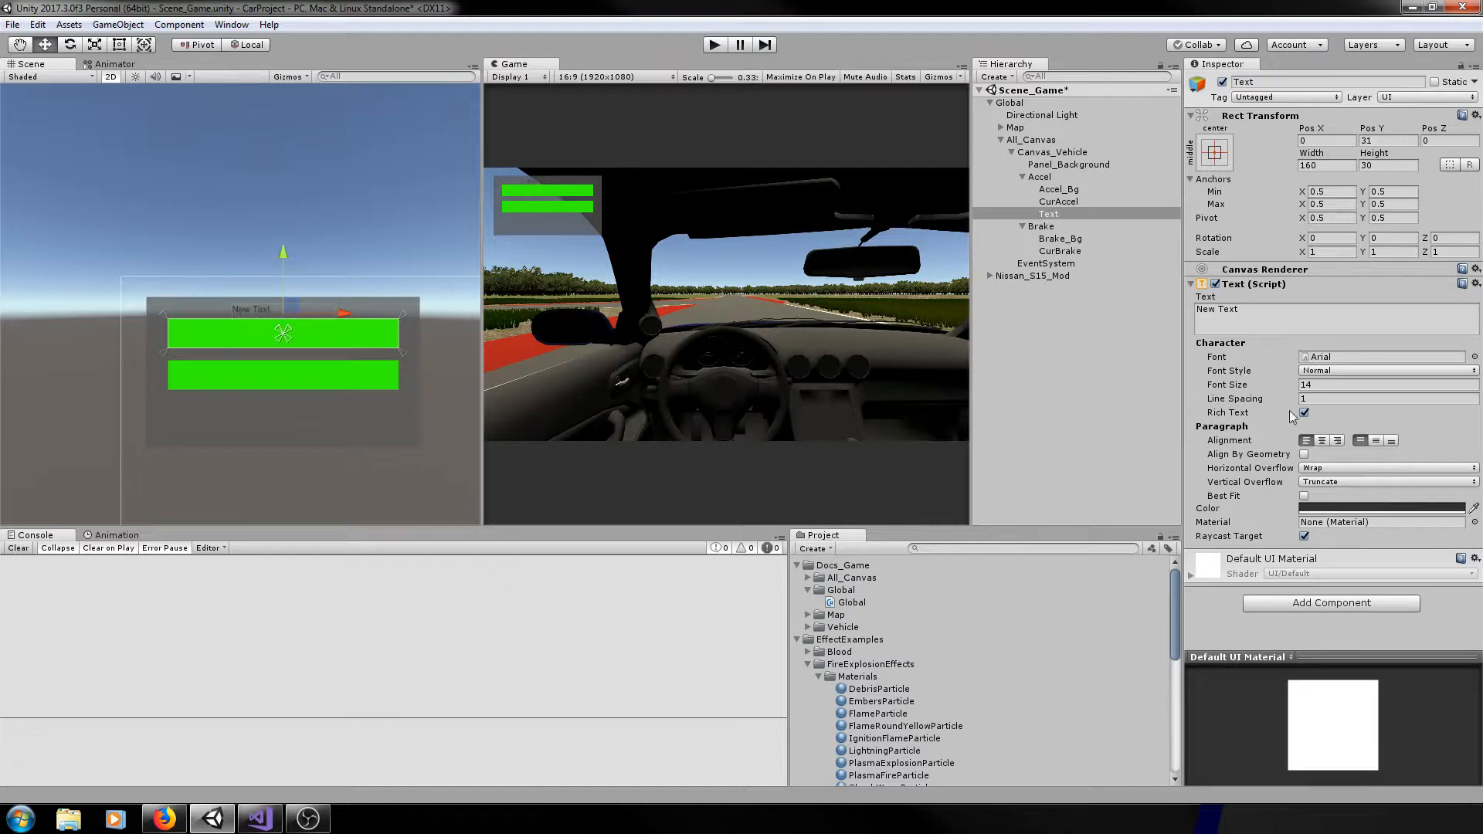
- Set the Accel label's font size to 20 and its text to "Accel Input :"
left_click(1306, 385)
type("22")
left_click_drag(1306, 384, 1325, 383)
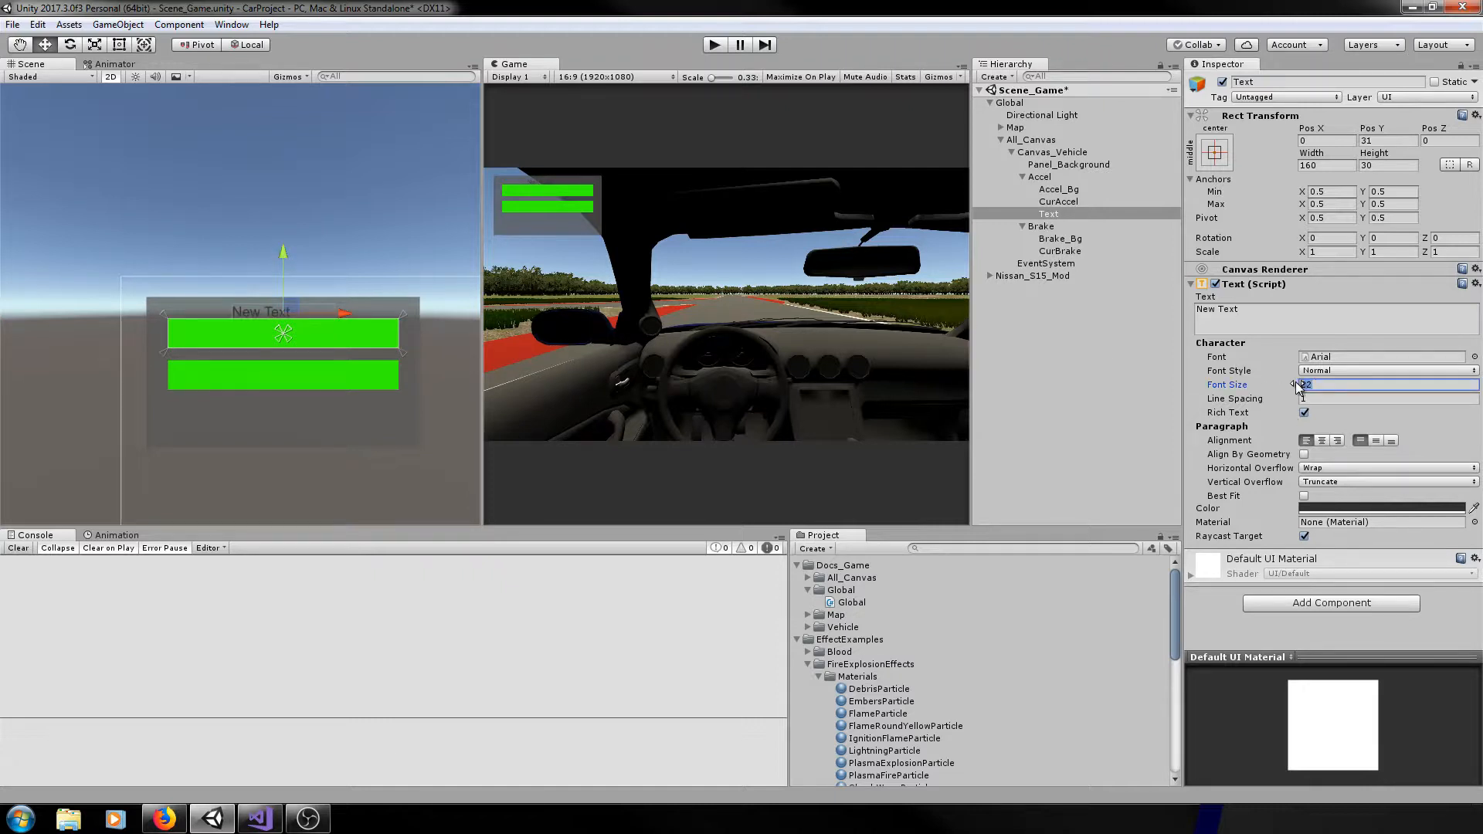
type("20")
left_click(1251, 315)
type("Acc")
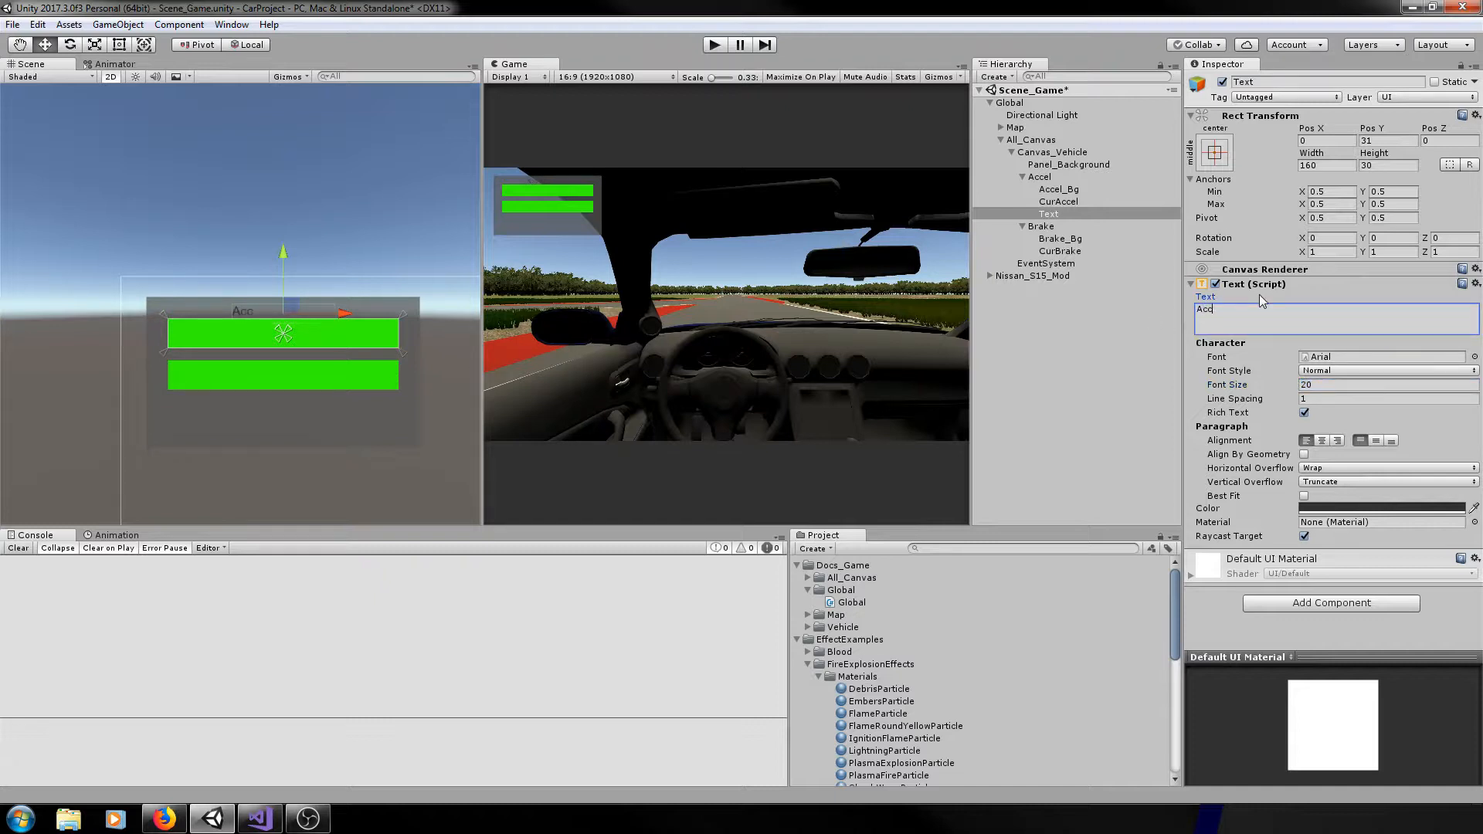
type("el Input :")
- Set the Accel label's text colour to black (000000FF)
left_click(1335, 509)
left_click_drag(1040, 315, 946, 178)
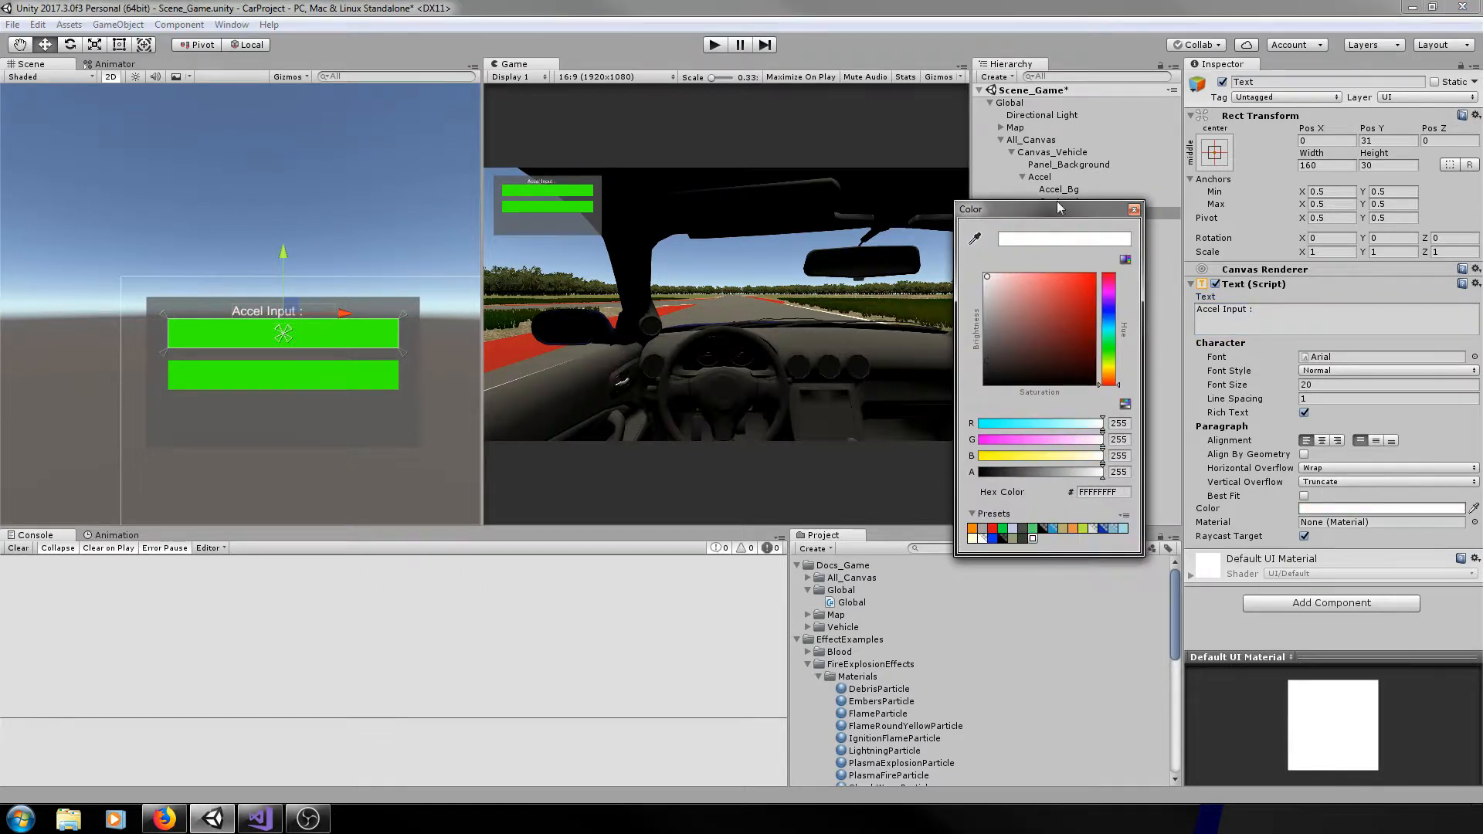
left_click_drag(1034, 290, 939, 444)
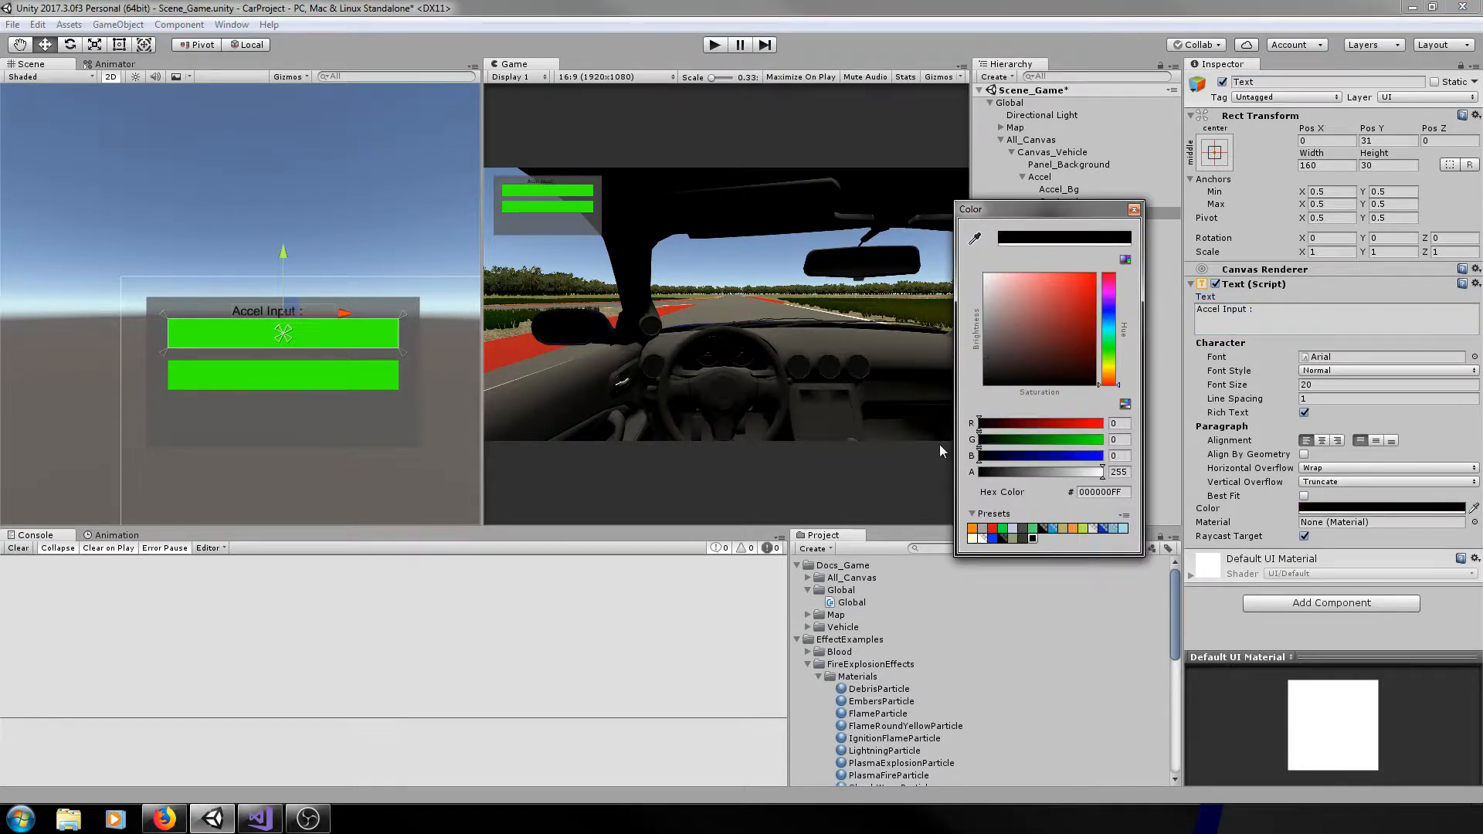
left_click(1133, 210)
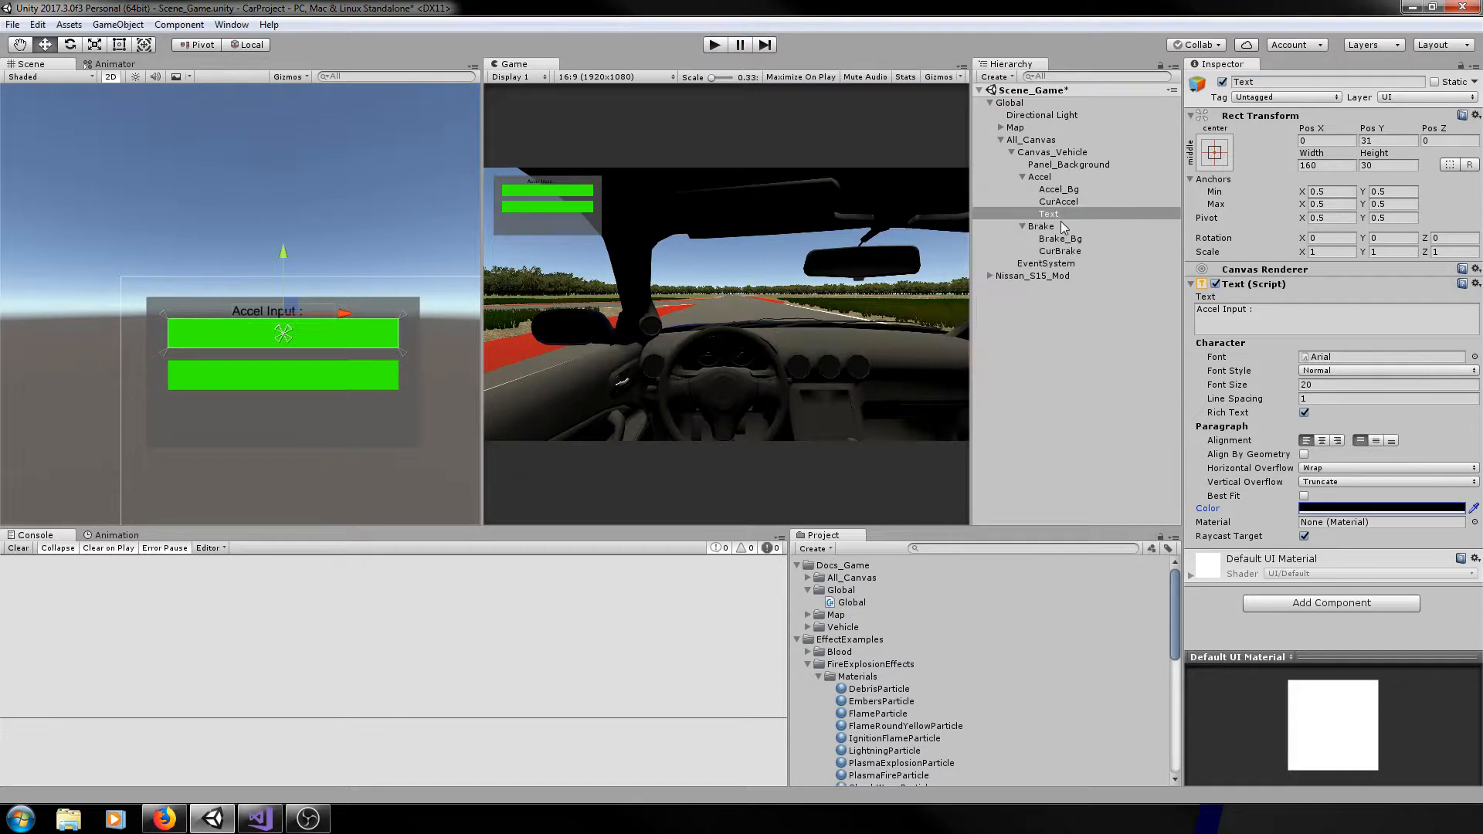
- Align the Accel label with the left end of its bar at Pos X -99, Pos Y 33
left_click(1043, 215)
left_click_drag(343, 314, 280, 328)
left_click_drag(219, 255, 220, 252)
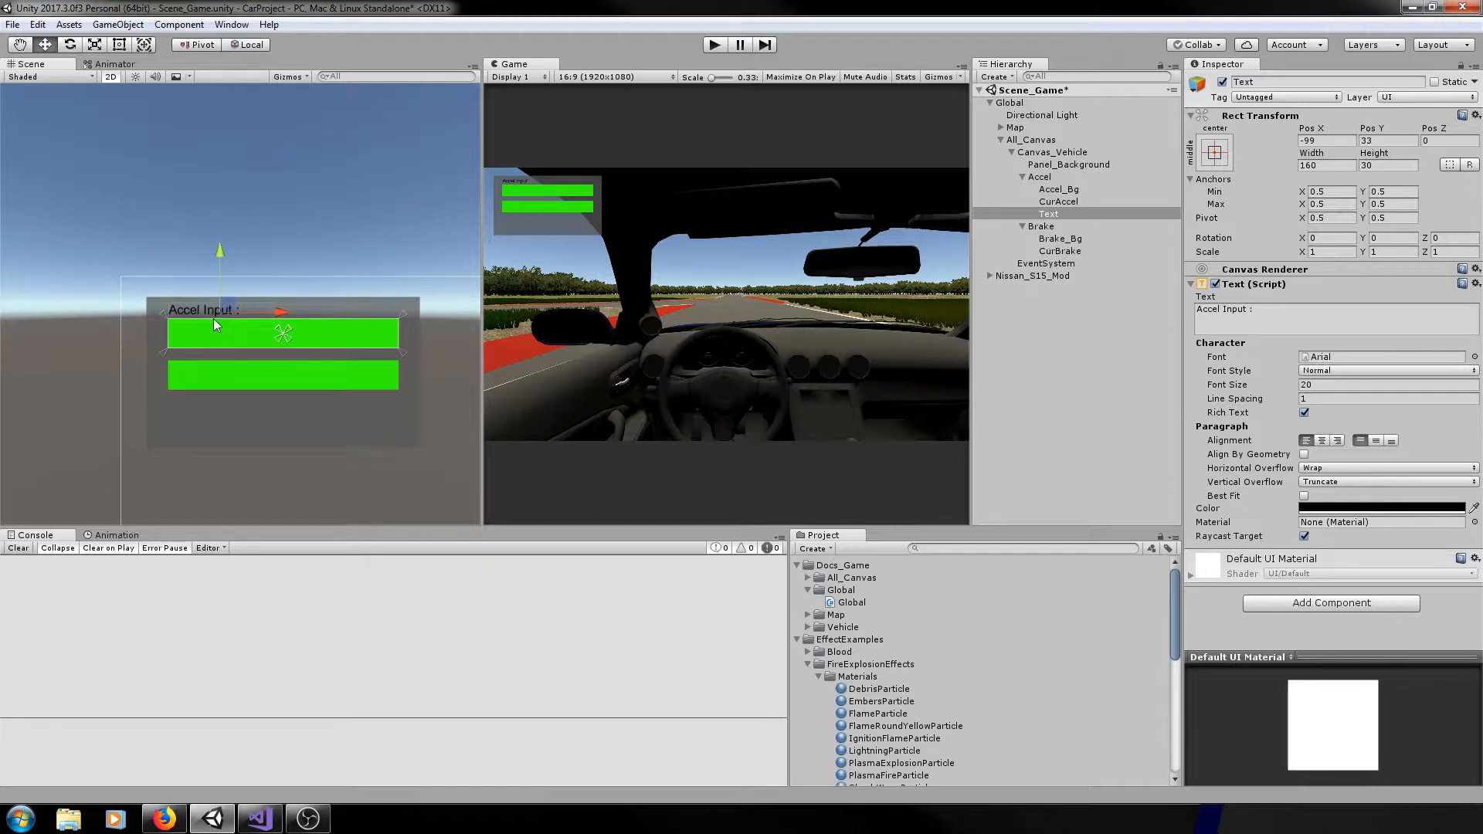
- Duplicate the Accel label and make the copy the last child of Brake, below CurBrake
left_click(1055, 216)
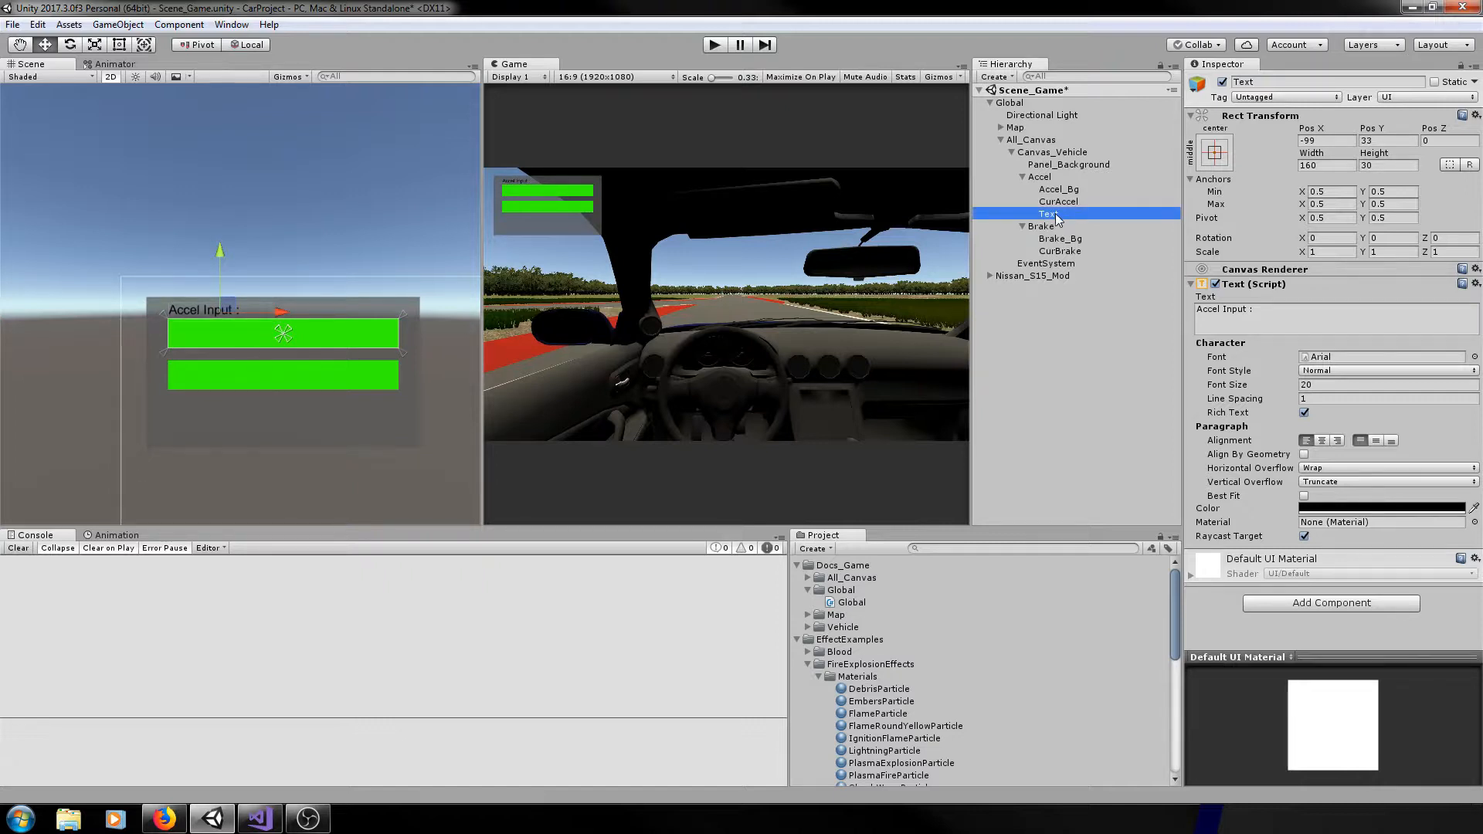
key("ctrl+d")
left_click_drag(1058, 223, 1068, 275)
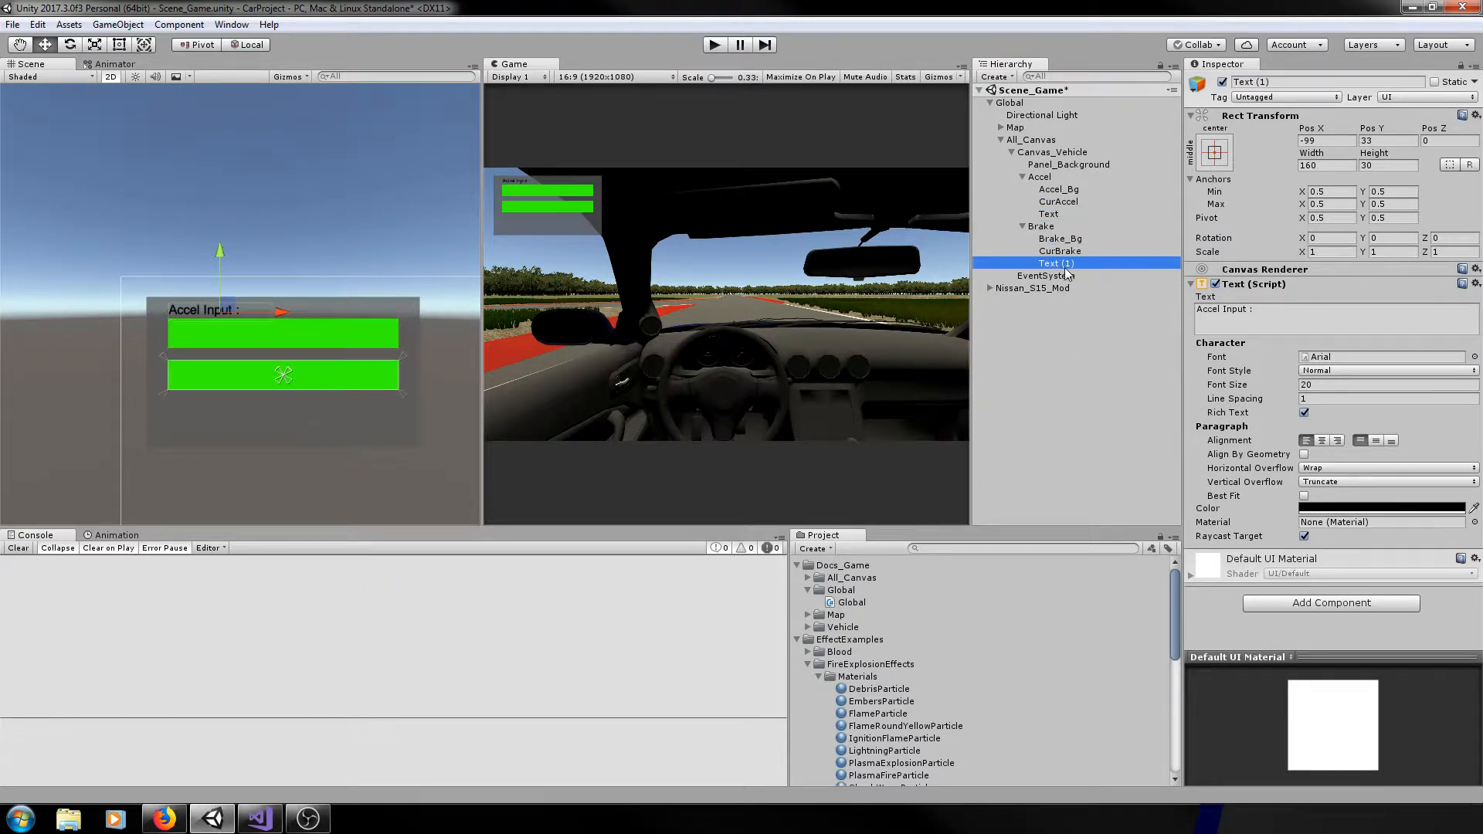
- Position the copied label above the left end of the Brake bar at Pos X -99, Pos Y 31
left_click(1328, 140)
type("0")
left_click(1380, 140)
type("98")
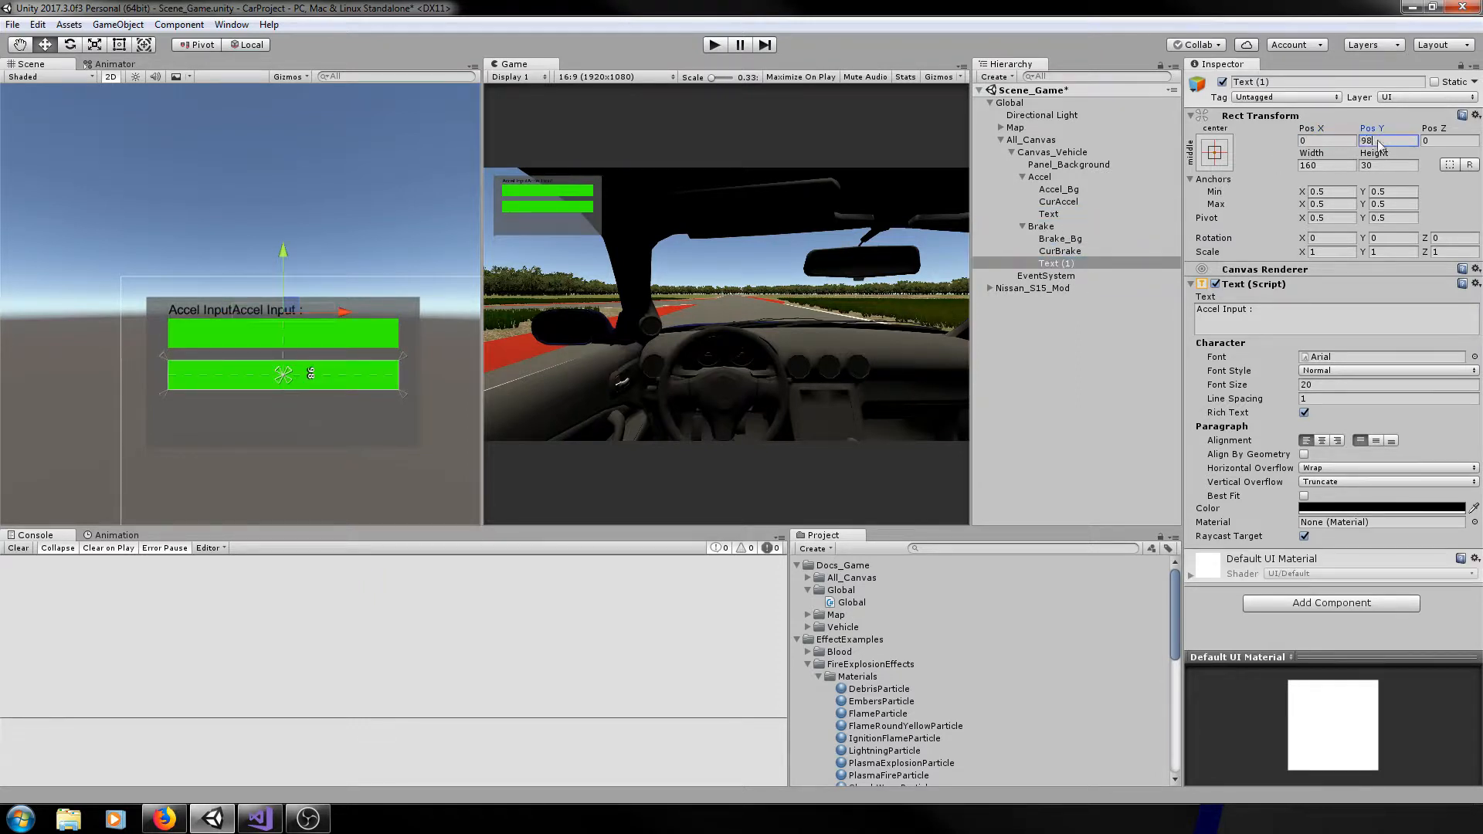
key("BackSpace")
key("BackSpace")
type("0")
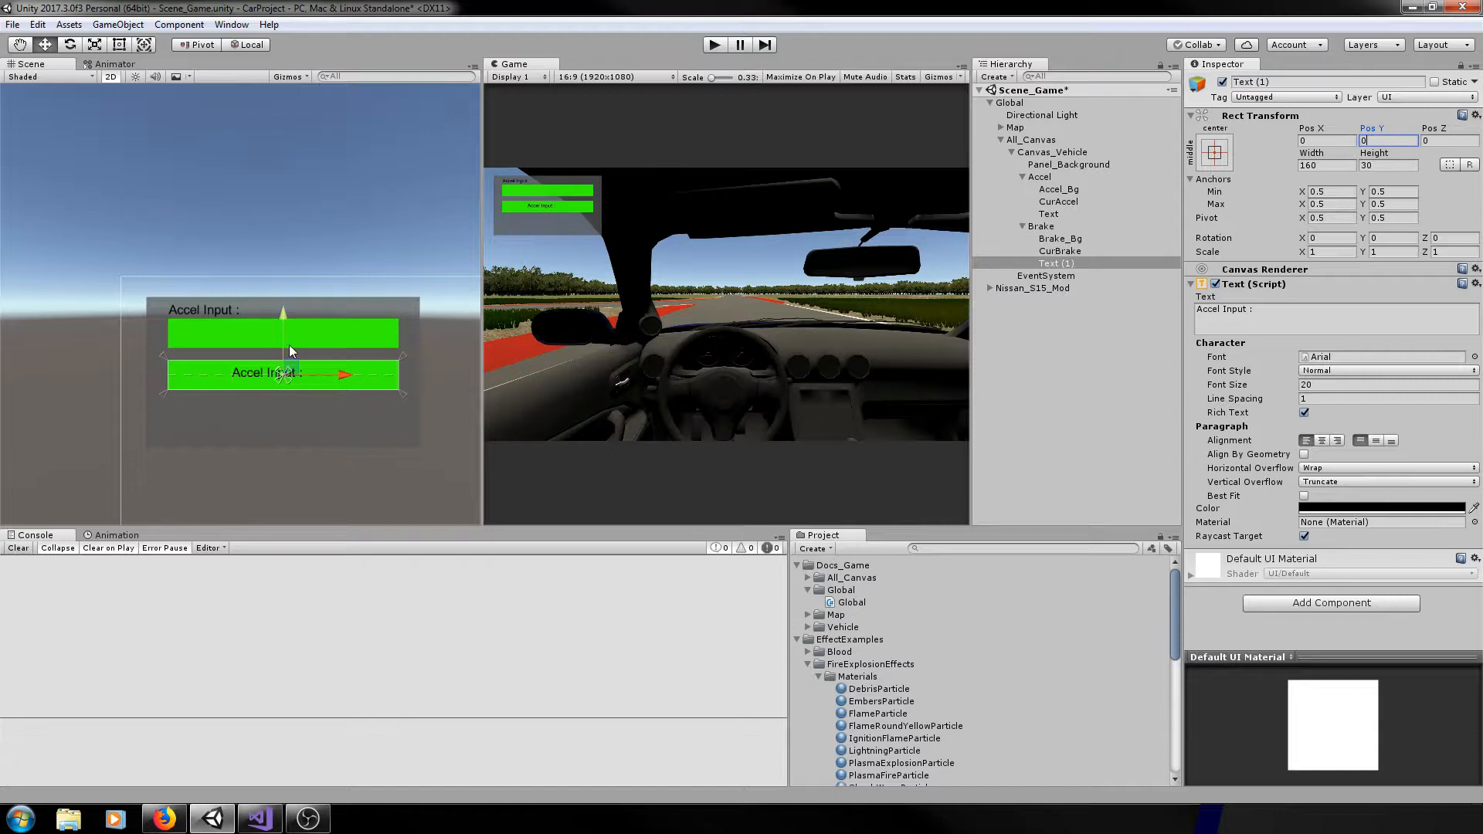
left_click_drag(280, 323, 284, 300)
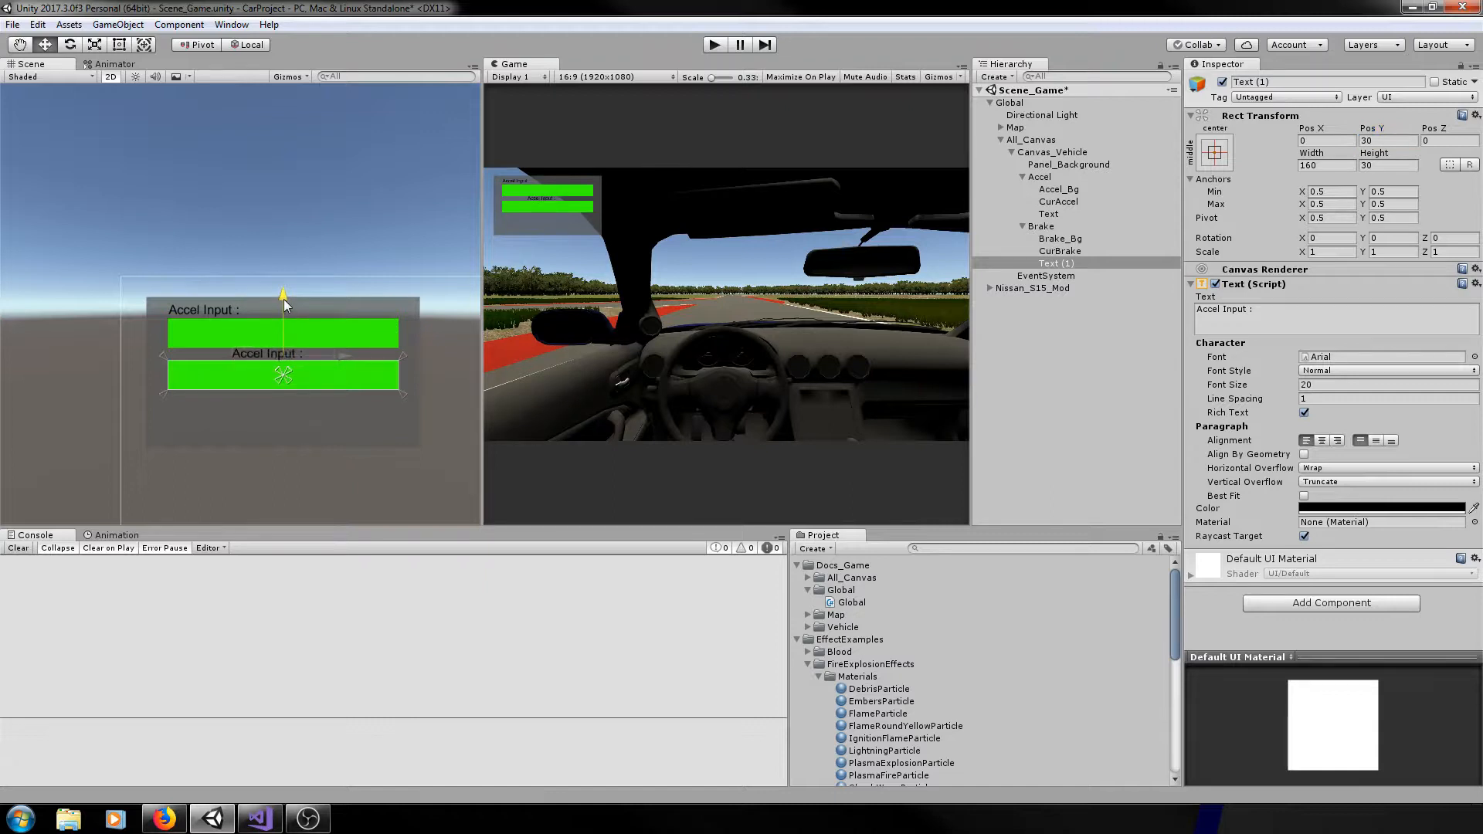
left_click_drag(351, 358, 280, 355)
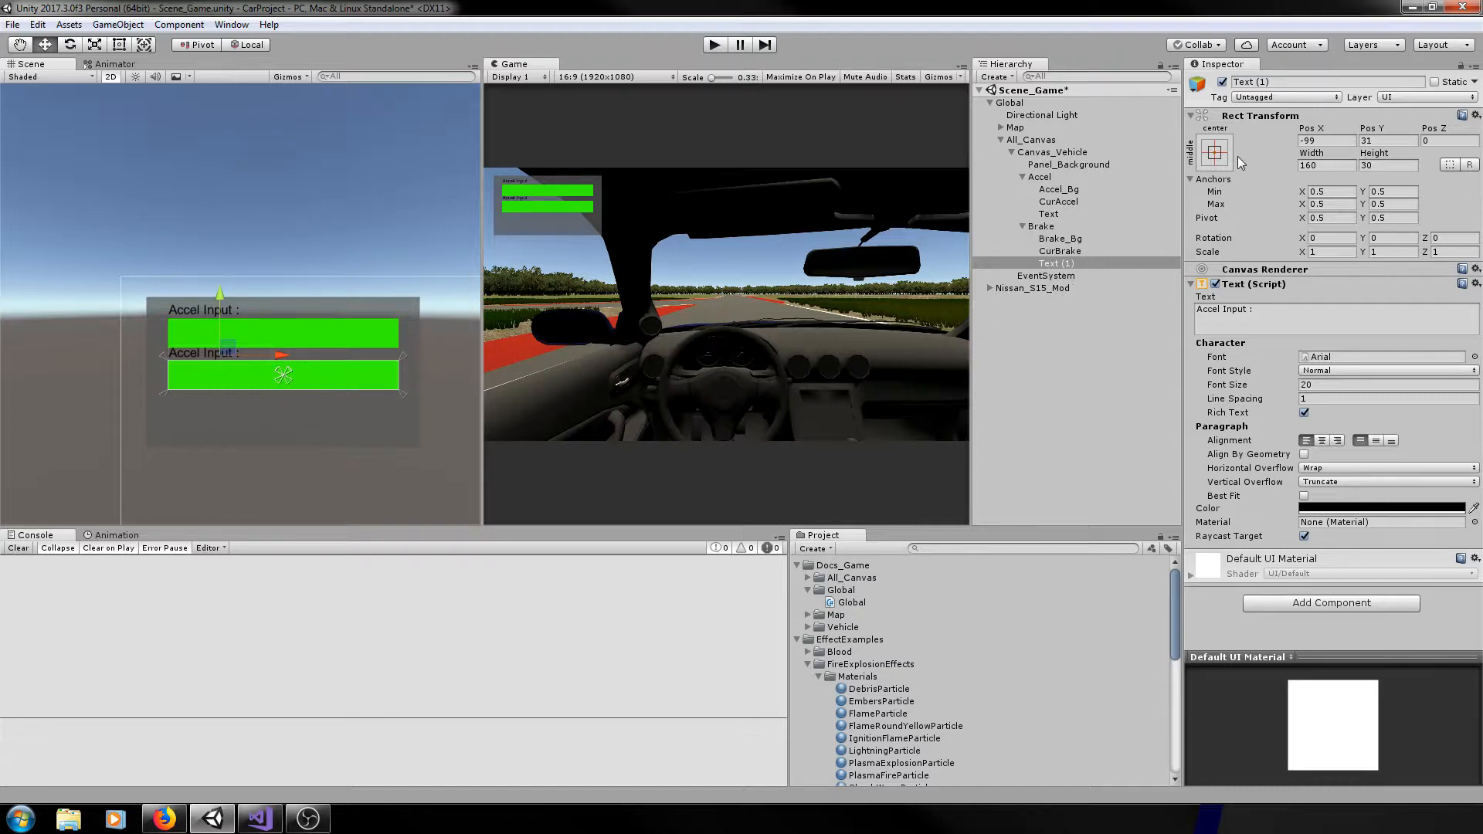
- Rename the copied label under Brake to Text, removing the number suffix
left_click(1038, 265)
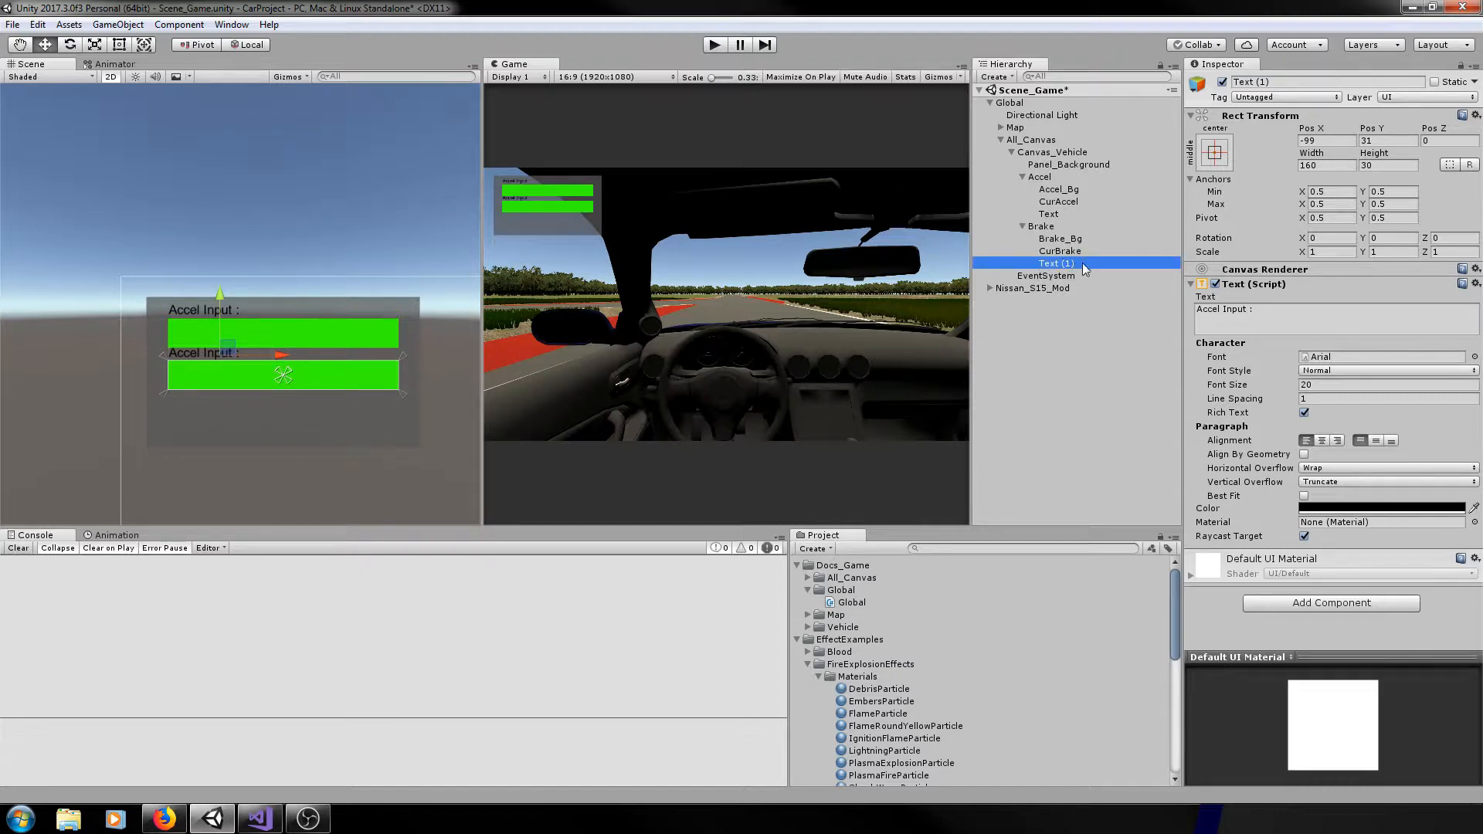
left_click(1082, 263)
key("BackSpace")
key("BackSpace")
key("BackSpace")
key("BackSpace")
key("Return")
- Move the Brake group down to Pos Y 374 and change its label text to "Brake Input :"
left_click(1042, 227)
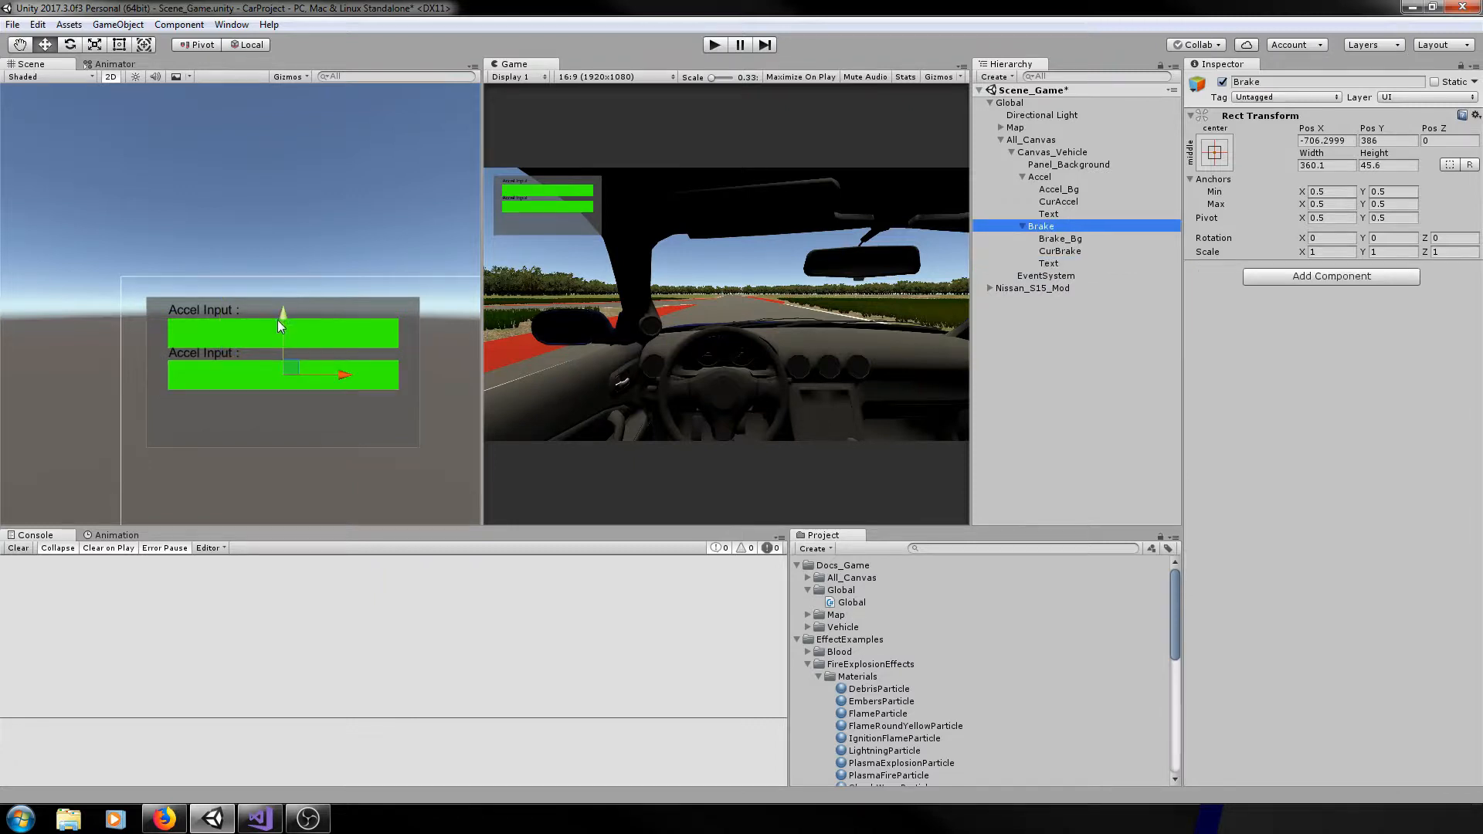
left_click_drag(278, 321, 281, 322)
left_click(1049, 263)
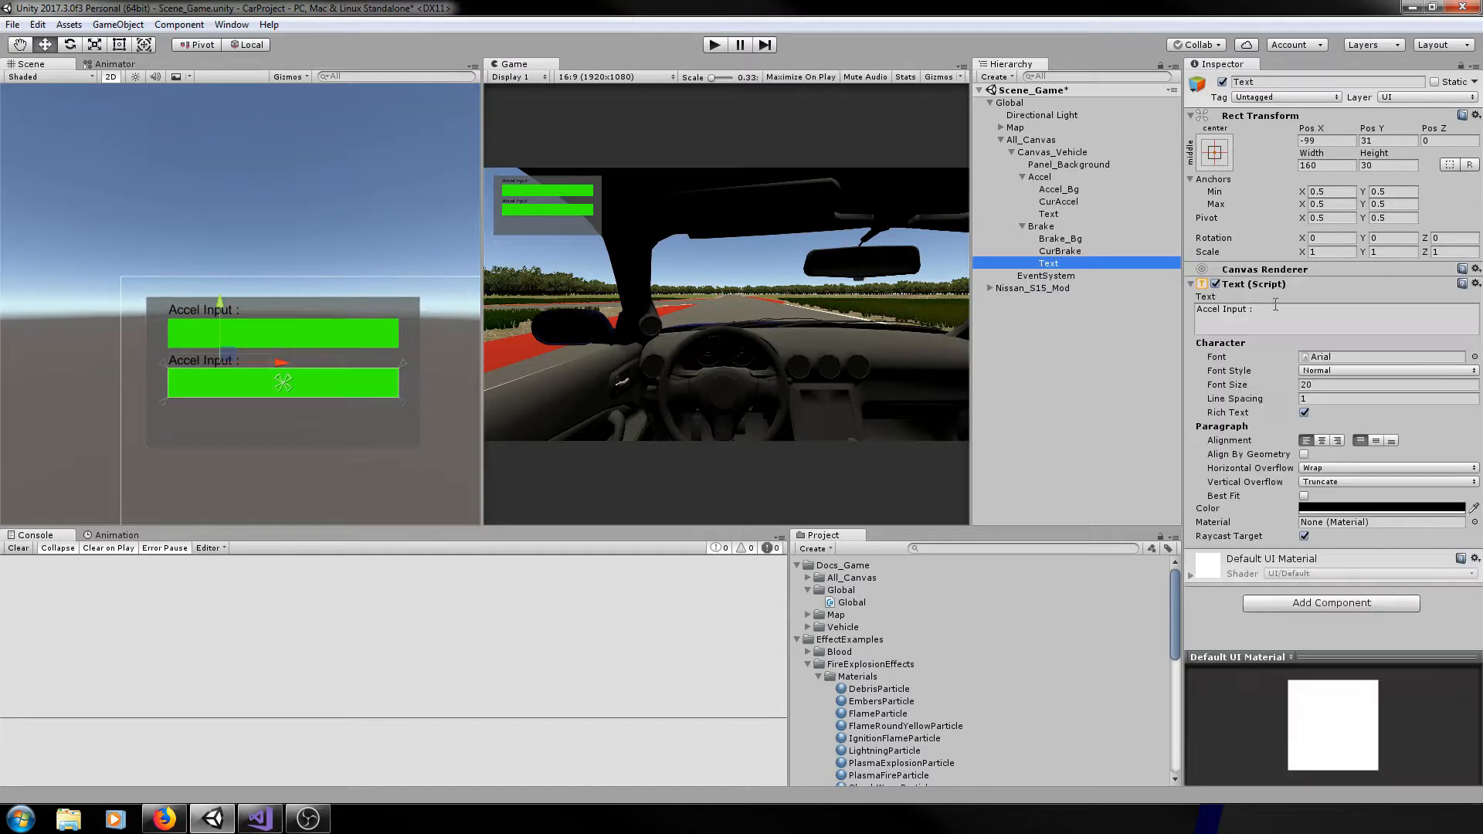
left_click_drag(1221, 313, 1105, 313)
type("Brake")
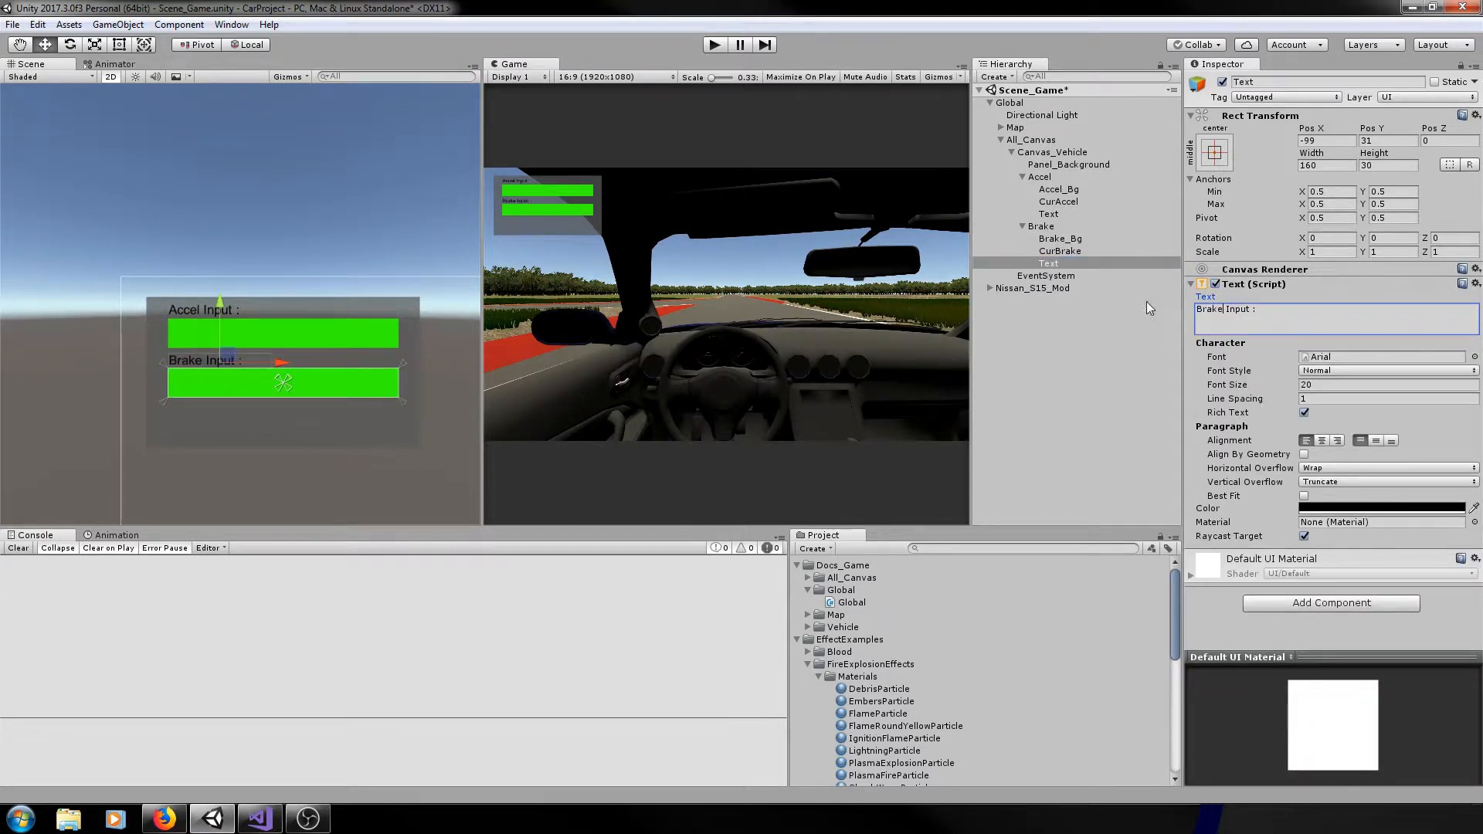
left_click(1054, 264)
left_click(1041, 226)
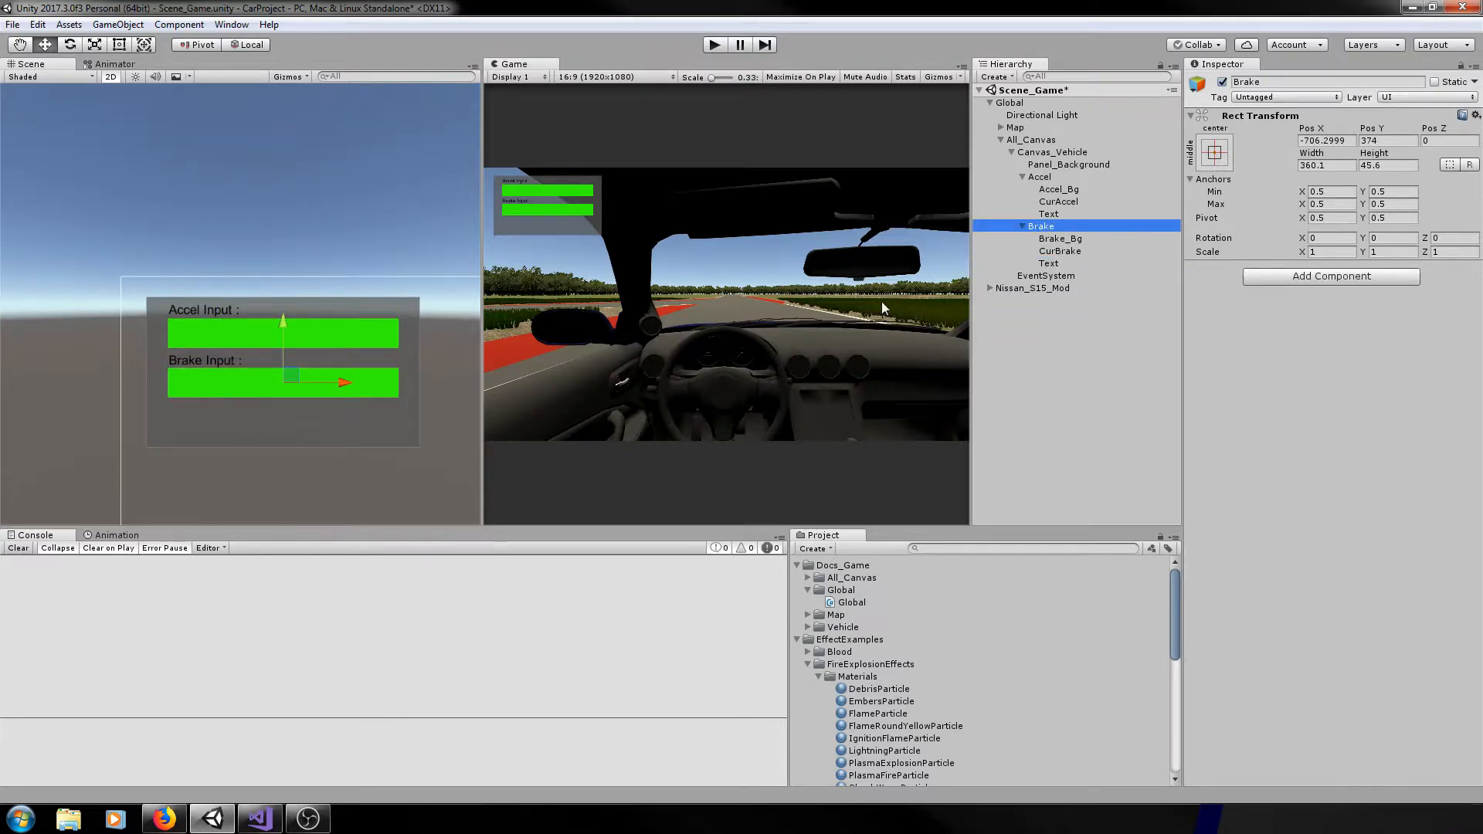
left_click(1057, 252)
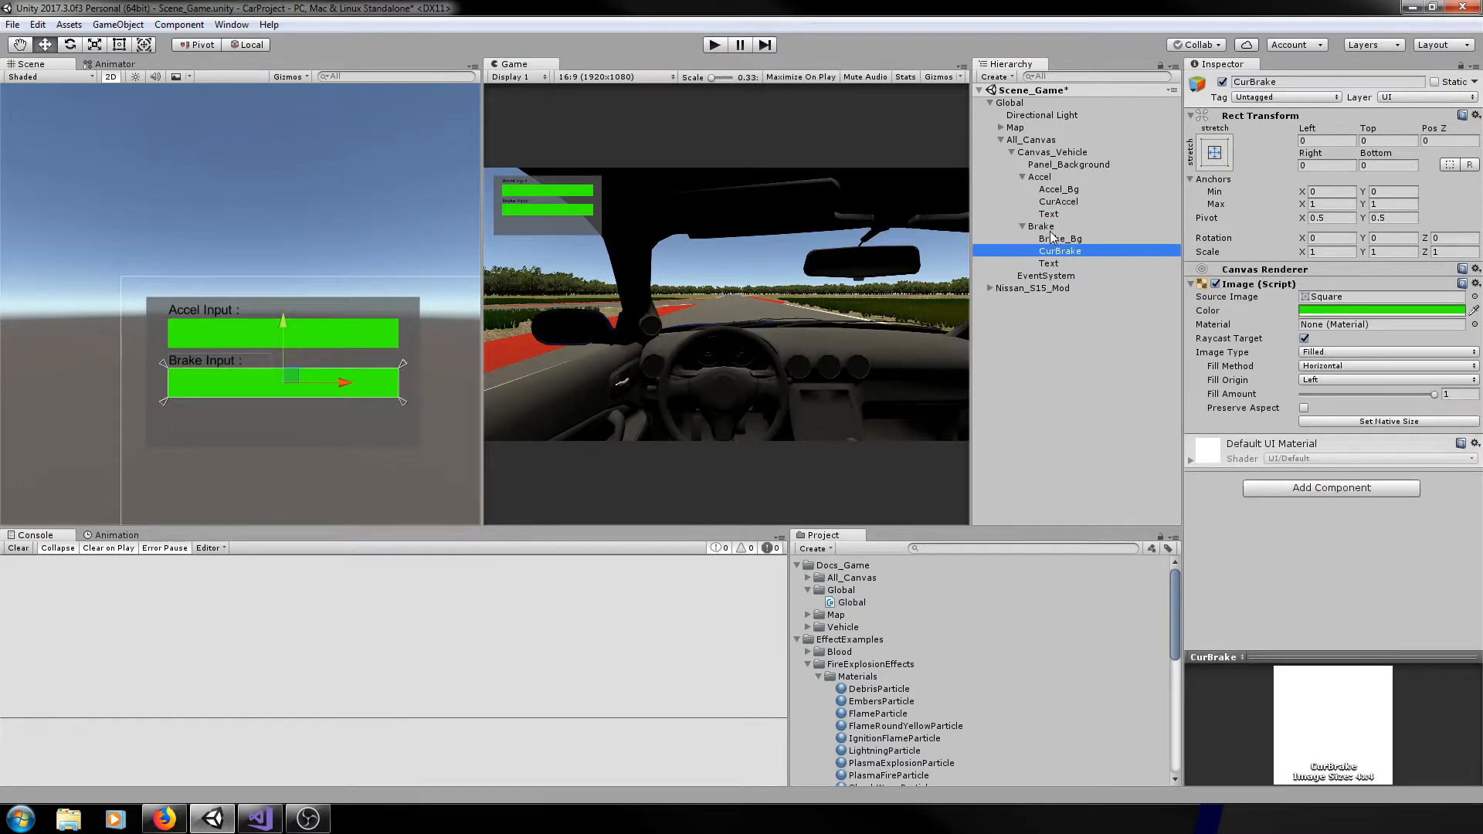
left_click(1050, 230)
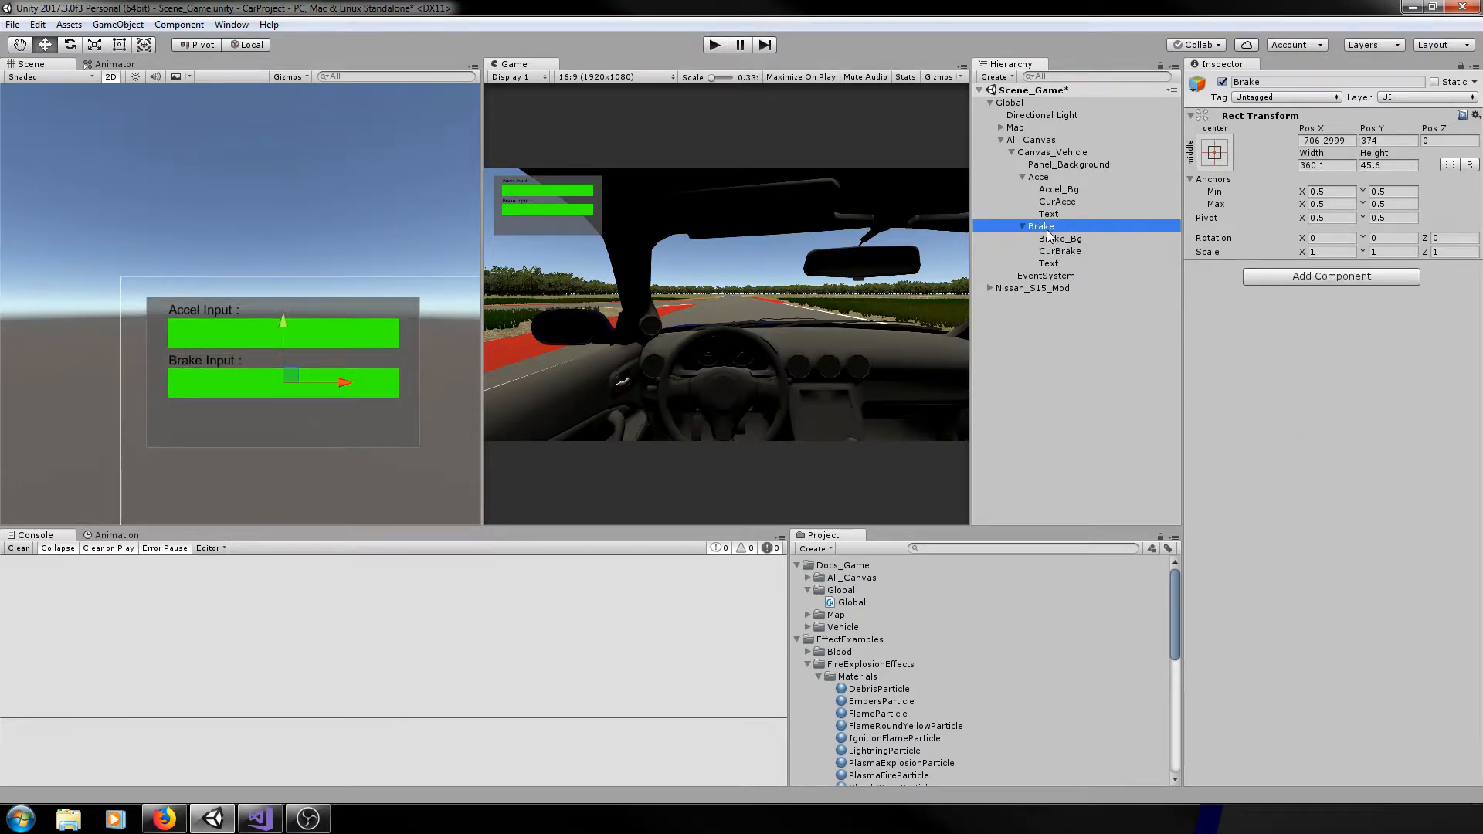
- Switch to Visual Studio and duplicate the Refresh_Accel method below itself in Cvs_Vehicle.cs
left_click(261, 819)
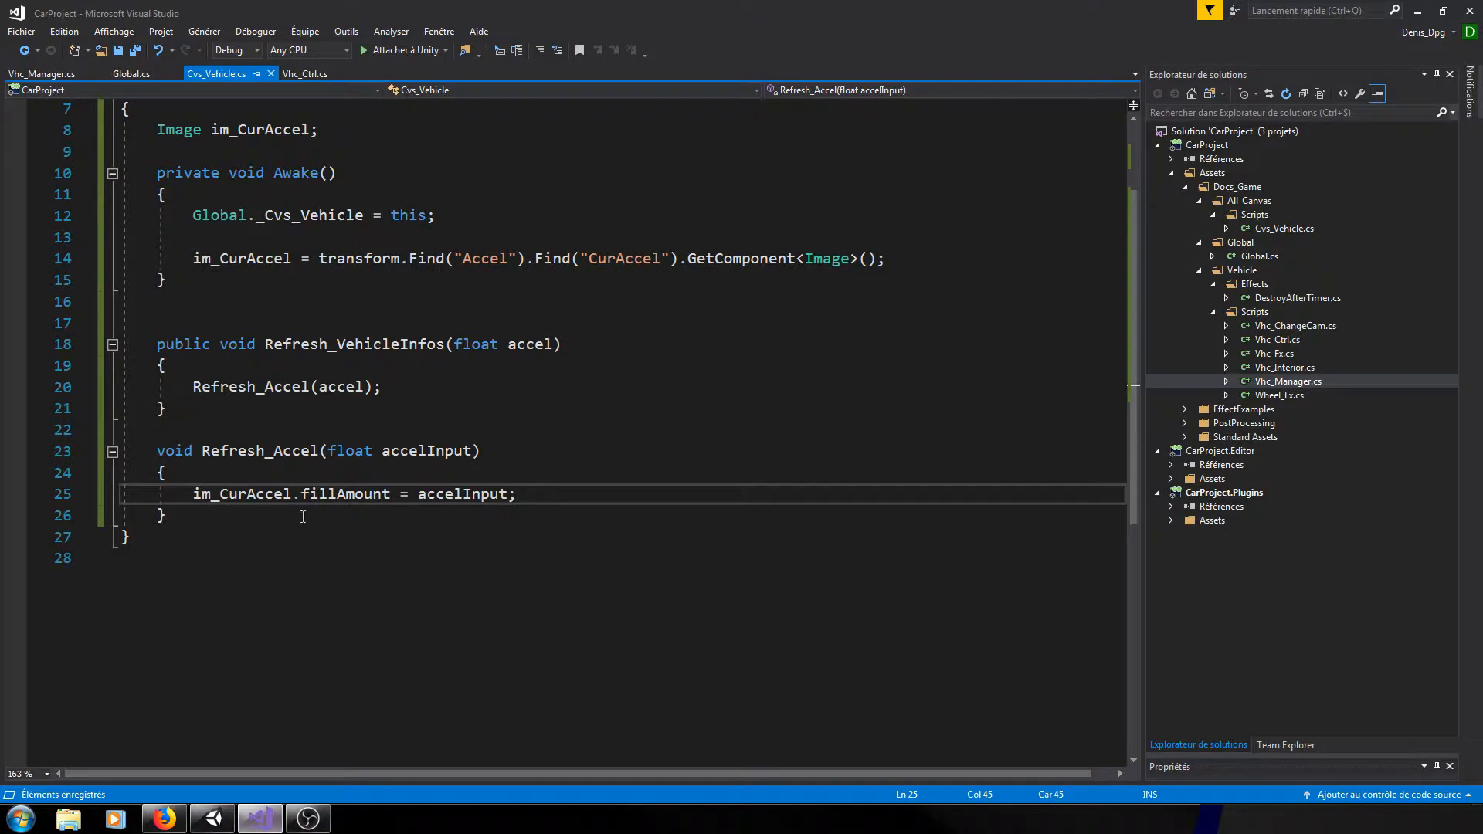
left_click(286, 451)
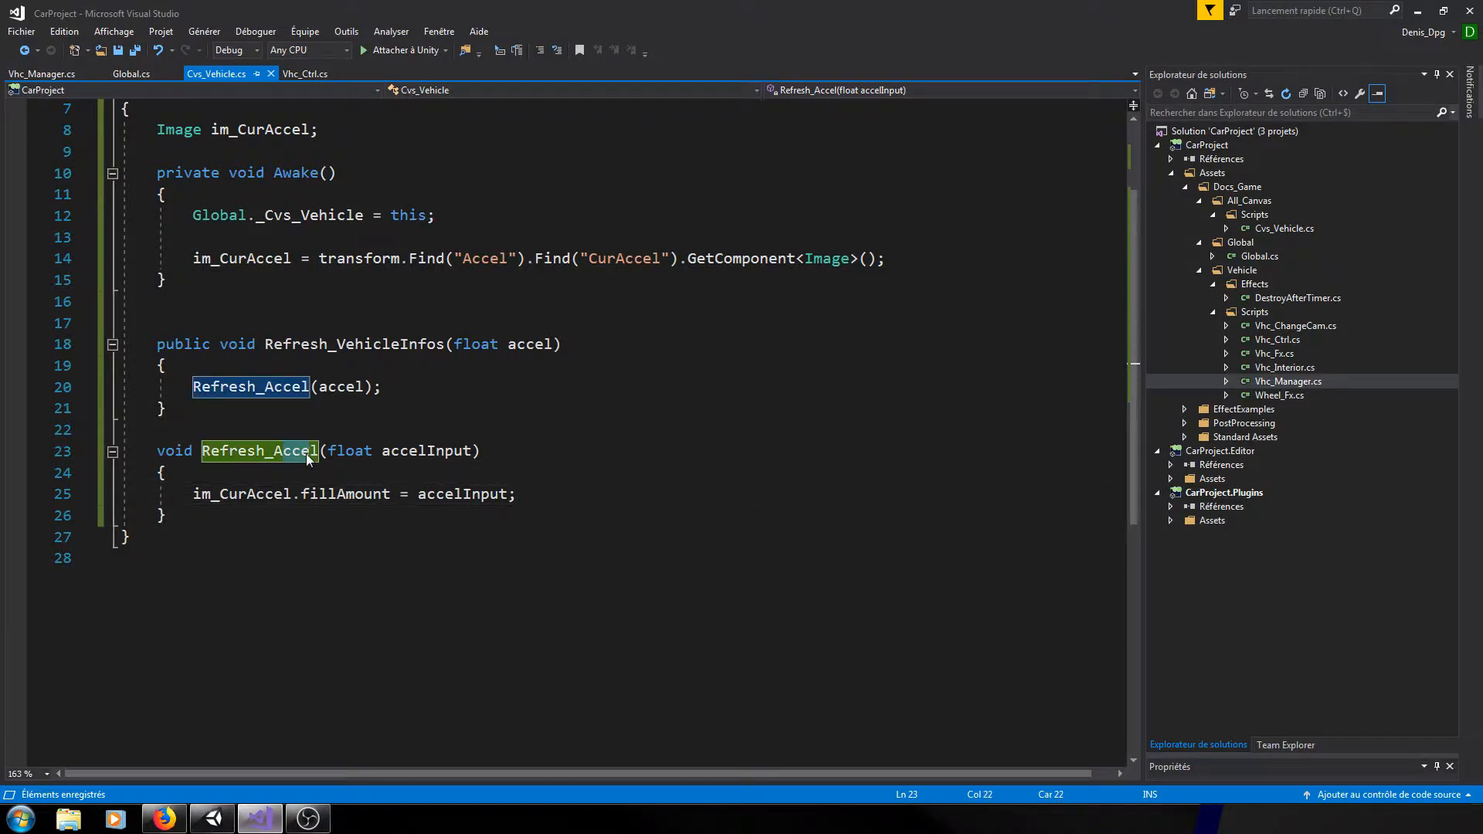
left_click_drag(185, 519, 157, 451)
key("ctrl+c")
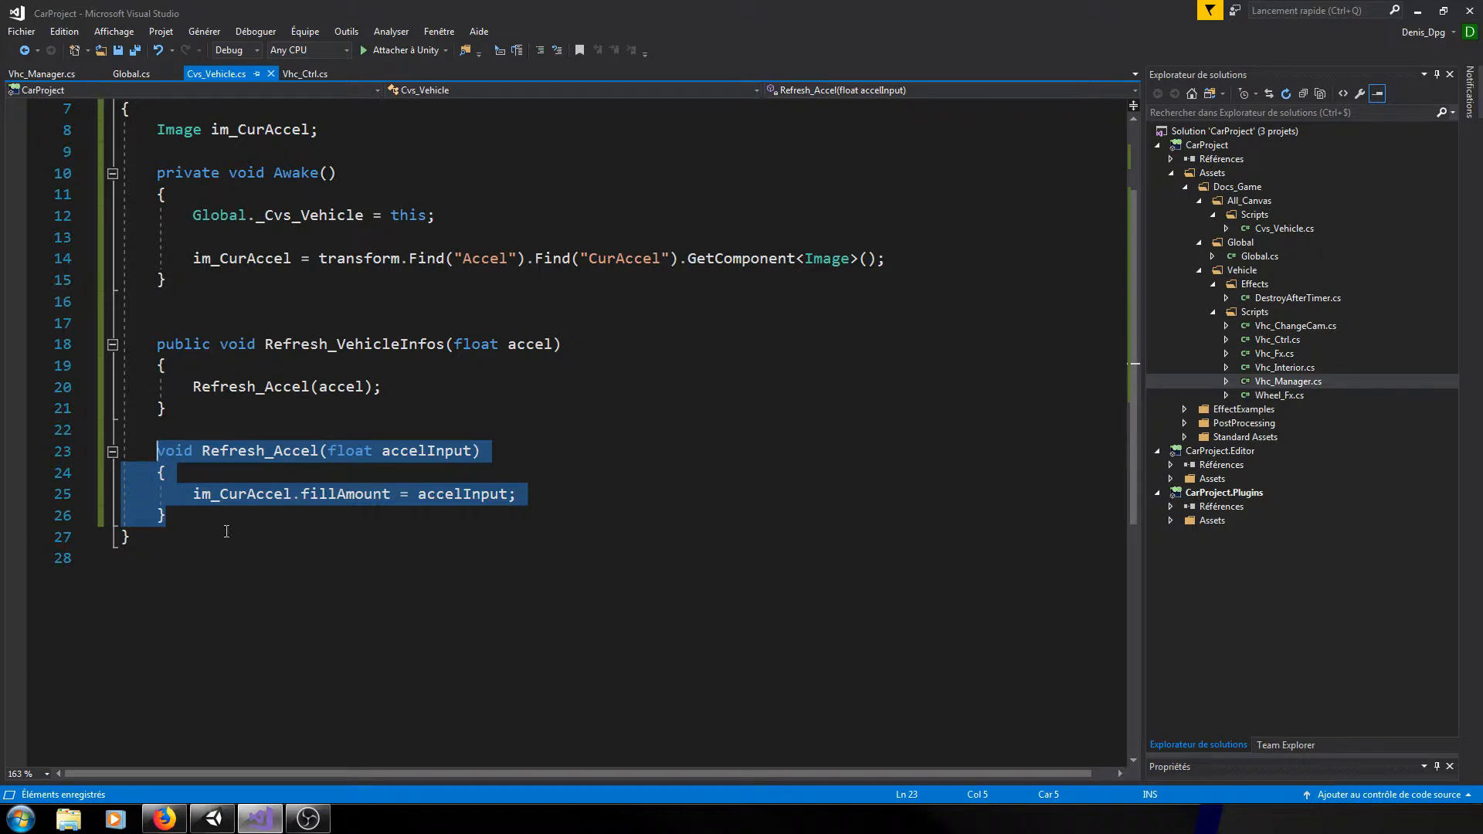
left_click(203, 522)
key("Return")
key("Return")
key("ctrl+v")
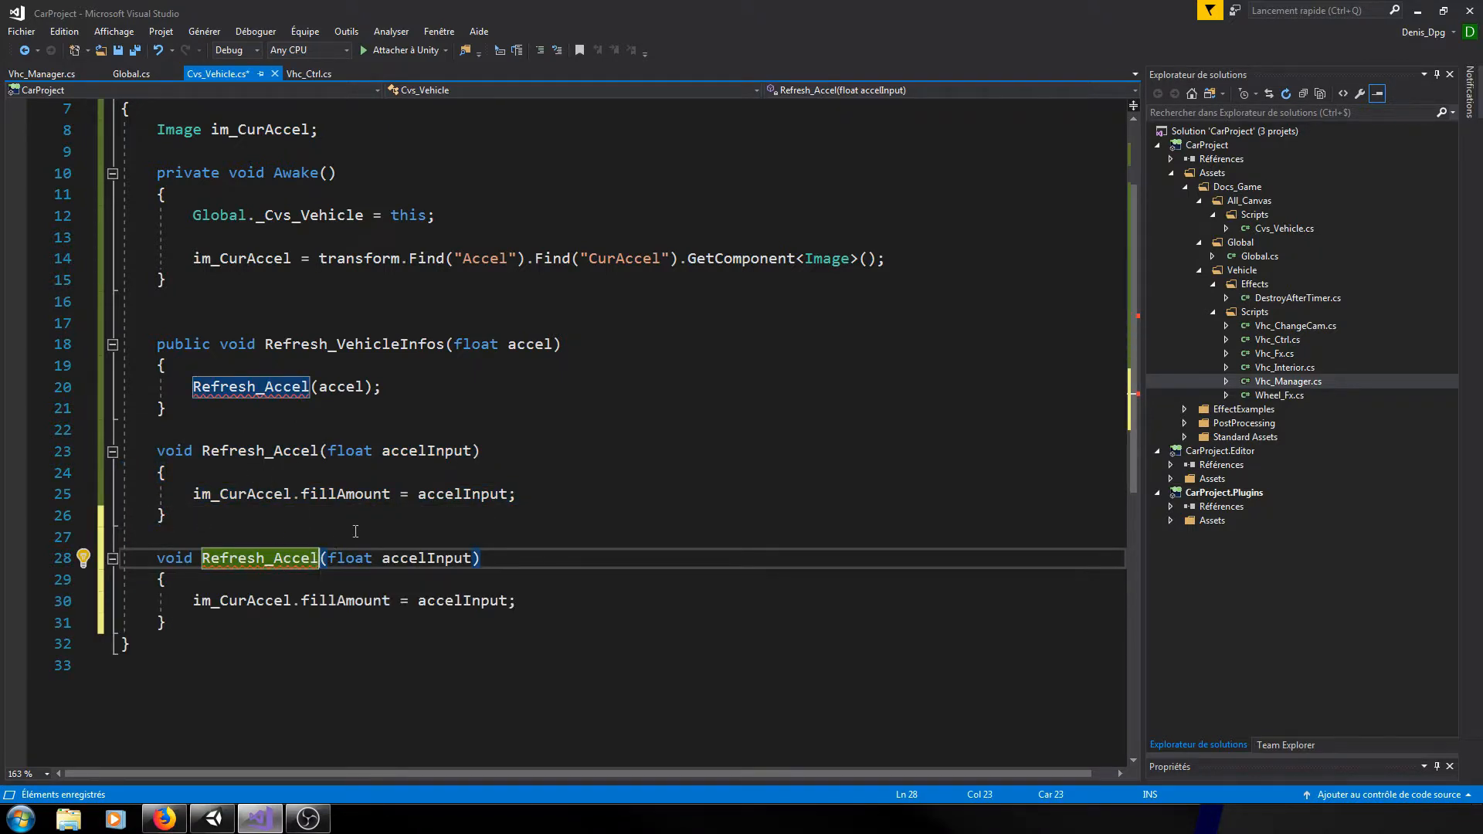
- Rename the duplicated method Refresh_Brake
key("BackSpace")
key("BackSpace")
key("BackSpace")
key("BackSpace")
key("BackSpace")
type("Brake")
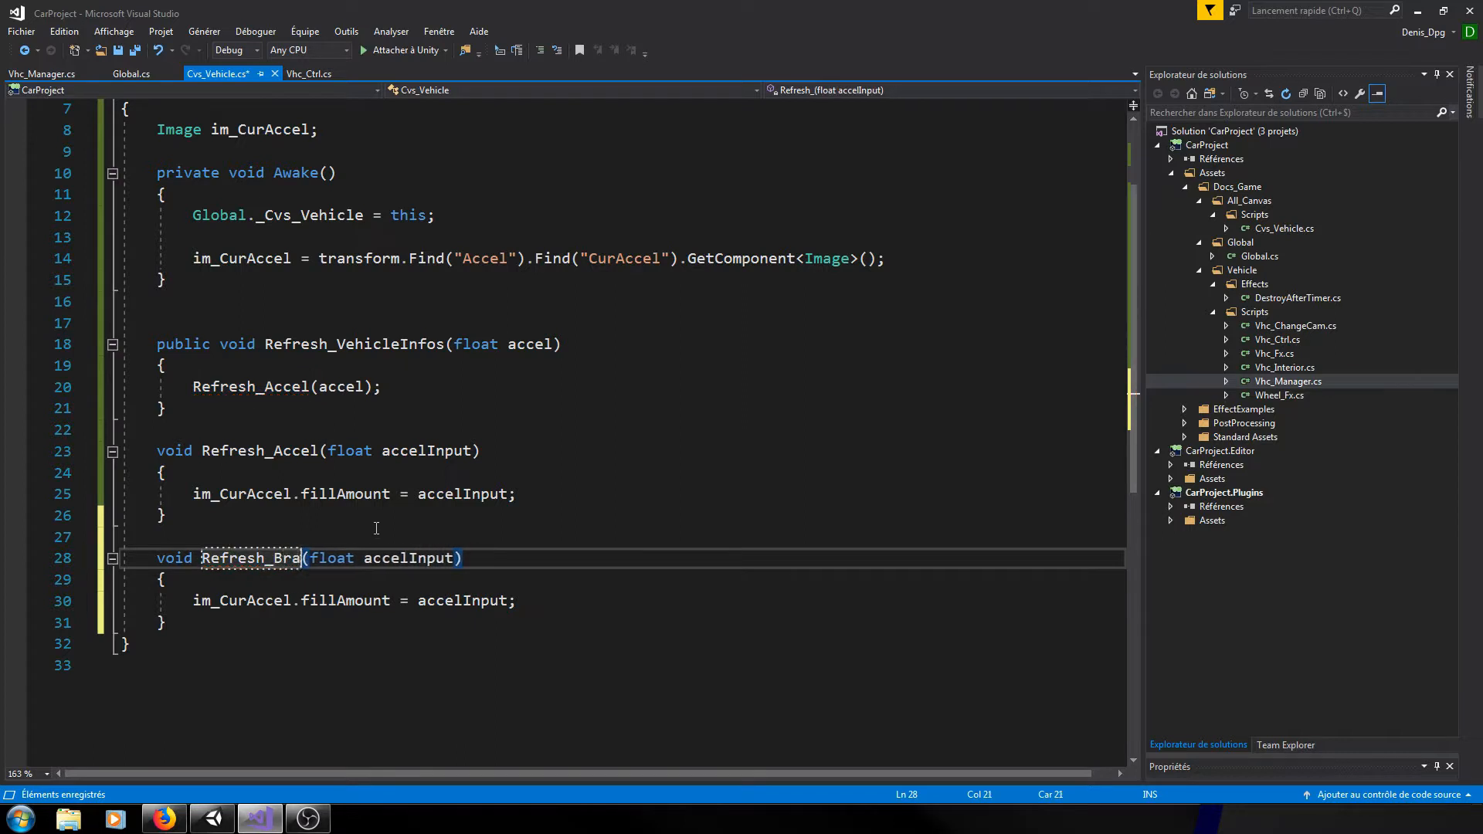
- Rename the Refresh_Brake parameter and its use in the method body to brakeInput
double_click(412, 558)
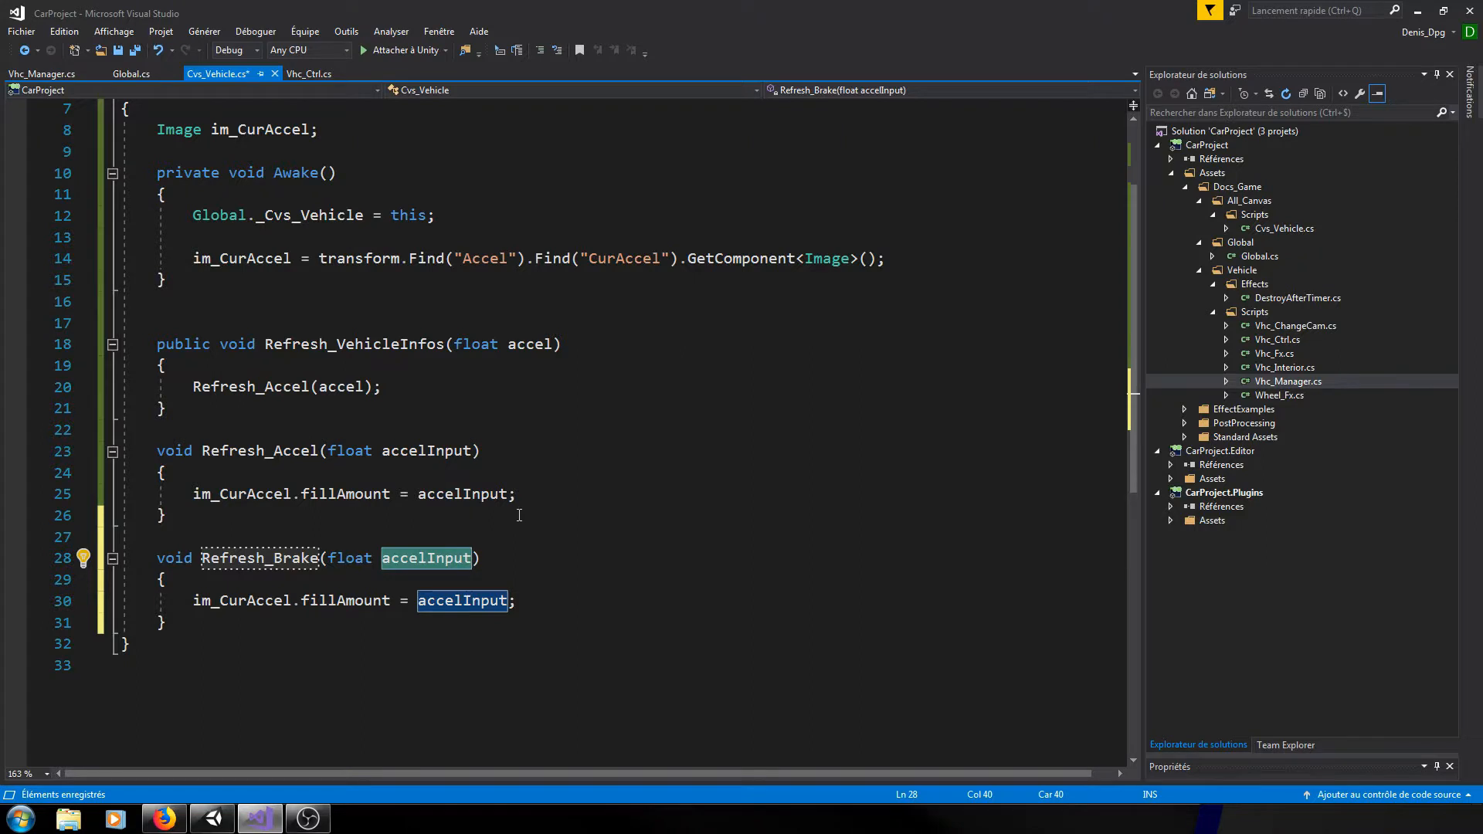
key("ctrl+r")
key("ctrl+r")
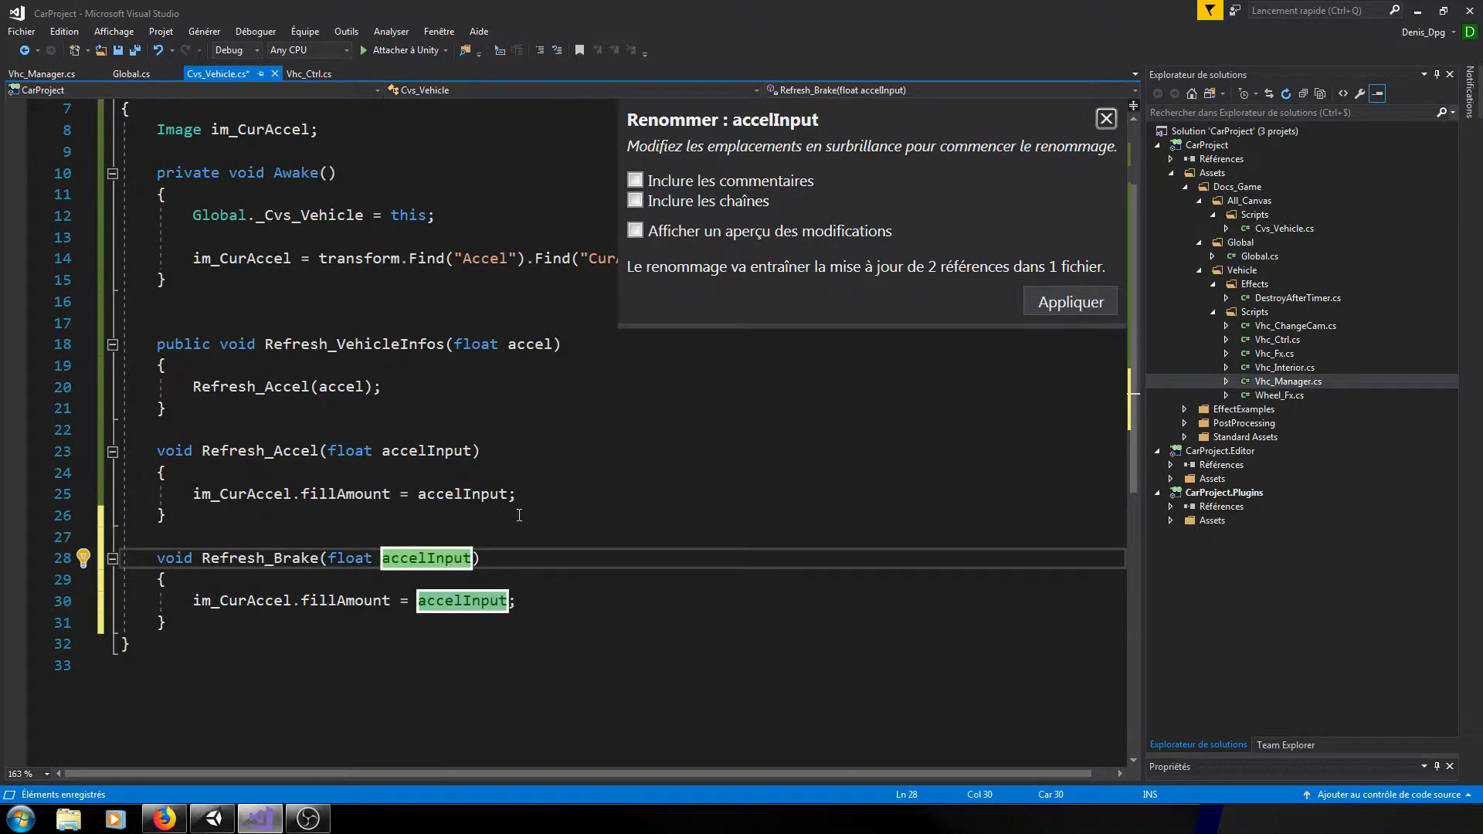
key("Delete")
key("Delete")
key("Delete")
key("Delete")
key("Delete")
type("b")
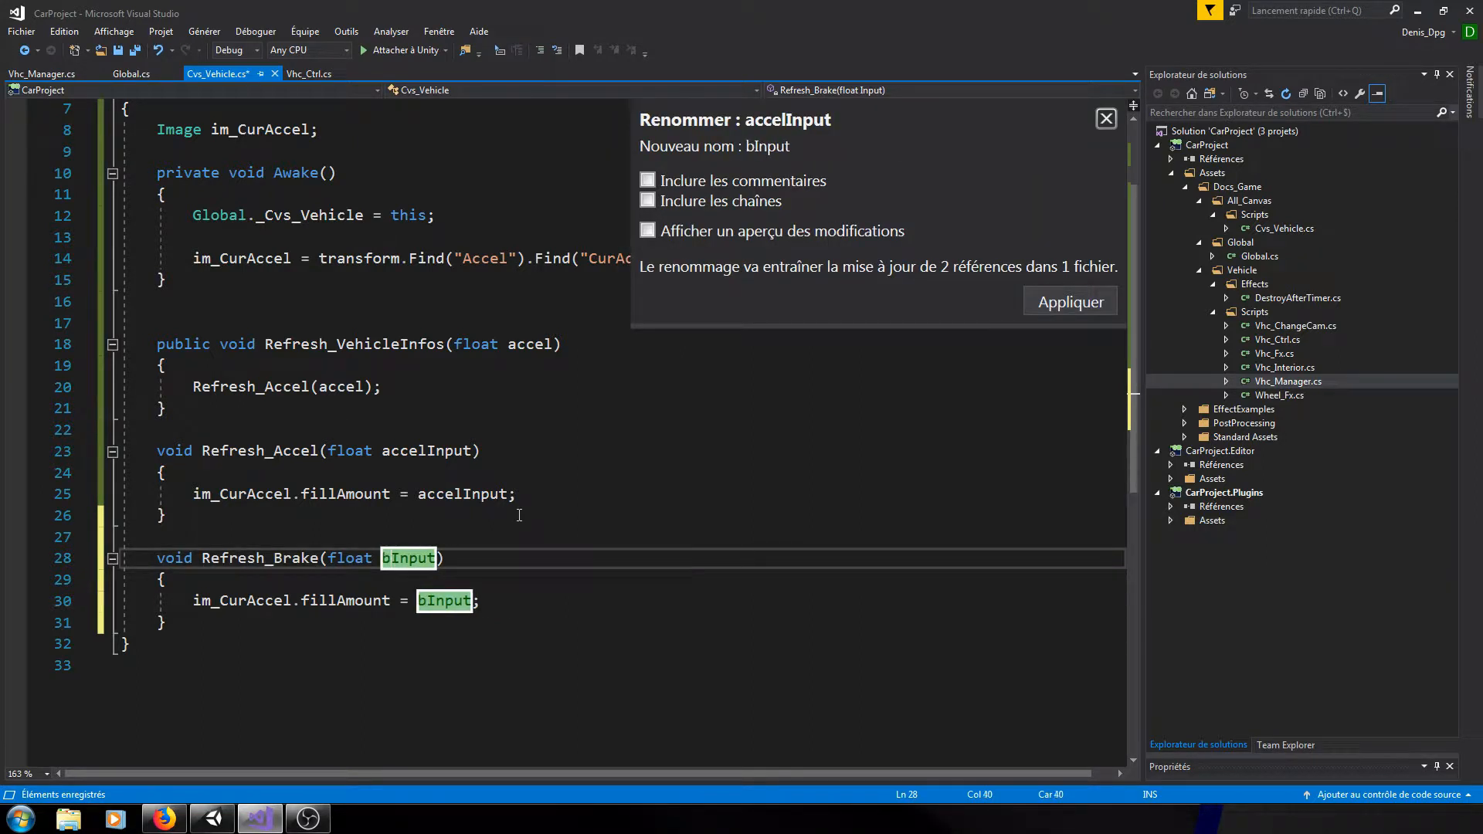
type("rake")
key("Return")
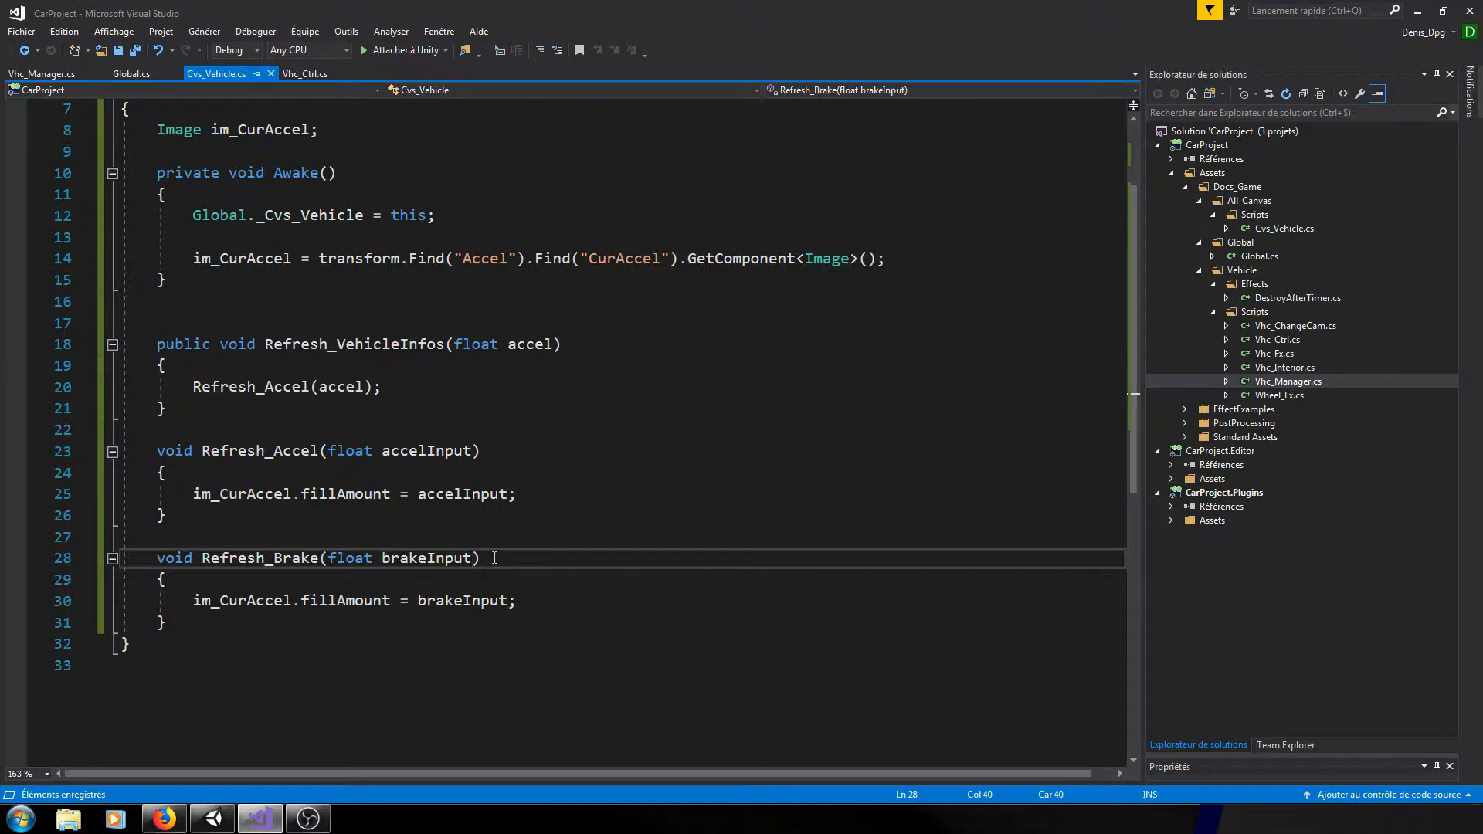
- Declare an Image field named im_CurBrake below im_CurAccel, using a copy of that declaration
left_click(328, 601)
scroll(230, 357, "up", 2)
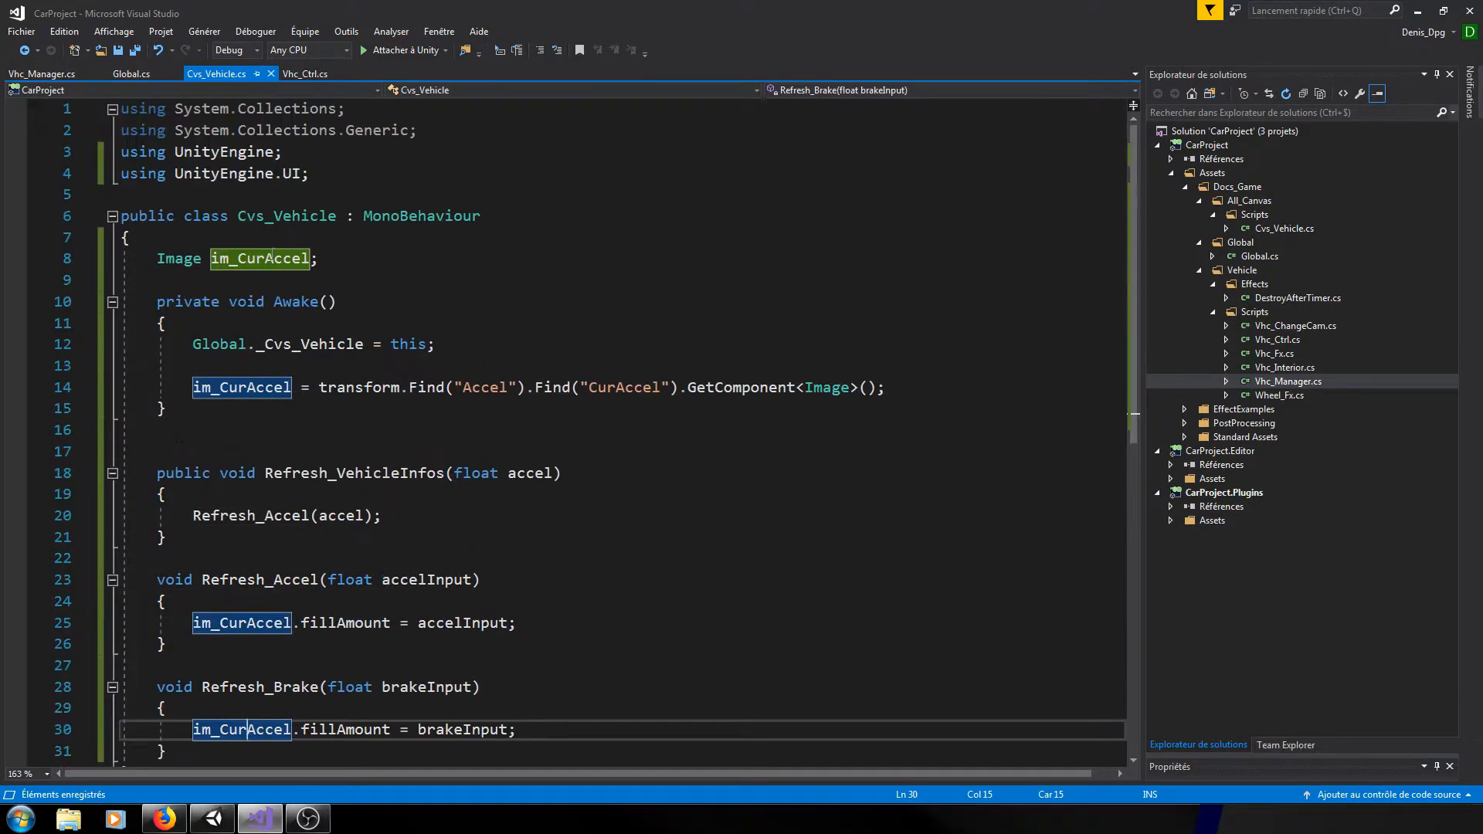
left_click(330, 258)
key("shift+Home")
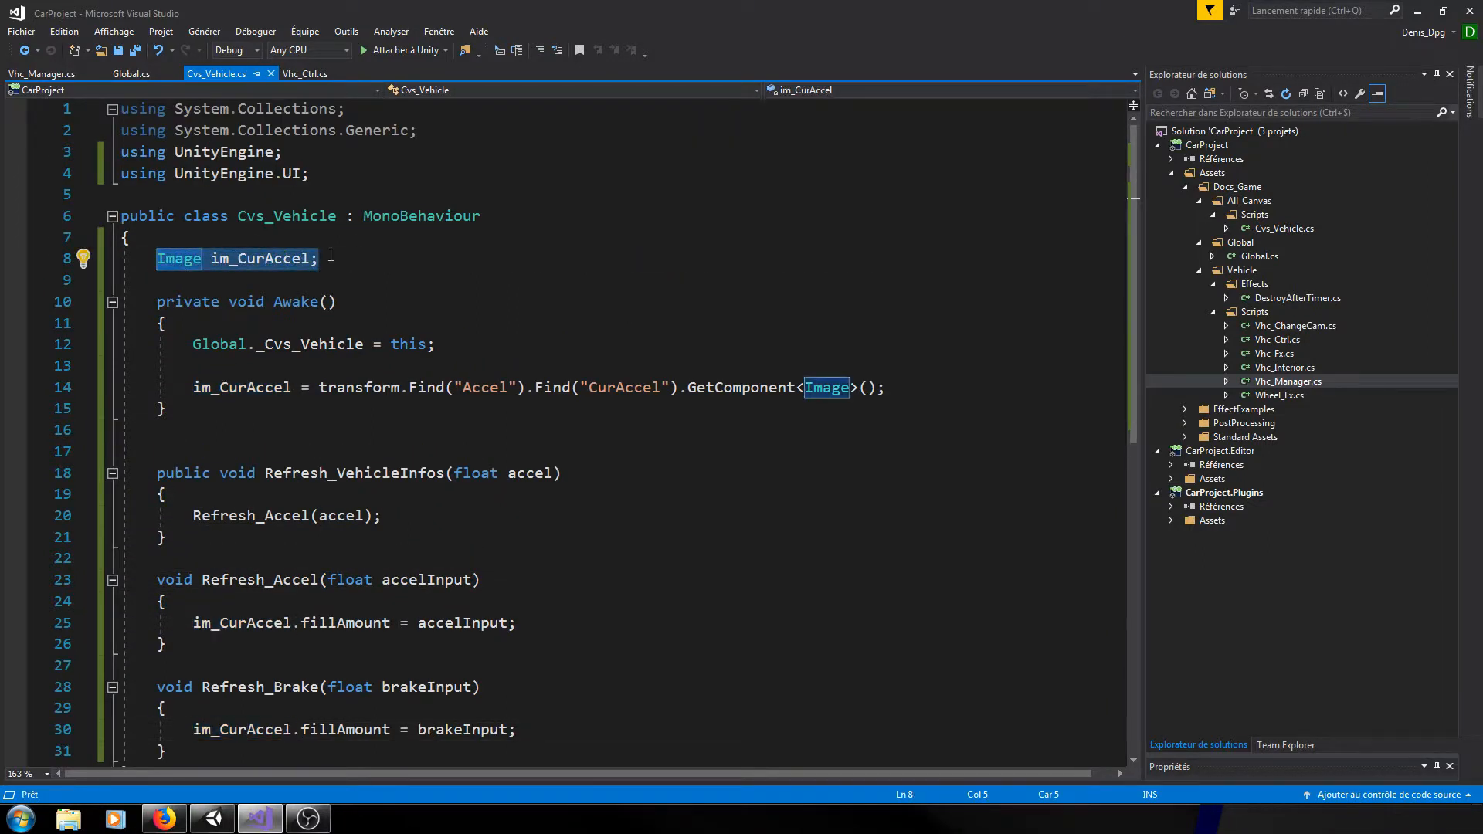
key("ctrl+c")
key("End")
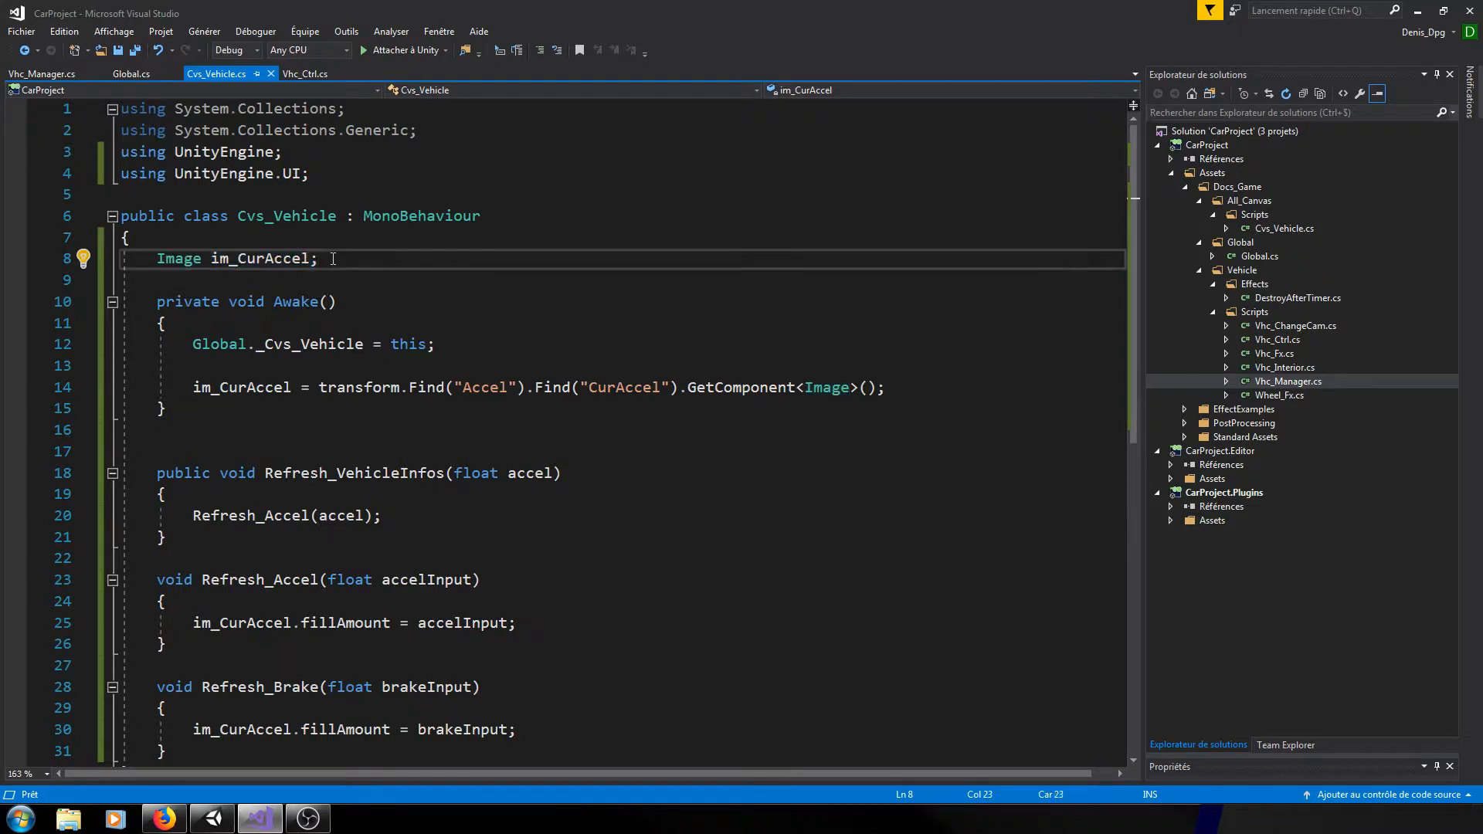
key("Return")
key("ctrl+v")
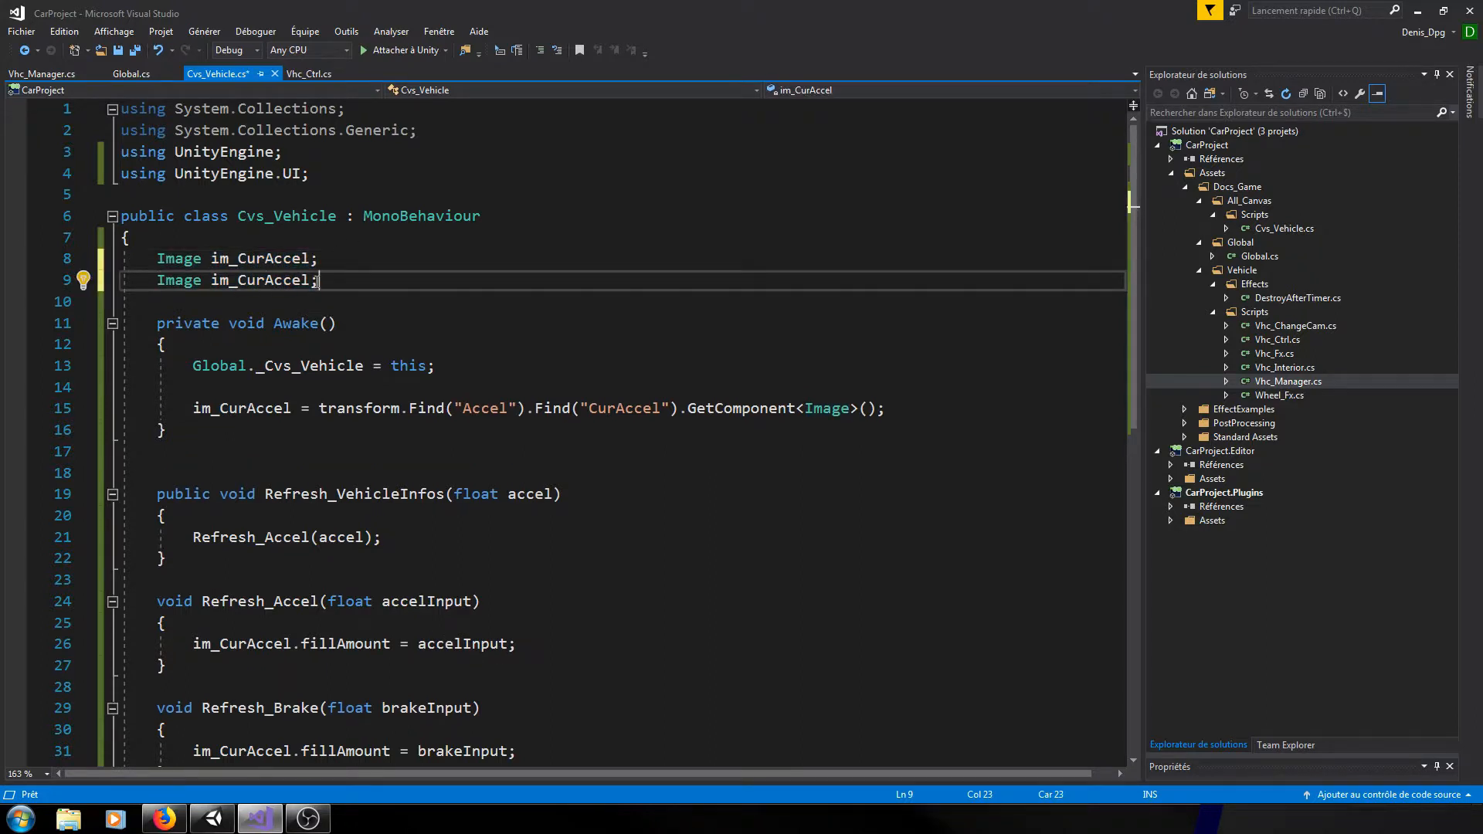
key("Left")
key("BackSpace")
key("BackSpace")
key("BackSpace")
key("BackSpace")
key("BackSpace")
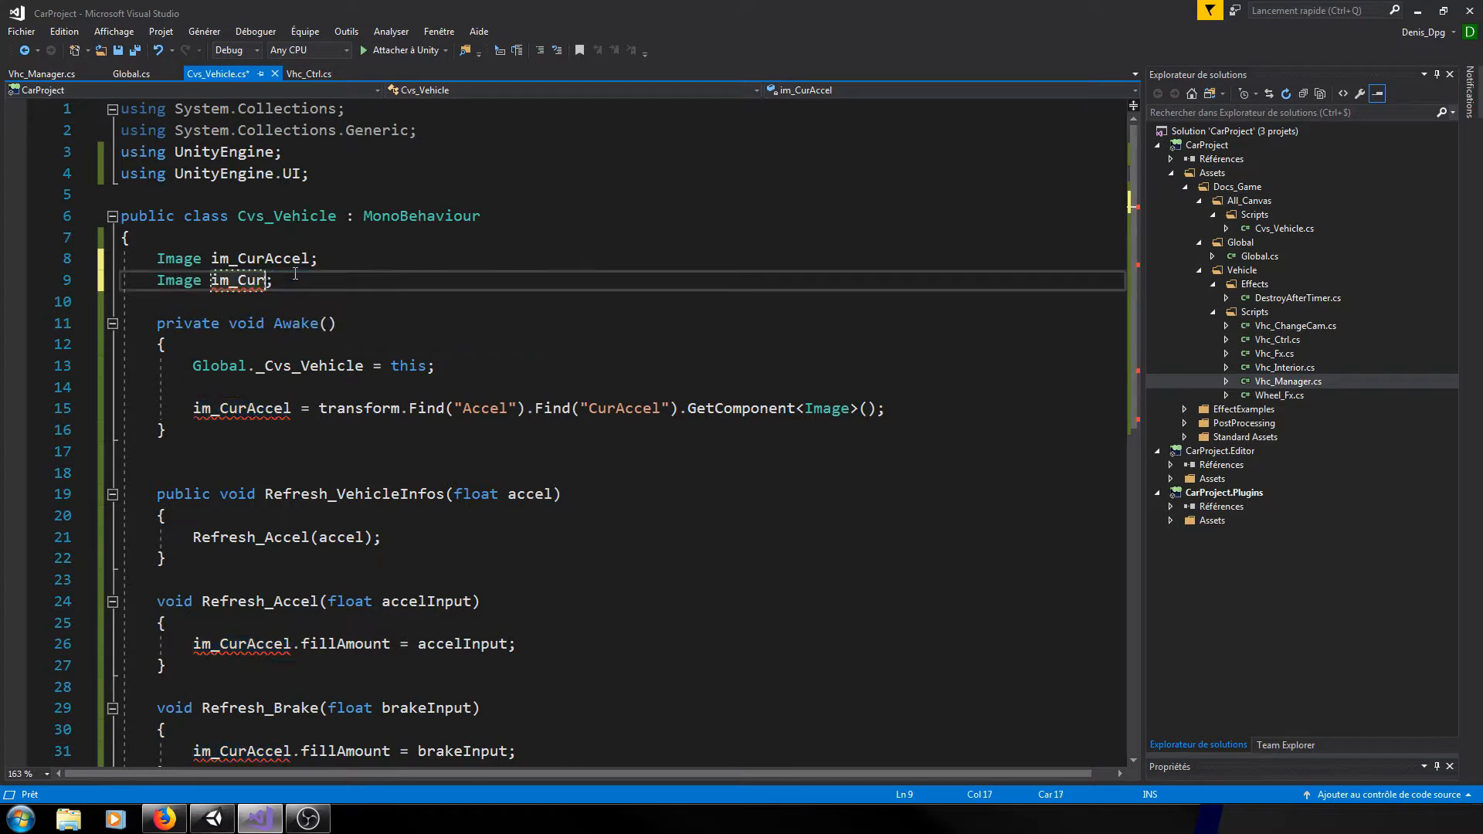
type("Brake")
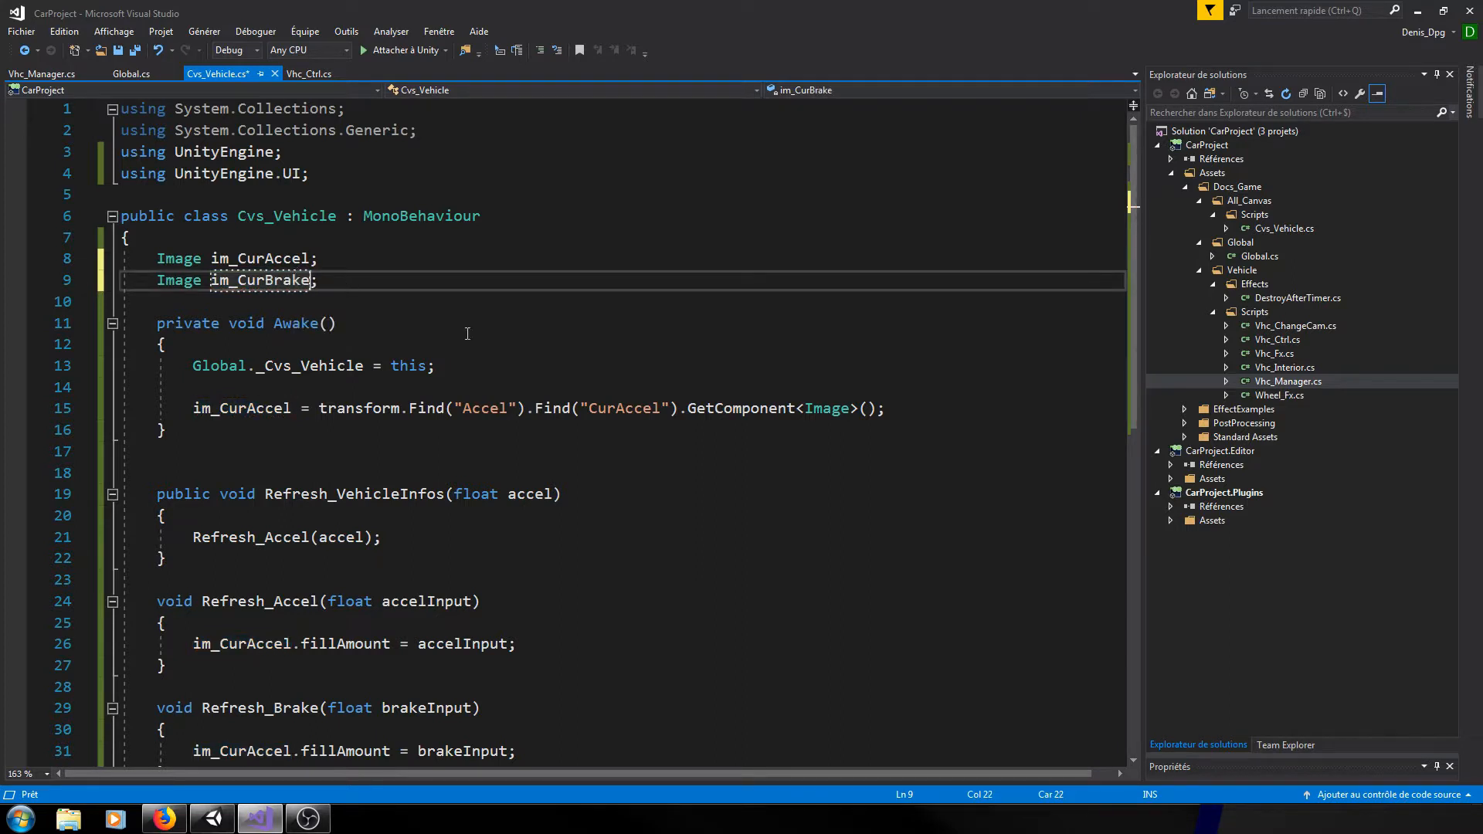
- Duplicate the im_CurAccel assignment in Awake and make the copy assign to im_CurBrake
left_click_drag(886, 407, 194, 408)
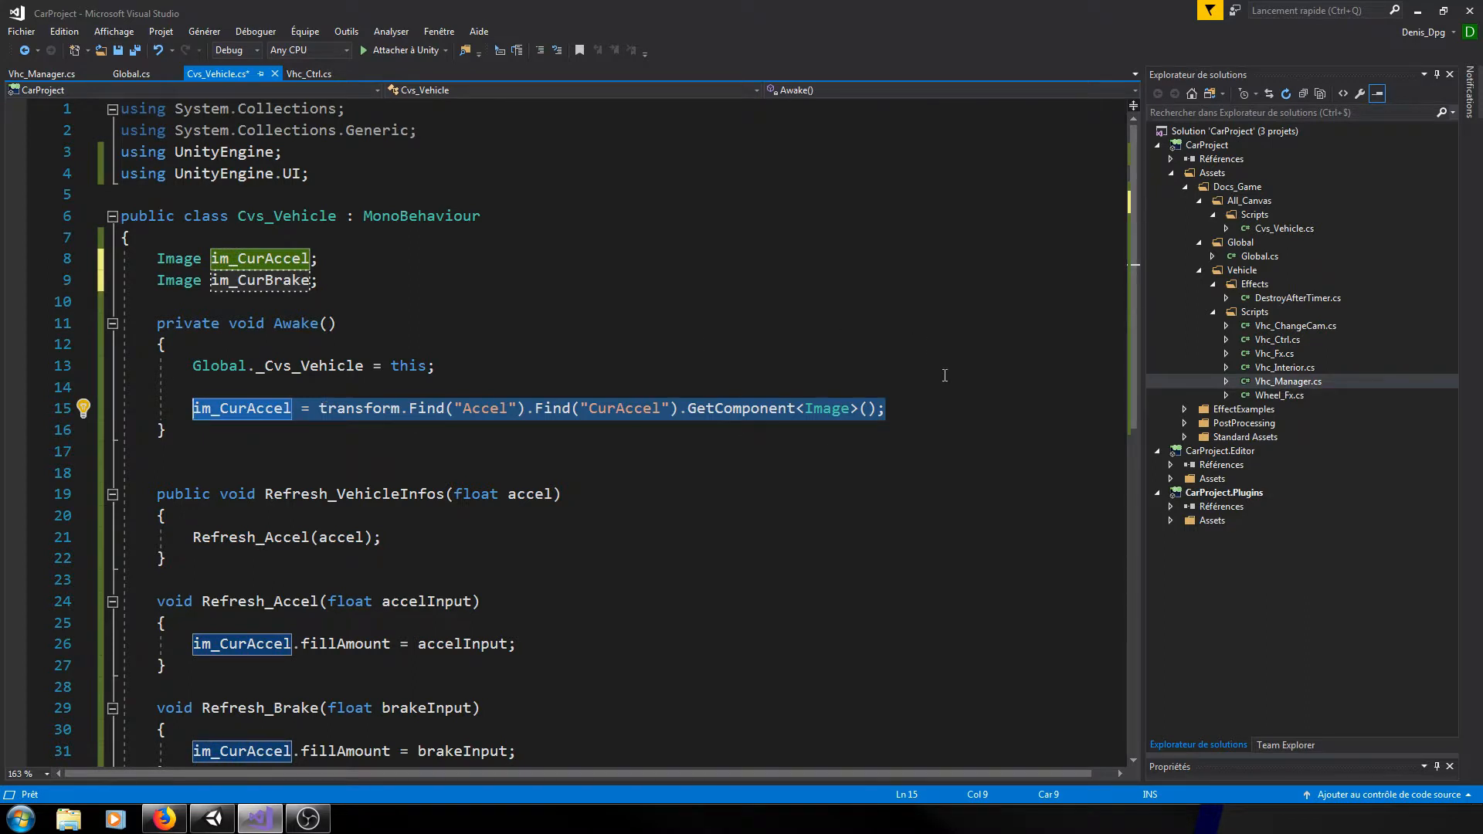
left_click(912, 408)
key("Return")
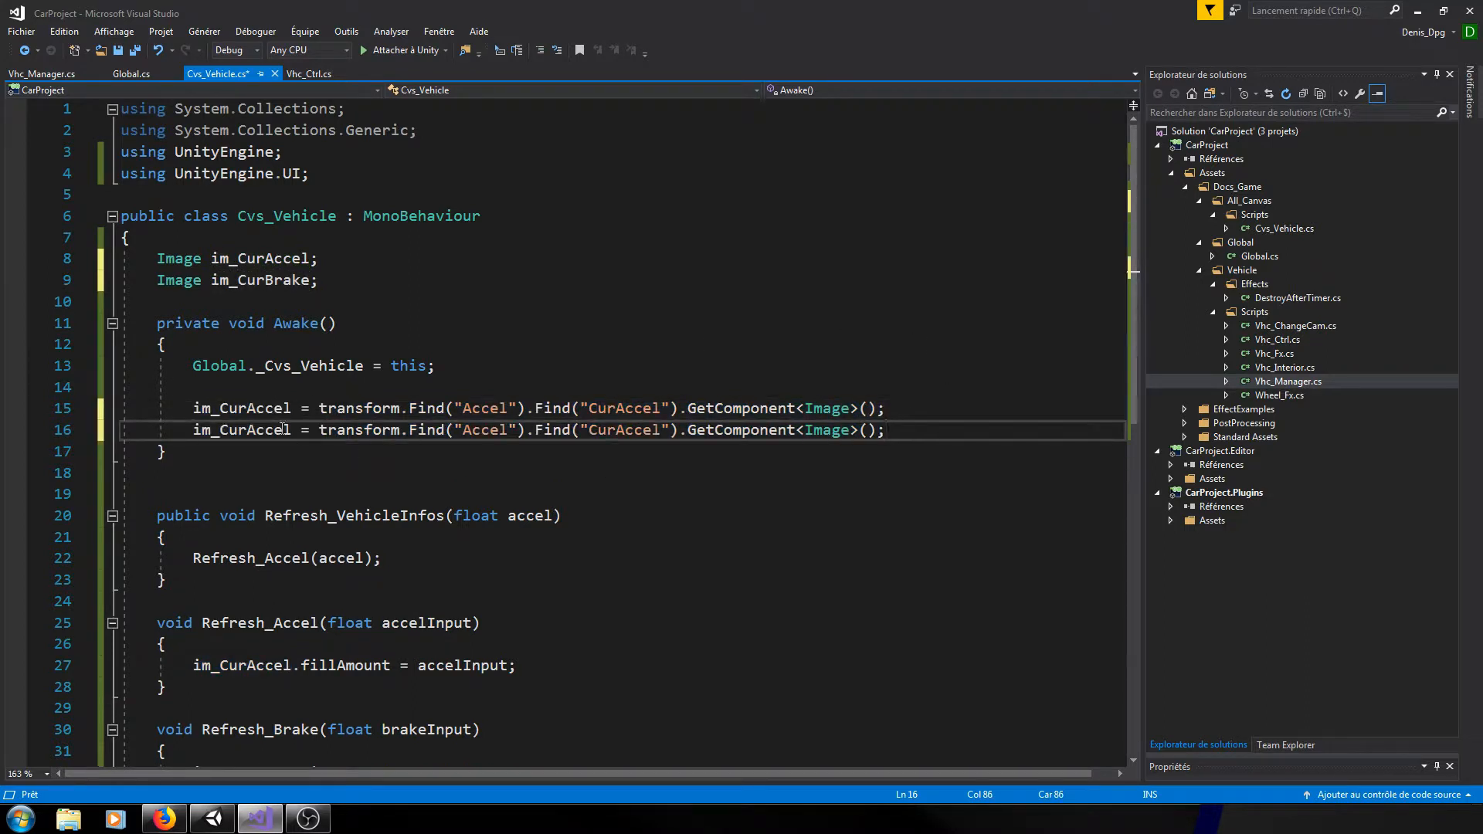
double_click(282, 430)
type("im")
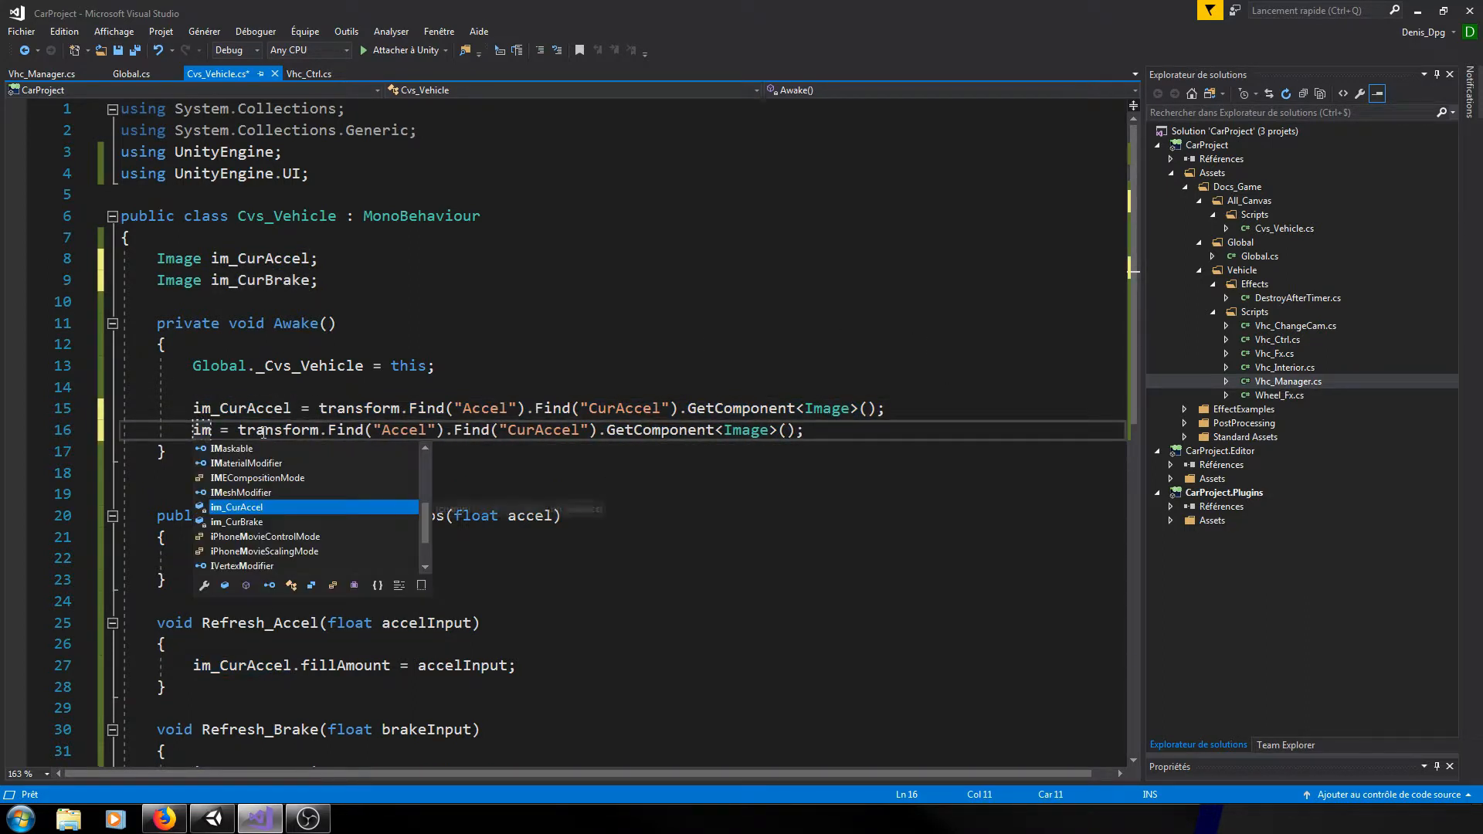
key("Down")
key("Tab")
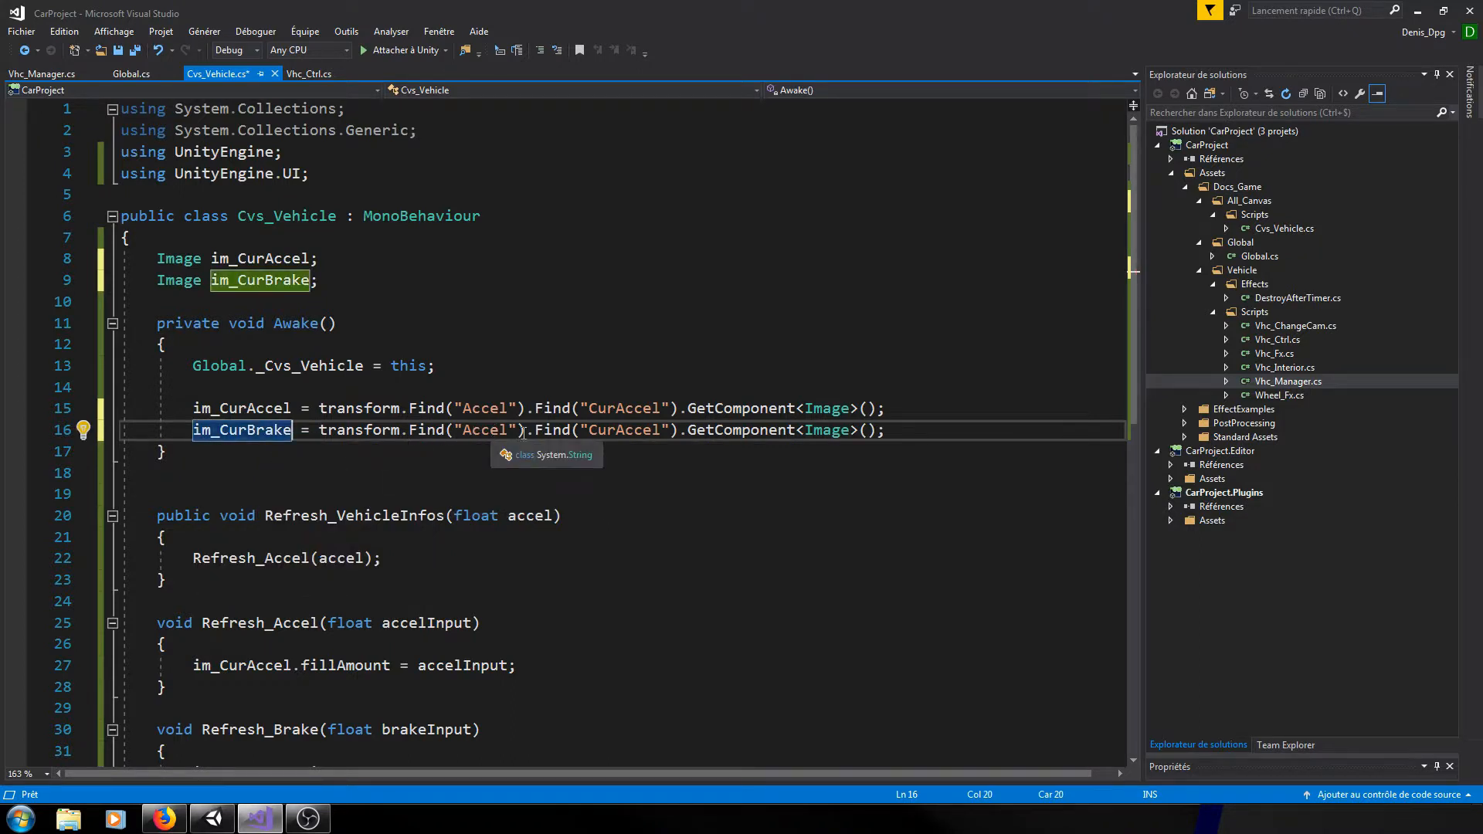
- Change the two Find lookups in the im_CurBrake assignment to "Brake" and "CurBrake"
double_click(485, 430)
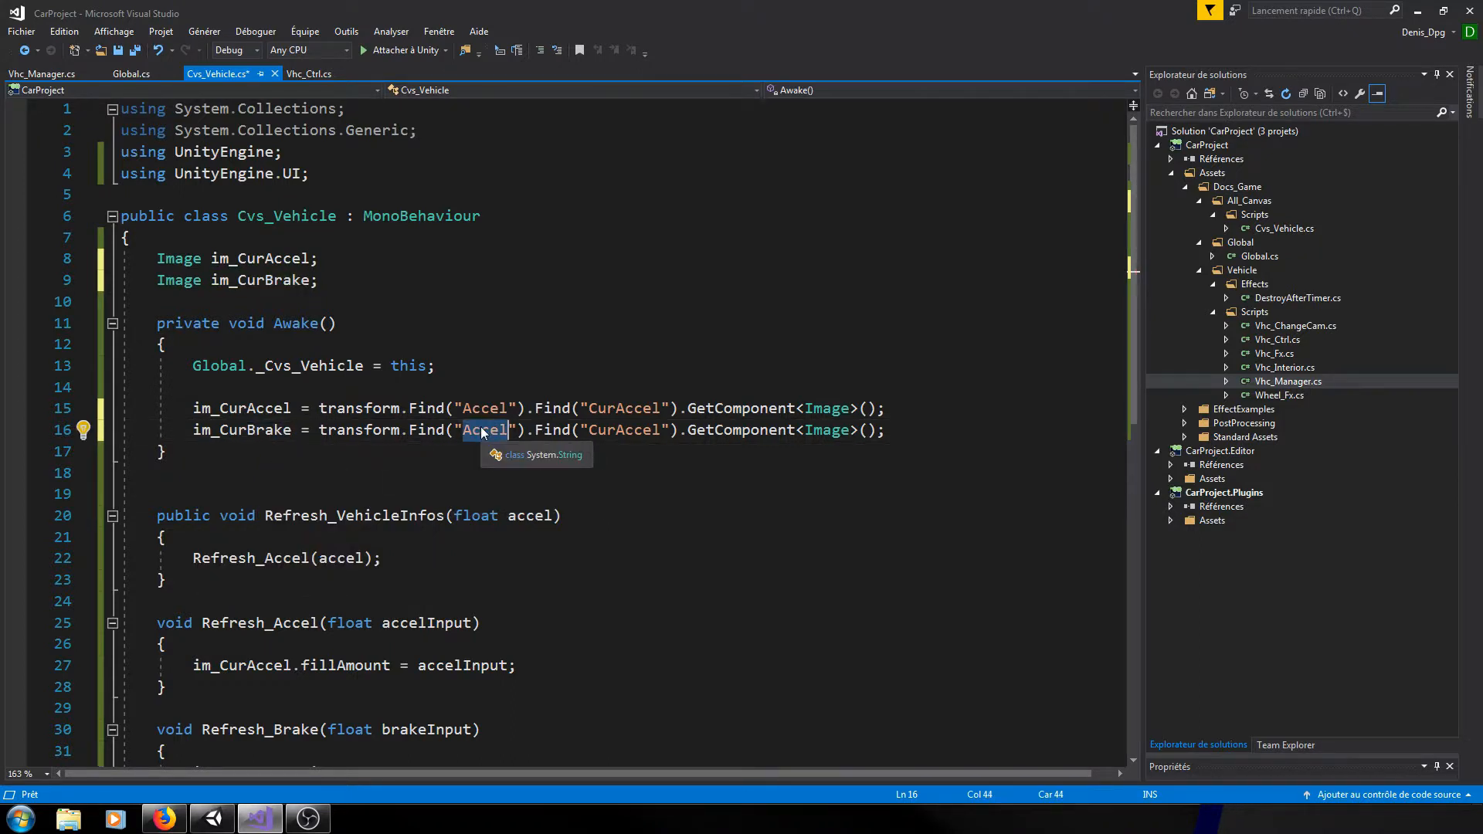
left_click(213, 819)
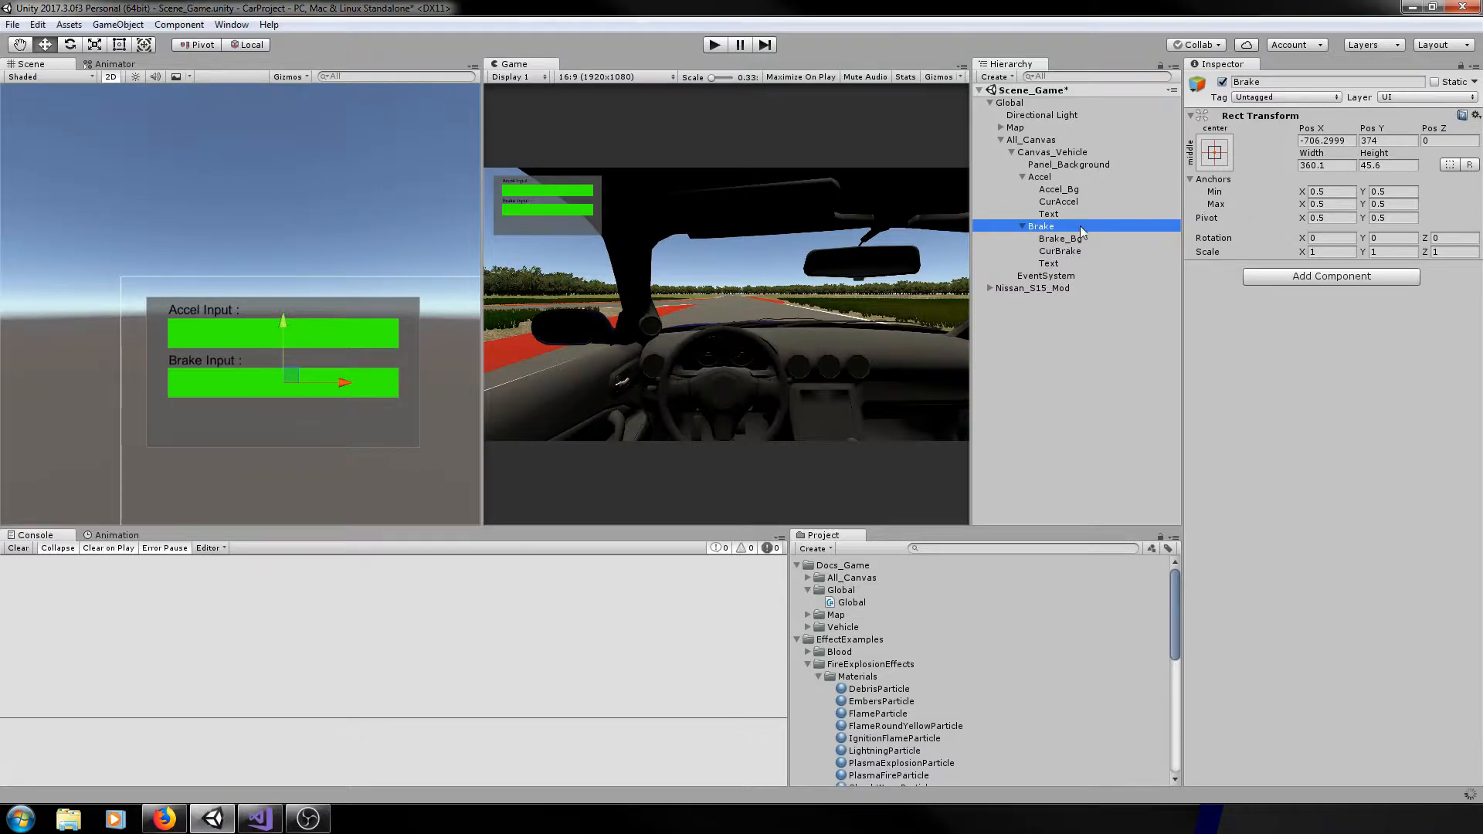
left_click(260, 819)
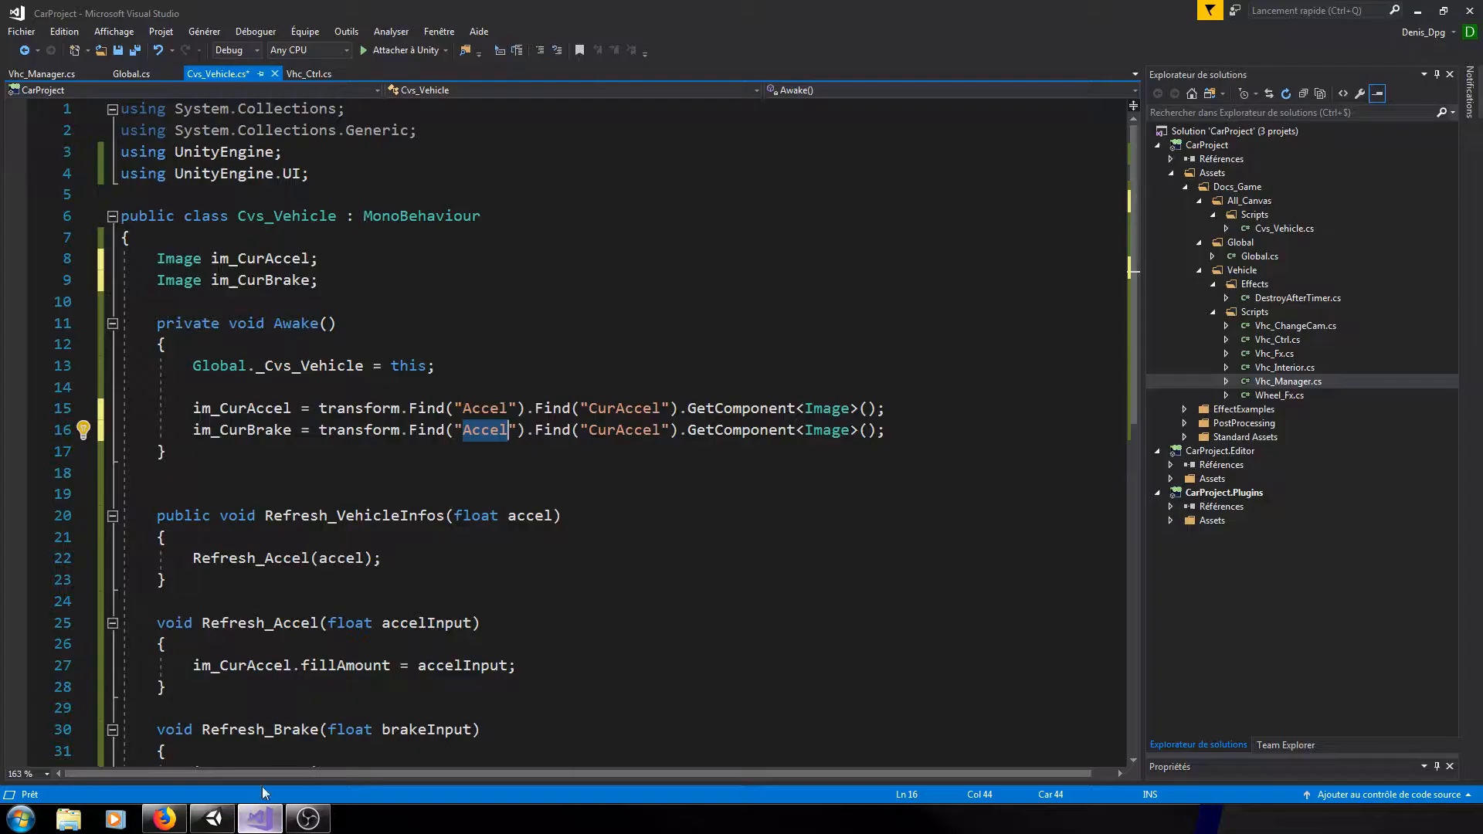
left_click(247, 430)
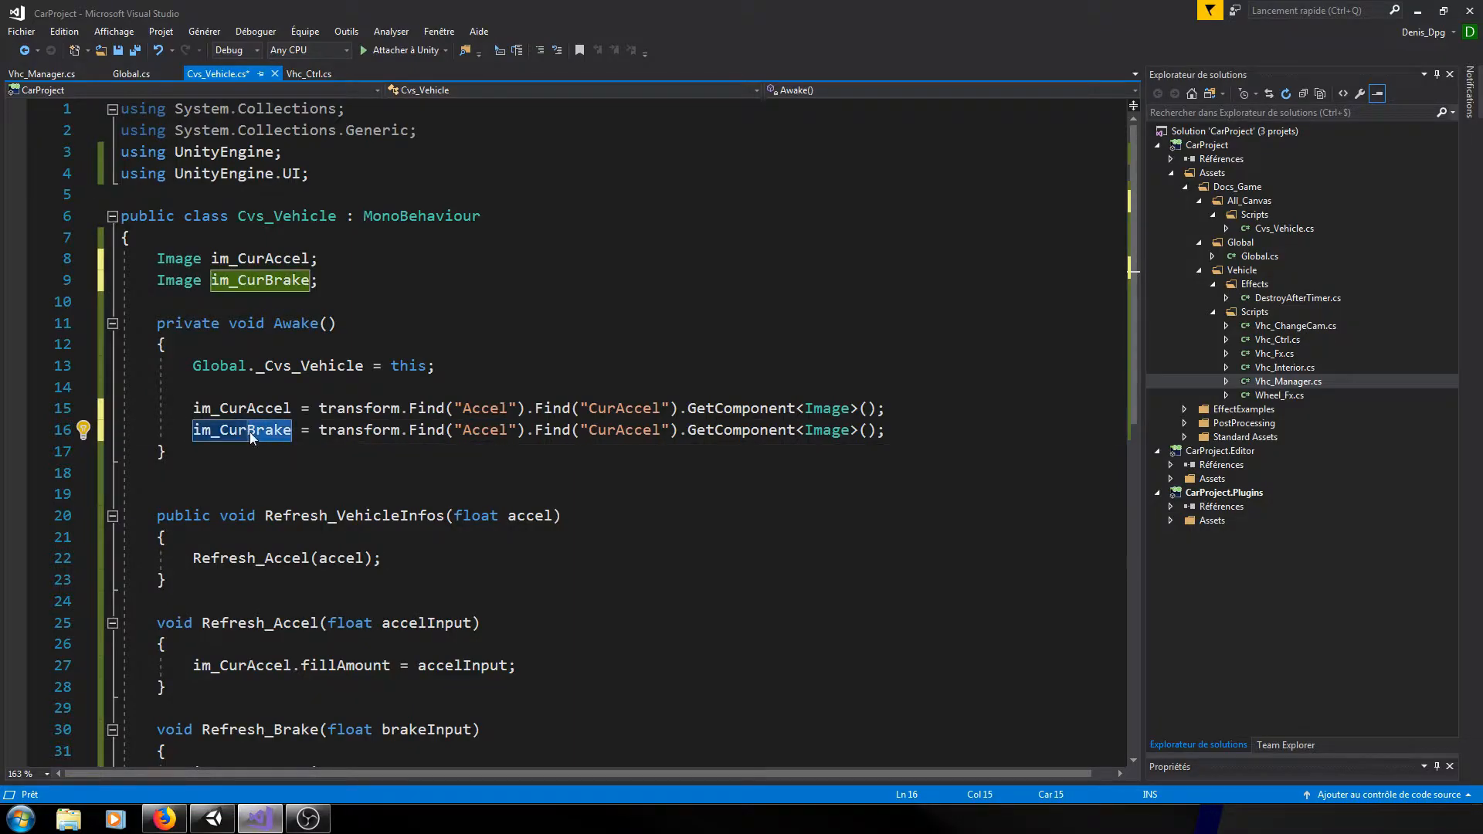
double_click(486, 430)
type("Brake")
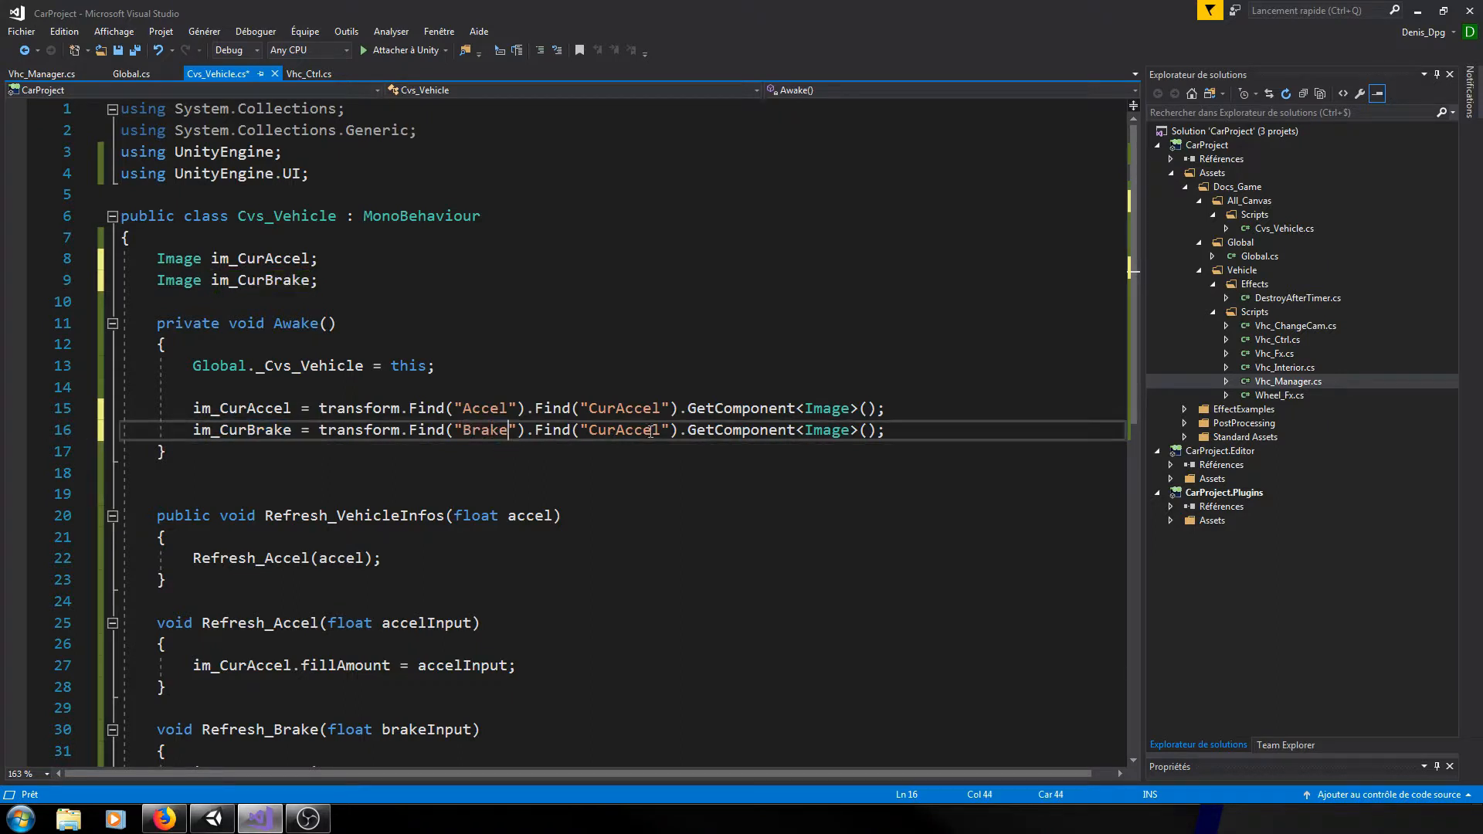
left_click_drag(662, 429, 616, 430)
type("Brake")
- Make Refresh_Brake assign brakeInput to the fillAmount of im_CurBrake
scroll(894, 430, "down", 3)
double_click(229, 580)
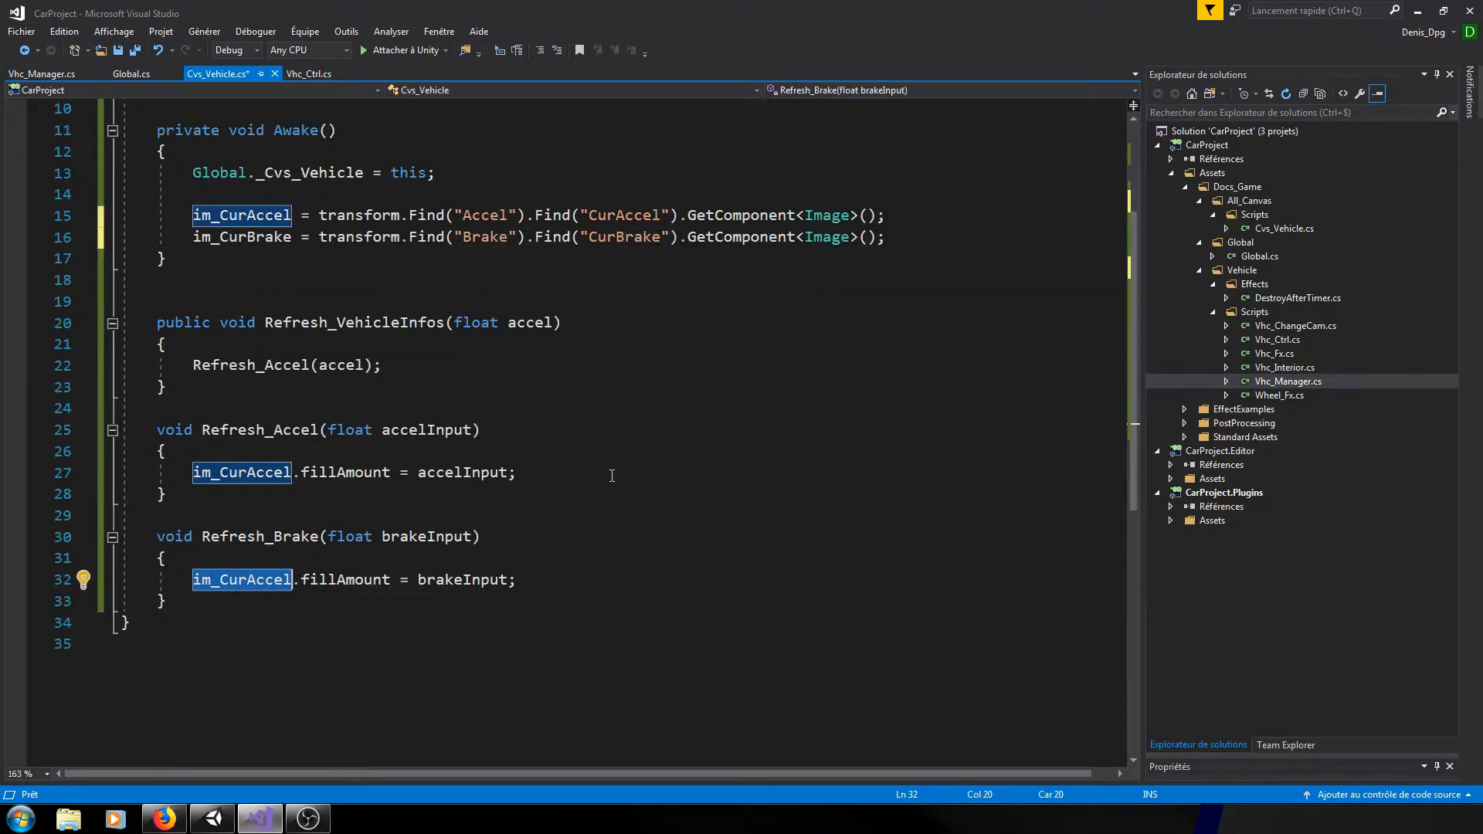
type("im")
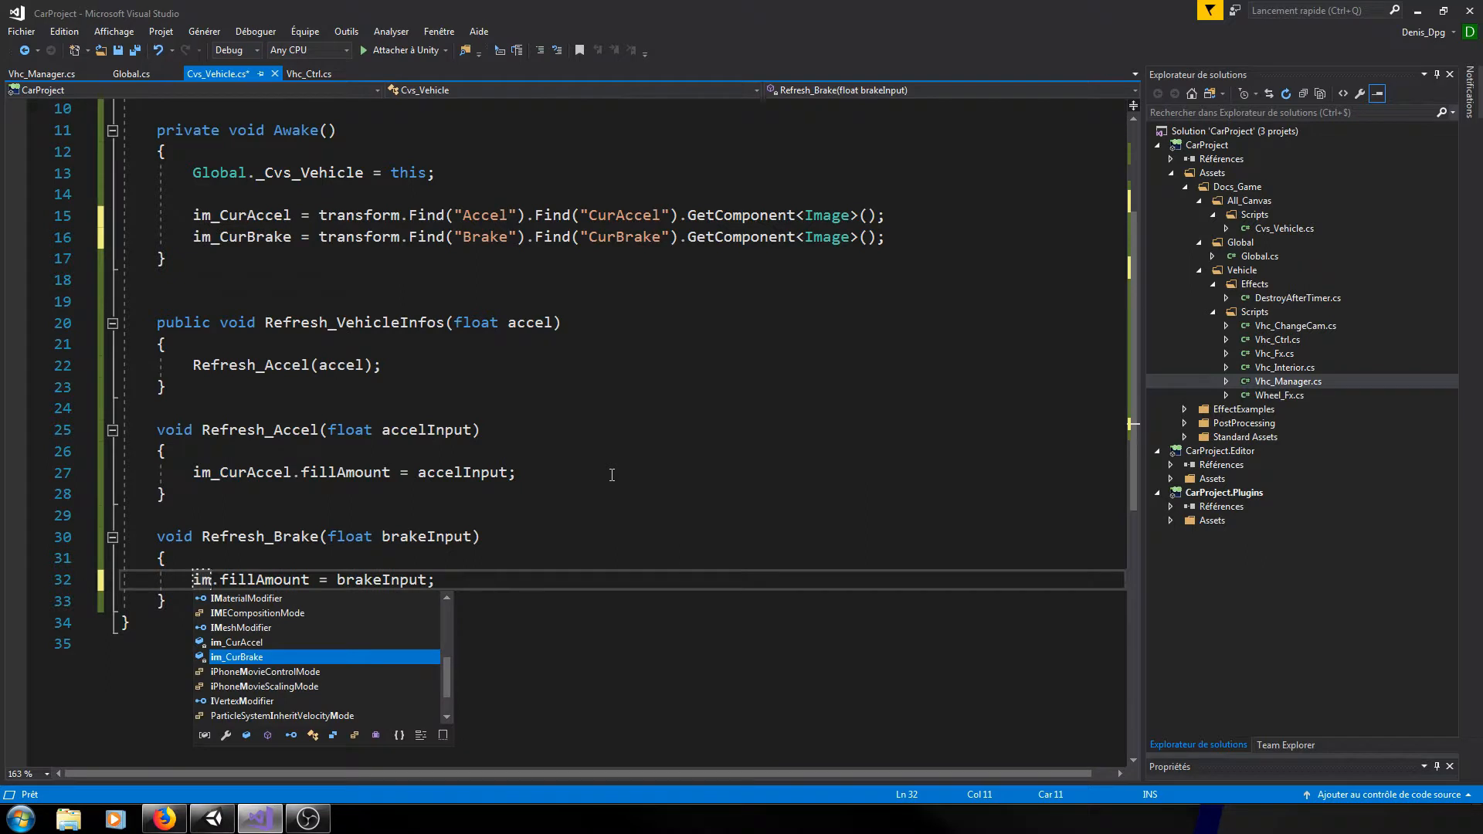
key("Tab")
double_click(446, 580)
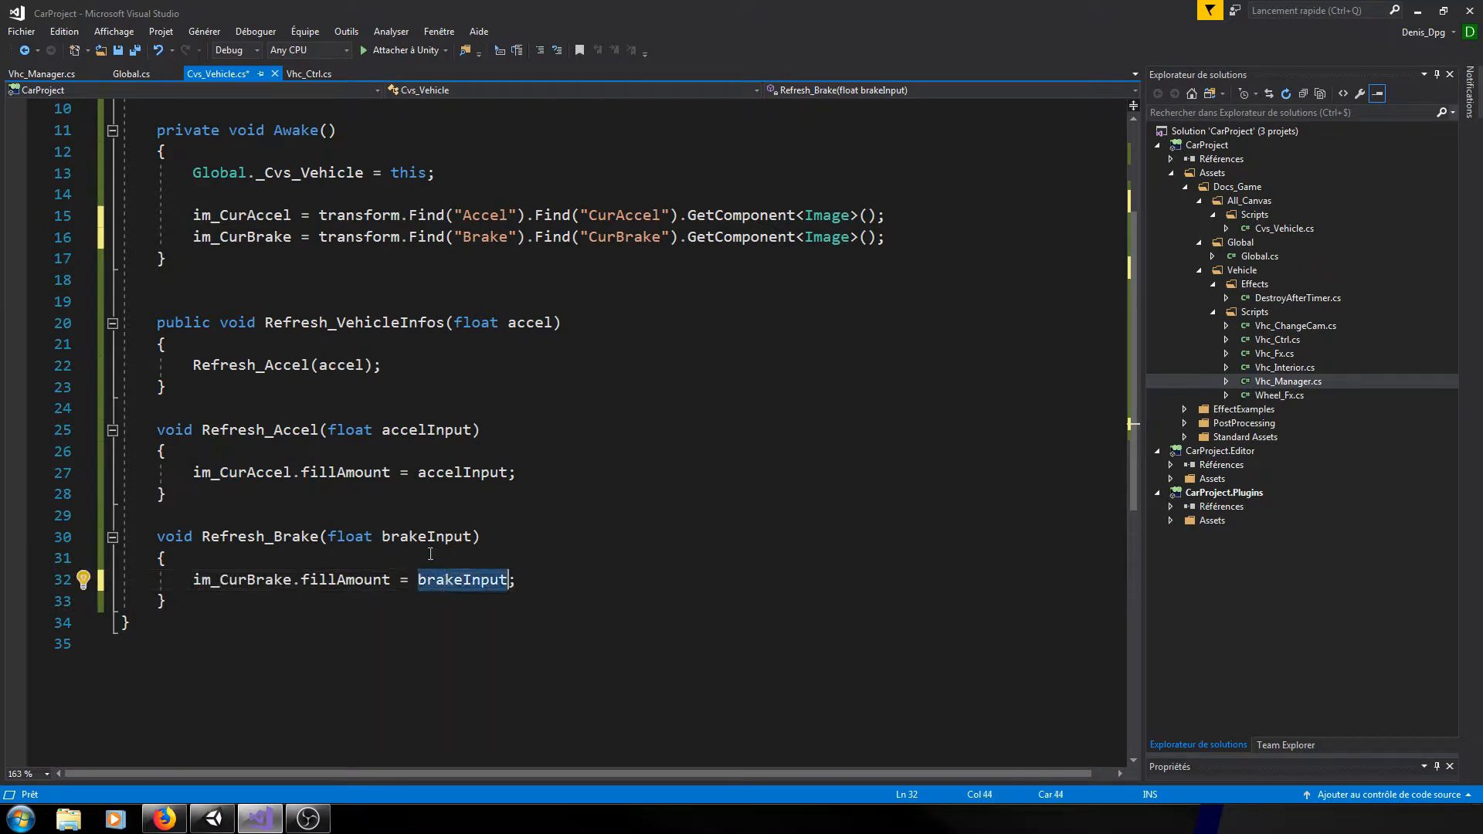
left_click(410, 537)
- Add a call to Refresh_Brake() below the Refresh_Accel call in Refresh_VehicleInfos
left_click(393, 366)
key("Return")
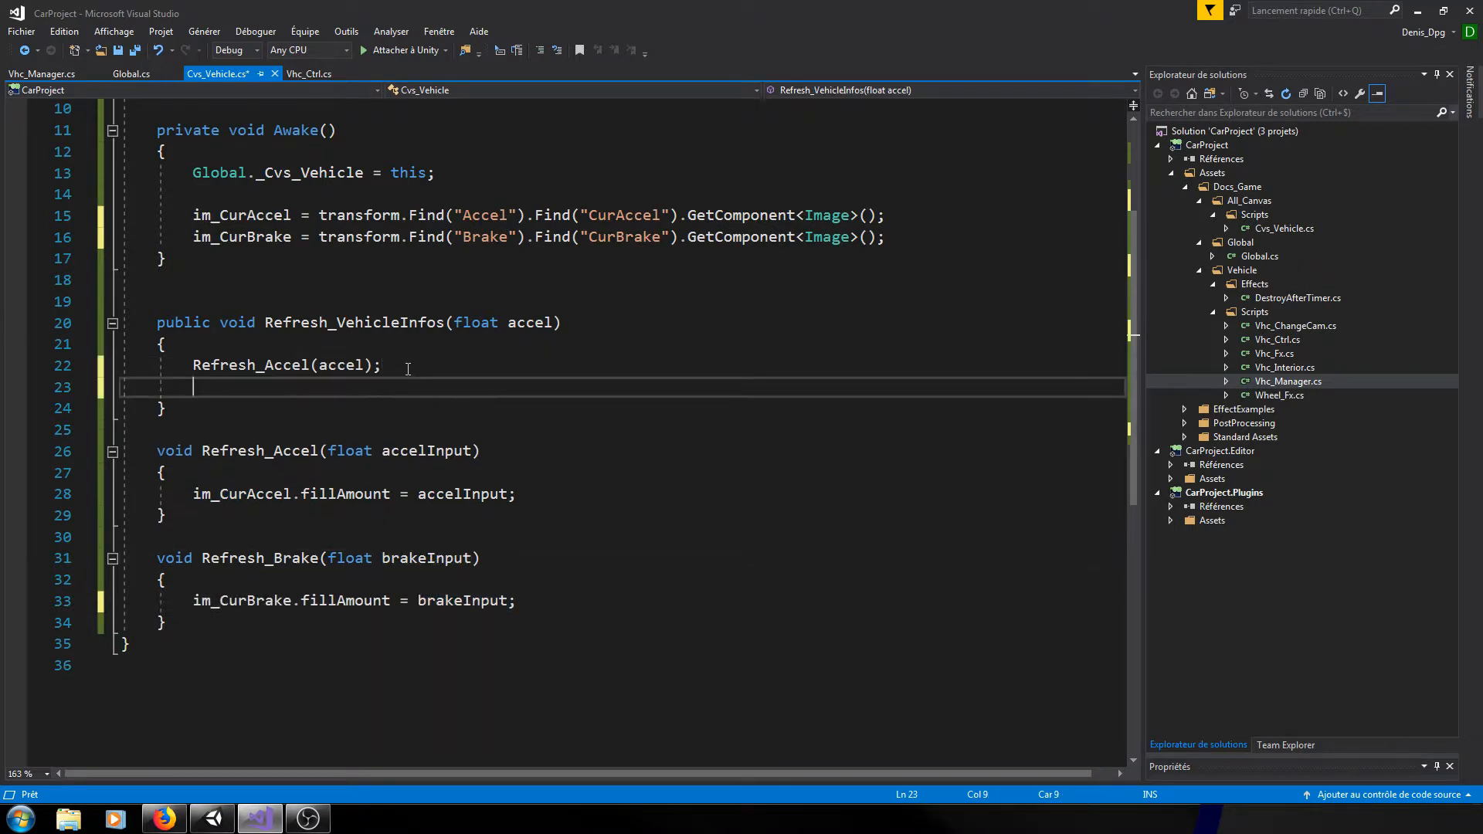
type("Refre")
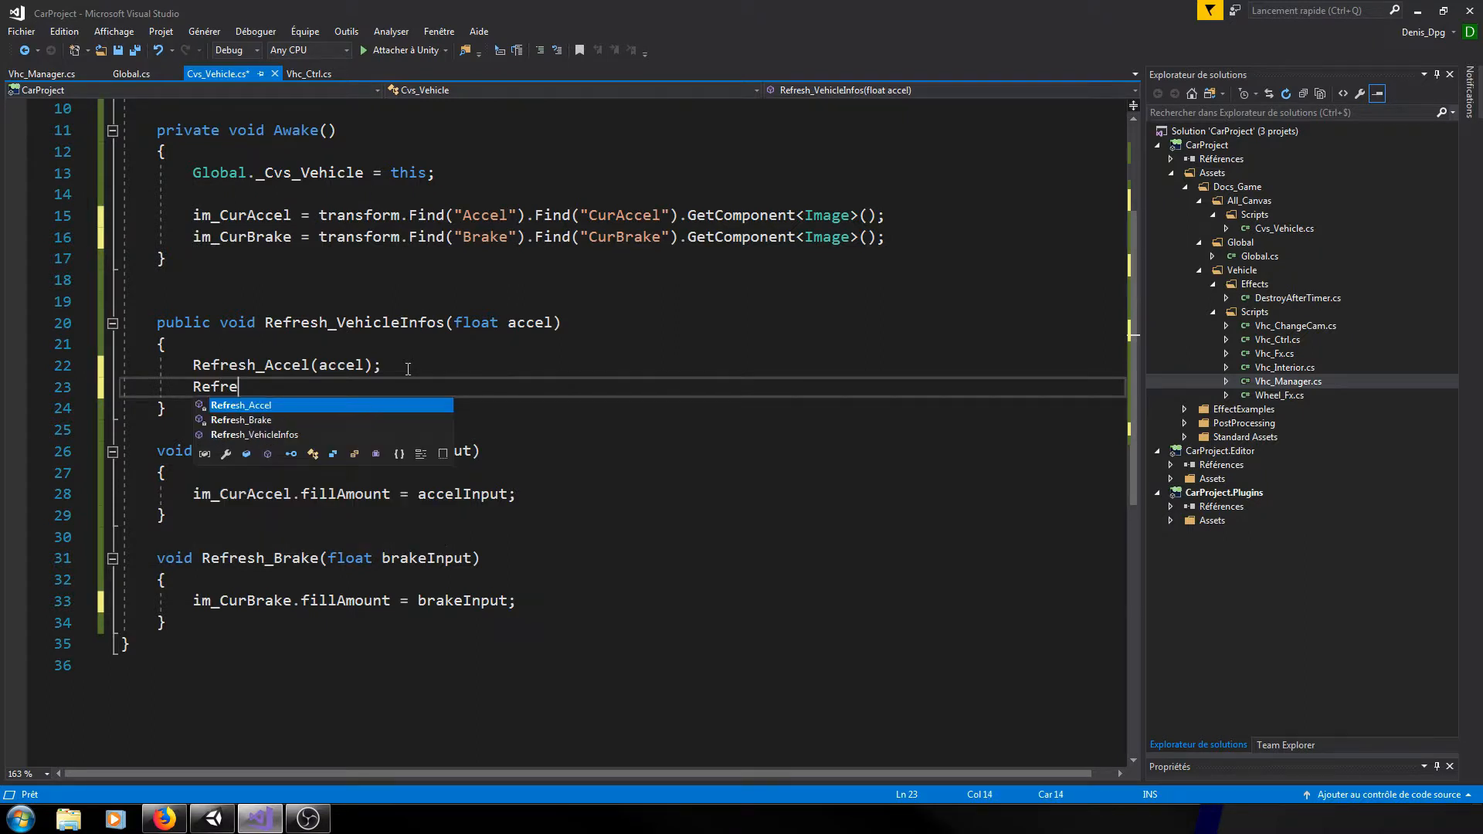
type("sh_B")
key("Tab")
type("();")
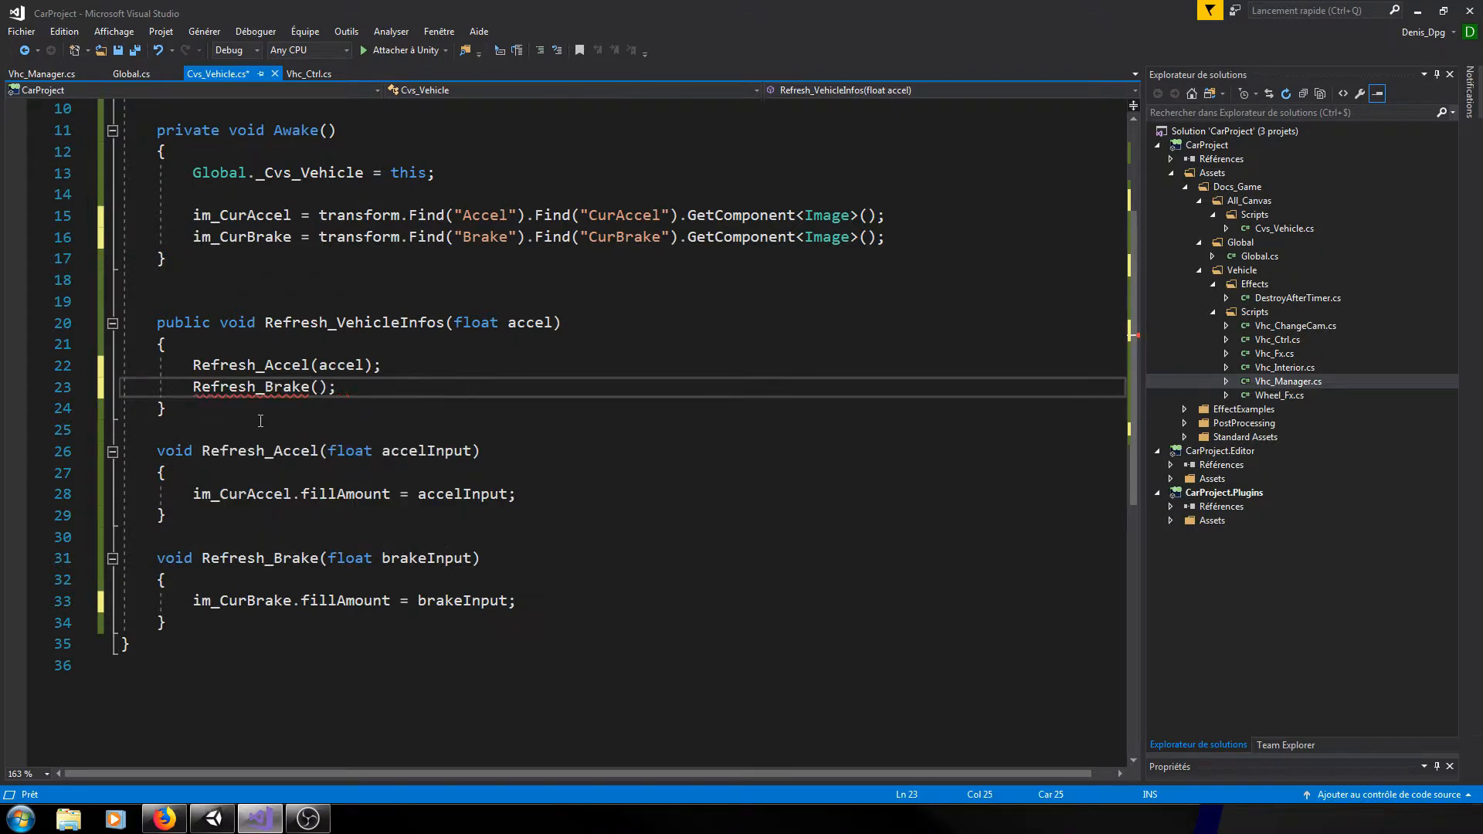
- Add a second parameter, float brake, to Refresh_VehicleInfos and pass brake to the Refresh_Brake call
left_click(553, 322)
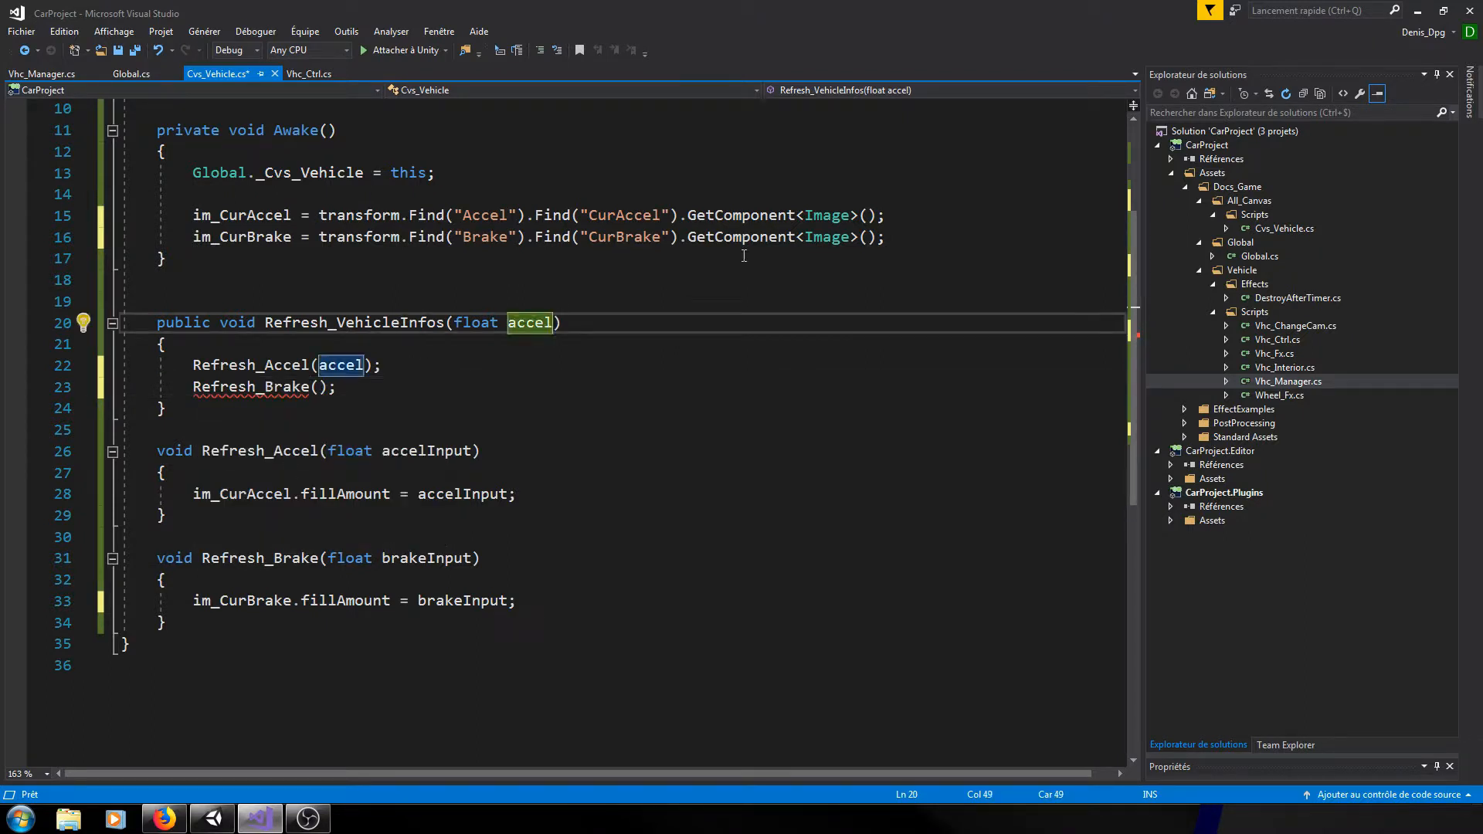
type(", float b")
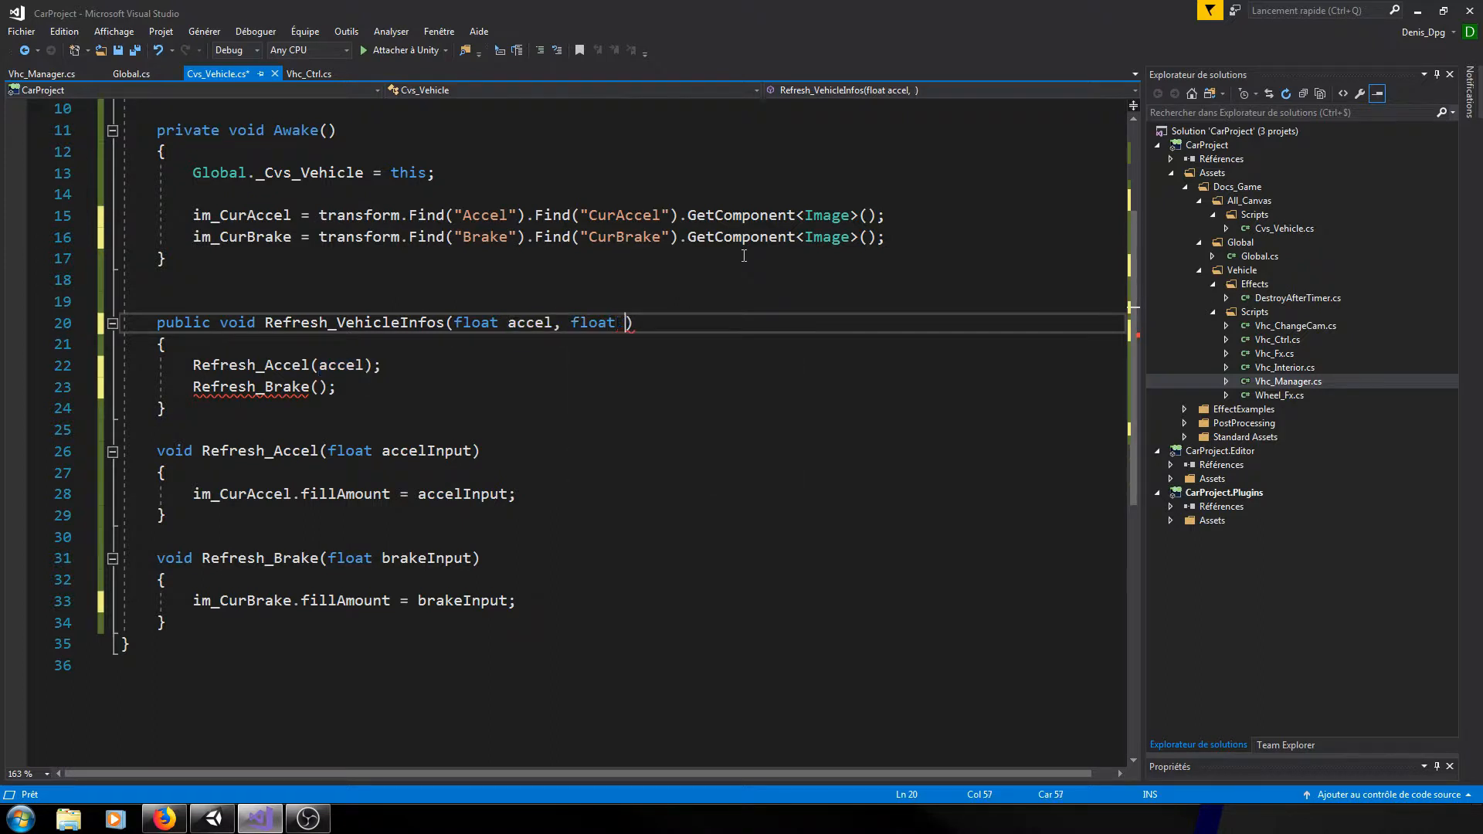
type("rake")
left_click(313, 388)
type("brak")
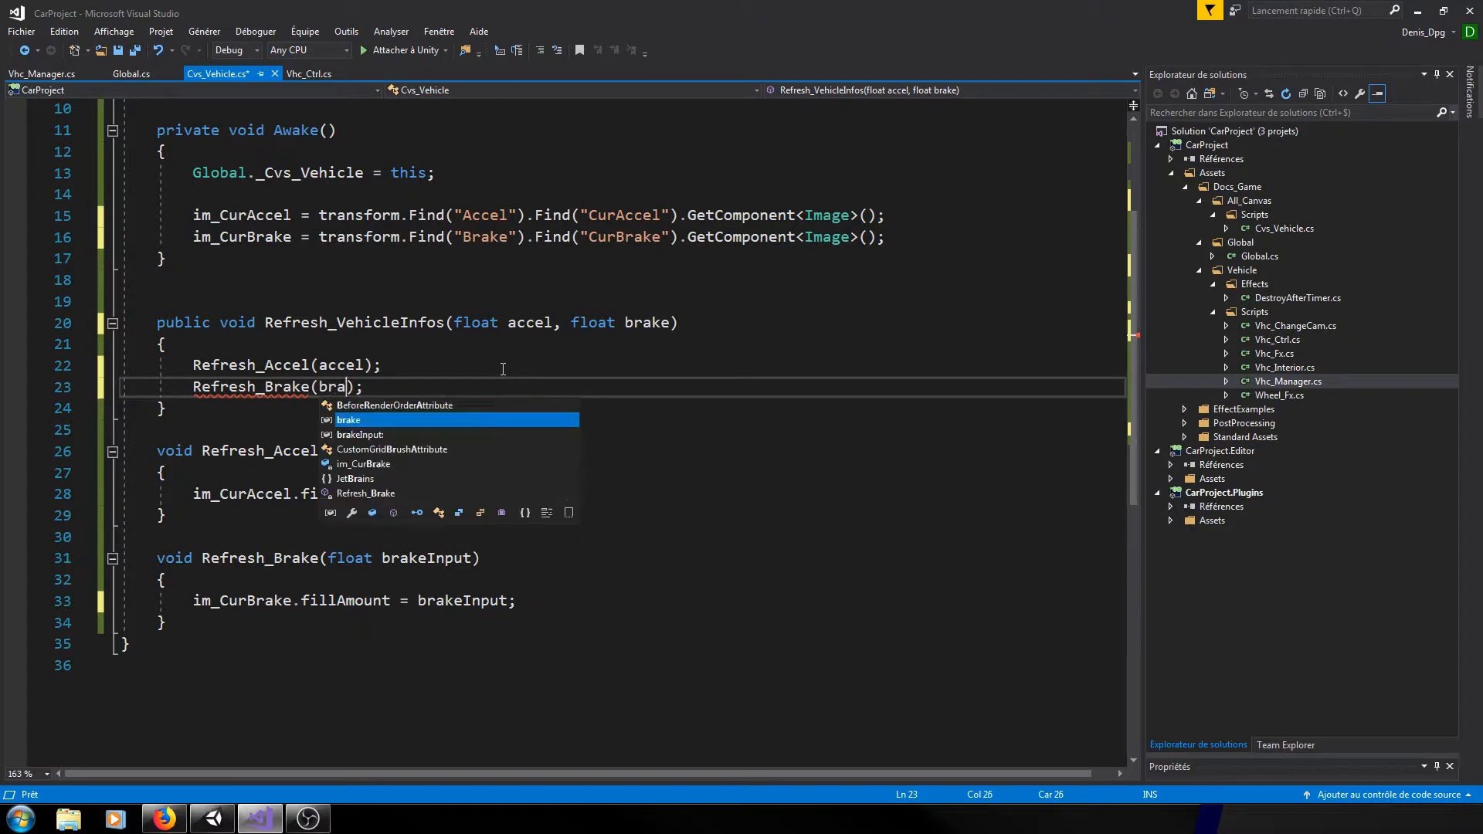
type("e")
key("End")
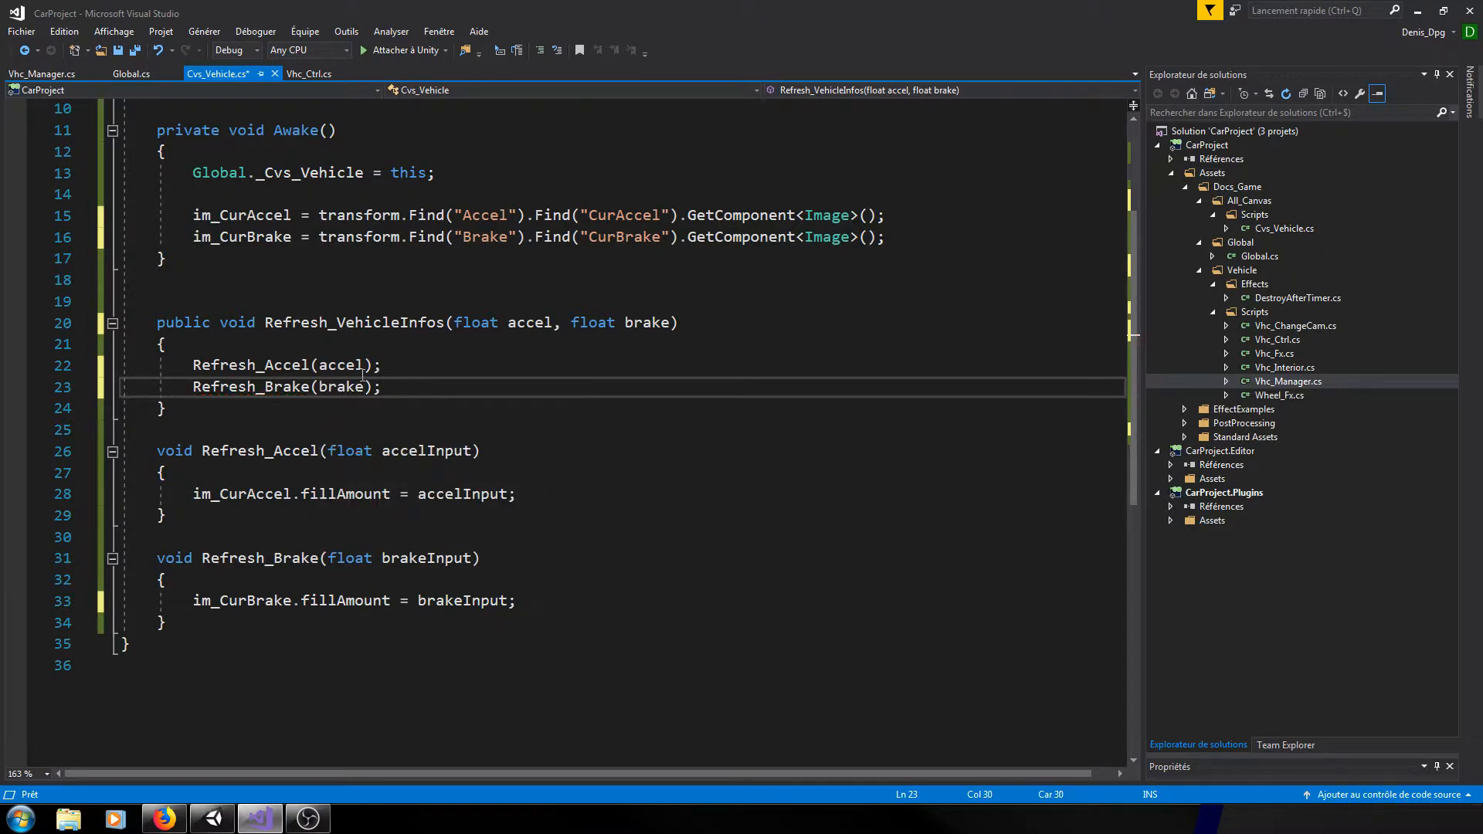
- In Vhc_Ctrl.cs, pass brakeInput as the second argument of the Refresh_VehicleInfos call in Move, and save all files
left_click(307, 75)
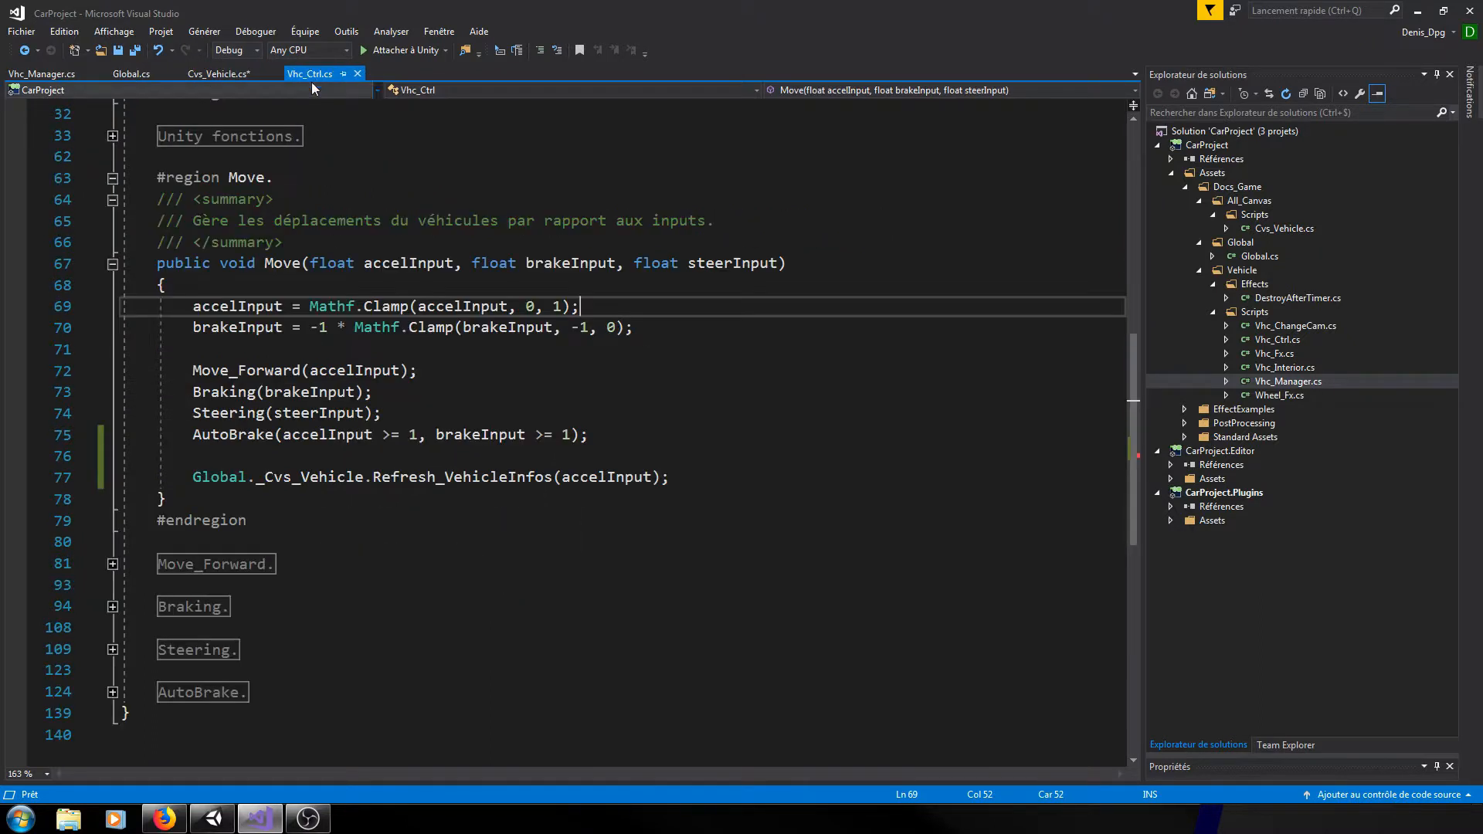
left_click(654, 478)
type(",")
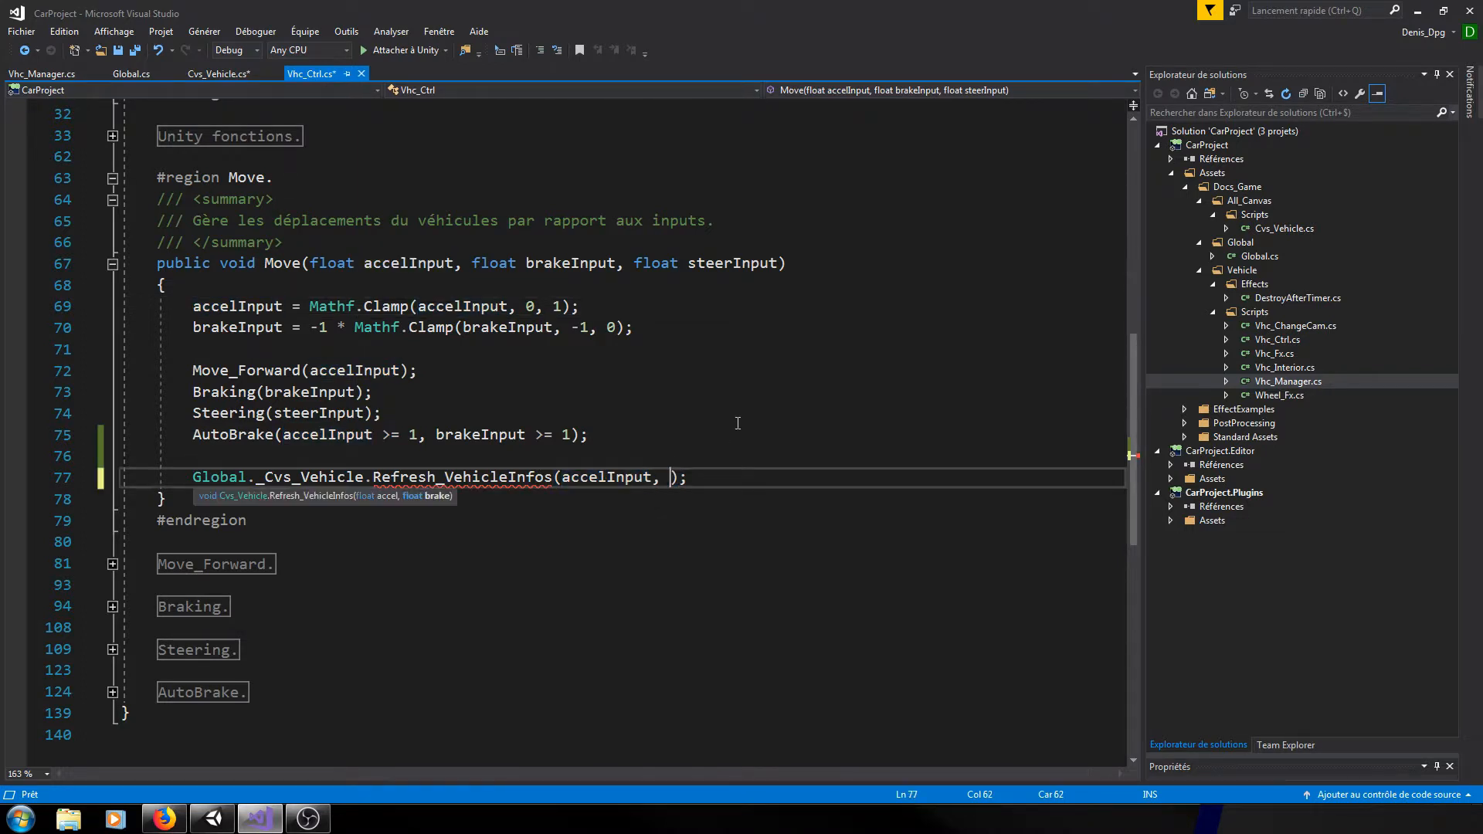
left_click_drag(454, 328, 633, 331)
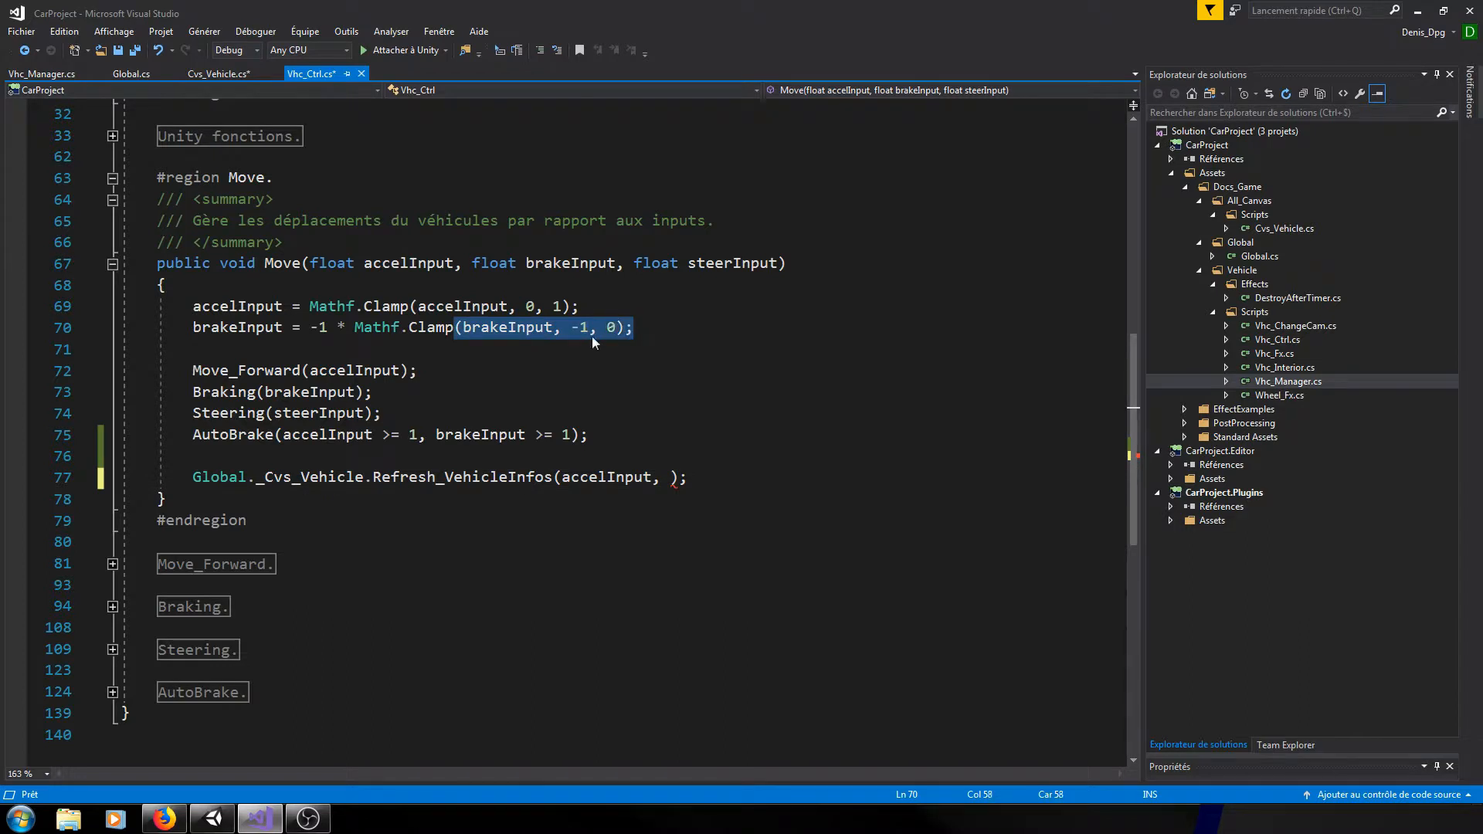
left_click(462, 334)
left_click(221, 329)
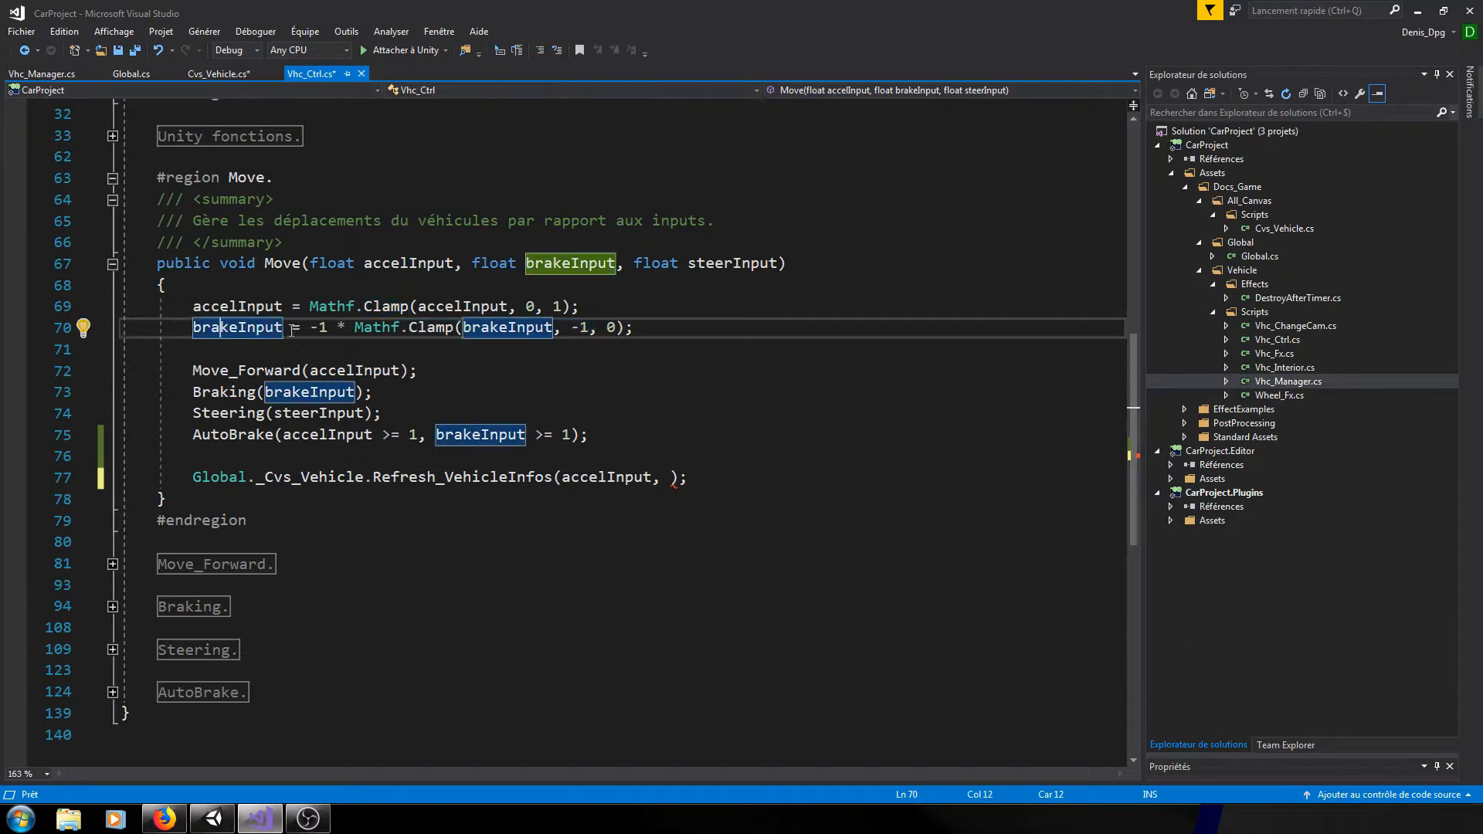
left_click(669, 477)
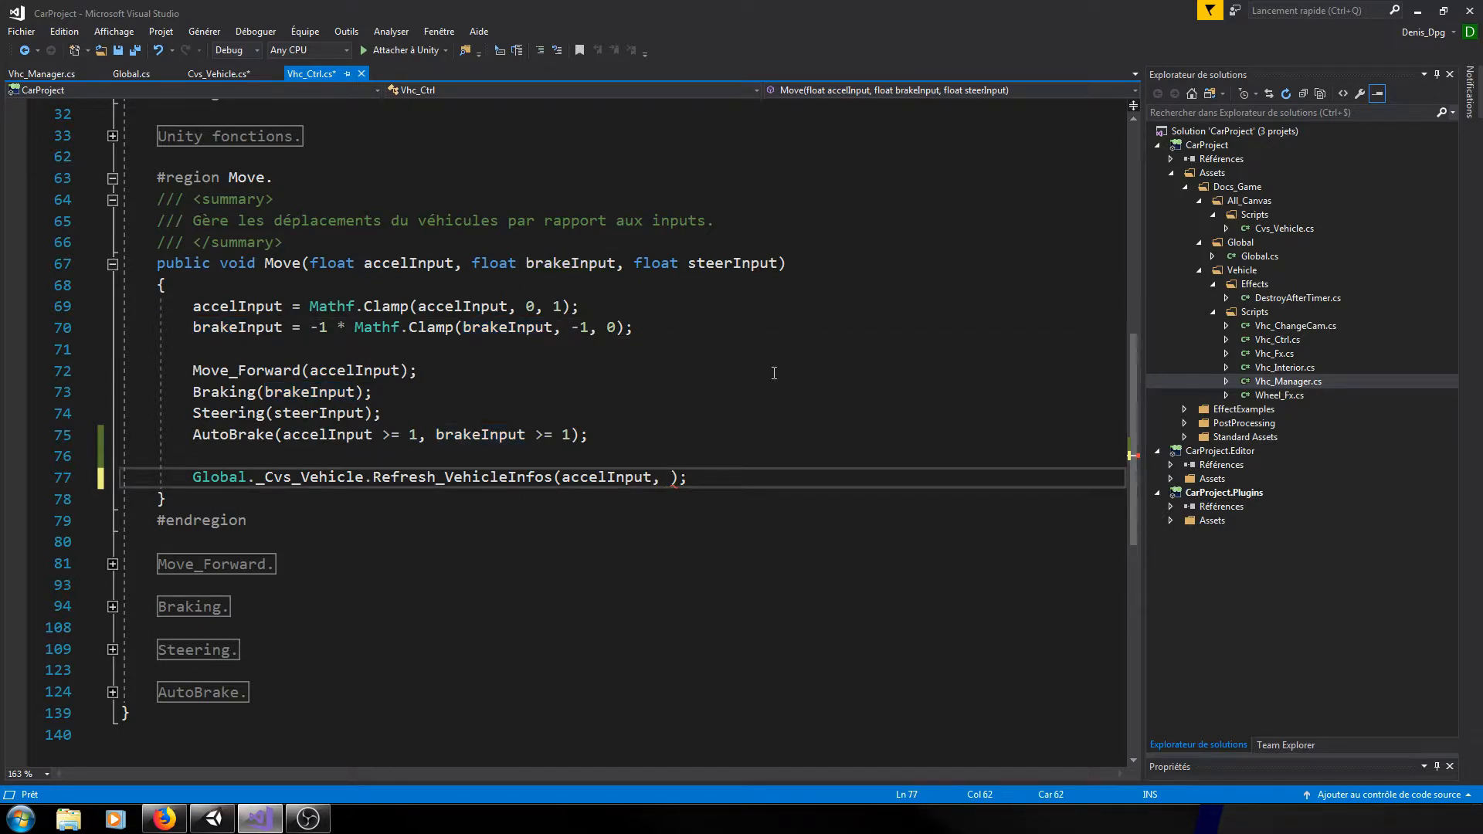
type("brakeInput")
key("ctrl+shift+s")
- Switch to Unity and play the scene, alternately accelerating and braking the car to test both input bars, and stop play mode
left_click(212, 818)
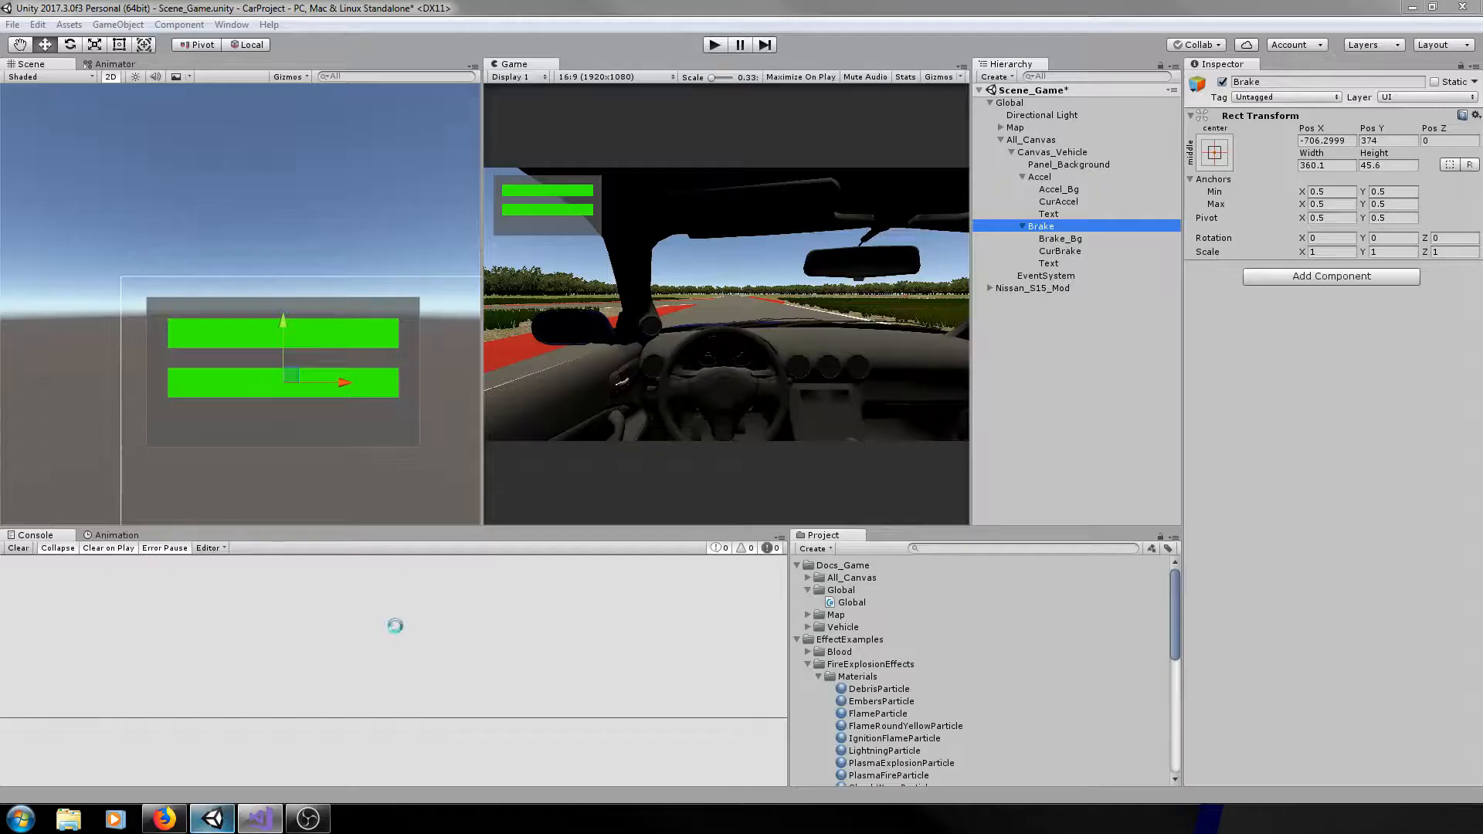
left_click(713, 45)
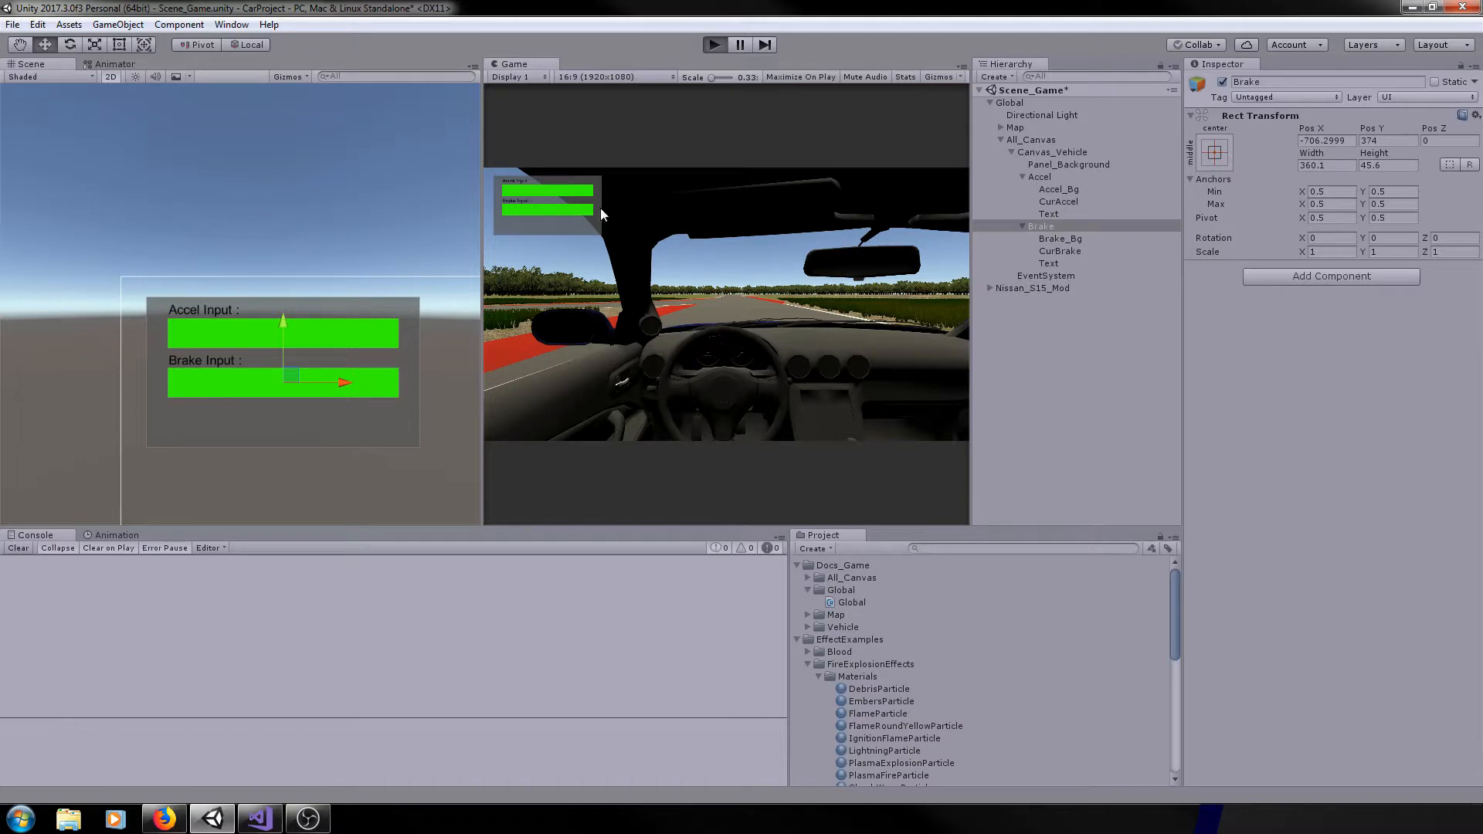
key("Up")
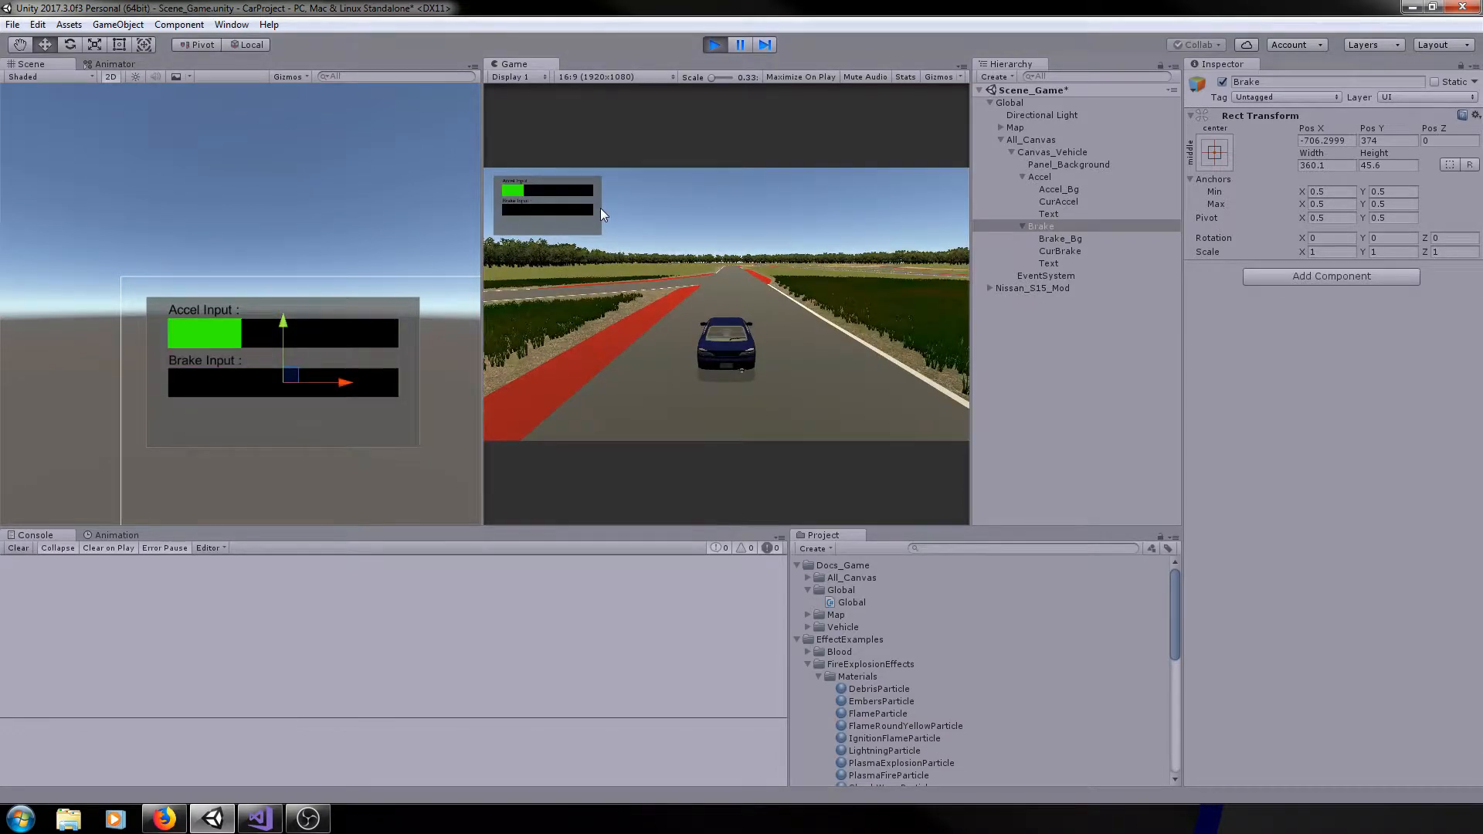
key("Down")
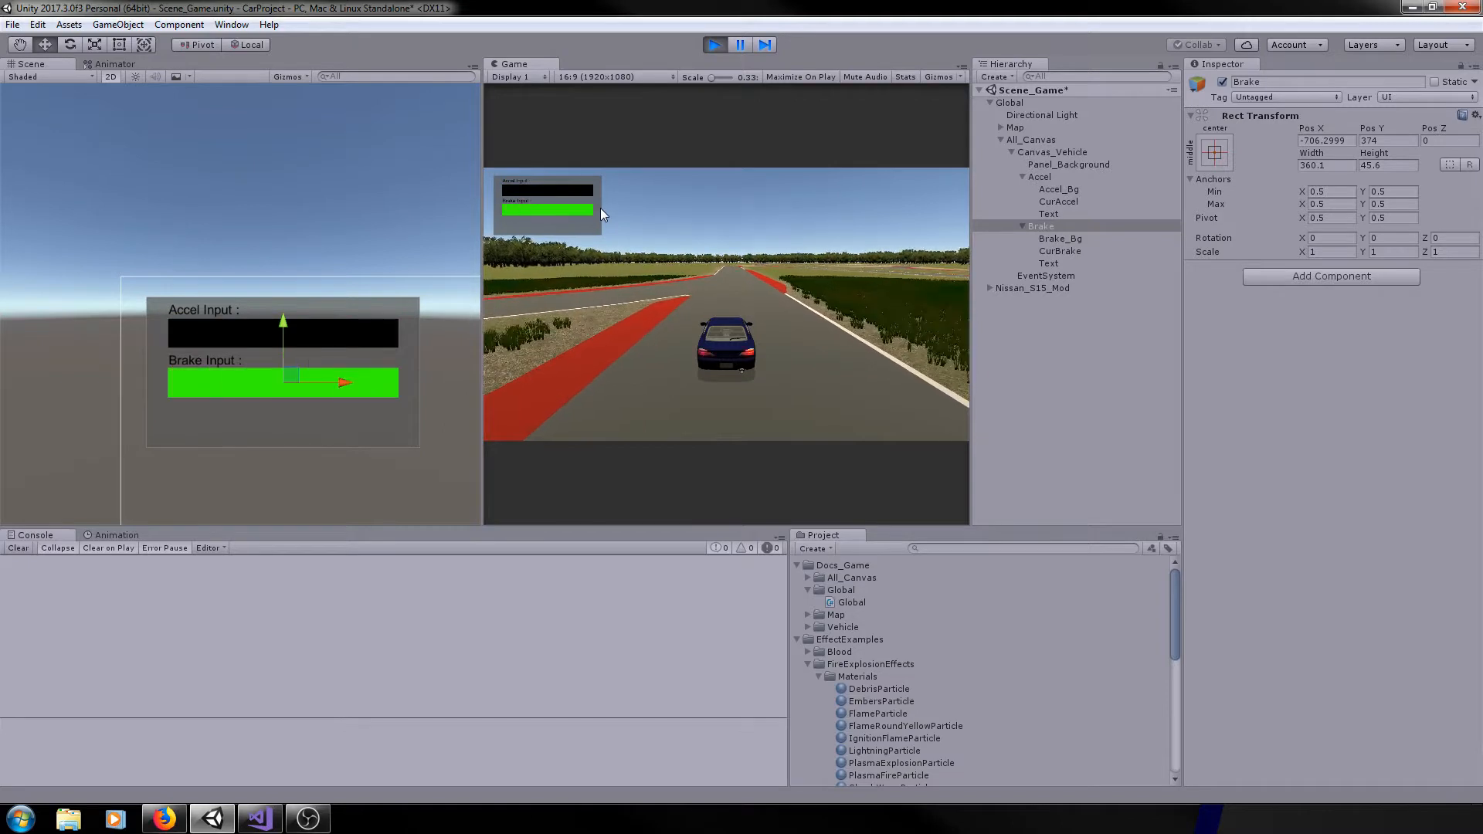
key("Down")
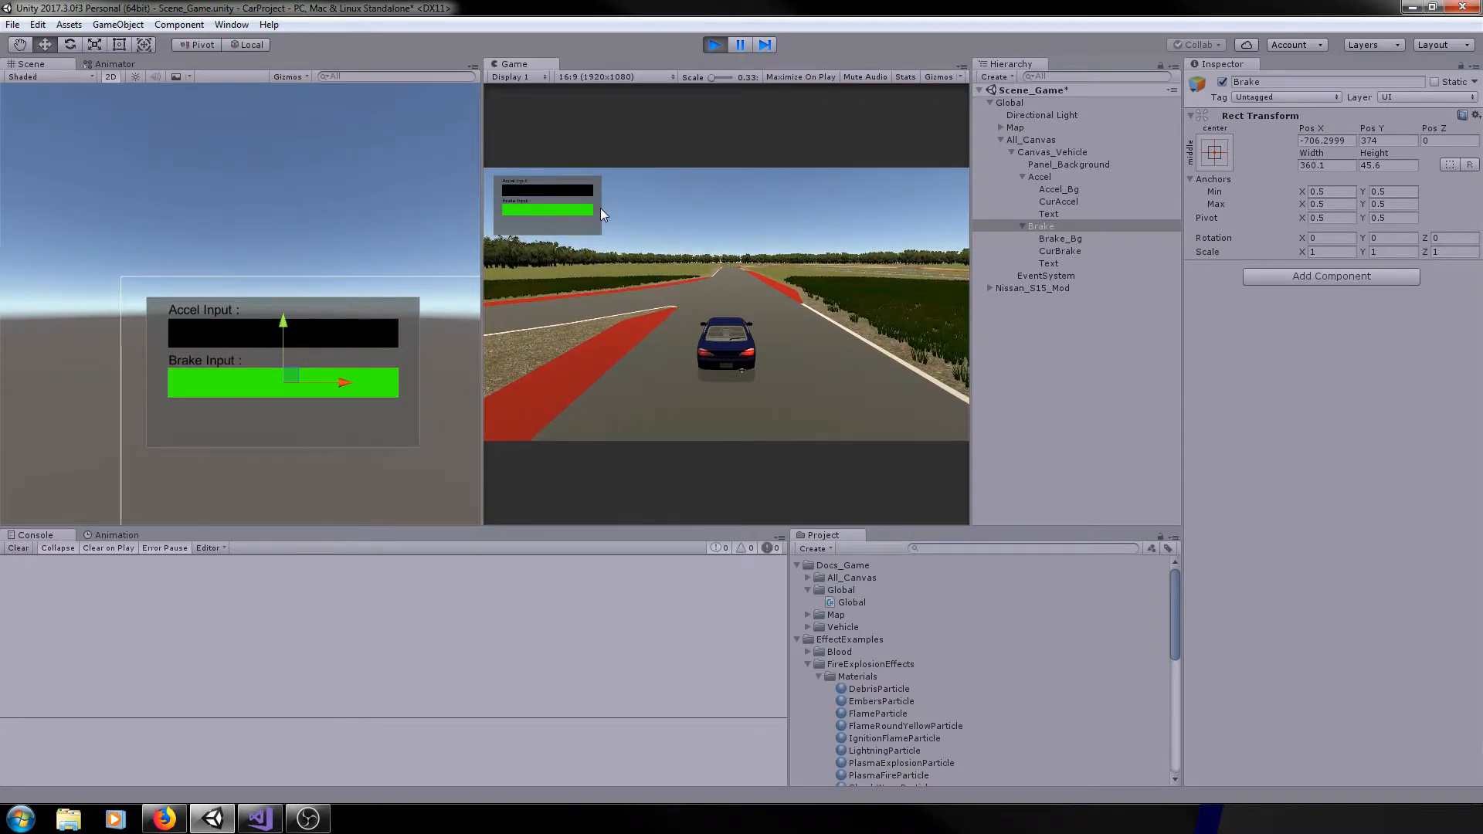
key("Down")
key("Up")
key("Down")
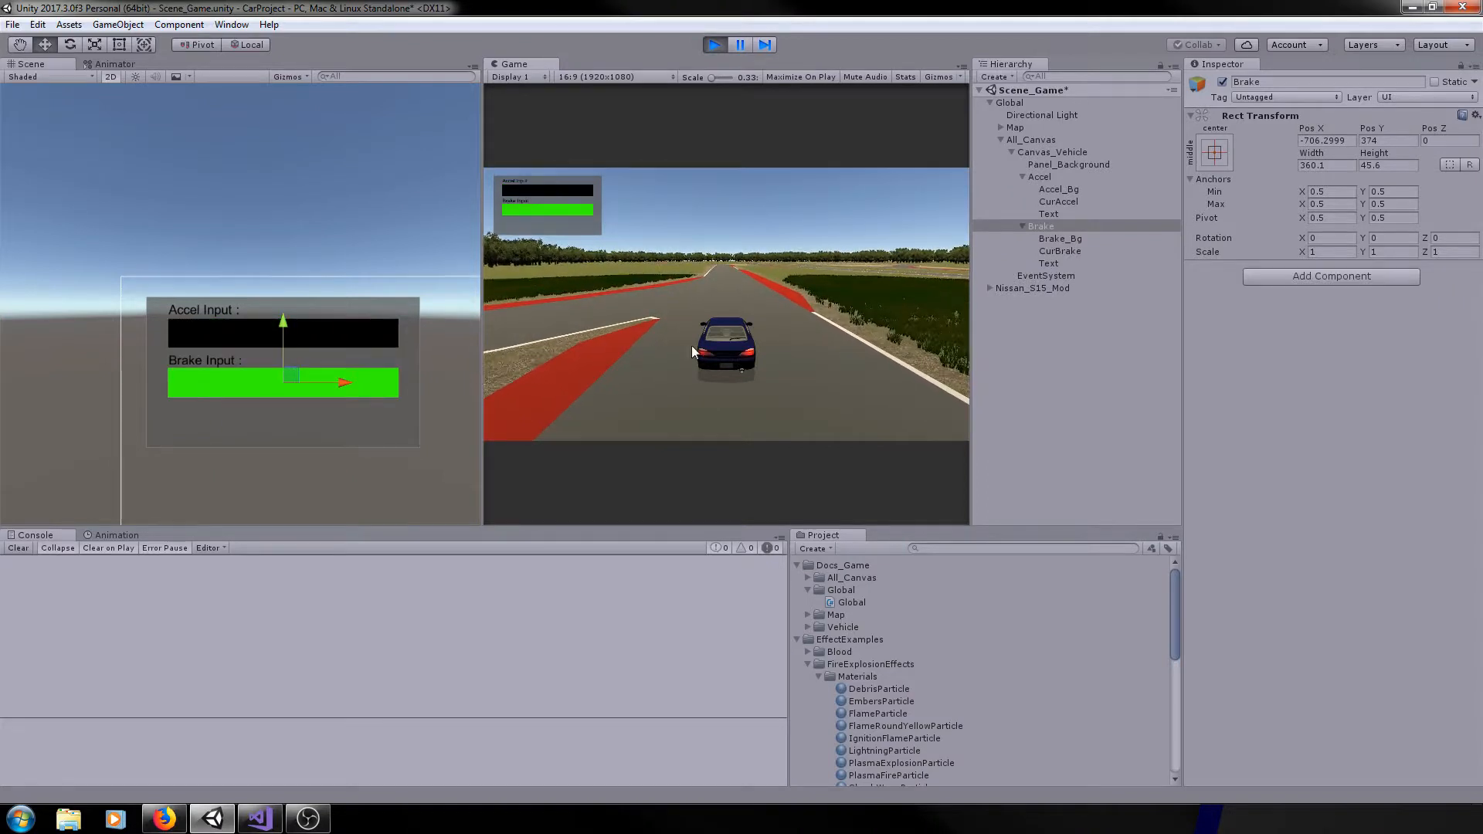
key("Down")
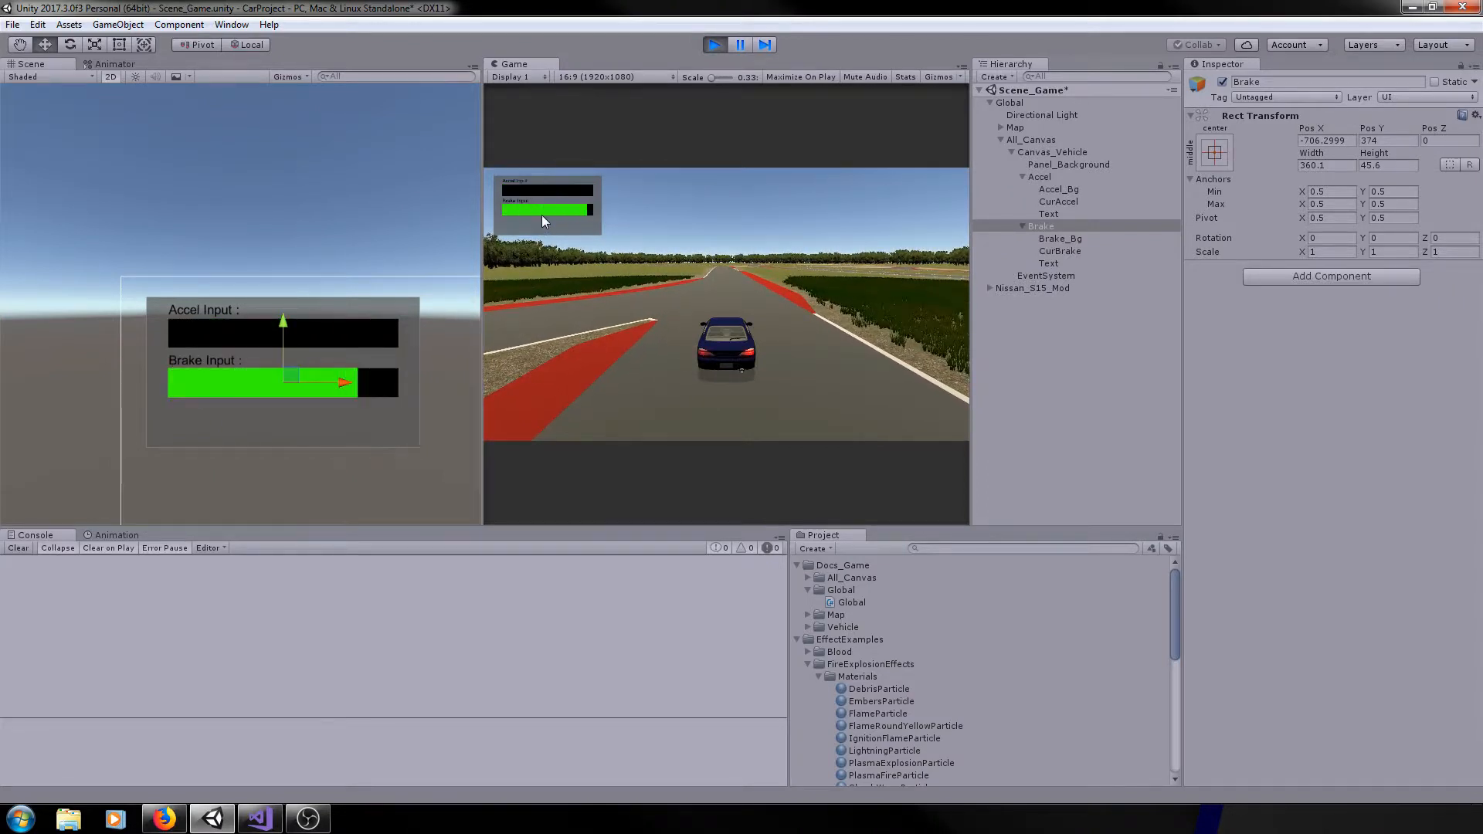
key("Down")
key("Down")
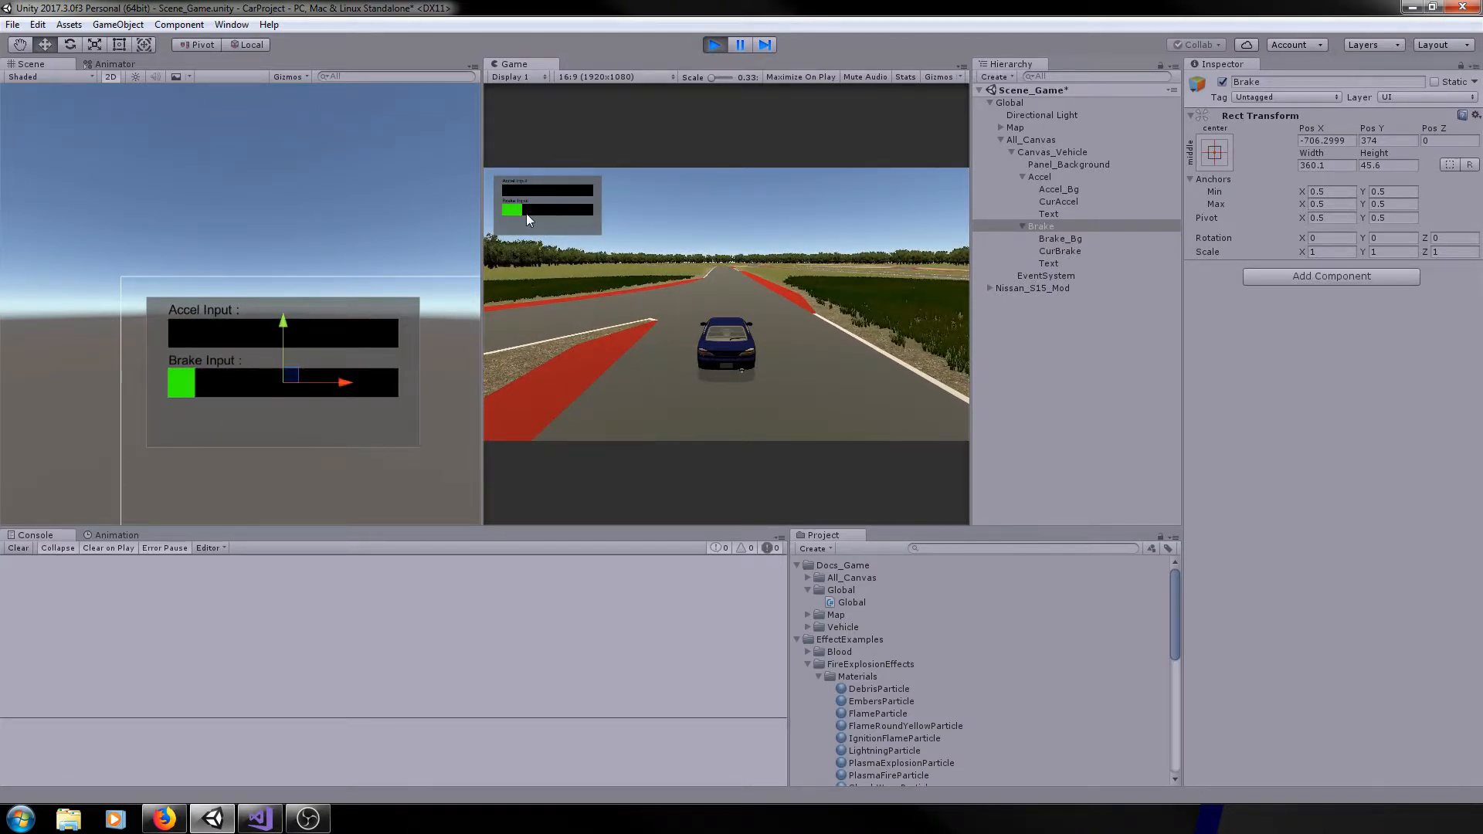
key("Down")
key("Down")
key("Down")
key("Down")
key("Down")
key("Down")
key("Down")
key("Down")
key("Down")
key("Down")
key("Down")
key("Down")
key("Down")
key("Down")
key("Up")
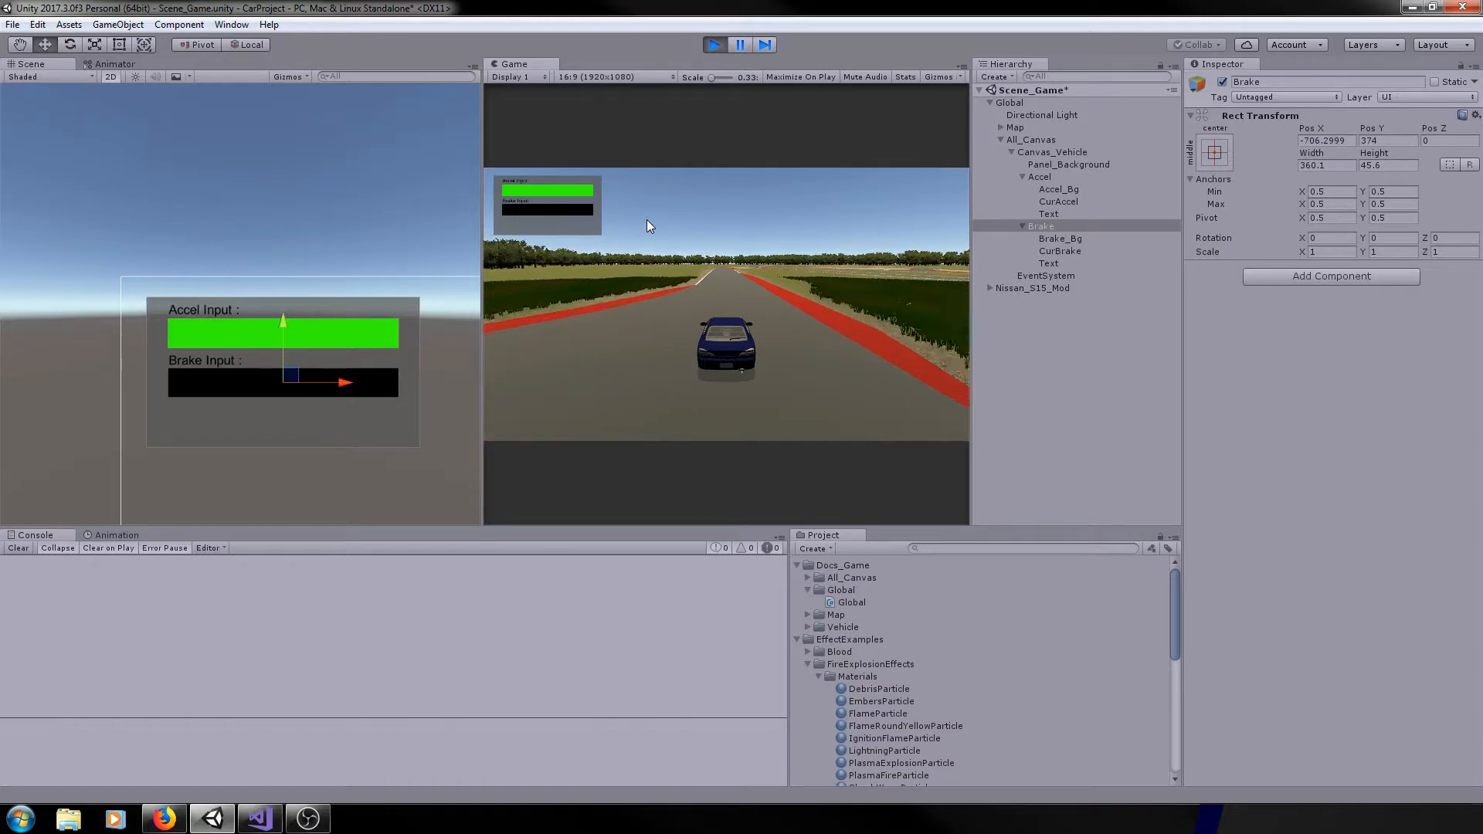
key("Down")
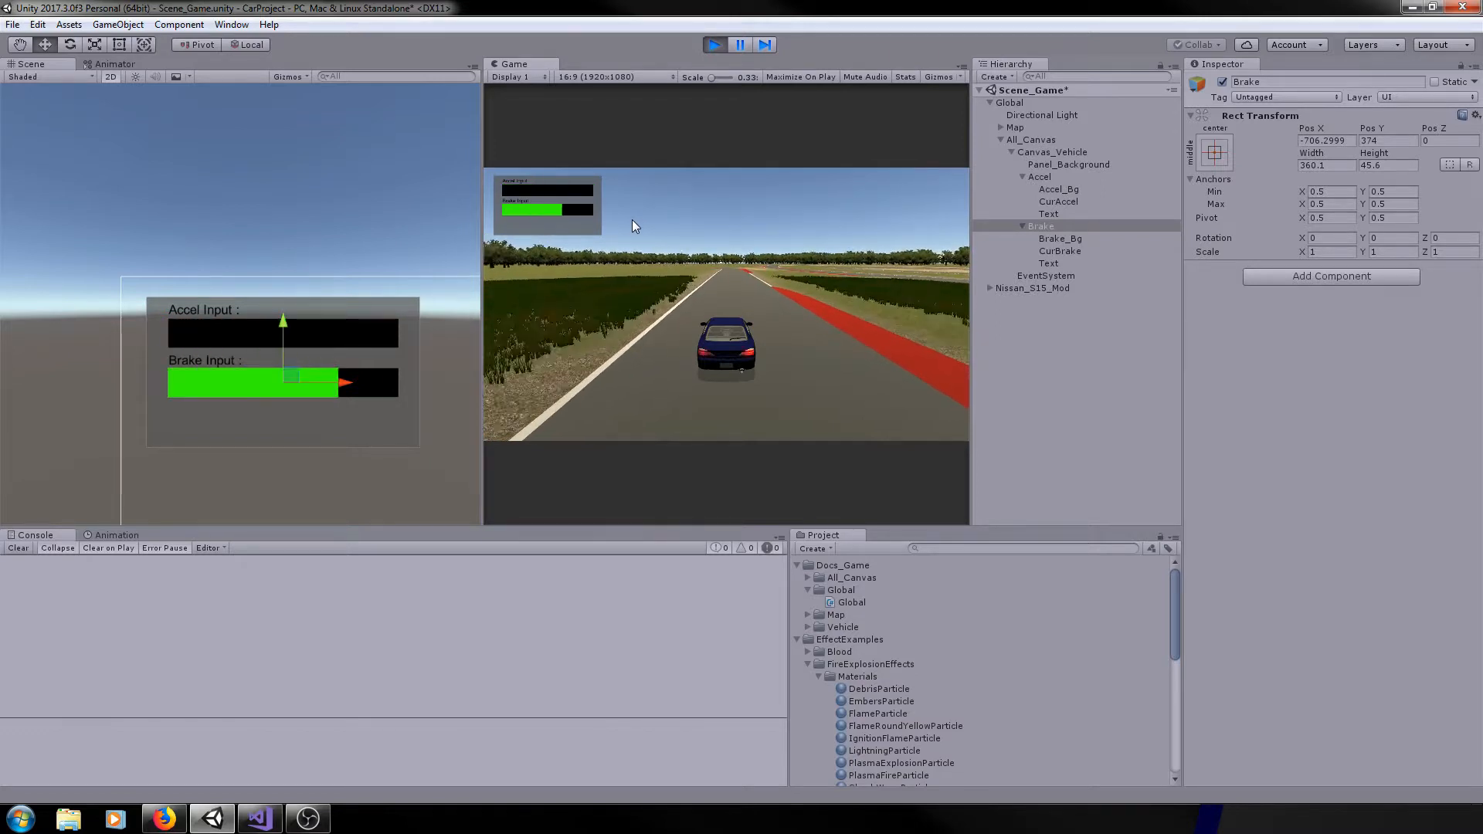
key("Up")
key("Down")
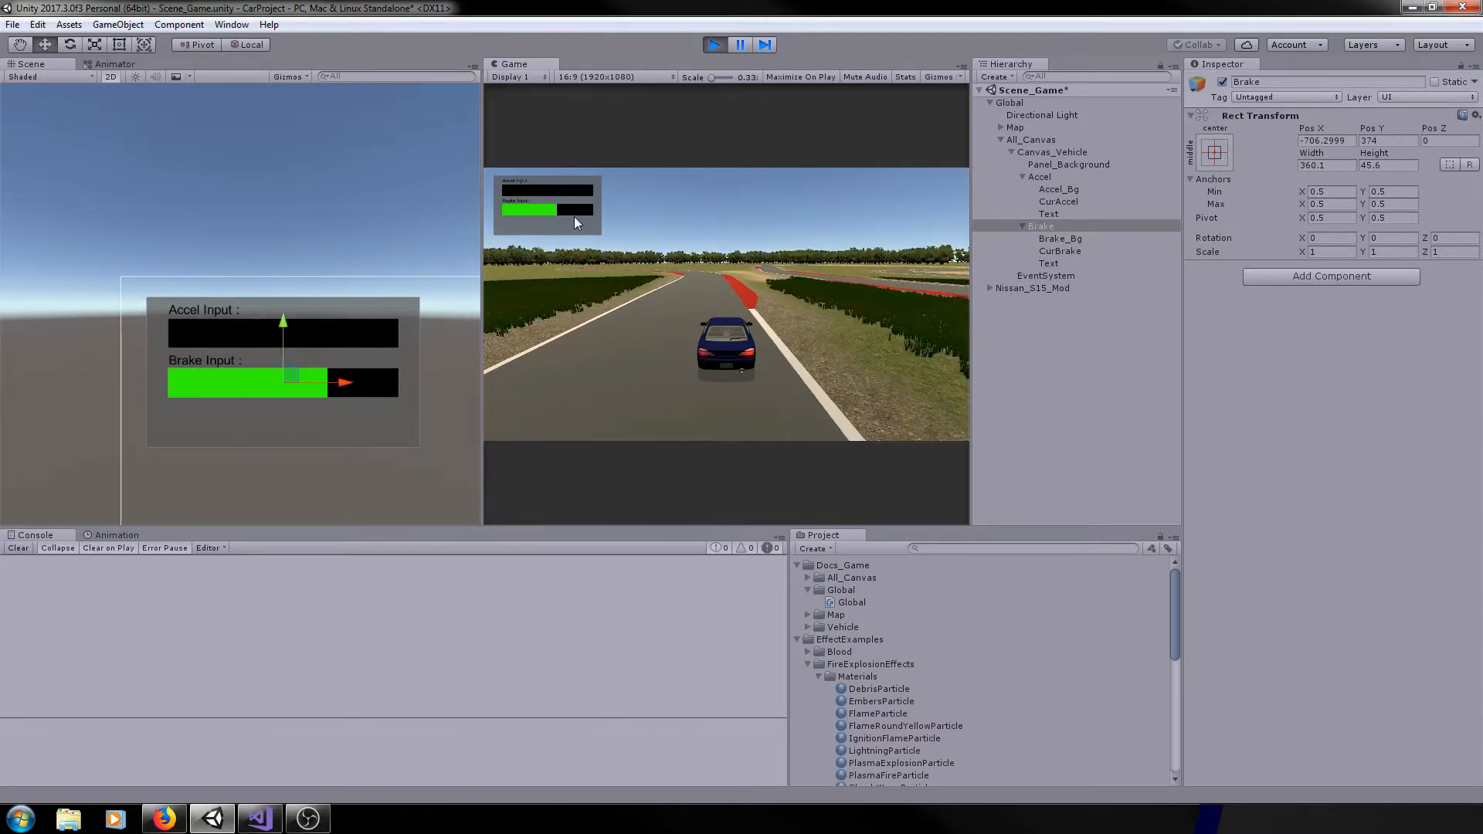
key("Down")
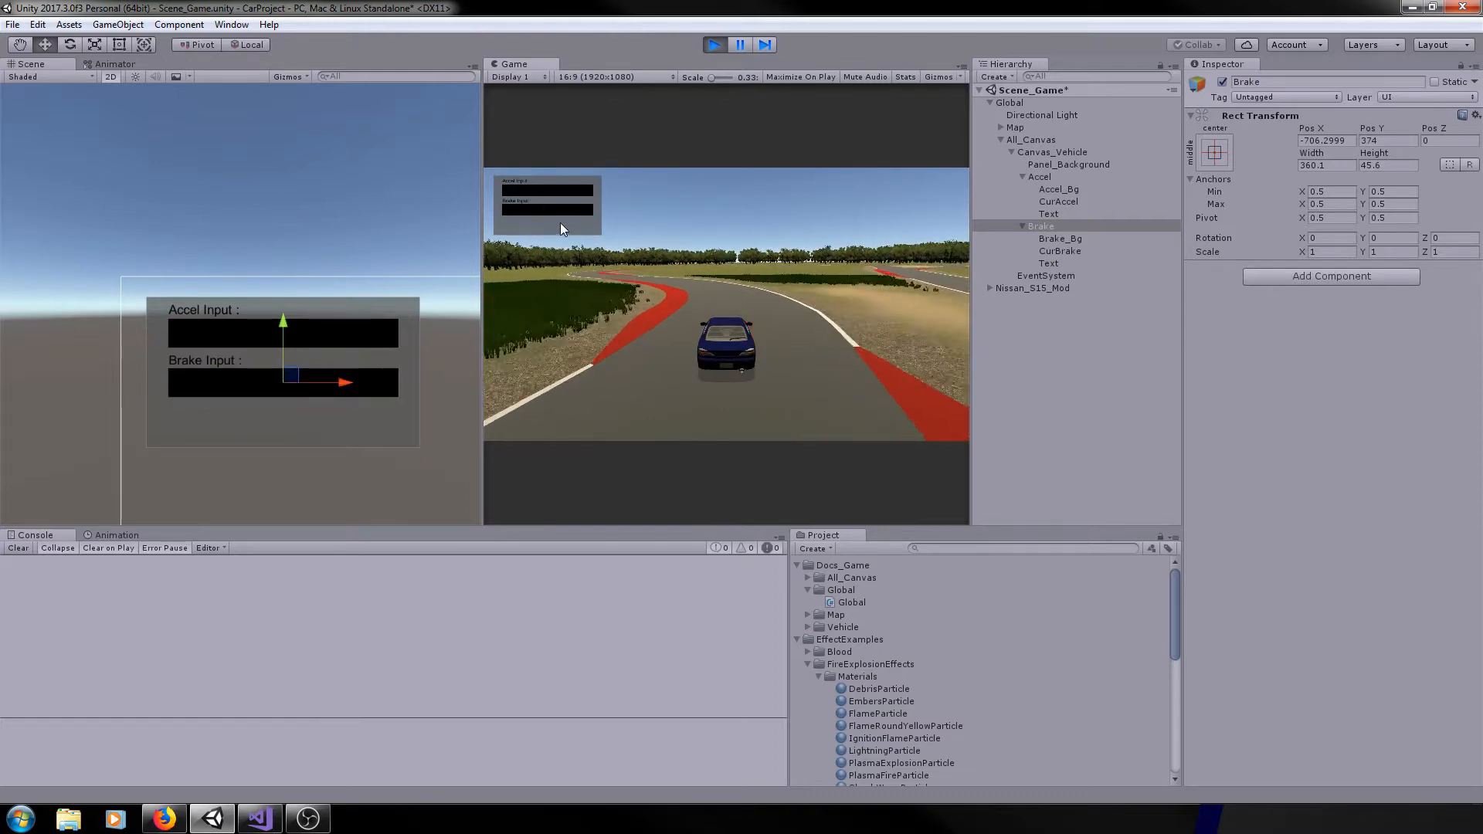
key("Up")
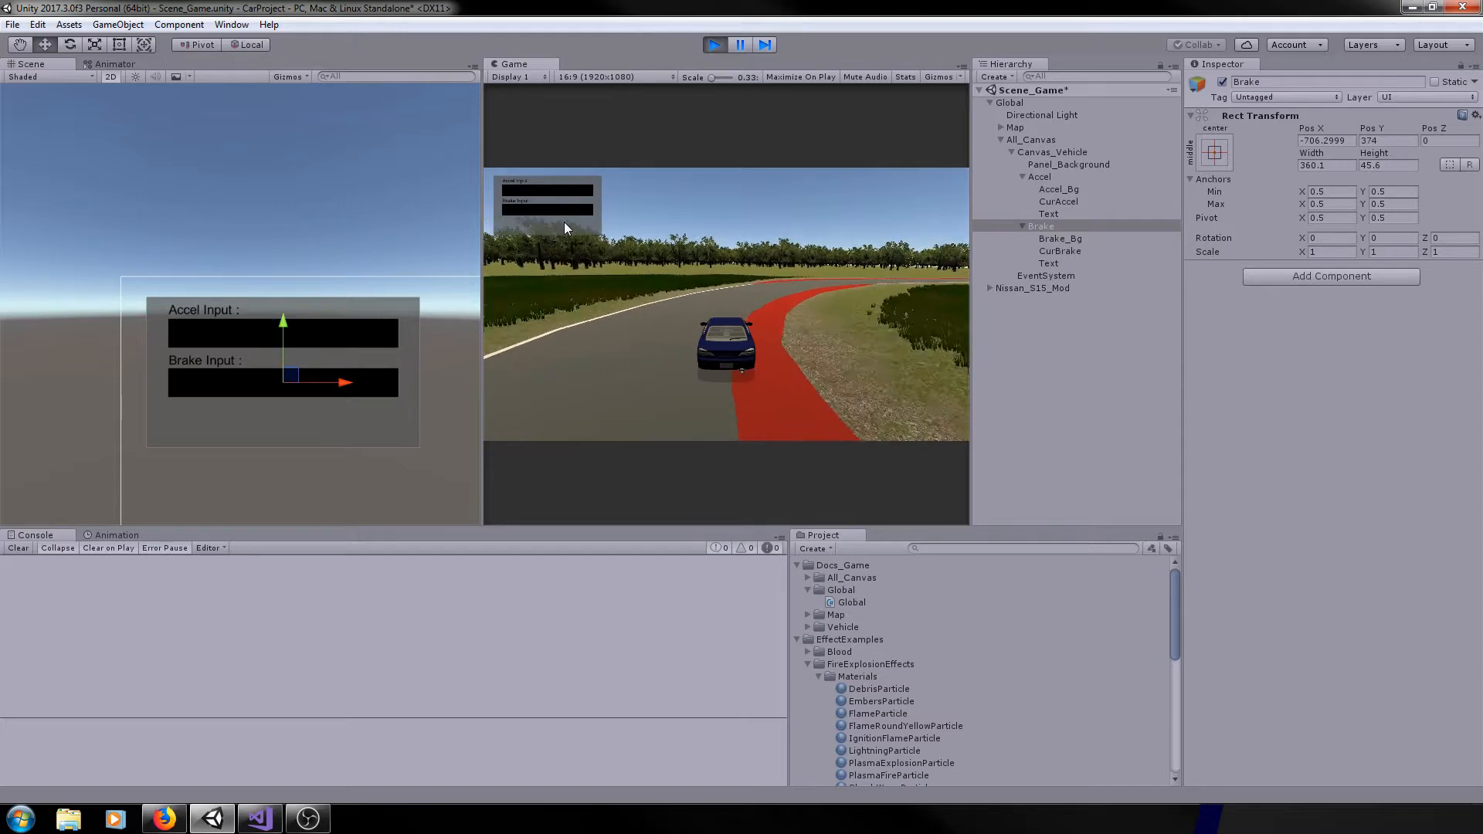
key("Up")
key("Up")
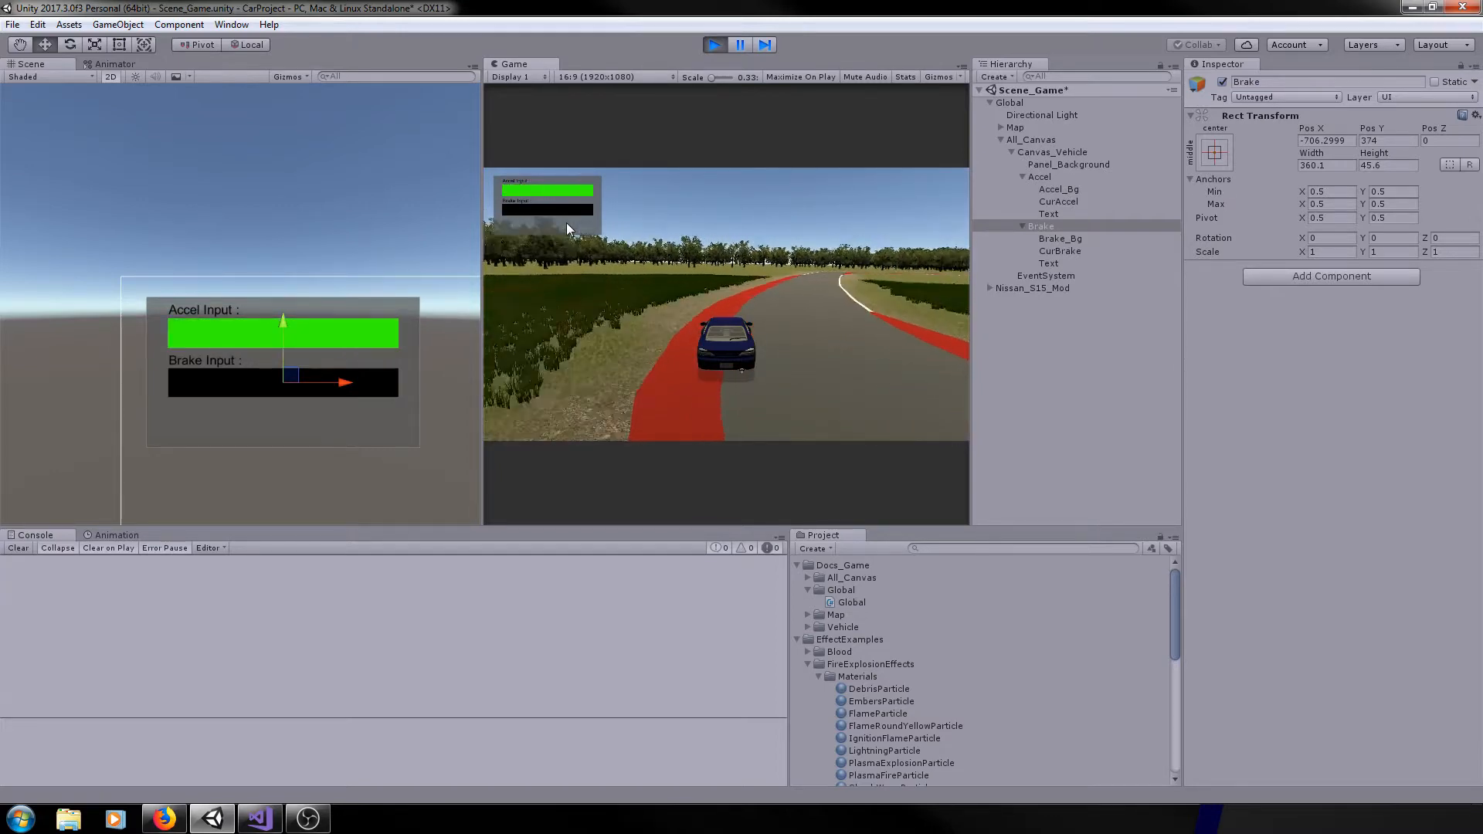
key("Up")
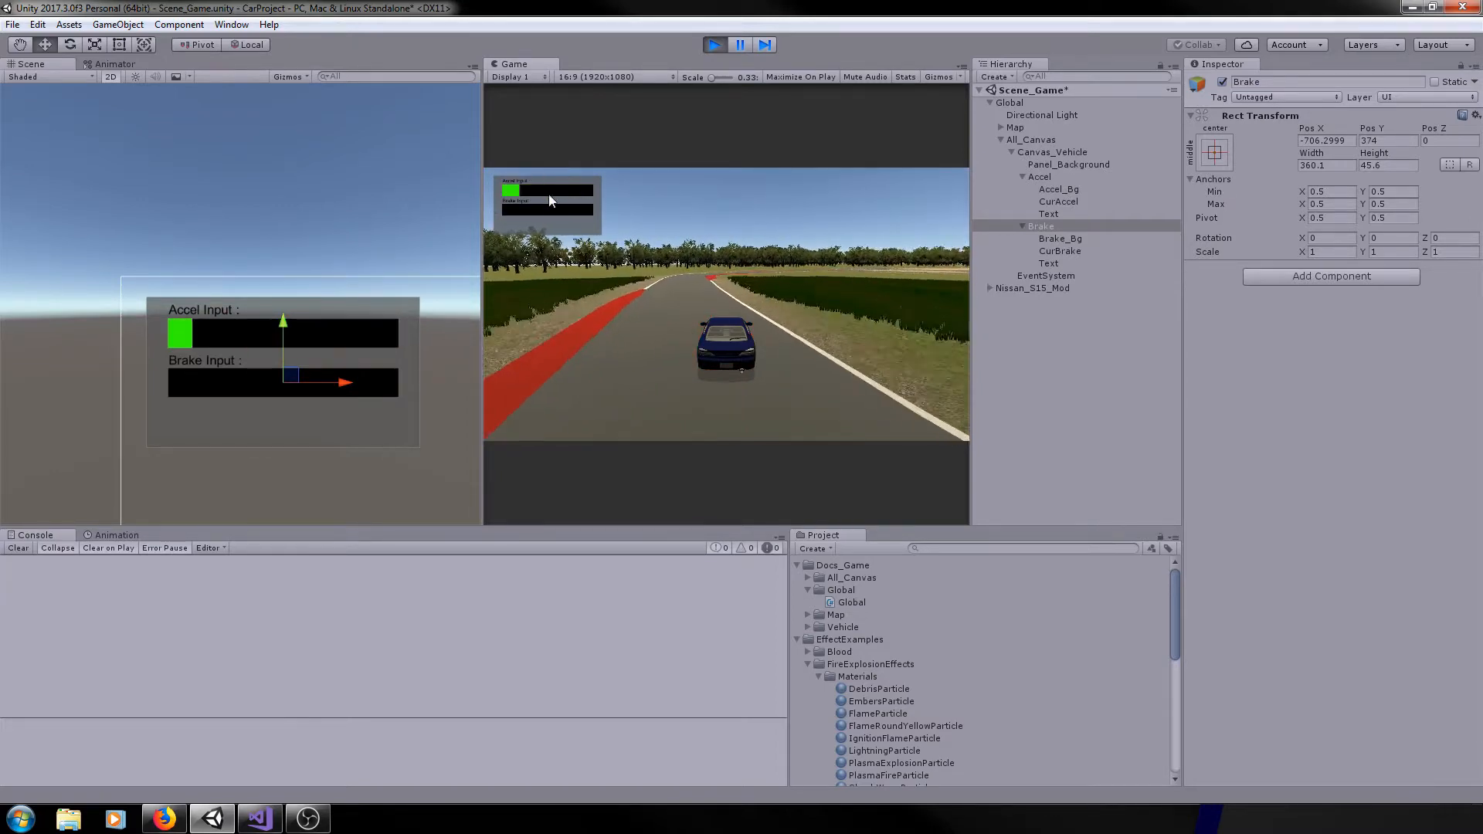
key("Down")
key("Down")
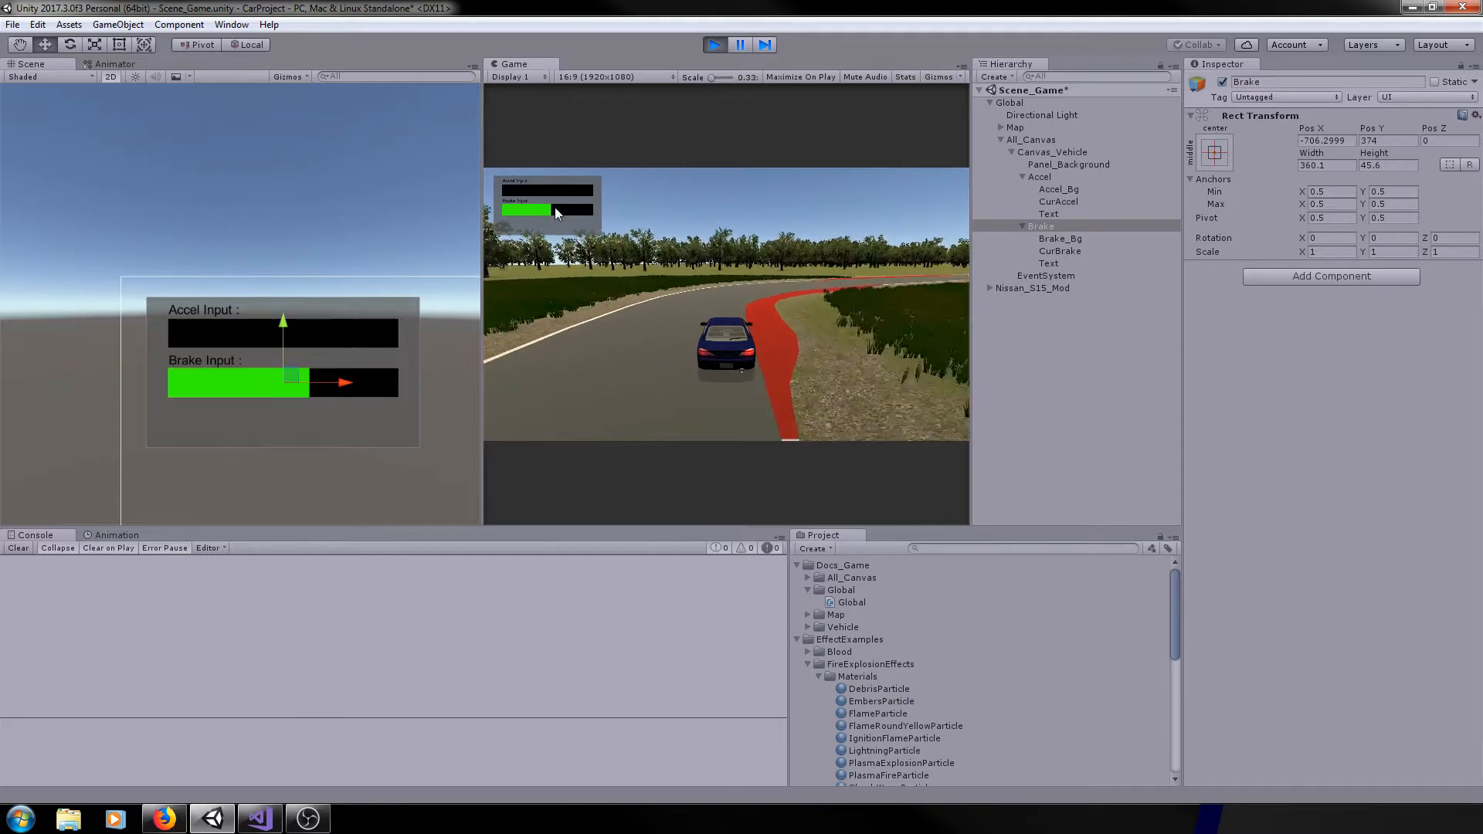
key("Up")
key("Up")
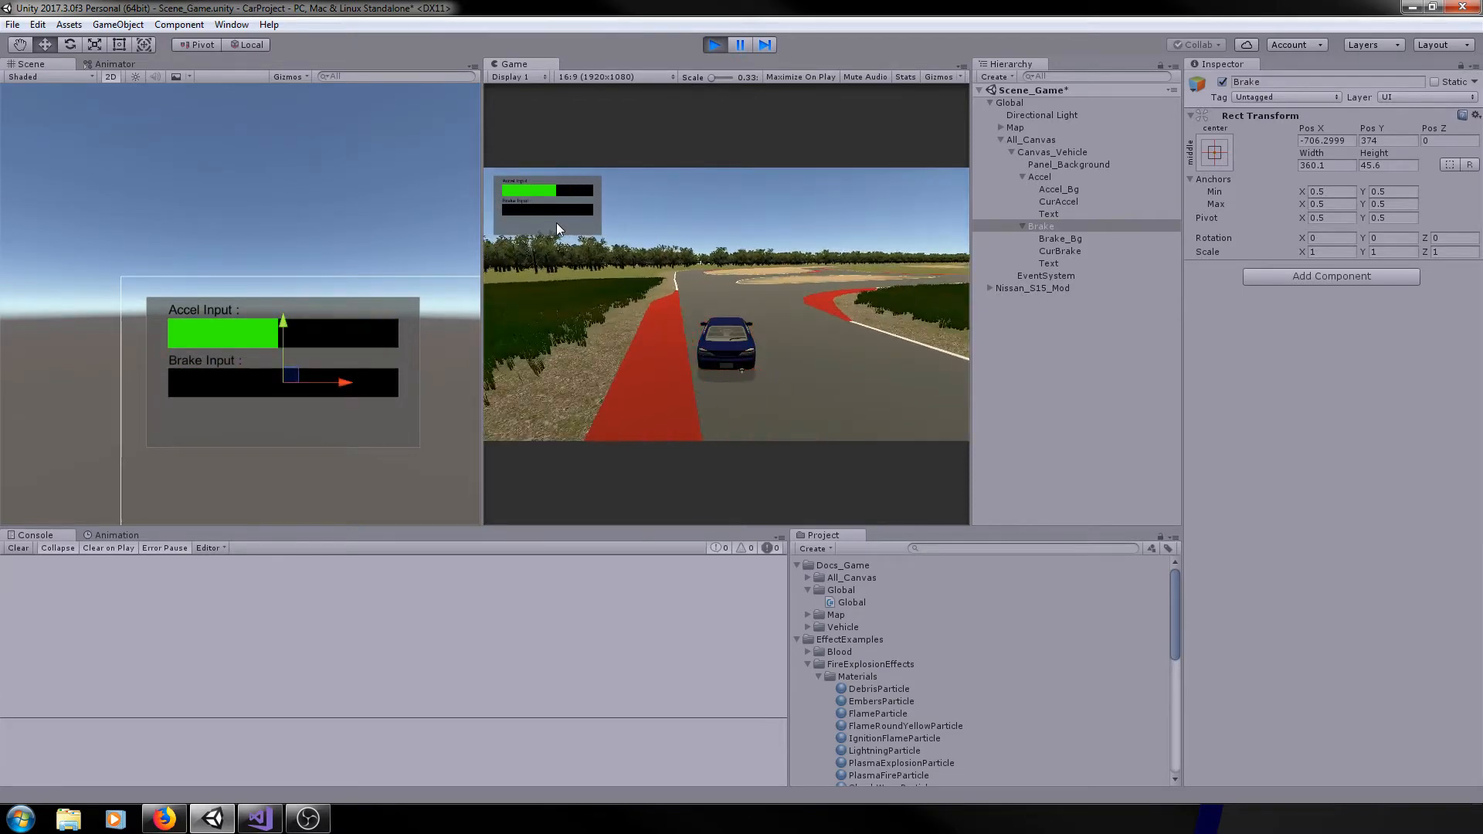
key("Down")
key("Down")
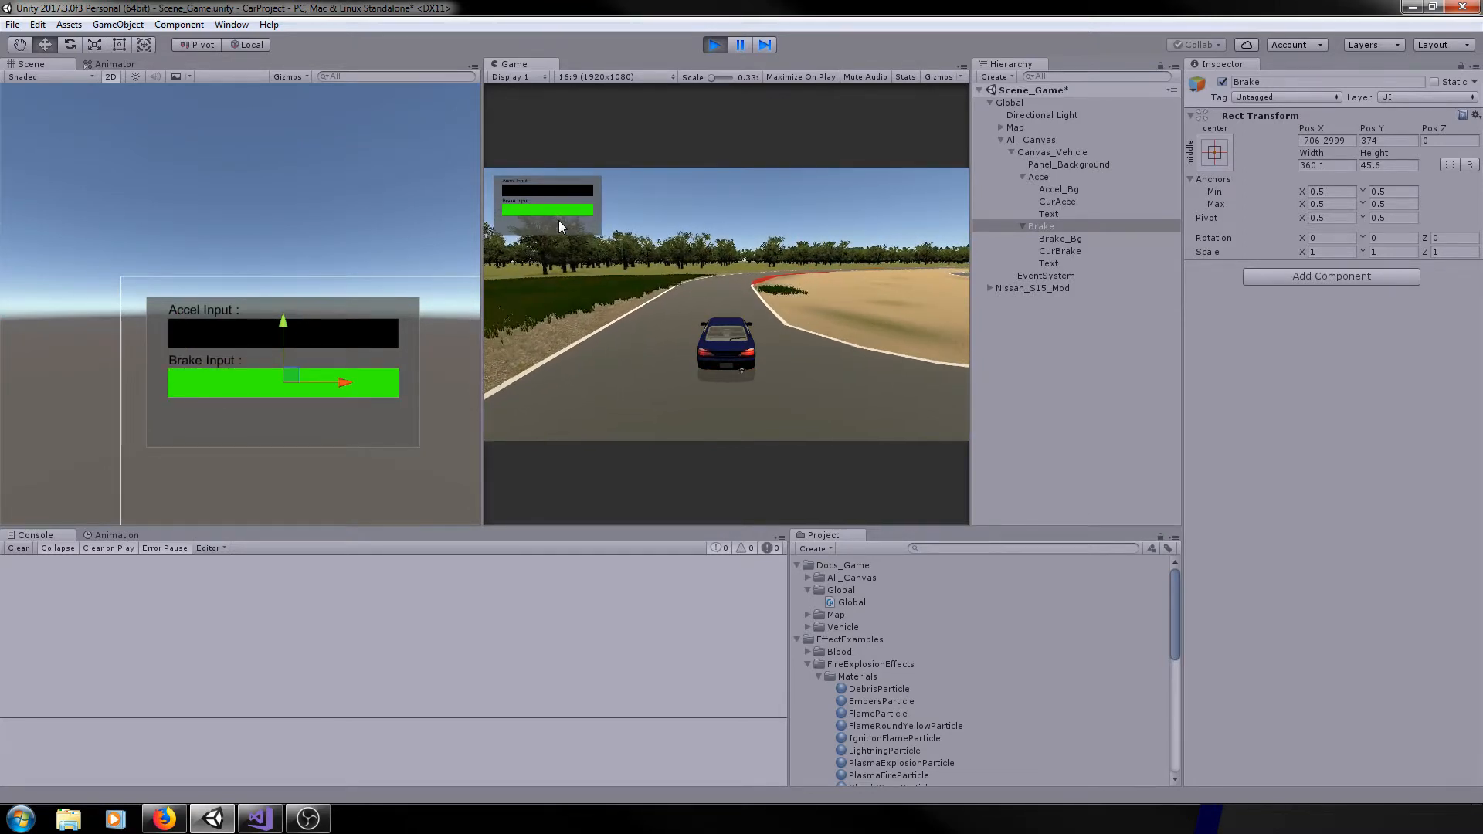
key("Up")
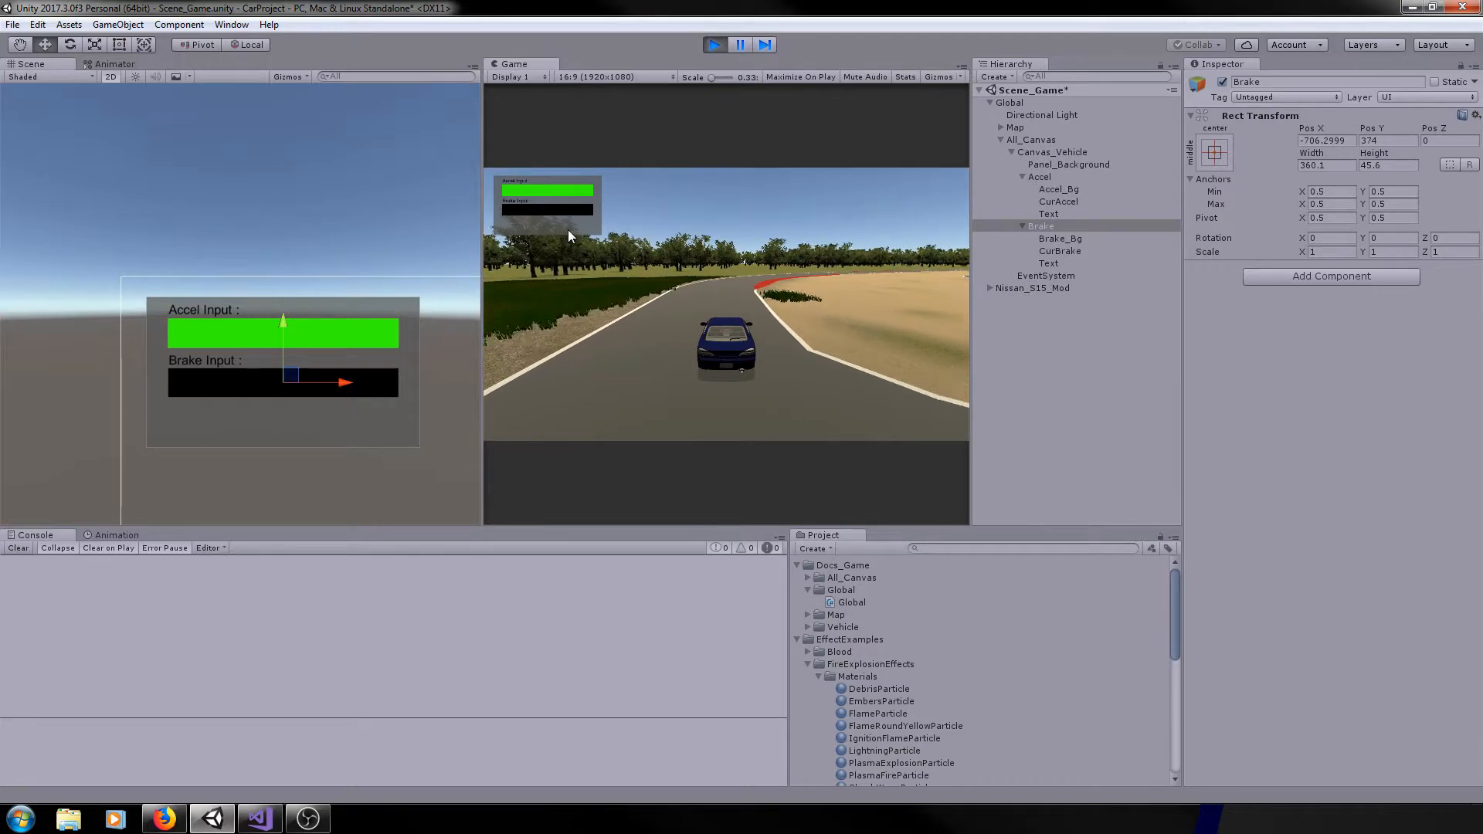
key("Down")
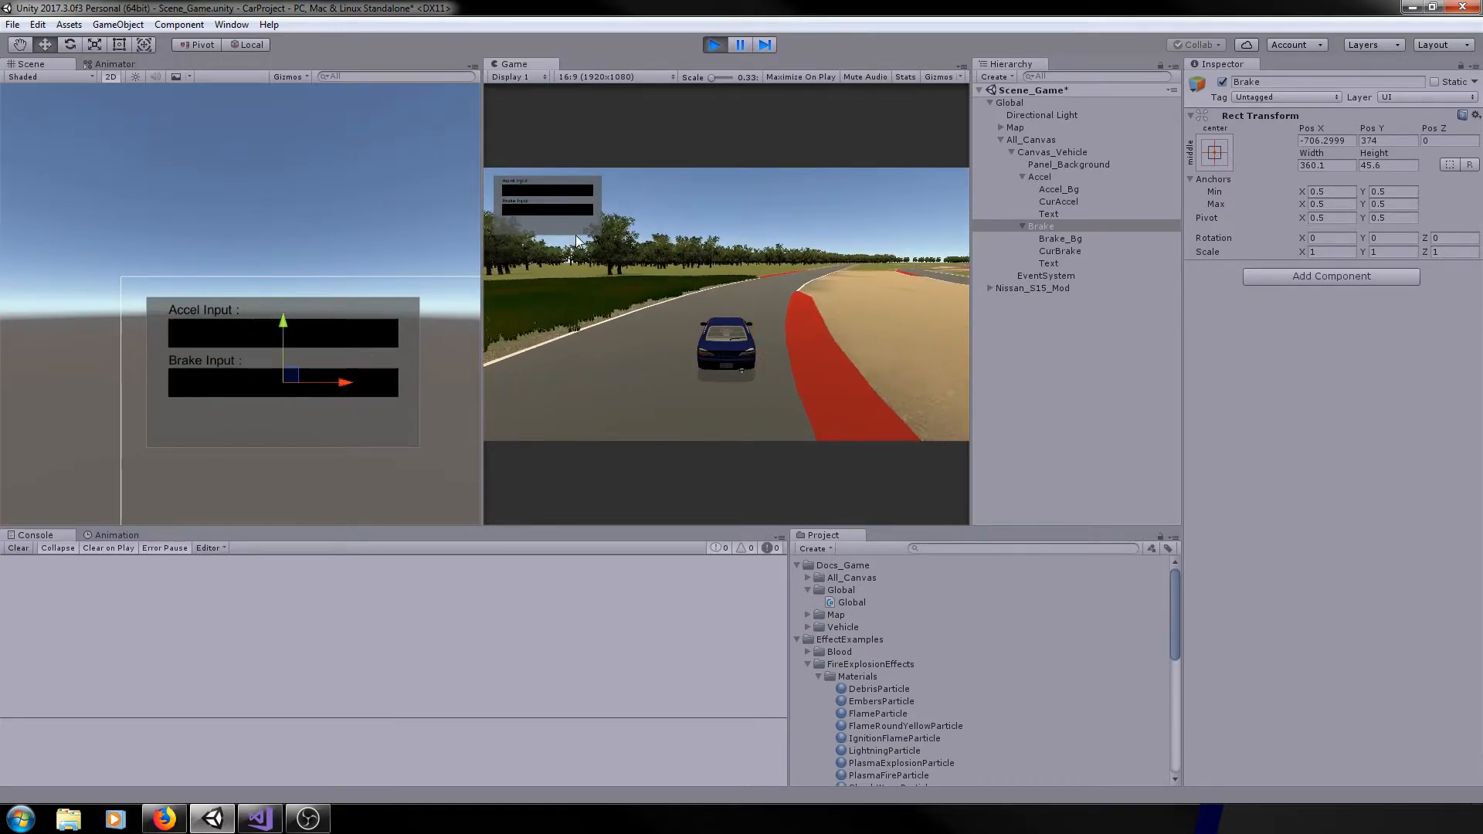
key("ctrl+p")
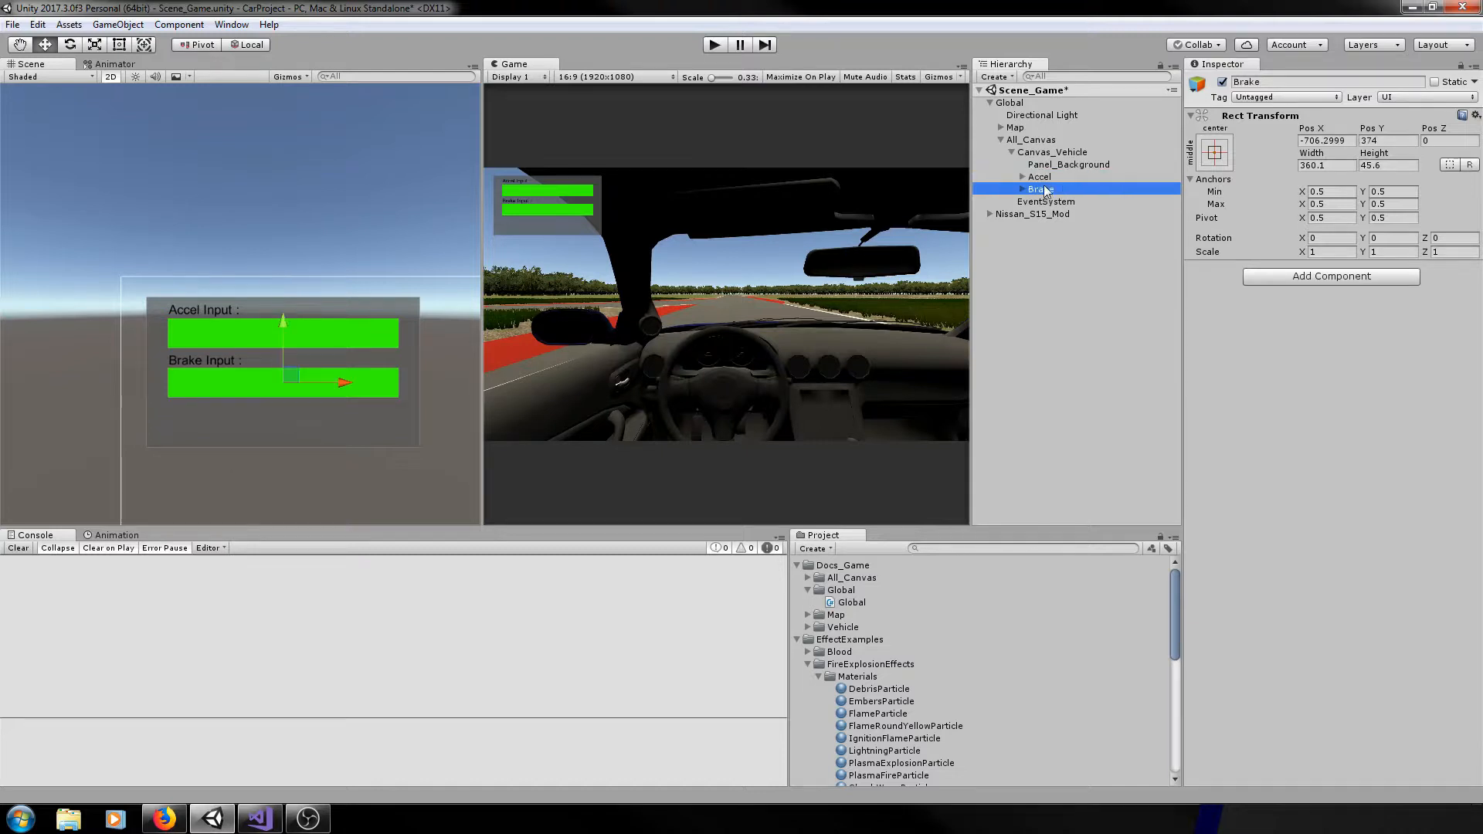
- Duplicate the Brake element under Canvas_Vehicle and rename the copy Speed
key("ctrl+d")
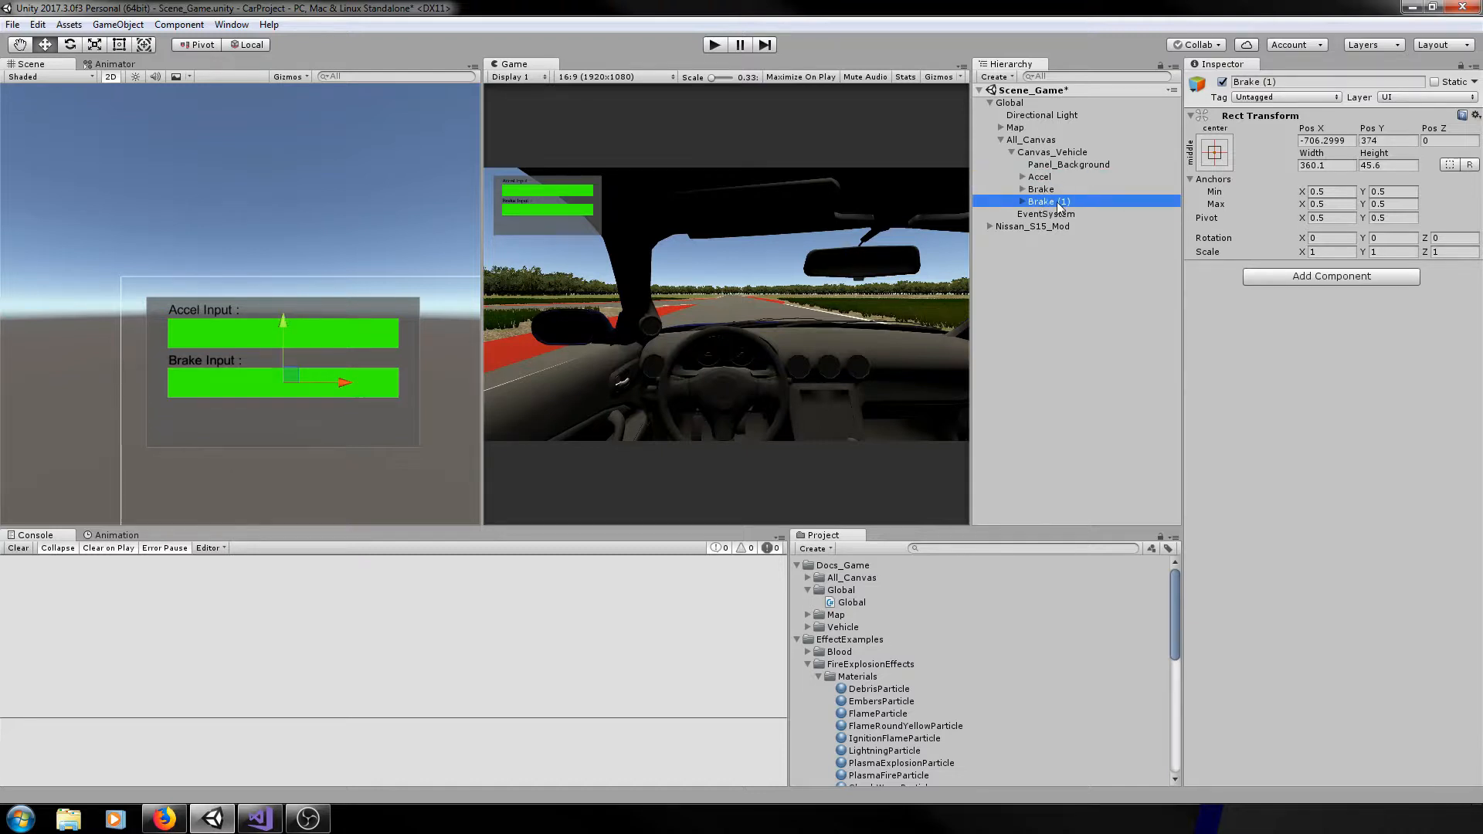
key("F2")
type("Spe")
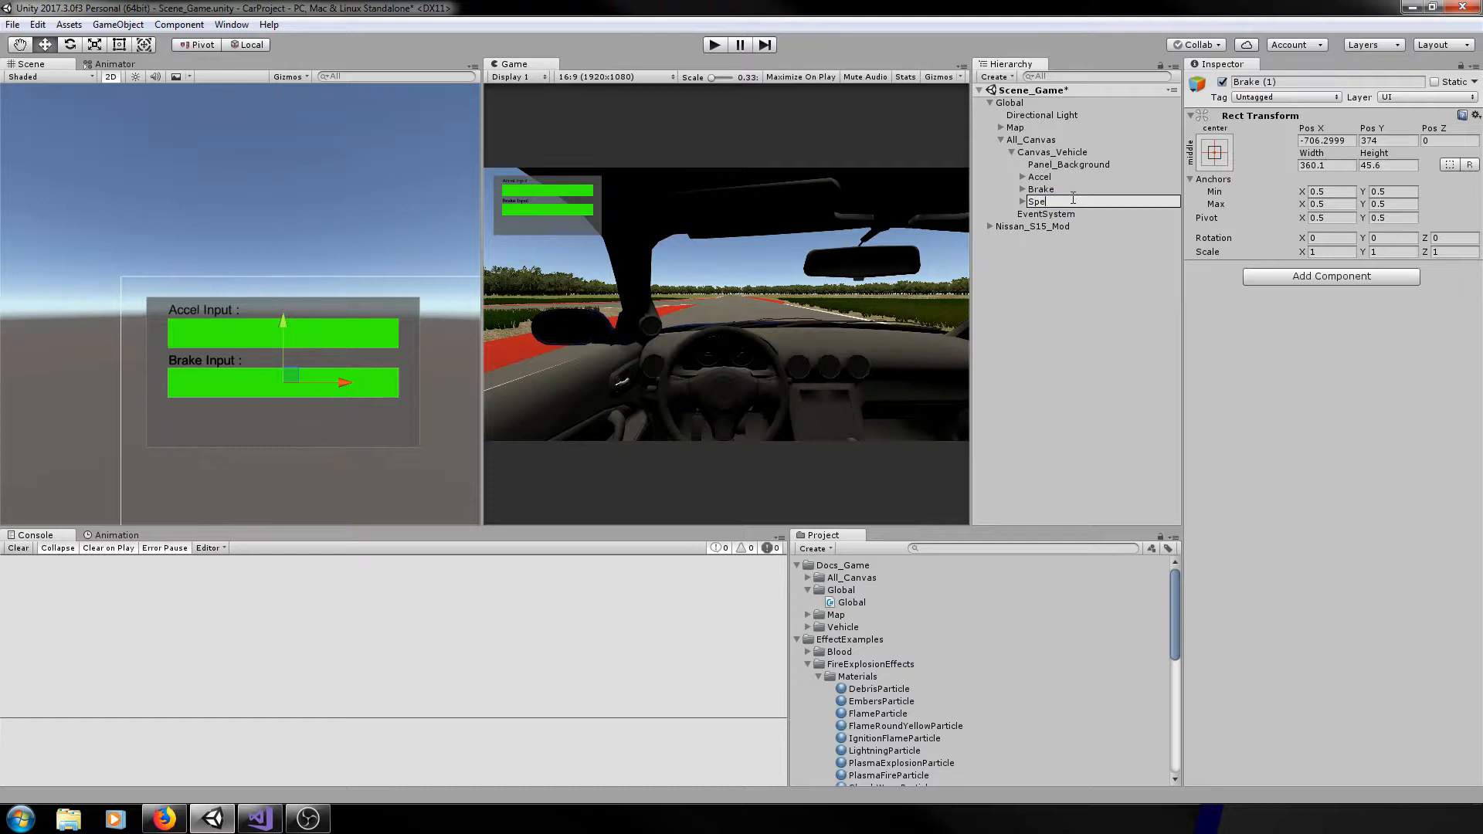
type("ed")
key("Return")
- Move Speed below the brake bar to Pos Y 288 and delete its Brake_Bg and CurBrake children
left_click(1023, 202)
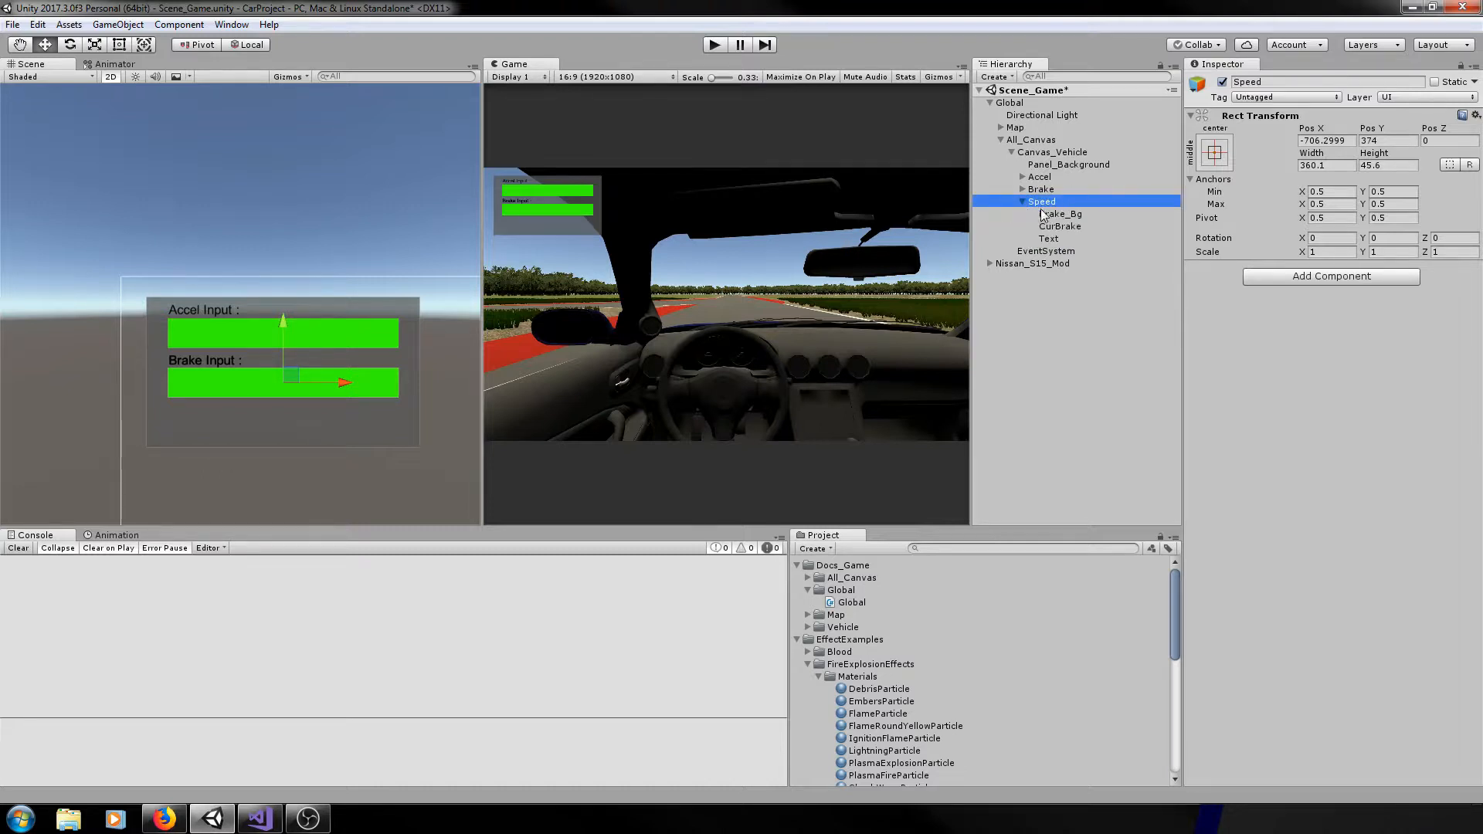
left_click_drag(283, 324, 277, 379)
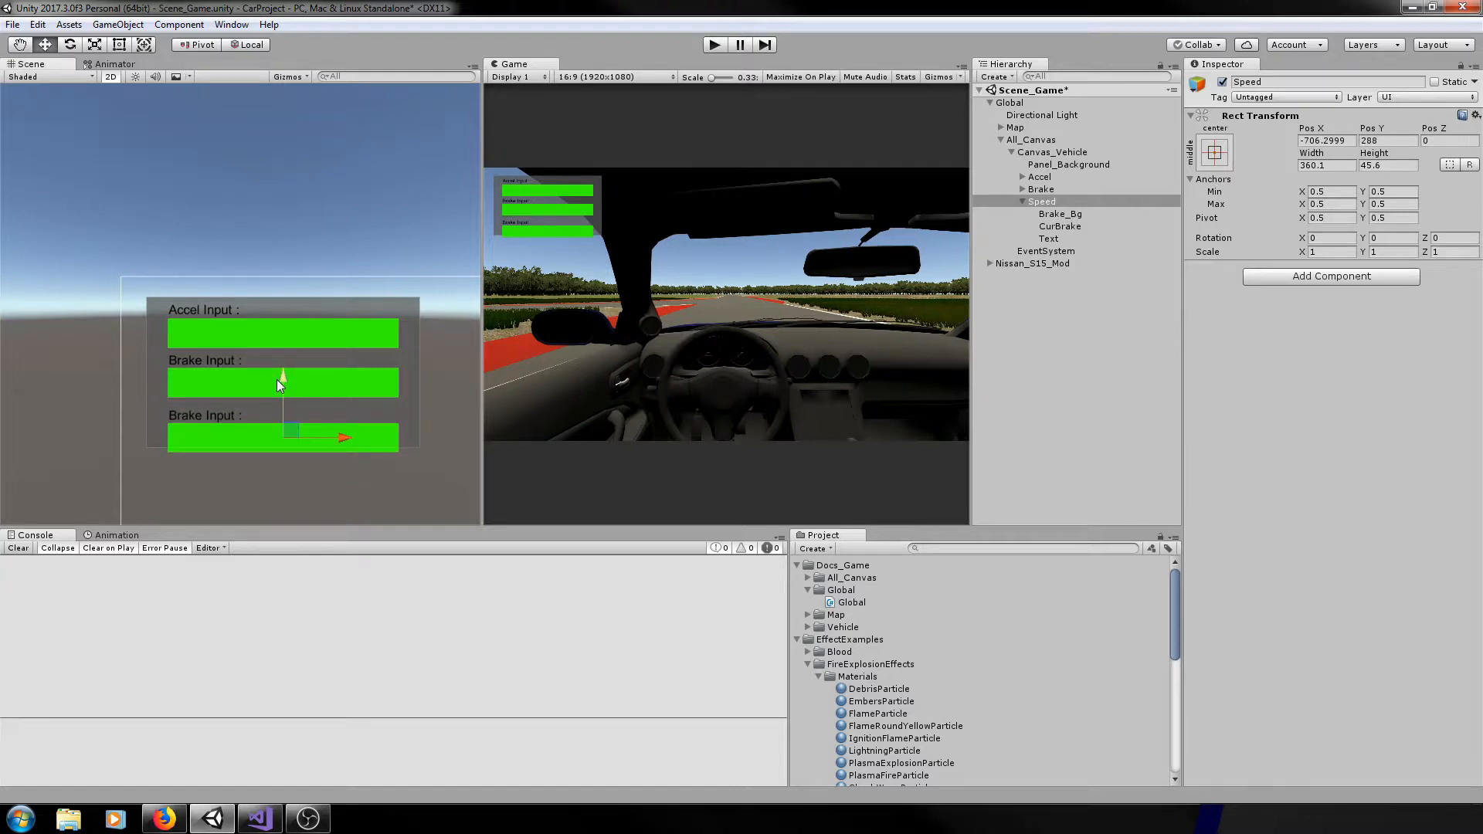
left_click(1055, 216)
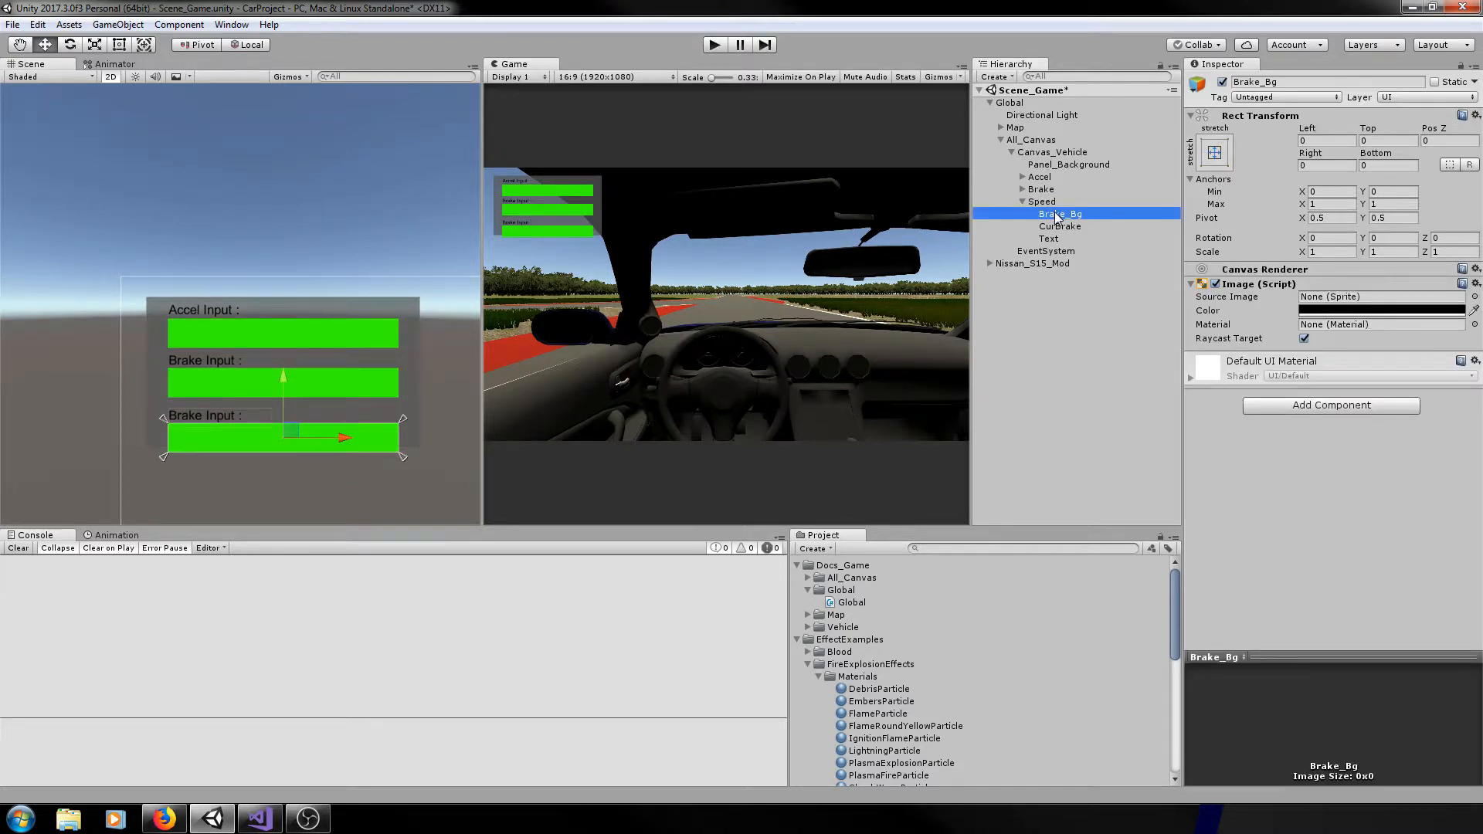
key("Delete")
left_click(1056, 214)
key("Delete")
- Set the Pos Y of Speed's Text child to 0 and raise the Speed element to Pos Y 311
left_click(1056, 215)
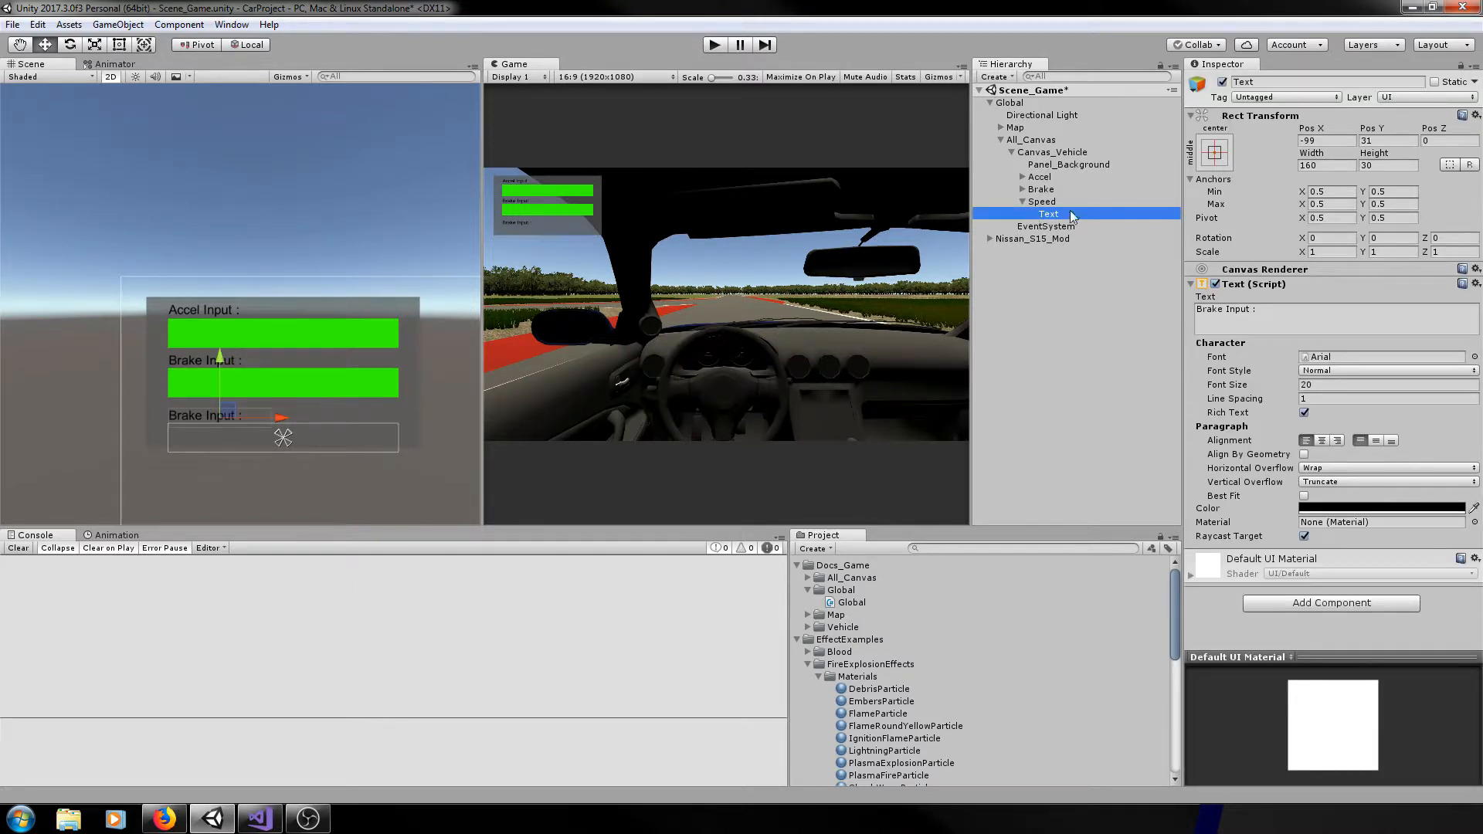
left_click(1383, 140)
type("0")
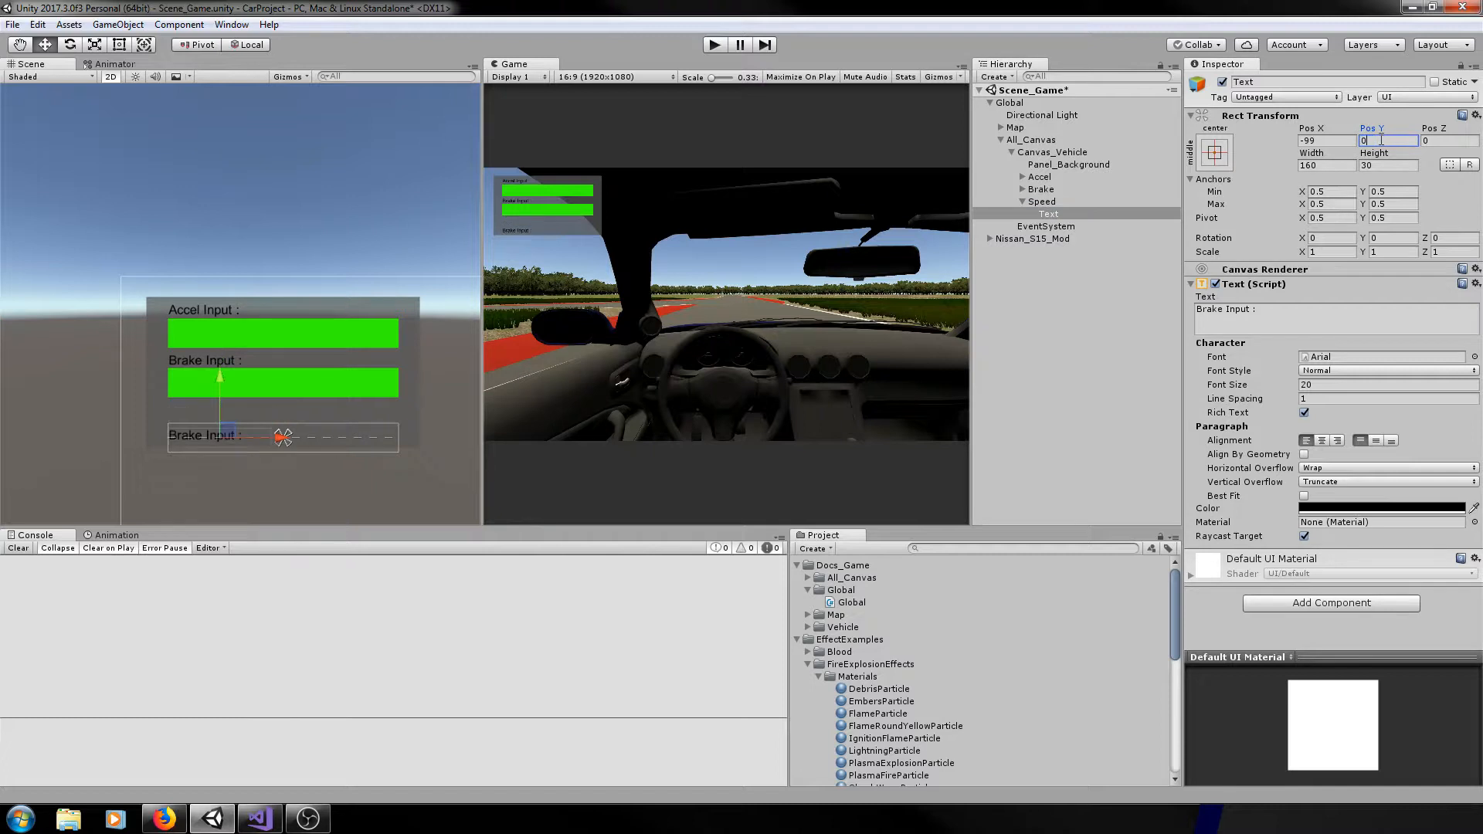
left_click(1045, 203)
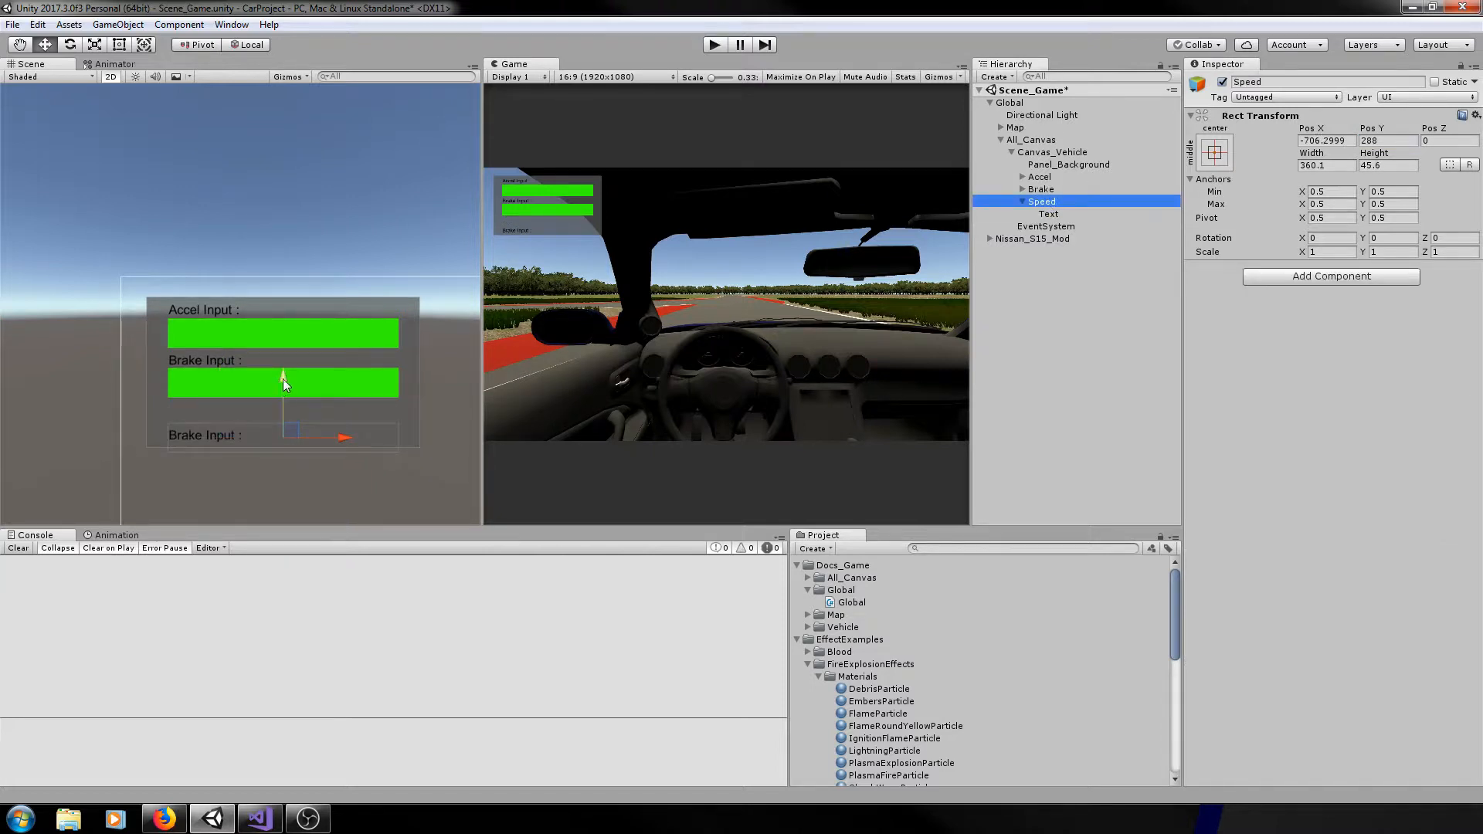
left_click_drag(283, 379, 284, 363)
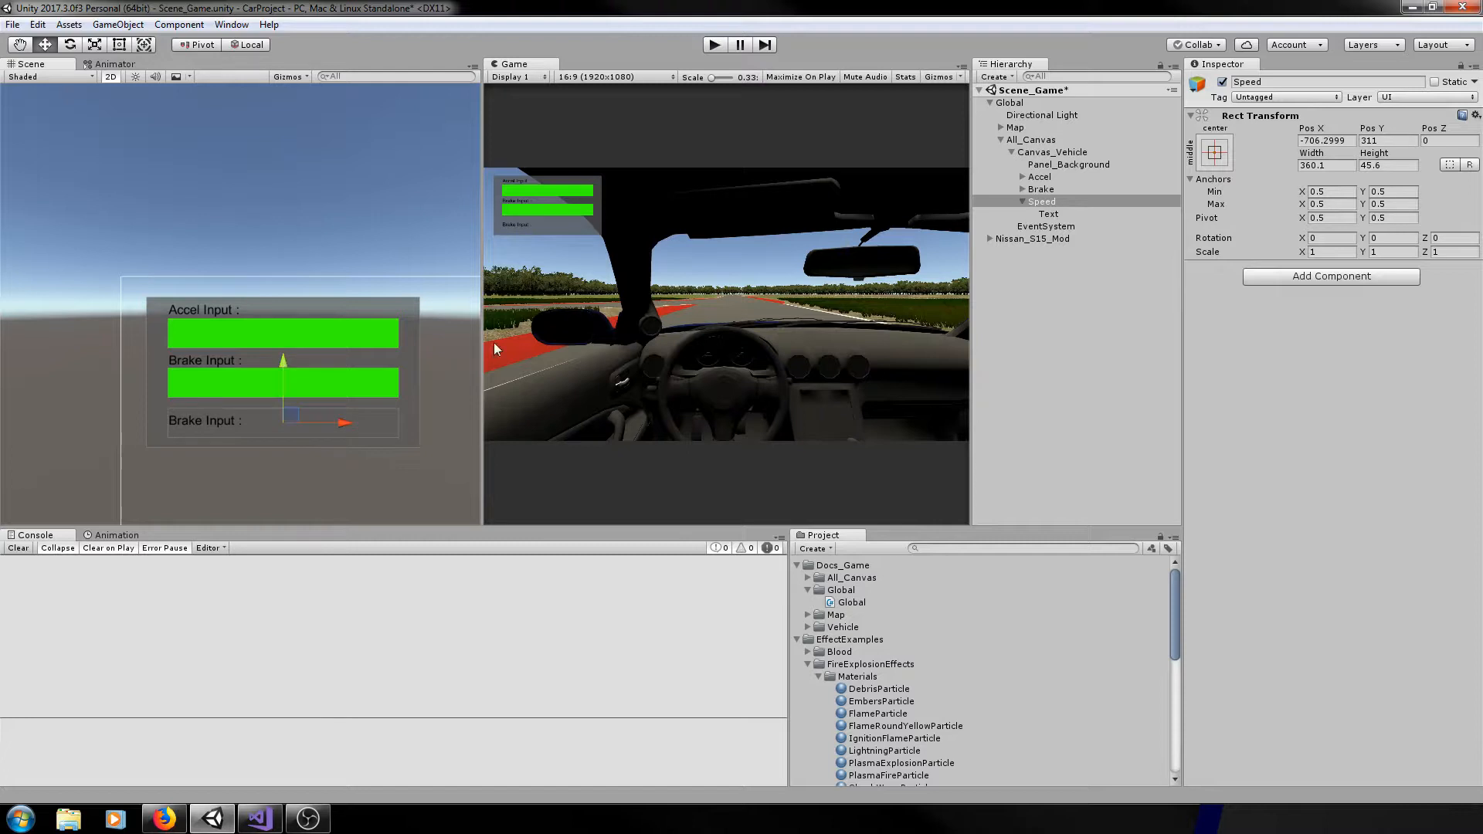
- Change the wording of Speed's Text child to "Speed :"
left_click(1049, 214)
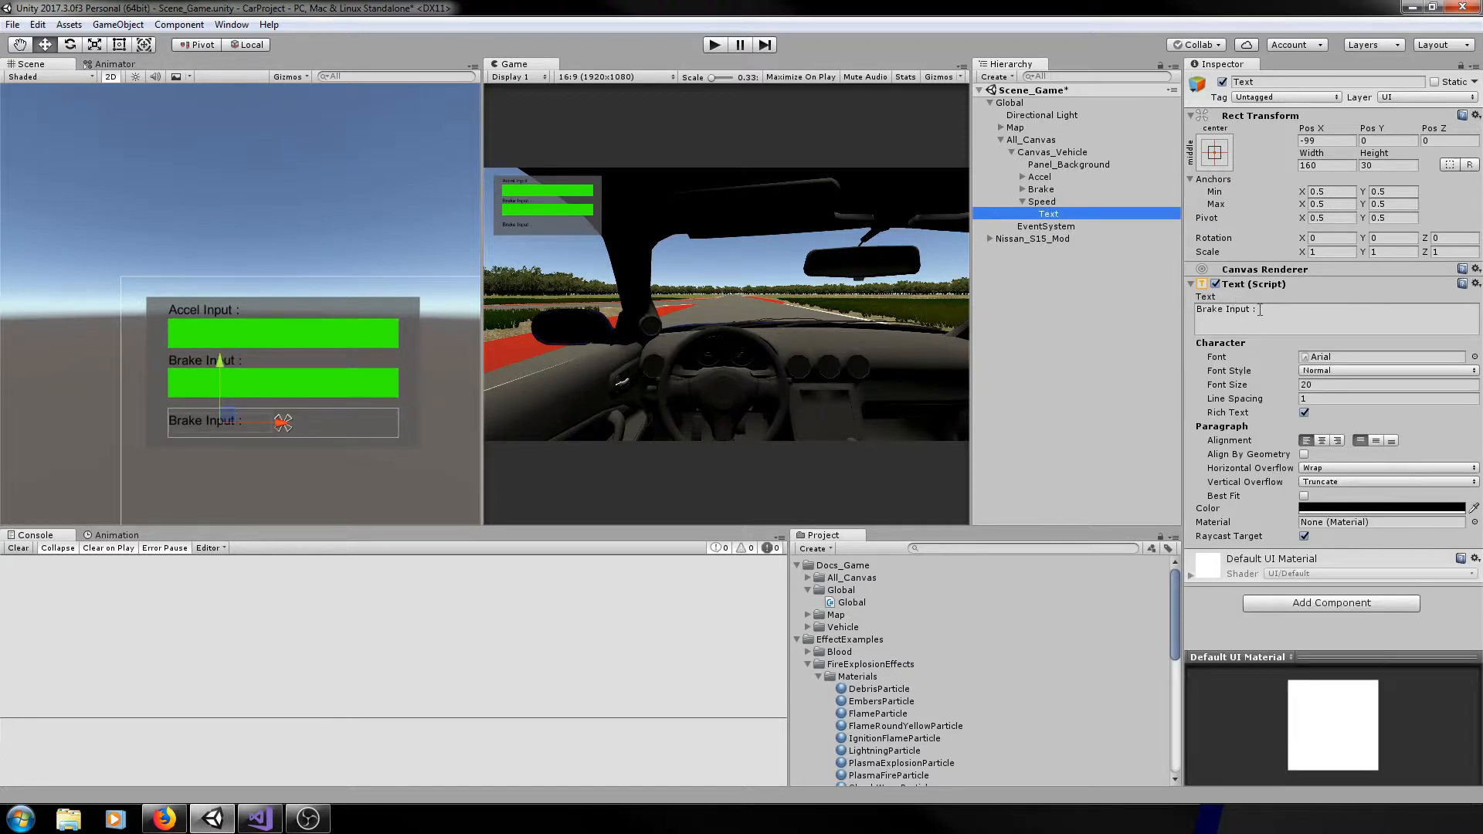
left_click_drag(1252, 310, 1112, 312)
type("Spe")
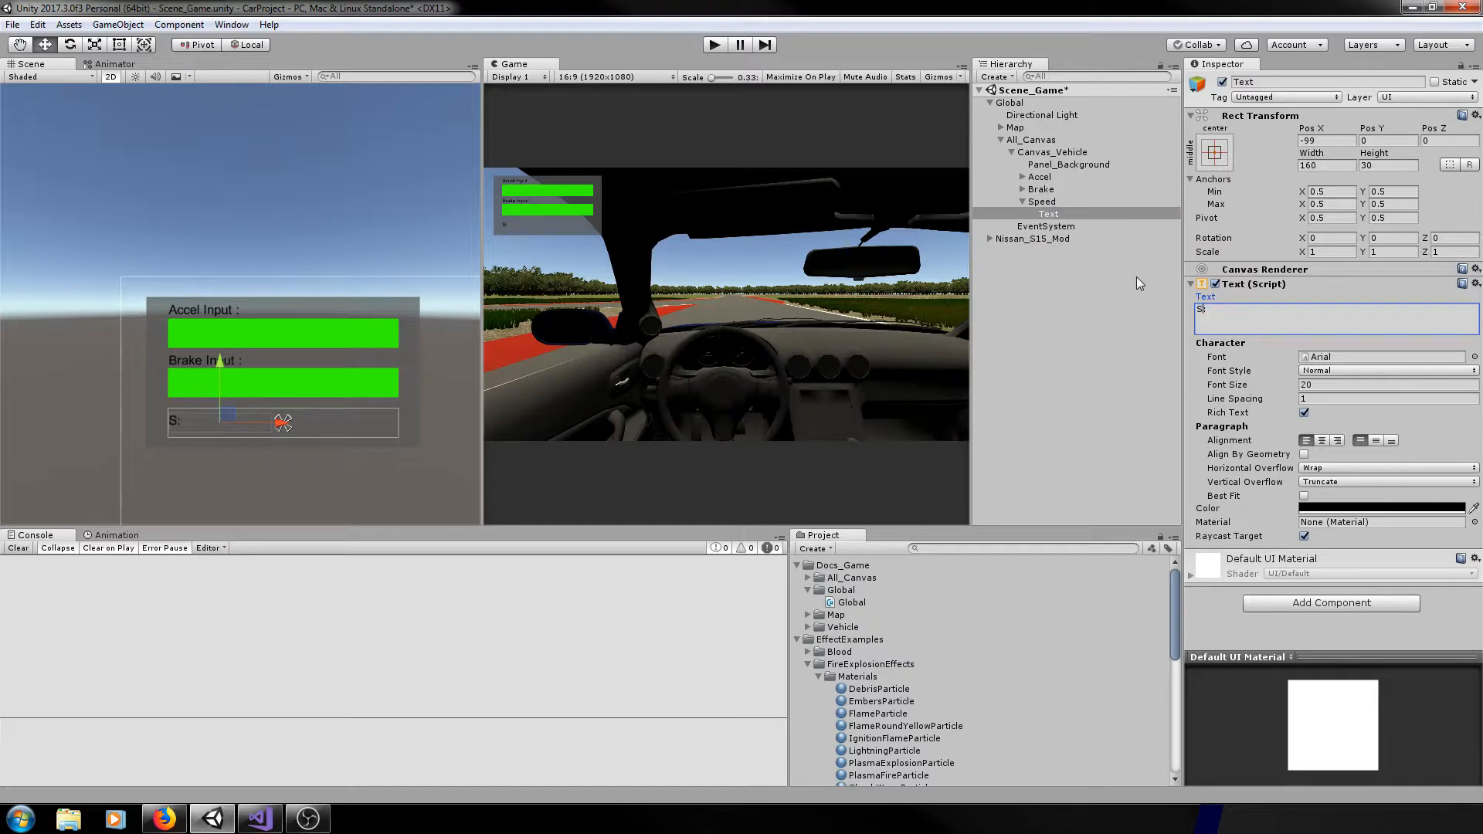
type("ed")
left_click(1050, 216)
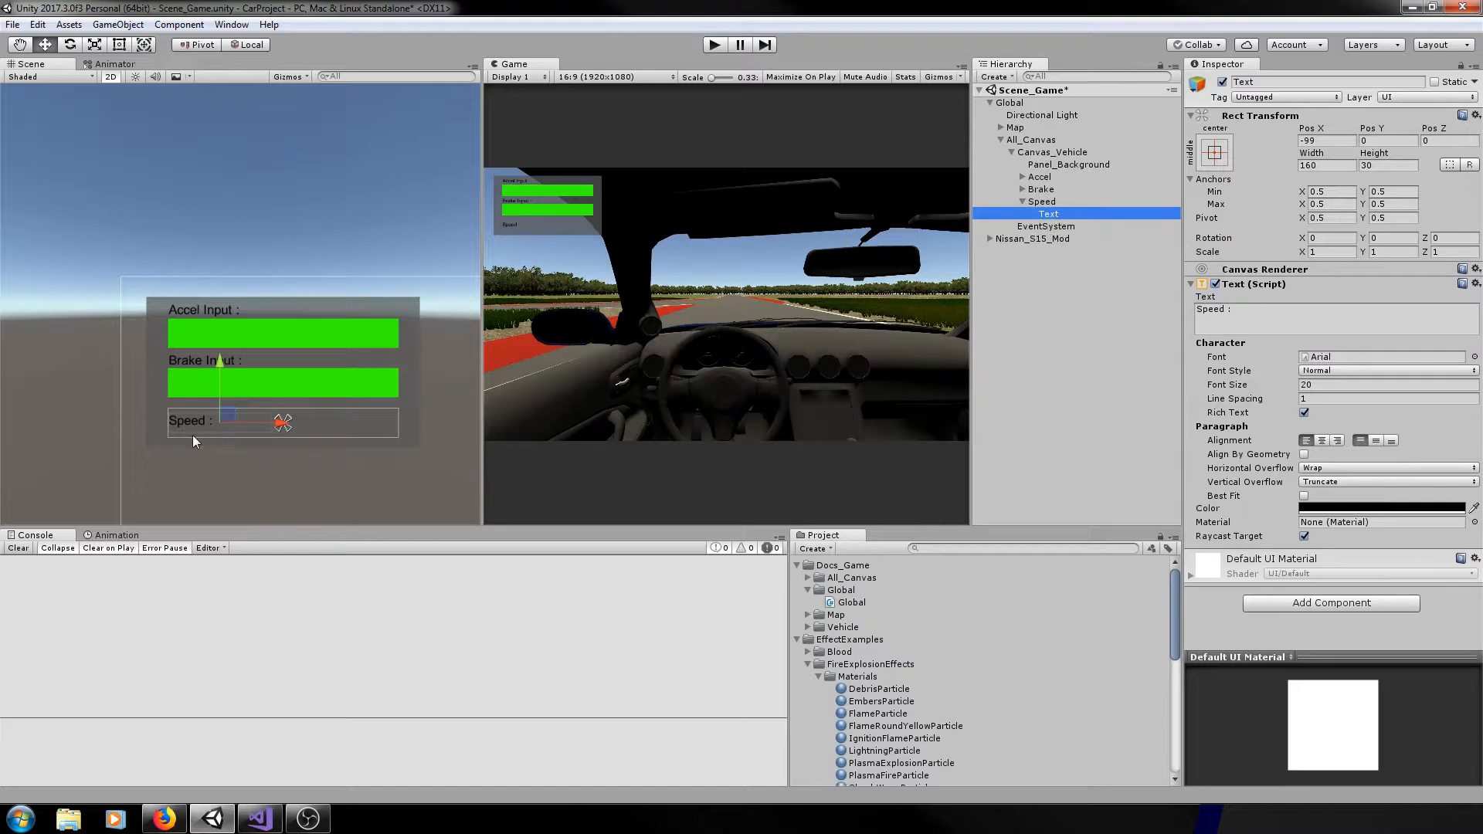
- Stretch the Speed label in both directions to fill its parent, and align its text left and vertically centred
scroll(193, 435, "up", 1)
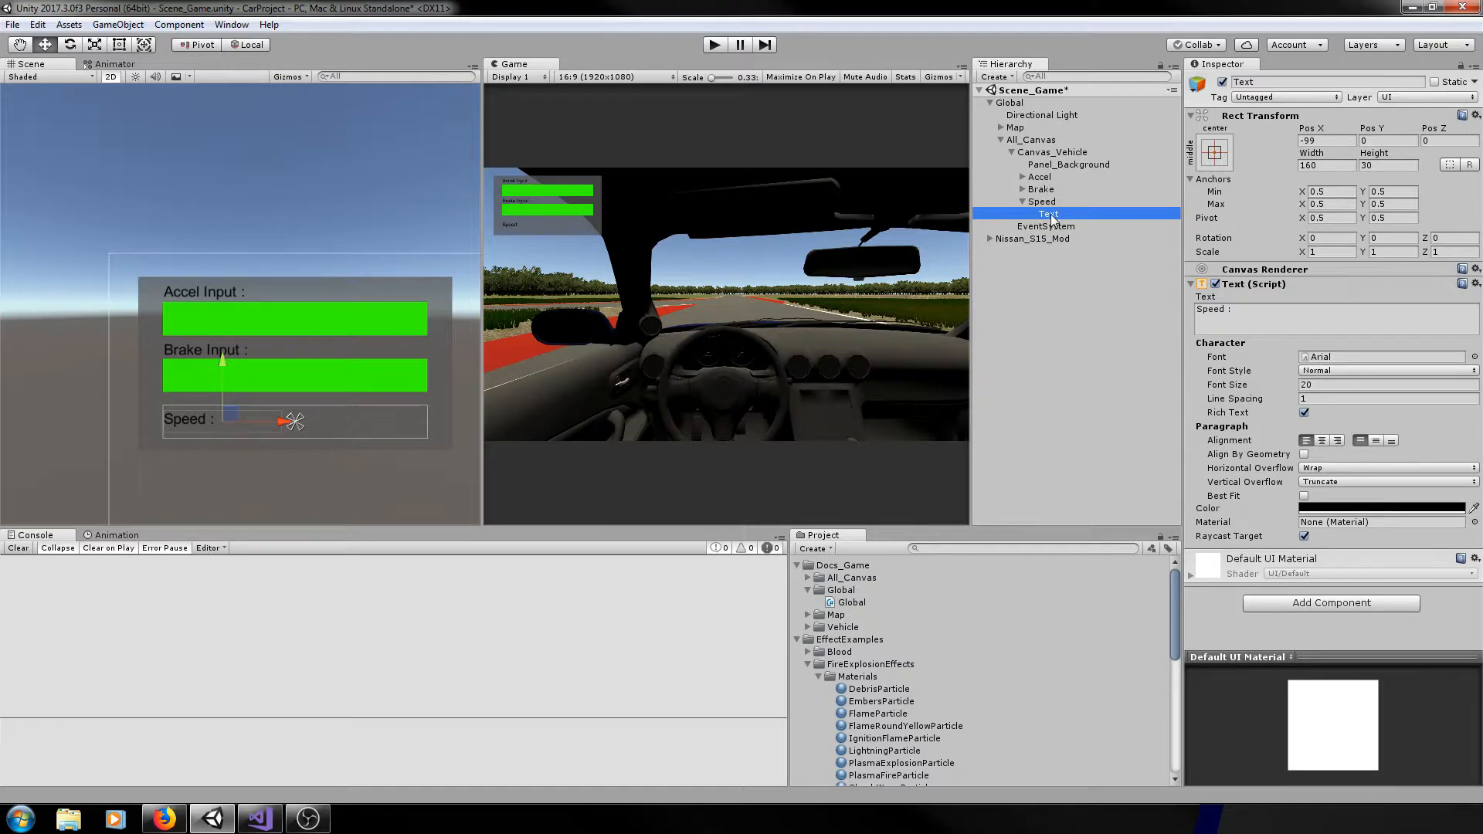
left_click(1227, 155)
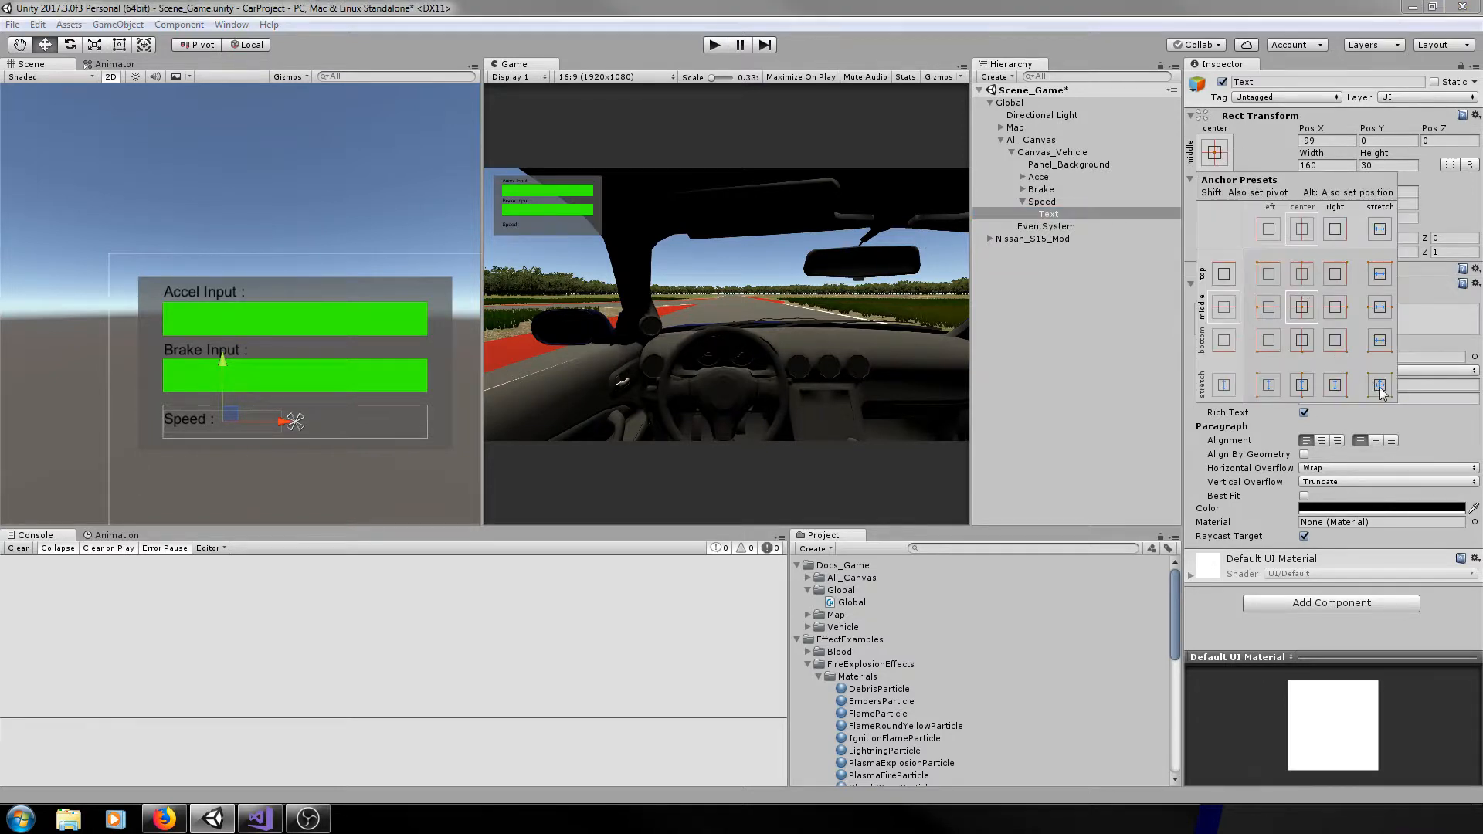
left_click(1381, 386, "alt")
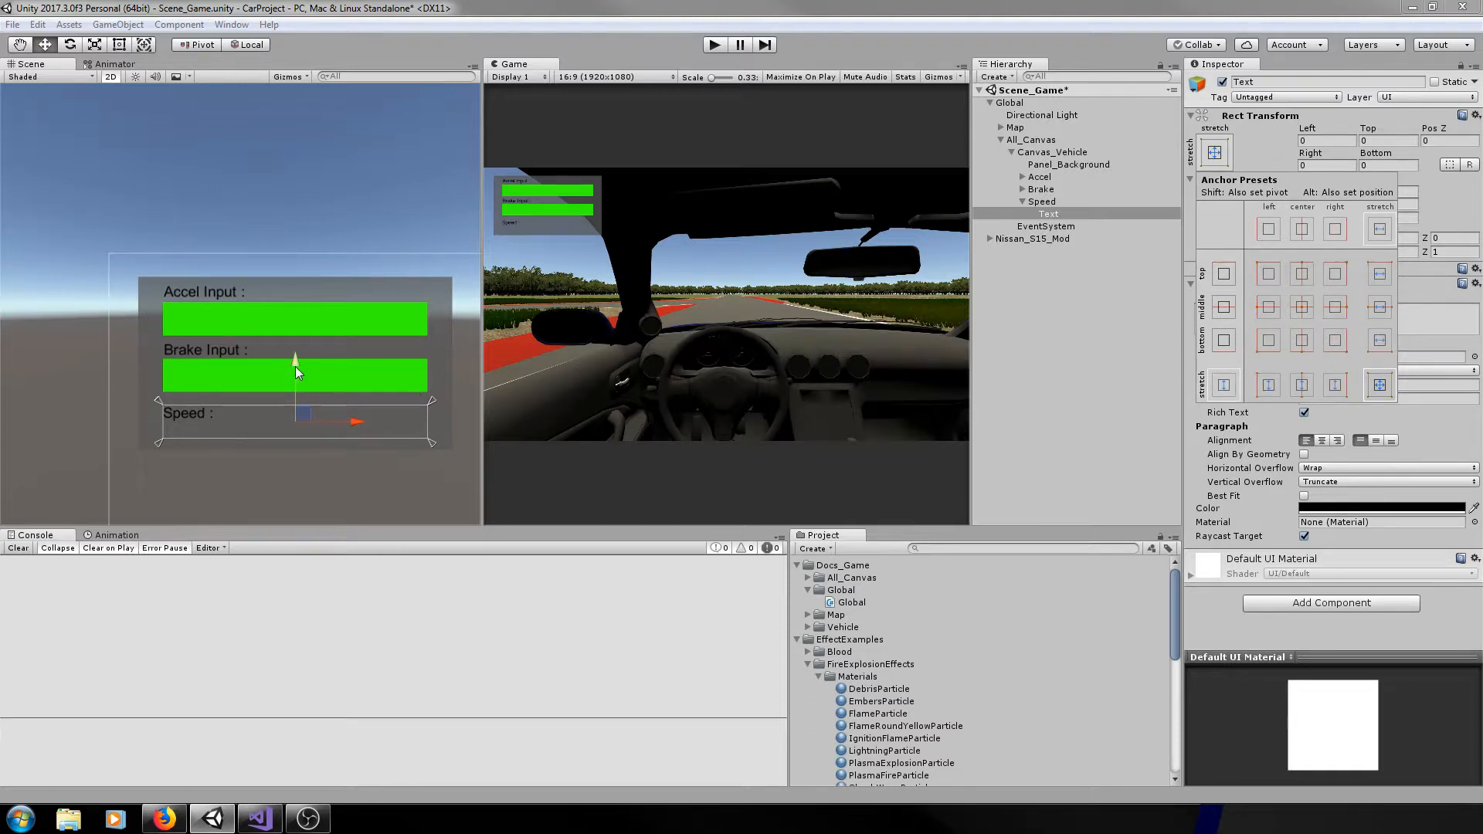
left_click(1322, 443)
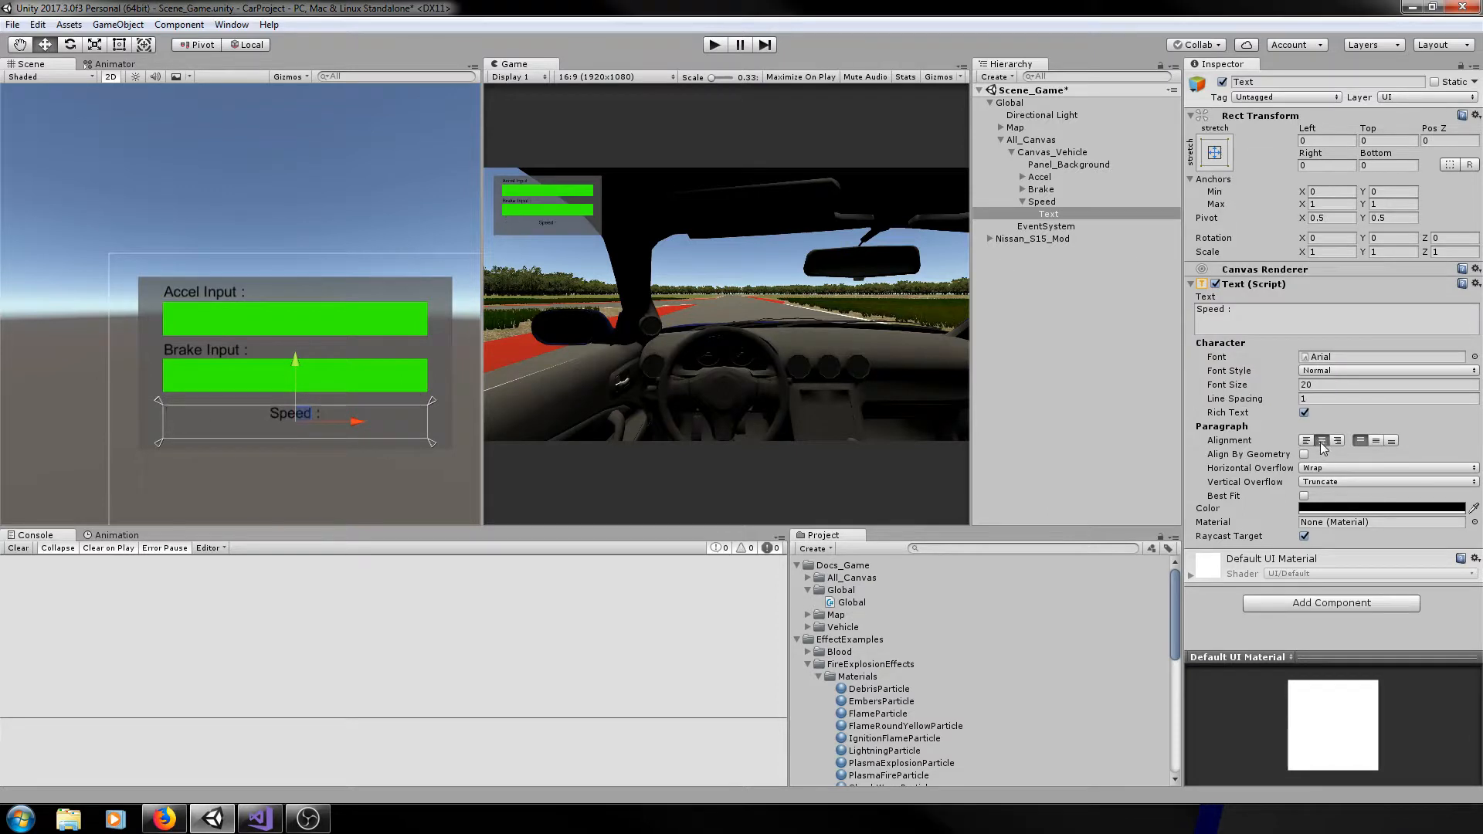
left_click(1308, 441)
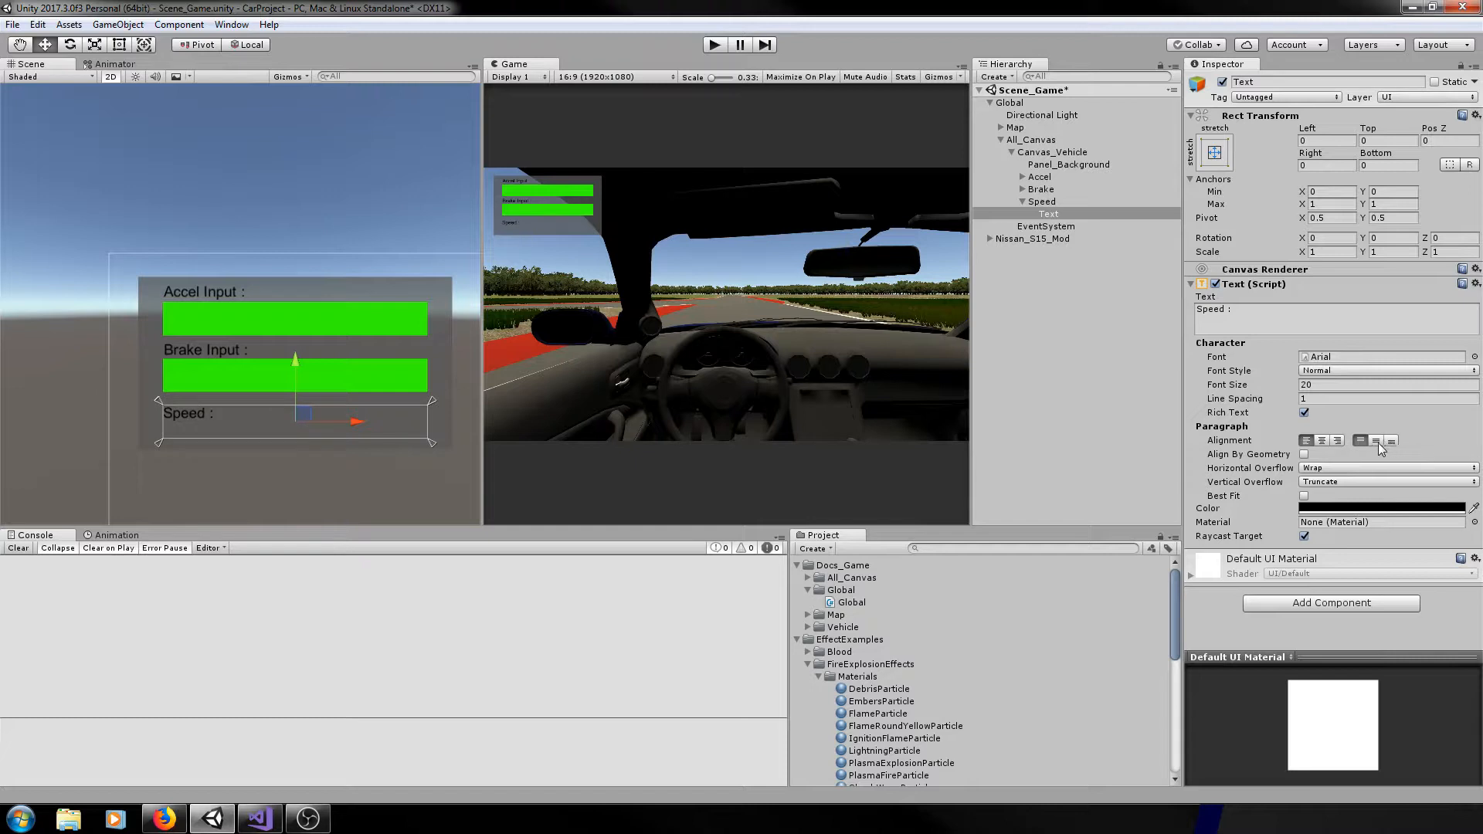
left_click(1376, 442)
- Raise the Speed element slightly to Pos Y 319 and select its Text label
left_click(1043, 201)
left_click_drag(300, 357, 300, 351)
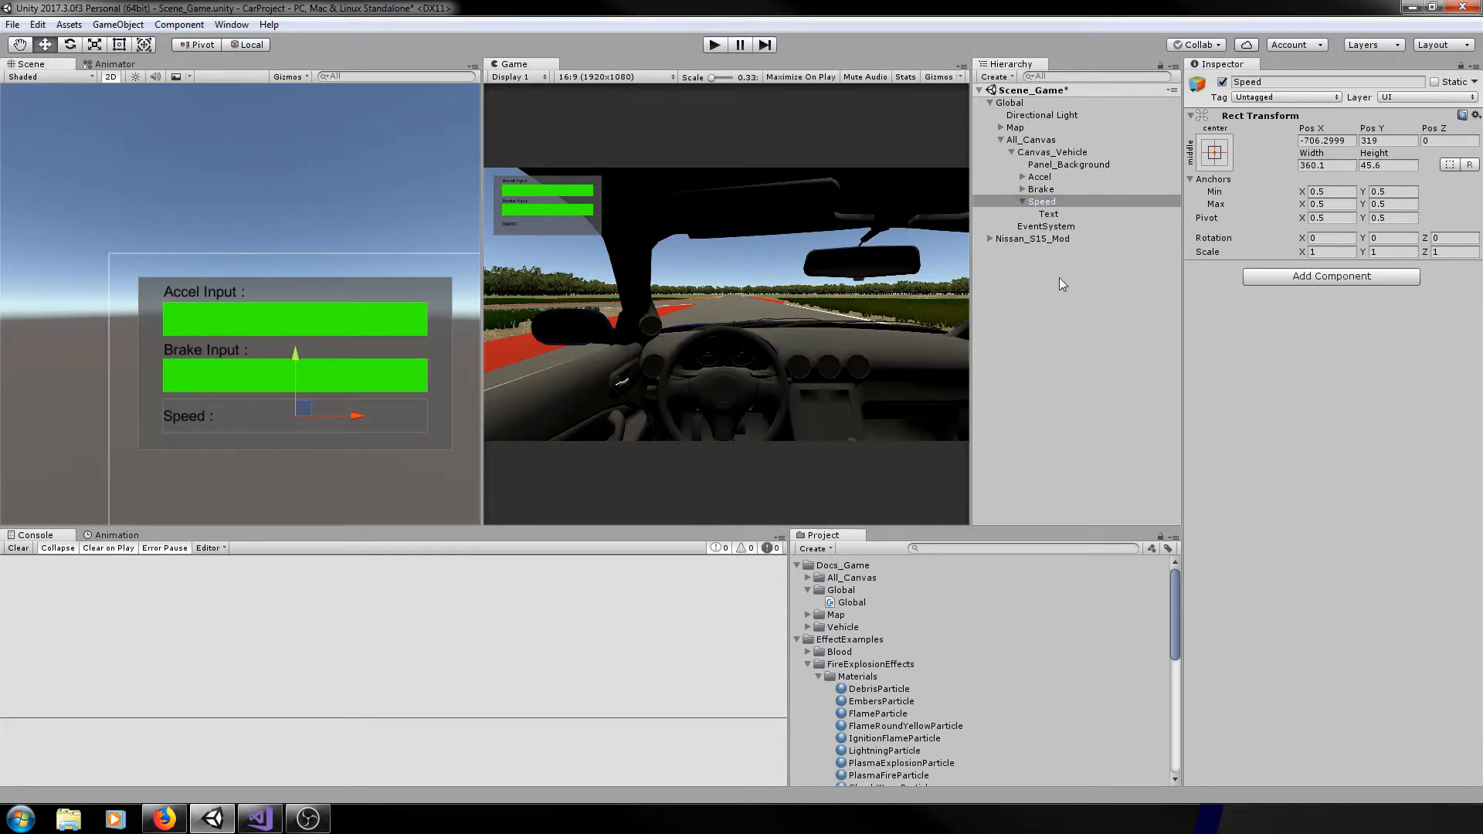
left_click(1048, 214)
left_click(1281, 313)
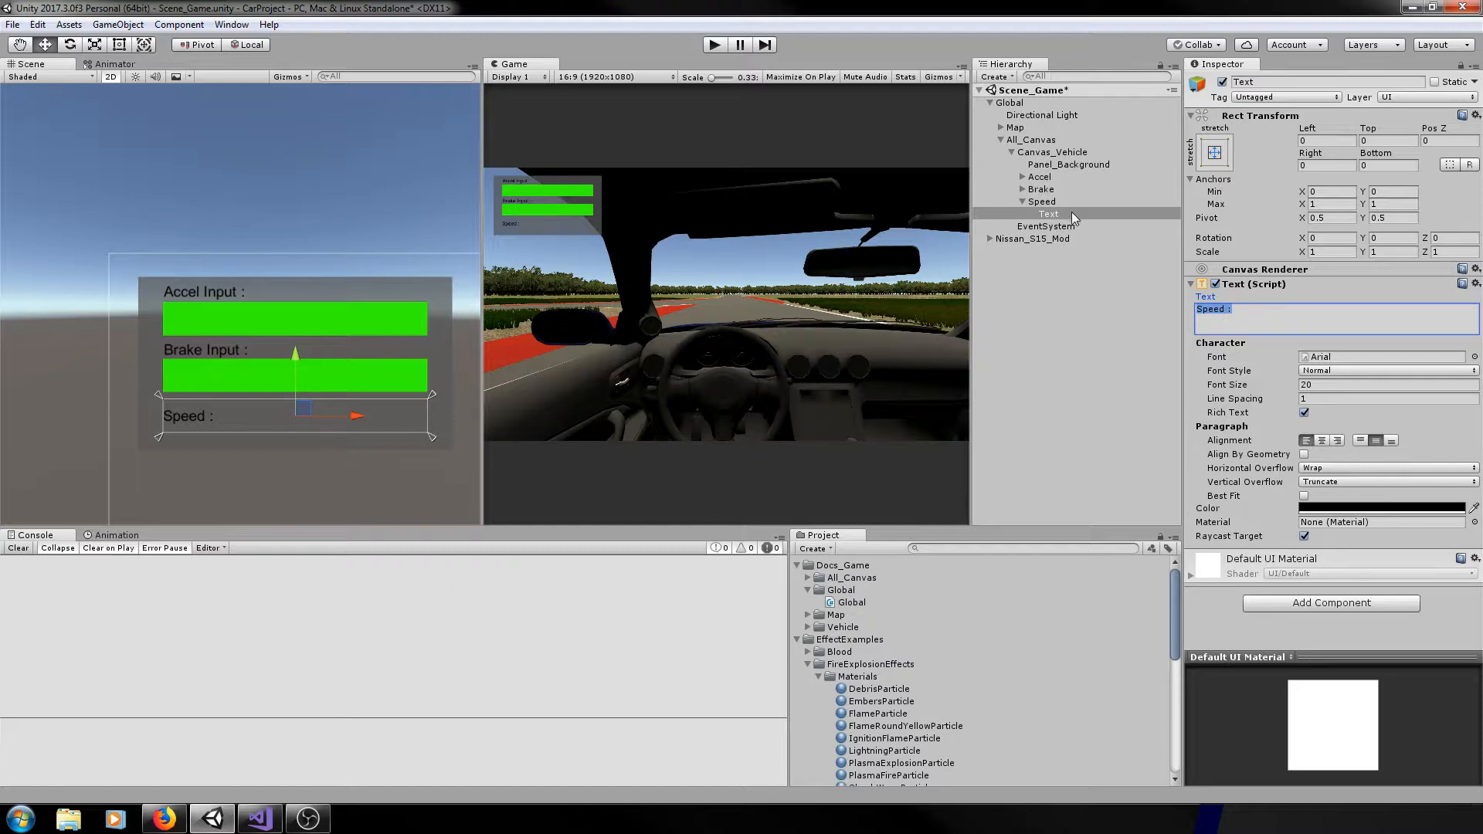
left_click(1052, 219)
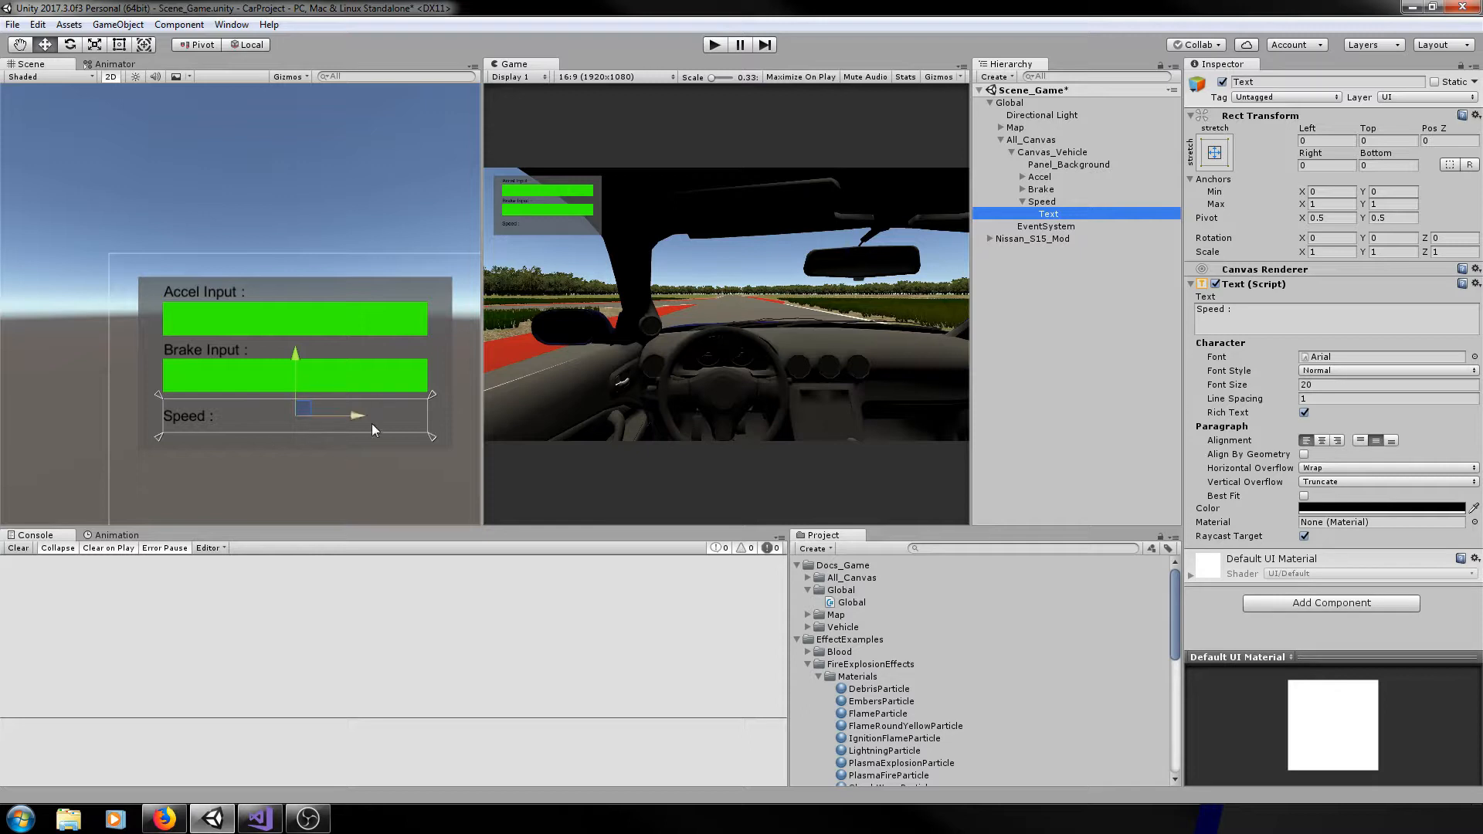
- Duplicate the Speed label and pull the copy's left edge inward with the Rect tool to a Left offset of about 105
left_click(1057, 215)
key("Return")
key("ctrl+d")
left_click(1060, 216)
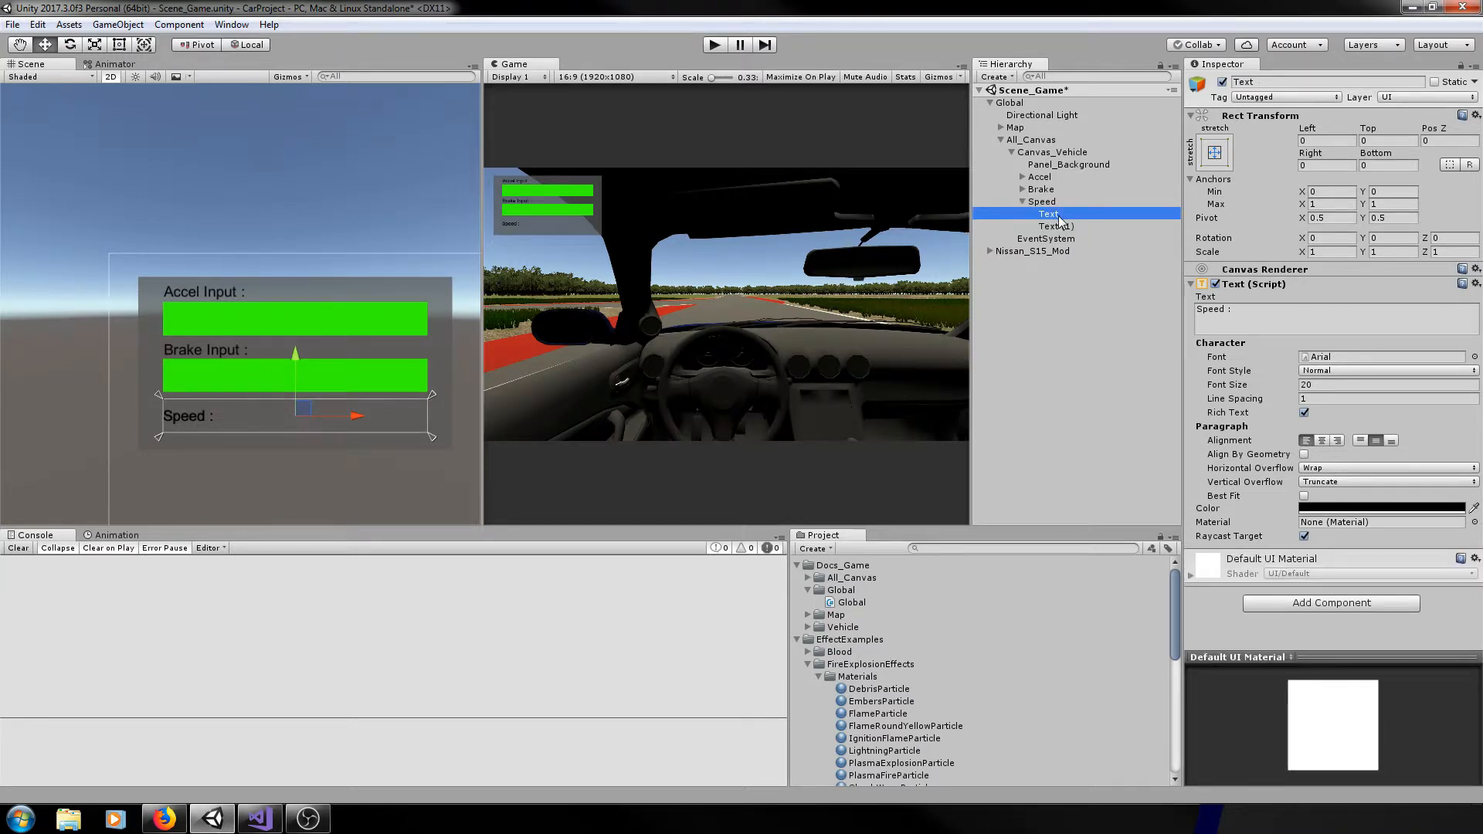
left_click(1056, 227)
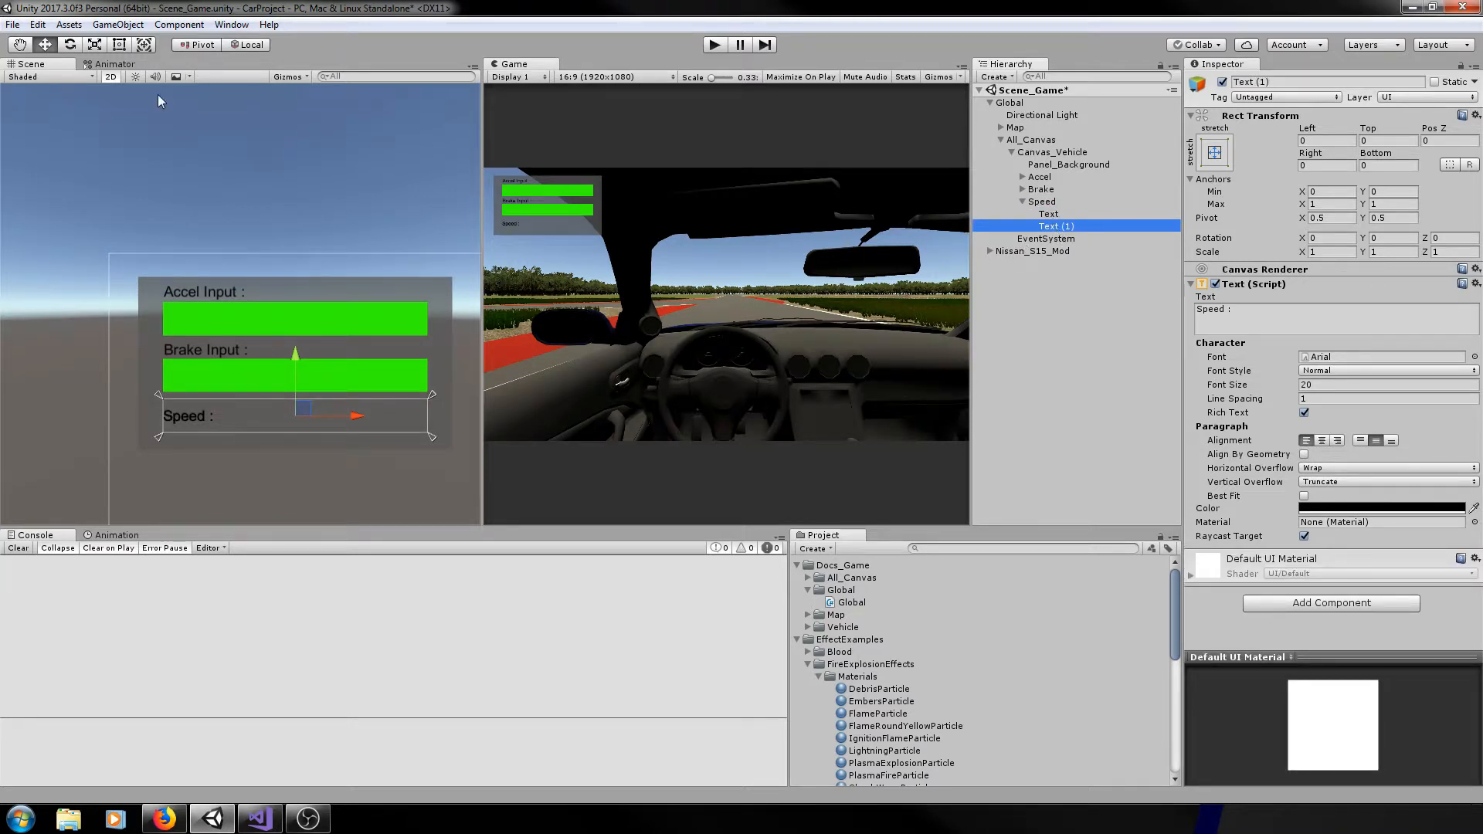
left_click(119, 44)
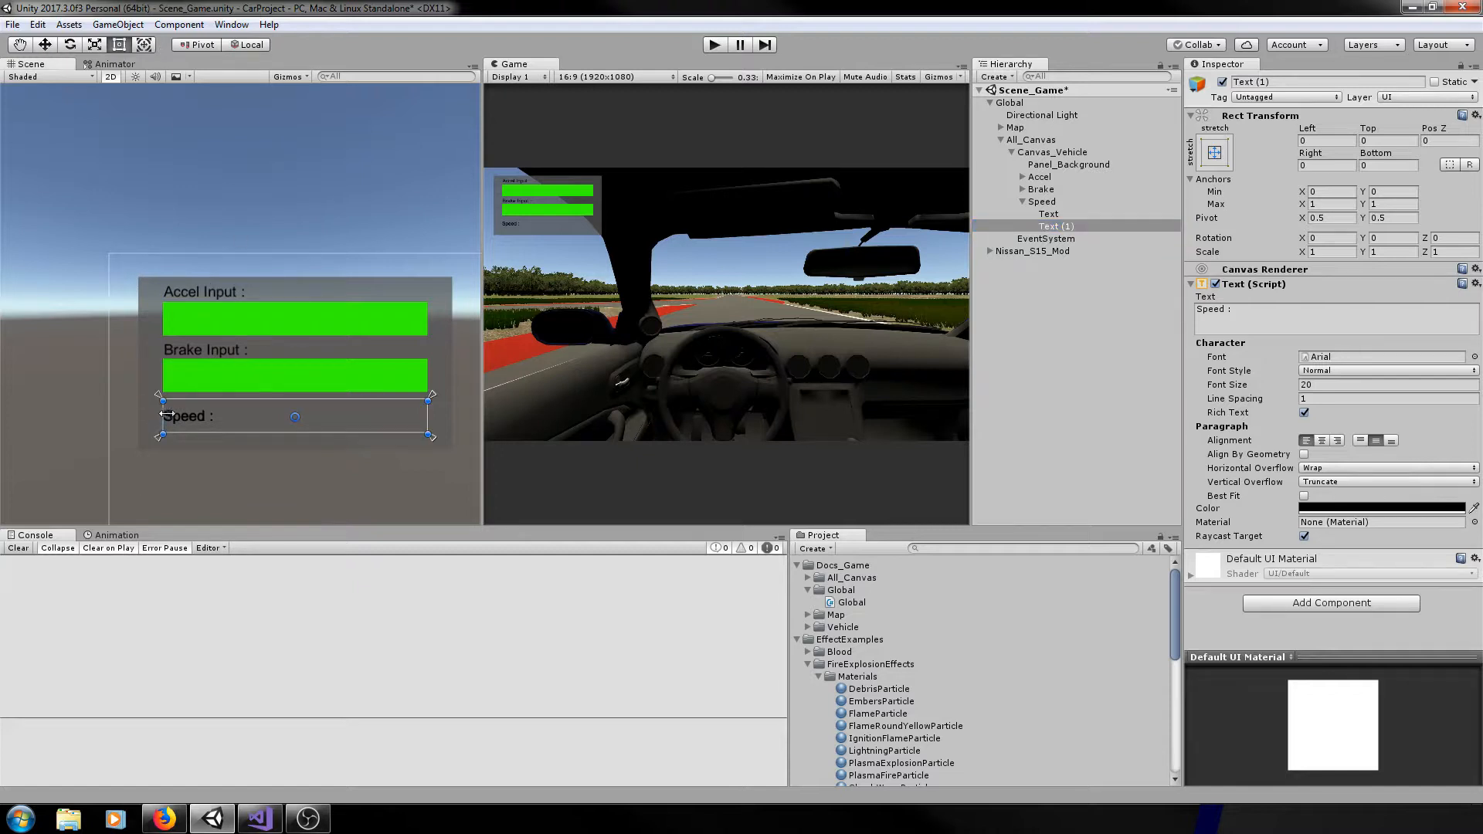
left_click_drag(163, 417, 239, 413)
- Set the duplicated label's text to 999 and centre it horizontally
left_click(1271, 316)
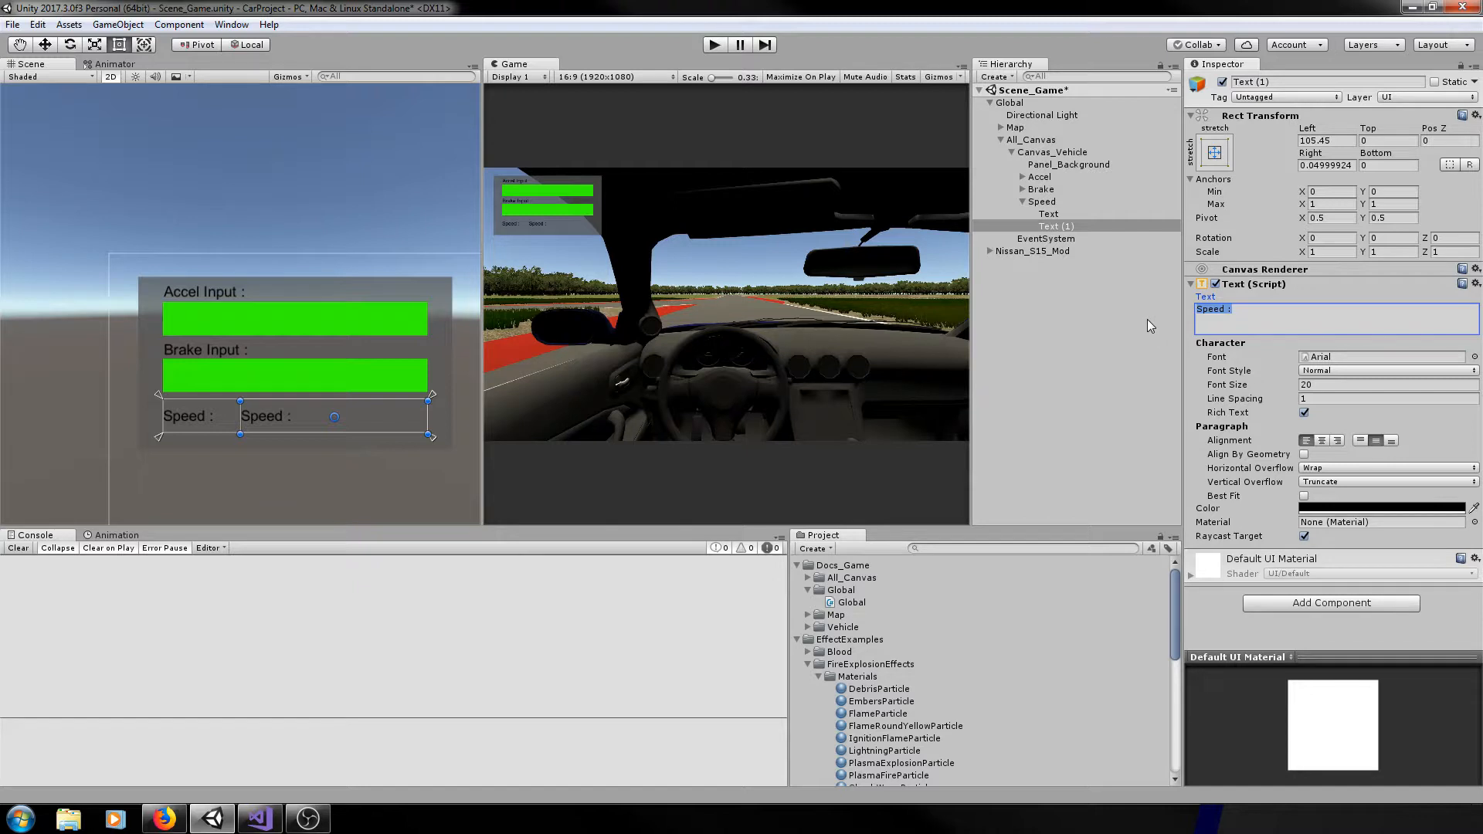
type("999")
left_click(1056, 225)
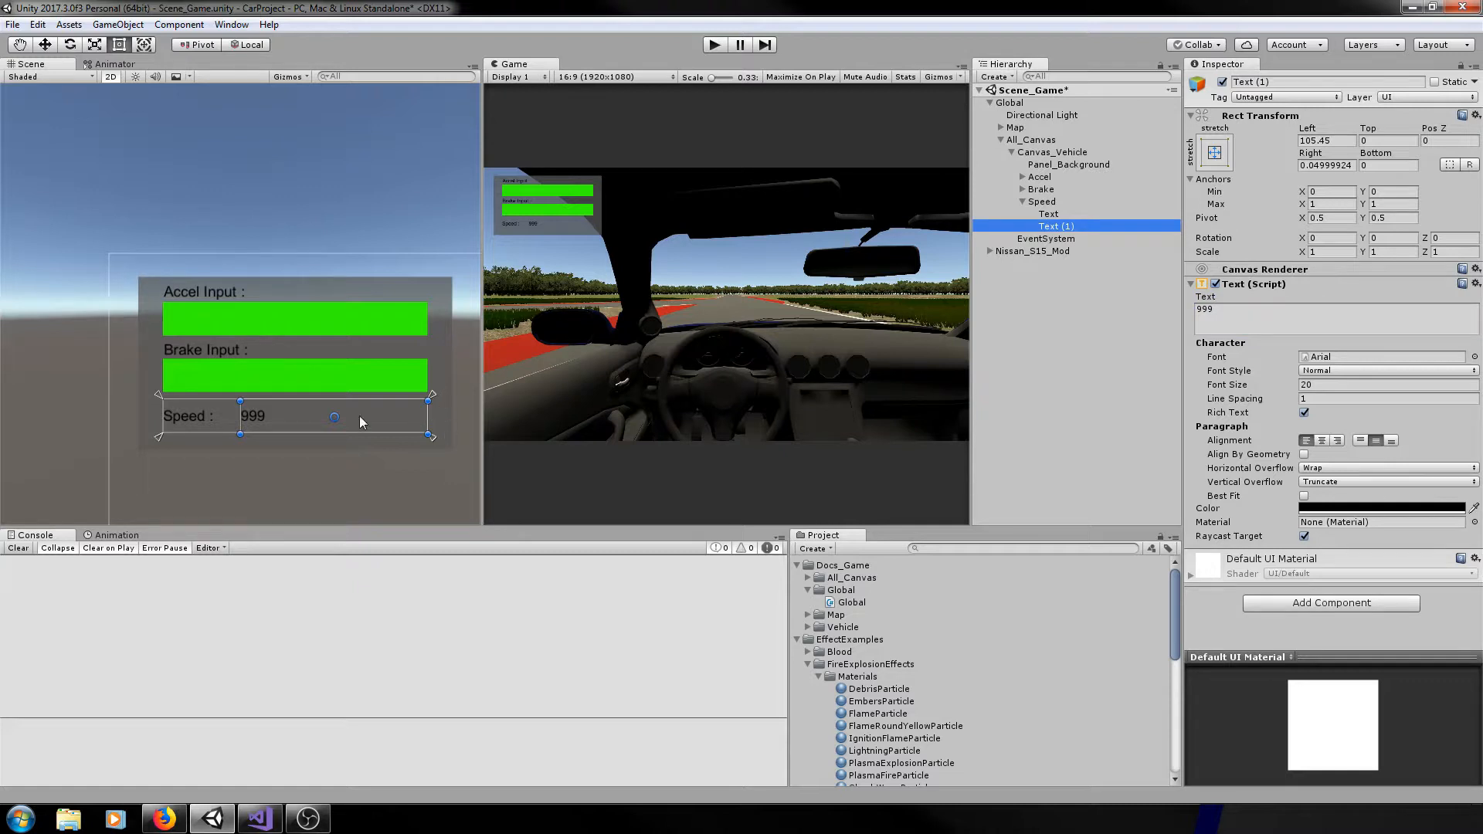
left_click(1322, 440)
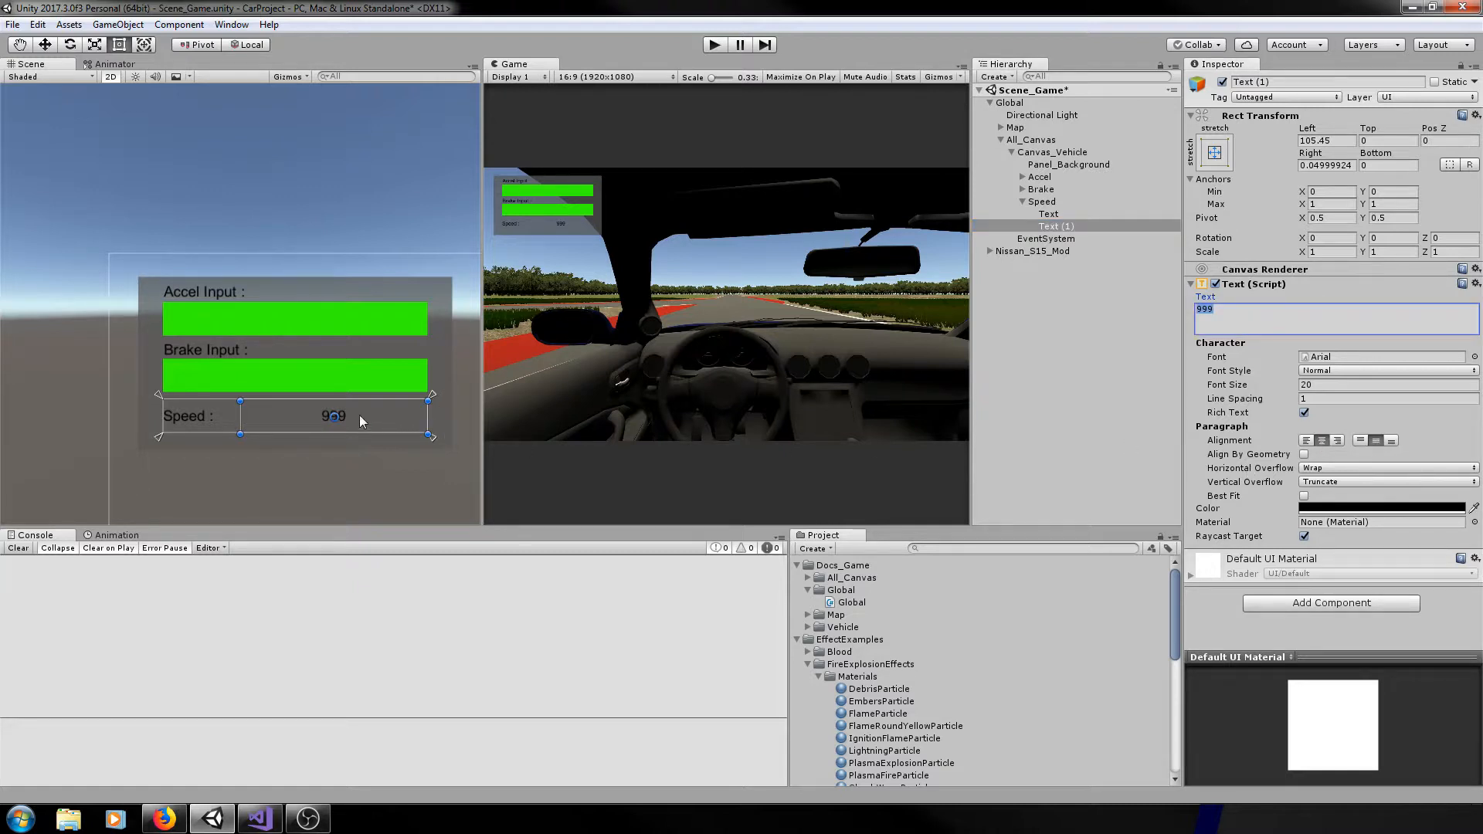
- Pull the 999 text's right edge inward to a Right offset of about 78 and set its font size to 32
left_click_drag(428, 418, 370, 418)
left_click(1304, 384)
type("32")
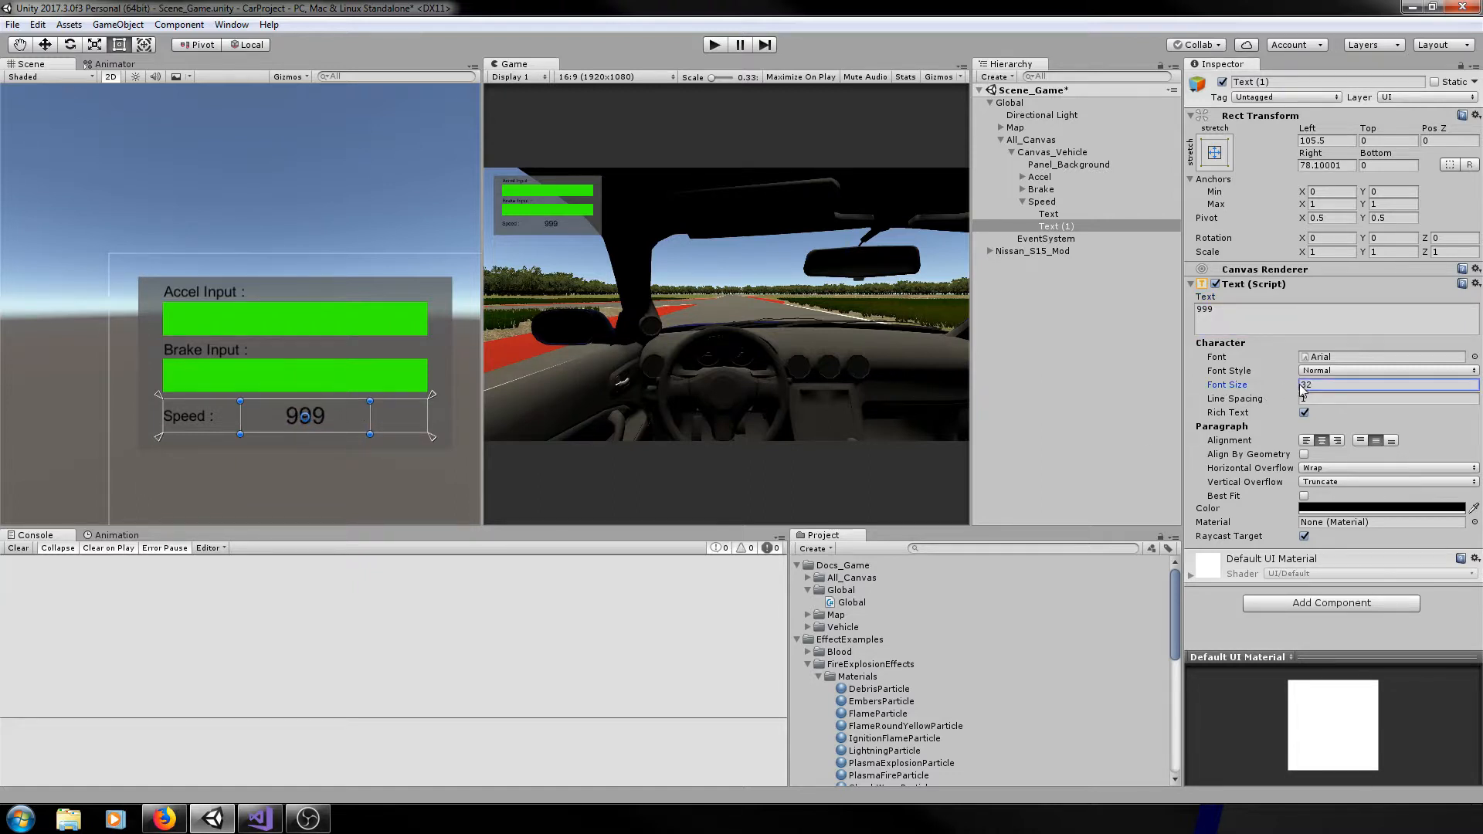
key("Return")
- Rename the Text (1) object CurSpeed and clear its placeholder text
left_click(1063, 226)
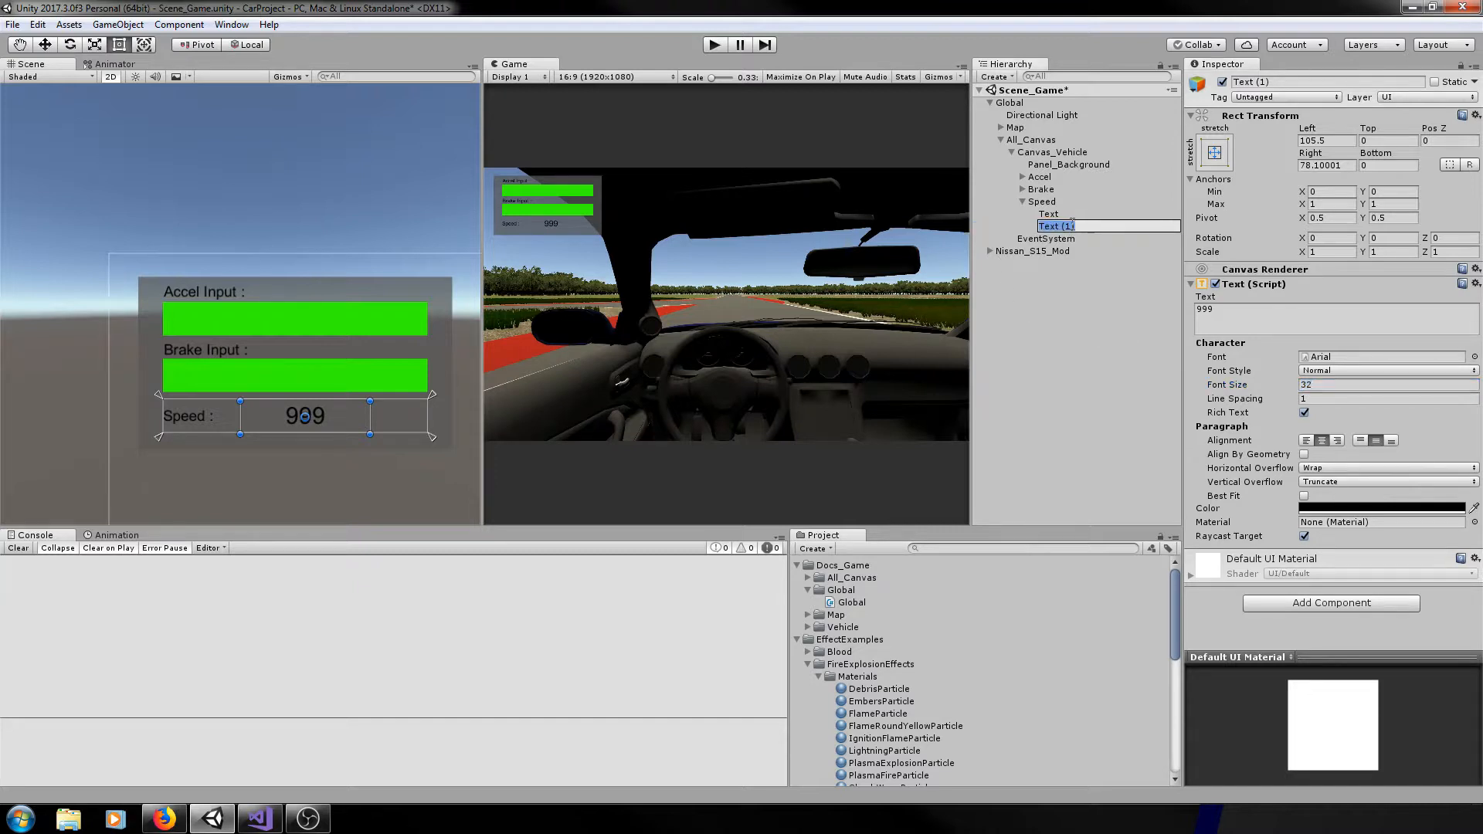
type("CurSpeed")
key("Return")
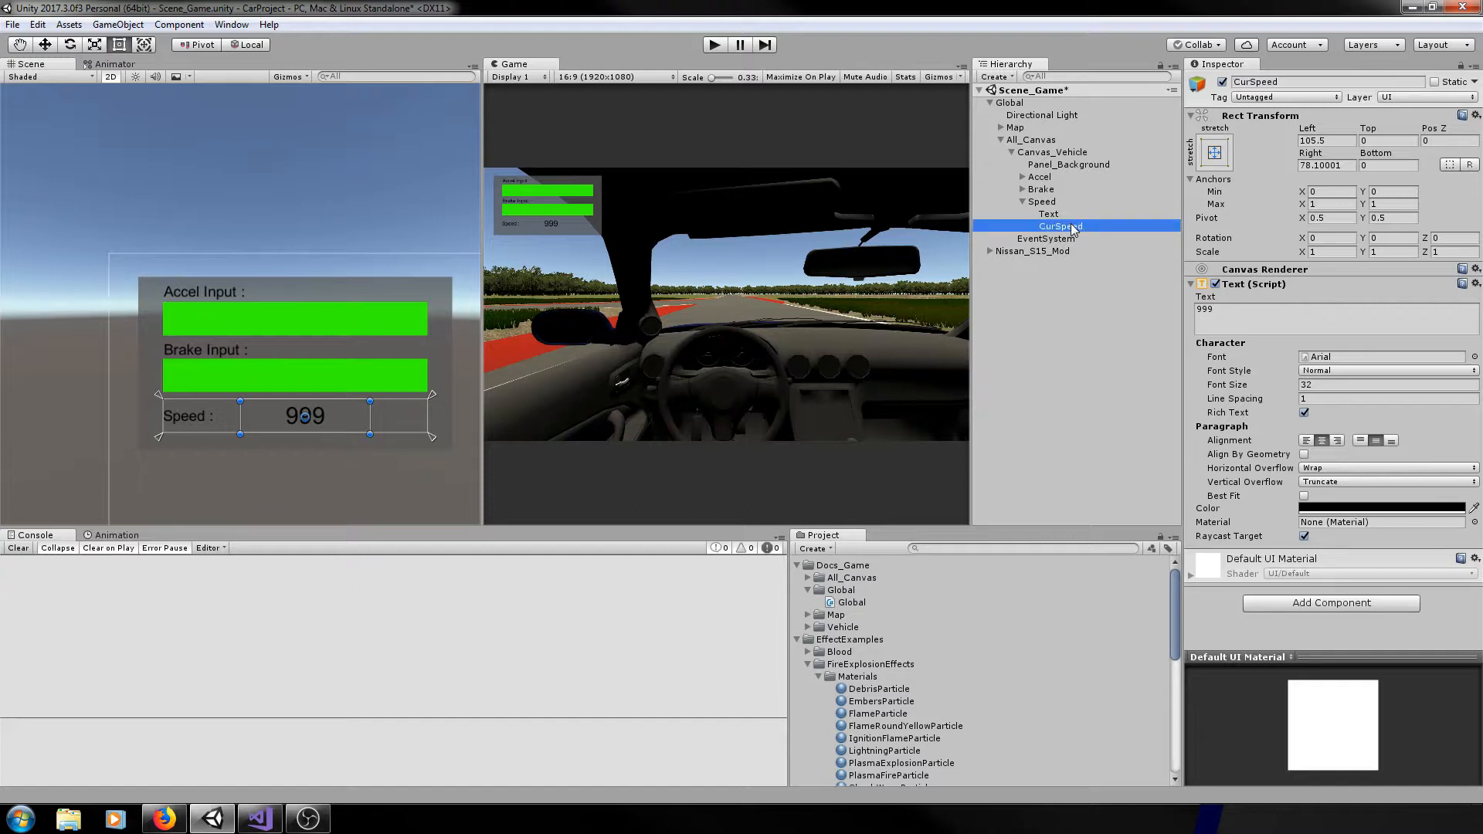
left_click(1228, 311)
key("BackSpace")
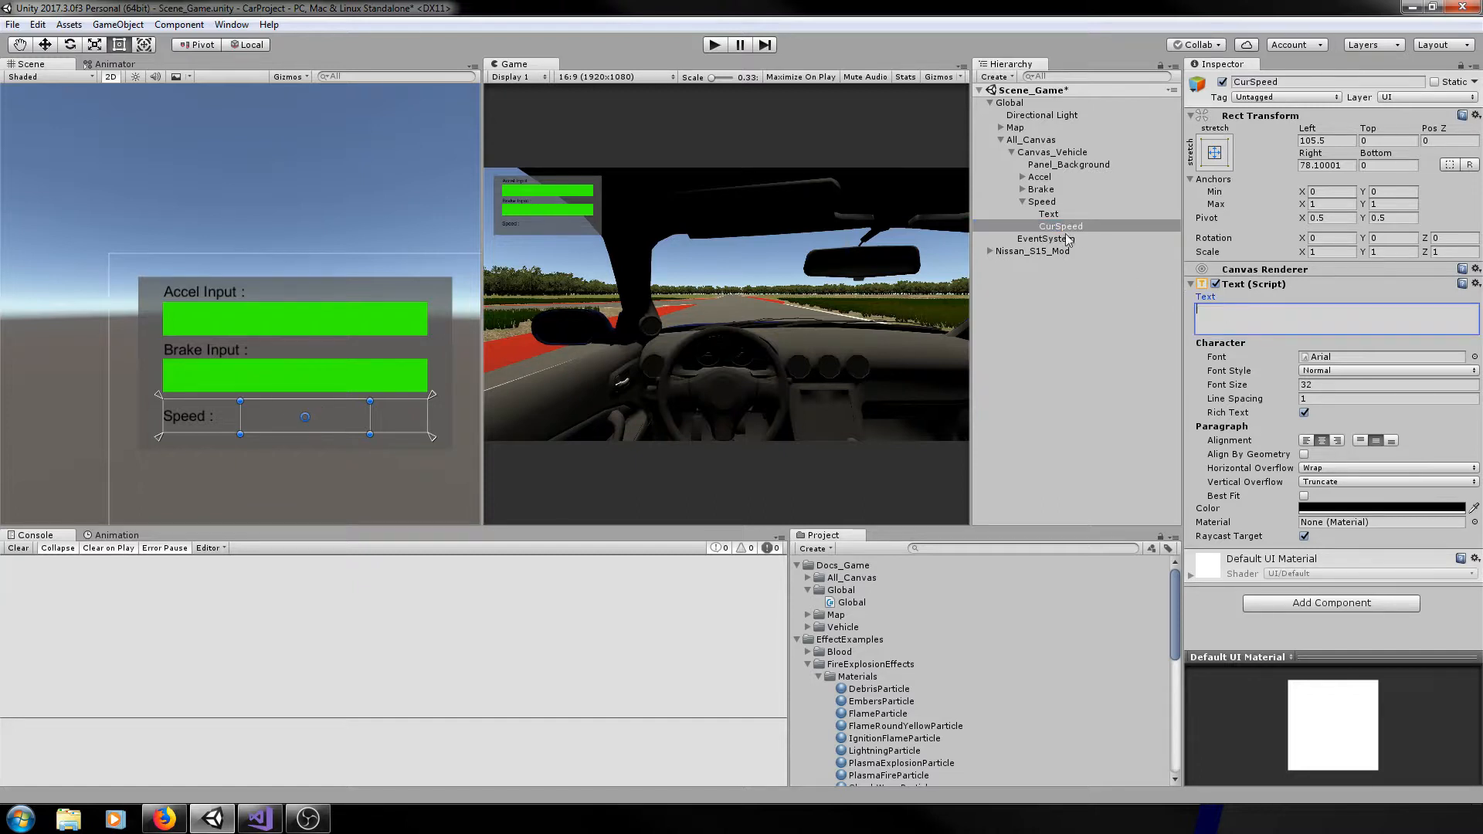
left_click(1043, 225)
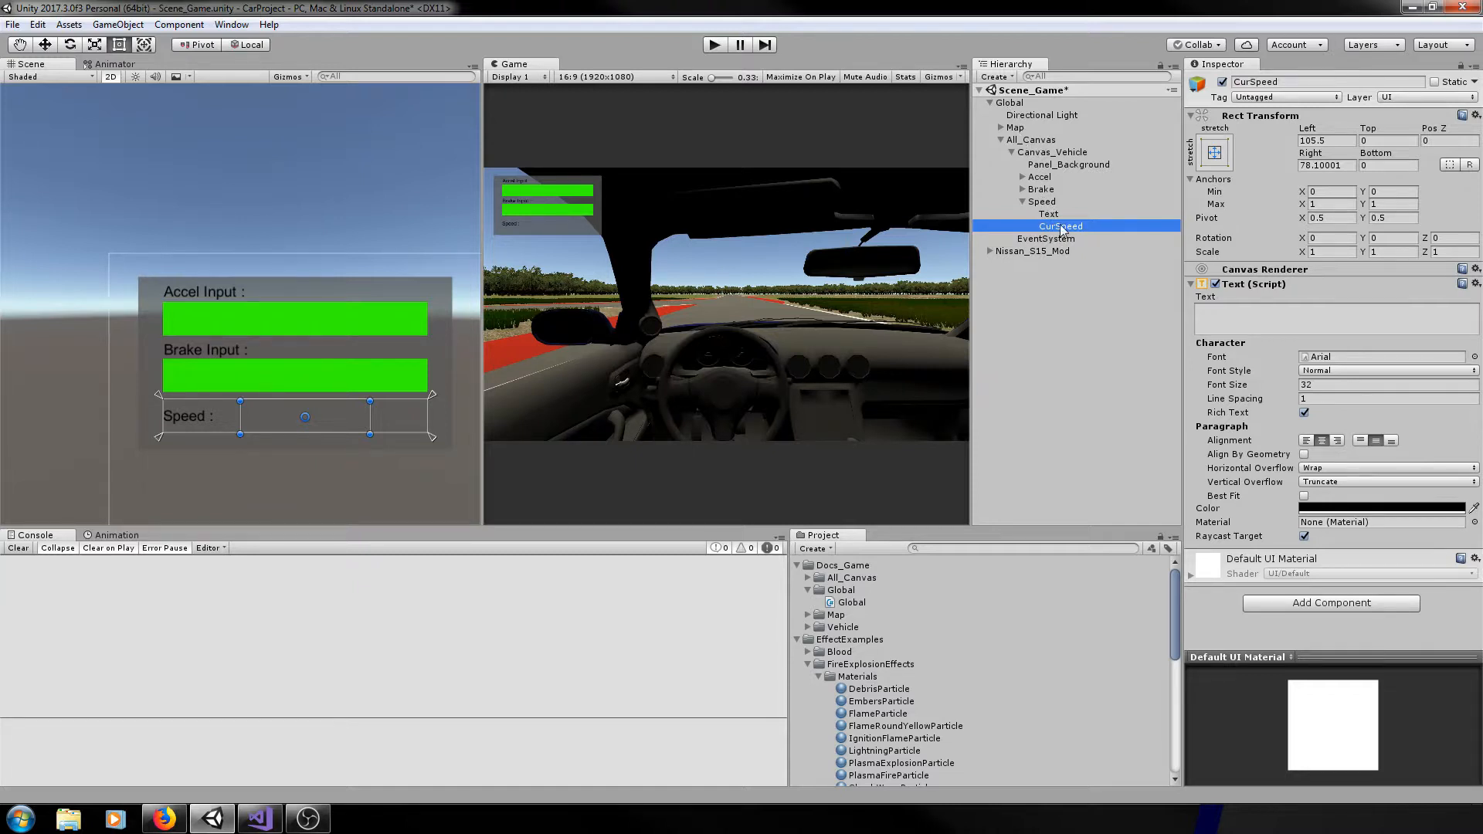
- Switch to Visual Studio and add an empty void Refresh_Speed() method below Refresh_Brake in Cvs_Vehicle.cs
left_click(261, 819)
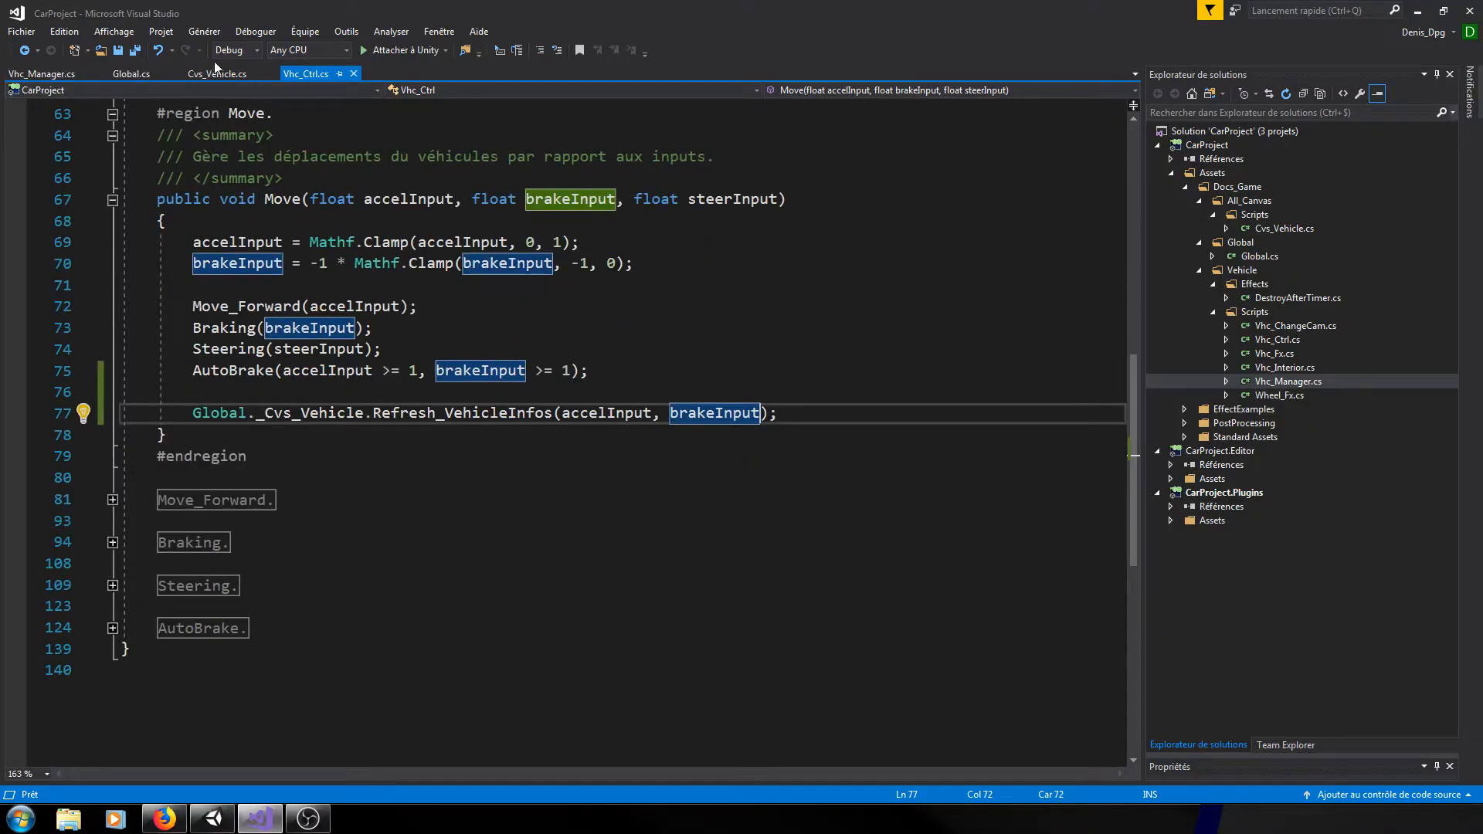
left_click(199, 75)
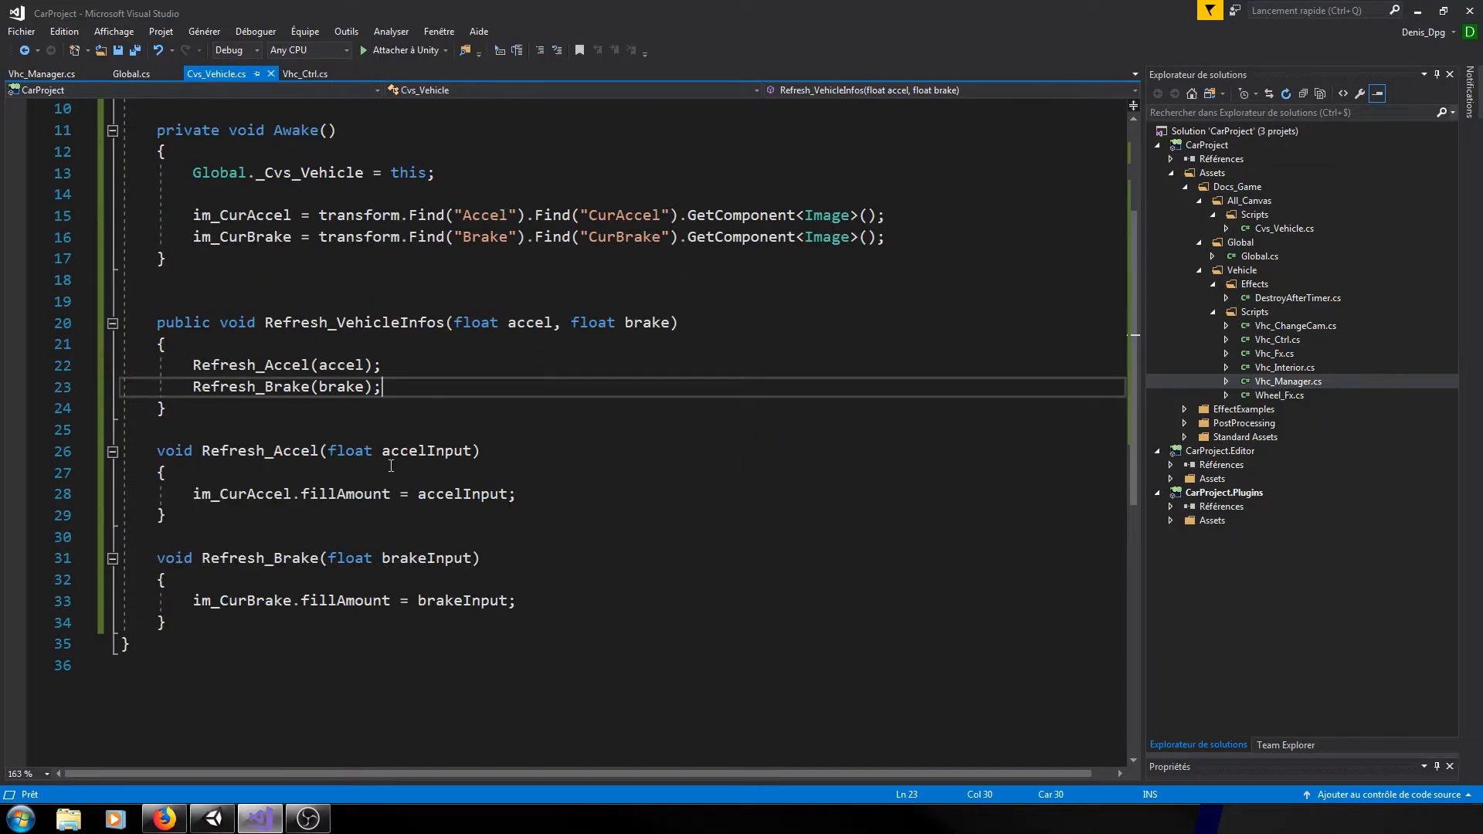
scroll(391, 466, "down", 2)
left_click(225, 488)
key("Return")
key("Return")
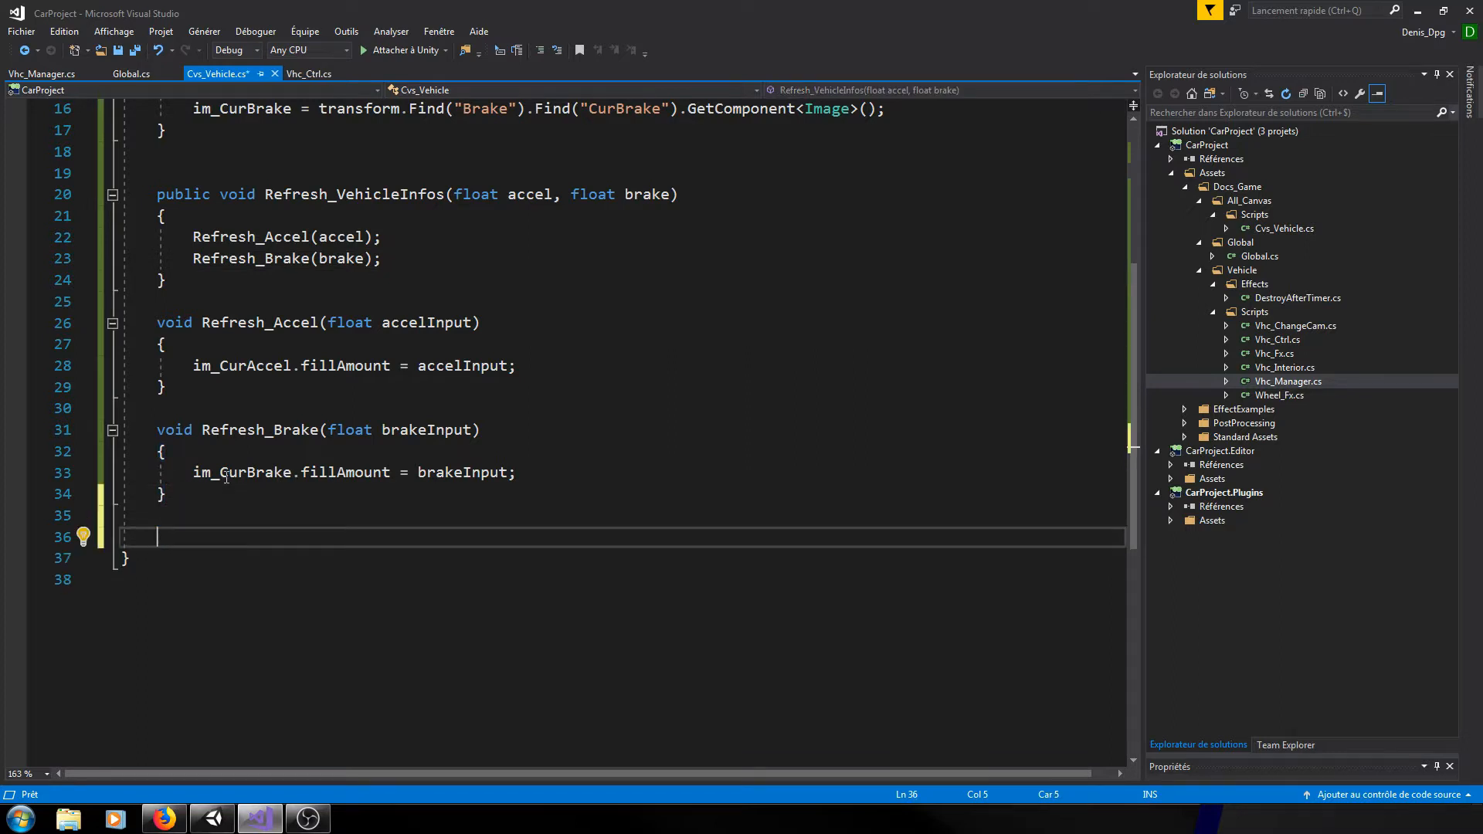
type("void Refre")
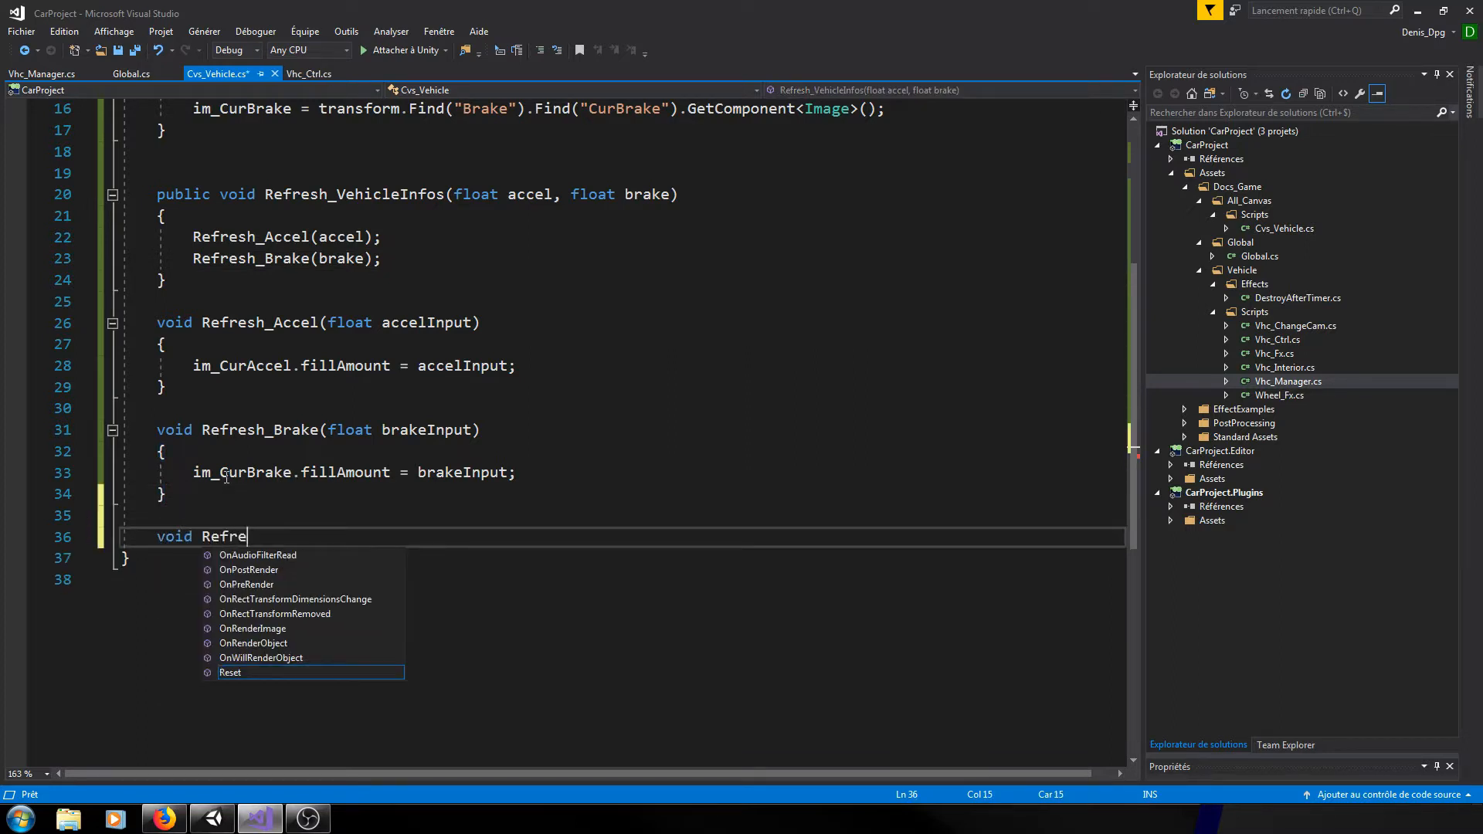
type("sh")
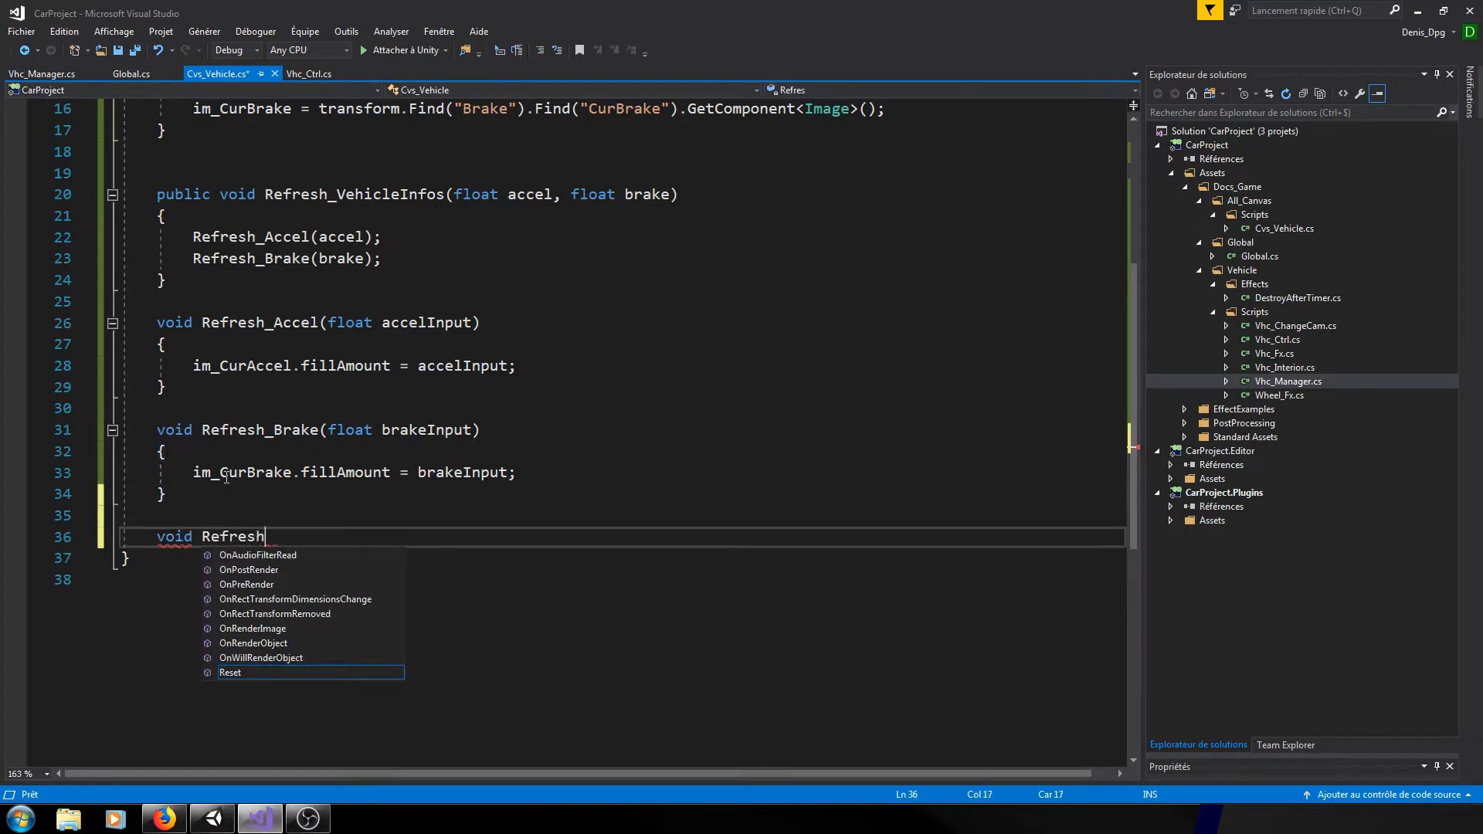
type("_Speed()")
key("Return")
type("{")
key("Return")
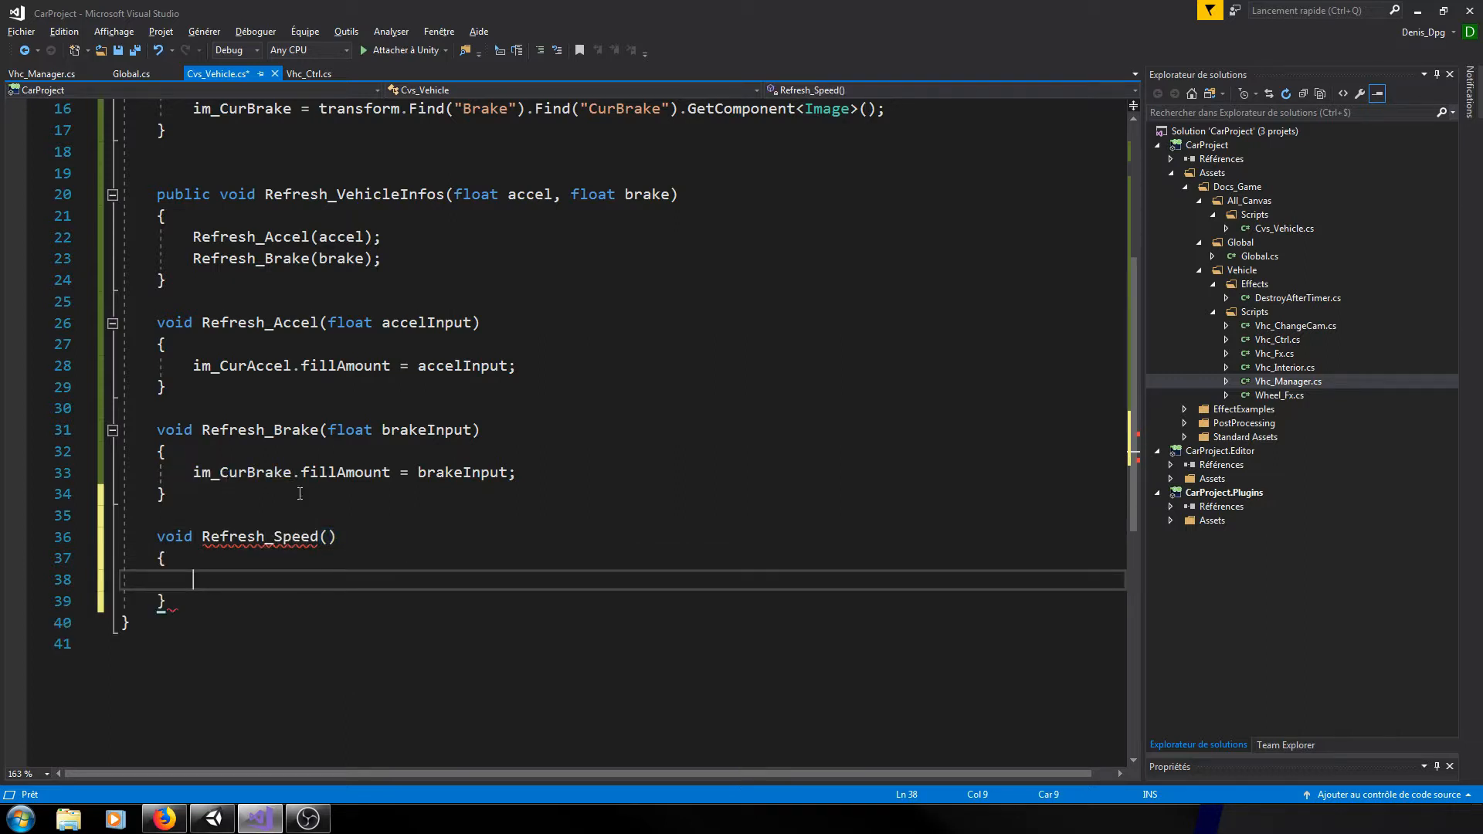
- Give the Refresh_Speed method a float parameter named speed
left_click(330, 540)
type("float ")
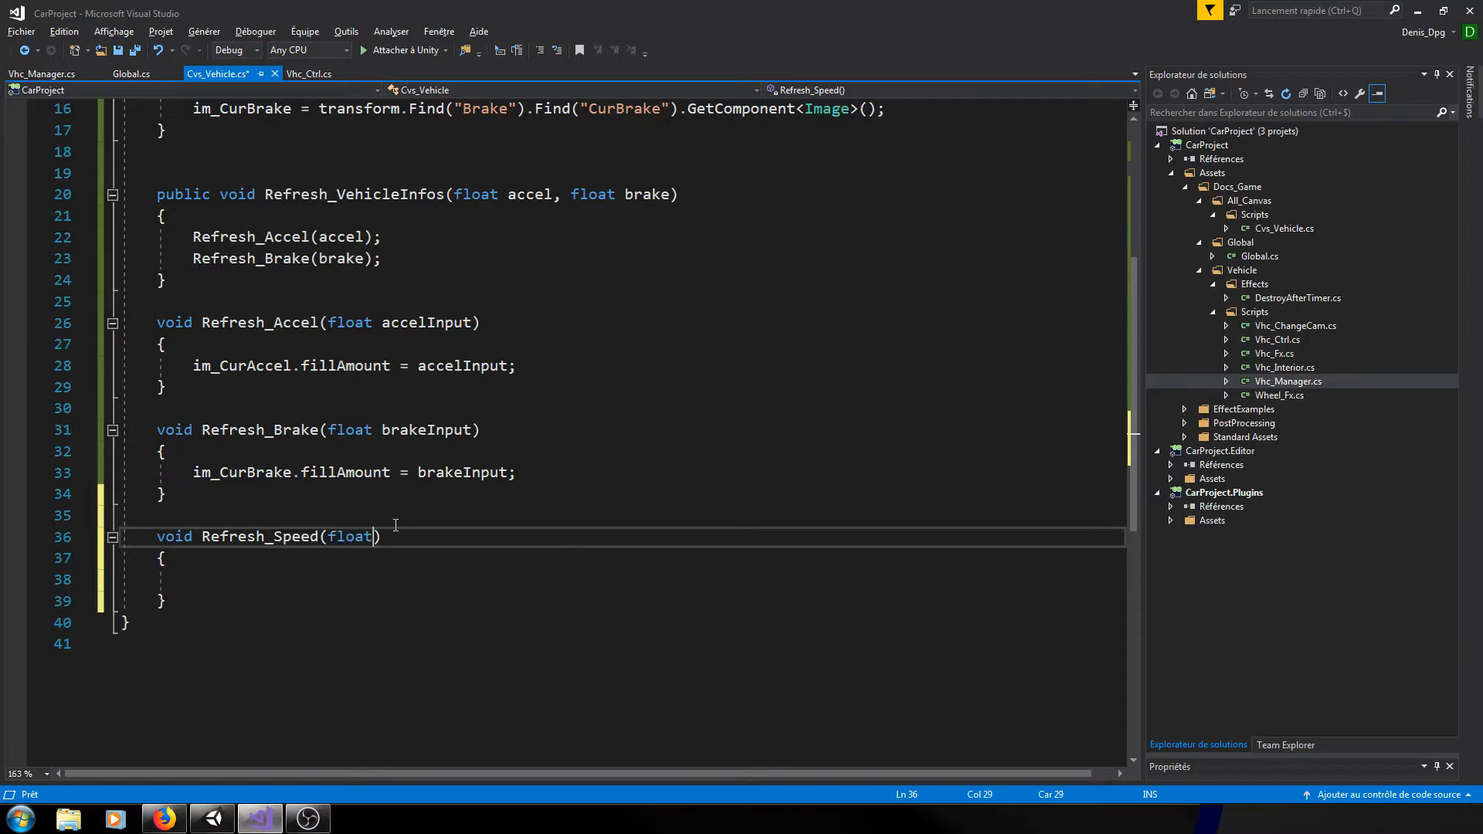
type("speed")
key("Down")
key("Down")
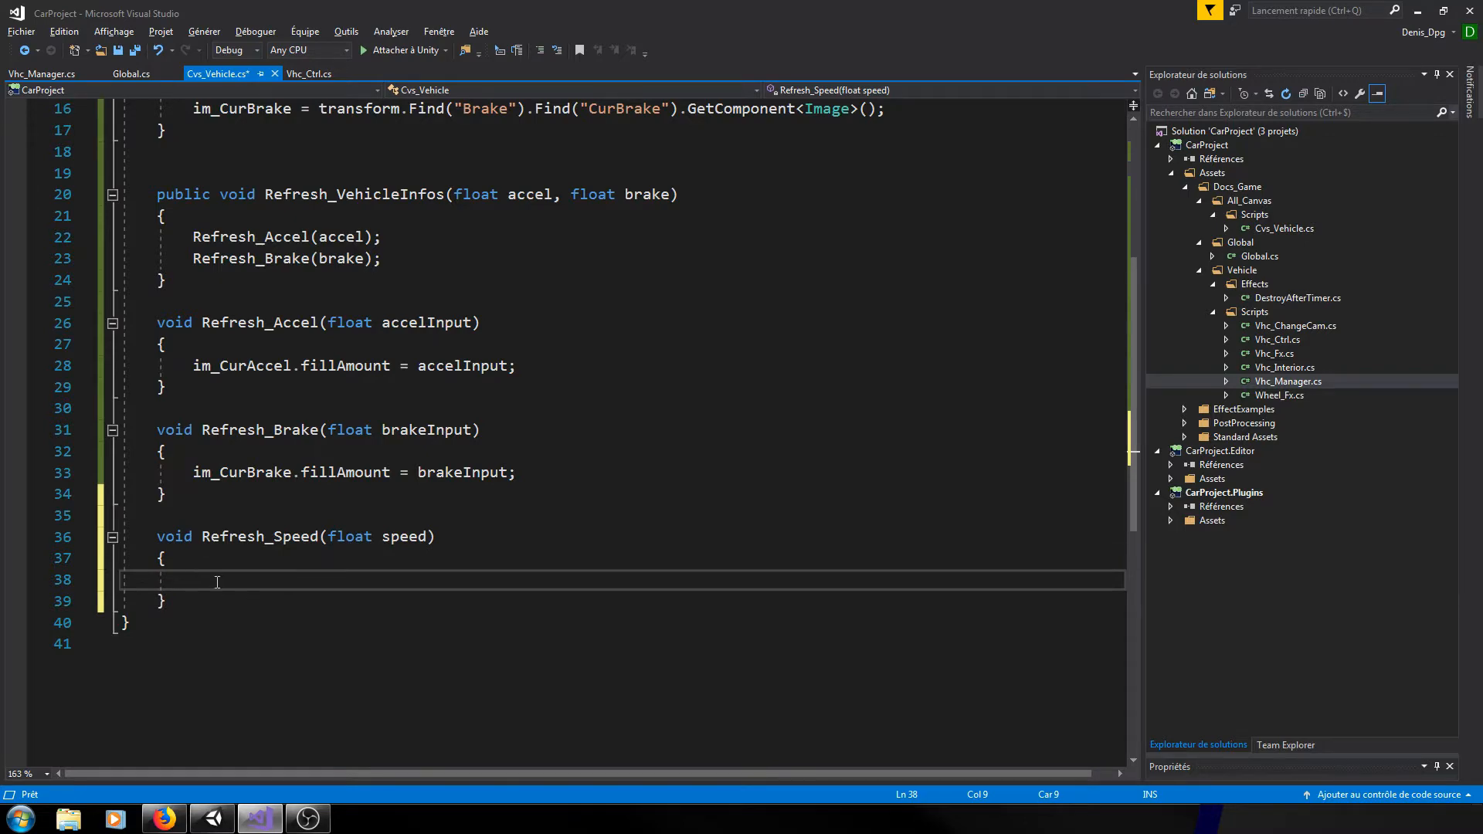
- Declare a Text field named txt_Speed below im_CurBrake at the start of the Cvs_Vehicle class
scroll(252, 373, "up", 5)
left_click(348, 291)
key("Return")
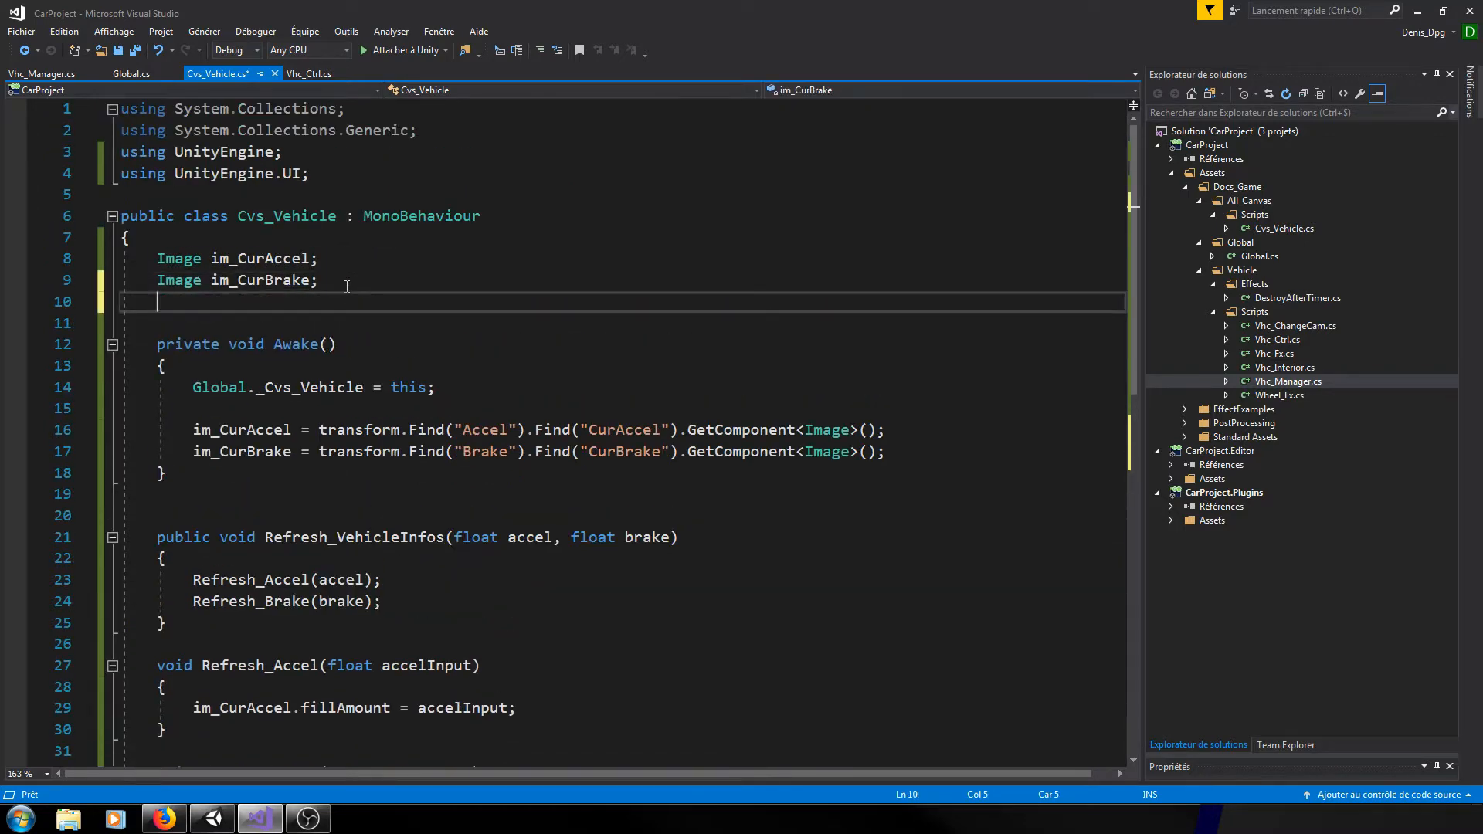
type("Tes")
key("BackSpace")
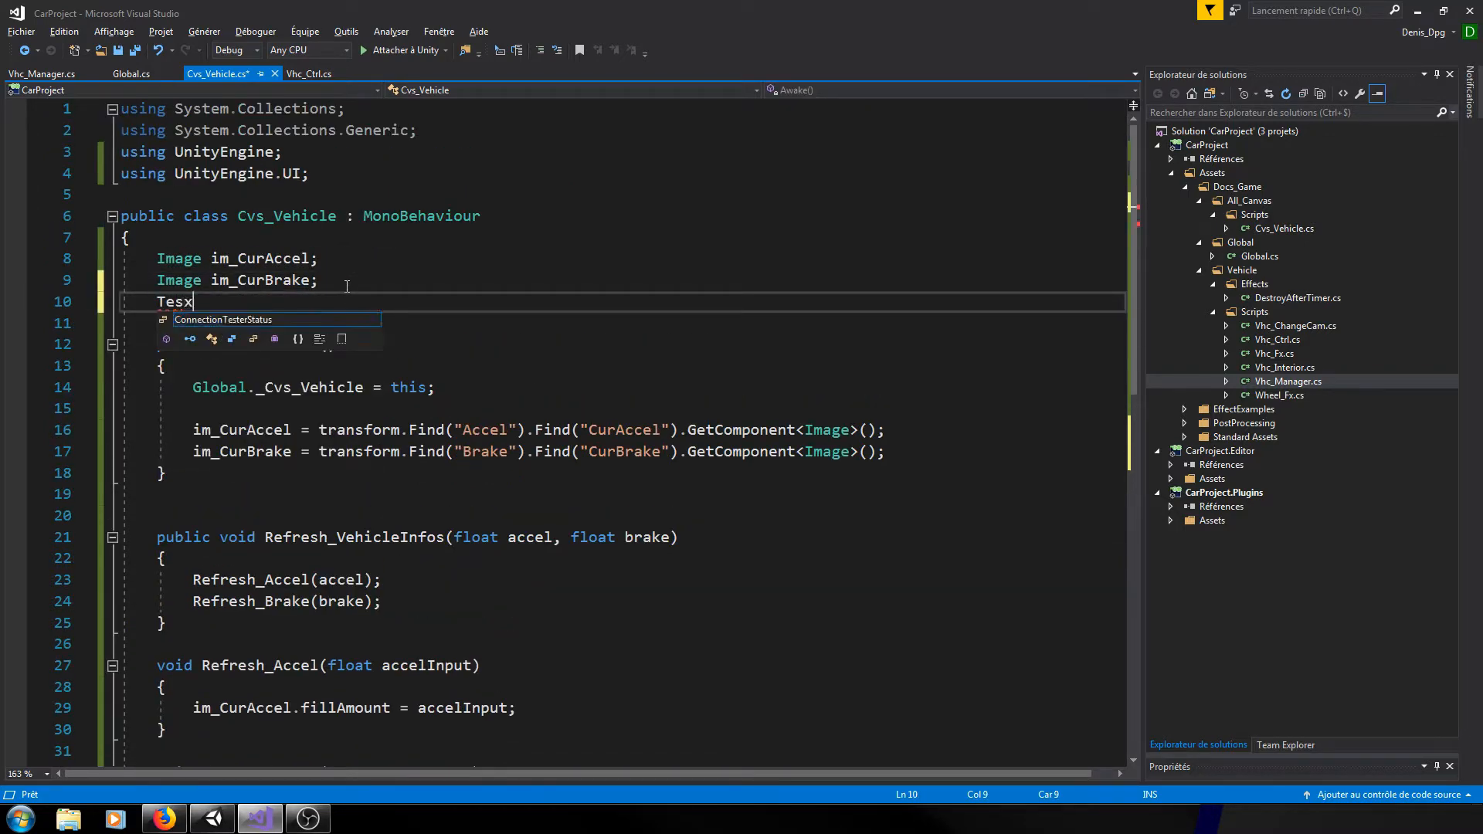
type("xt")
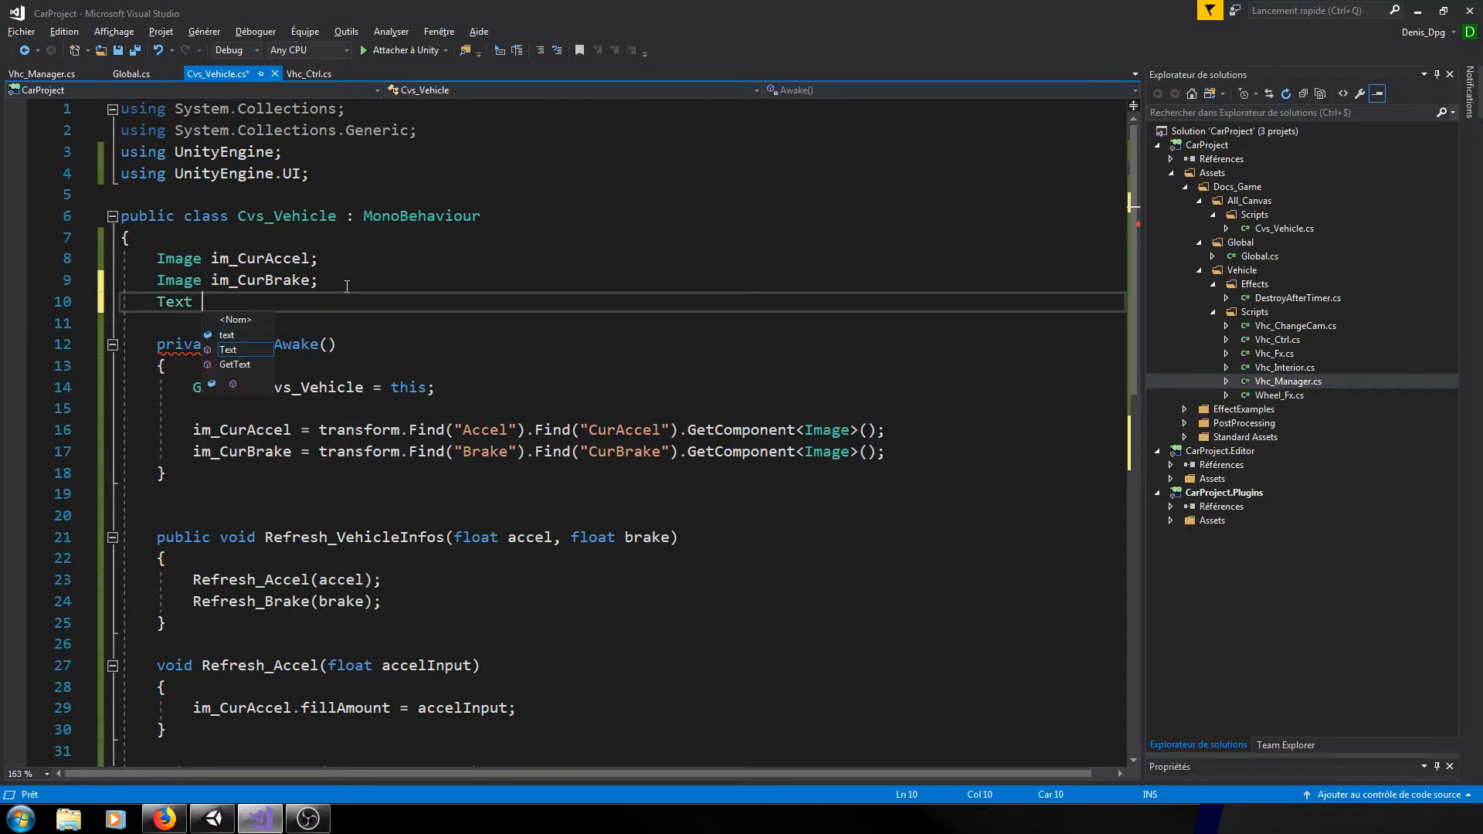
type(" t")
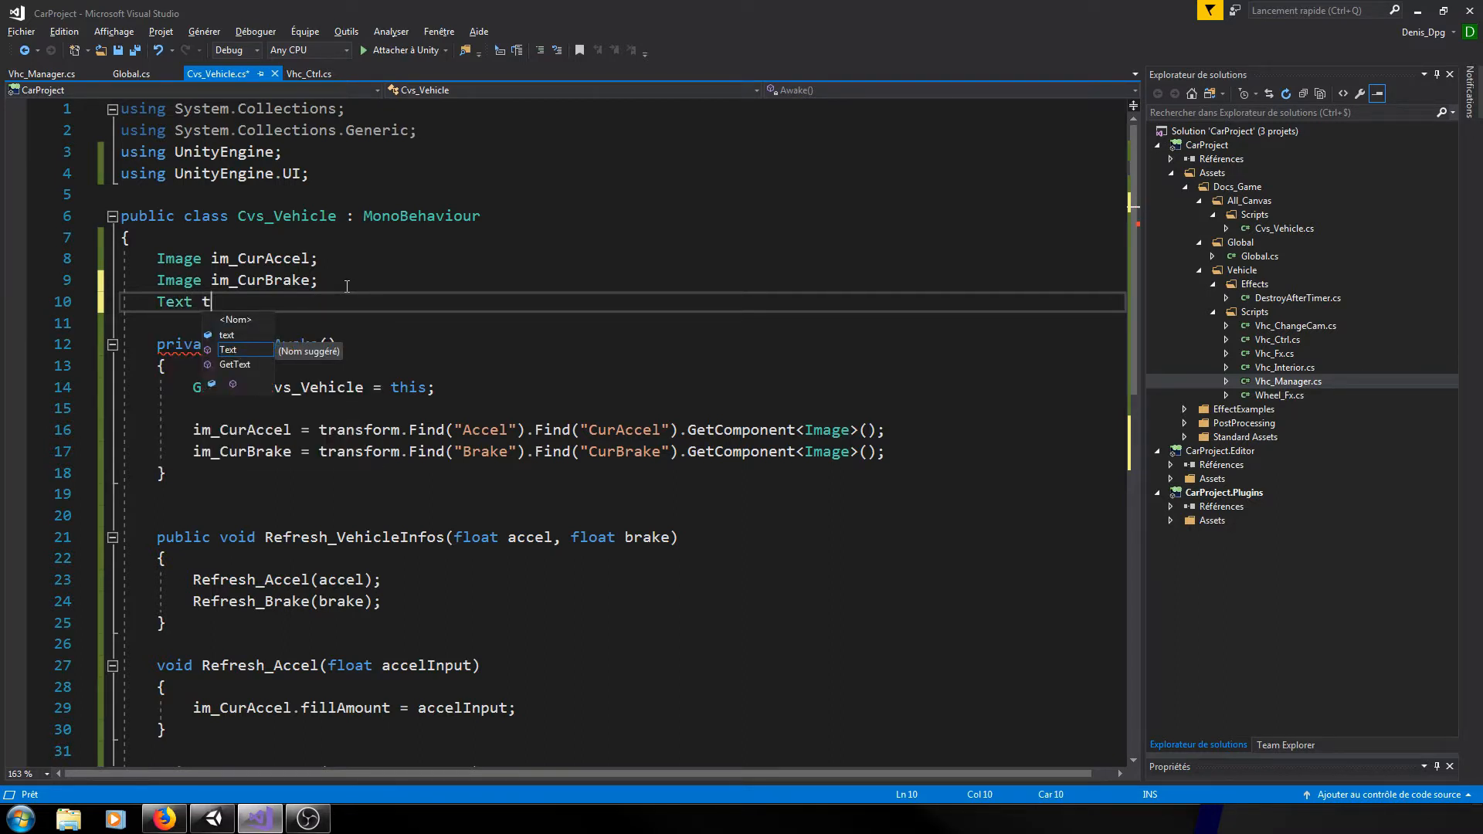
type("xt_Speed;")
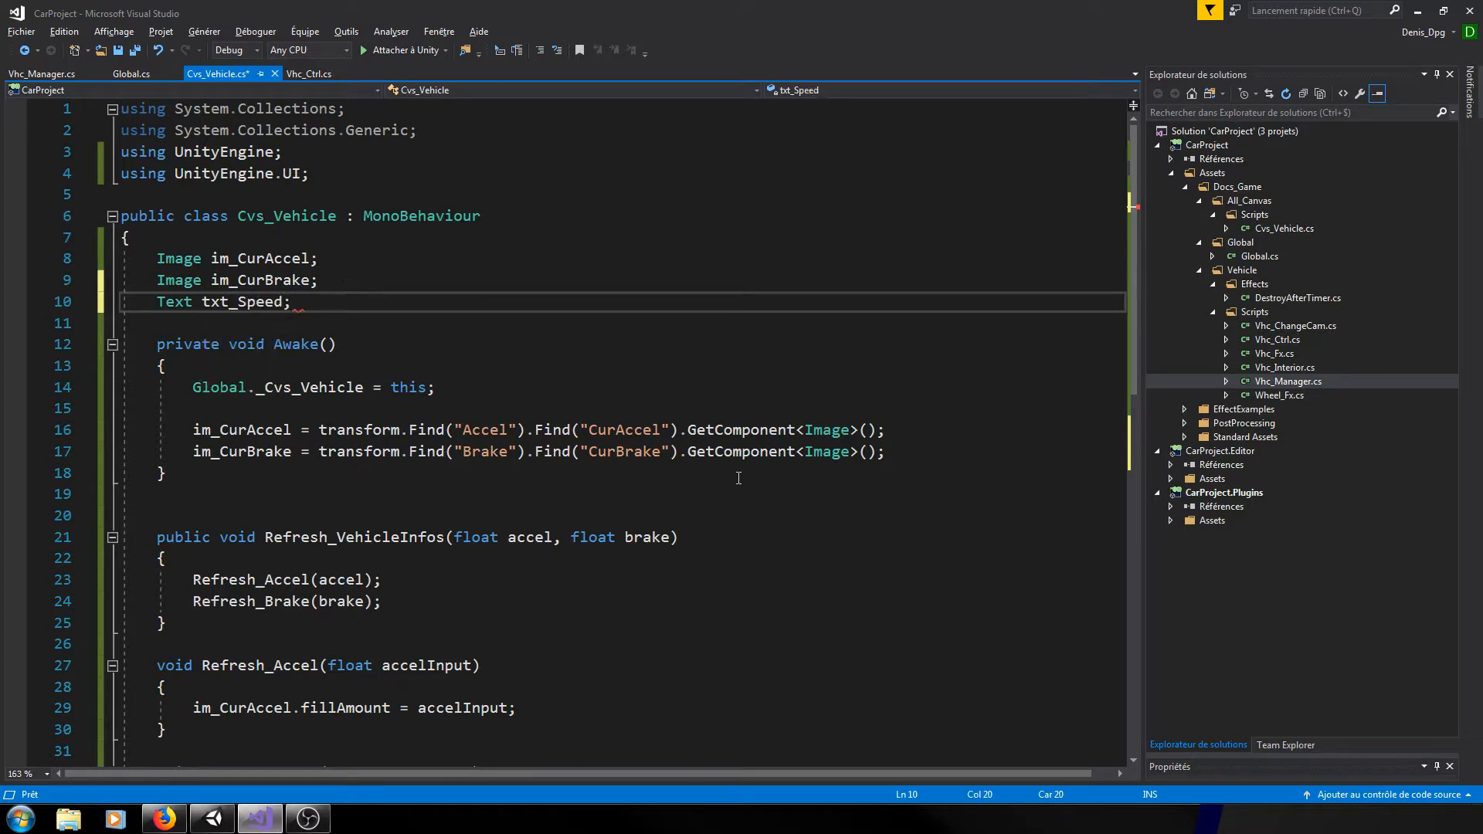
- Start a txt_Speed assignment at the end of Awake, then switch to Unity and copy the CurSpeed object's name
left_click(919, 444)
key("Return")
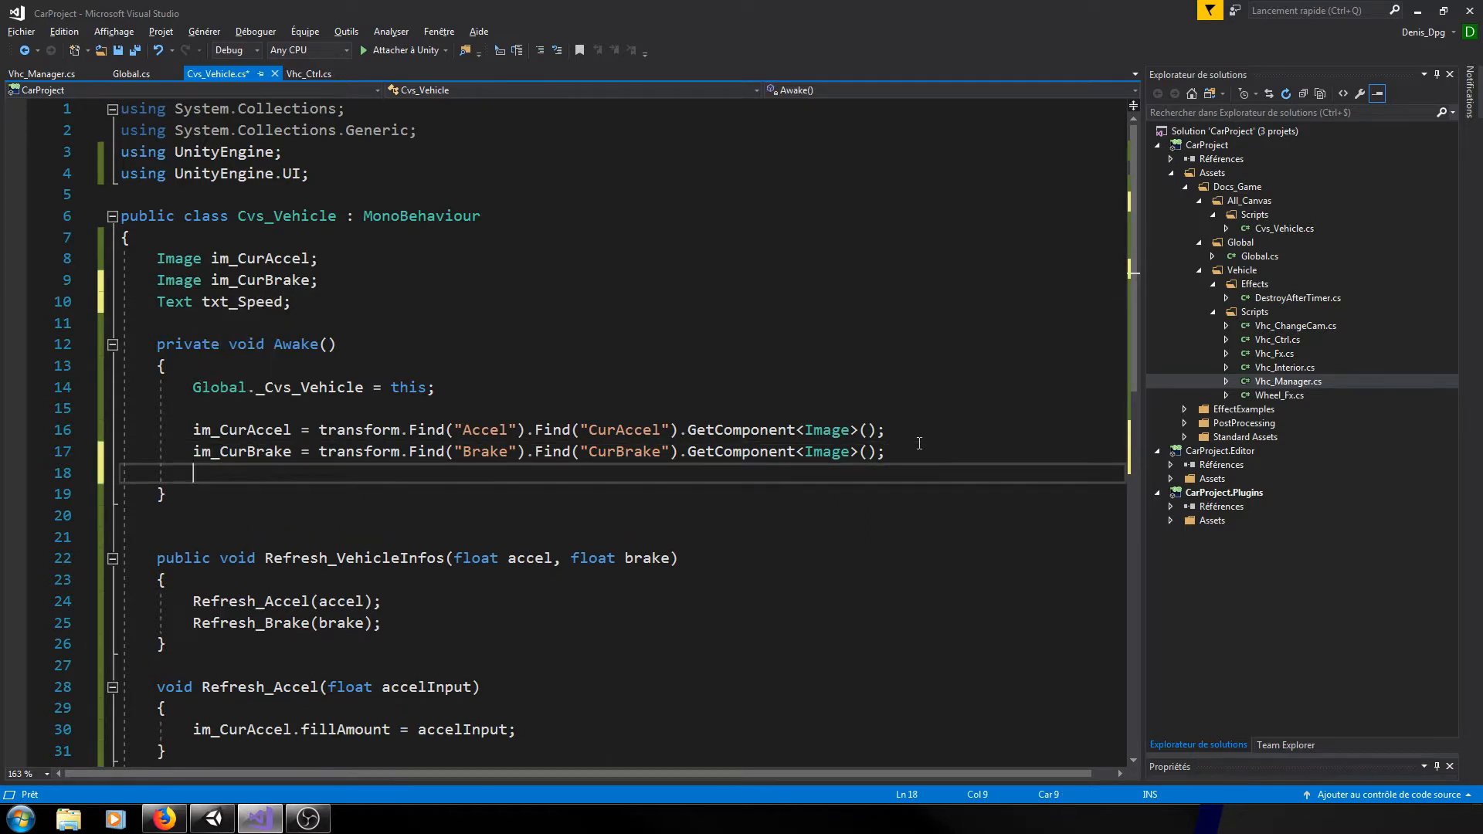
type("txt_Speed =")
left_click(212, 818)
left_click(1043, 203)
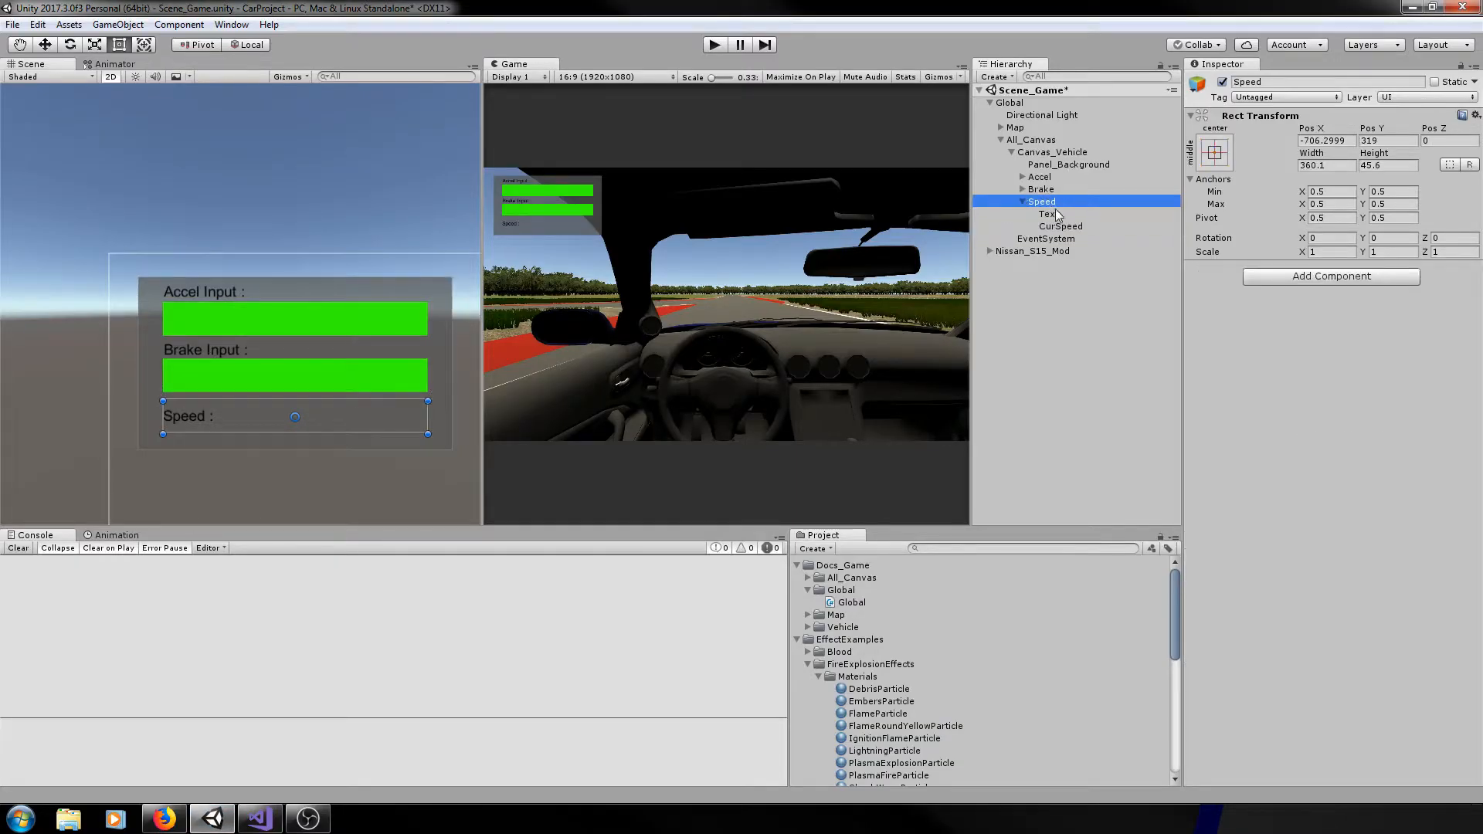
left_click(1065, 226)
key("F2")
key("ctrl+c")
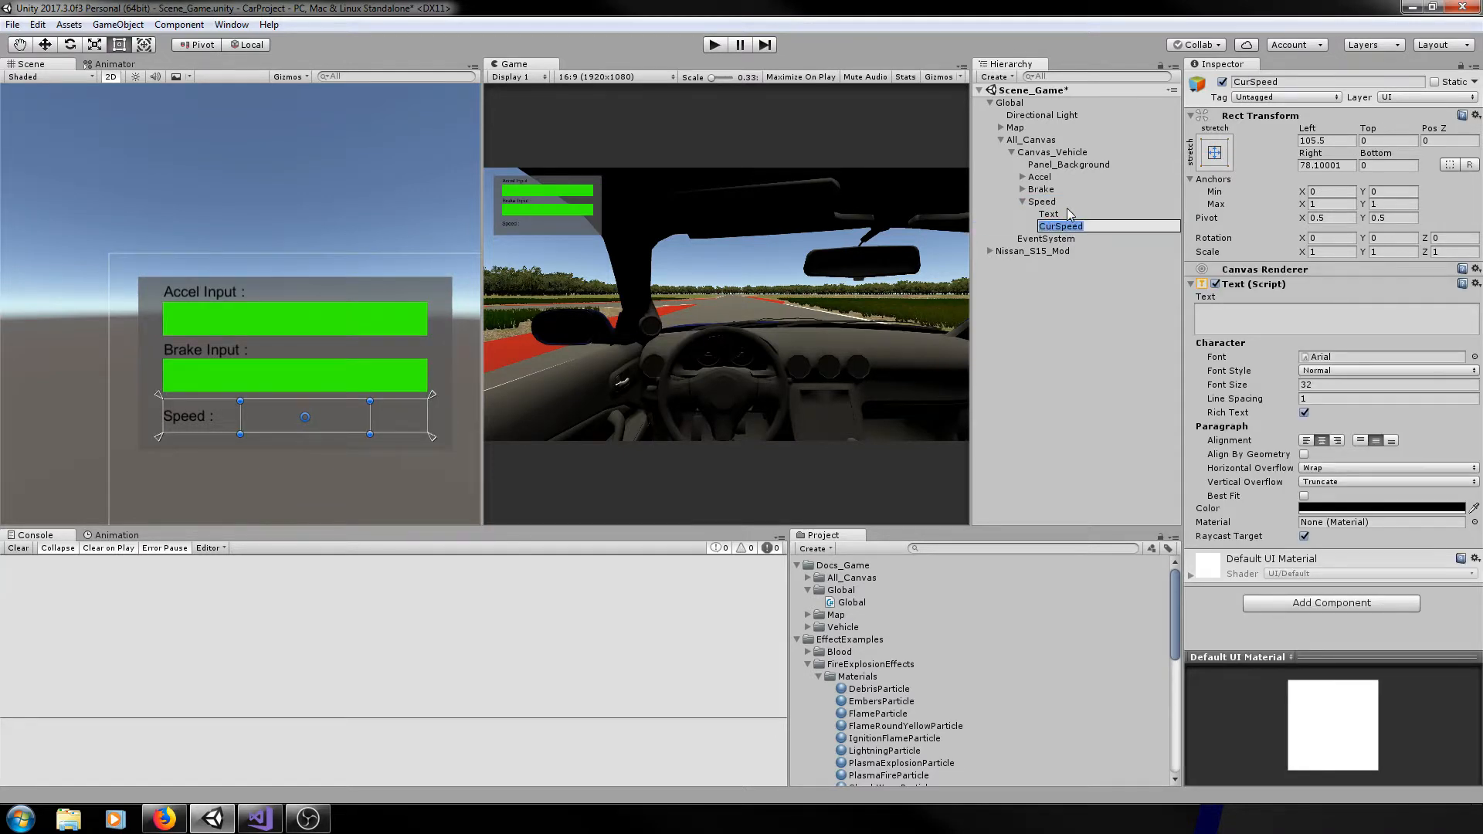
left_click(1054, 203)
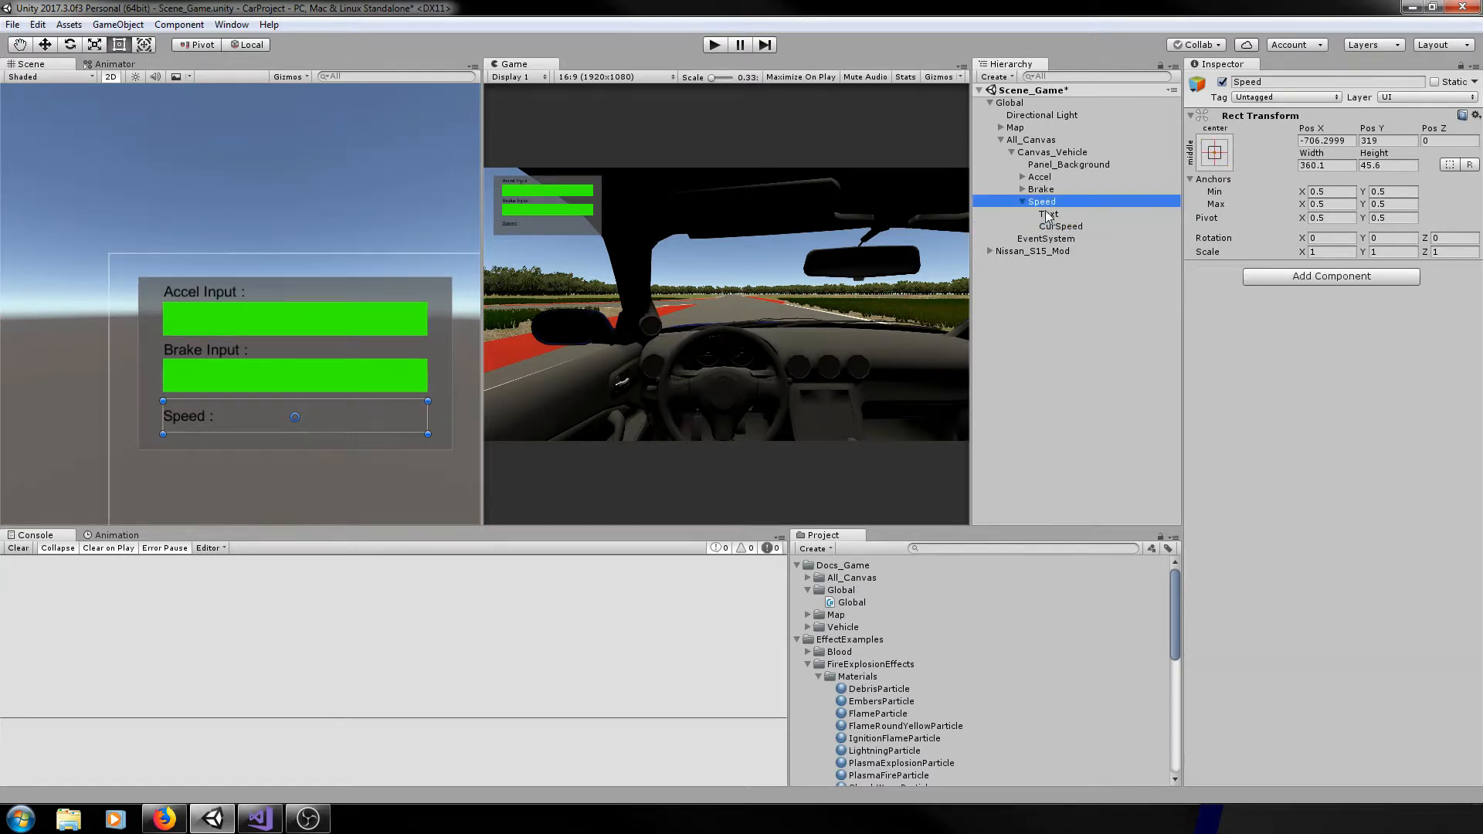
- Back in Visual Studio, assign transform.Find("Speed") to txt_Speed, trimming the pasted object name to Speed
left_click(259, 819)
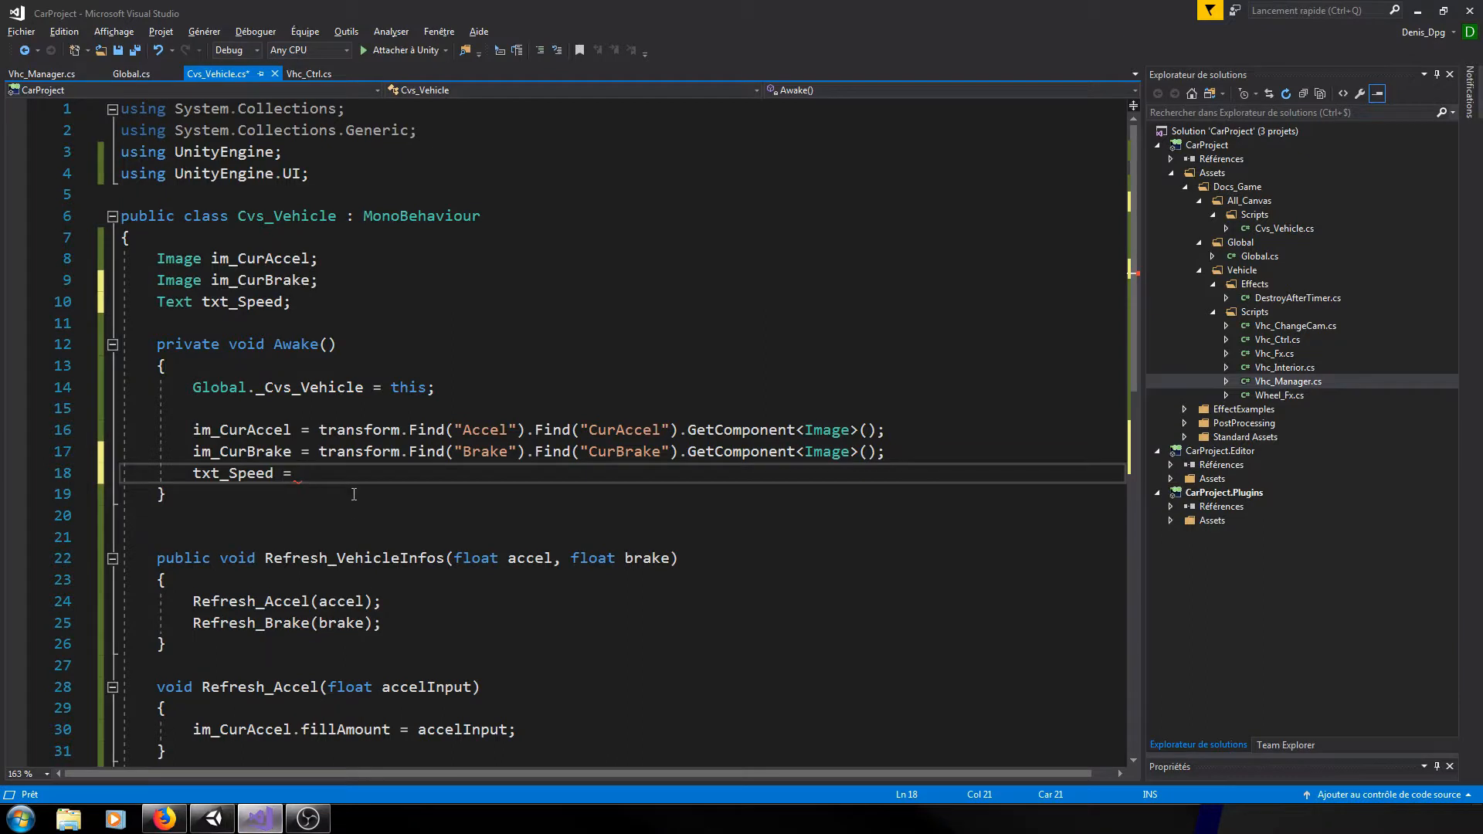
type("transform.")
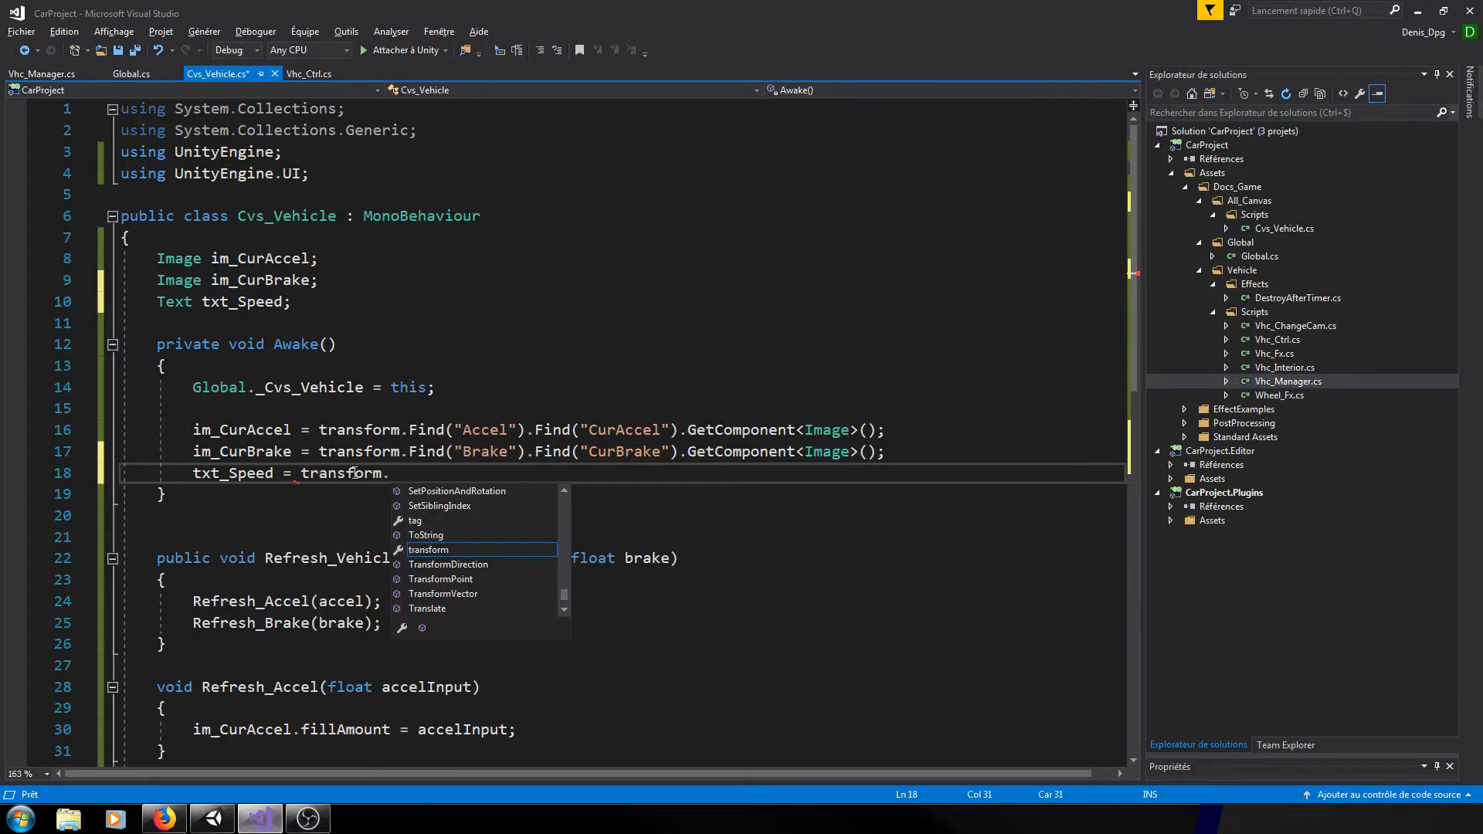
type("Find(\"")
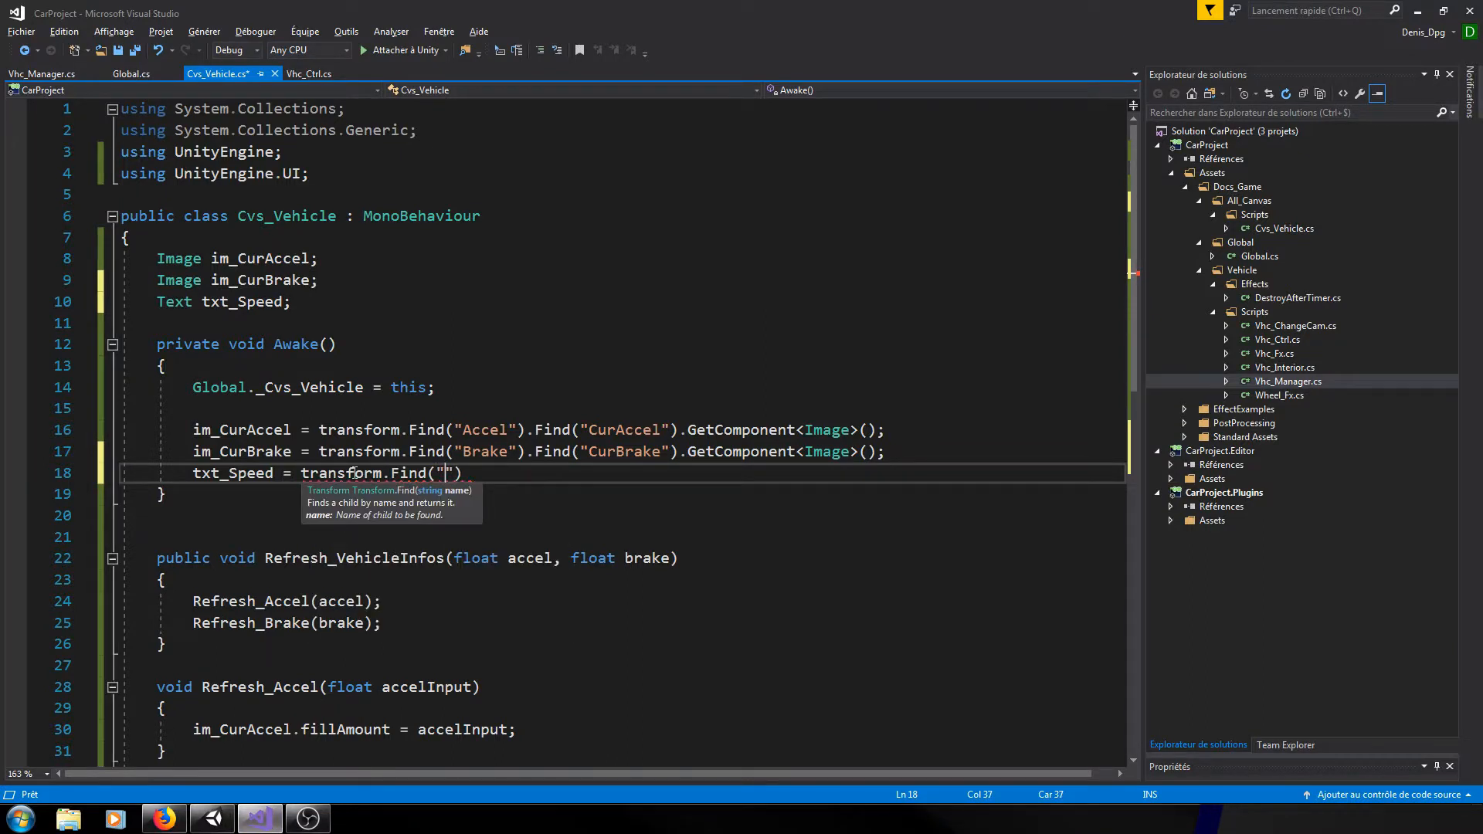
key("ctrl+v")
left_click(473, 475)
key("BackSpace")
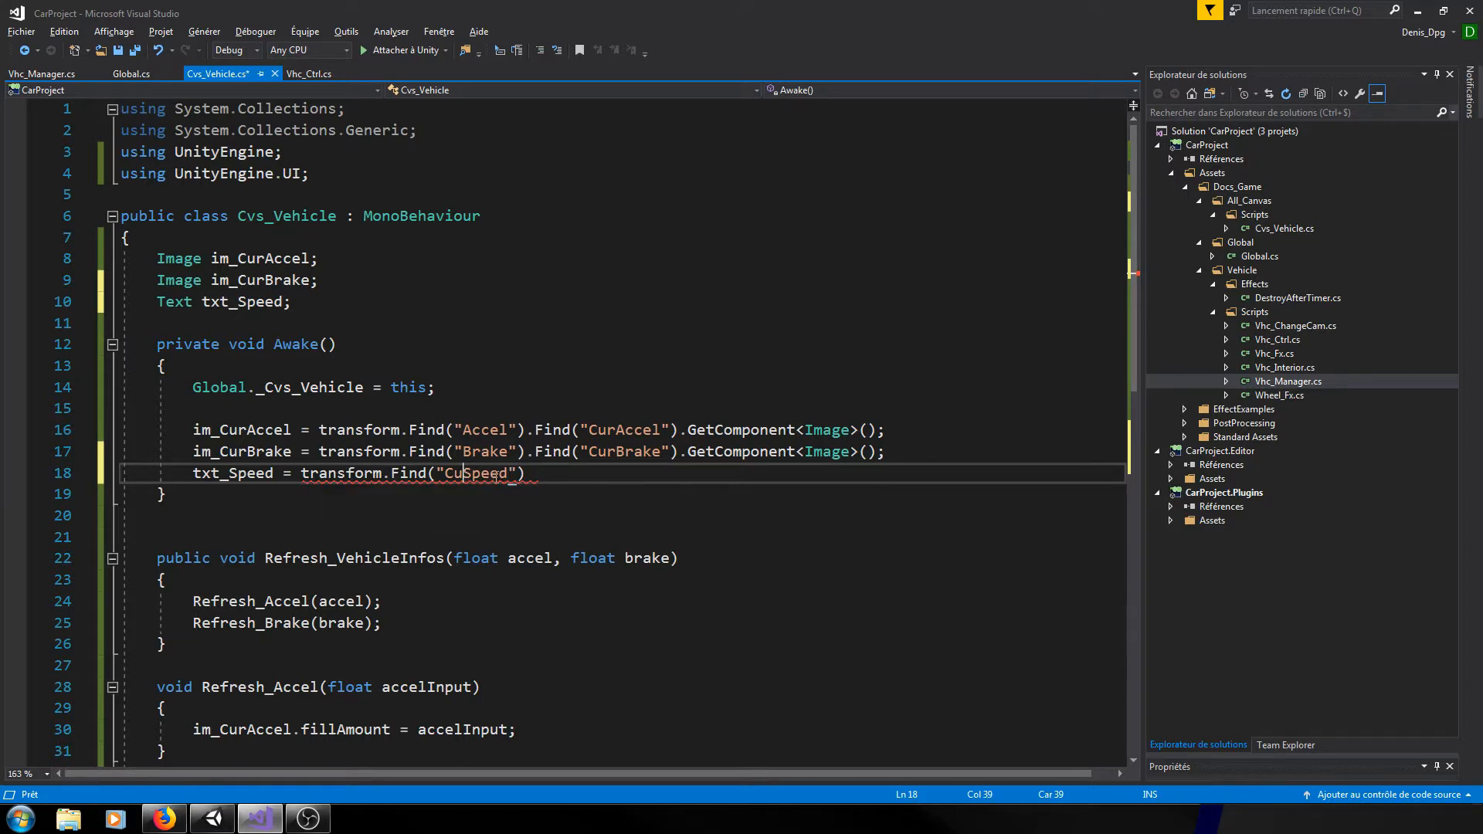
key("BackSpace")
key("BackSpace")
left_click(554, 474)
- Complete the txt_Speed assignment with .Find("CurSpeed").GetComponent<Text>();
type(".Find(\"")
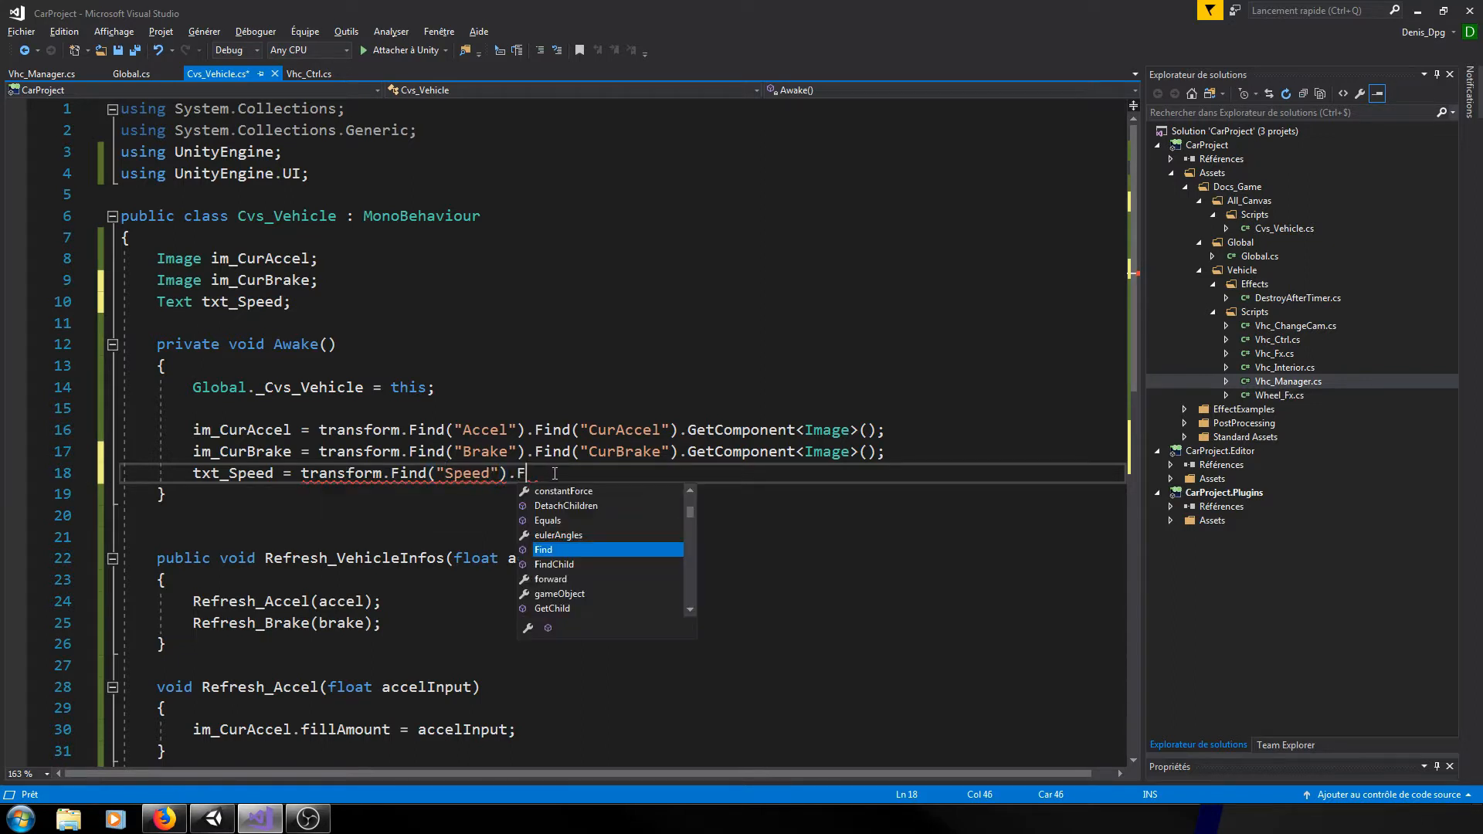
key("ctrl+v")
type("\").Get")
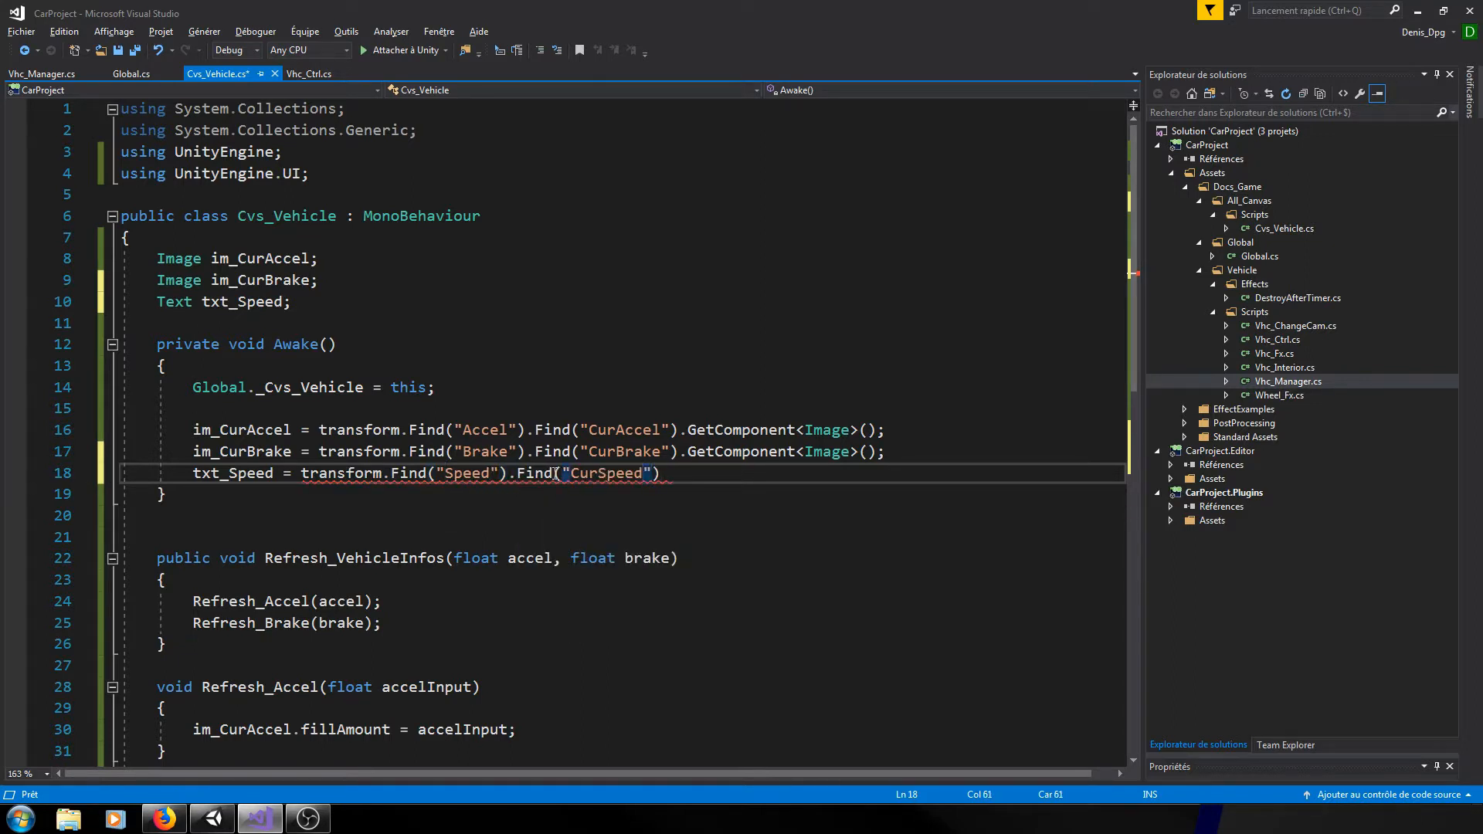
key("Down")
key("Down")
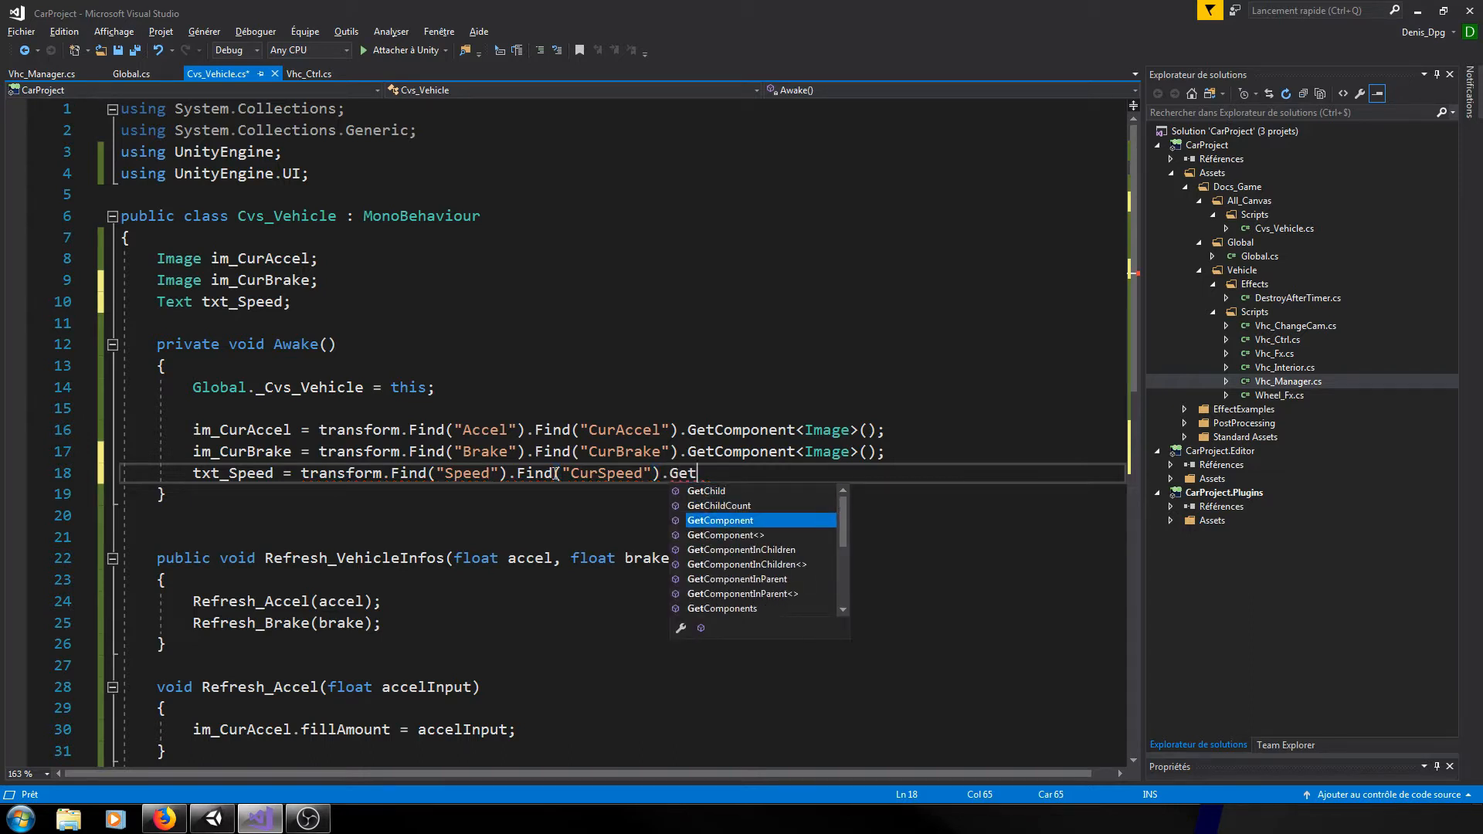
key("Tab")
type("<")
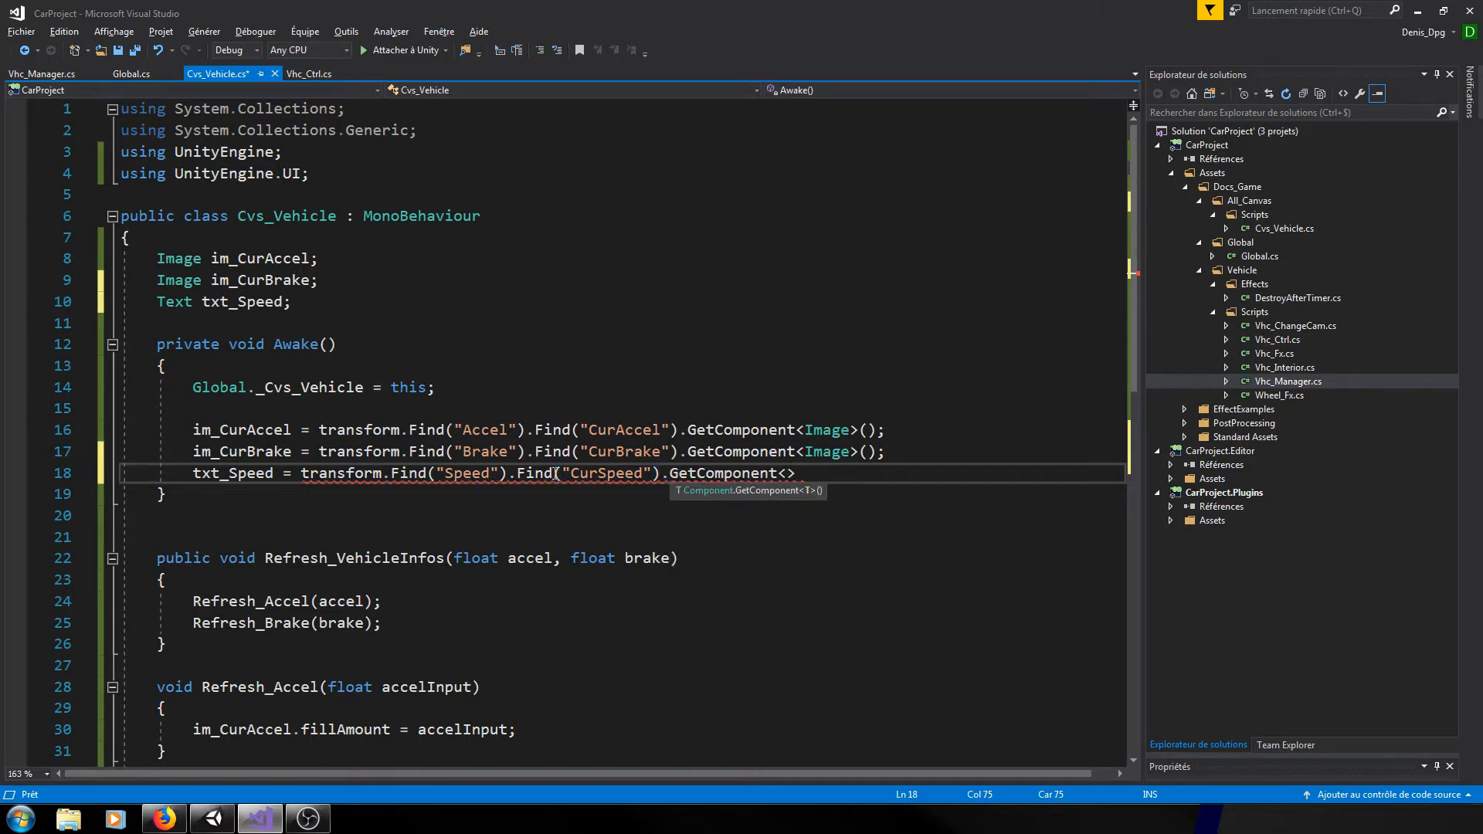
type("Text>();")
- Add a Refresh_Speed(); call after Refresh_Brake(brake); in Refresh_VehicleInfos
scroll(556, 475, "down", 5)
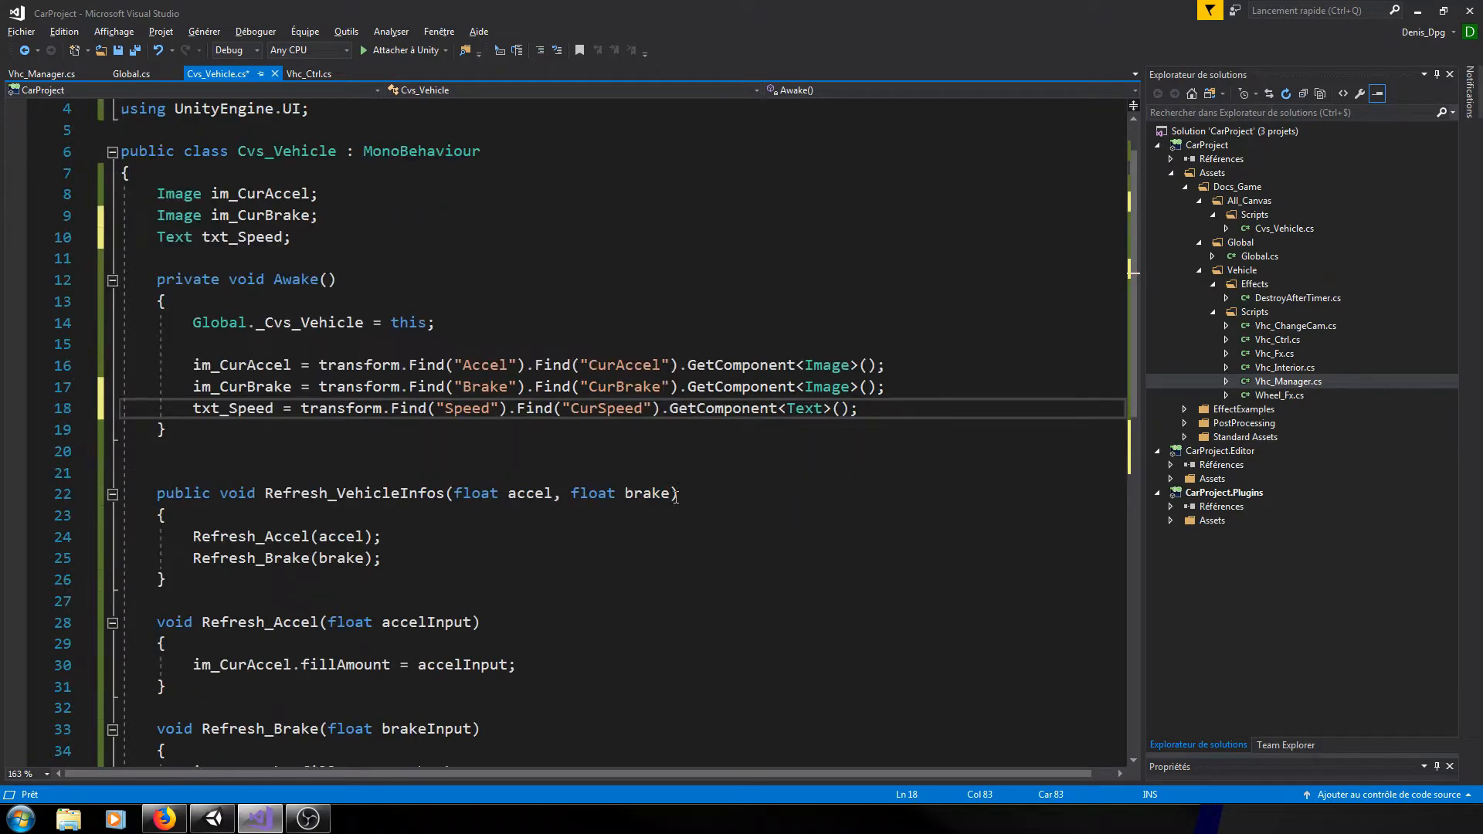
left_click(246, 621)
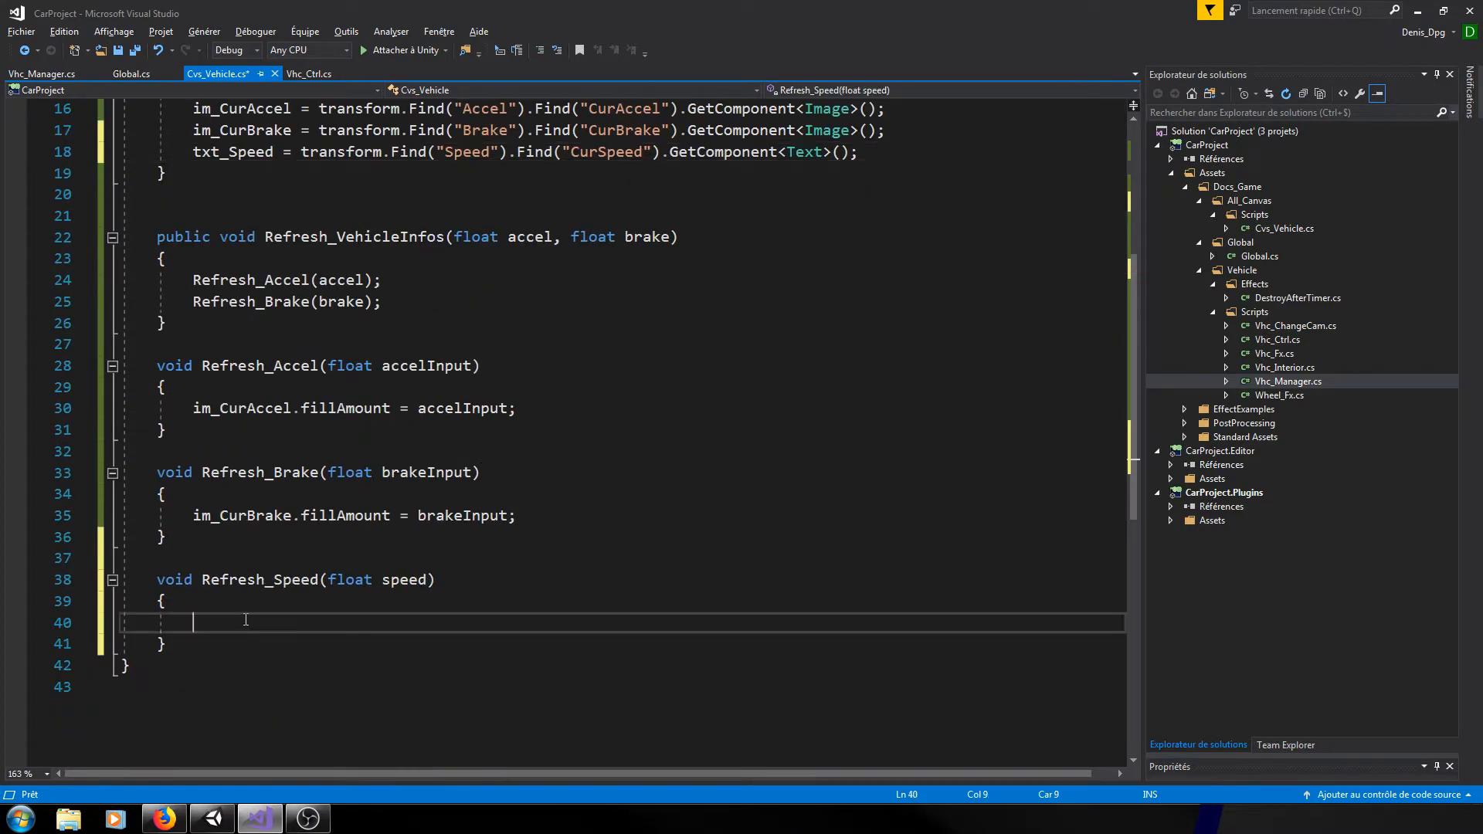
left_click(390, 302)
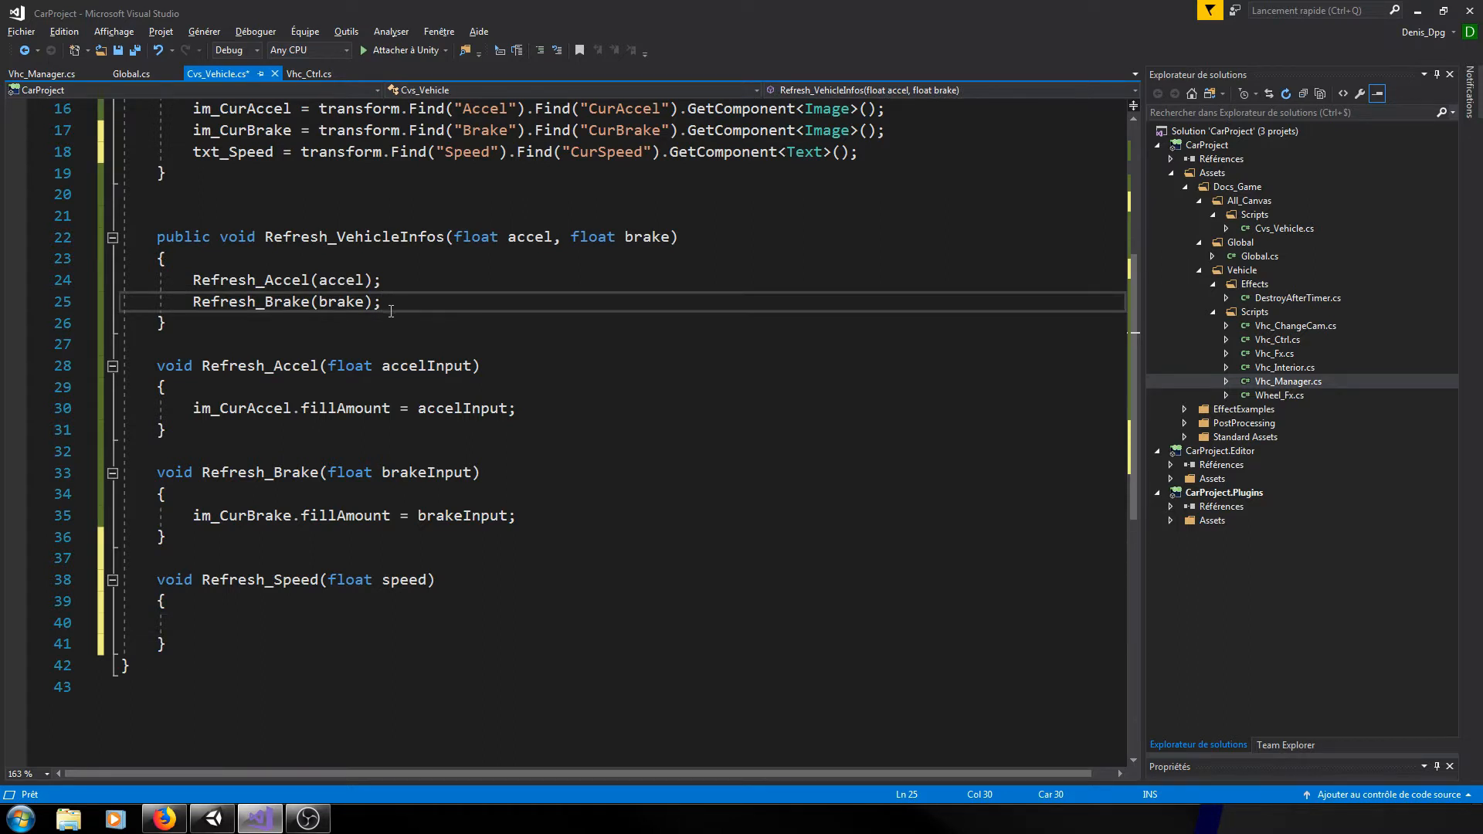
key("Return")
type("Refre")
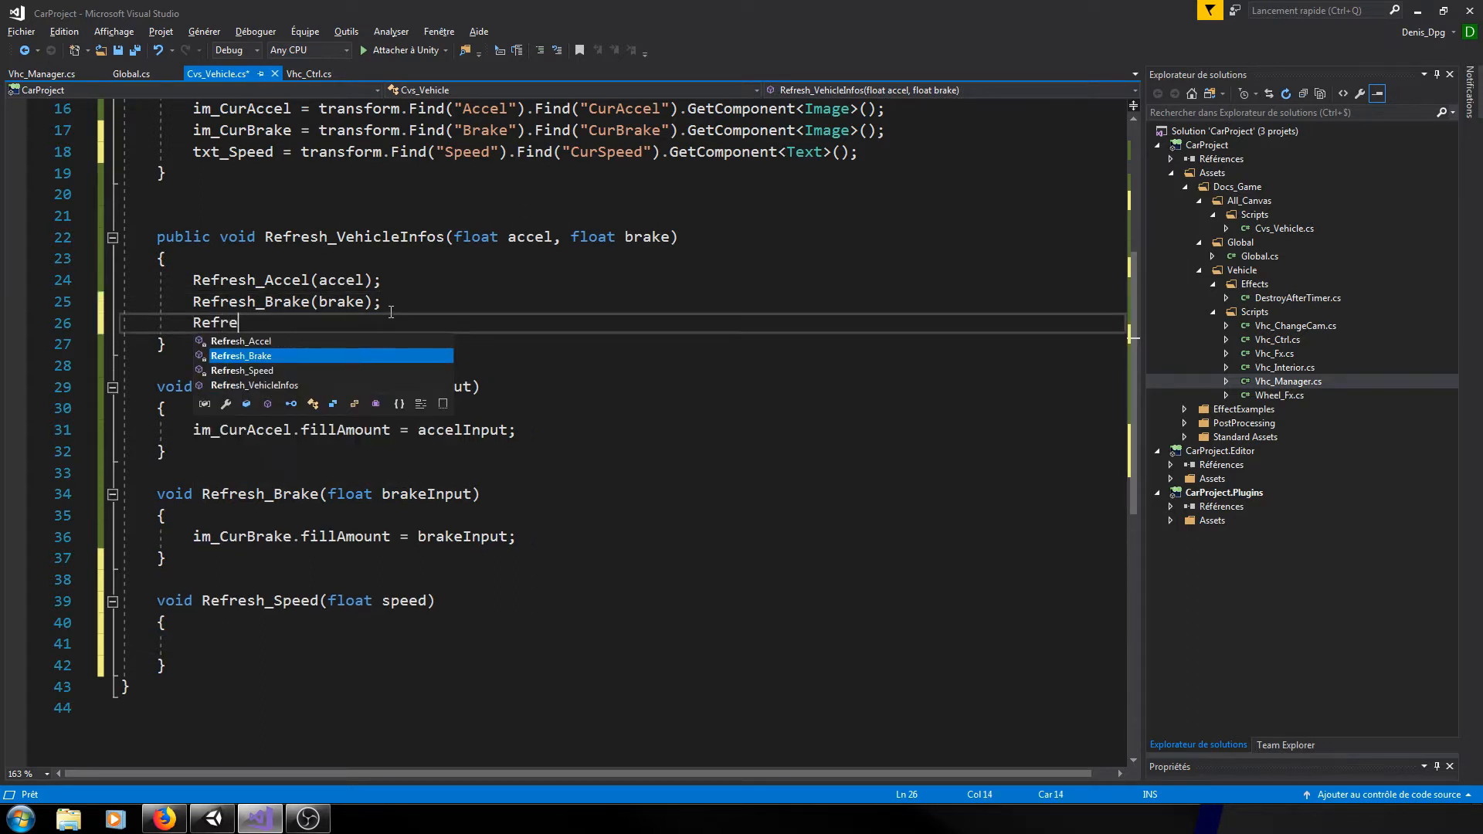
key("Down")
type("();")
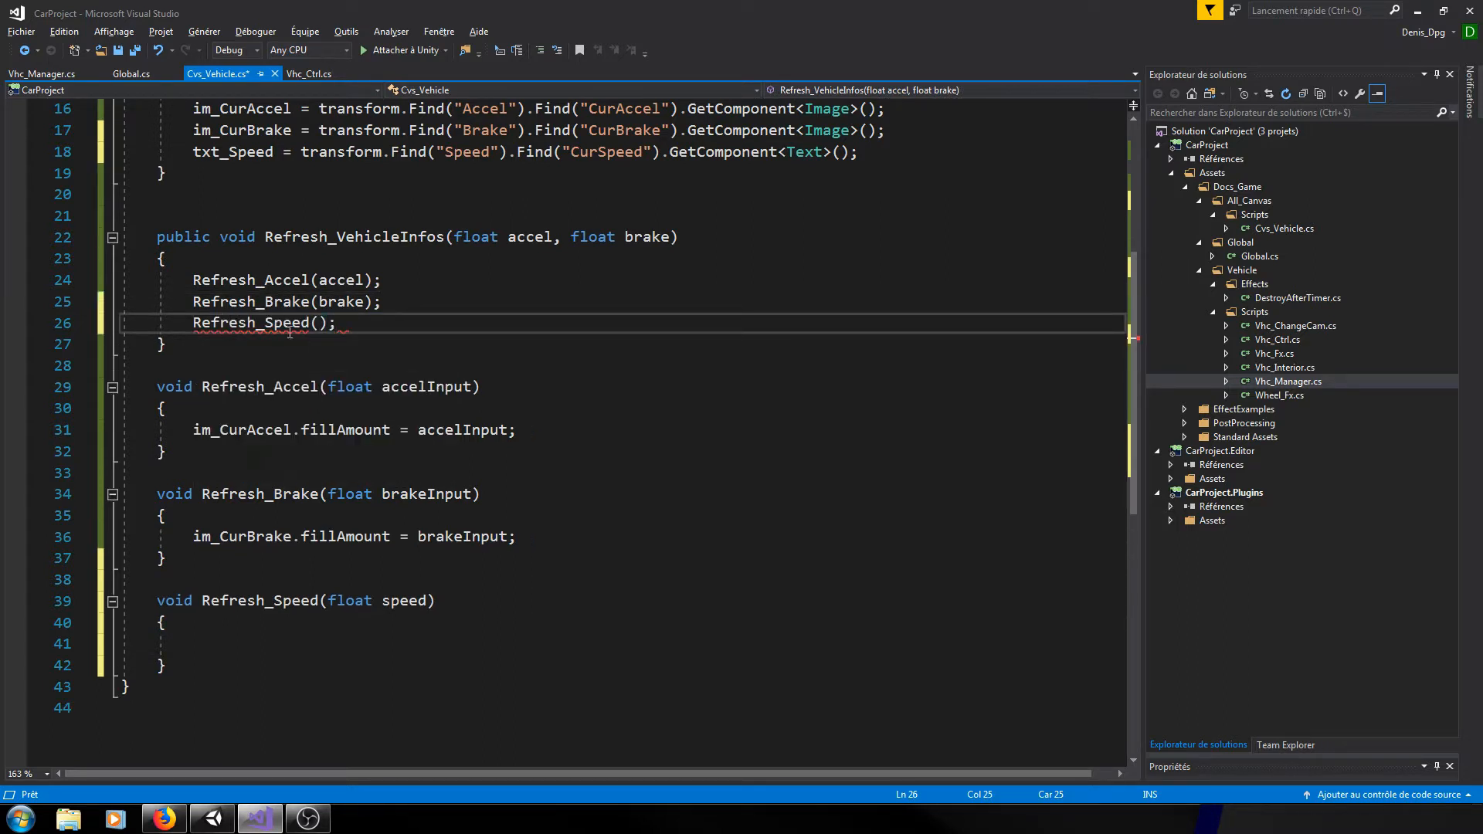
- Add a float speed parameter to Refresh_VehicleInfos and pass speed to the Refresh_Speed call
left_click(667, 237)
type(", ")
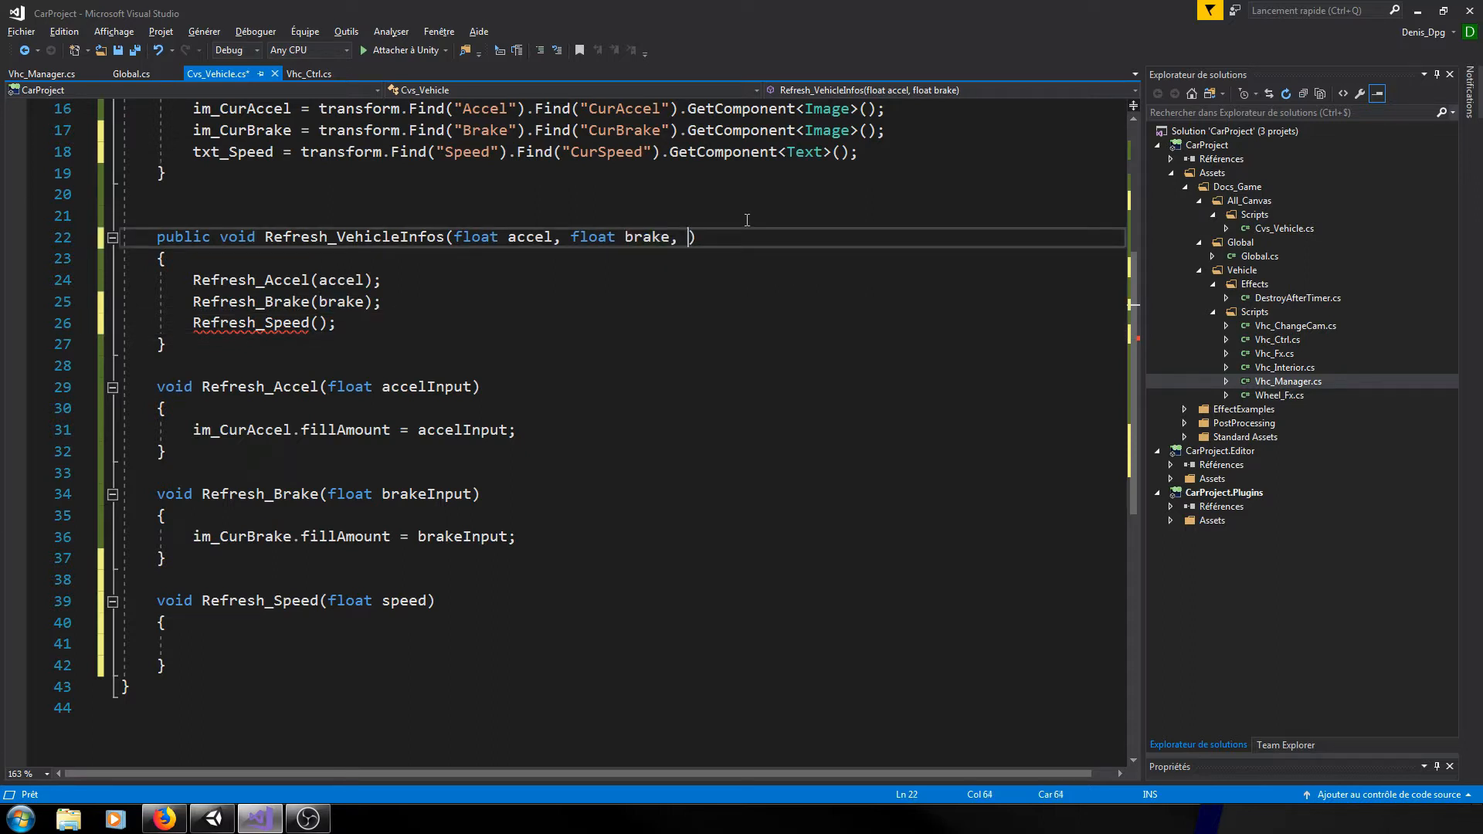
type("float speed")
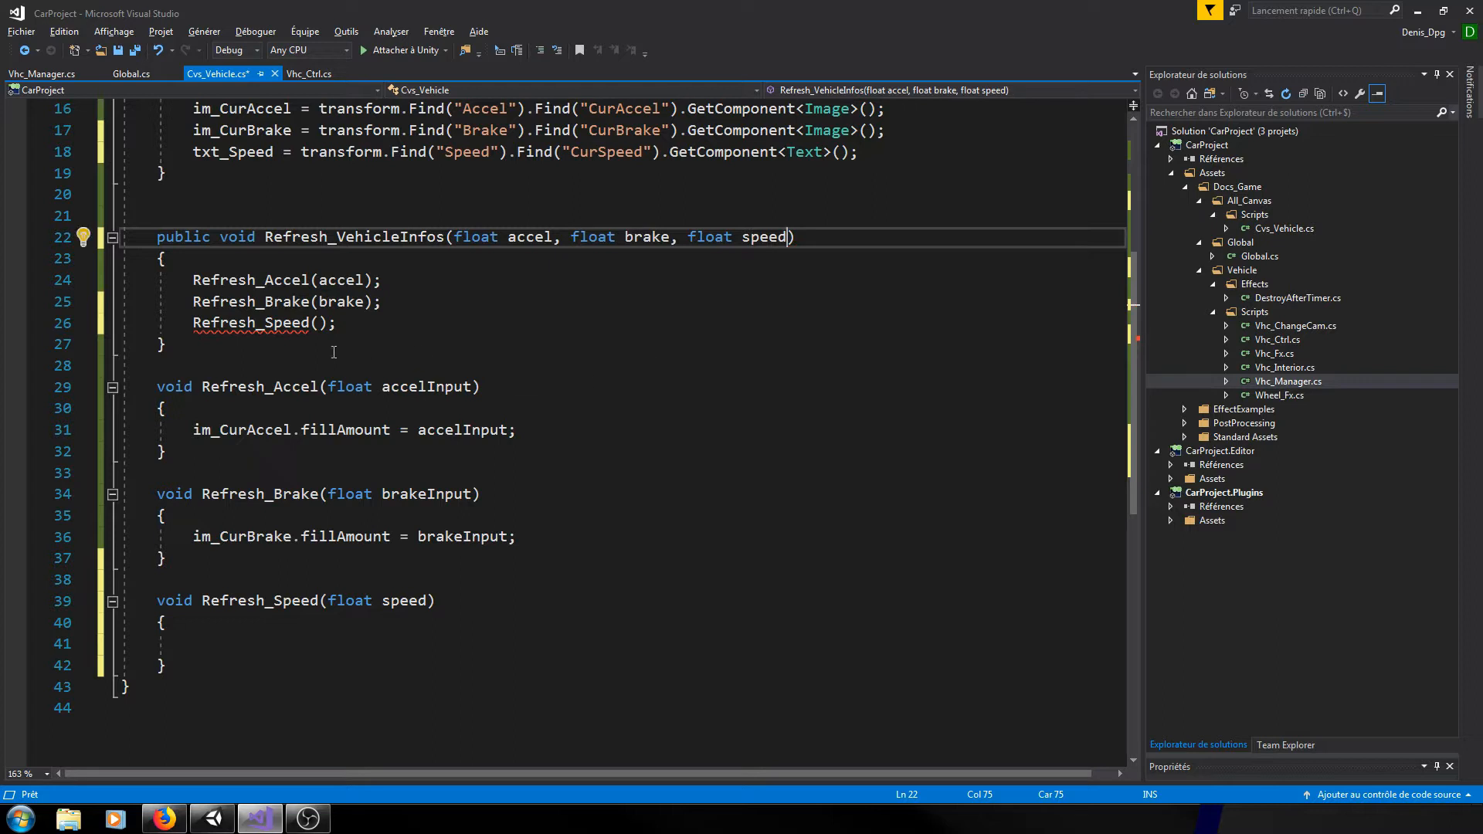
left_click(321, 323)
type("speed")
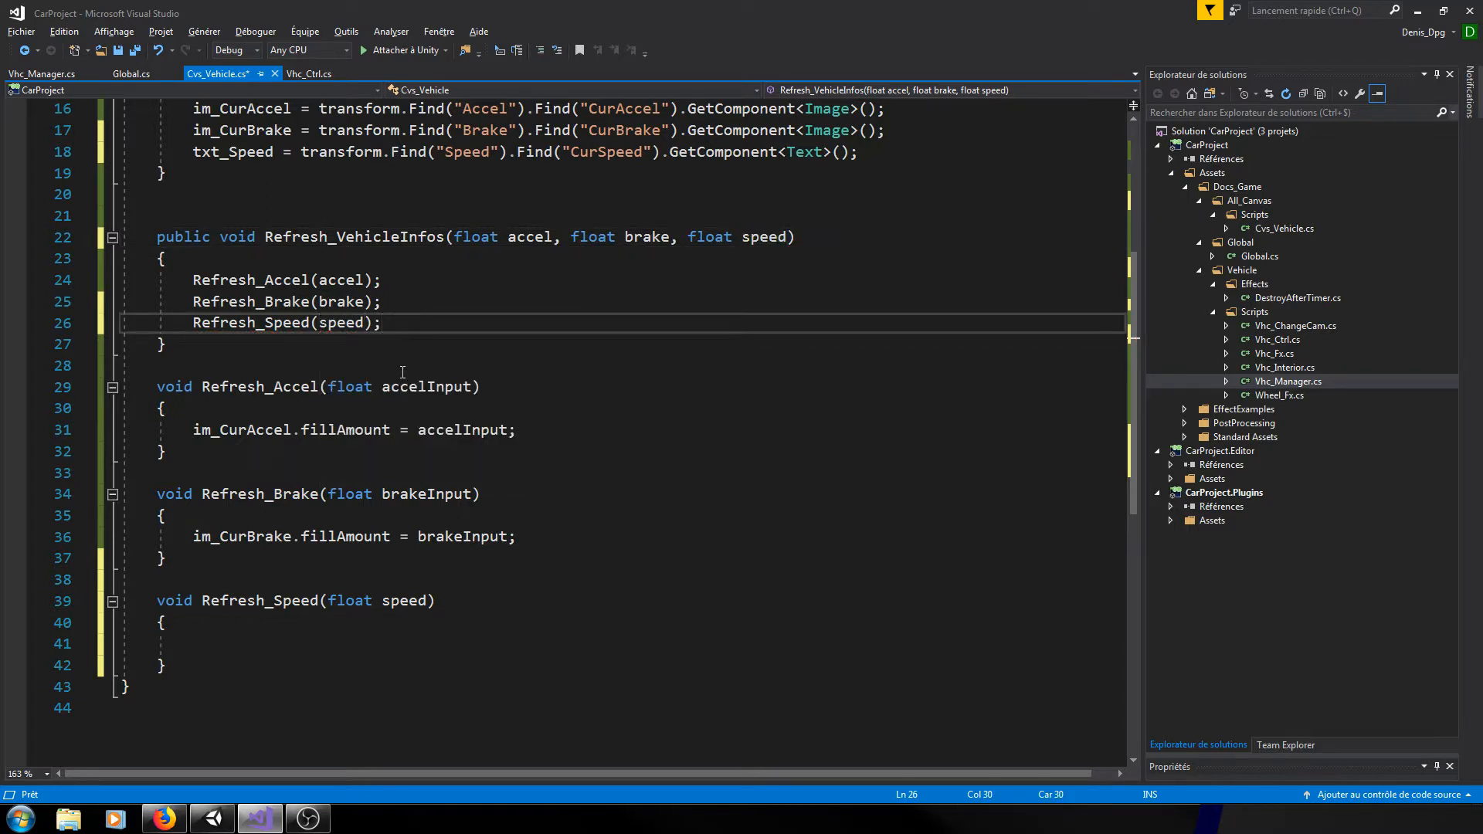
- Switch to Unity and examine the Text component of the CurSpeed object
left_click(211, 653)
left_click(213, 819)
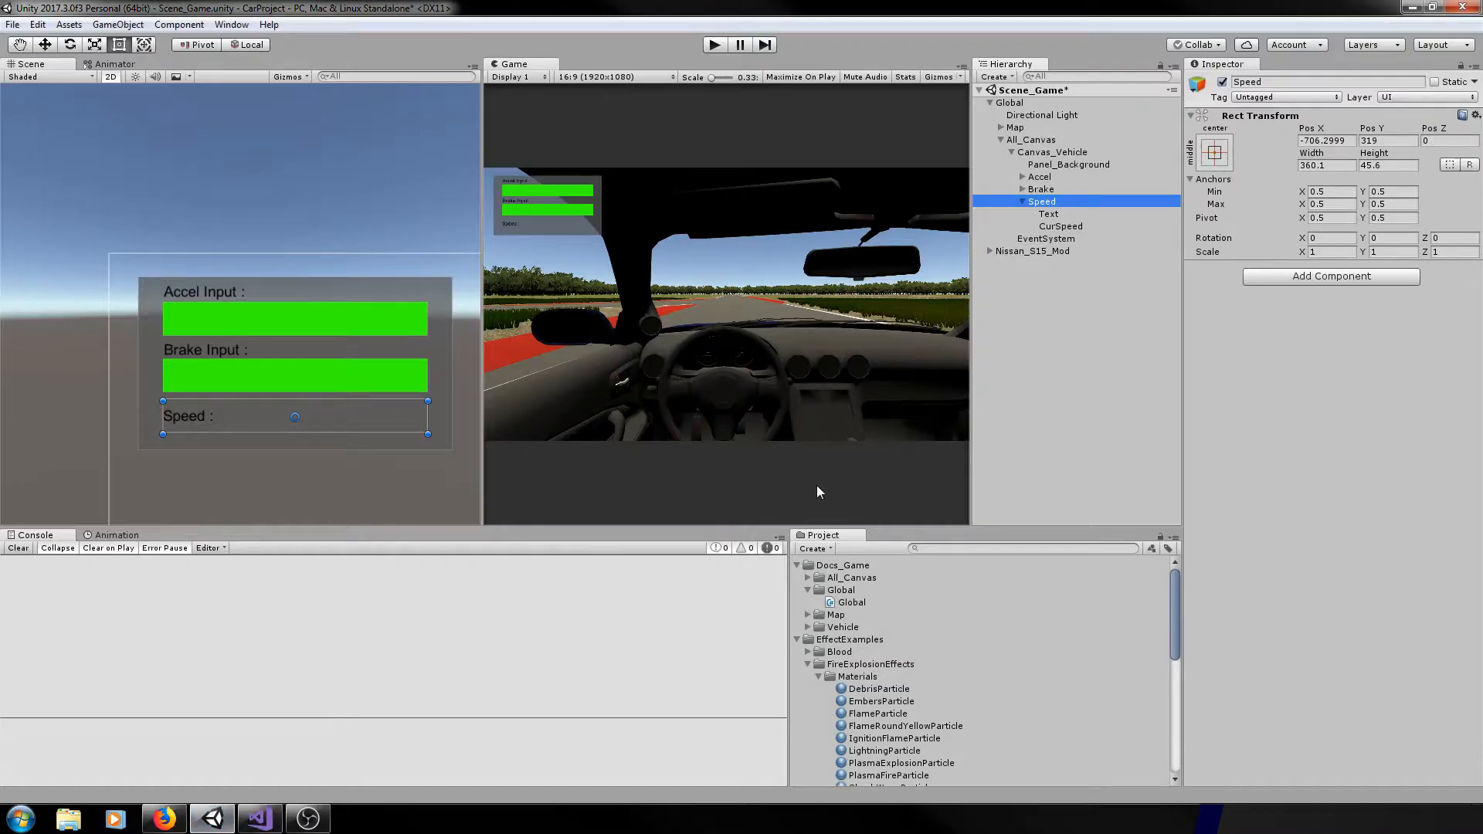
left_click(1059, 226)
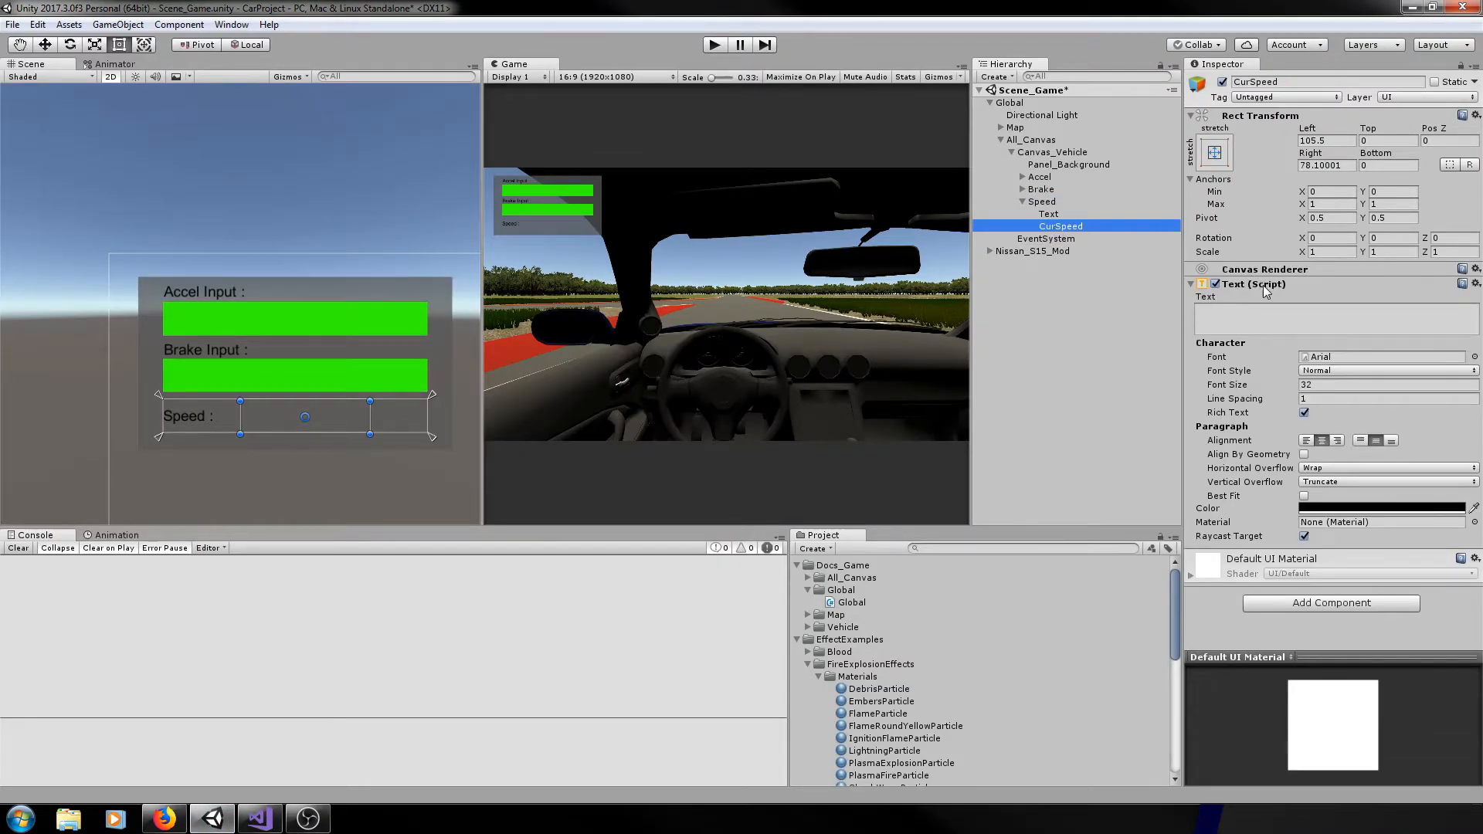
- Switch to Visual Studio and write txt_Speed.text = speed; in the body of Refresh_Speed in Cvs_Vehicle.cs
left_click(1213, 305)
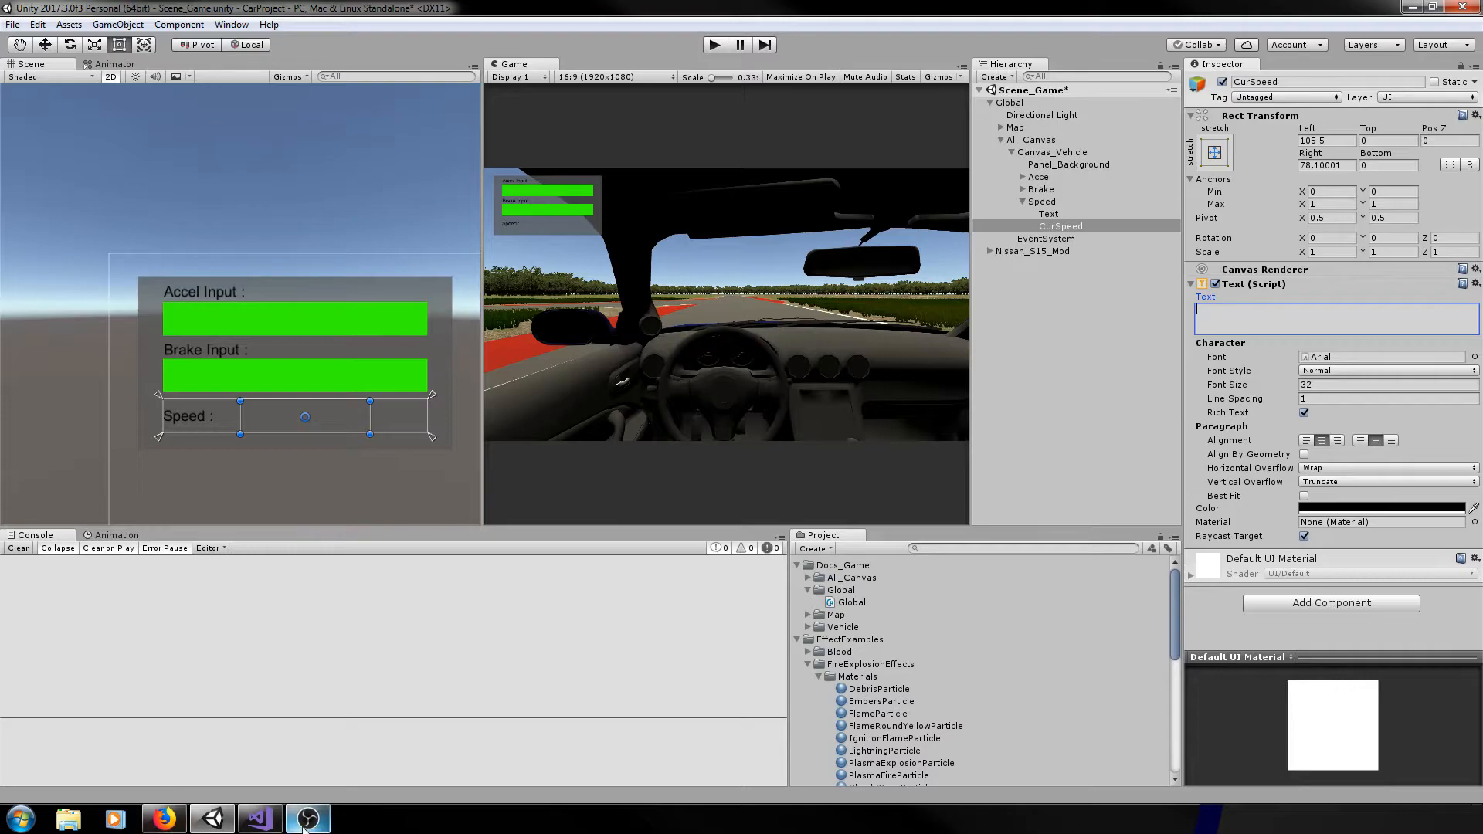
left_click(259, 819)
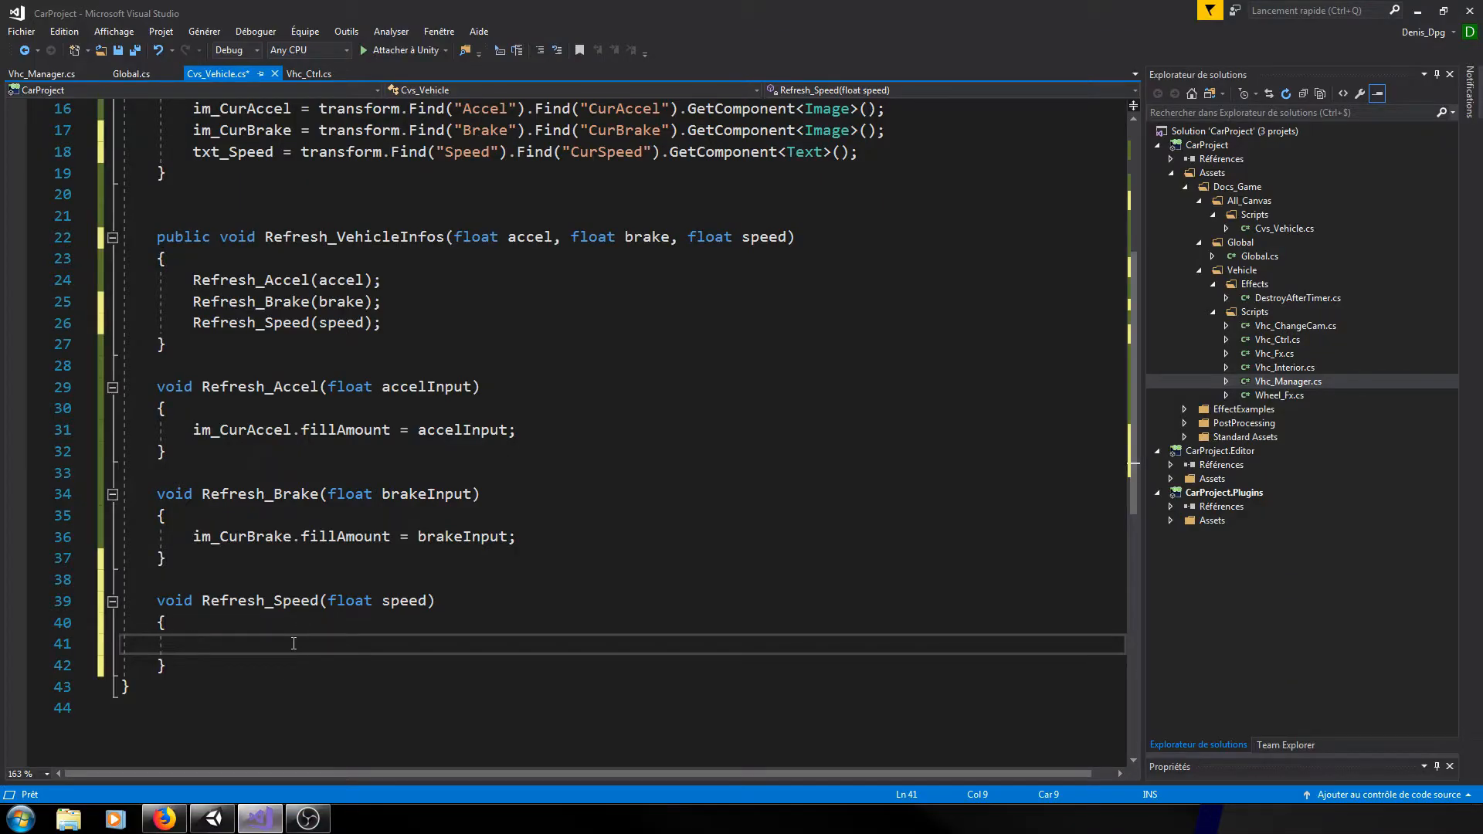
type("txt")
key("Tab")
type(".")
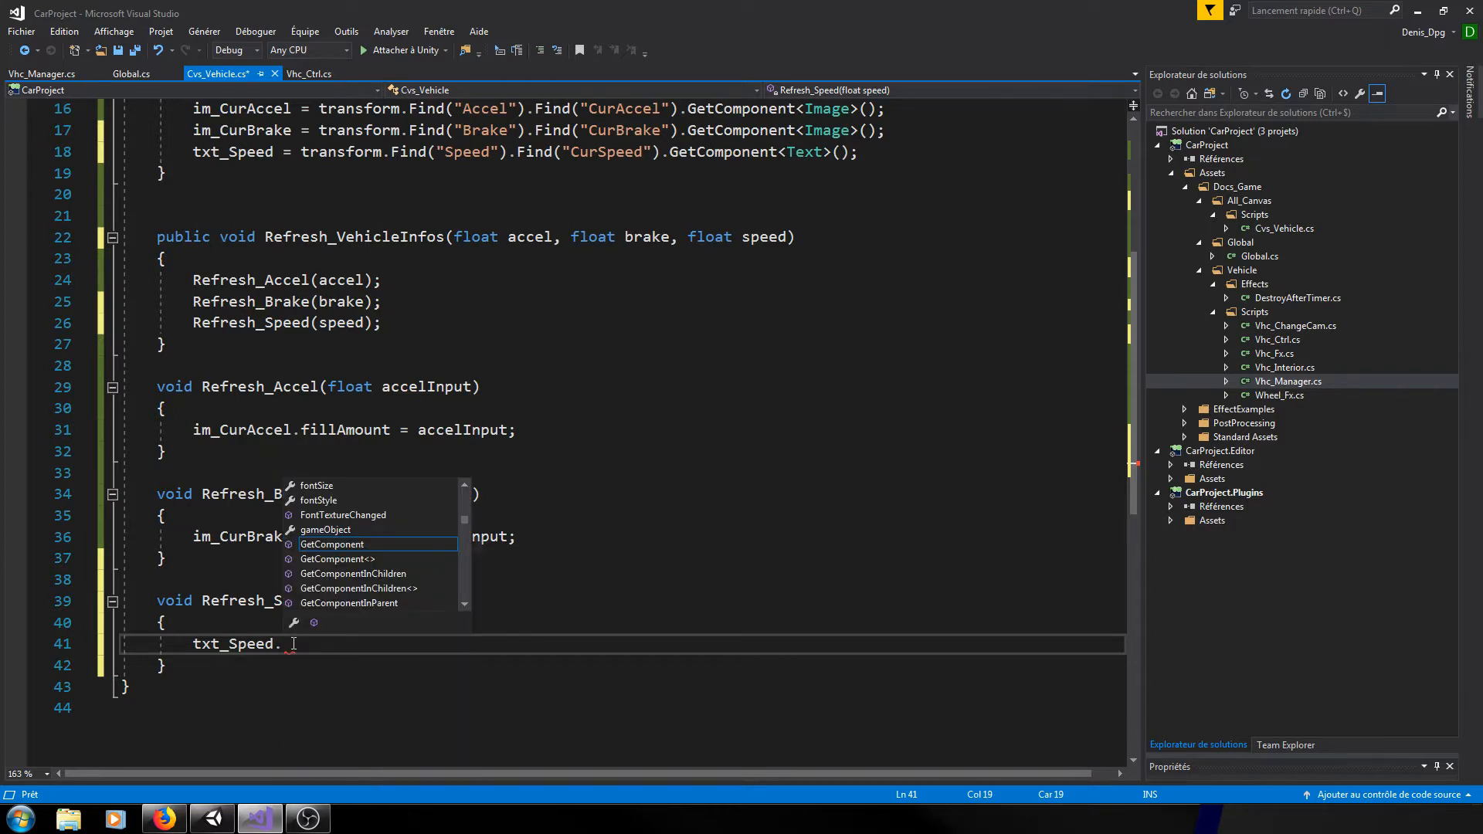
type("text ")
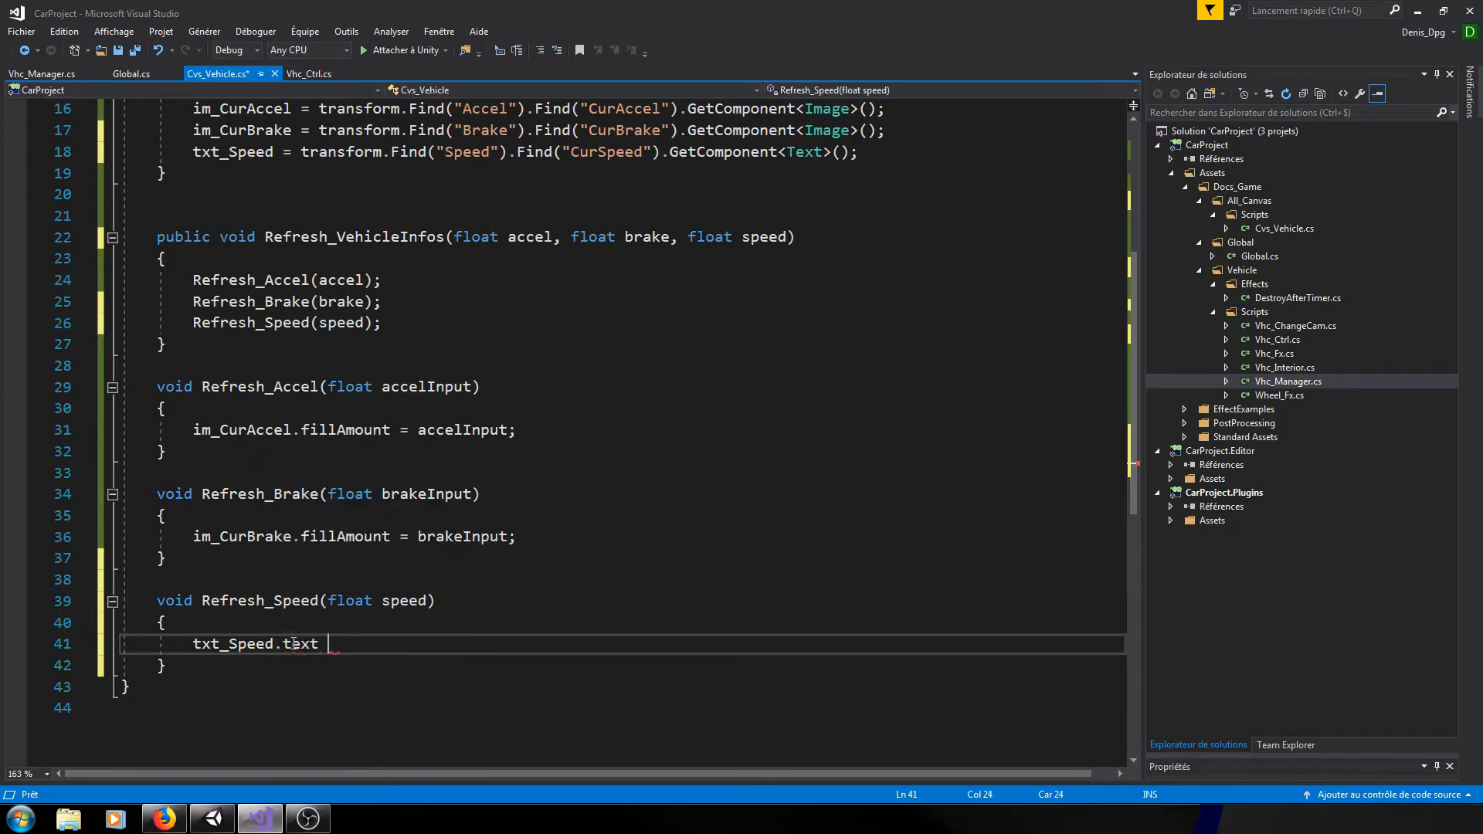
type("= speed;")
- Convert the speed value assigned to txt_Speed.text into a string with .ToString()
mouse_move(393, 644)
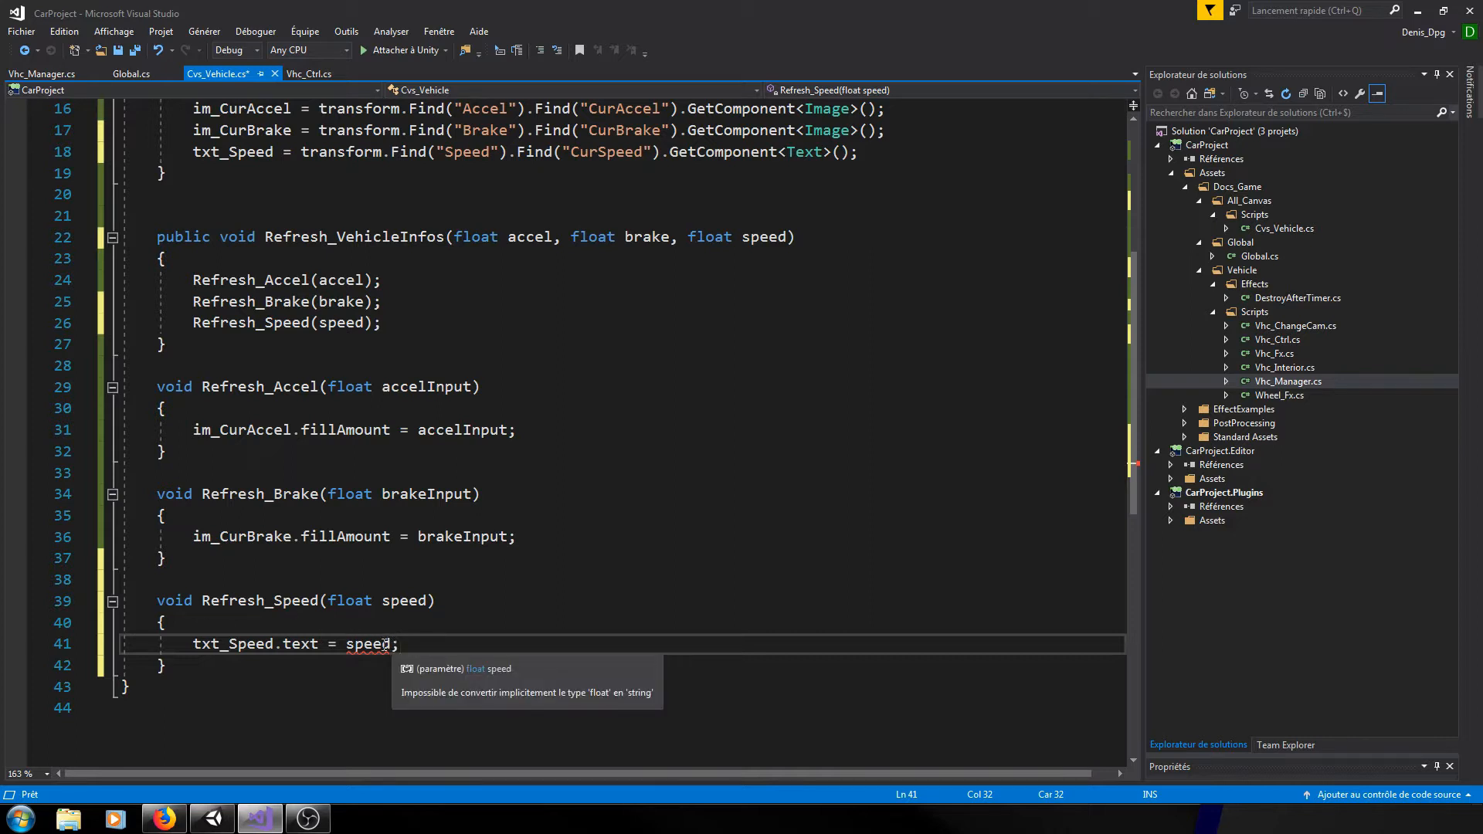
mouse_move(301, 643)
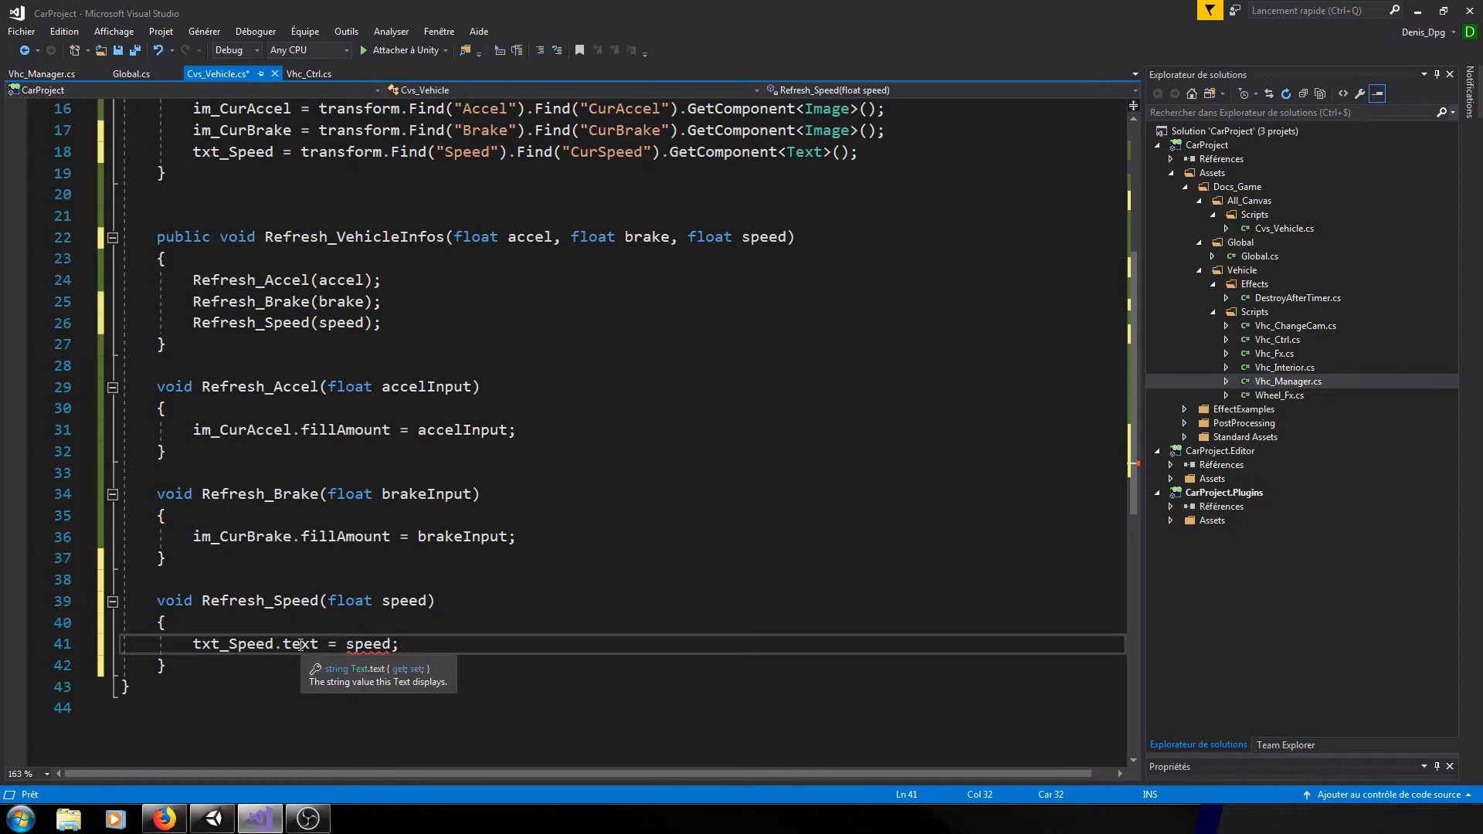
double_click(369, 644)
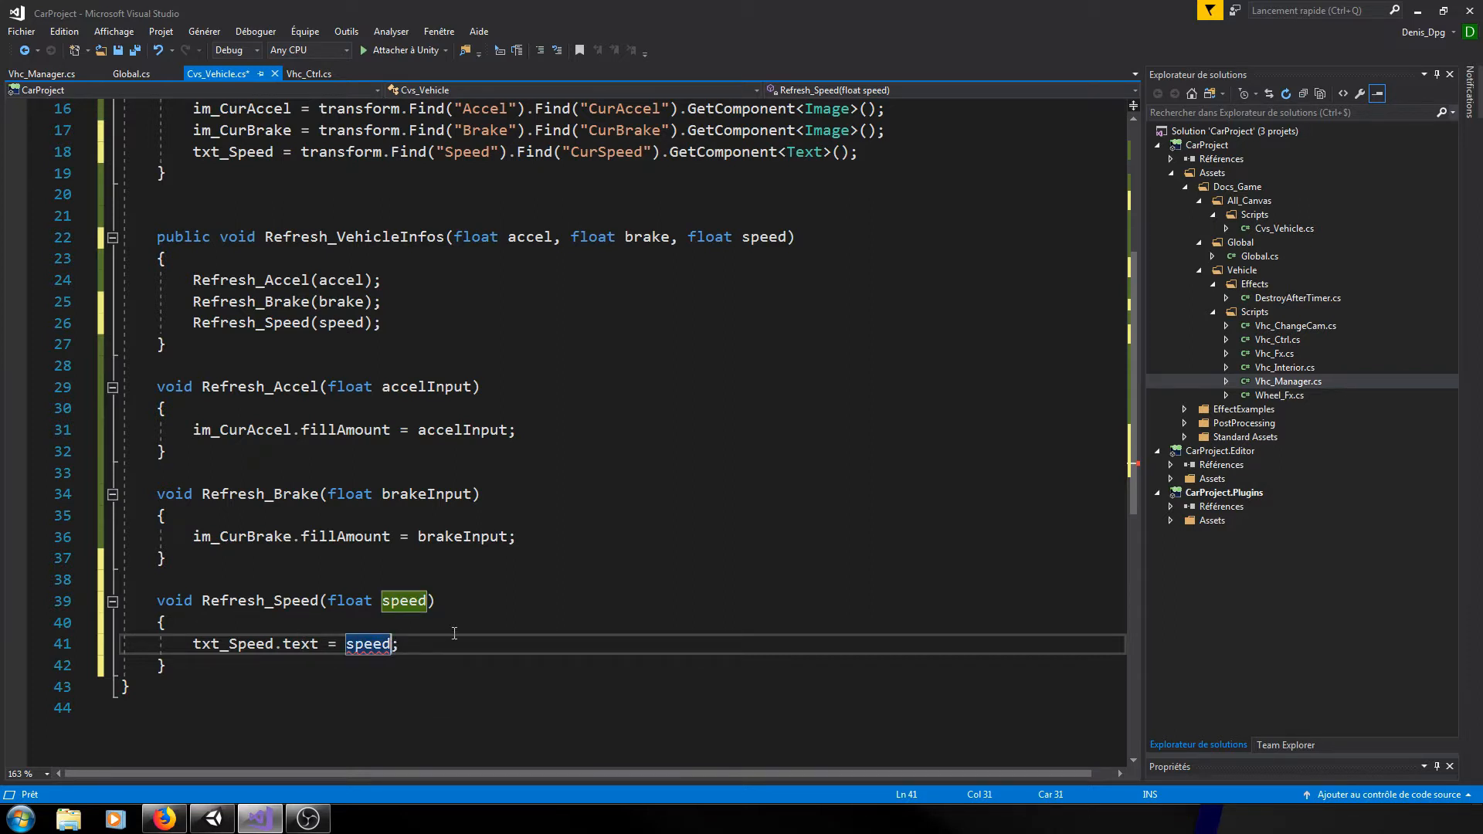
type(".ToString")
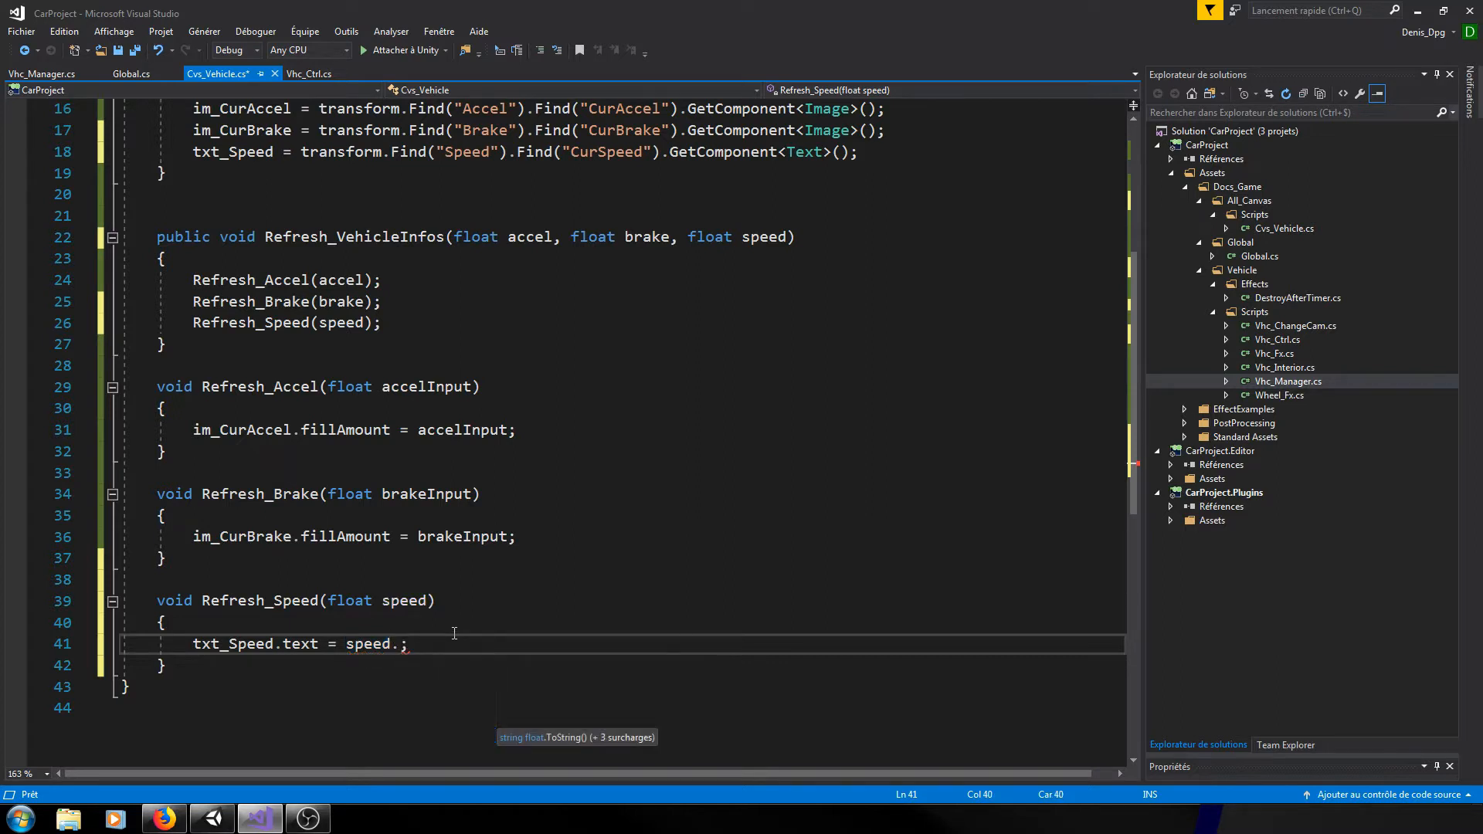
type("()")
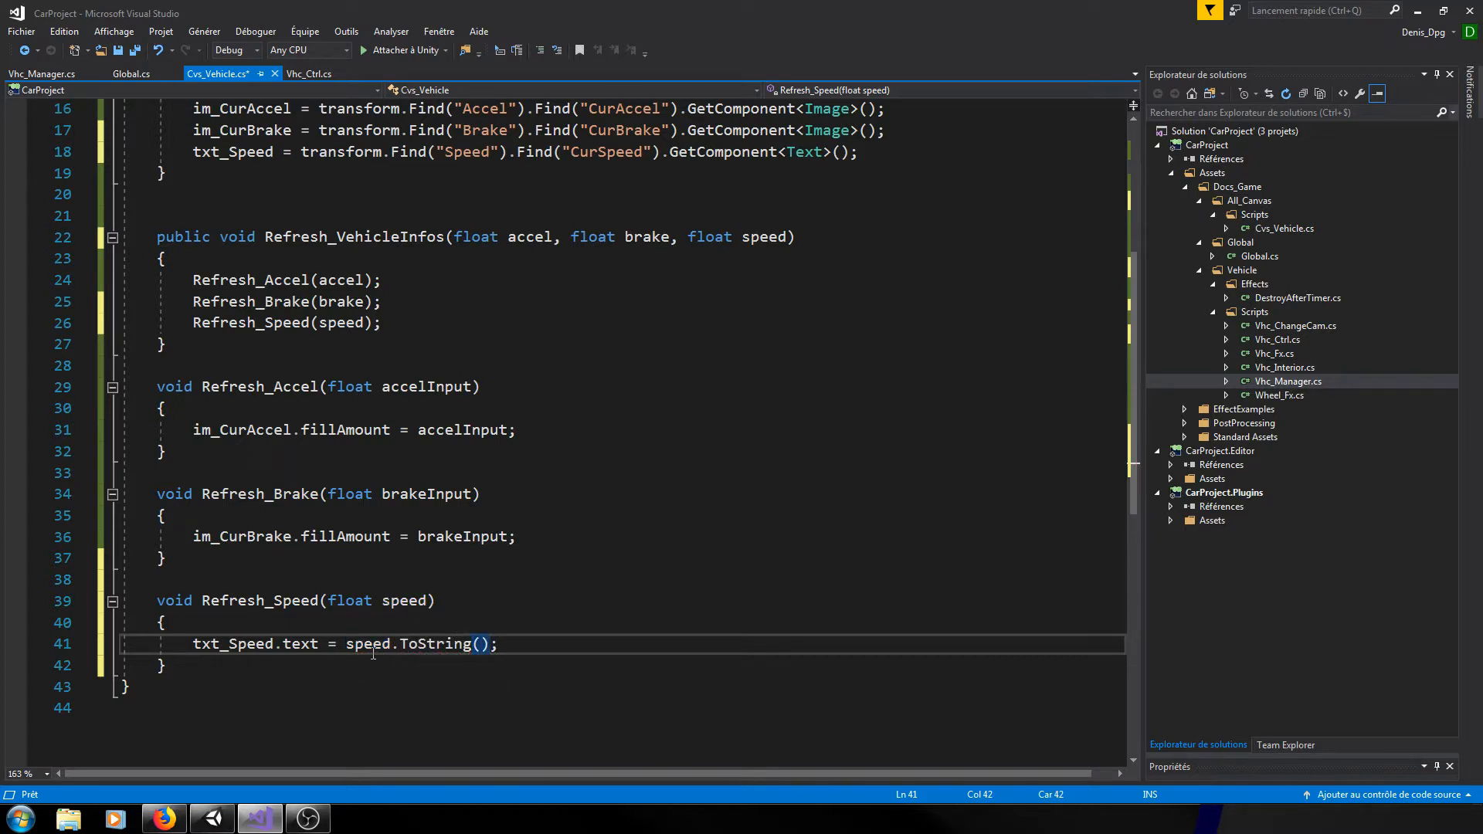
key("End")
- Open Vhc_Ctrl.cs and add a comma after brakeInput in the Refresh_VehicleInfos call at the end of Move
left_click(309, 73)
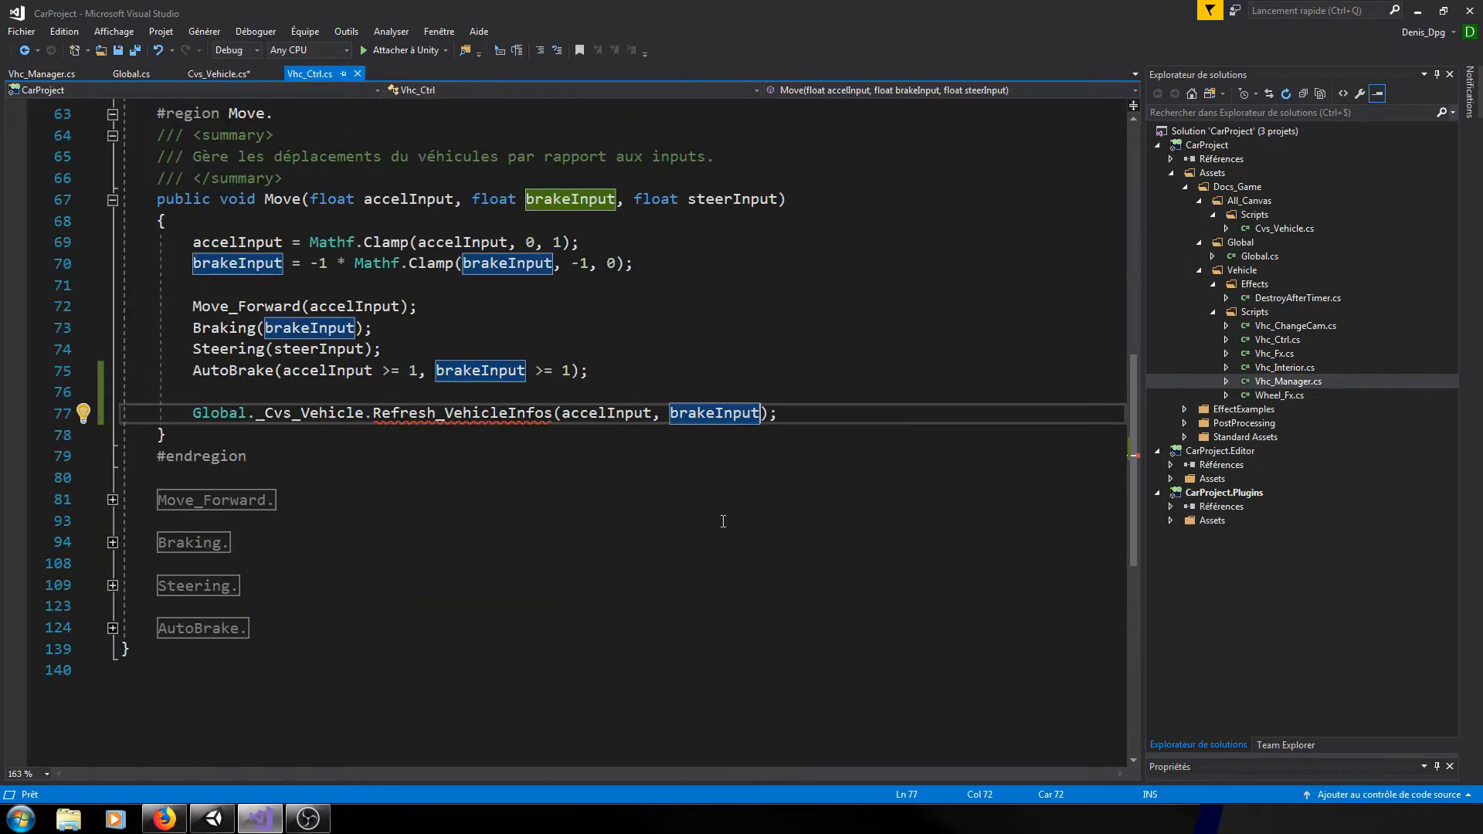
mouse_move(543, 413)
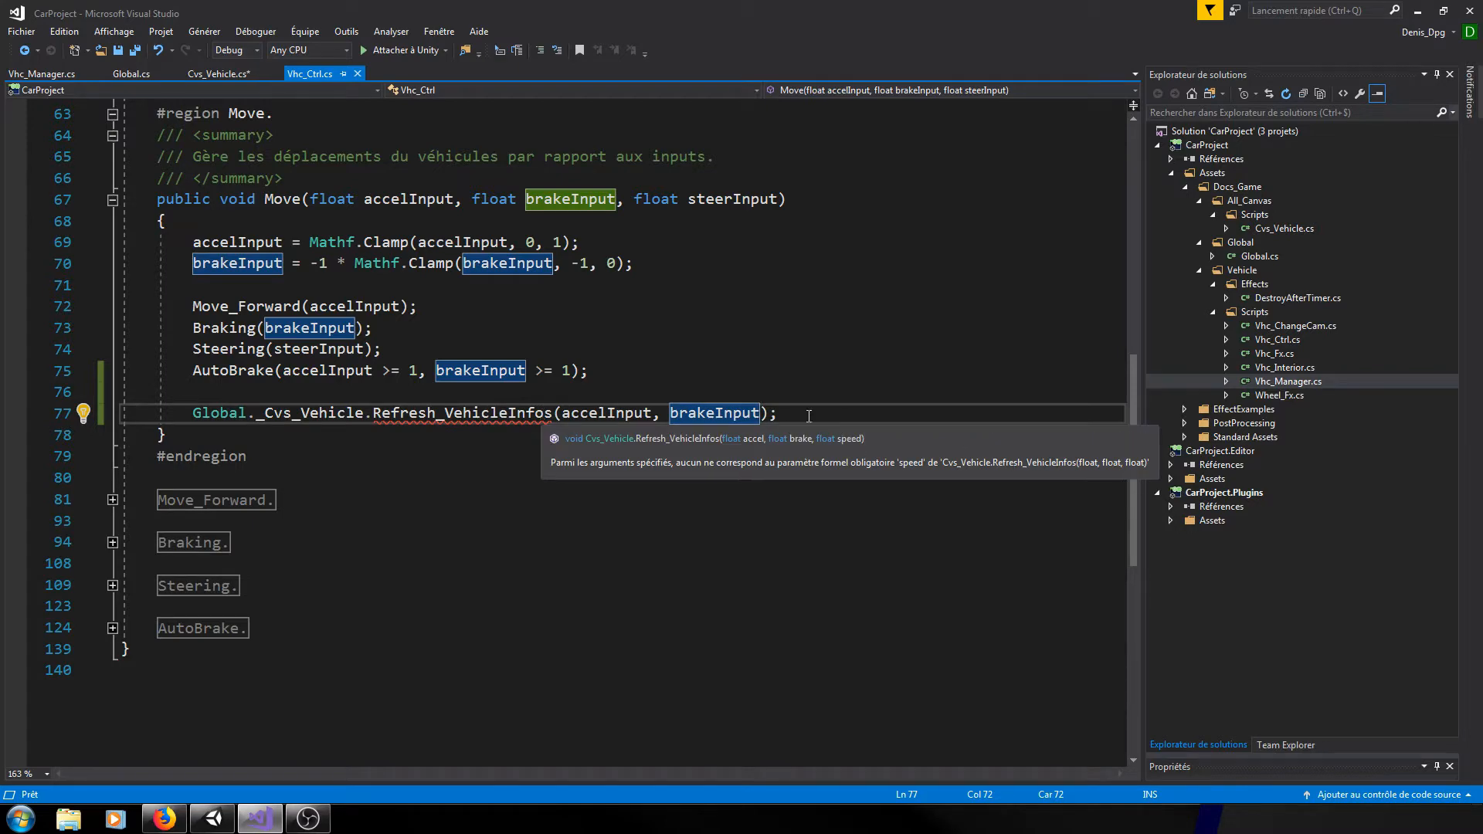
type(",")
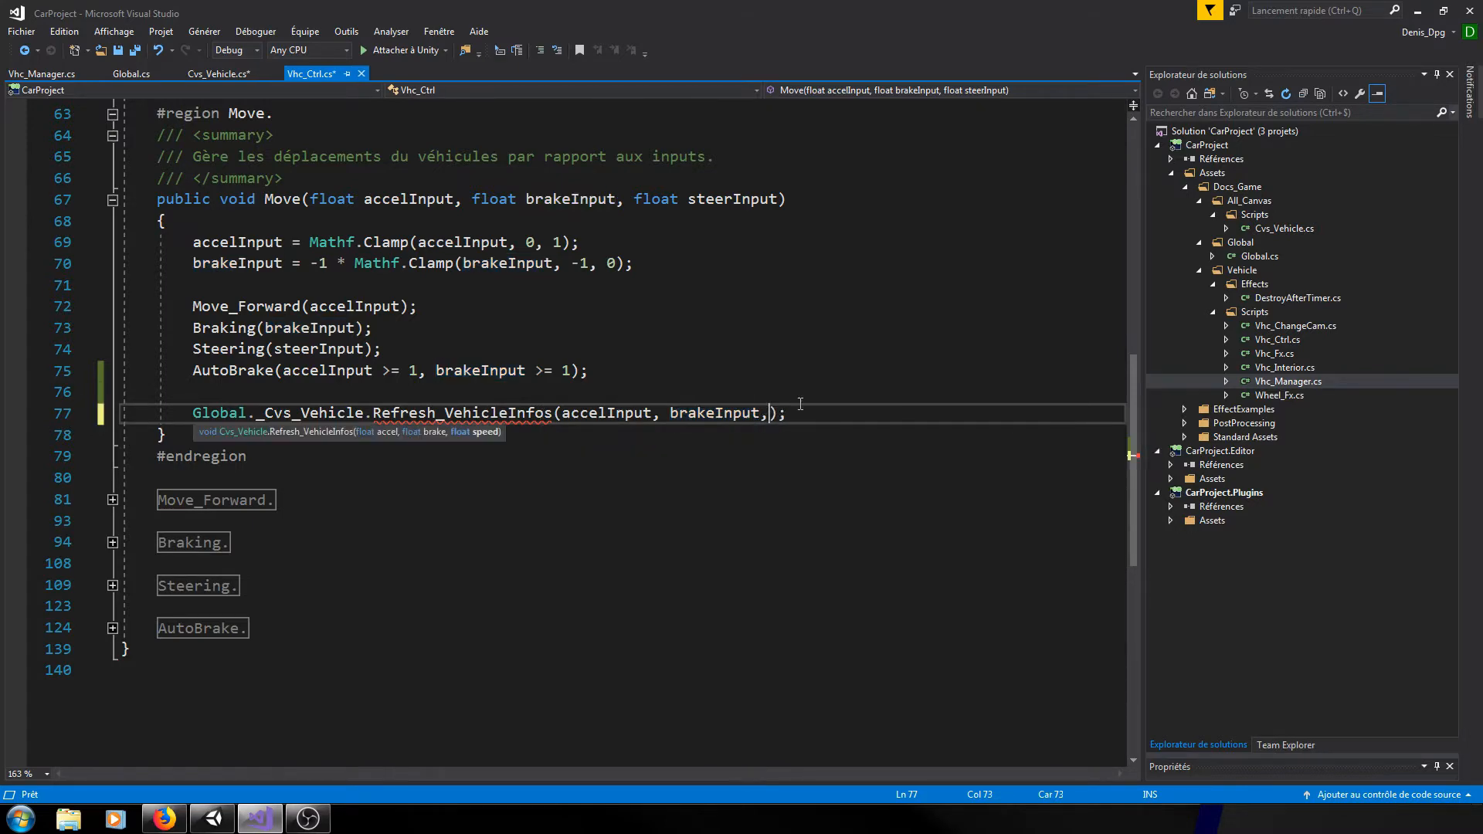
left_click(798, 406)
- Examine the currentSpeed declaration and expand the Unity fonctions region to check its assignment in Update()
scroll(549, 400, "up", 8)
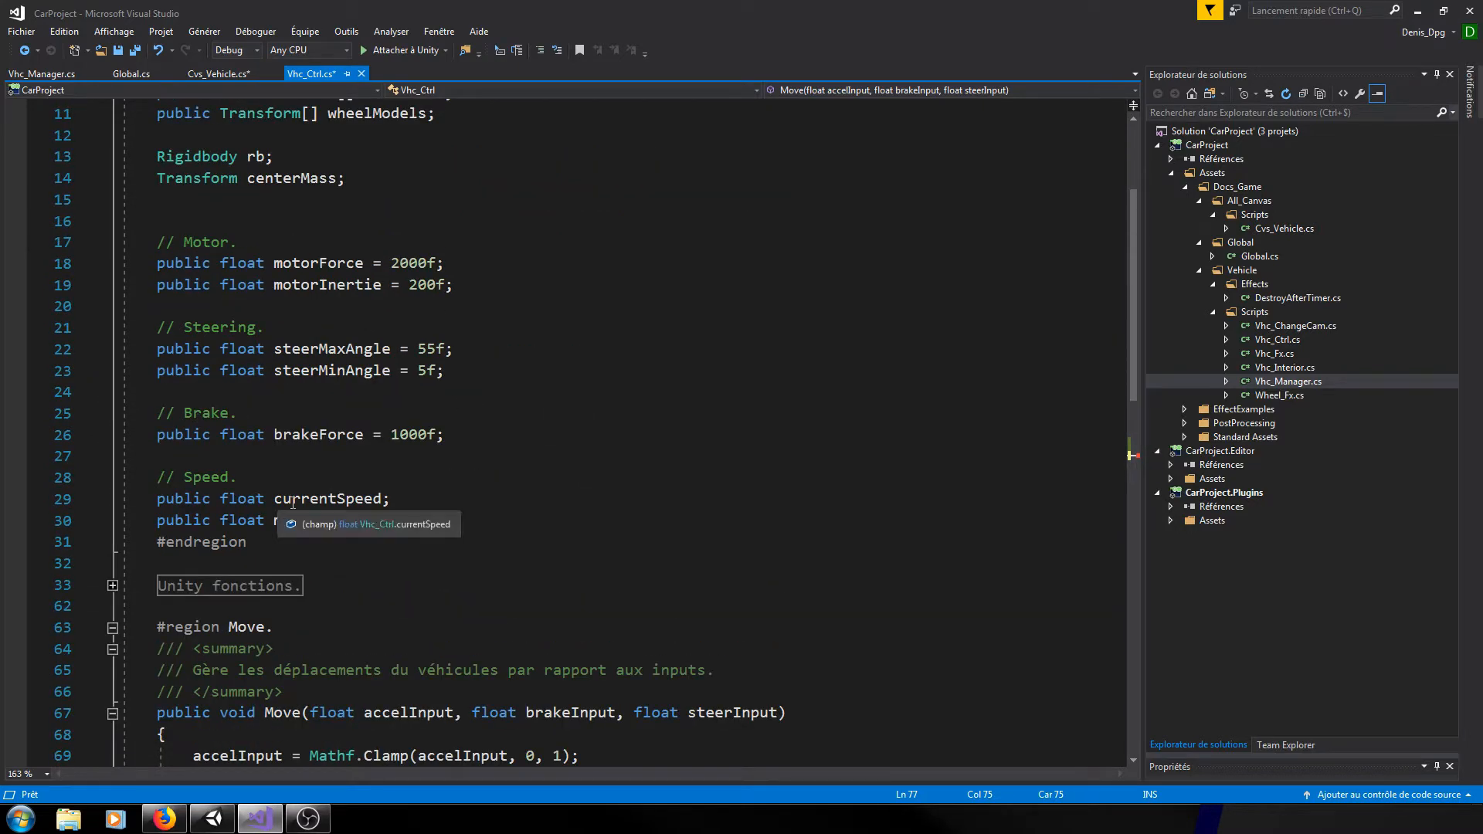
scroll(344, 439, "down", 2)
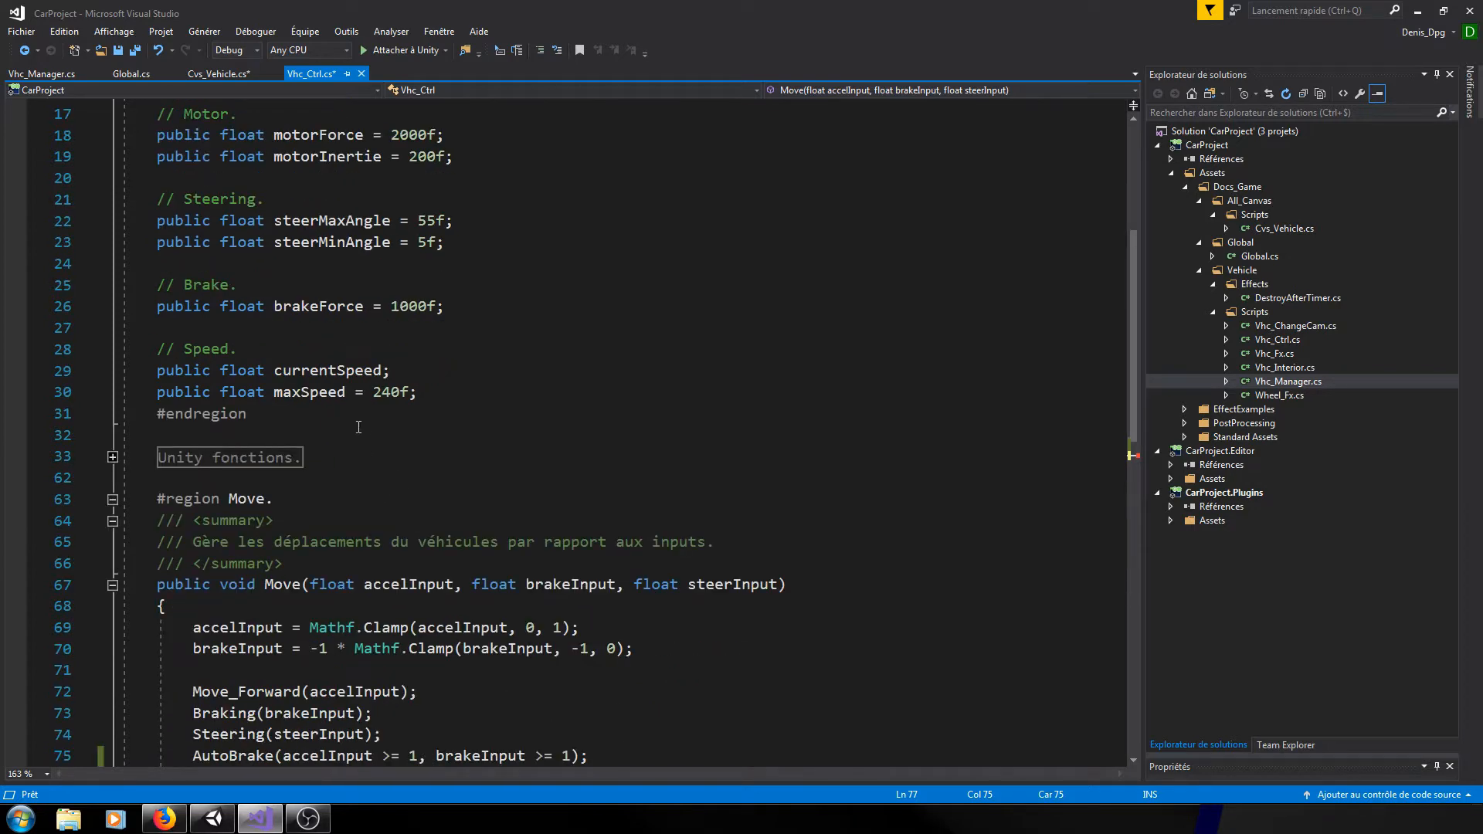
left_click(114, 457)
scroll(239, 480, "down", 4)
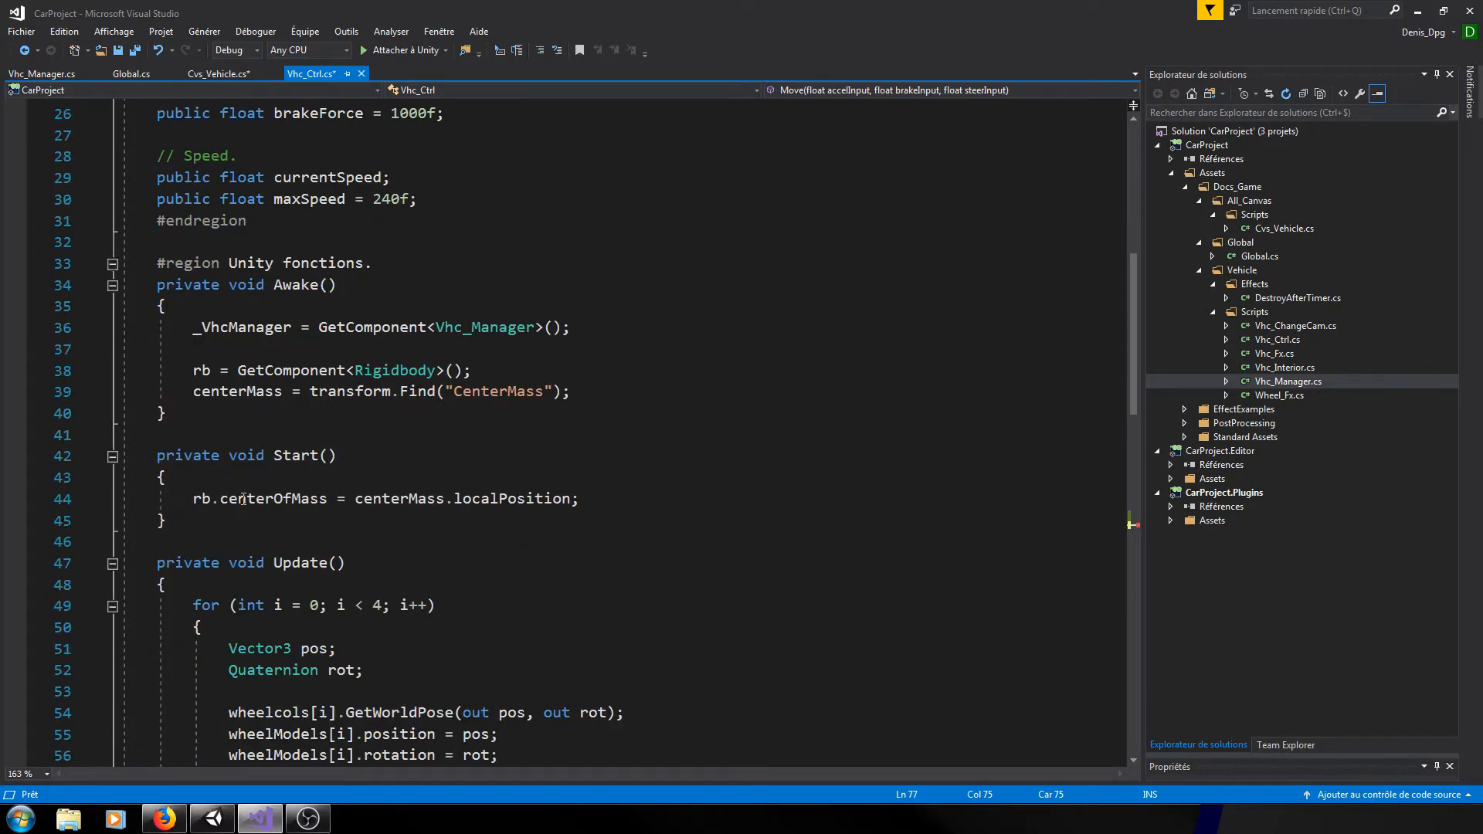
scroll(259, 450, "up", 1)
scroll(259, 452, "up", 1)
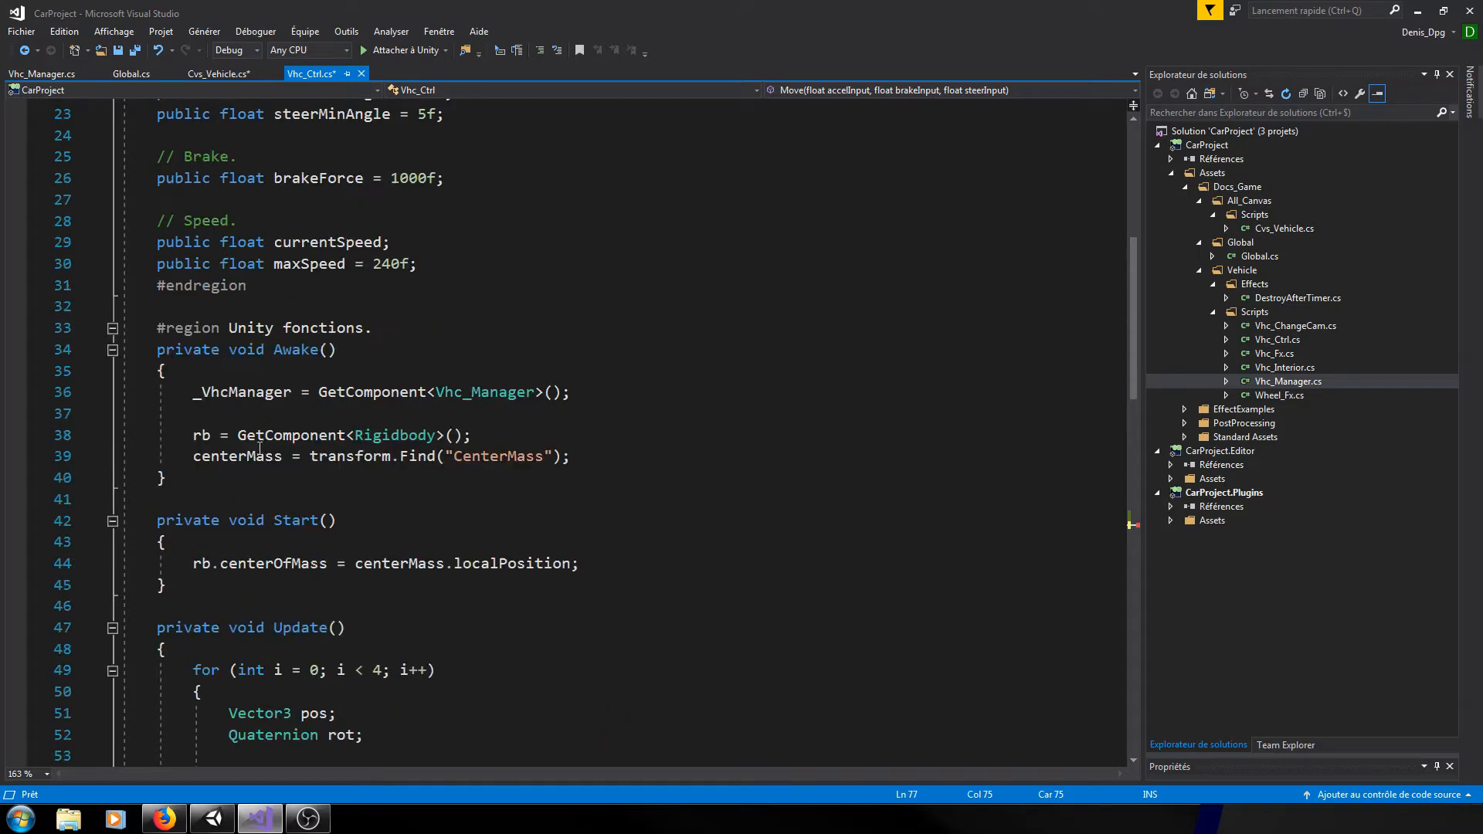
scroll(278, 463, "down", 1)
scroll(280, 467, "down", 6)
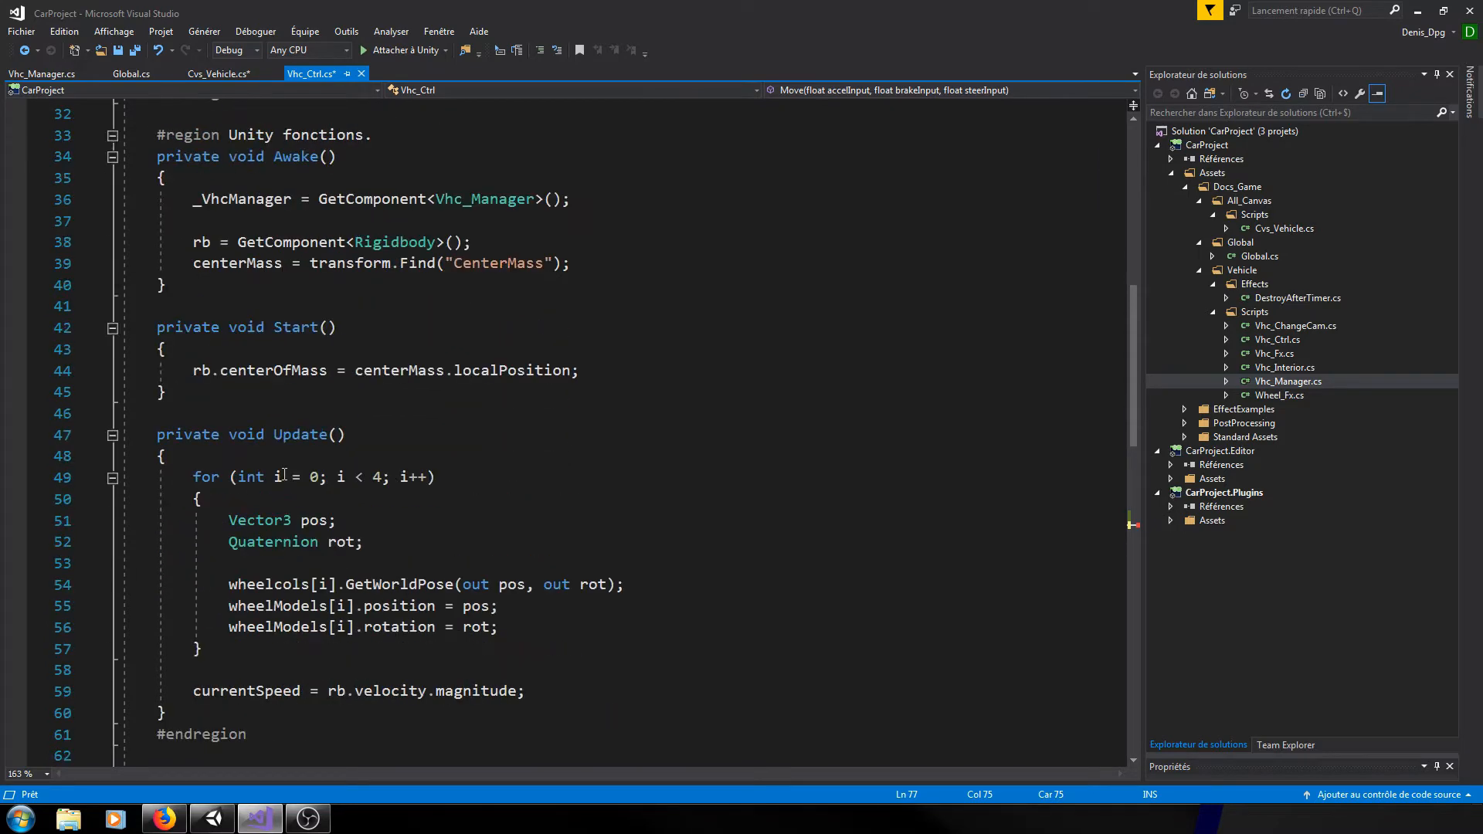
left_click(247, 434)
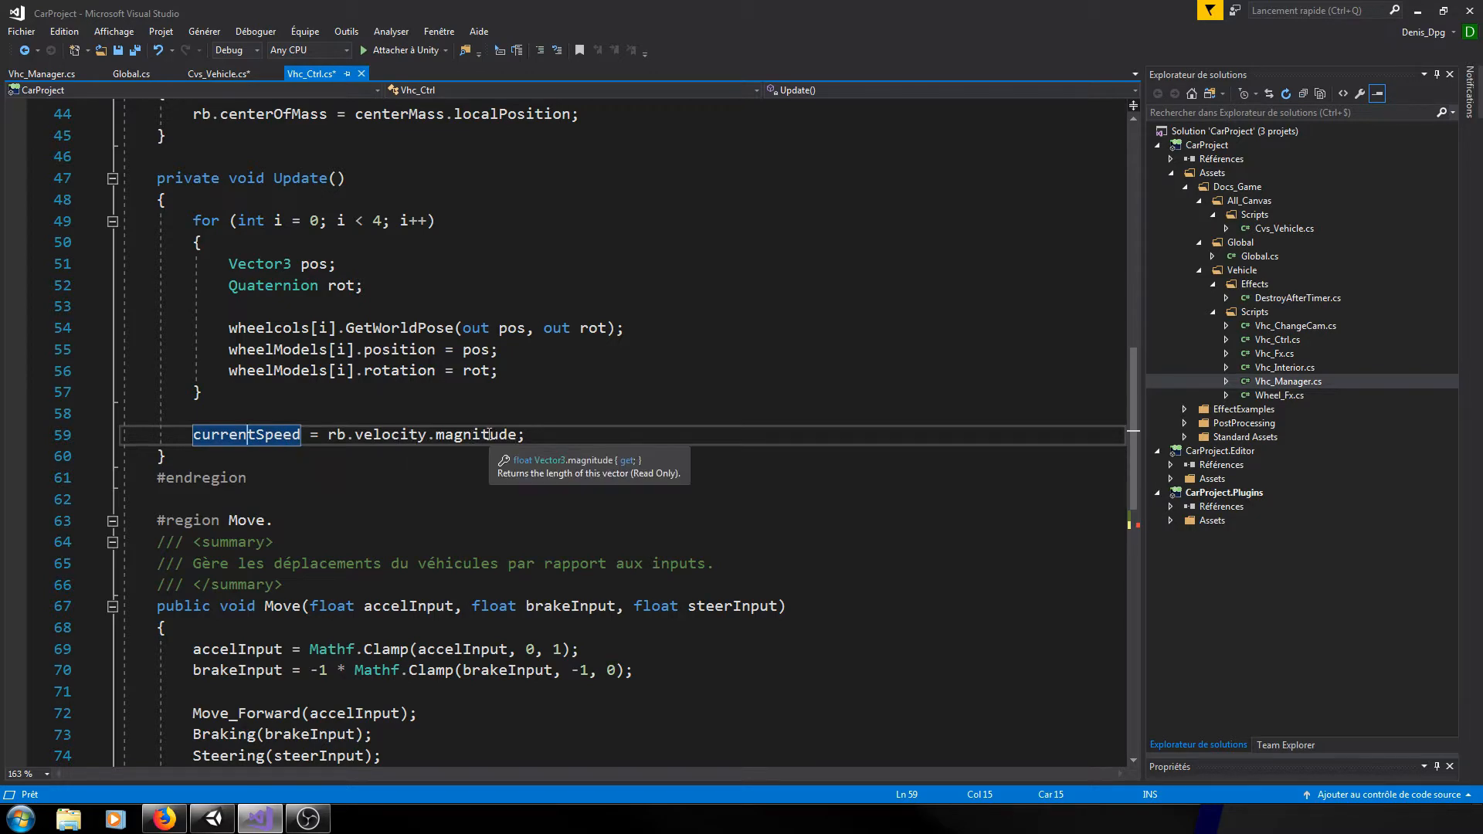
scroll(499, 485, "down", 3)
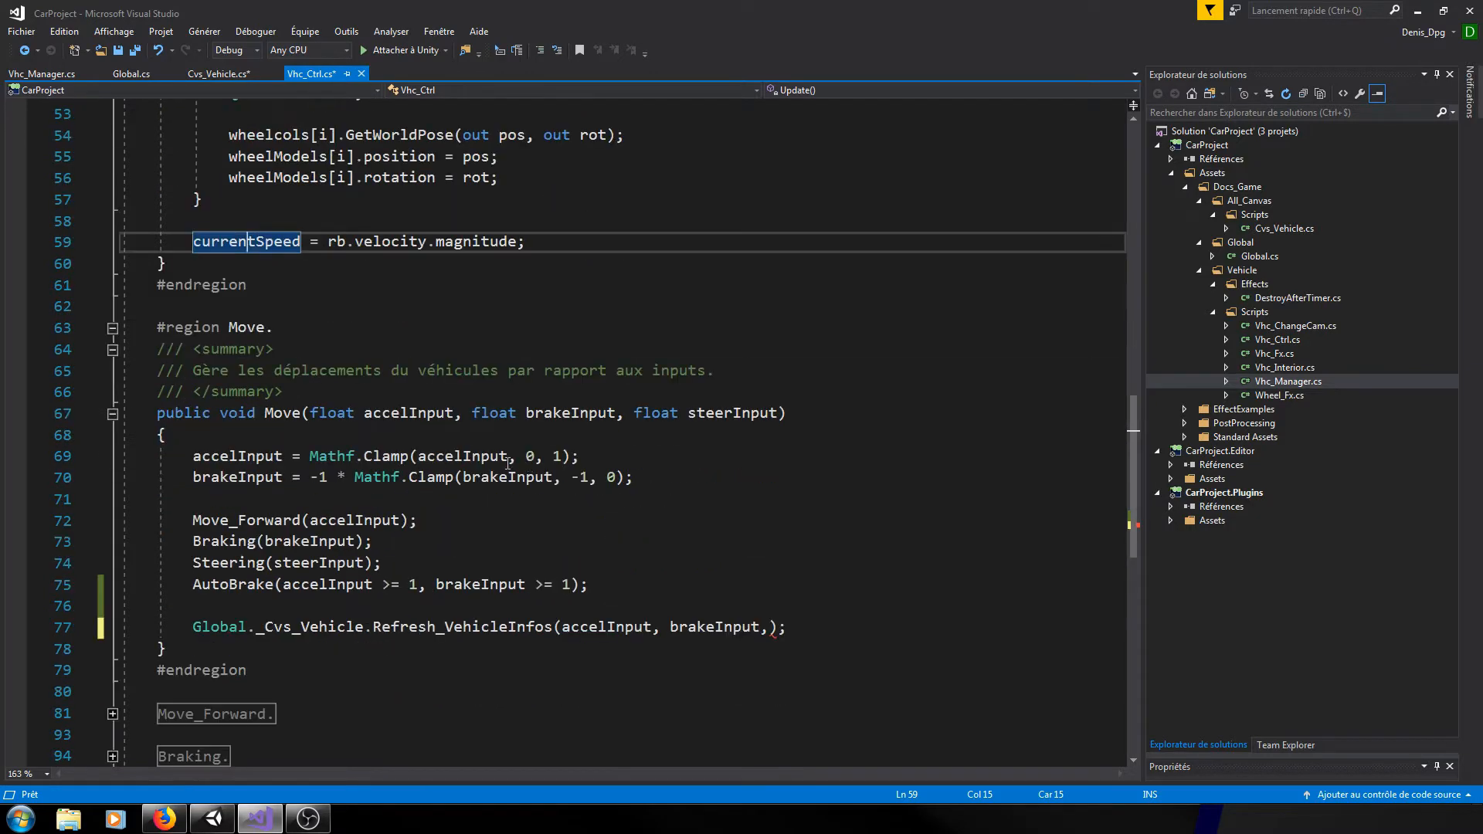
scroll(499, 485, "up", 4)
scroll(744, 450, "down", 8)
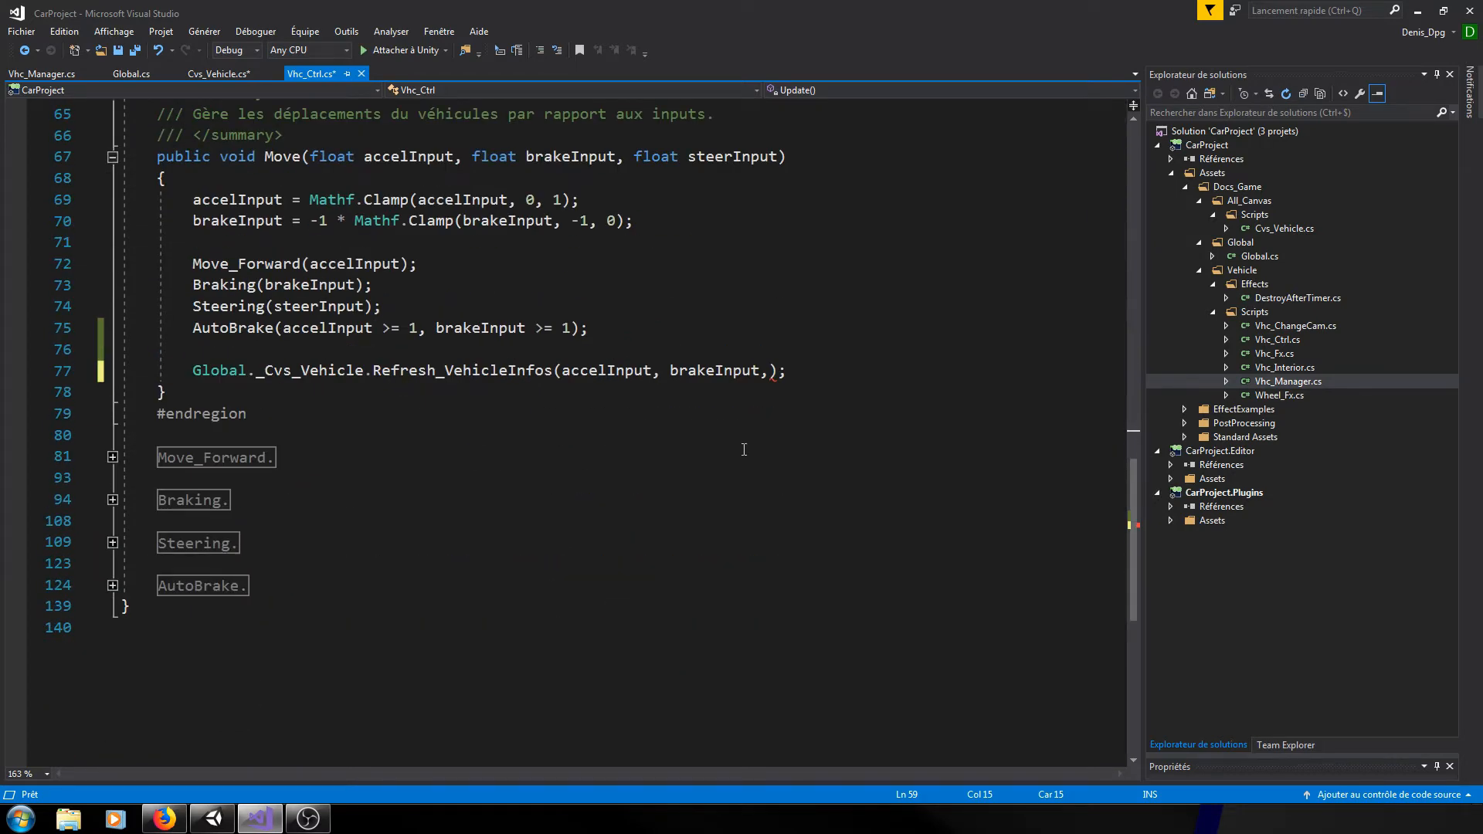
- Pass currentSpeed as the third argument of the Refresh_VehicleInfos call and save the scripts
left_click(771, 371)
type("currentSpeed")
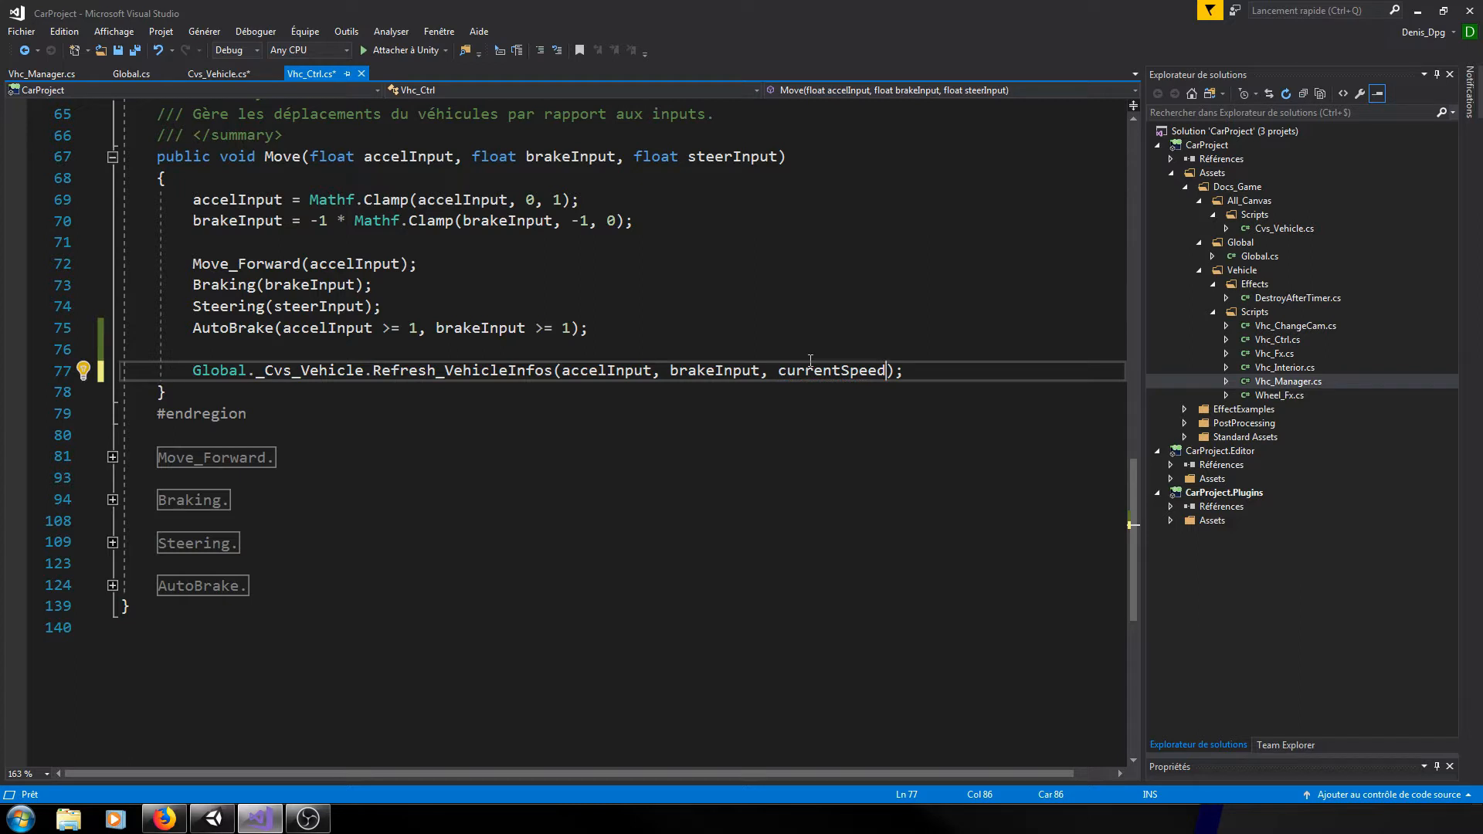
left_click(921, 371)
key("ctrl+s")
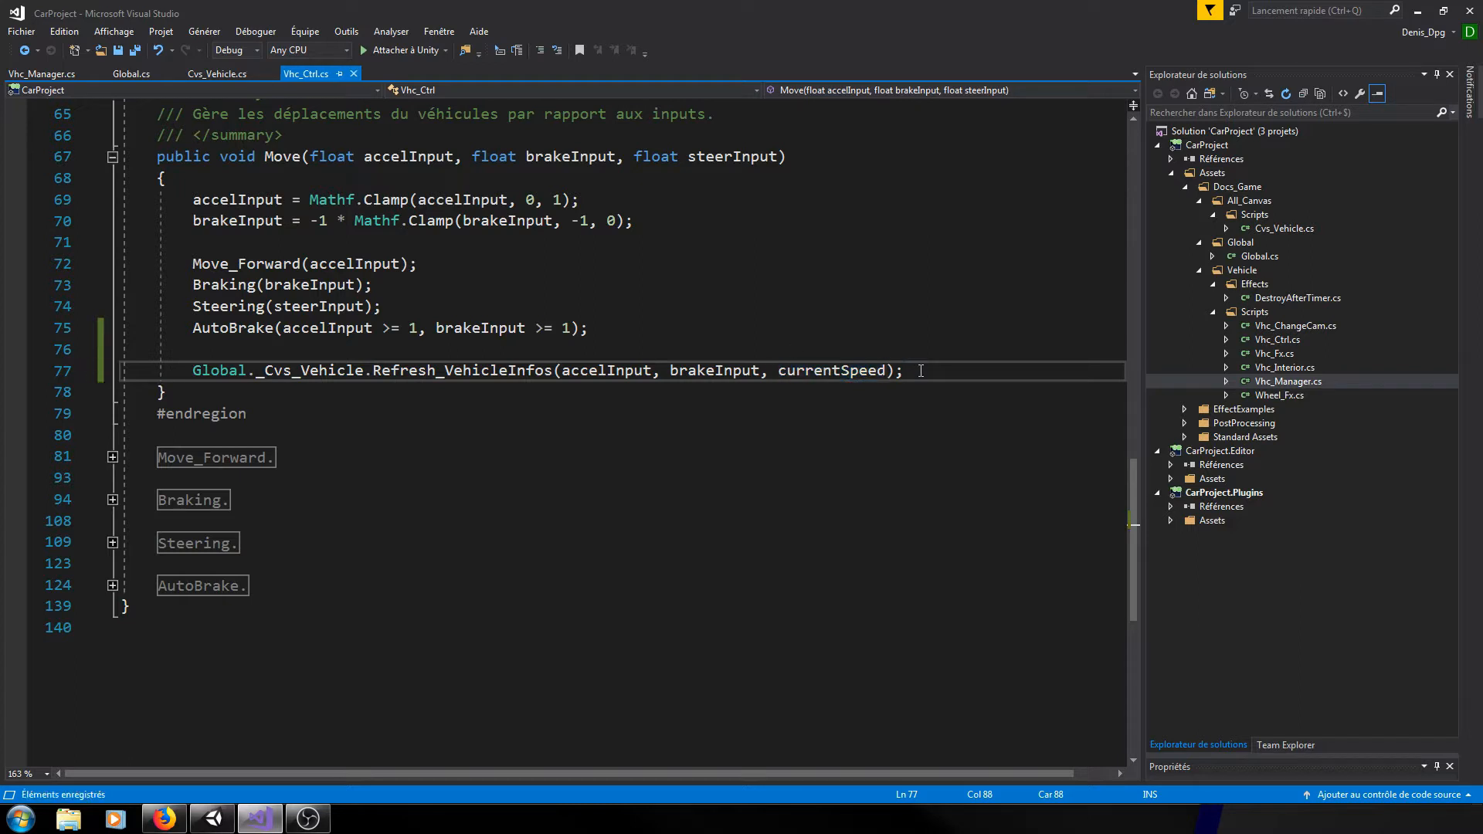
- Switch to Unity, run the game, accelerate the car to check the HUD speed readout, and stop play mode
left_click(213, 819)
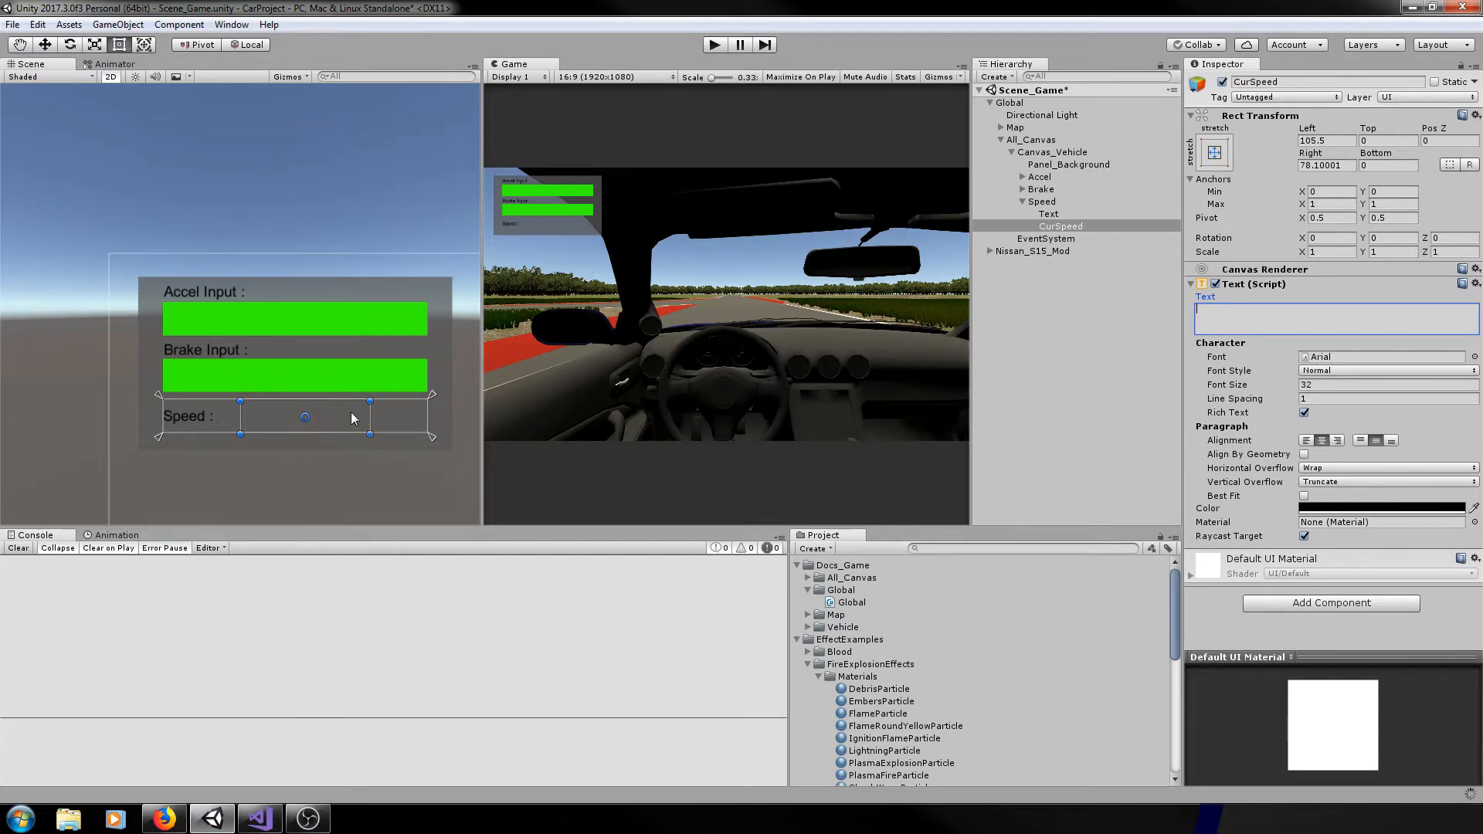
left_click(714, 46)
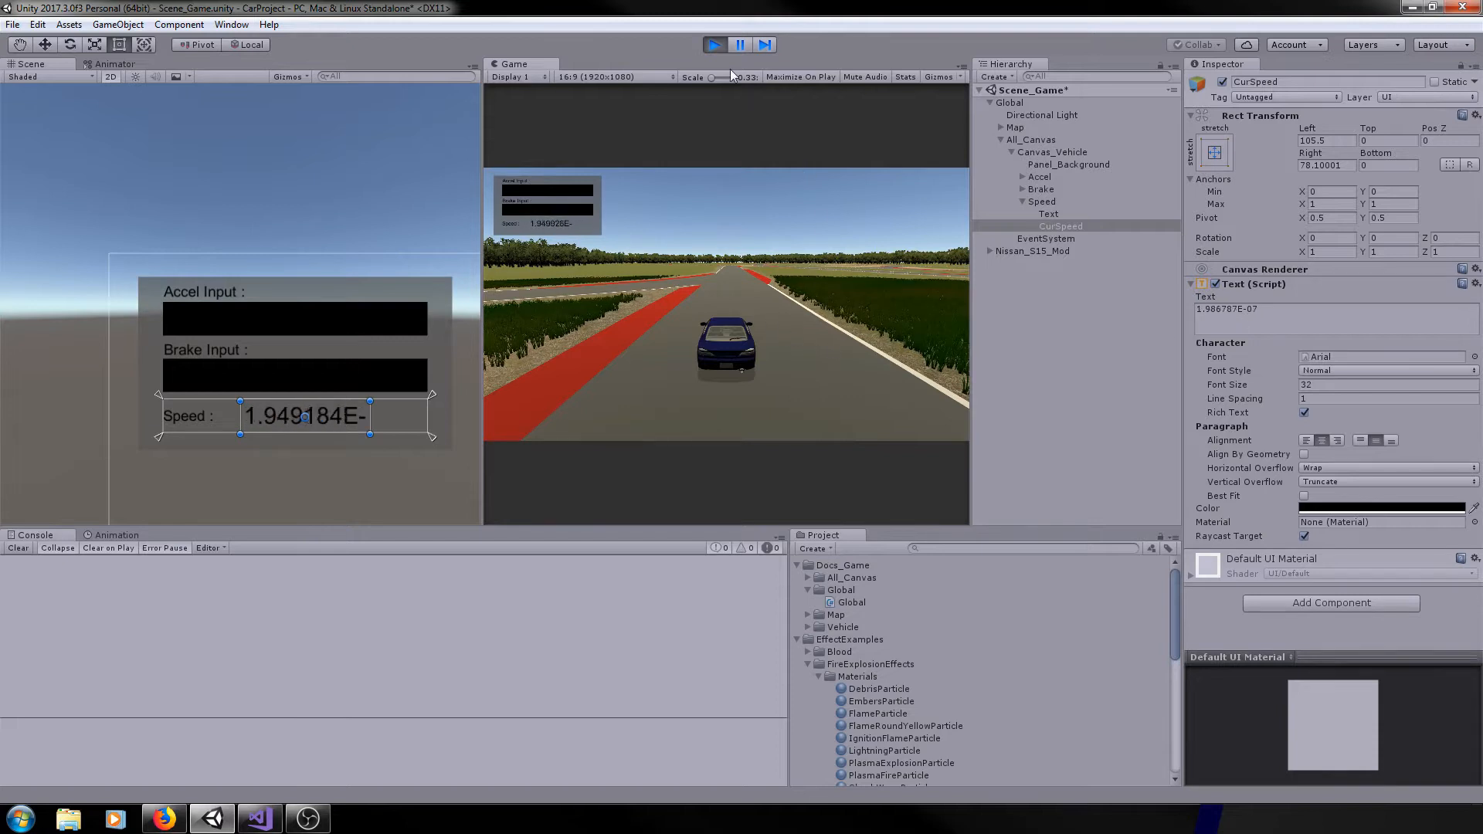
key("Up")
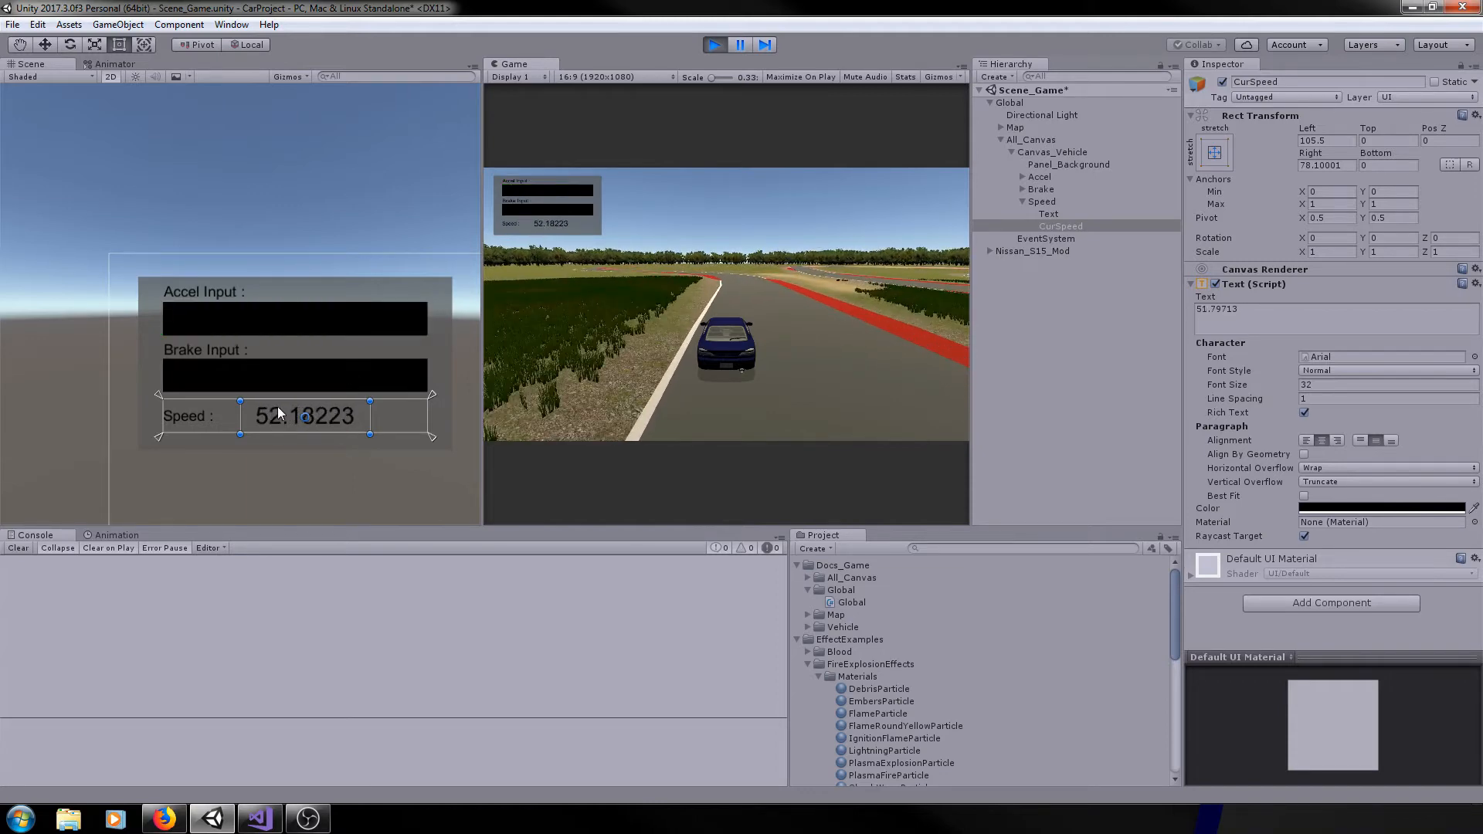
key("ctrl+p")
- Switch to Visual Studio, wrap speed in Mathf.RoundToInt() before .ToString() in Refresh_Speed of Cvs_Vehicle.cs, and save the script
left_click(261, 818)
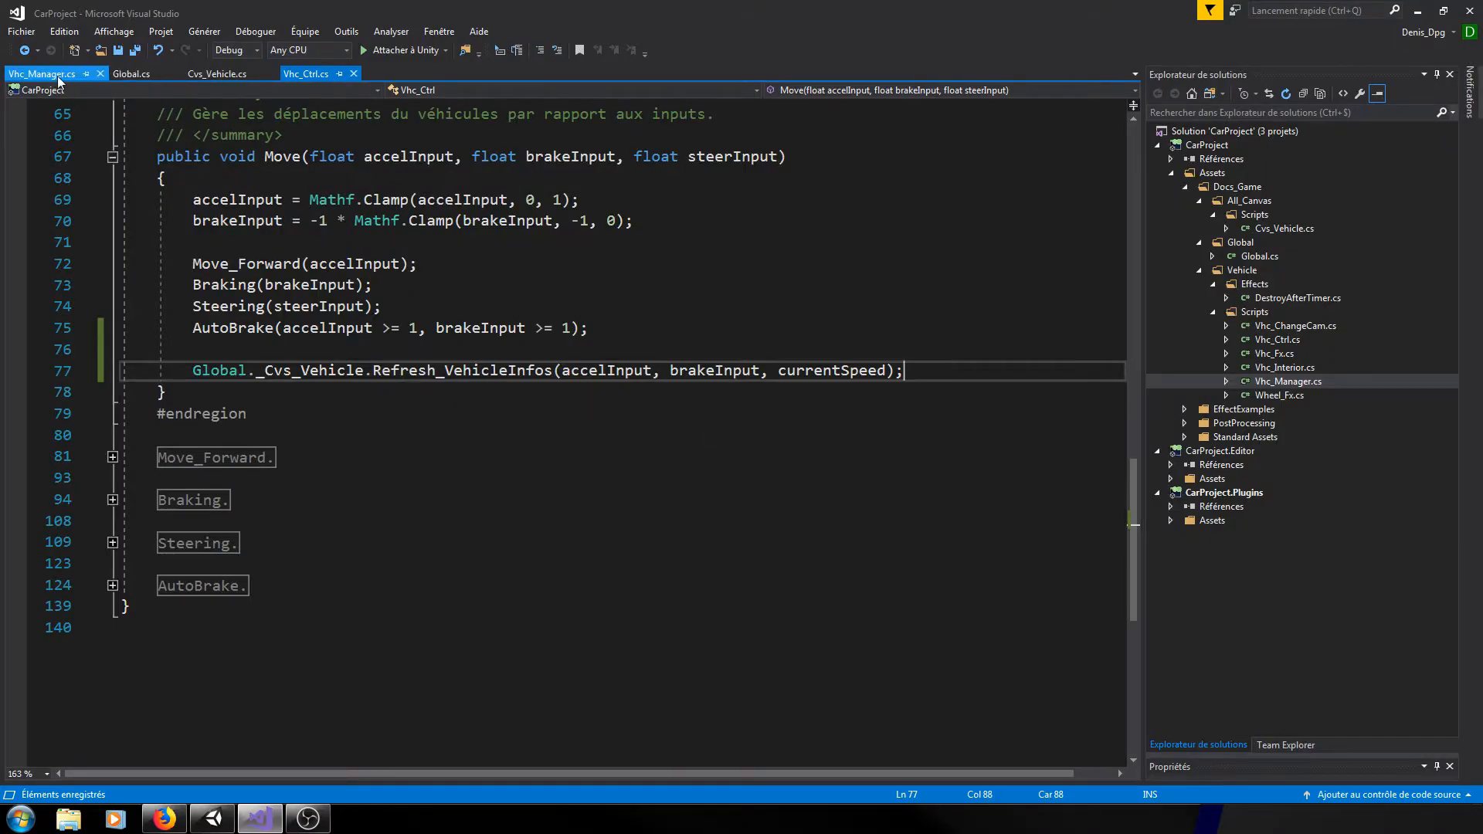
left_click(204, 73)
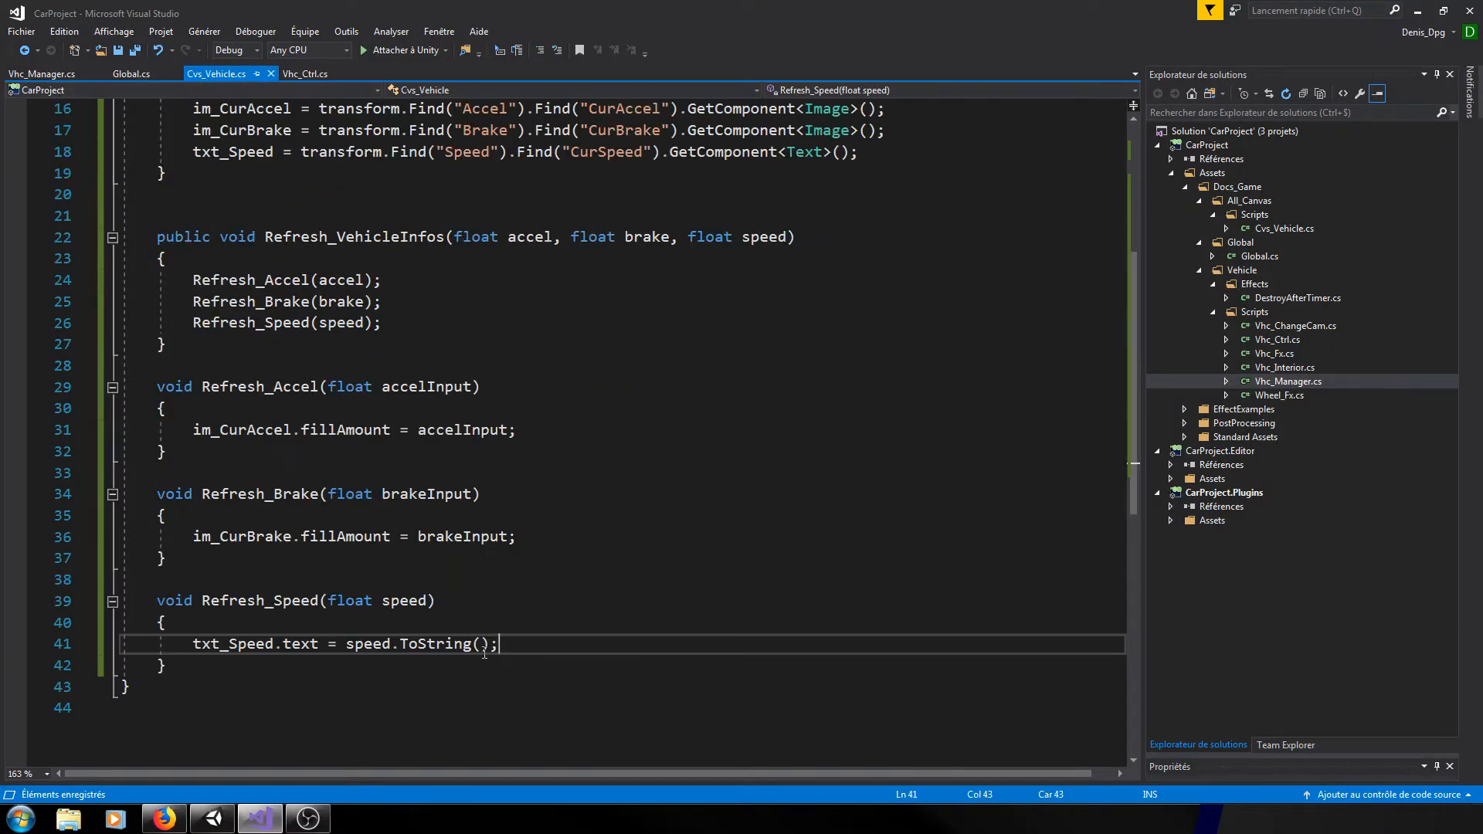
key("BackSpace")
type(";")
left_click(359, 646)
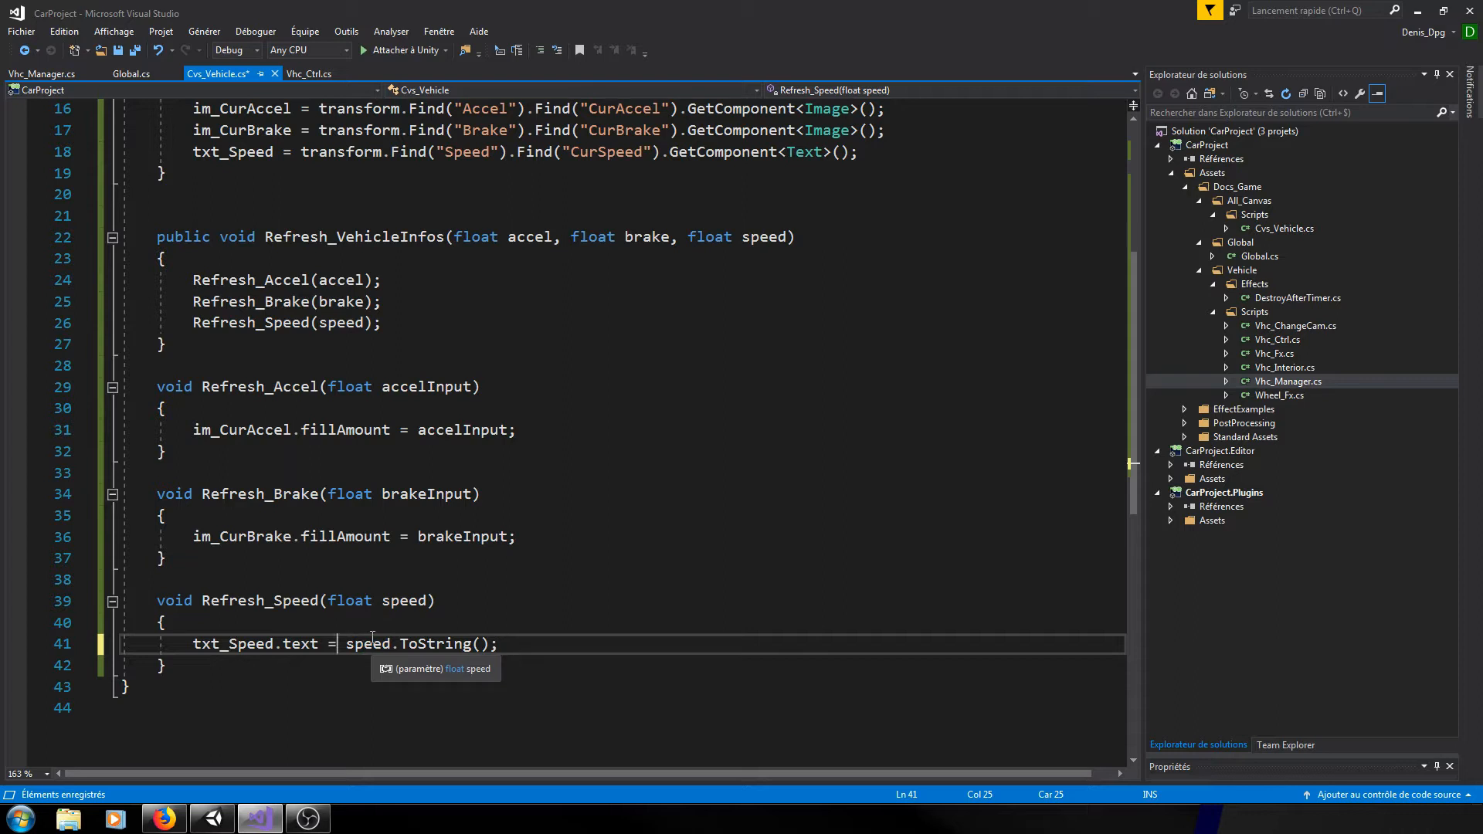
type("Mathf.")
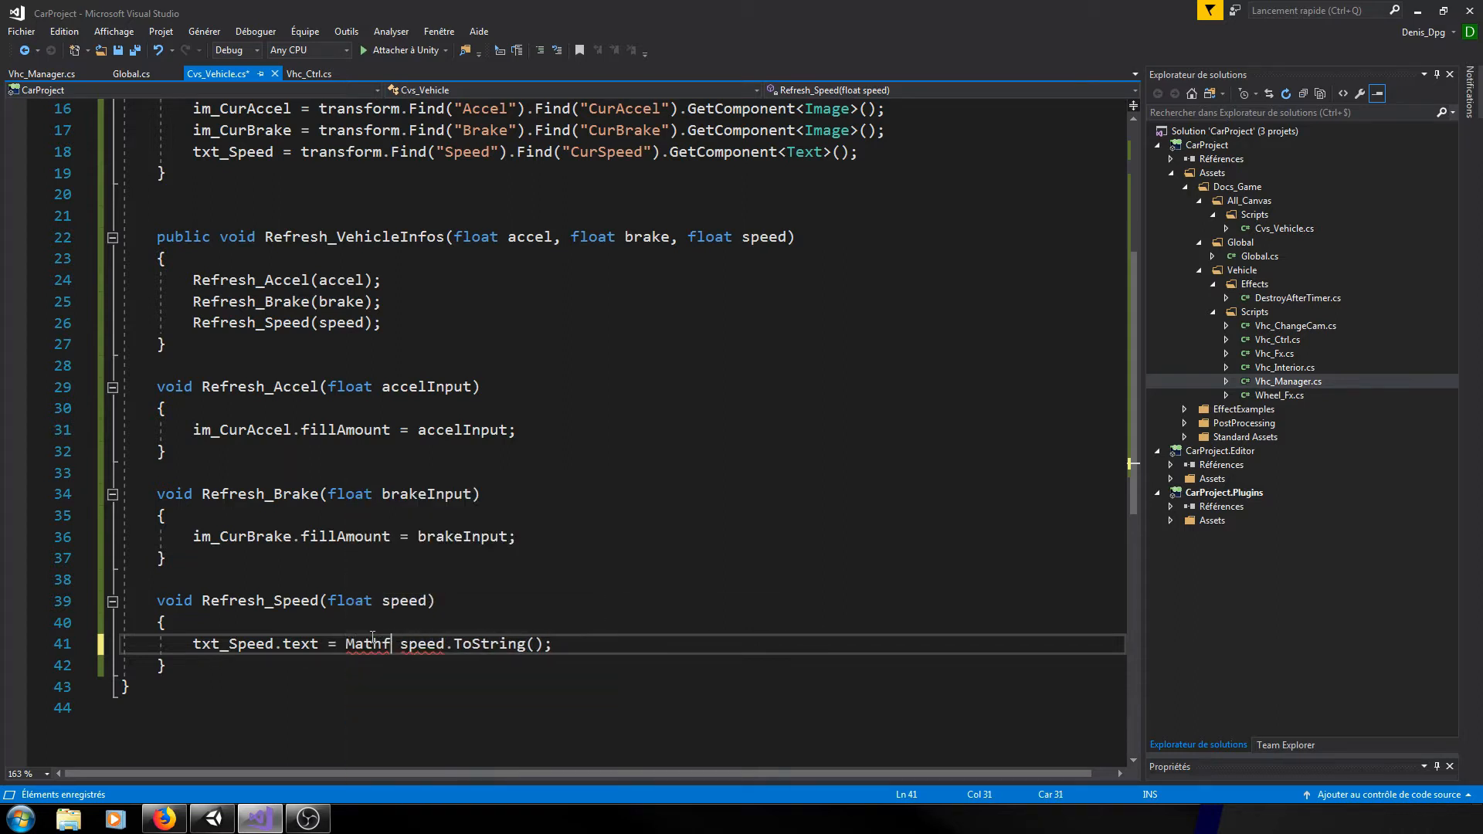
left_click(429, 547)
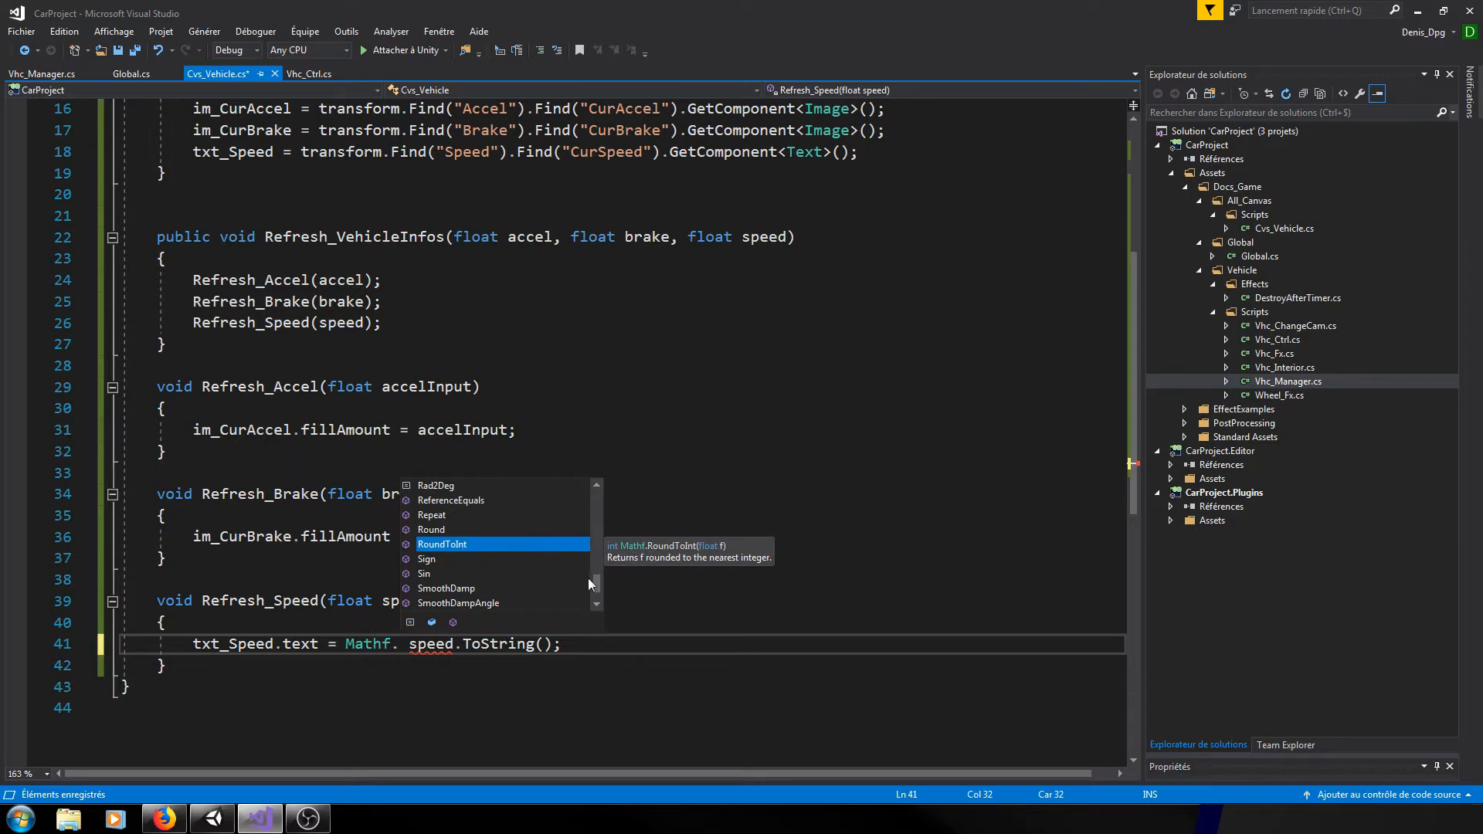
key("Tab")
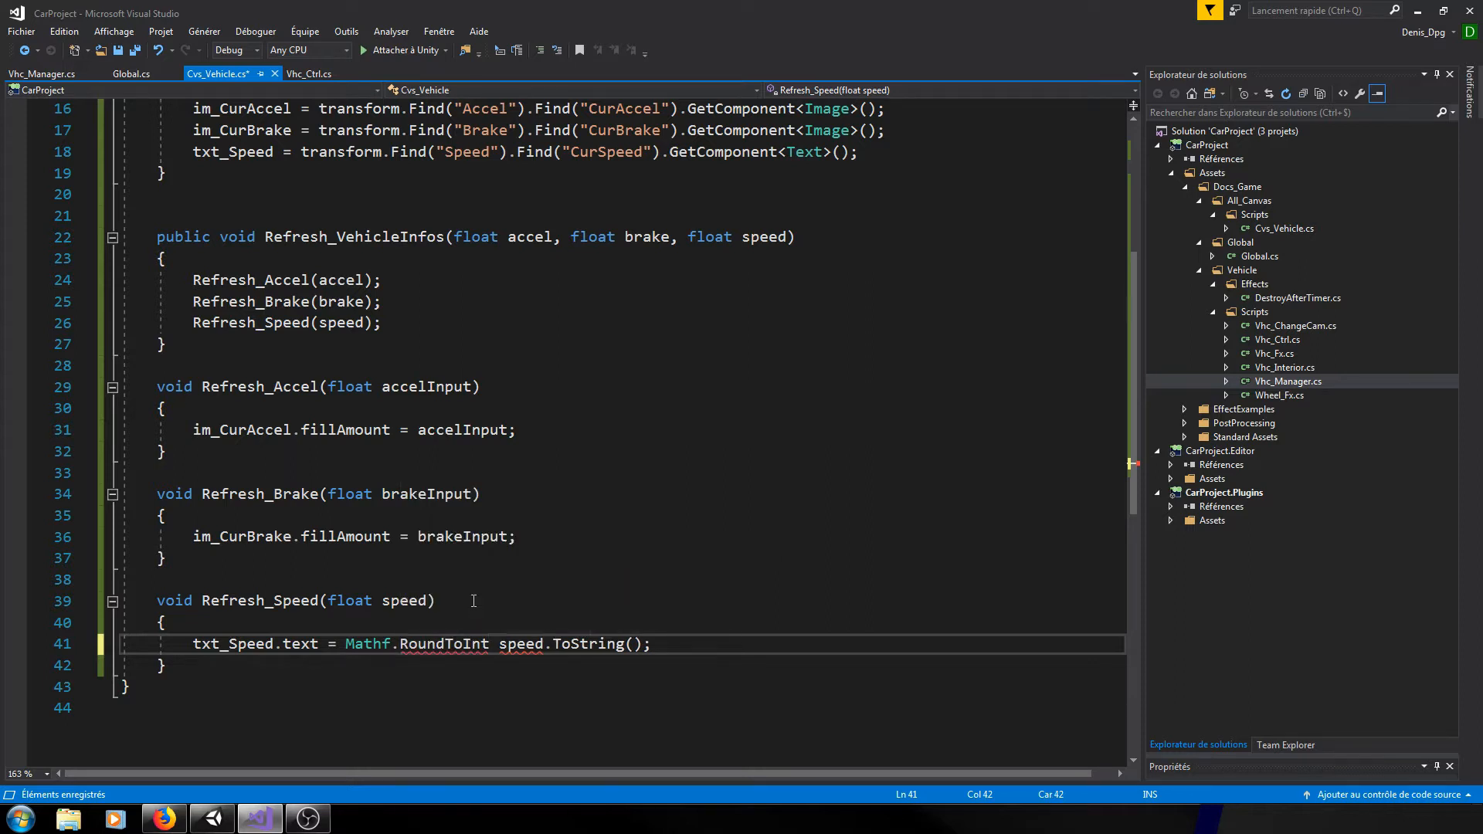
type("(")
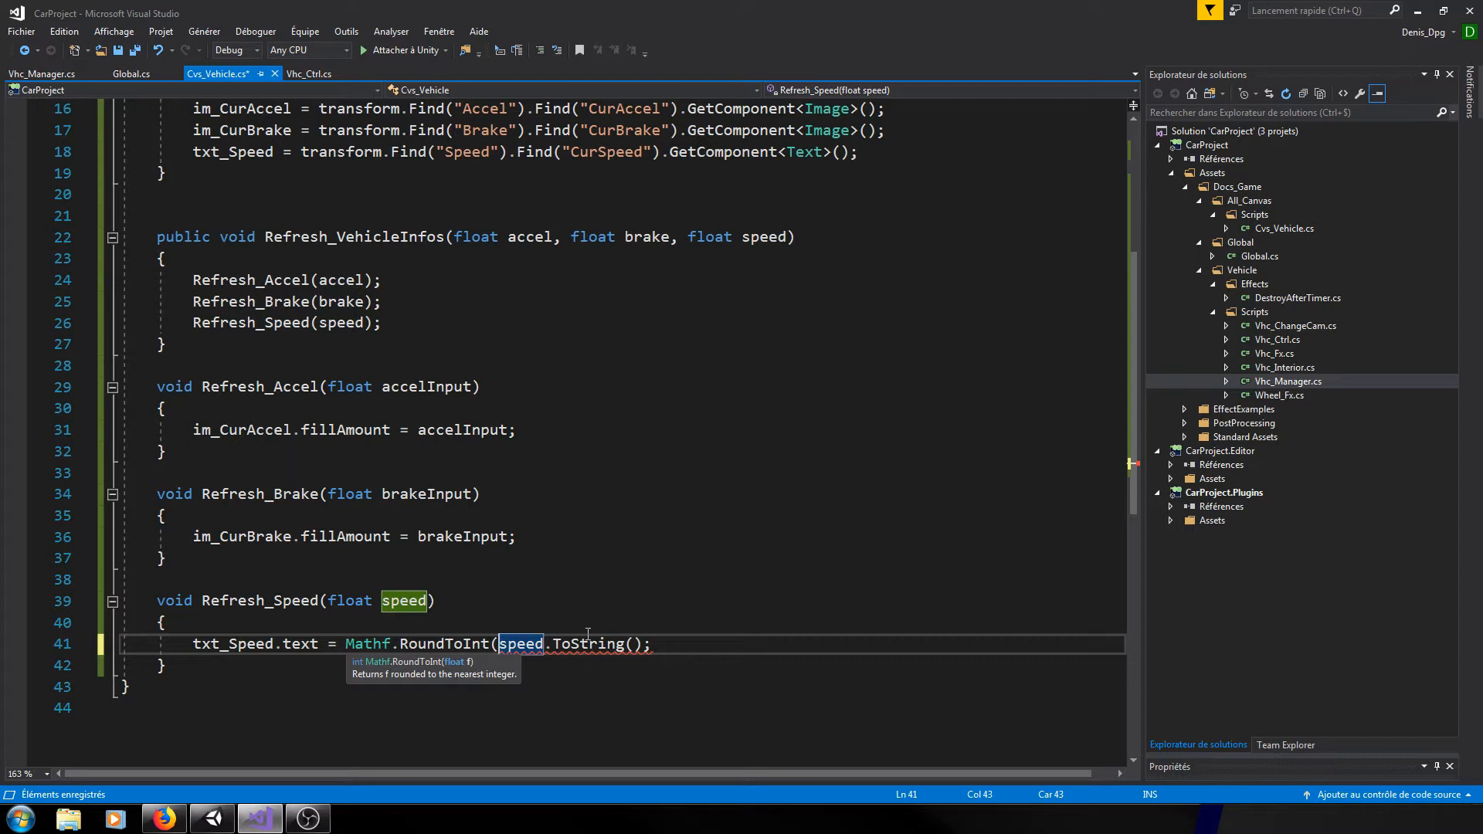
left_click(545, 643)
type(")")
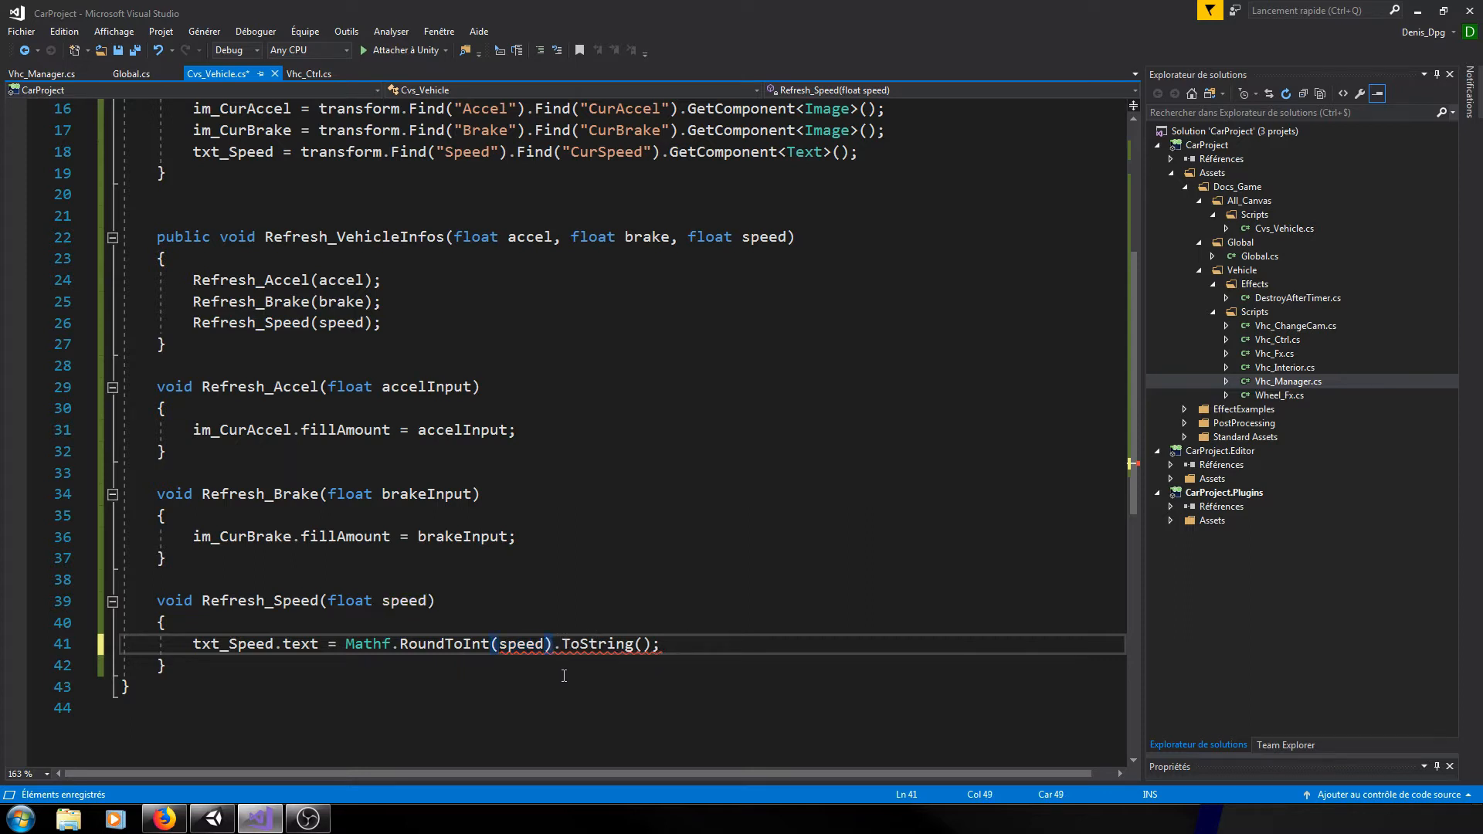
left_click(680, 651)
key("ctrl+s")
- Switch to Unity and run the game to check the rounded speed readout while driving
left_click(217, 821)
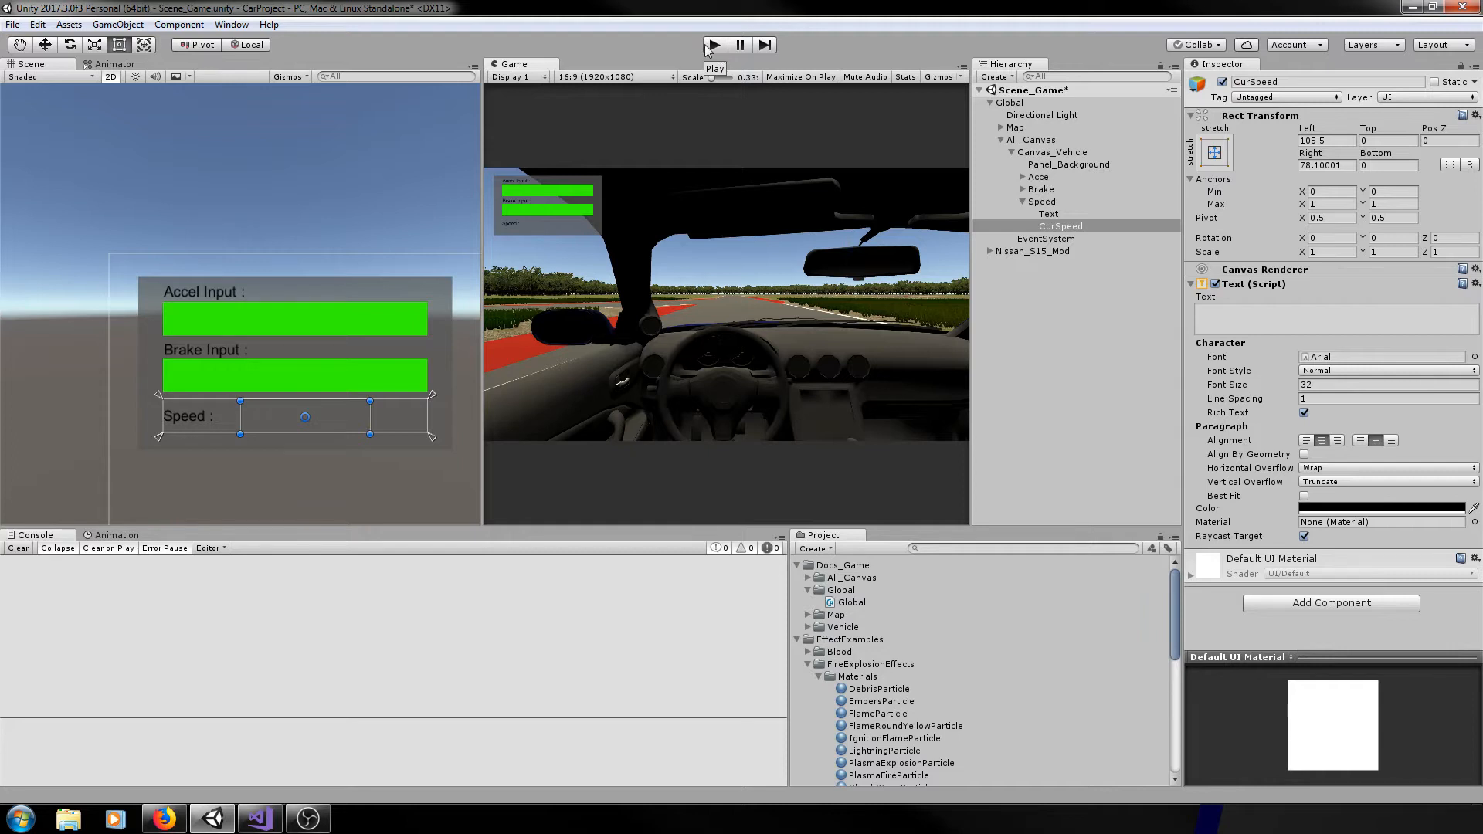
left_click(713, 45)
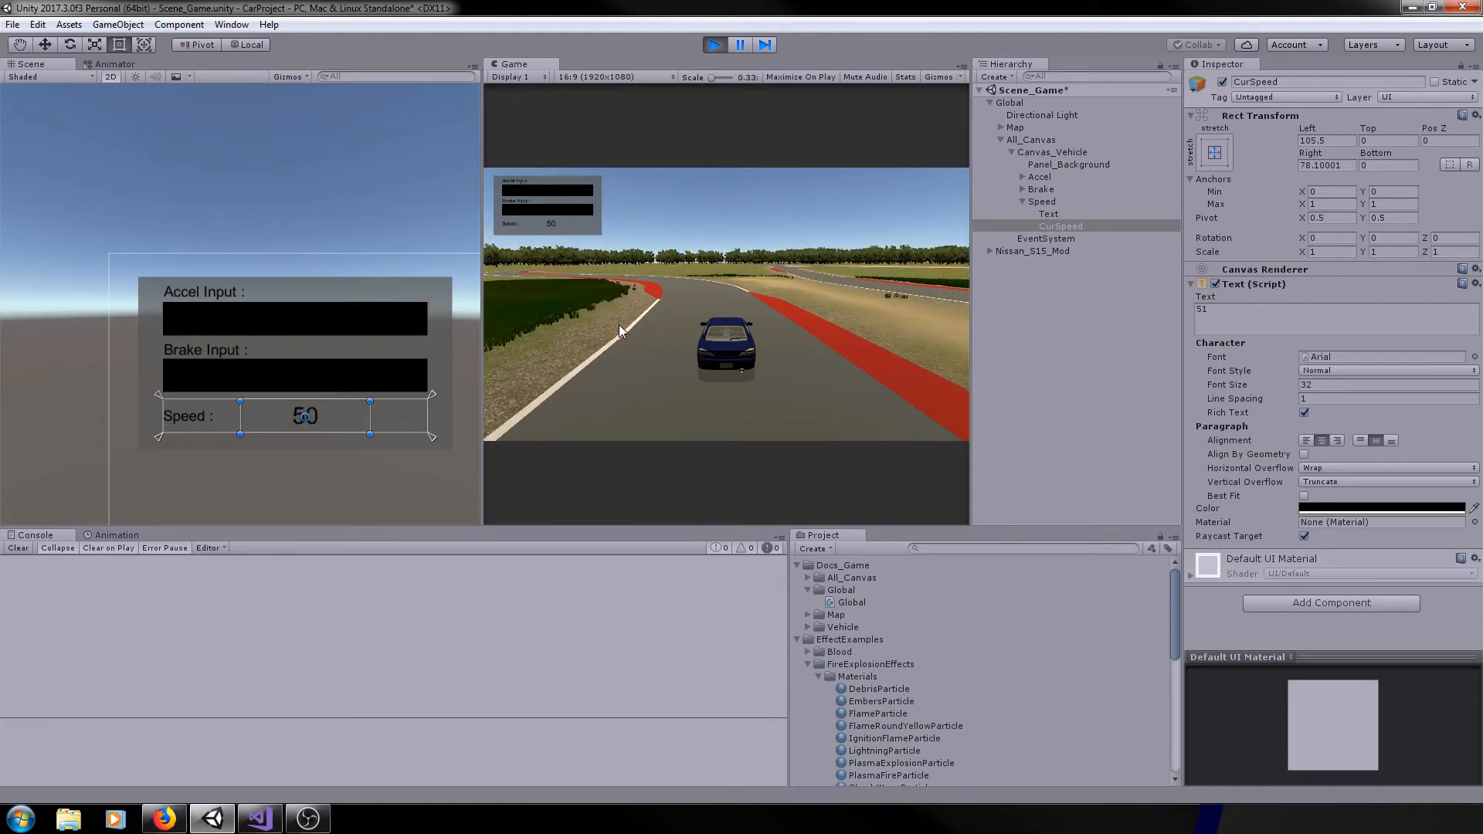
- Slow the car to check how the rounded speed readout falls, and stop play mode
key("s")
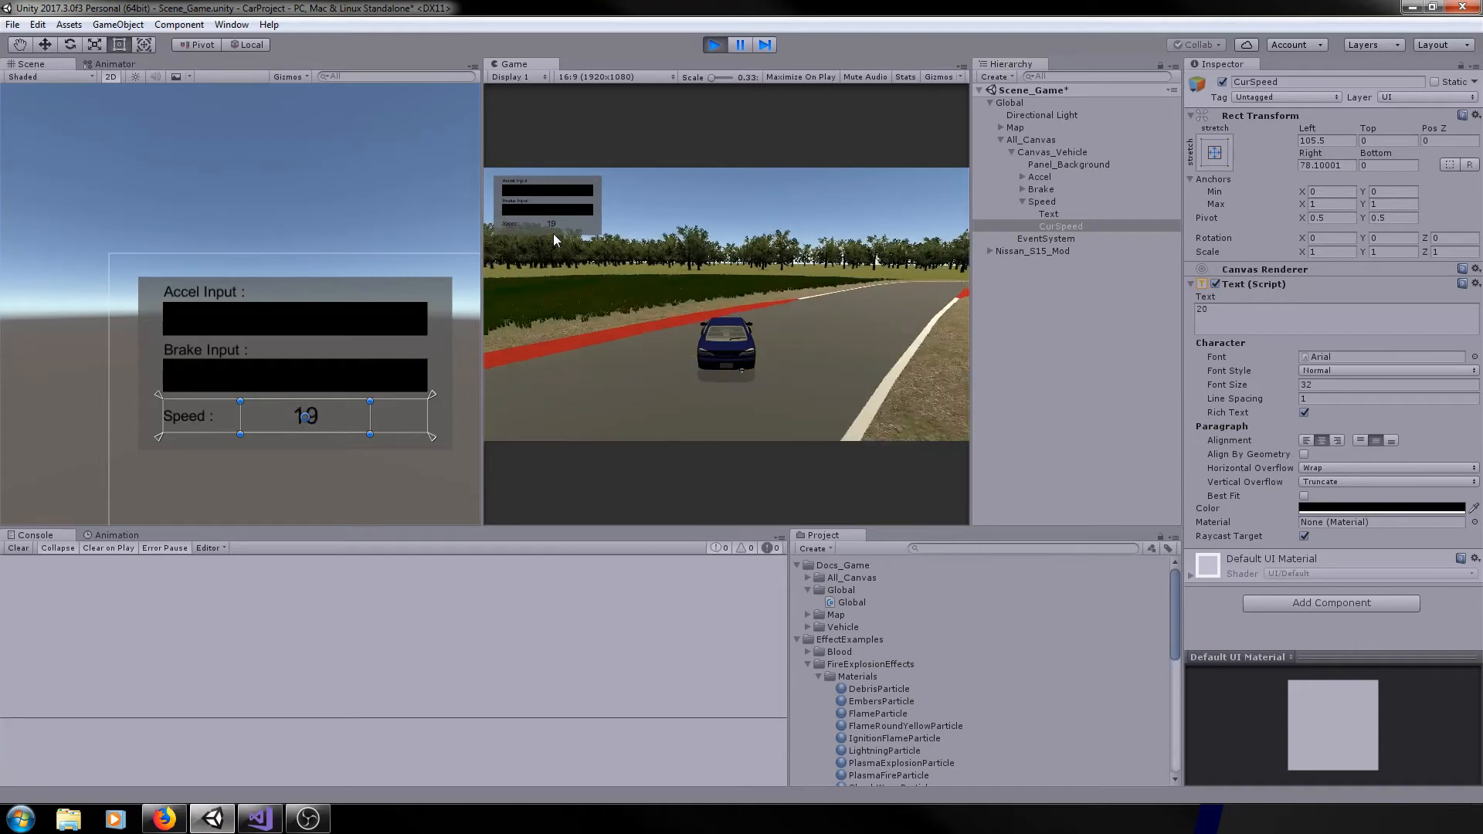
key("ctrl+p")
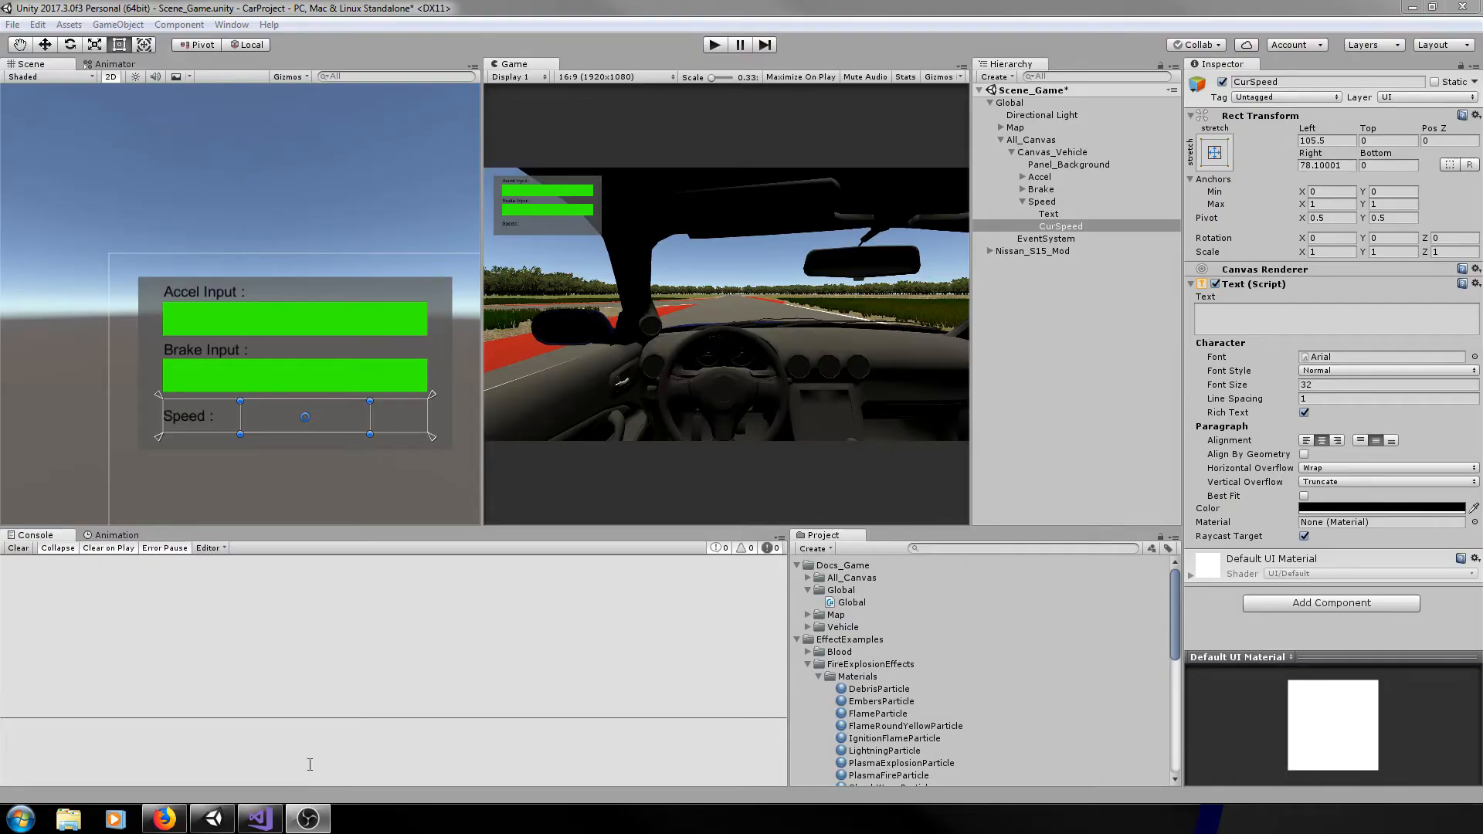
- Switch to Visual Studio, check the speed argument in Refresh_Speed, and trace currentSpeed from its declaration through Vhc_Ctrl.cs
left_click(260, 819)
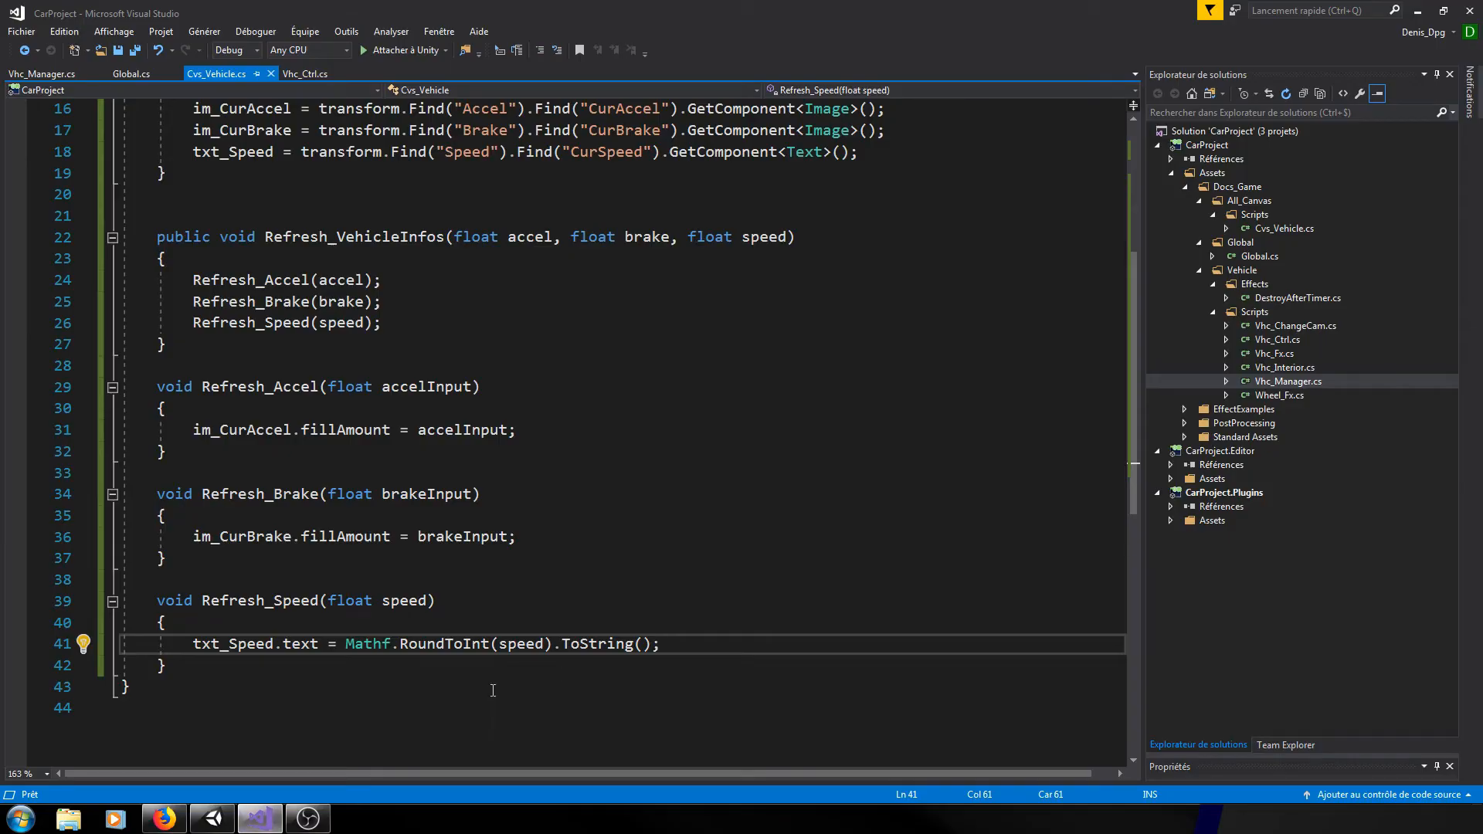
double_click(522, 644)
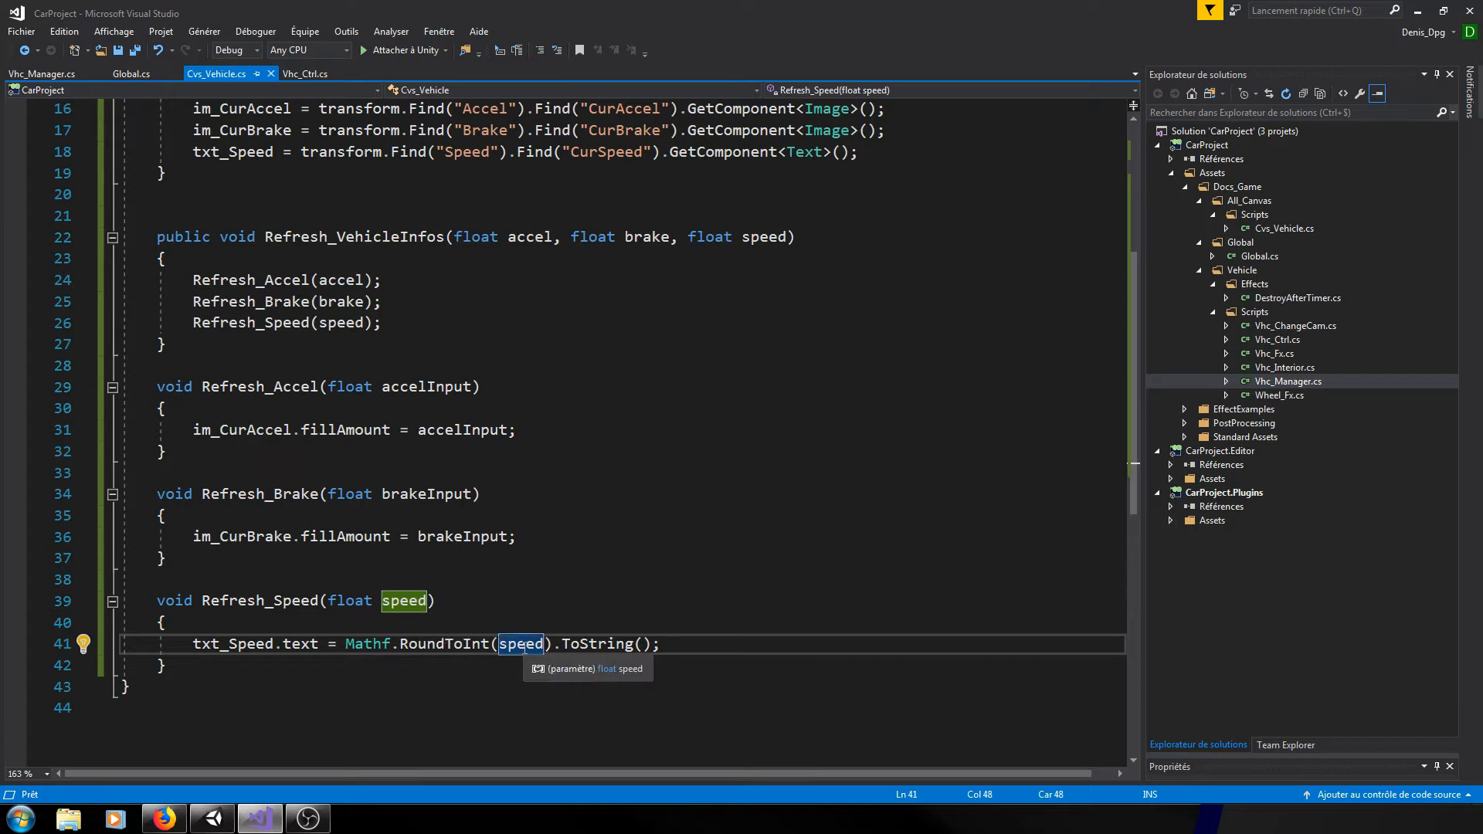
left_click(303, 75)
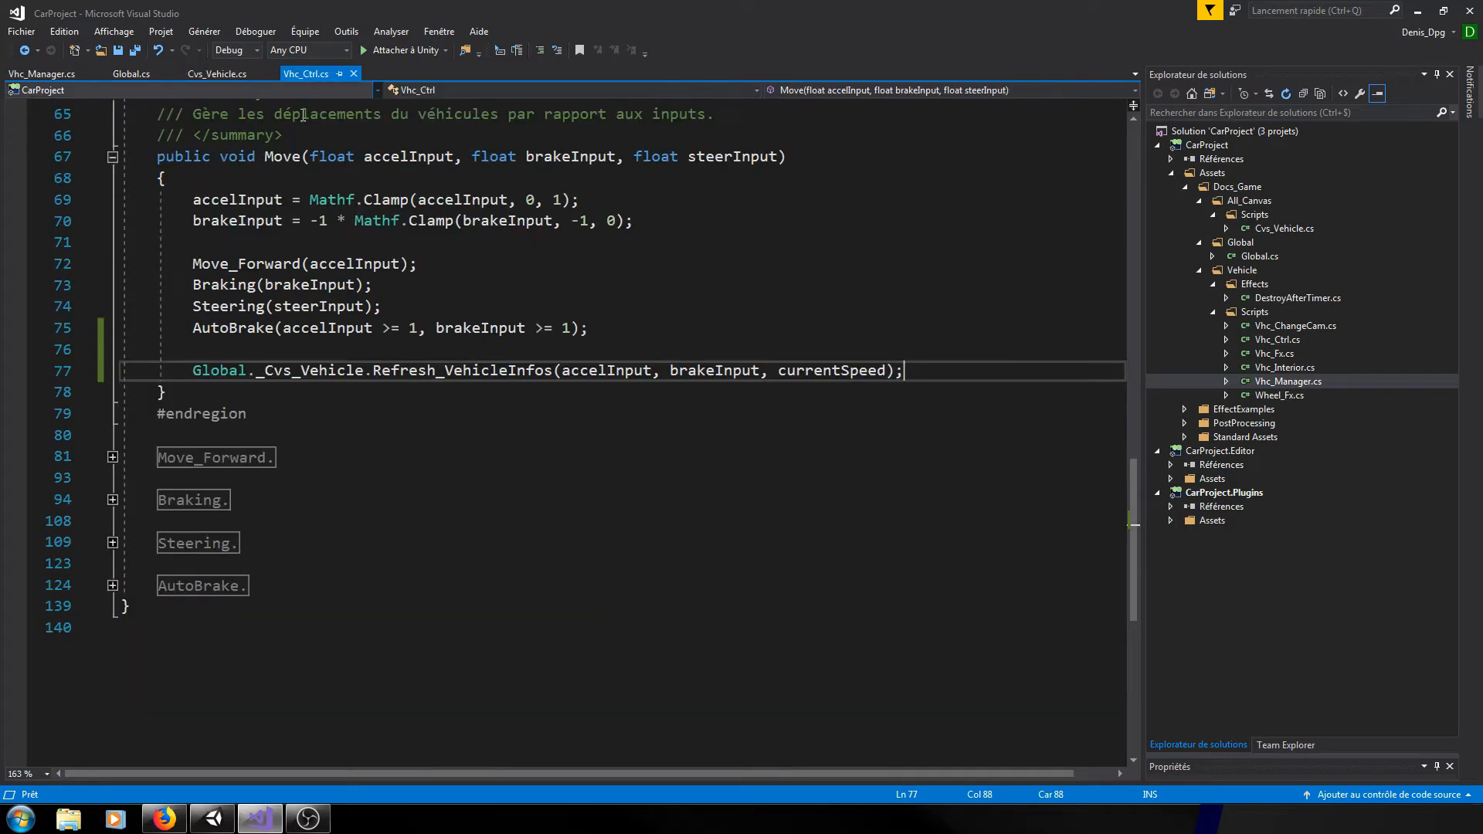
scroll(312, 384, "up", 8)
scroll(313, 383, "up", 8)
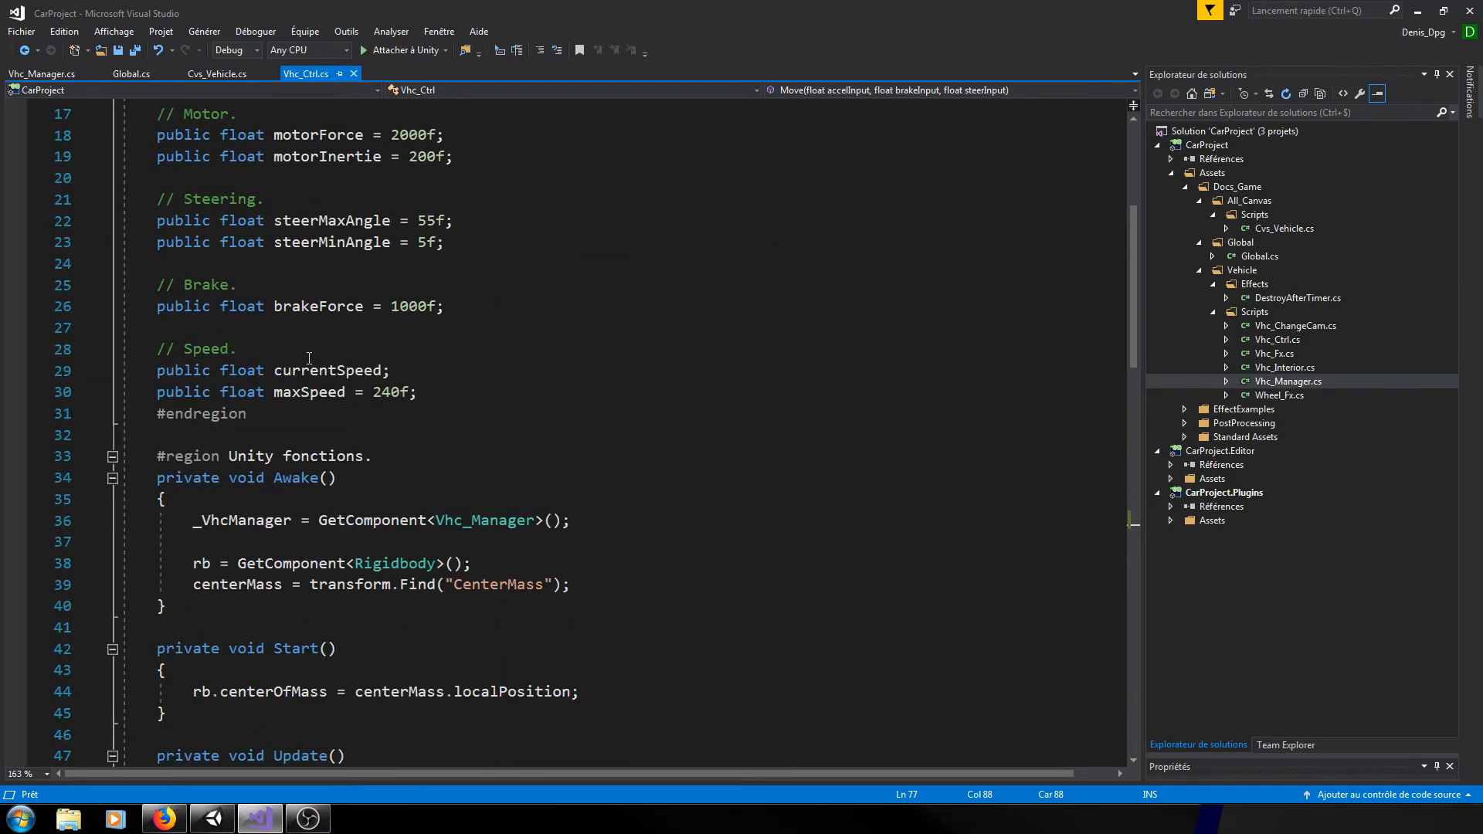
left_click(294, 381)
scroll(327, 408, "down", 11)
scroll(327, 408, "down", 4)
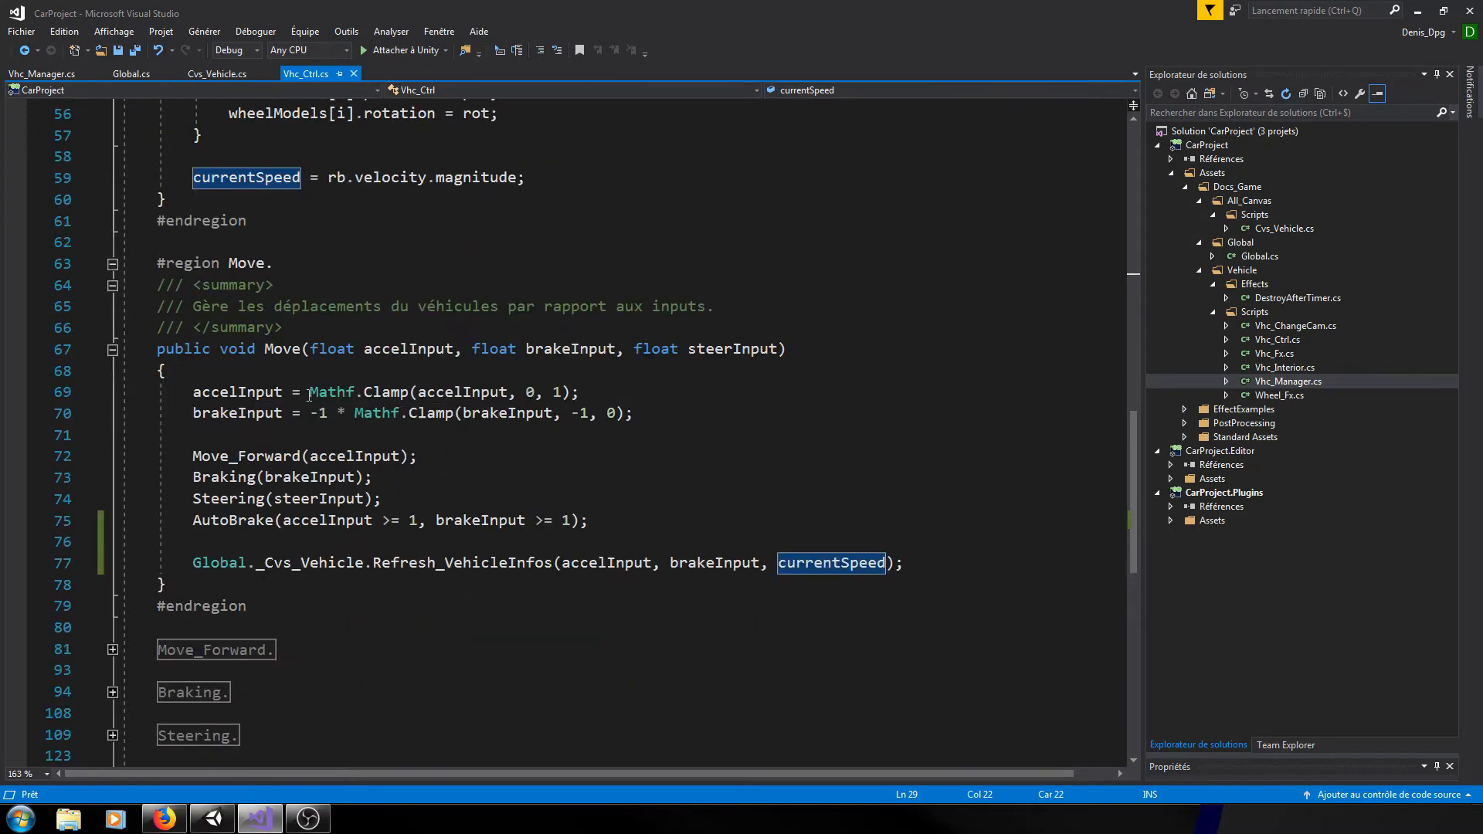
- Expand the collapsed AutoBrake, Steering, Braking and Move_Forward regions in Vhc_Ctrl.cs
left_click(180, 648)
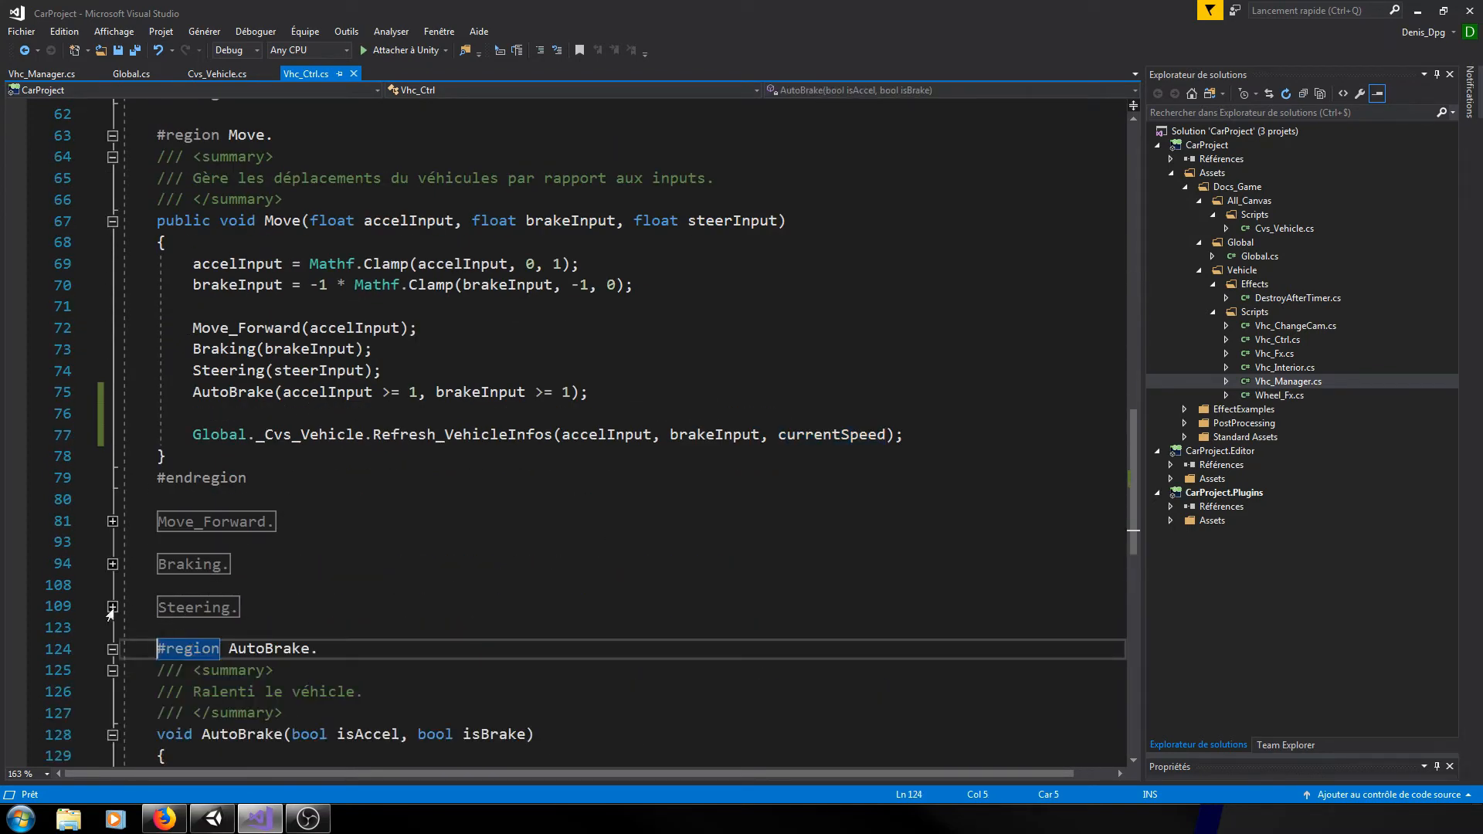
left_click(112, 607)
left_click(112, 564)
left_click(111, 522)
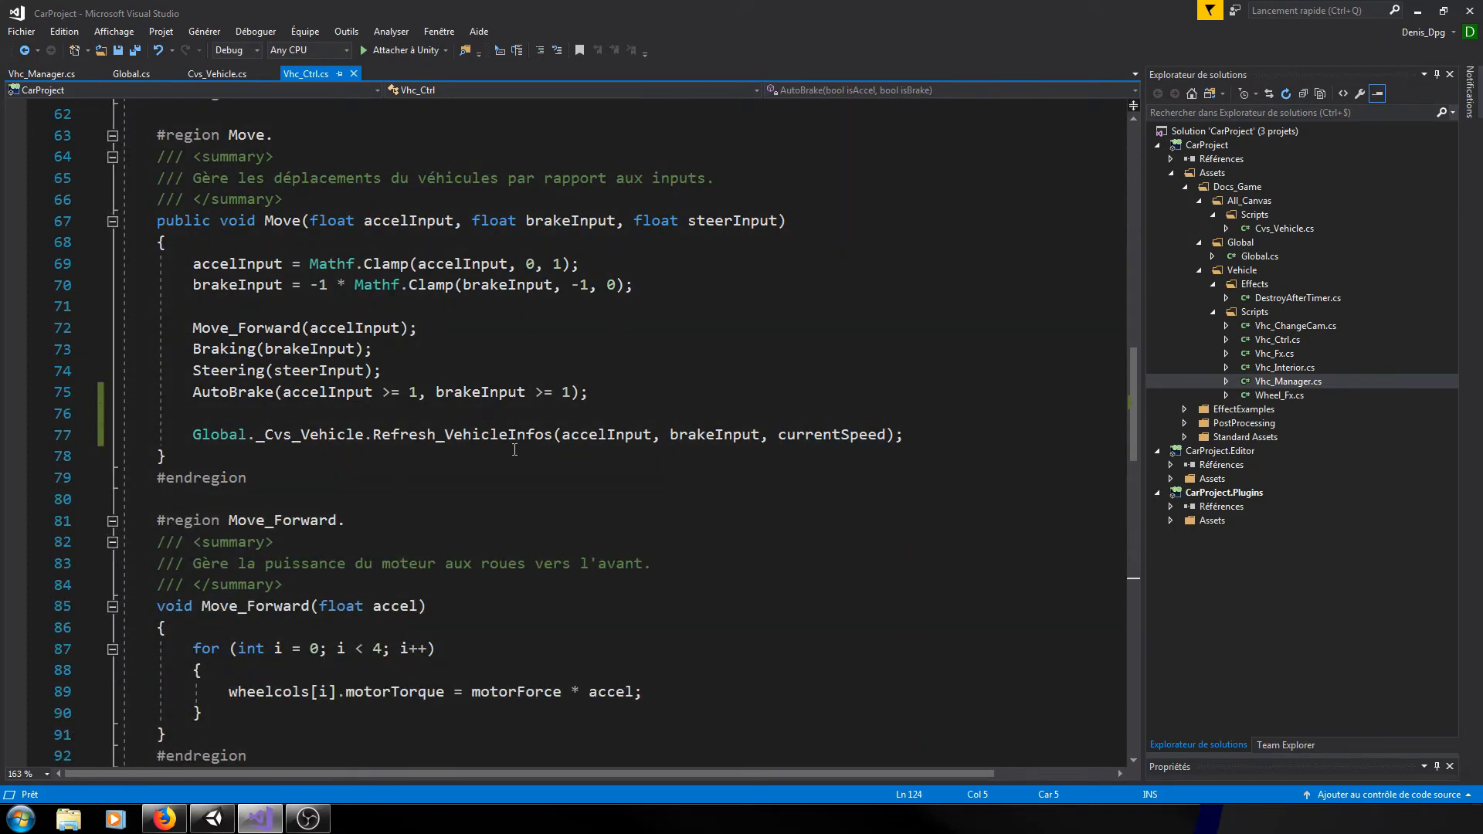
- Examine every use of currentSpeed in Vhc_Ctrl.cs, including the Update assignment, the Refresh_VehicleInfos call and the Steering formula
scroll(359, 530, "up", 9)
scroll(278, 634, "up", 5)
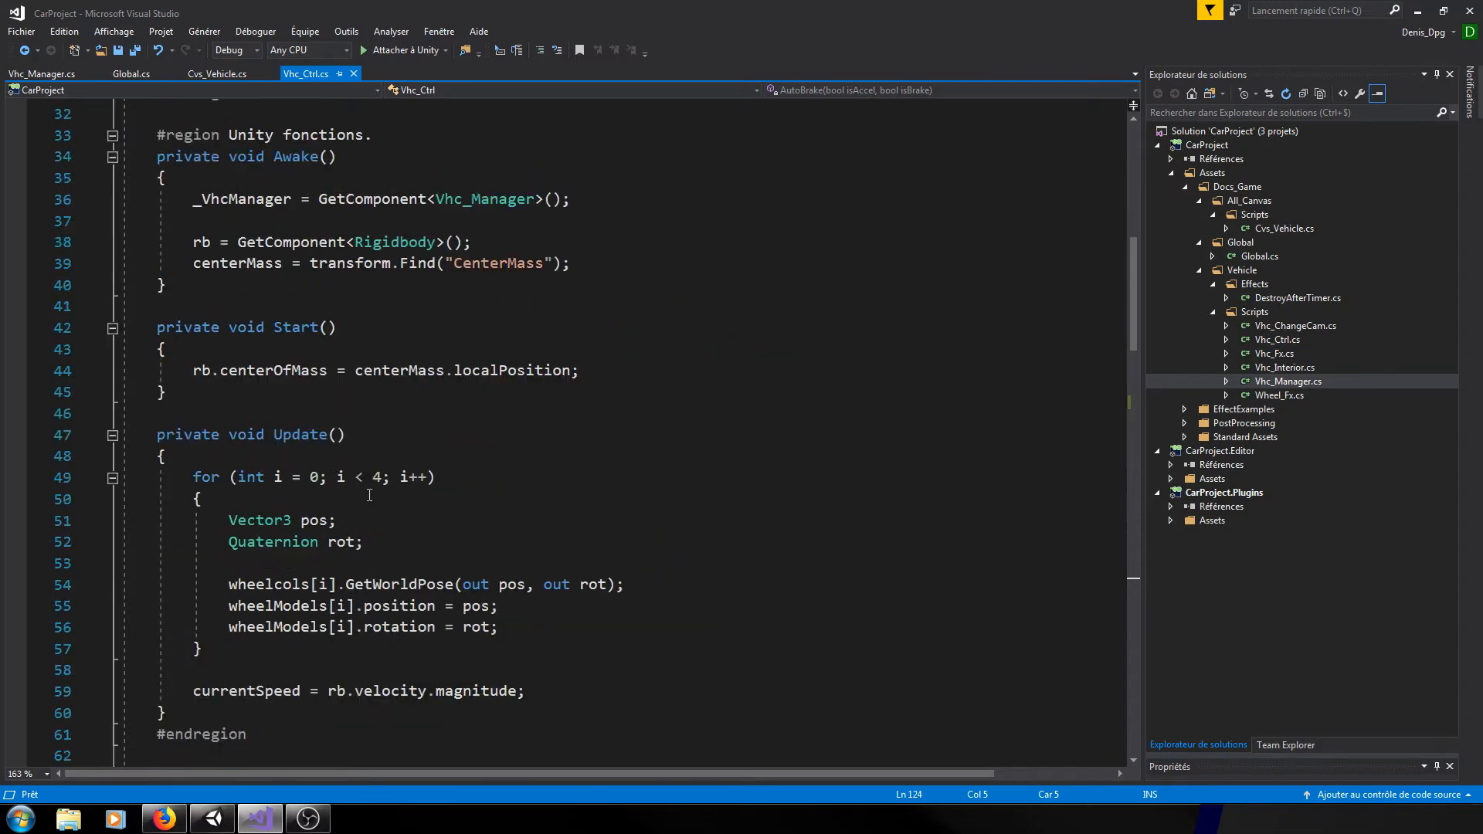
left_click(331, 306)
scroll(368, 383, "down", 11)
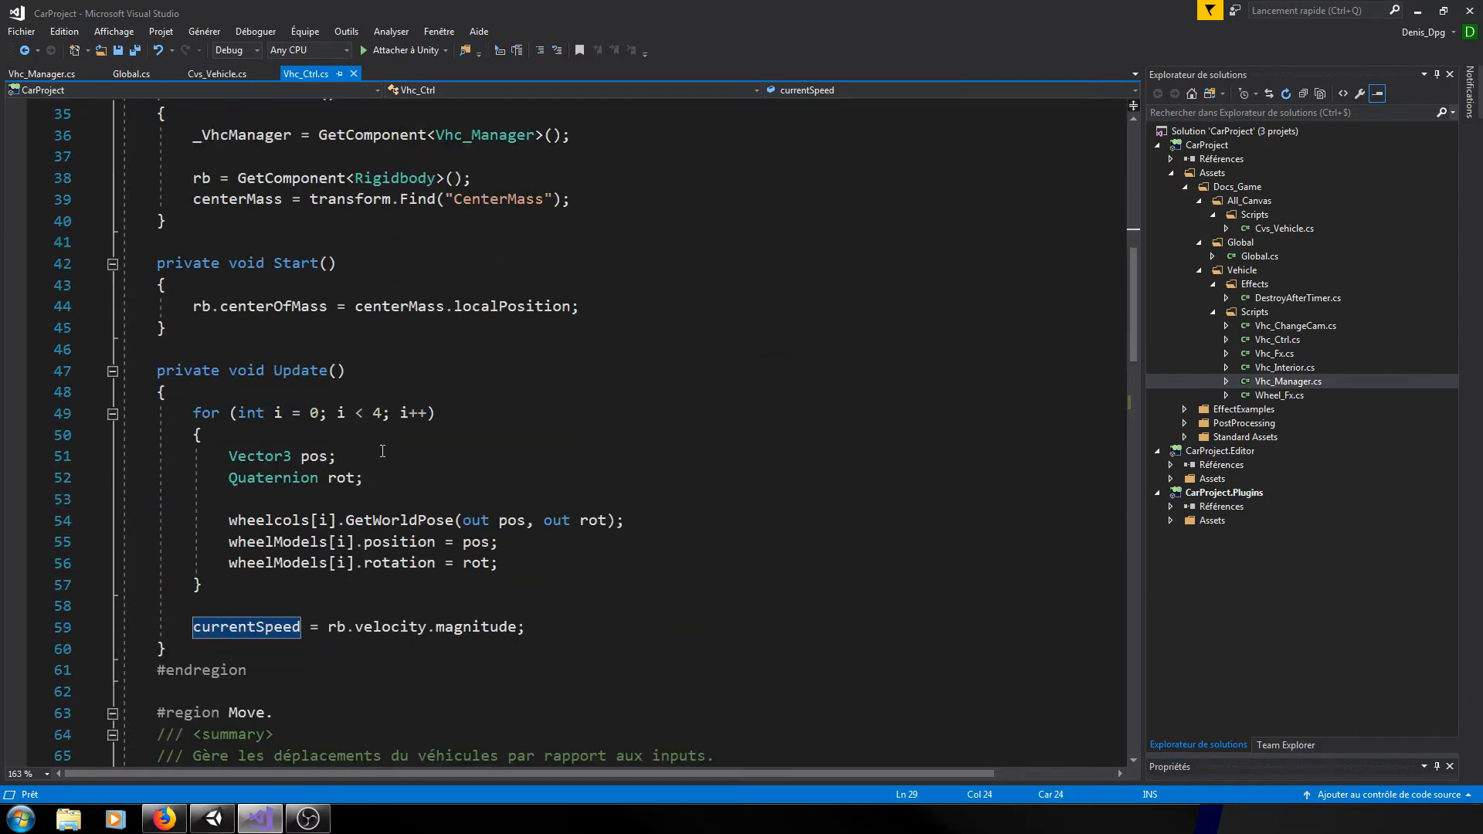
scroll(302, 331, "down", 9)
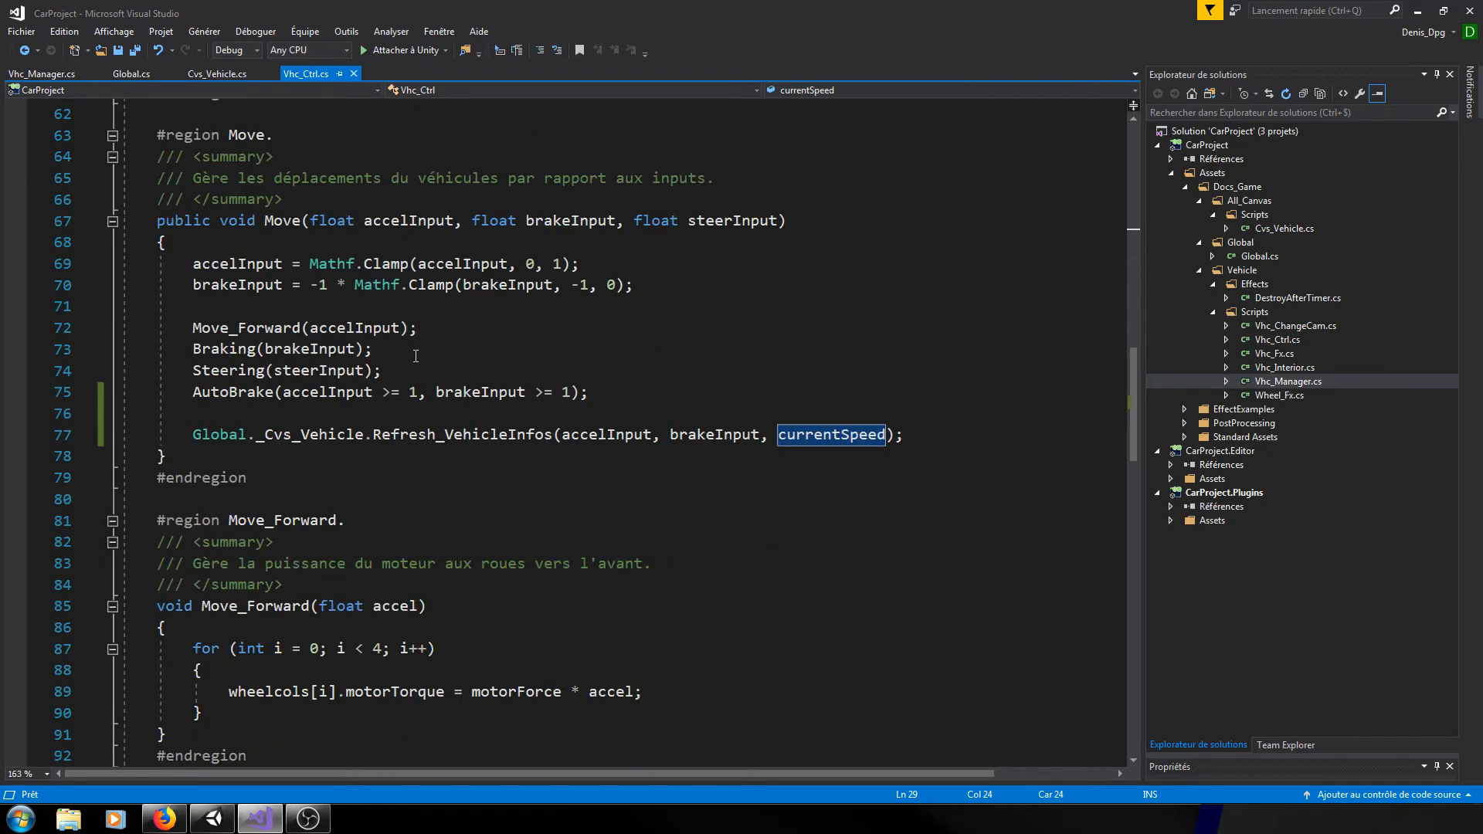
scroll(437, 400, "down", 9)
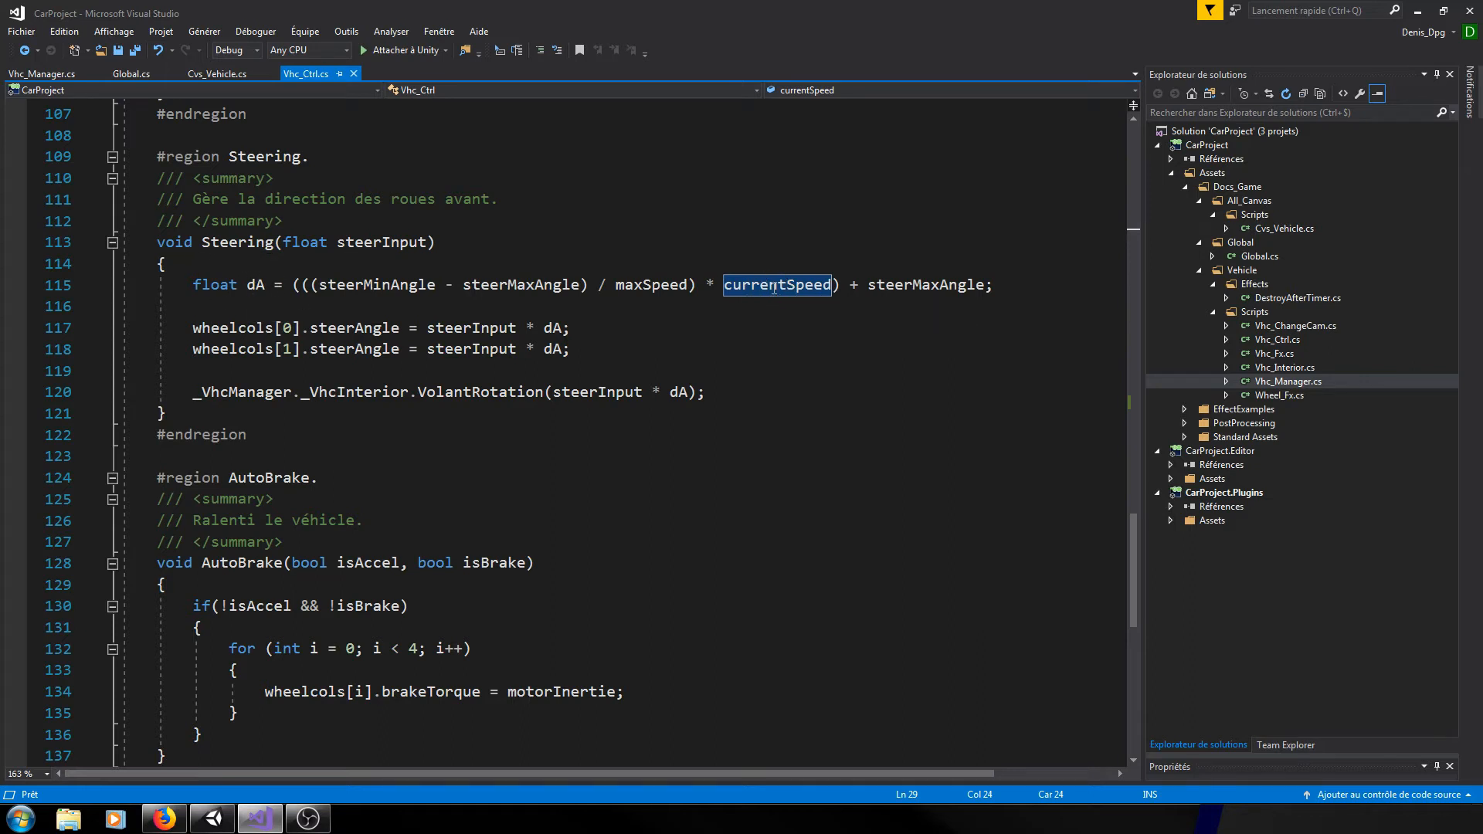
scroll(509, 382, "down", 3)
scroll(759, 462, "up", 5)
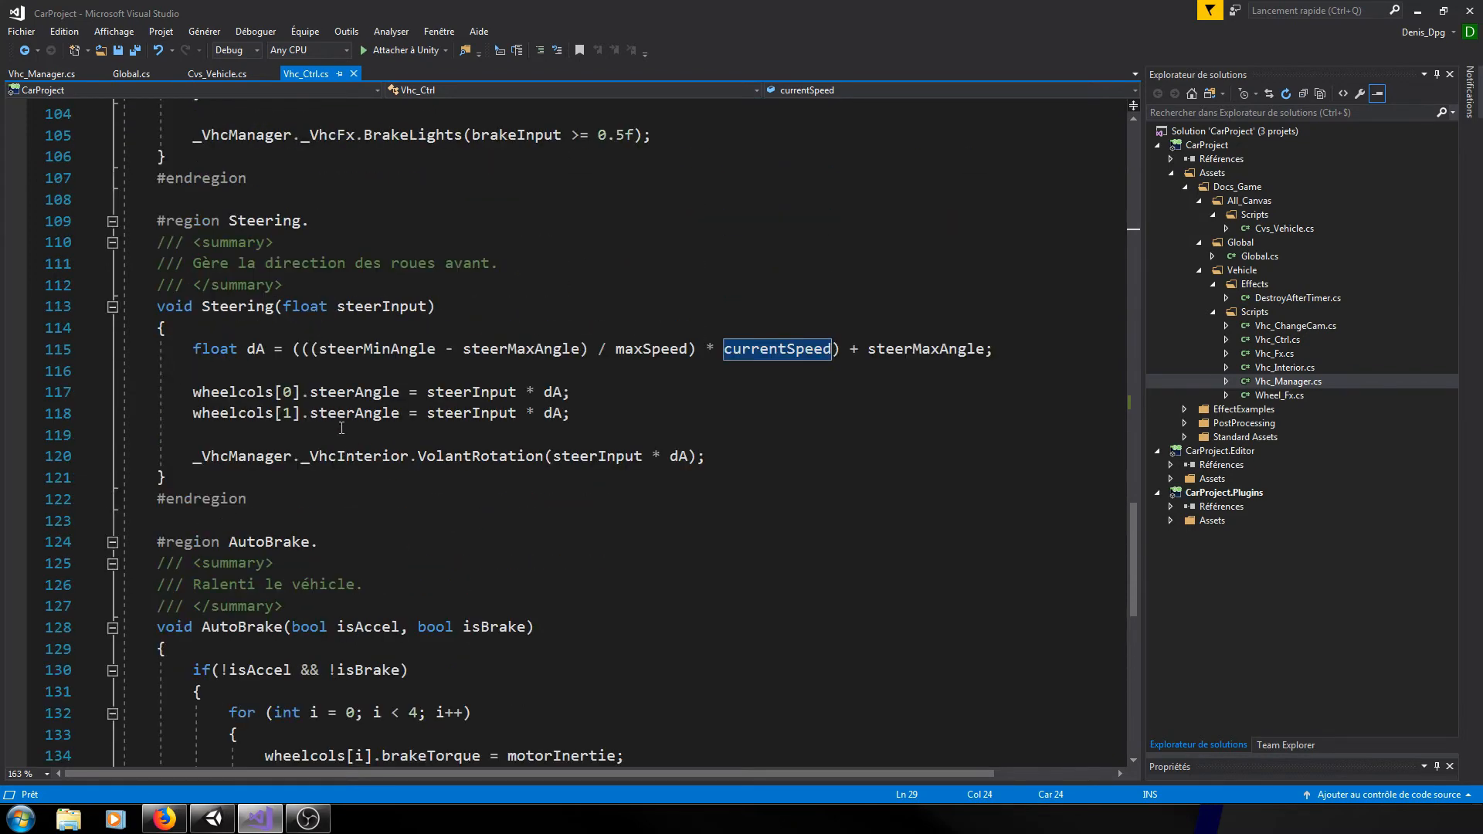
scroll(688, 583, "up", 5)
scroll(736, 656, "down", 3)
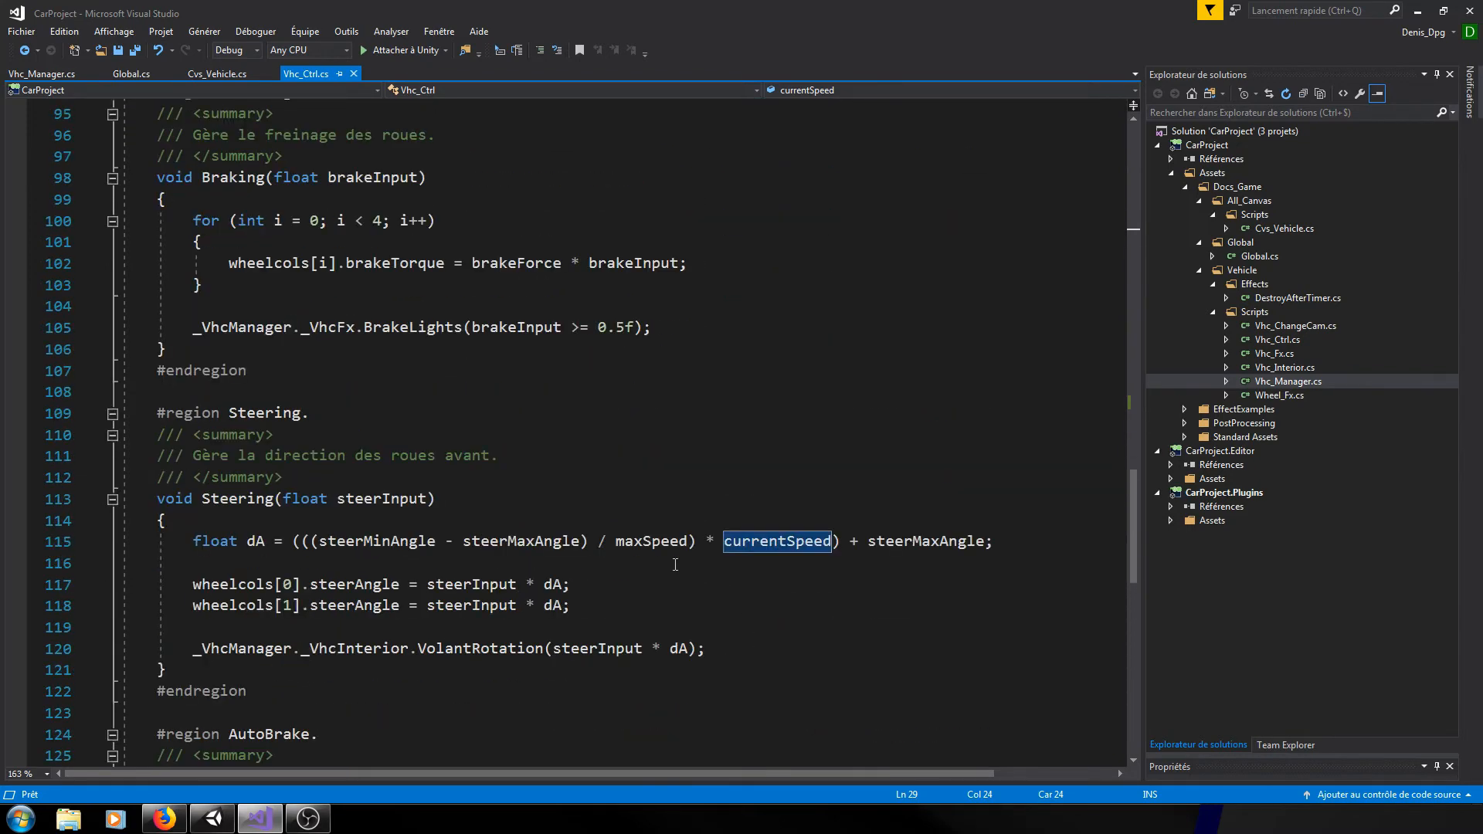
scroll(724, 573, "up", 1)
scroll(726, 576, "down", 1)
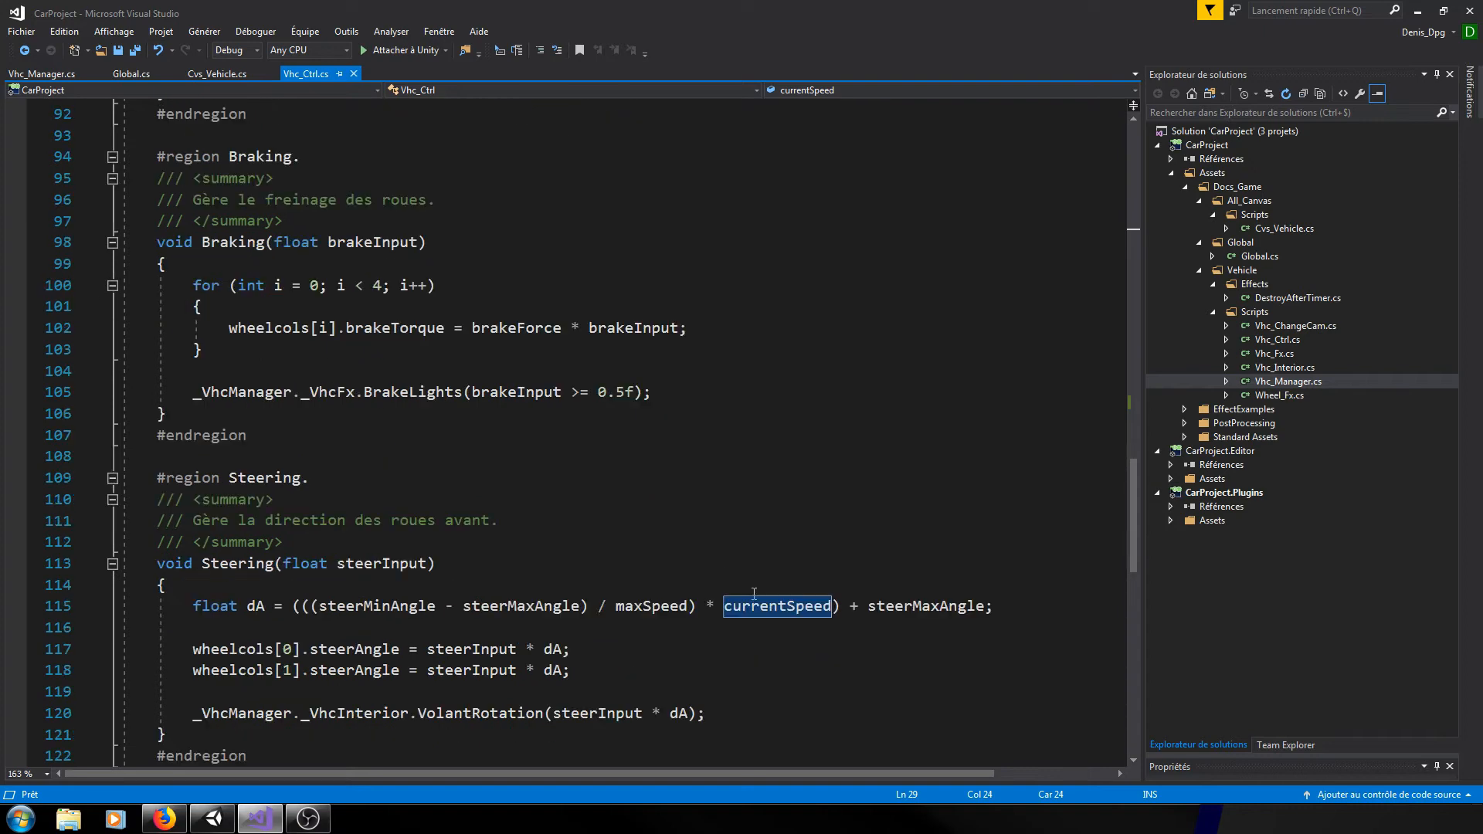
scroll(742, 591, "up", 3)
scroll(754, 604, "down", 2)
scroll(660, 618, "up", 14)
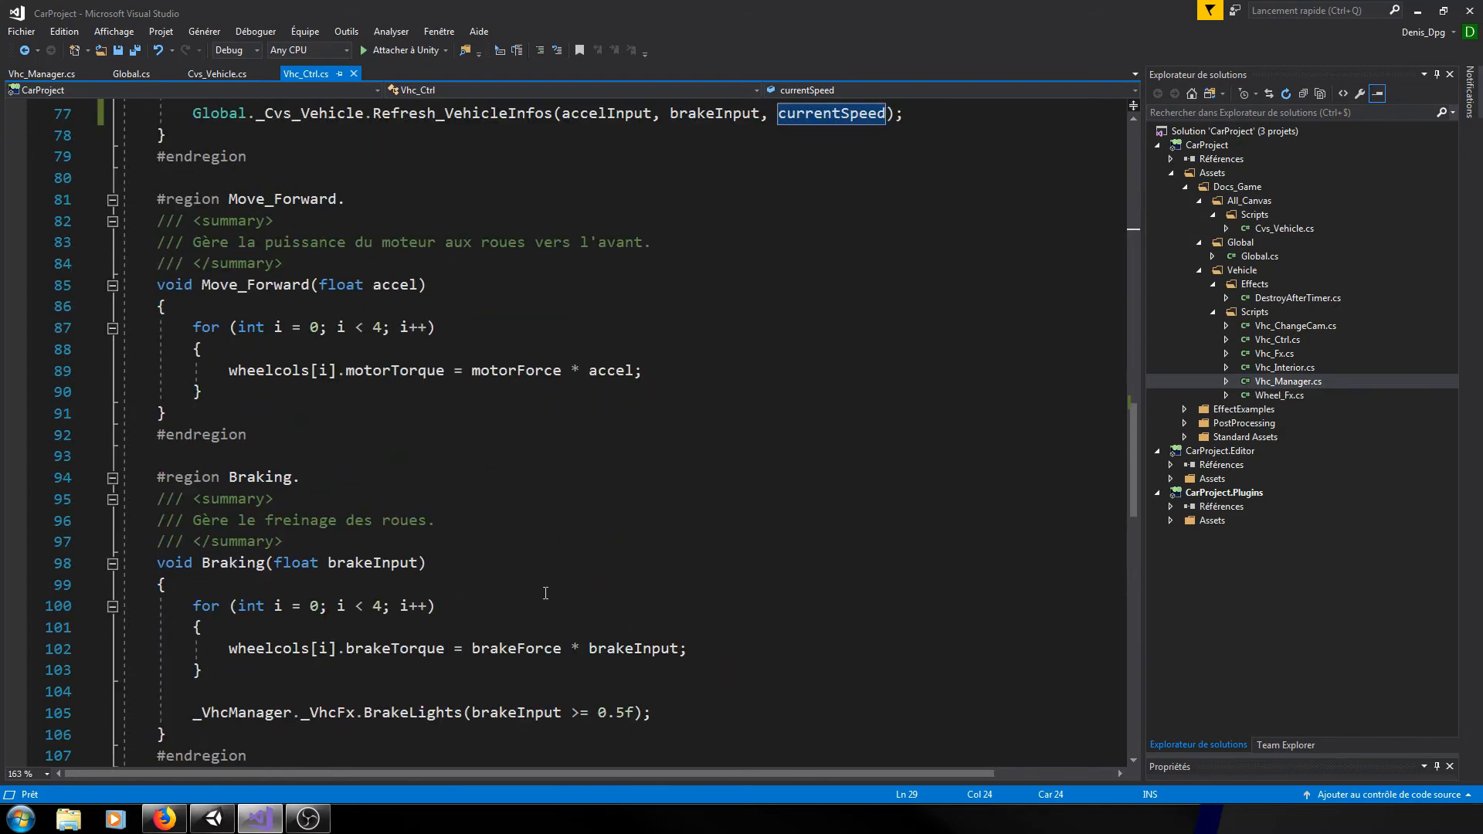
scroll(525, 605, "up", 3)
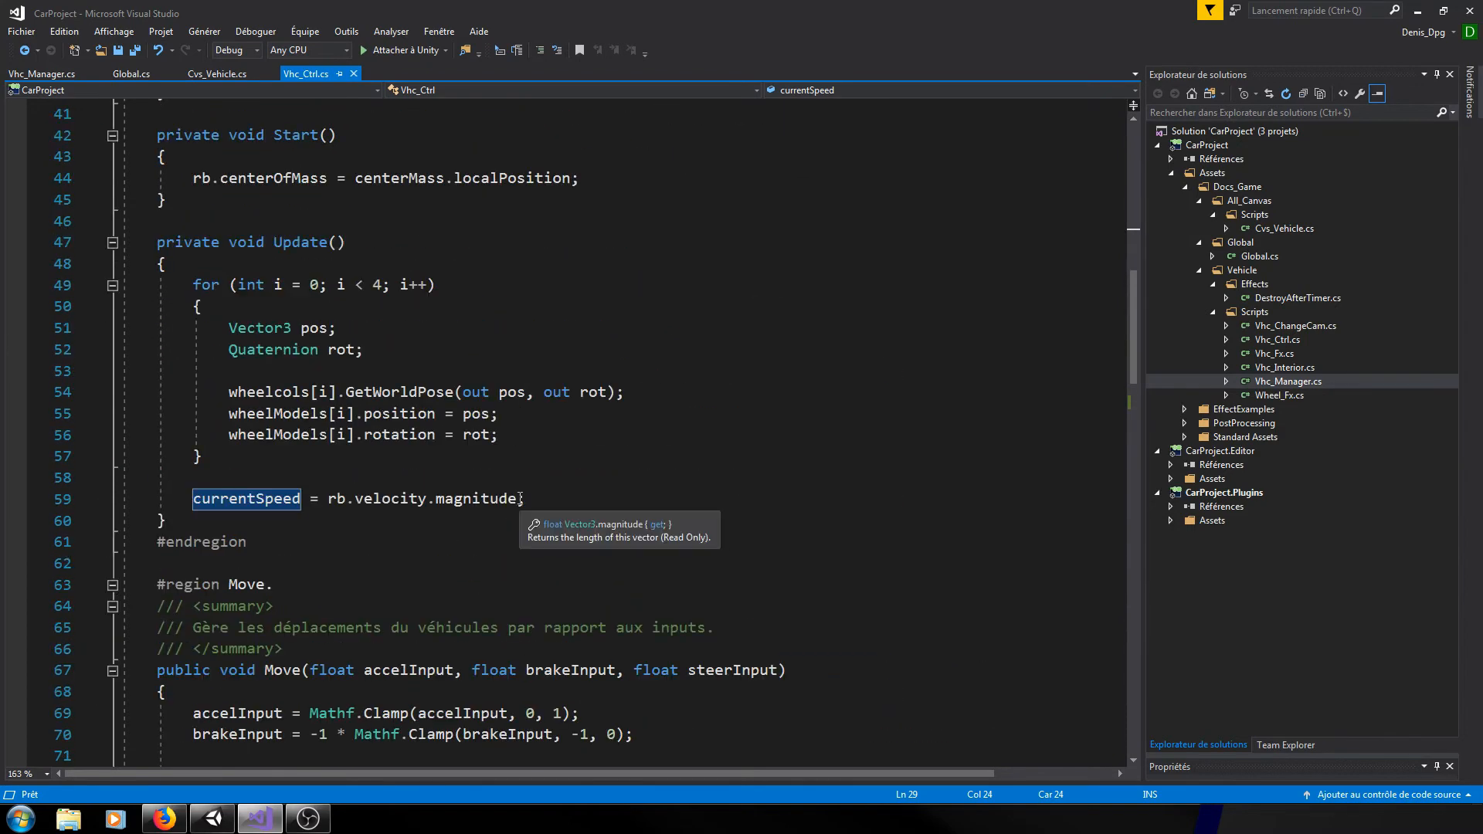
- Multiply rb.velocity.magnitude by 3.6f in the currentSpeed assignment of Update in Vhc_Ctrl.cs, and save the script
left_click(480, 499)
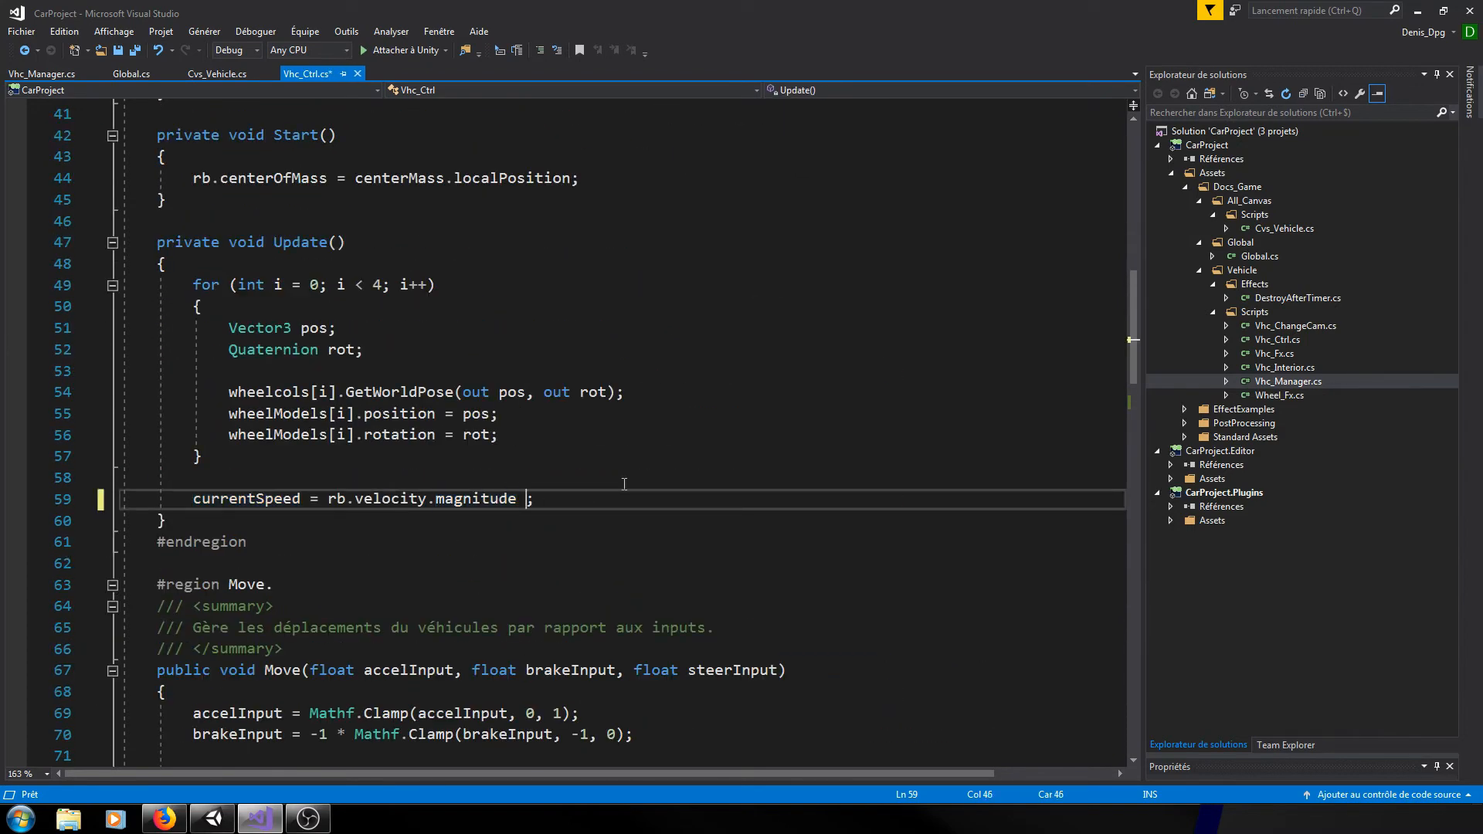
left_click_drag(328, 498, 518, 501)
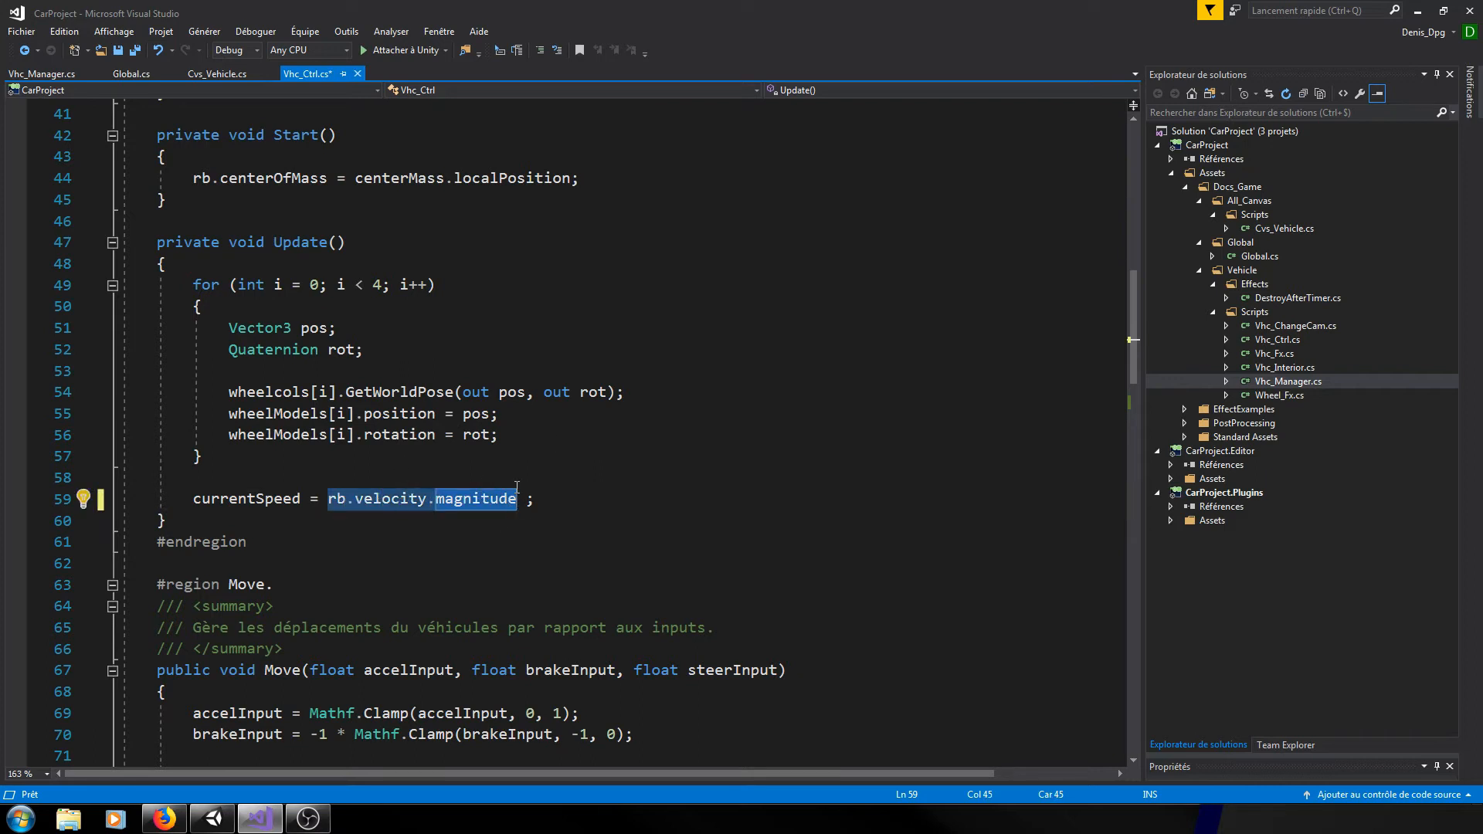
left_click(529, 500)
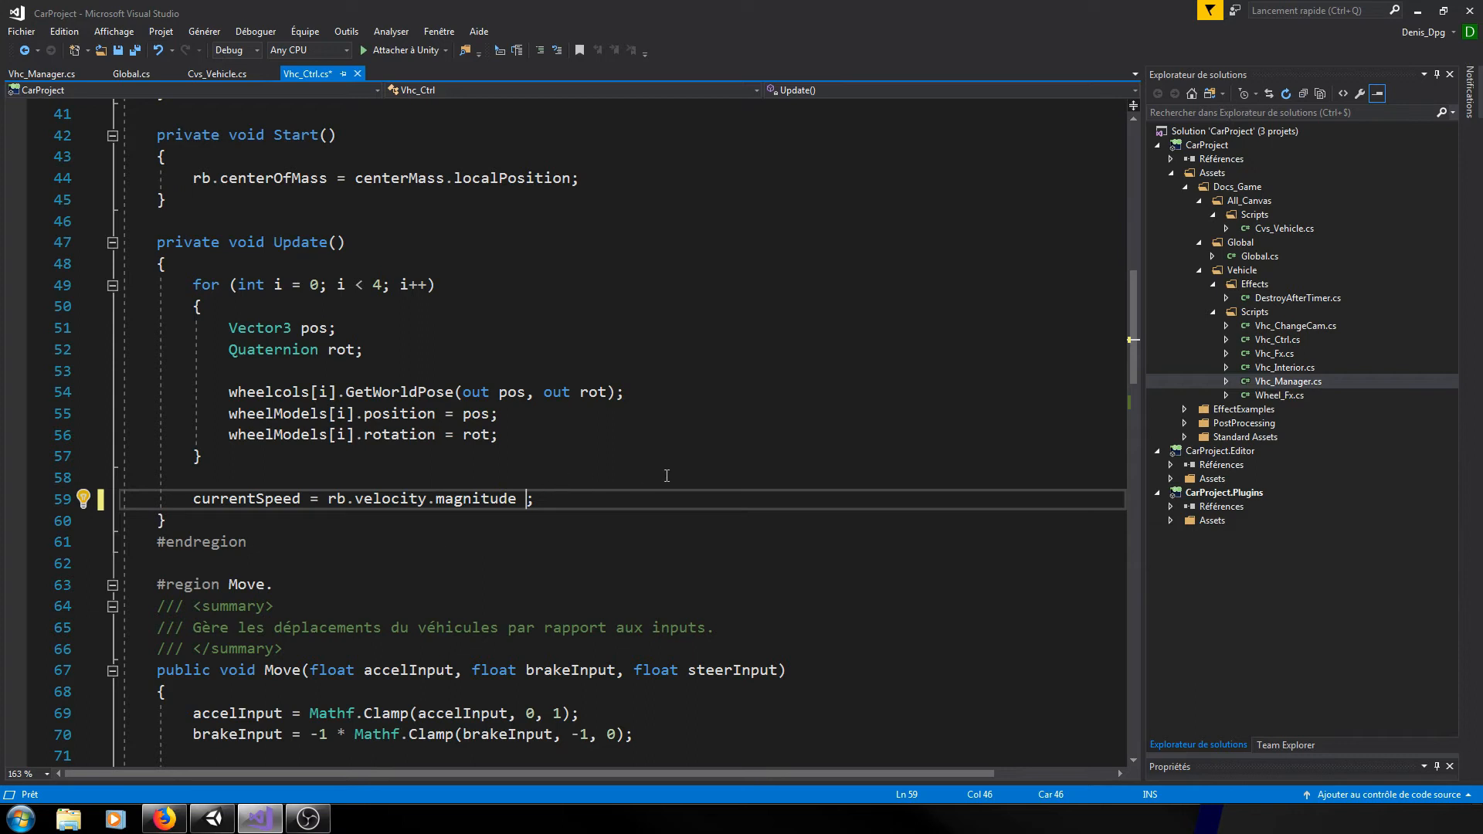
type("* 3.6f")
key("ctrl+s")
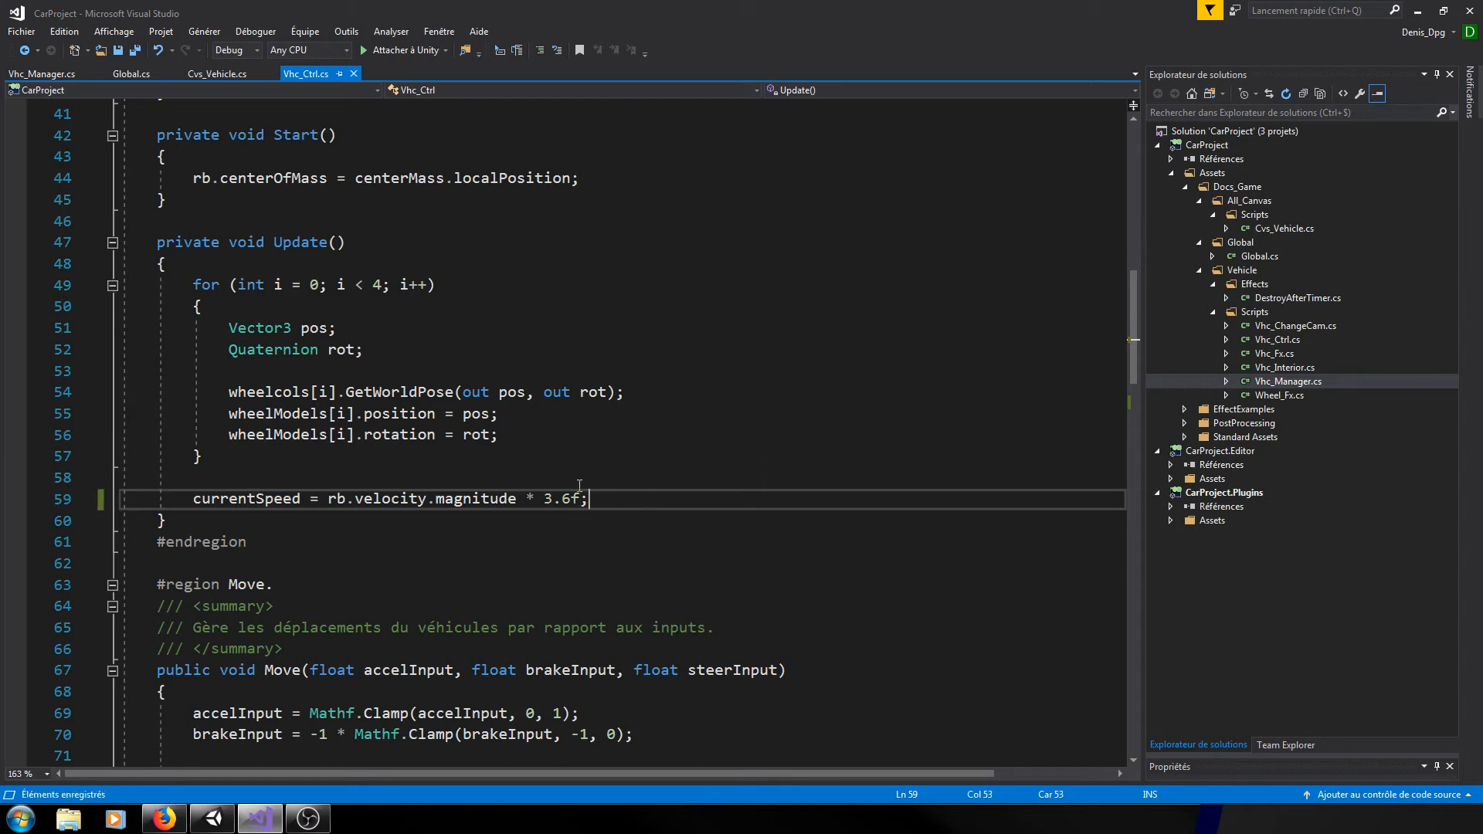
- Switch to Unity, run the game, accelerate and brake the car to check the converted speed readout, and stop play mode
left_click(213, 818)
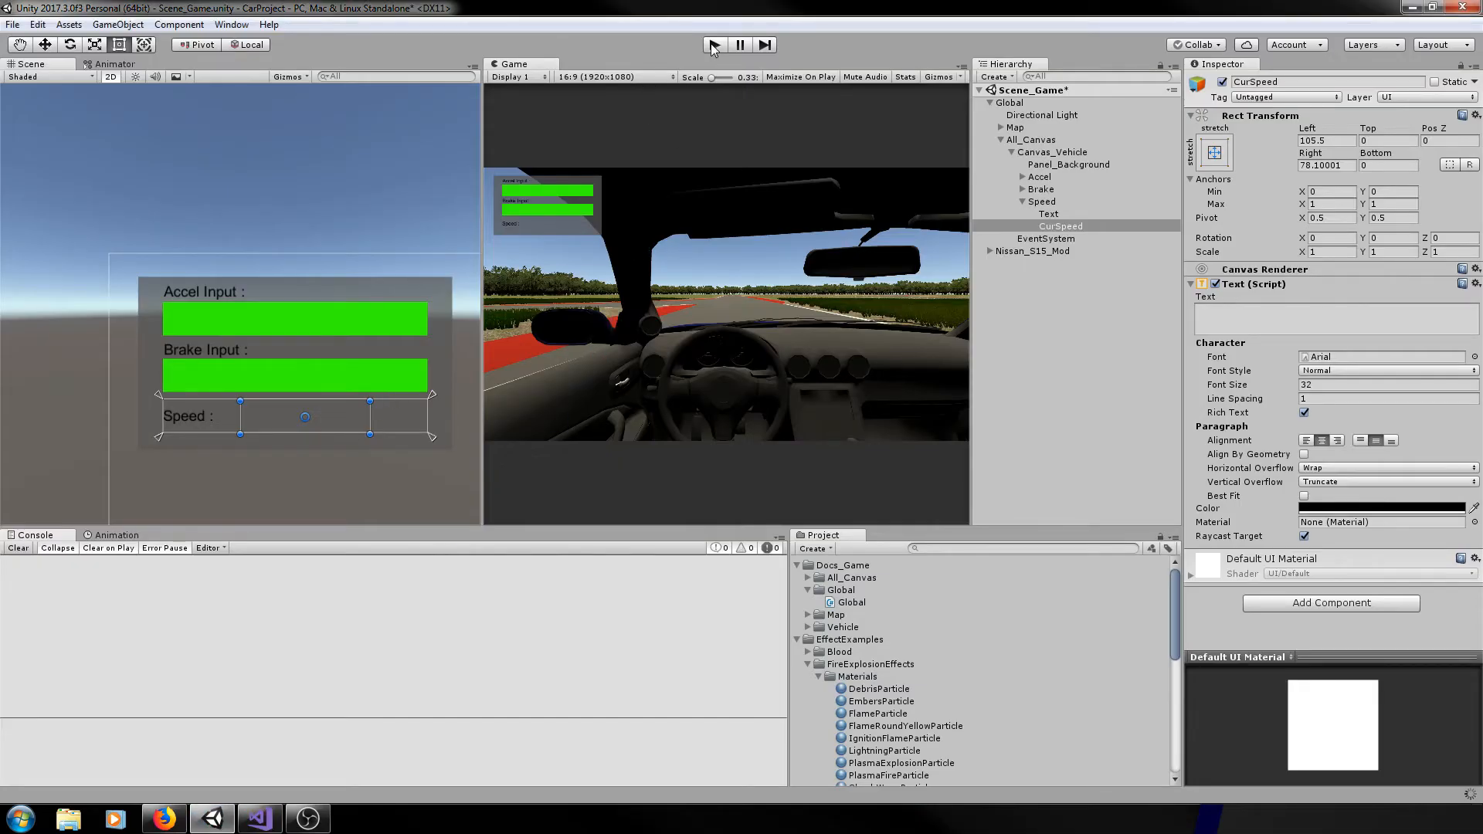
left_click(713, 45)
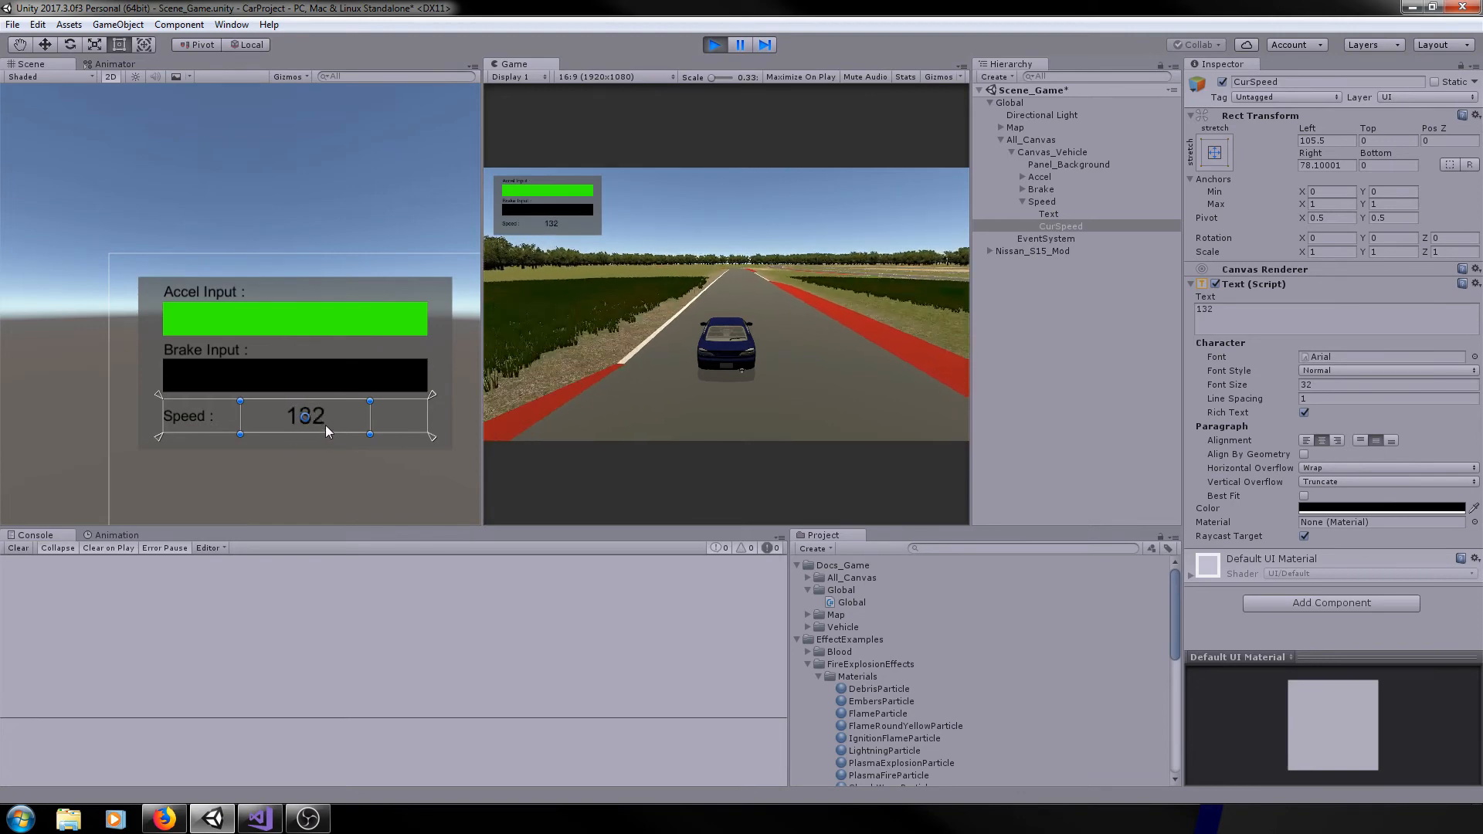
key("s")
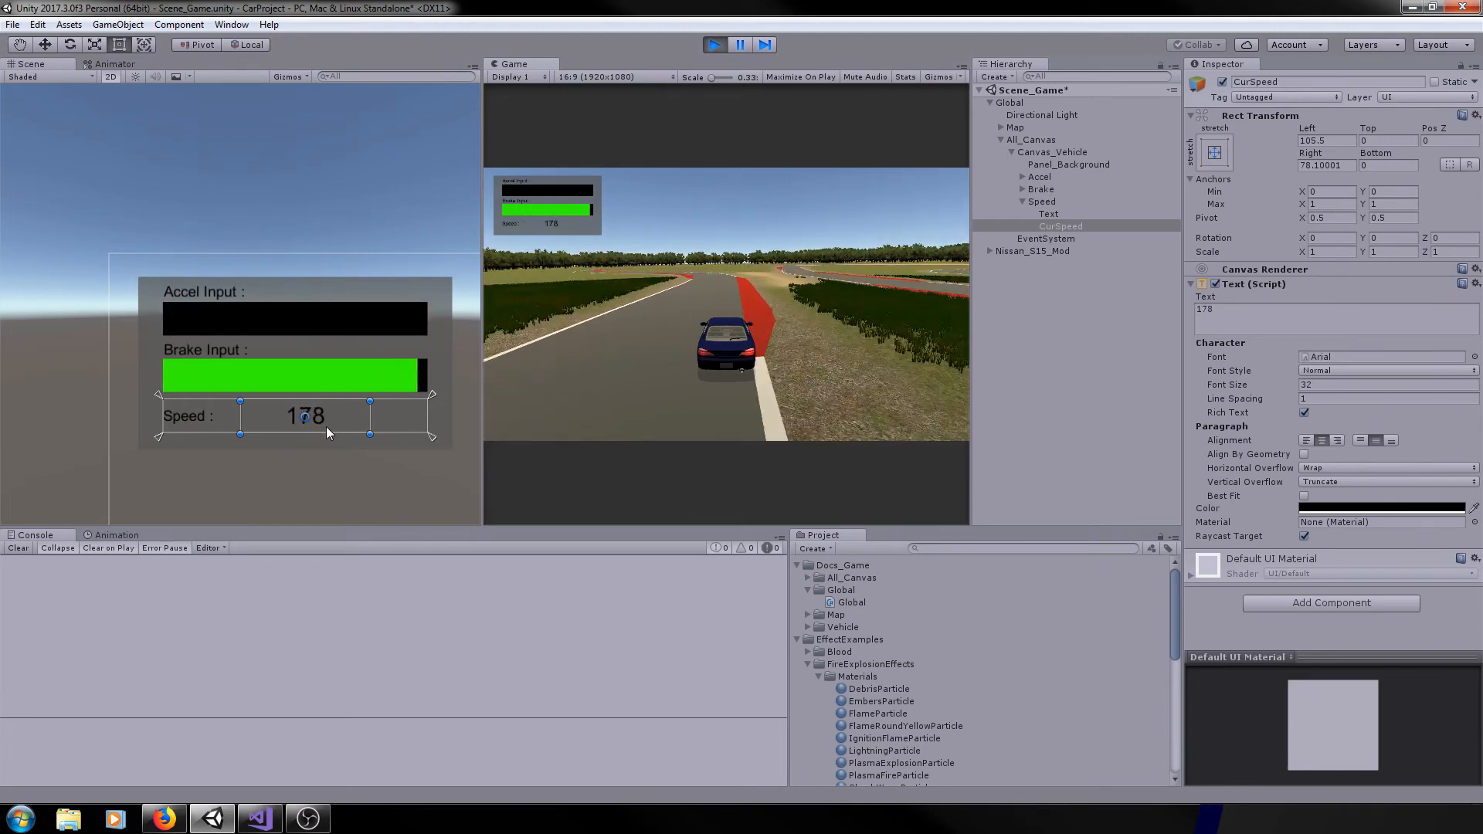
key("s")
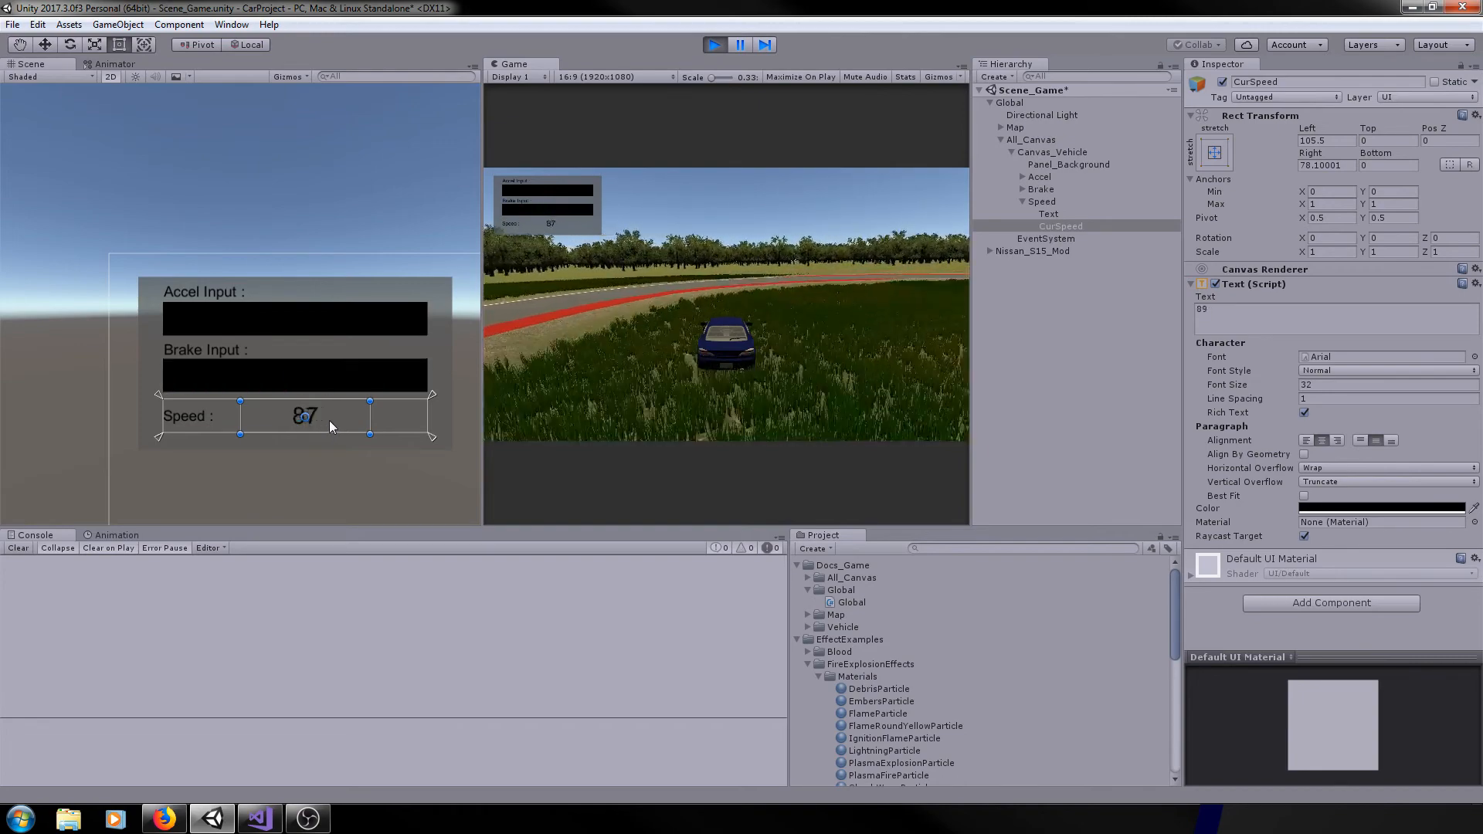
key("w")
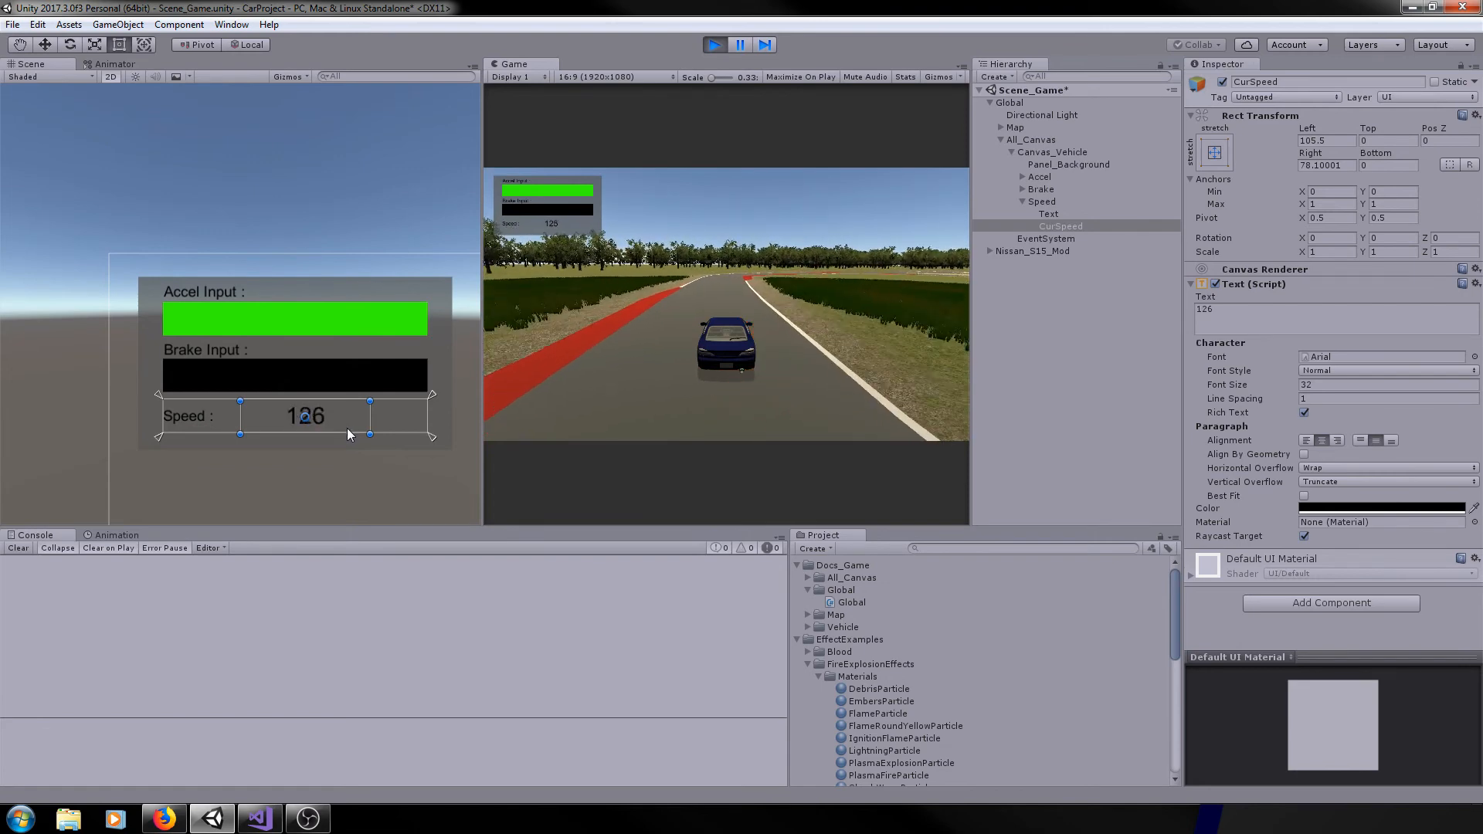
key("s")
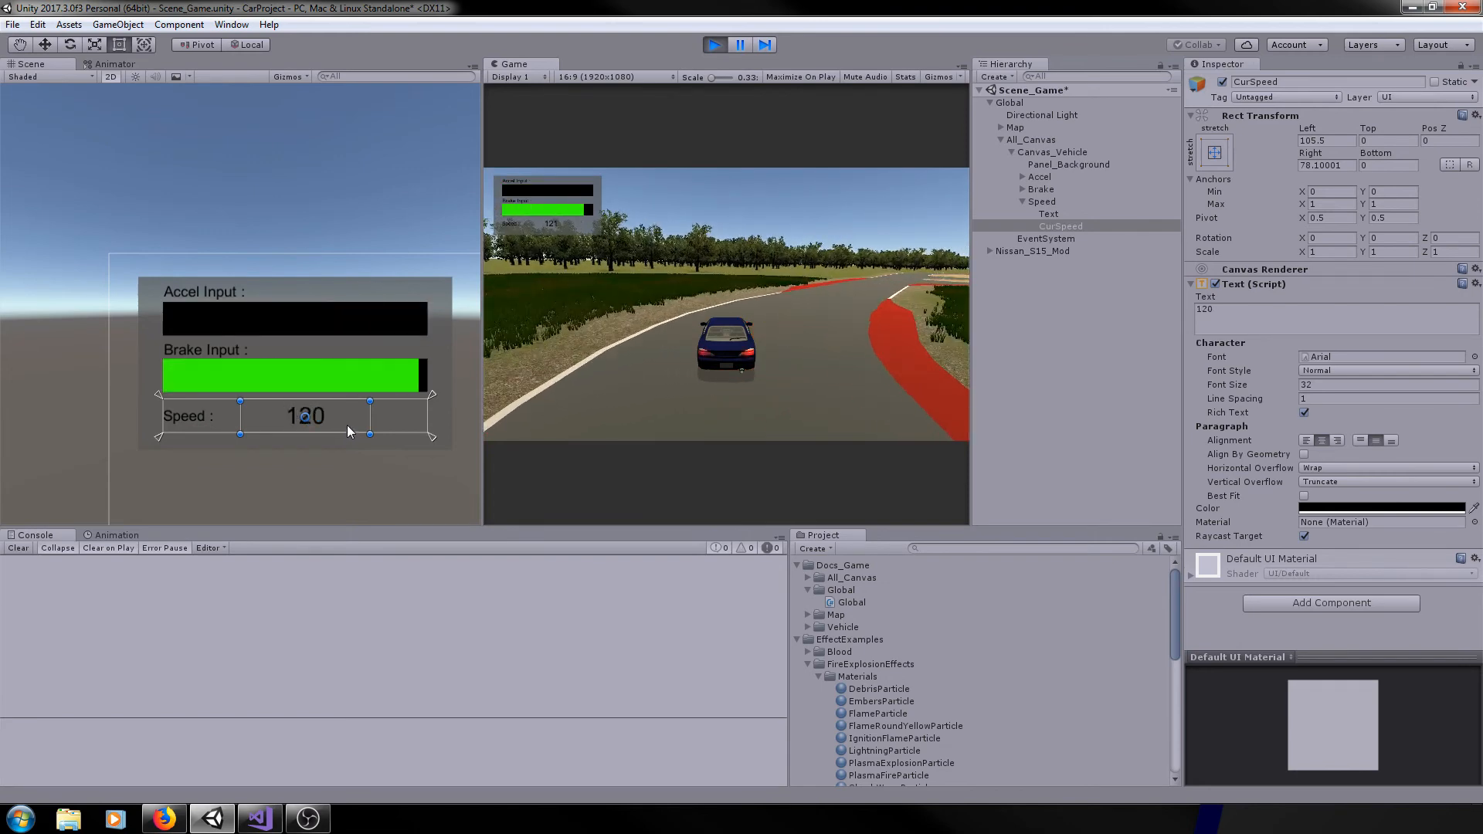
key("ctrl+p")
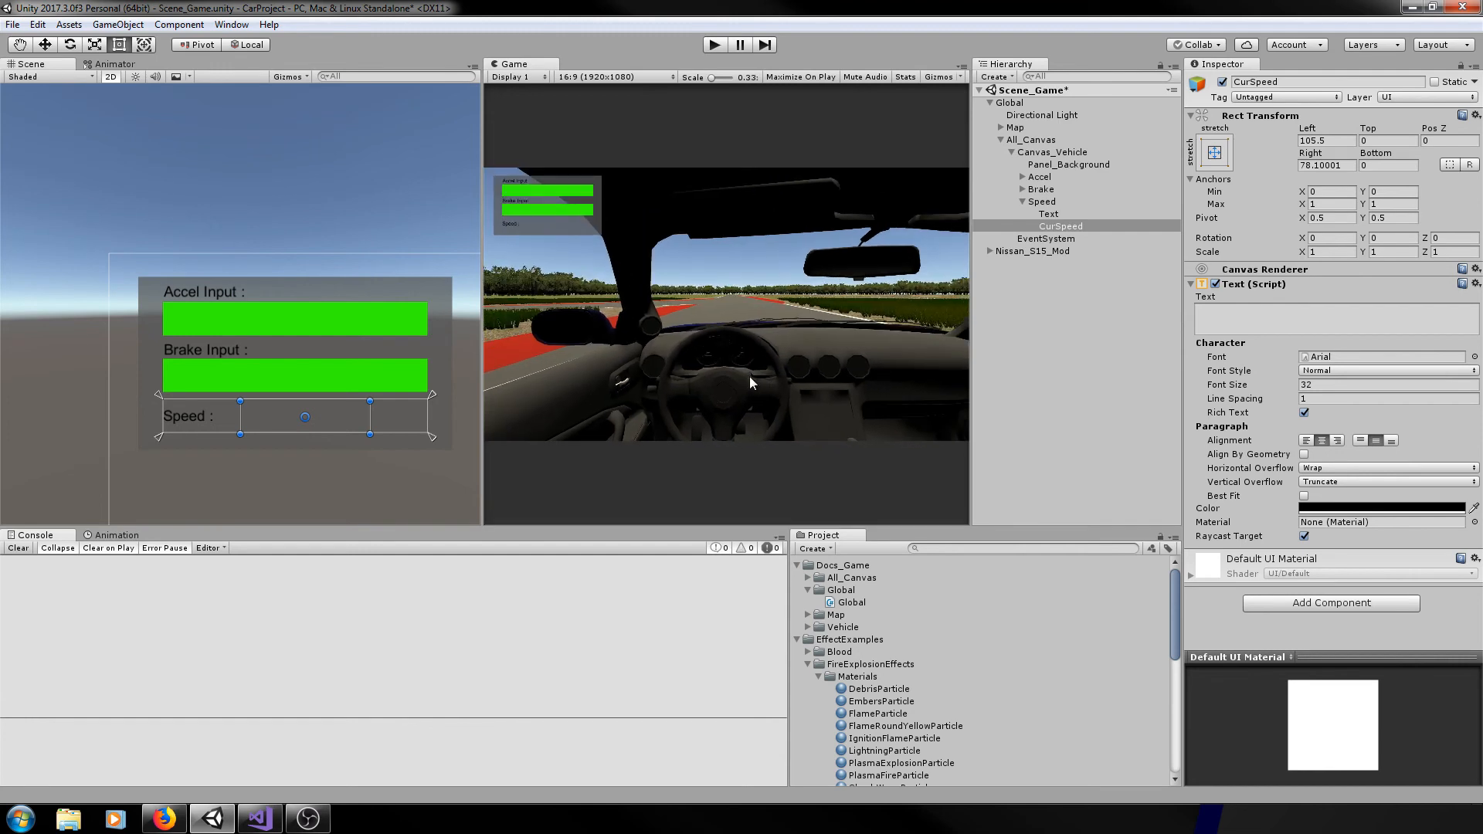
- Turn off 2D mode in the Scene view and focus on Nissan_S15_Mod with its children expanded in the hierarchy
left_click(109, 77)
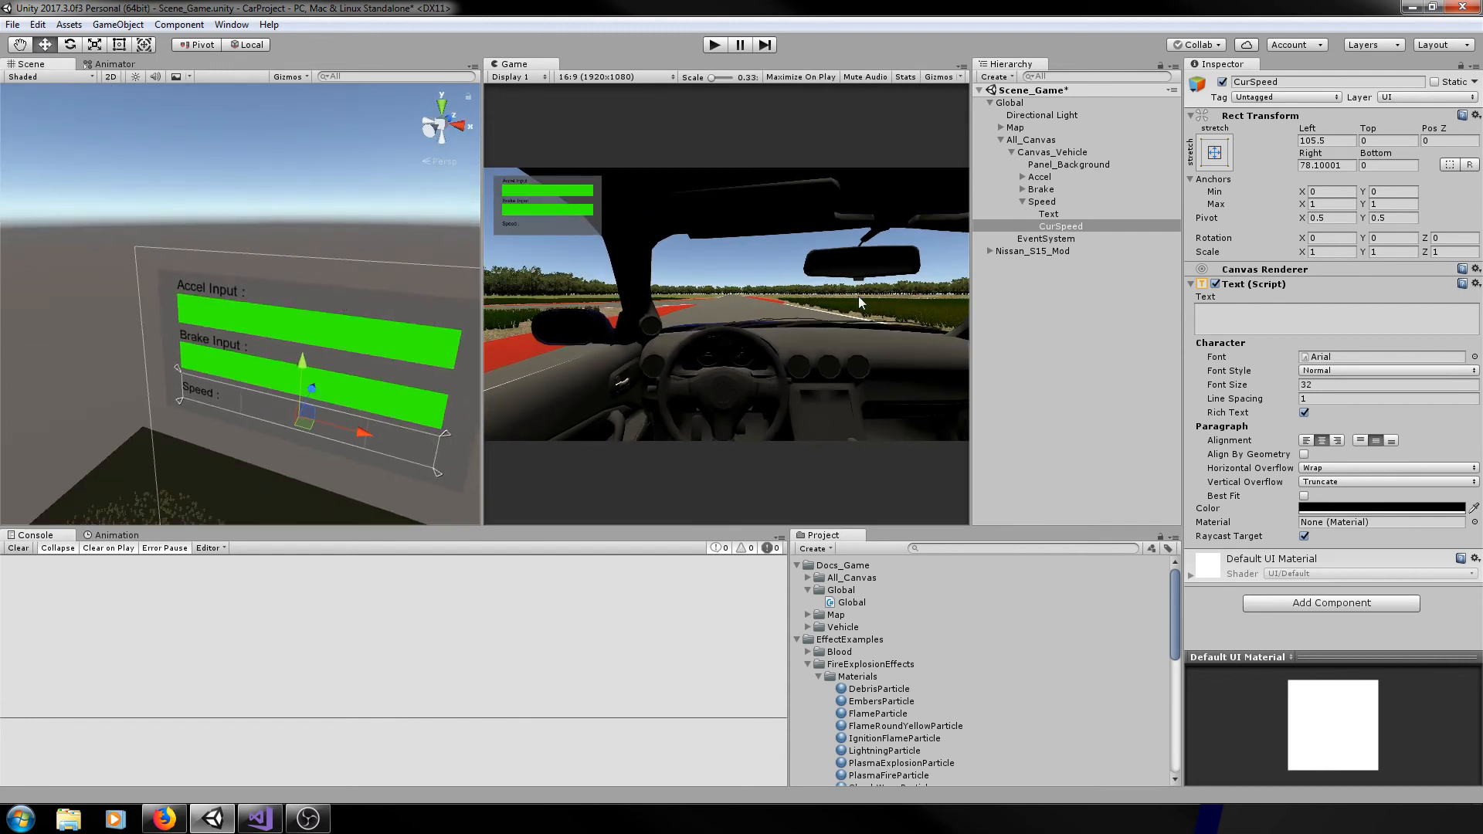
left_click(1039, 252)
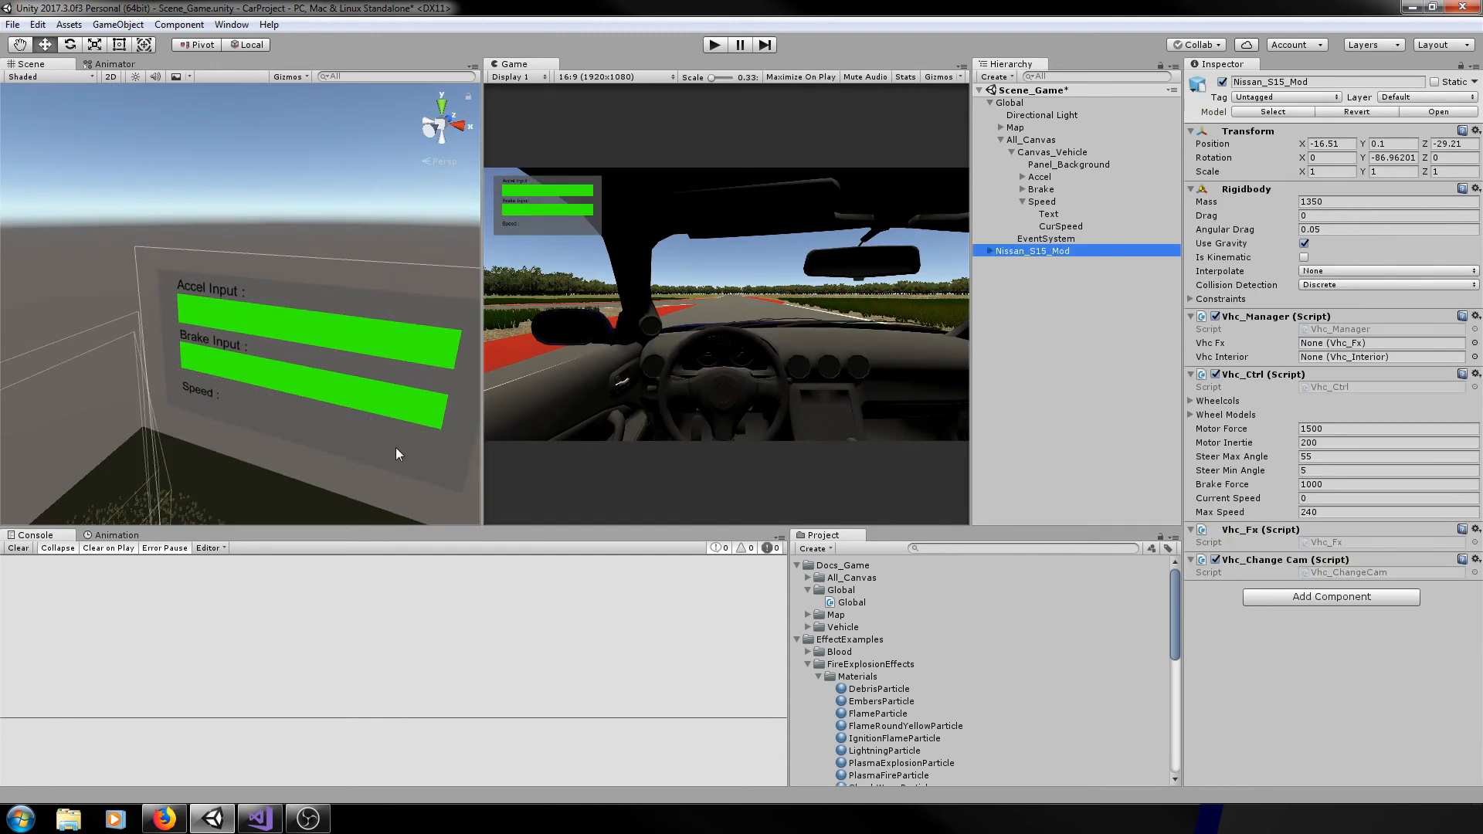
left_click(989, 251)
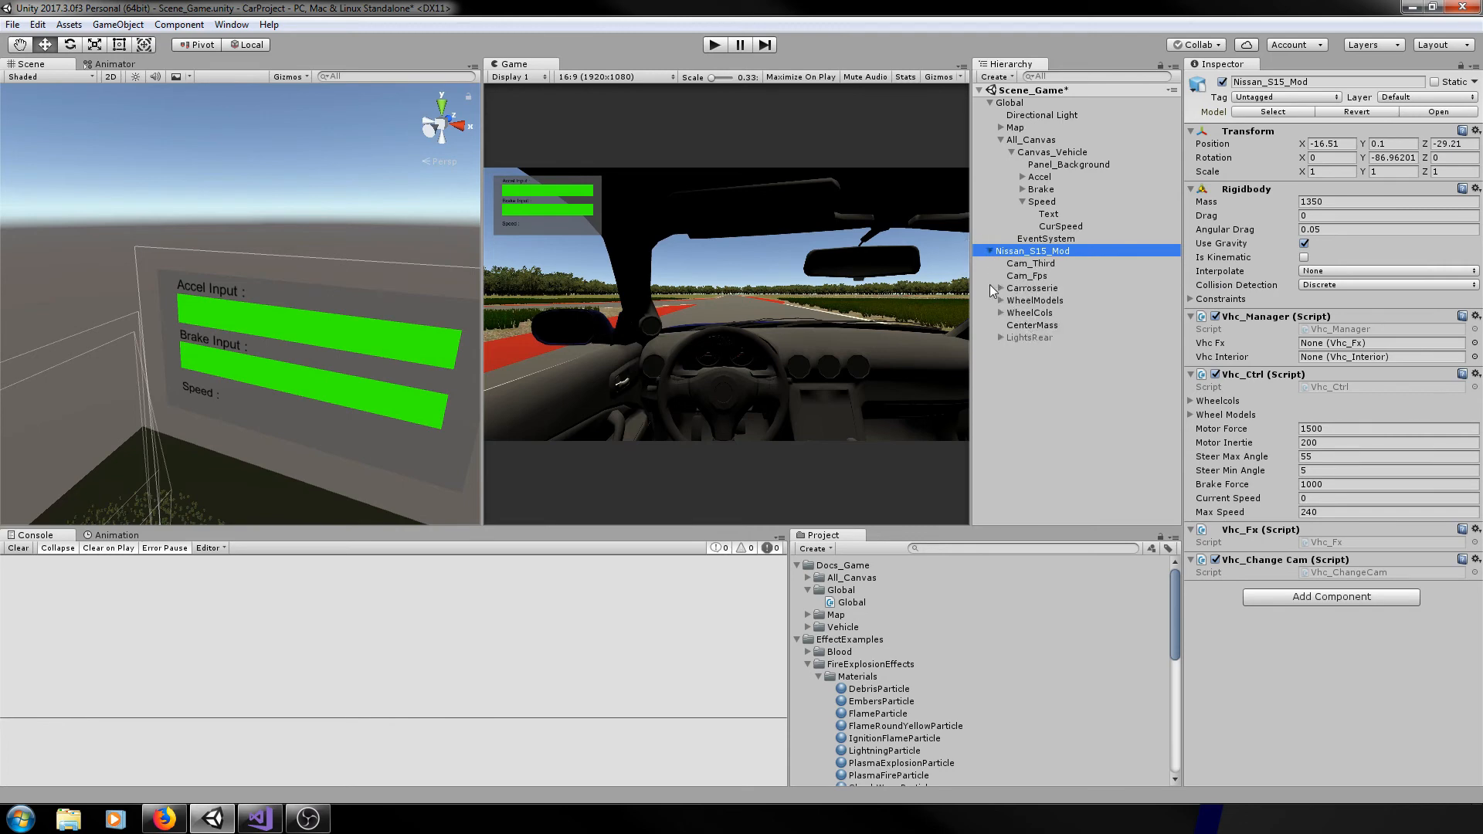
key("f")
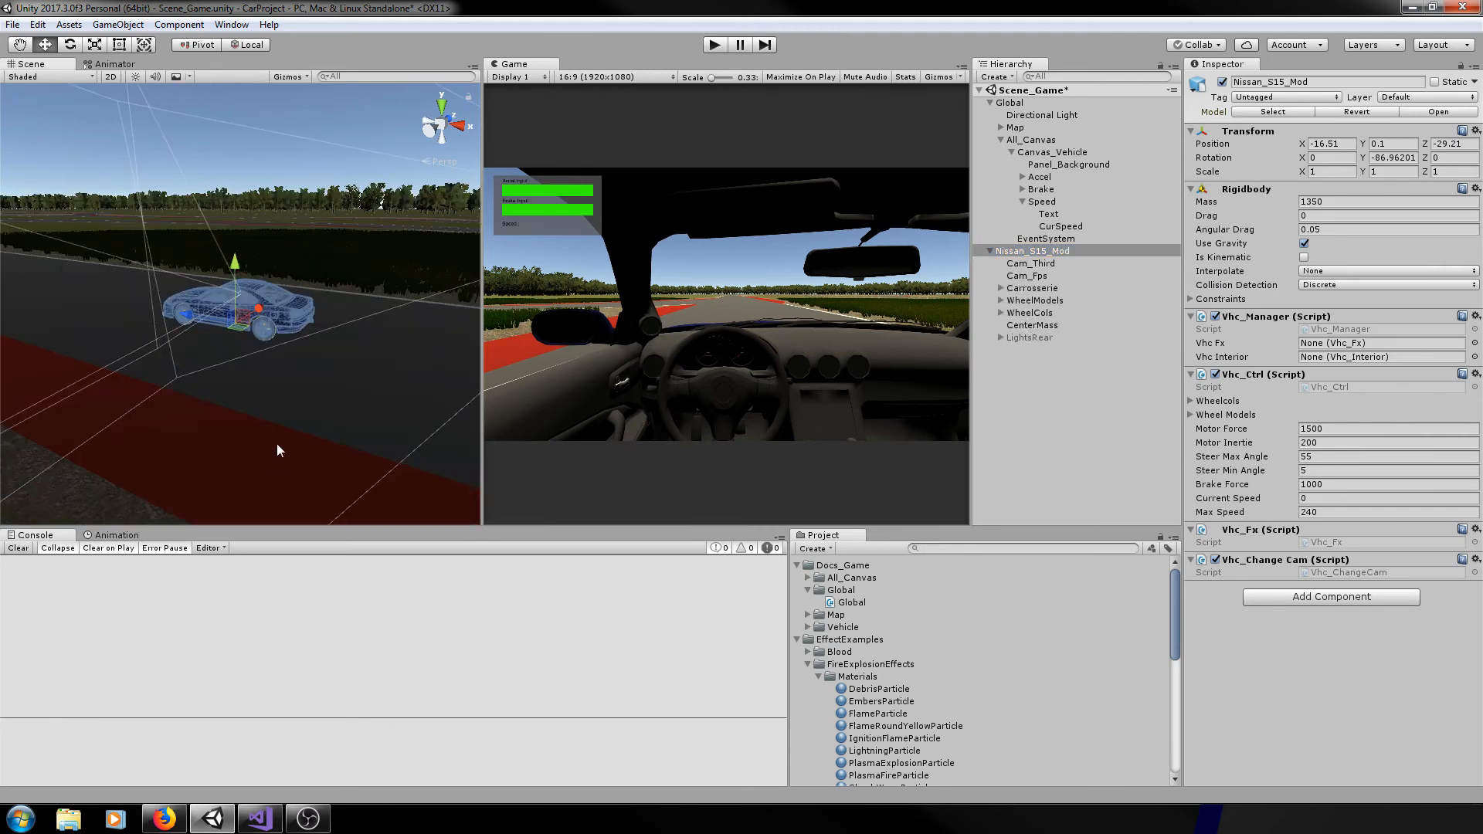
- Turn off the Selection Wire display in the Scene view gizmo settings
scroll(202, 318, "up", 8)
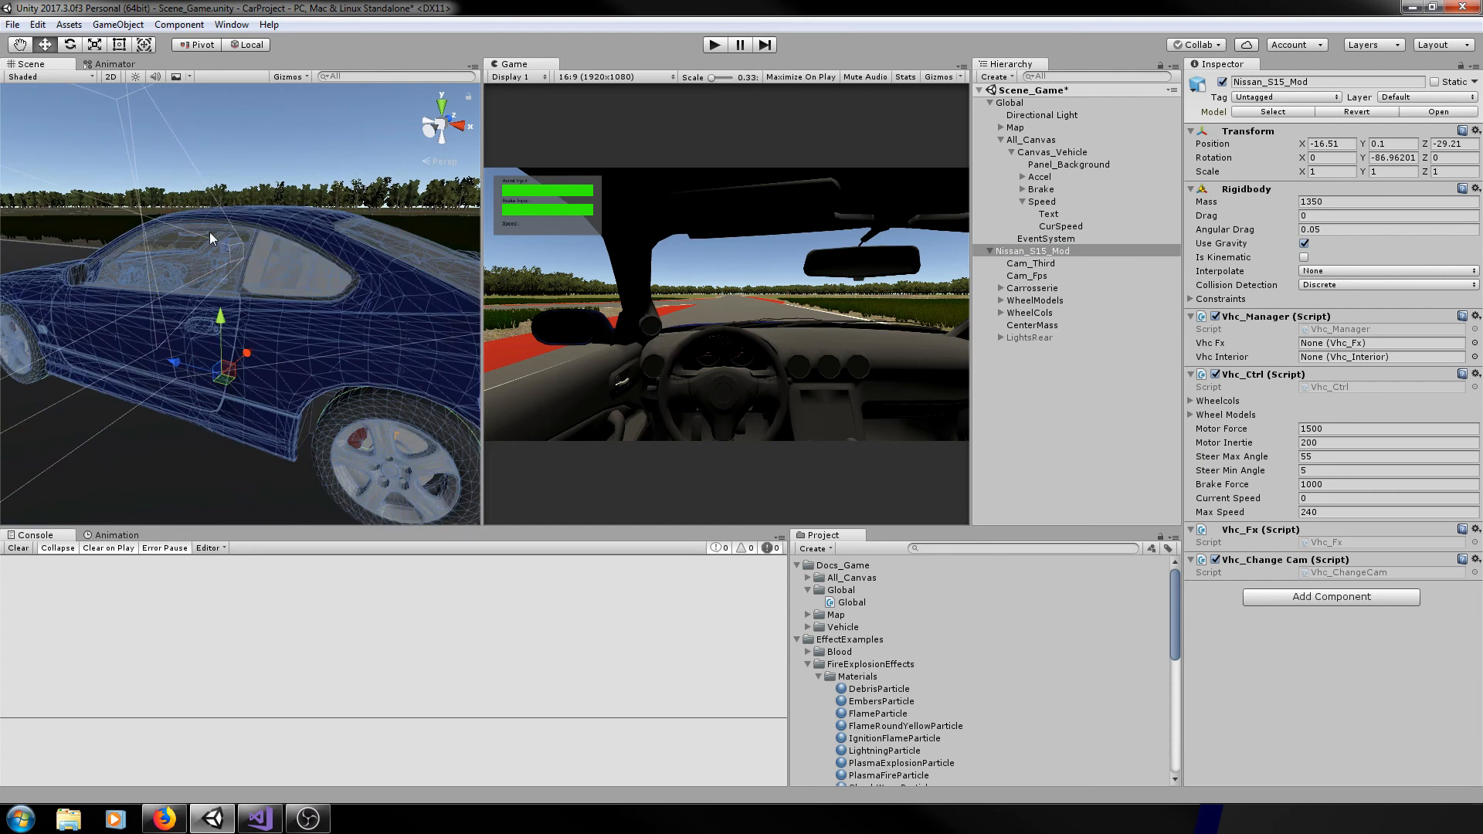
left_click(286, 77)
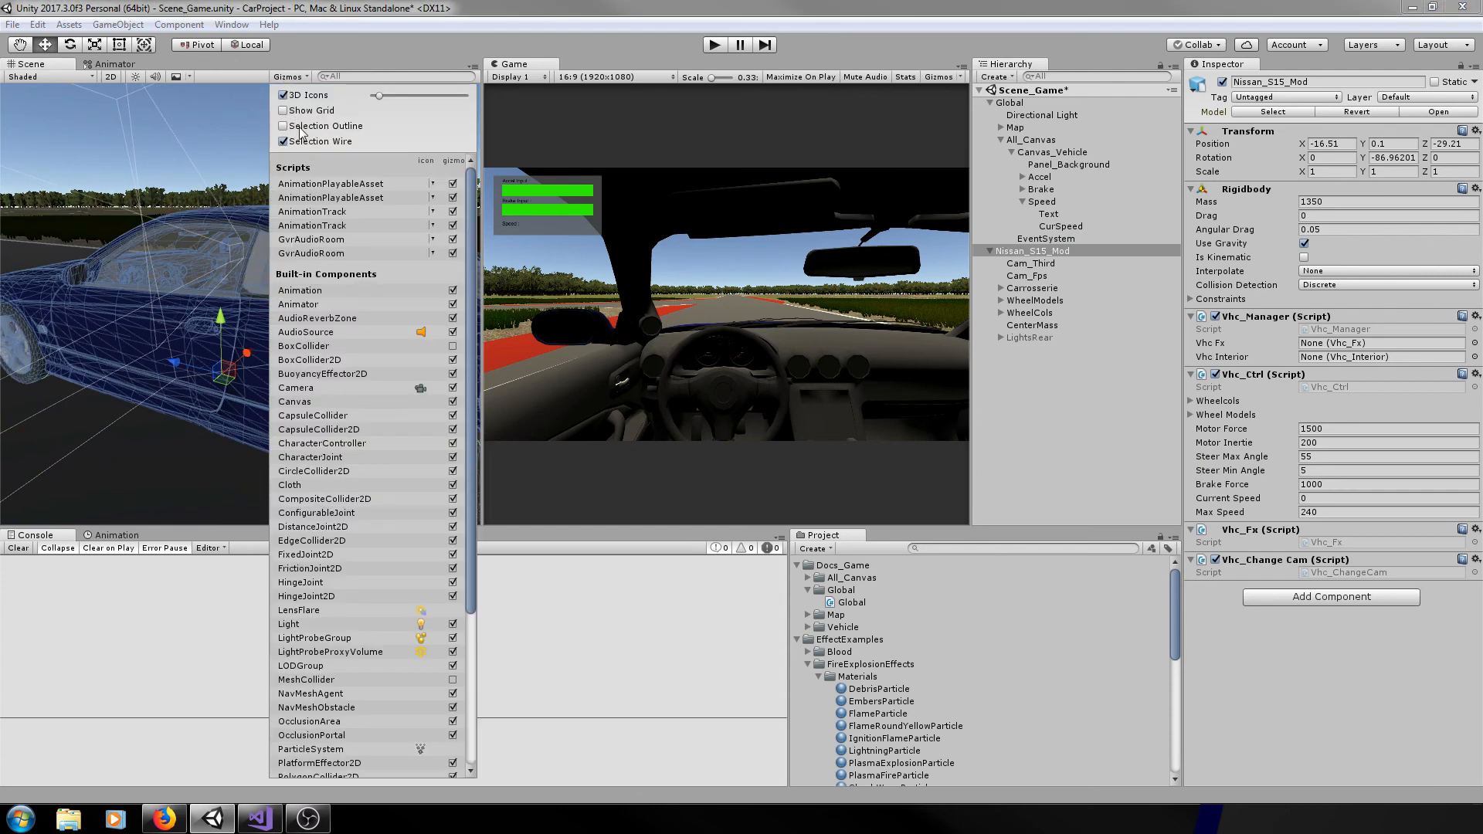
scroll(137, 238, "up", 5)
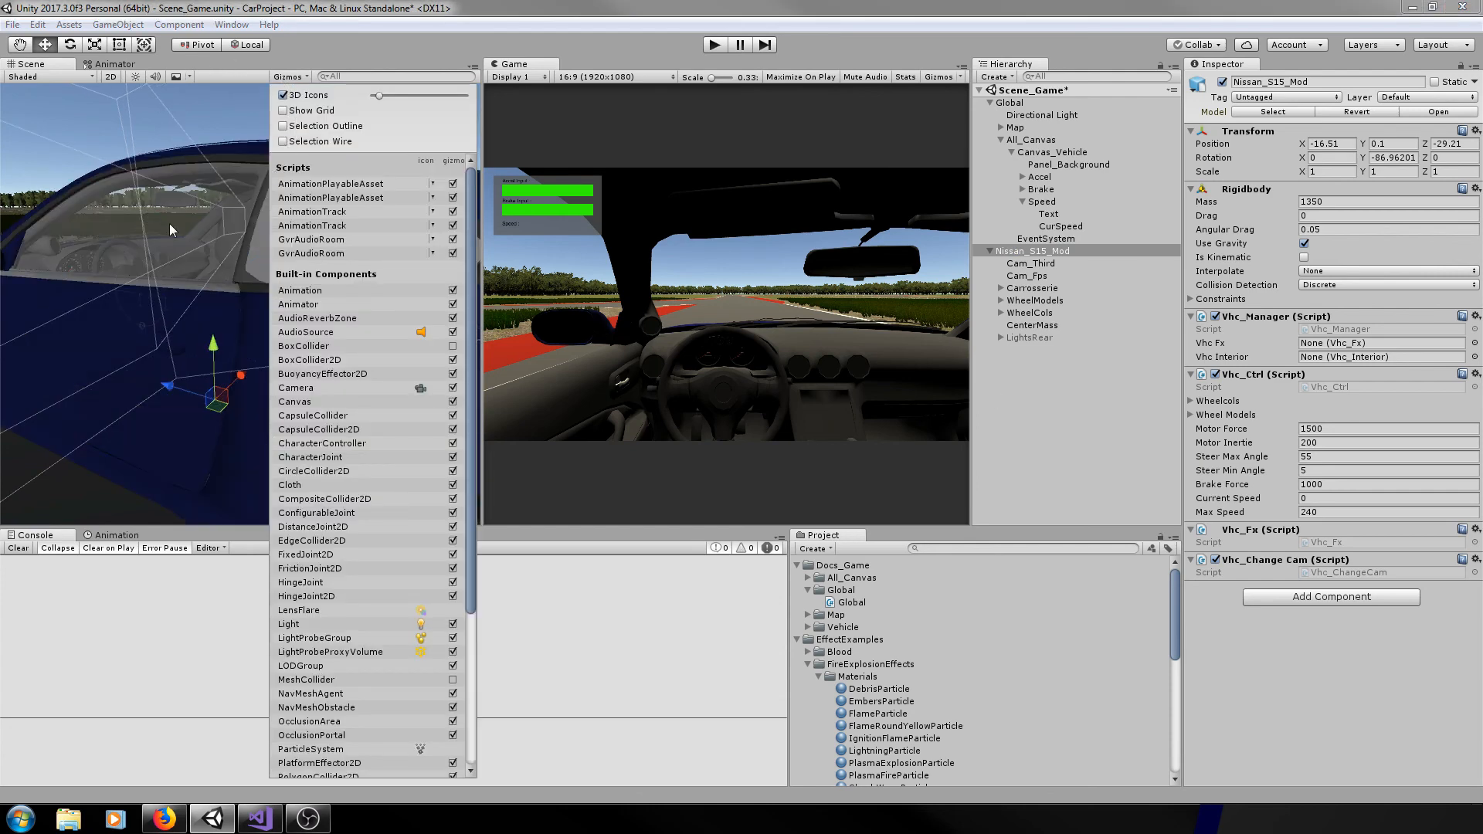
- Examine the speedometer and the second gauge on the dashboard inside the car
right_click_drag(169, 224, 188, 390)
middle_click_drag(188, 391, 133, 195)
scroll(174, 294, "up", 2)
middle_click_drag(184, 315, 194, 245)
scroll(193, 246, "up", 2)
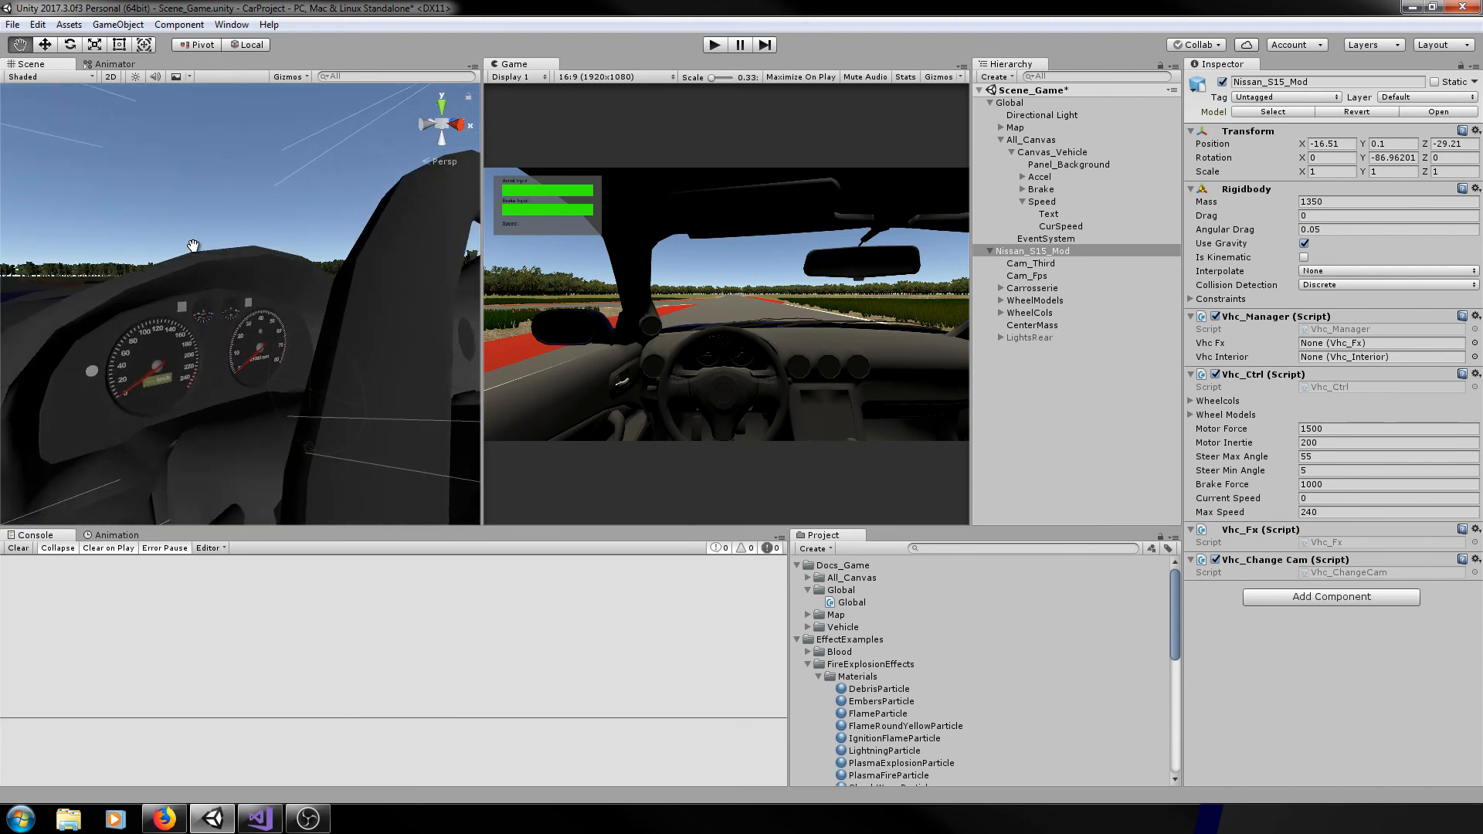
scroll(182, 369, "up", 3)
scroll(184, 384, "down", 3)
mouse_move(184, 385)
middle_mouse_down()
mouse_move(193, 374)
mouse_move(190, 389)
middle_mouse_up()
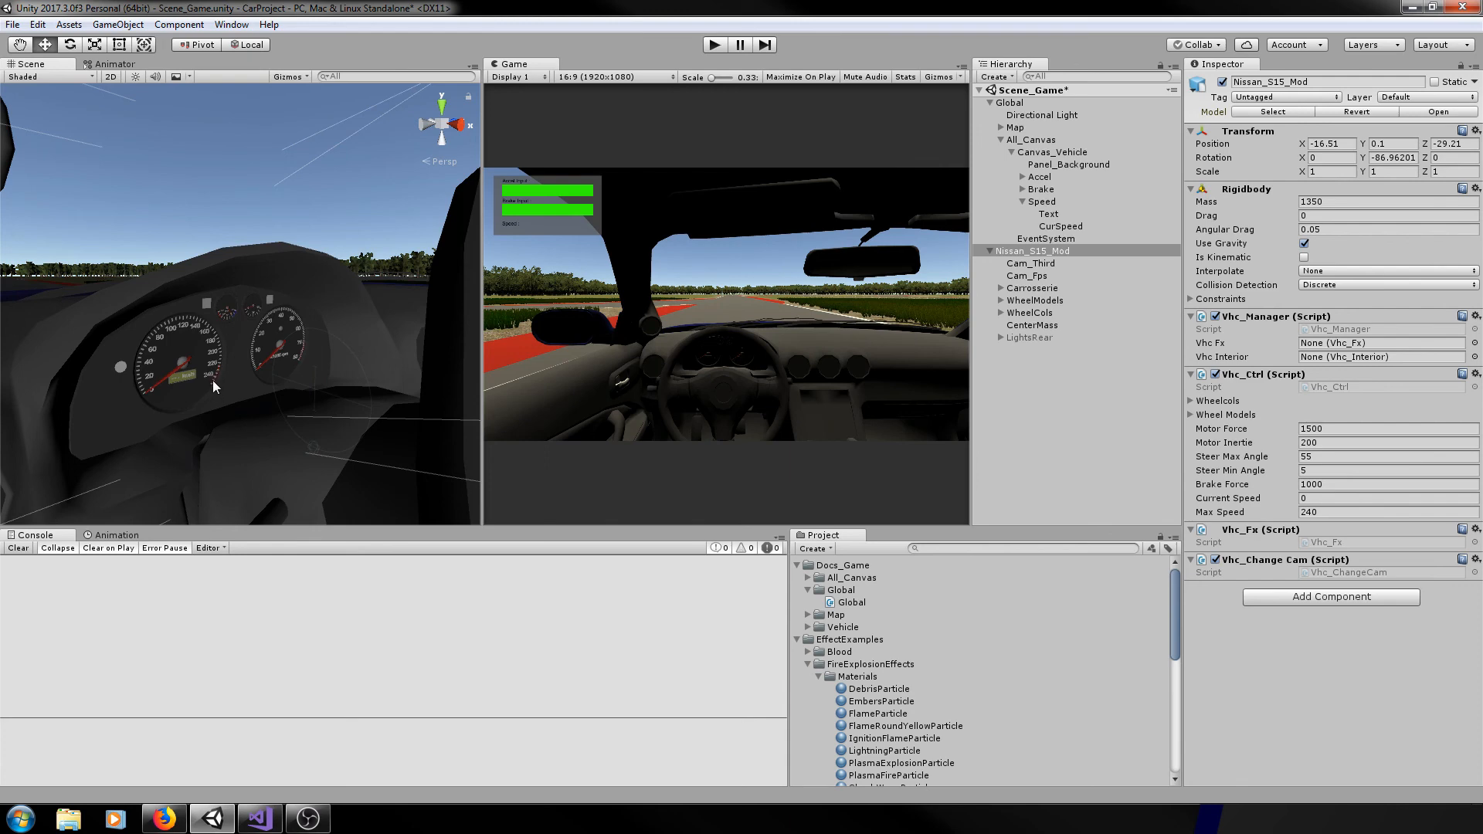
- Clear the car selection and save the scene with the whole car in view
scroll(215, 380, "down", 10)
middle_click_drag(286, 323, 330, 336)
scroll(291, 400, "down", 3)
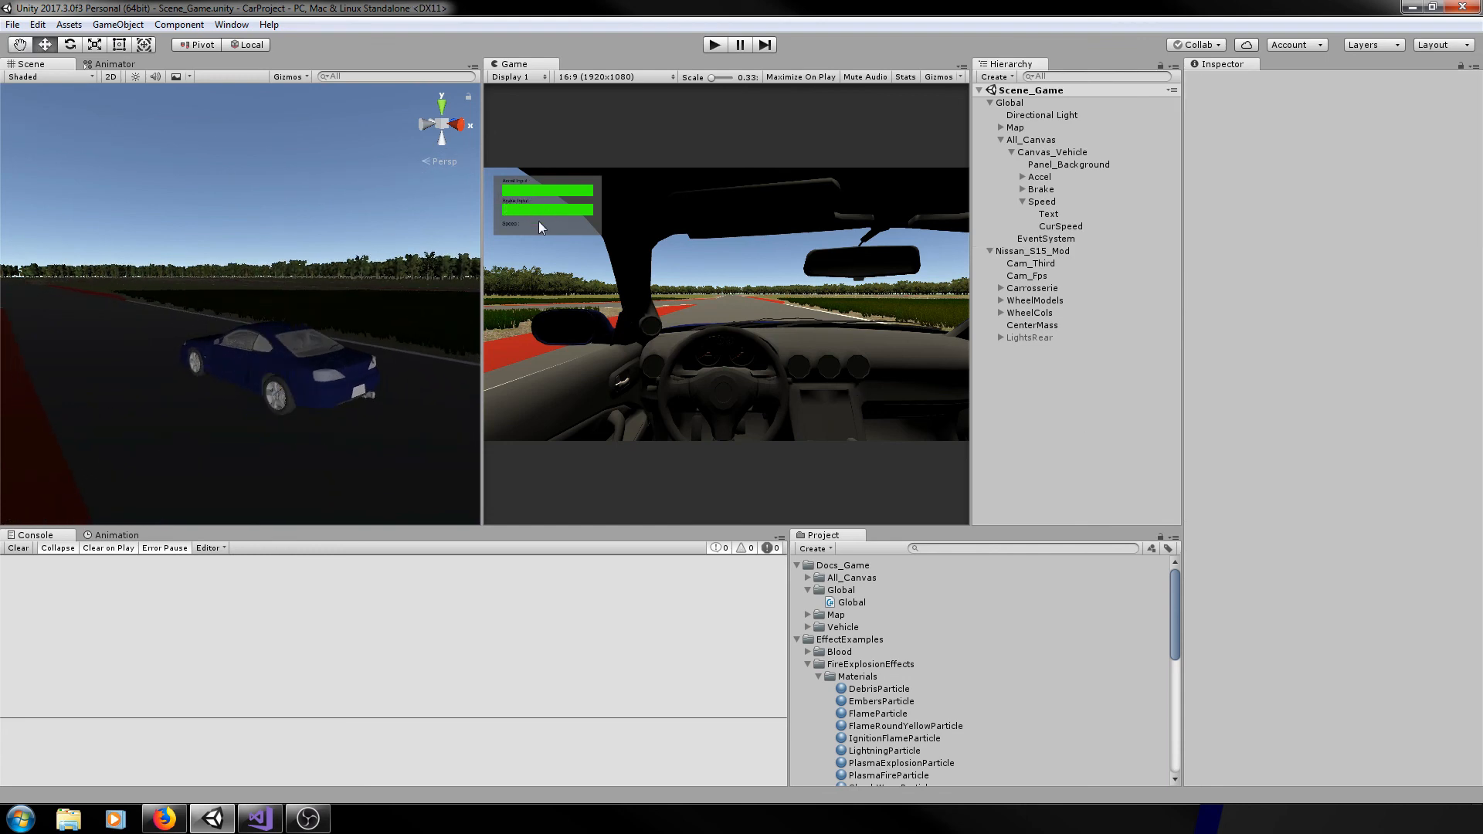
scroll(210, 421, "down", 3)
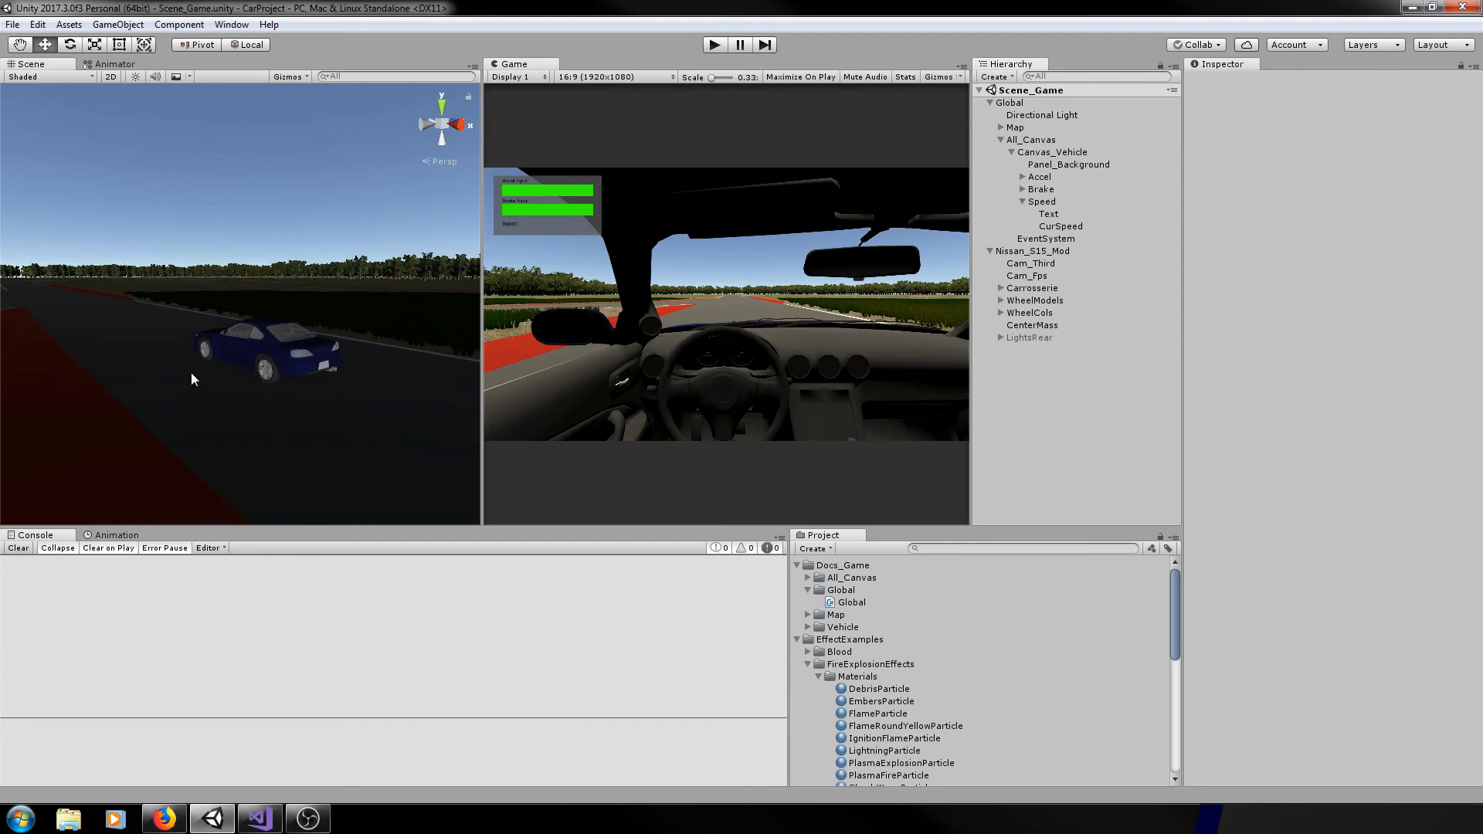